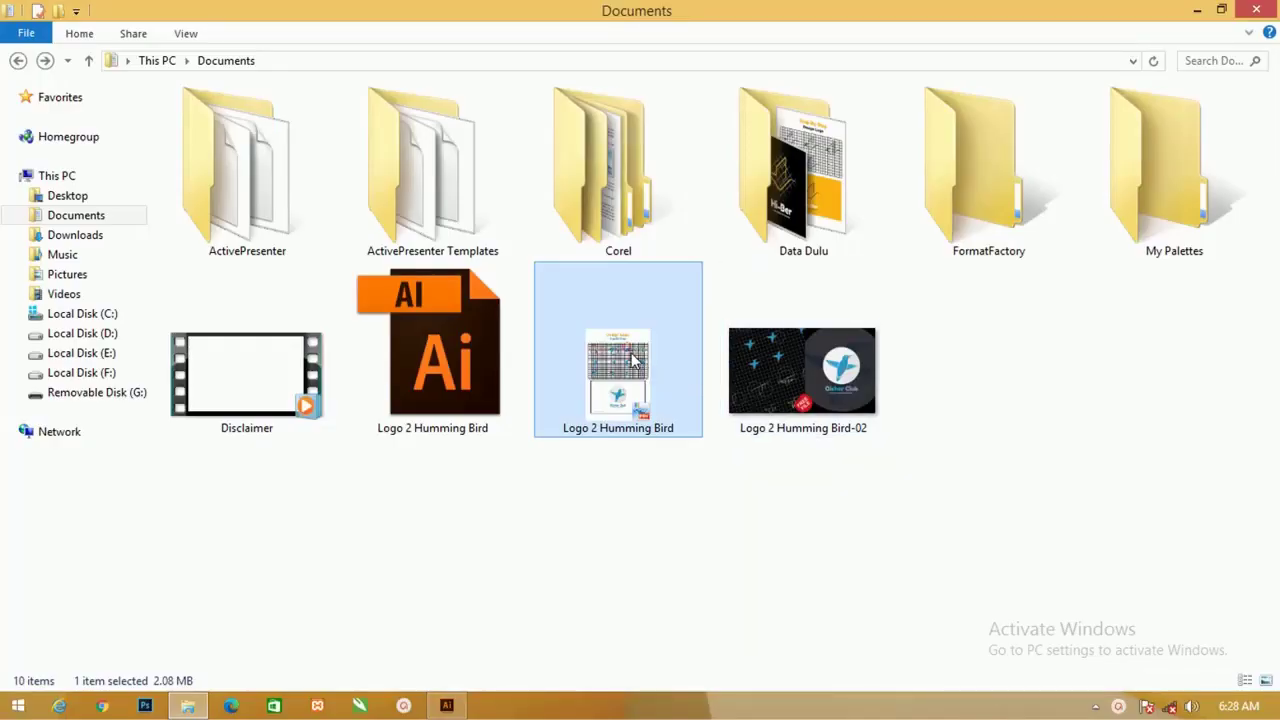
Open the Logo 2 Humming Bird PDF from Documents in PDF-XChange Viewer.
{"action": "double_click", "coordinate": [632, 360]}
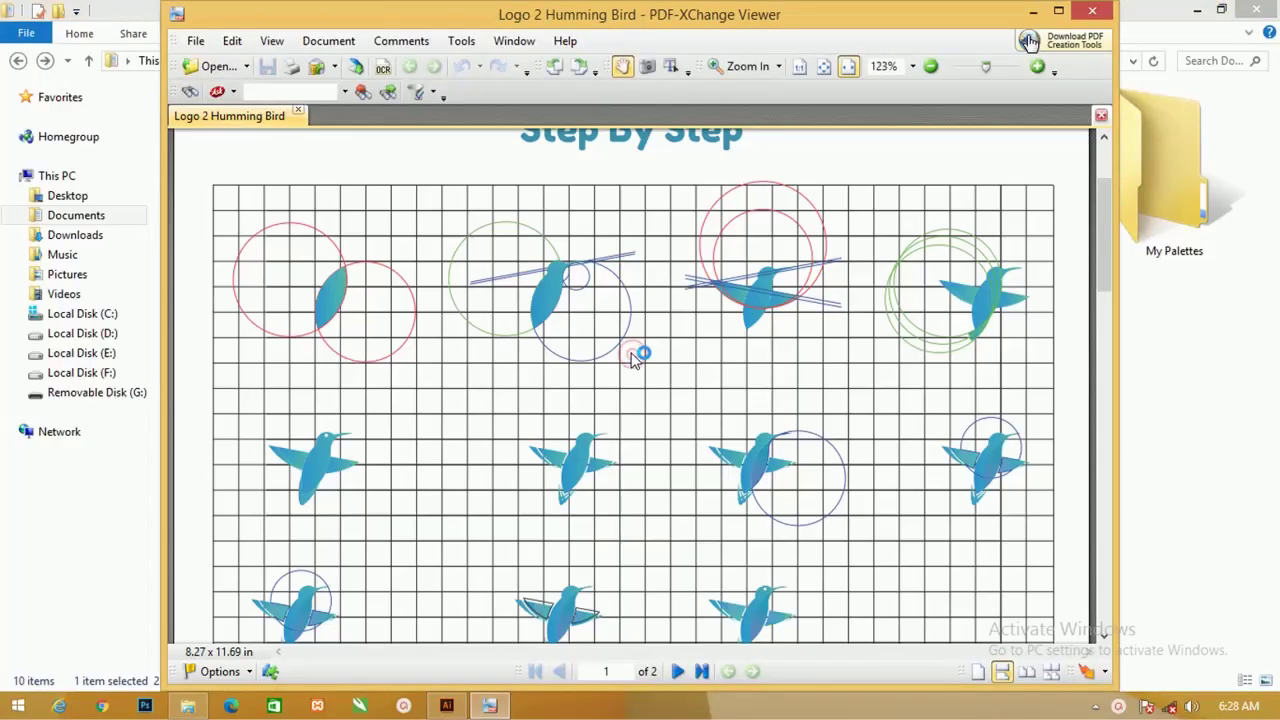
Maximize the viewer and browse the guide's bird rows down to the finished logo and back.
{"action": "left_click", "coordinate": [1057, 14]}
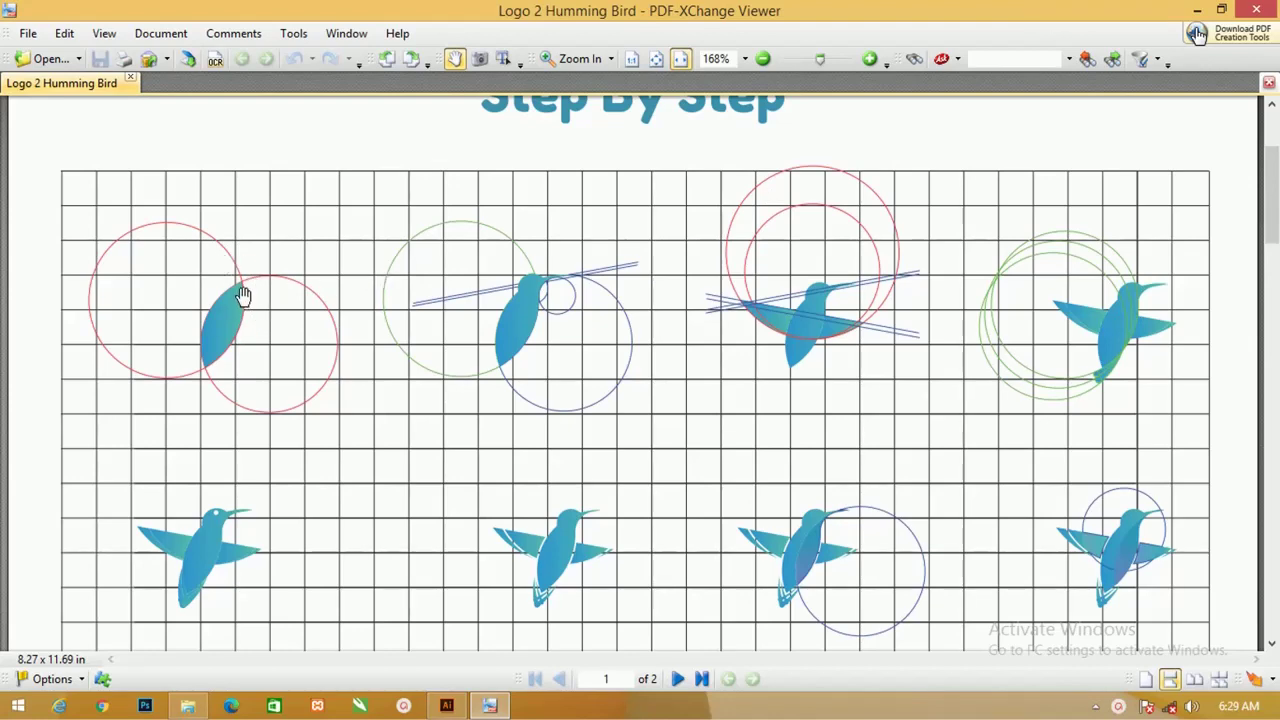
{"action": "mouse_move", "coordinate": [700, 395]}
{"action": "left_mouse_down"}
{"action": "mouse_move", "coordinate": [794, 336]}
{"action": "mouse_move", "coordinate": [791, 277]}
{"action": "left_mouse_up"}
{"action": "left_click_drag", "start_coordinate": [748, 480], "coordinate": [768, 303]}
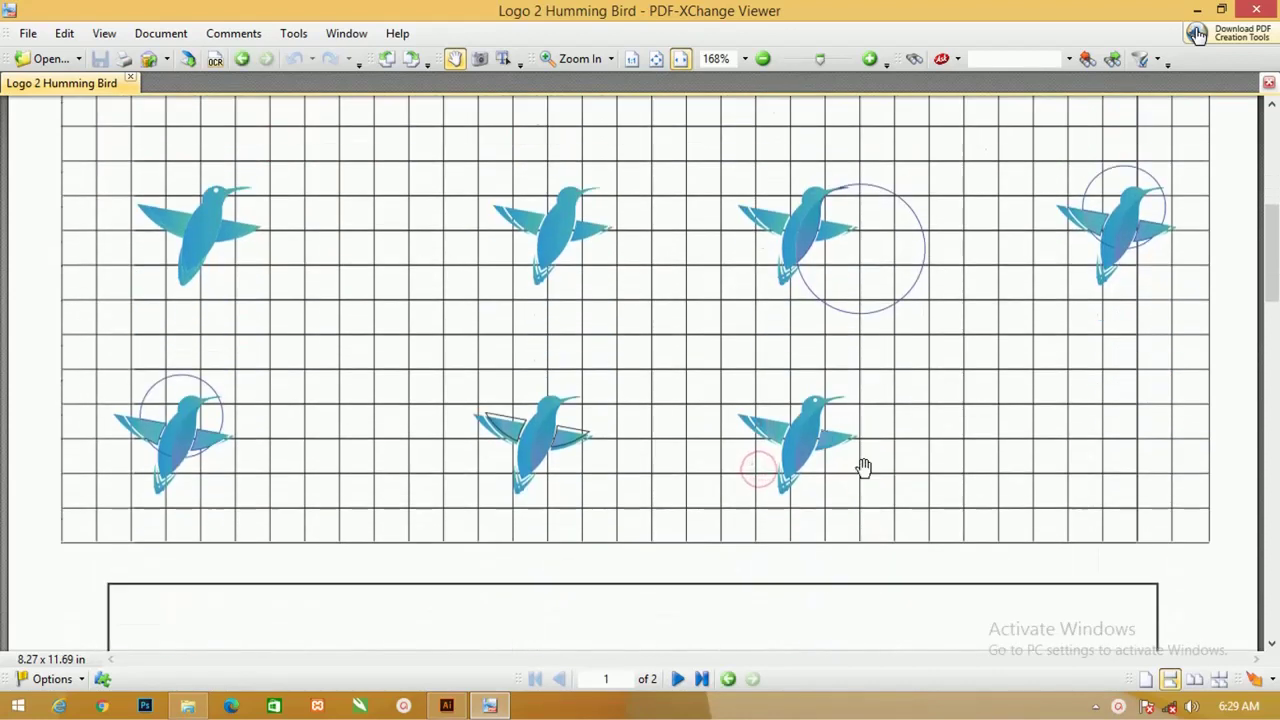
{"action": "left_click_drag", "start_coordinate": [889, 491], "coordinate": [890, 255]}
{"action": "mouse_move", "coordinate": [771, 477]}
{"action": "left_mouse_down"}
{"action": "mouse_move", "coordinate": [794, 294]}
{"action": "mouse_move", "coordinate": [794, 457]}
{"action": "left_mouse_up"}
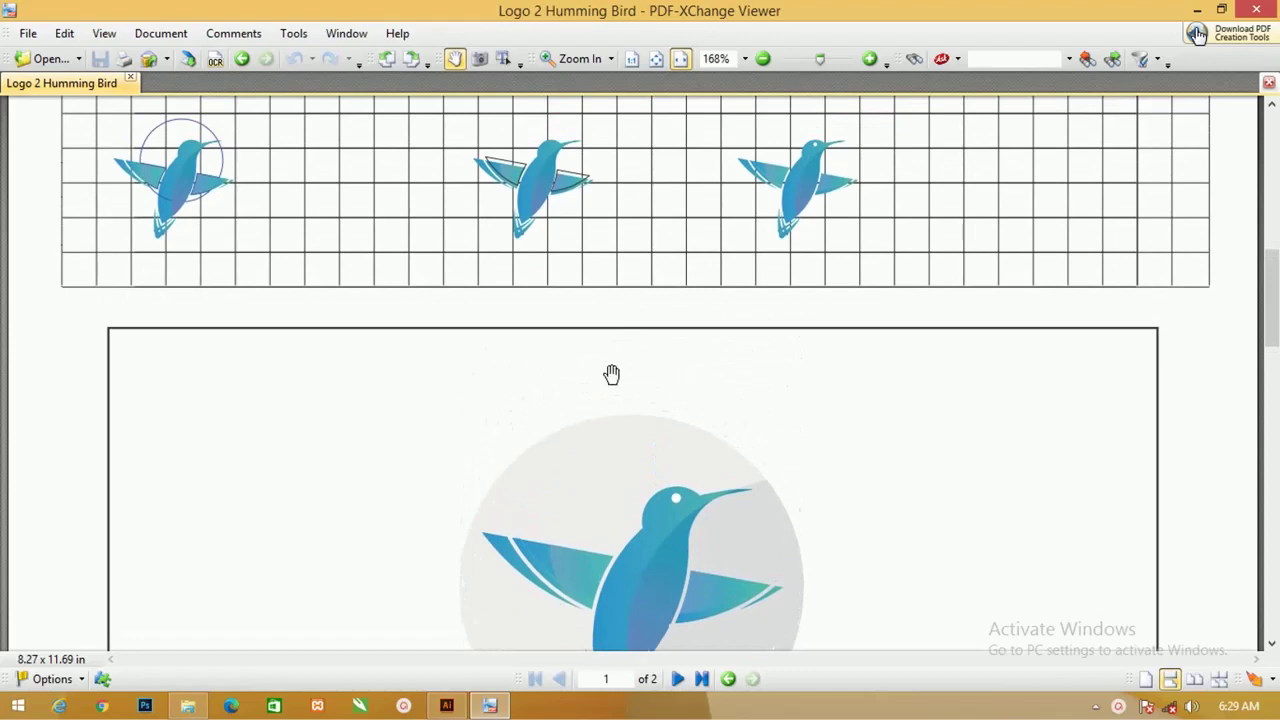
{"action": "scroll", "coordinate": [523, 346], "scroll_direction": "down", "scroll_amount": 1, "text": "ctrl"}
{"action": "scroll", "coordinate": [606, 294], "scroll_direction": "up", "scroll_amount": 2}
{"action": "scroll", "coordinate": [609, 290], "scroll_direction": "up", "scroll_amount": 3}
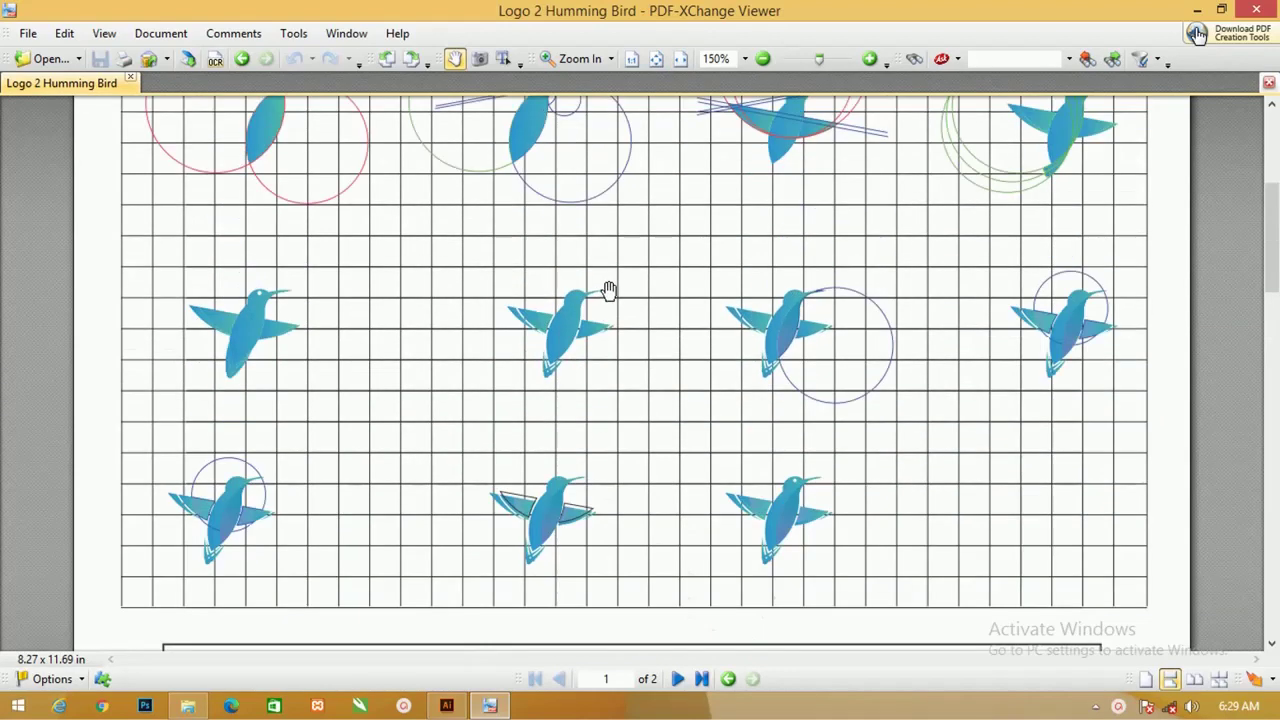
{"action": "scroll", "coordinate": [609, 290], "scroll_direction": "up", "scroll_amount": 1, "text": "ctrl"}
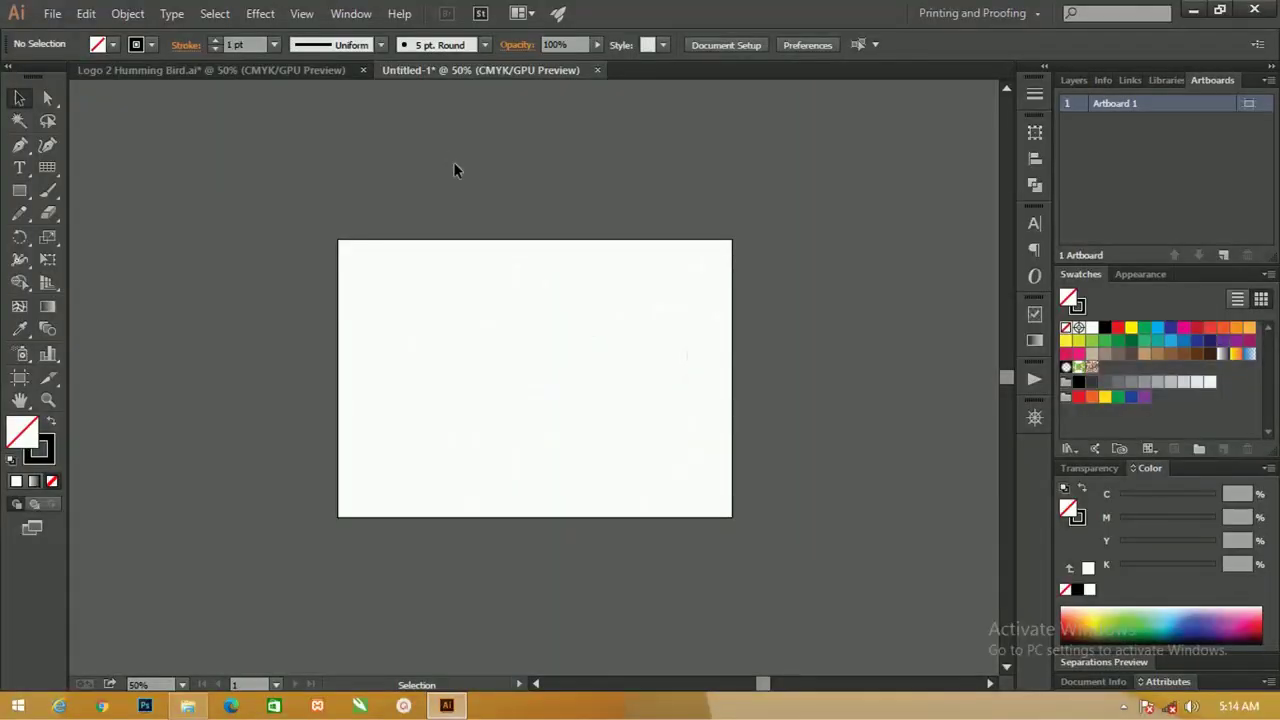
{"action": "key", "text": "z"}
{"action": "left_click_drag", "start_coordinate": [357, 211], "coordinate": [474, 286]}
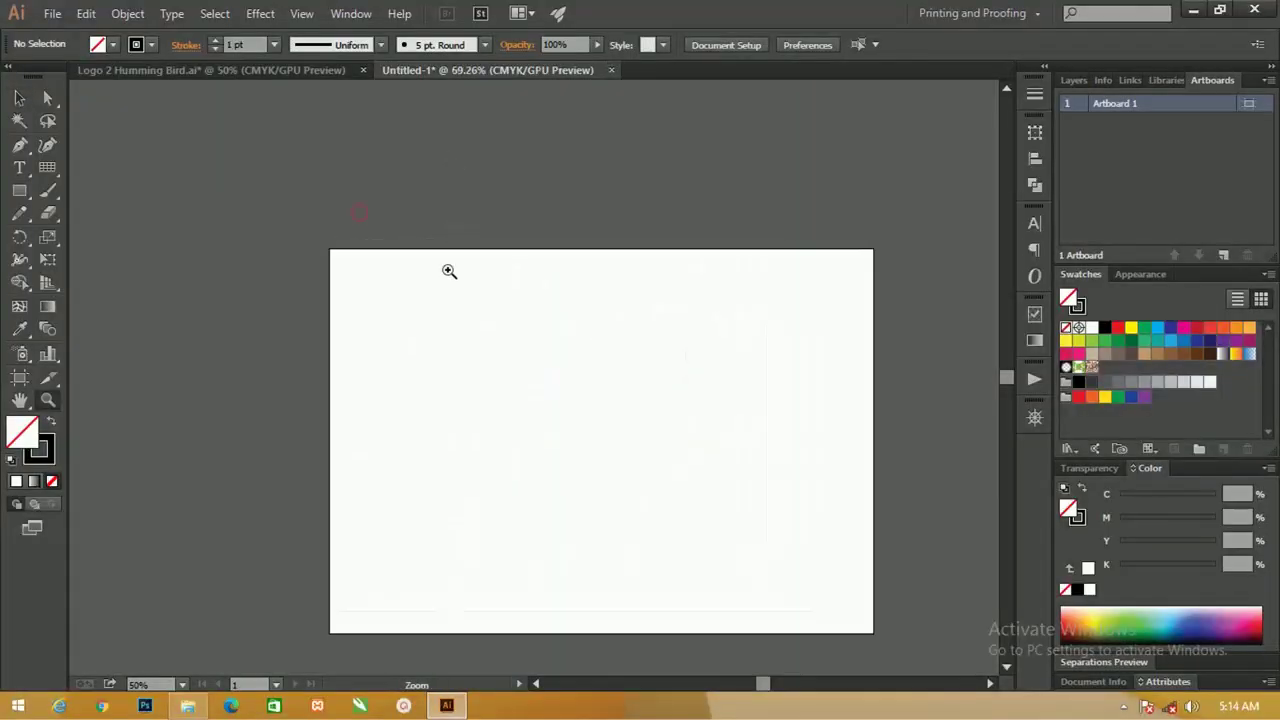
{"action": "key", "text": "space"}
{"action": "left_click_drag", "start_coordinate": [617, 326], "coordinate": [528, 277]}
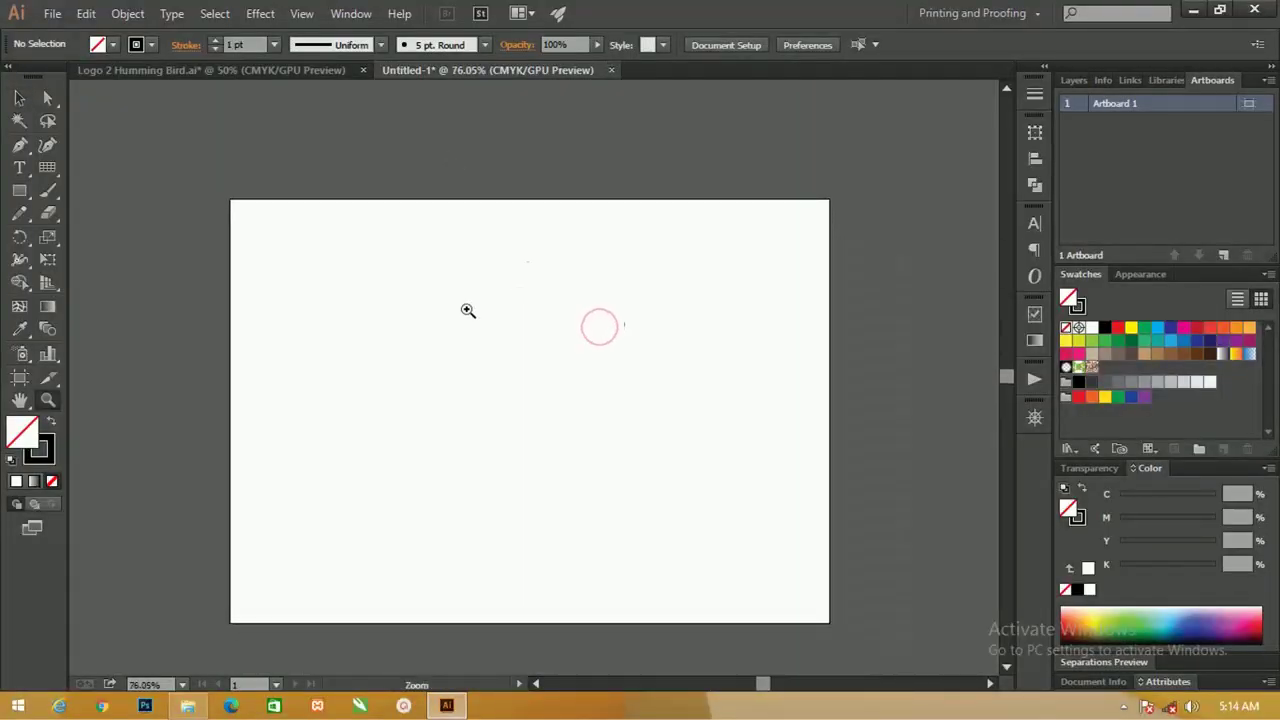
{"action": "left_click_drag", "start_coordinate": [417, 269], "coordinate": [451, 289]}
{"action": "left_click_drag", "start_coordinate": [484, 357], "coordinate": [454, 303]}
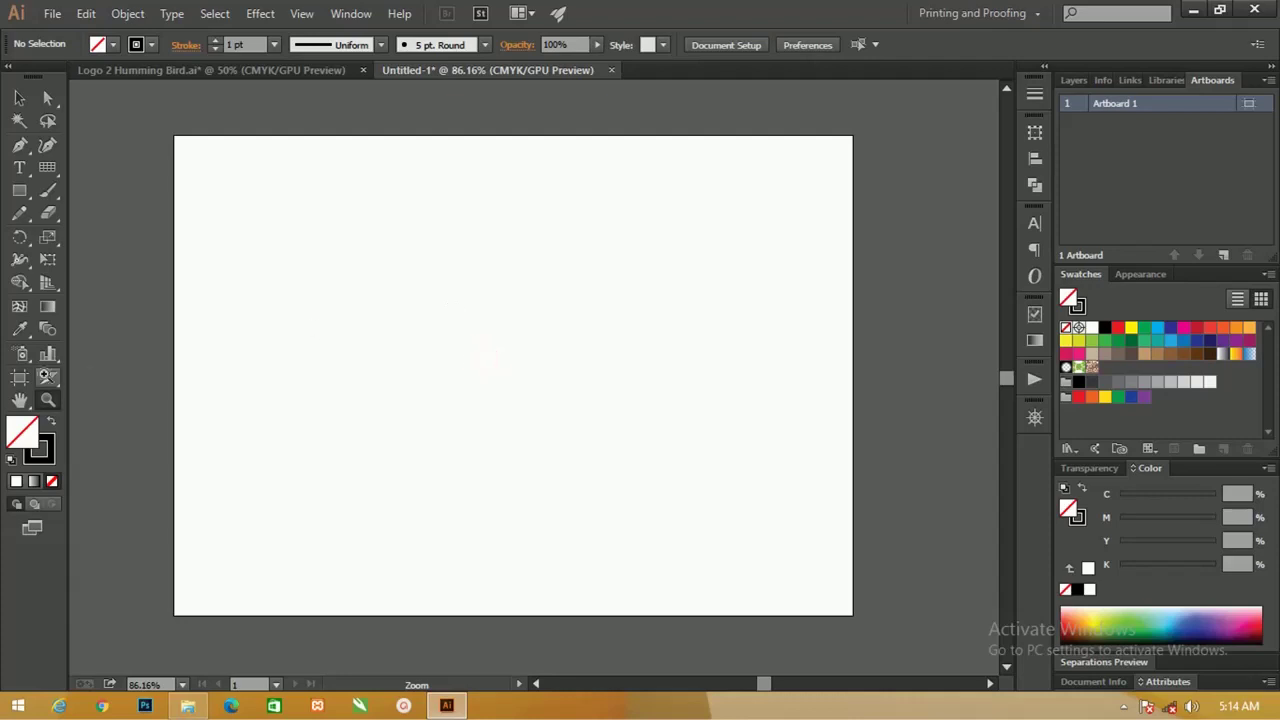
{"action": "left_click", "coordinate": [19, 377]}
{"action": "left_click", "coordinate": [222, 45]}
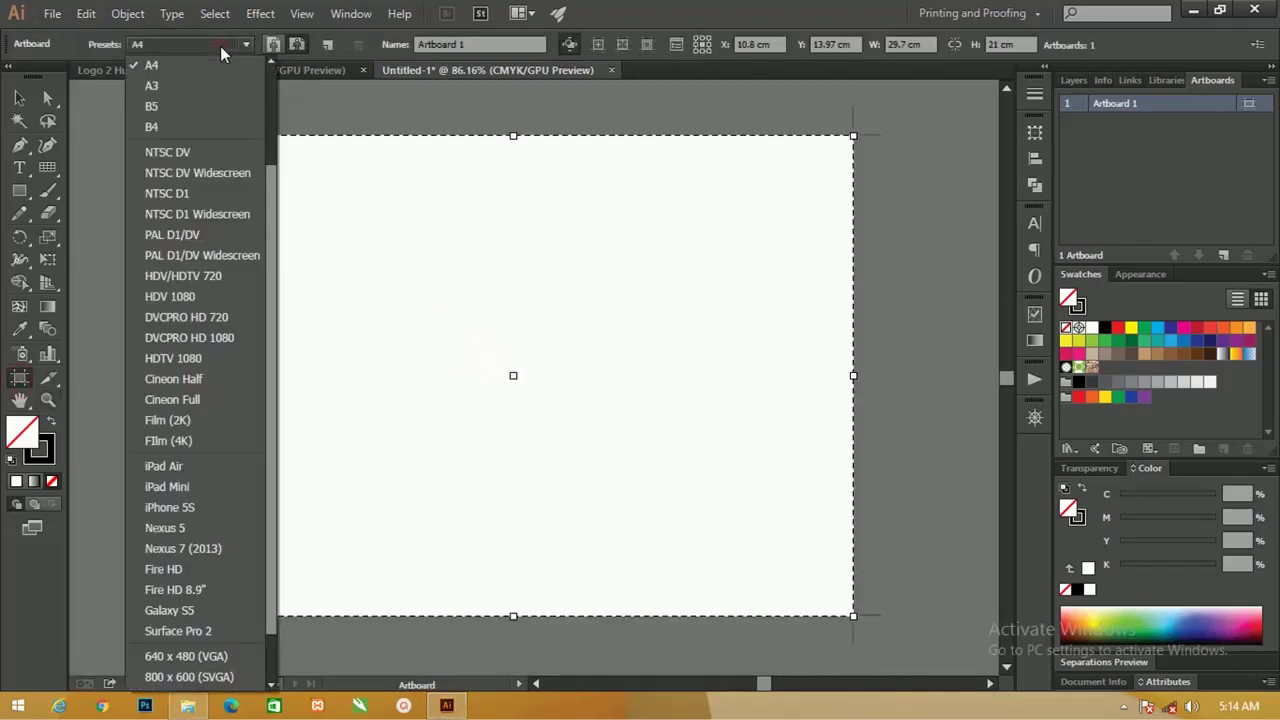
{"action": "left_click", "coordinate": [912, 45]}
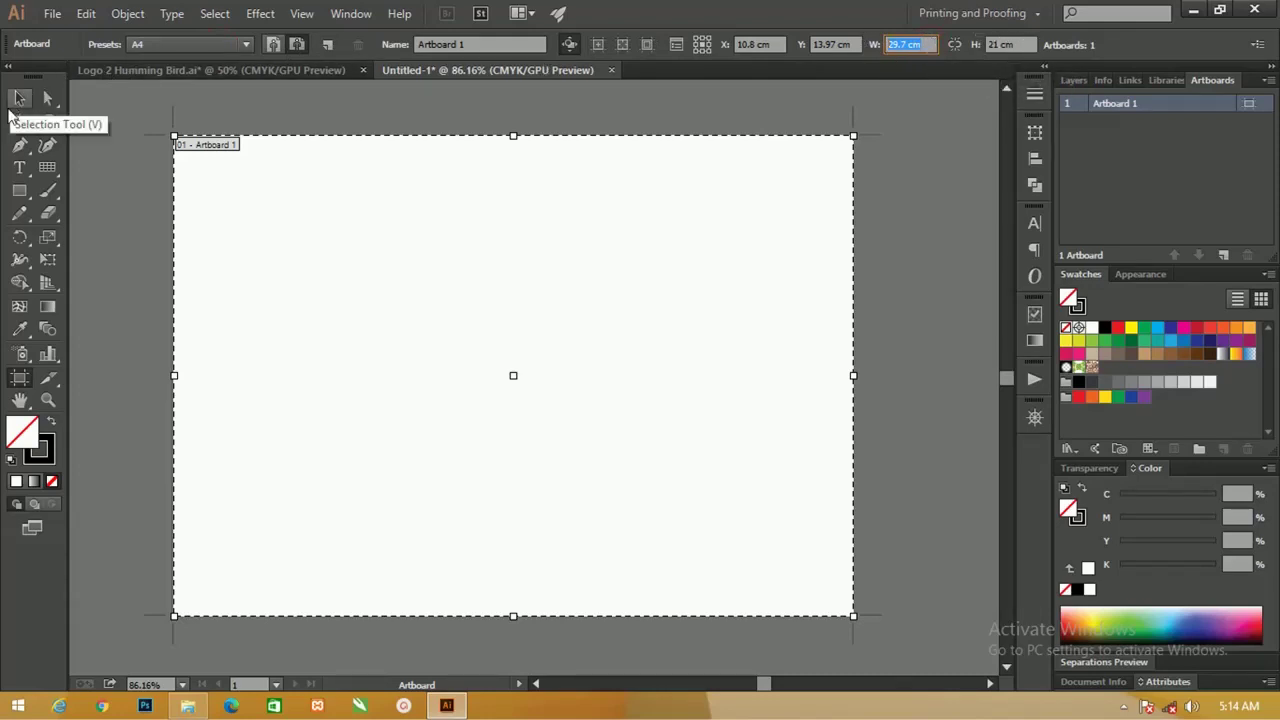
{"action": "left_click", "coordinate": [48, 169]}
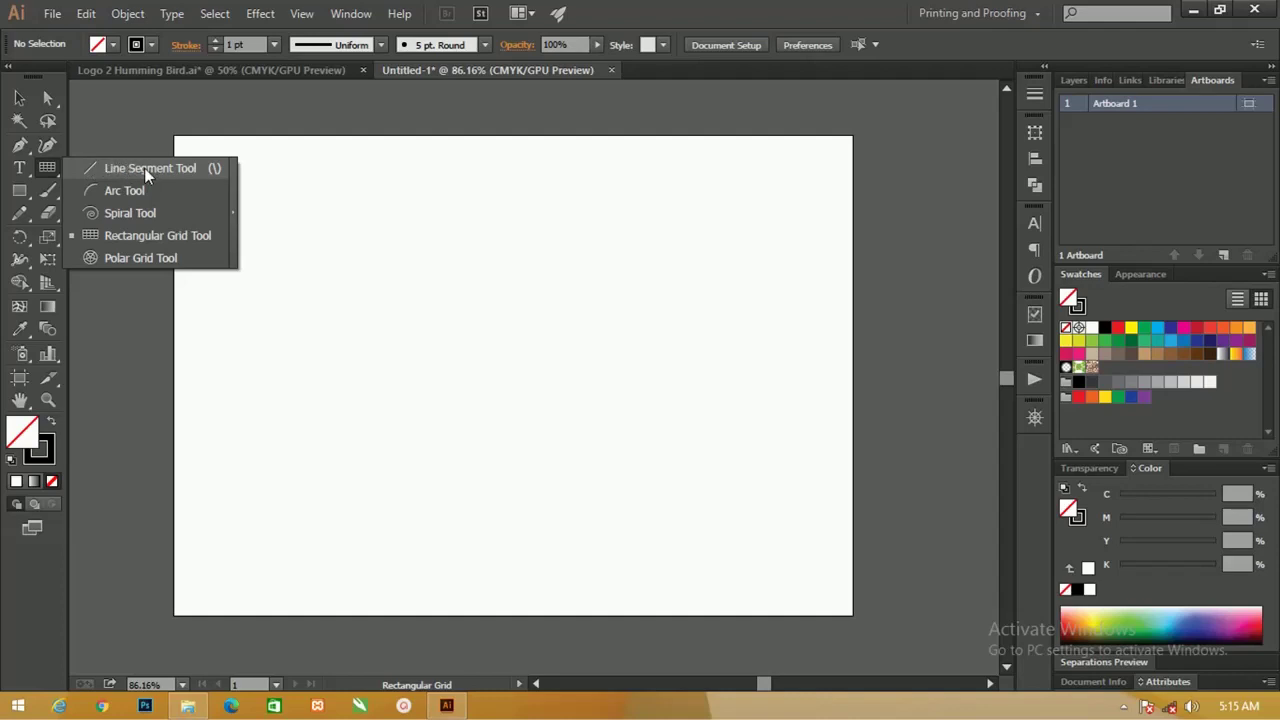
Draw a rectangular grid scaled to the artboard's full height and centred horizontally.
{"action": "left_click", "coordinate": [148, 233]}
{"action": "mouse_move", "coordinate": [294, 183]}
{"action": "left_mouse_down"}
{"action": "mouse_move", "coordinate": [446, 296]}
{"action": "mouse_move", "coordinate": [449, 314]}
{"action": "mouse_move", "coordinate": [424, 296]}
{"action": "mouse_move", "coordinate": [729, 470]}
{"action": "left_mouse_up"}
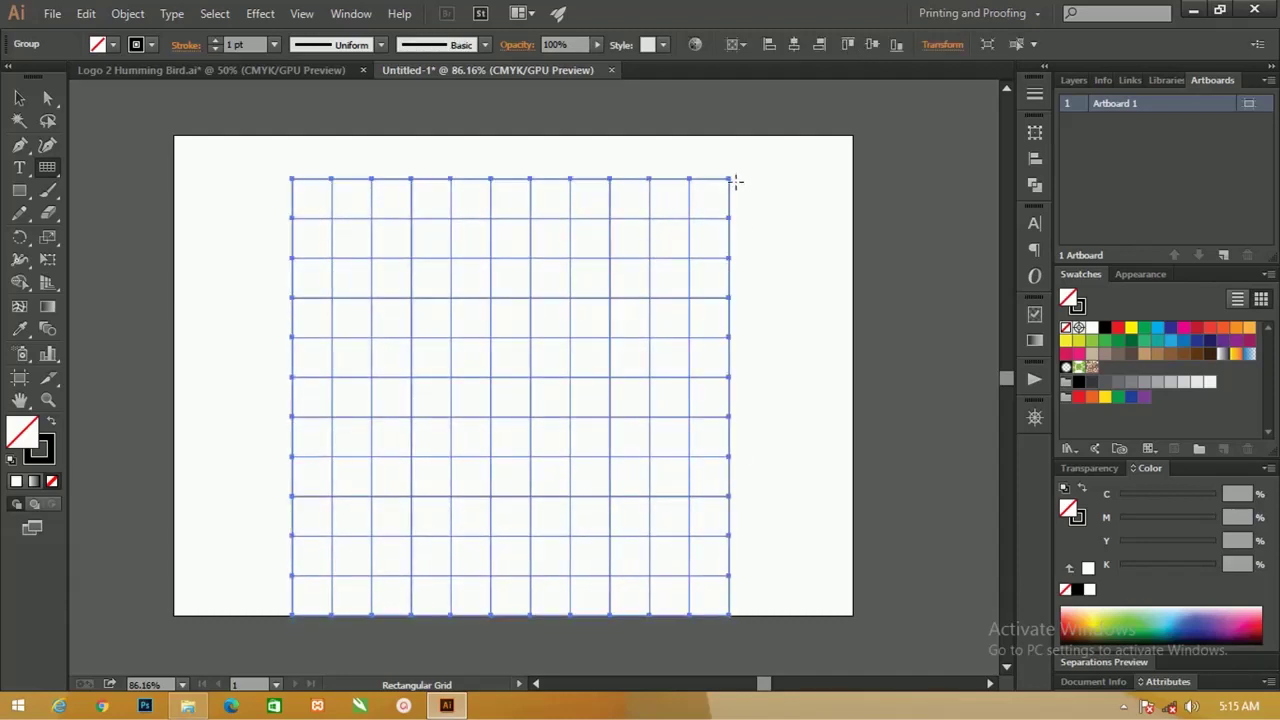
{"action": "left_click", "coordinate": [19, 98]}
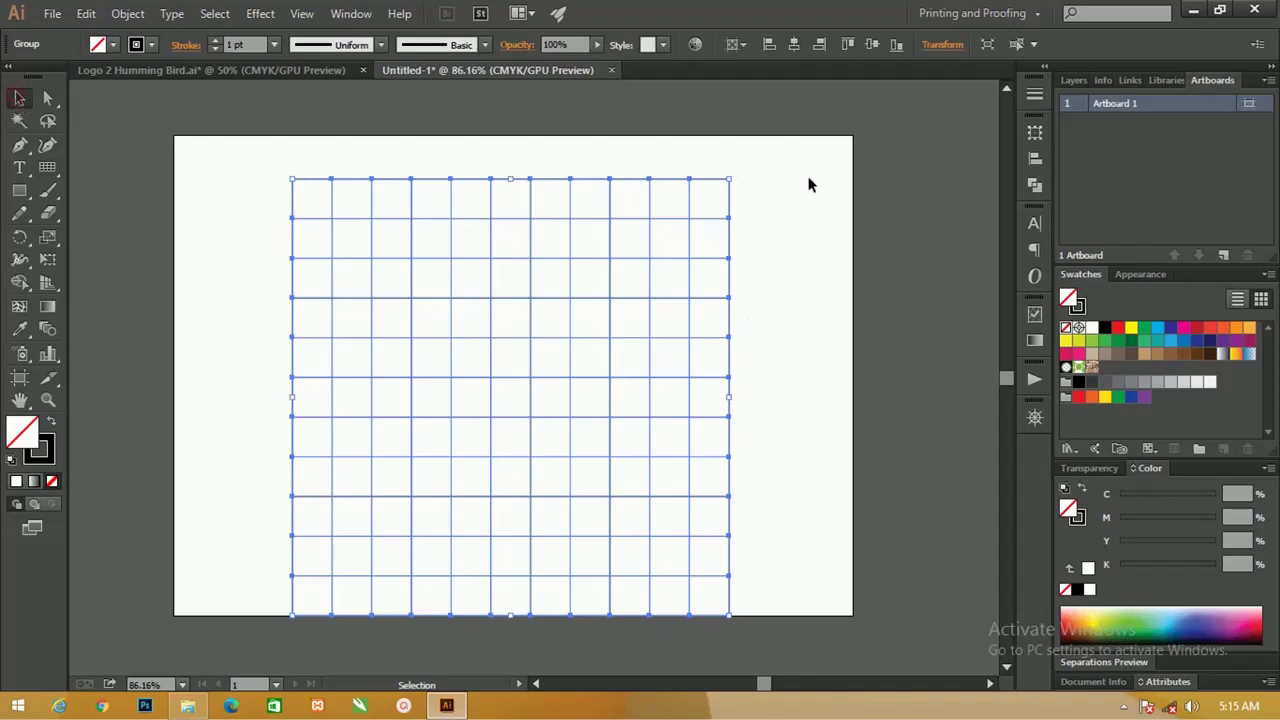
{"action": "left_click_drag", "start_coordinate": [731, 186], "coordinate": [805, 140]}
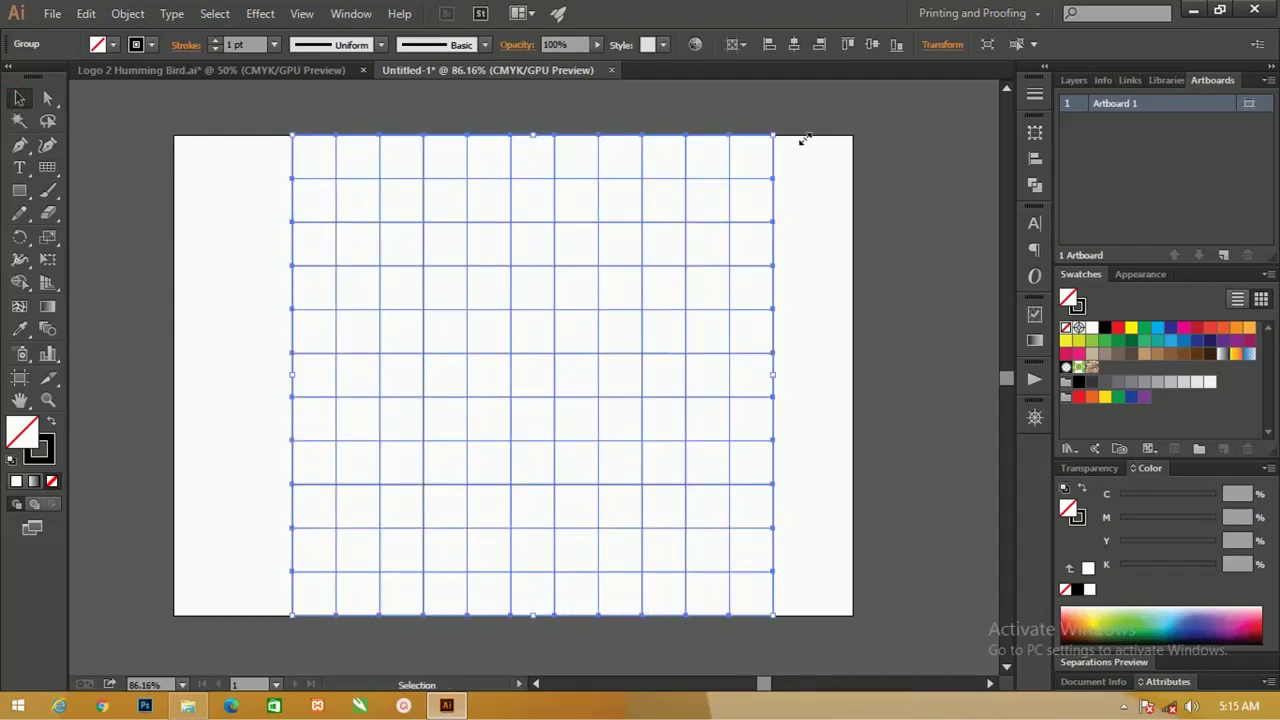
{"action": "left_click", "coordinate": [792, 48]}
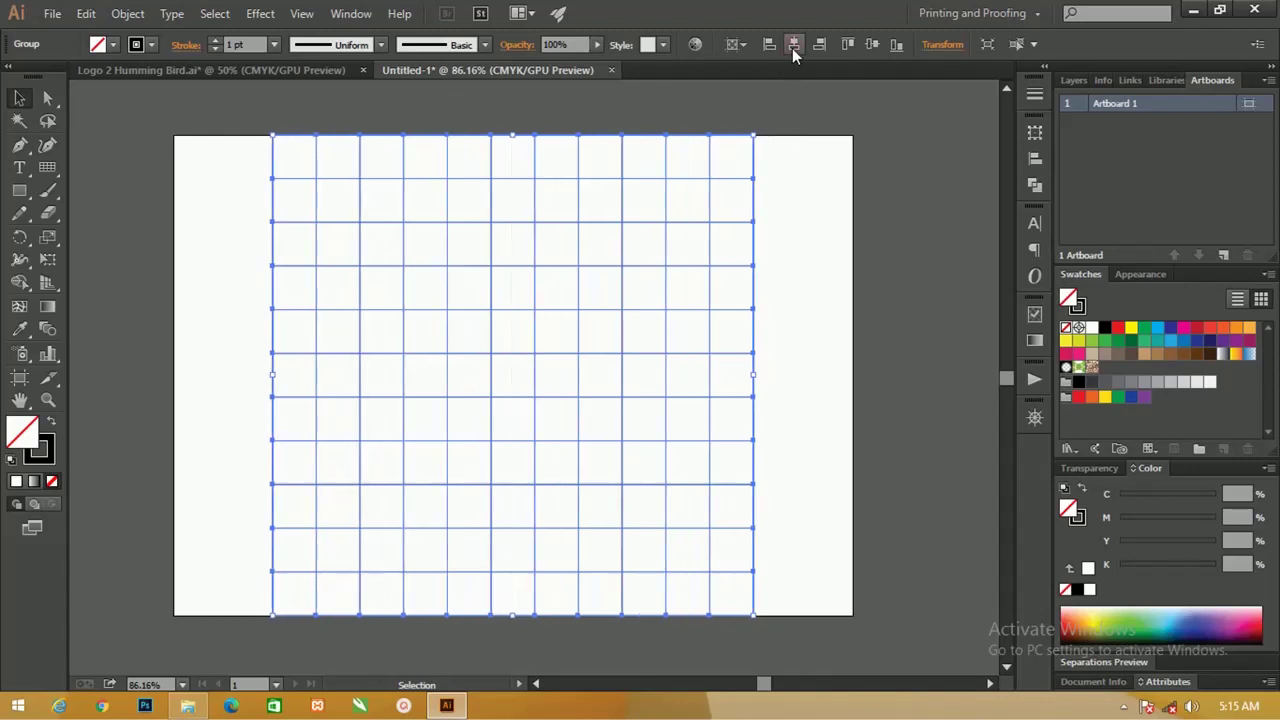
Ungroup the grid into separate lines and bring up their context menu.
{"action": "left_click", "coordinate": [827, 140]}
{"action": "left_click", "coordinate": [754, 180]}
{"action": "right_click", "coordinate": [754, 180]}
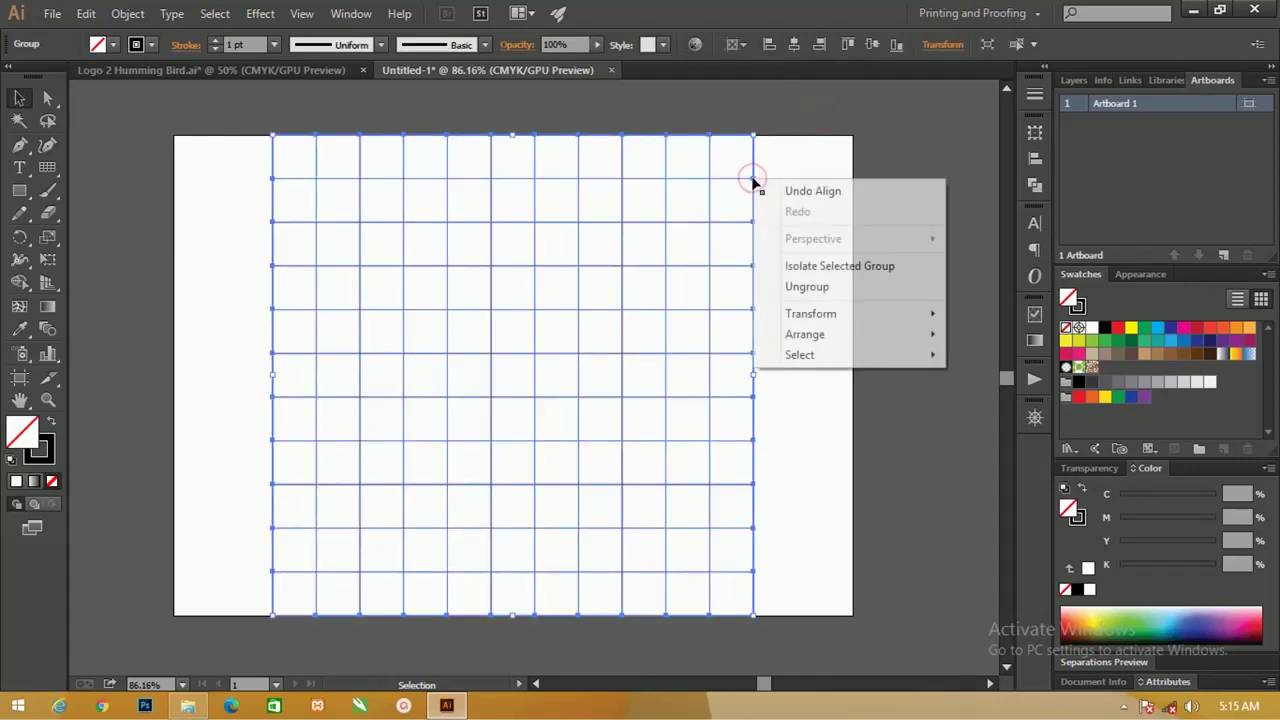
{"action": "left_click", "coordinate": [812, 287]}
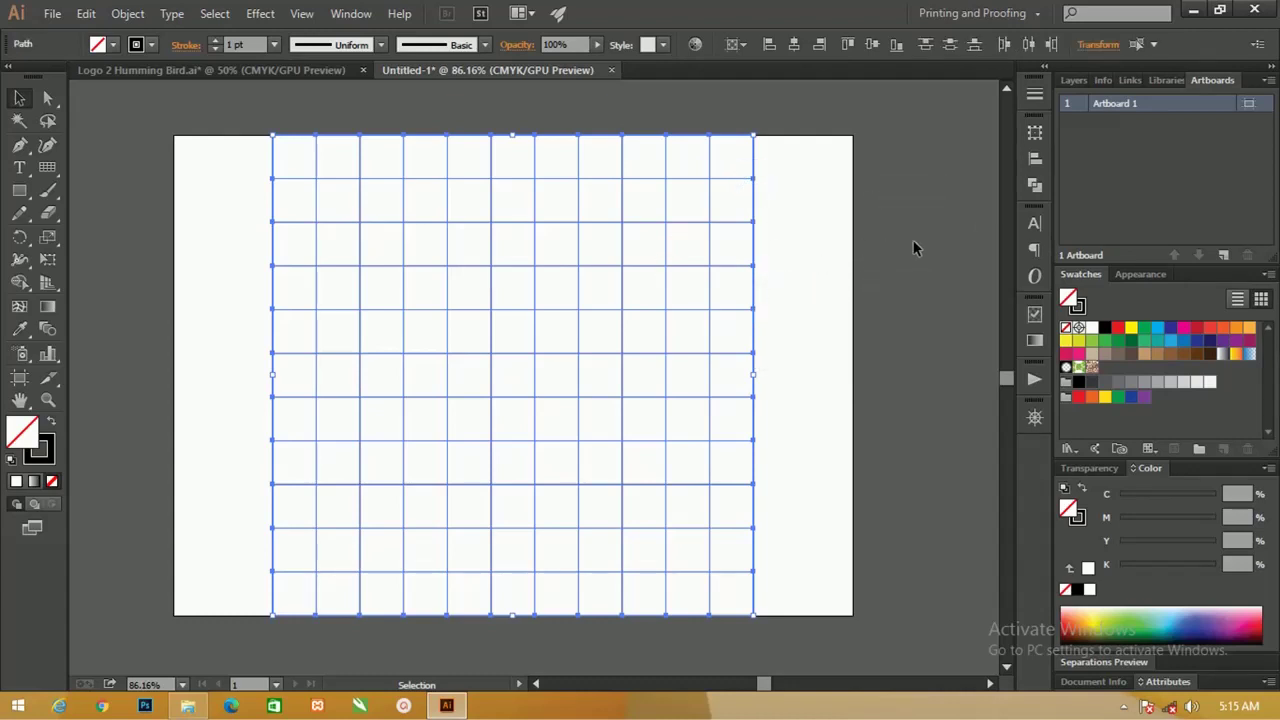
{"action": "right_click", "coordinate": [695, 180]}
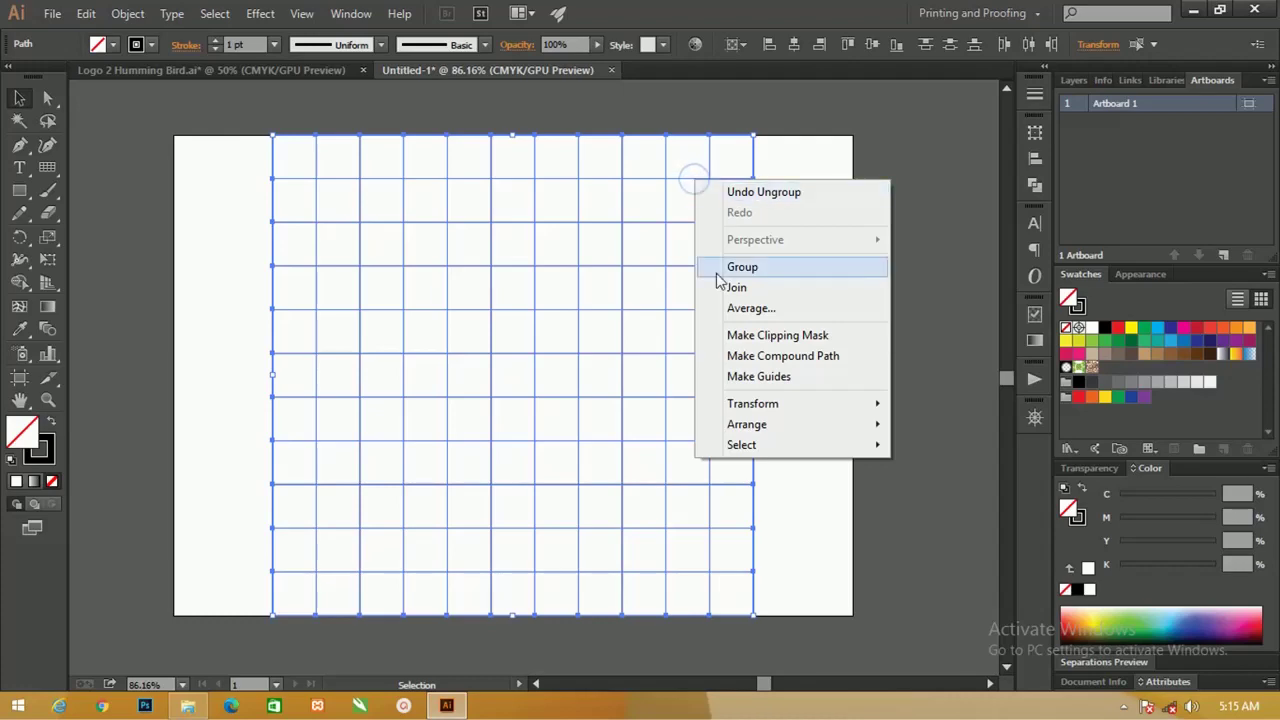
Turn the grid lines into guides and zoom in on the guide grid.
{"action": "left_click", "coordinate": [773, 377]}
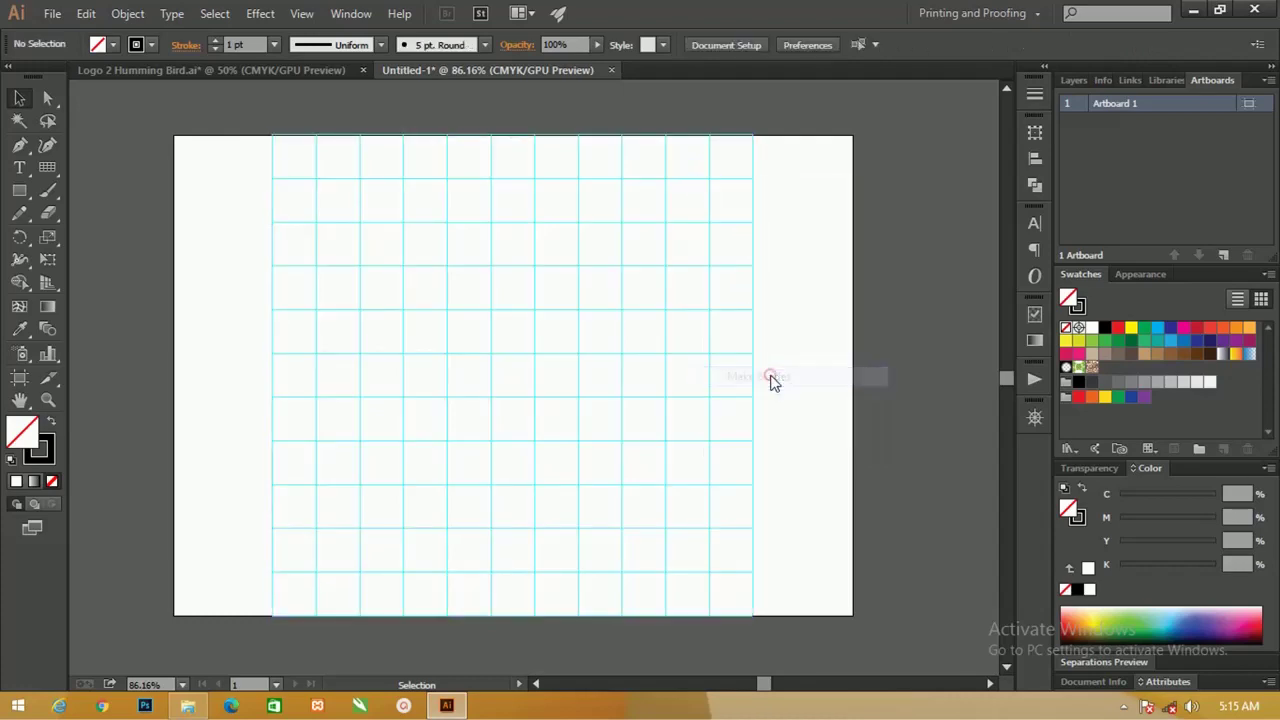
{"action": "key", "text": "z"}
{"action": "mouse_move", "coordinate": [579, 164]}
{"action": "left_mouse_down"}
{"action": "mouse_move", "coordinate": [631, 265]}
{"action": "mouse_move", "coordinate": [566, 214]}
{"action": "left_mouse_up"}
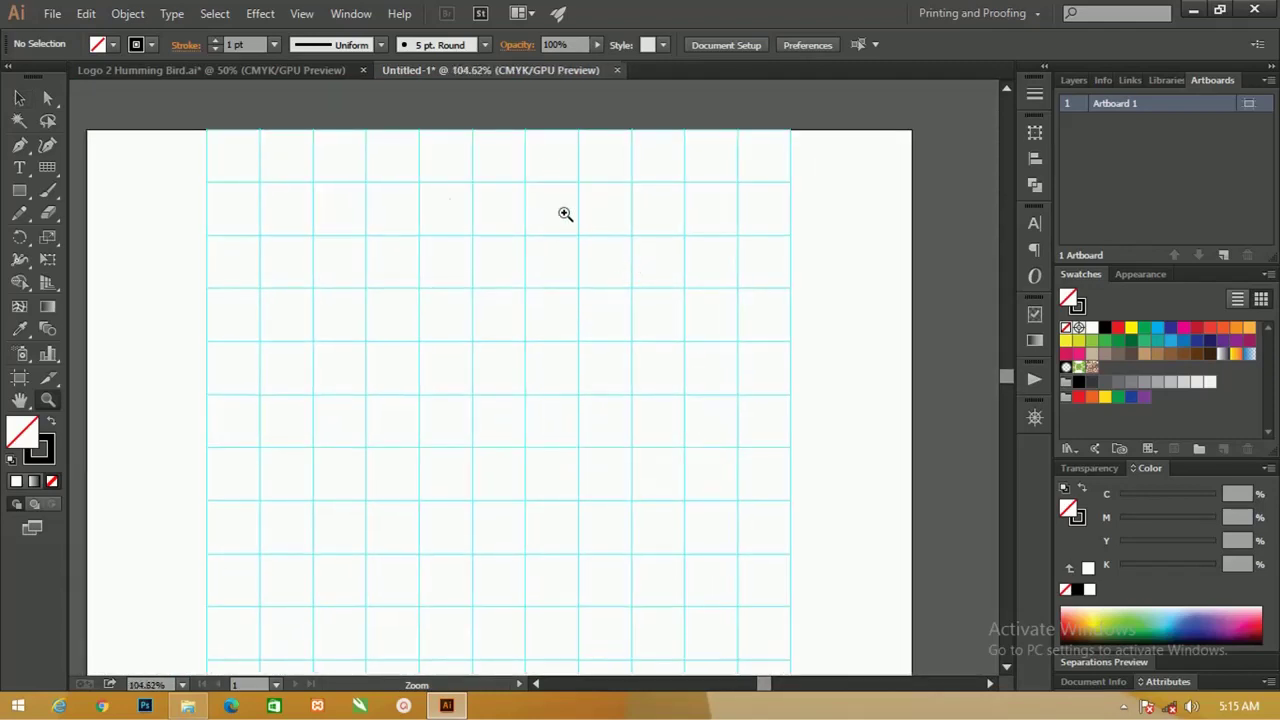
{"action": "left_click", "coordinate": [19, 98]}
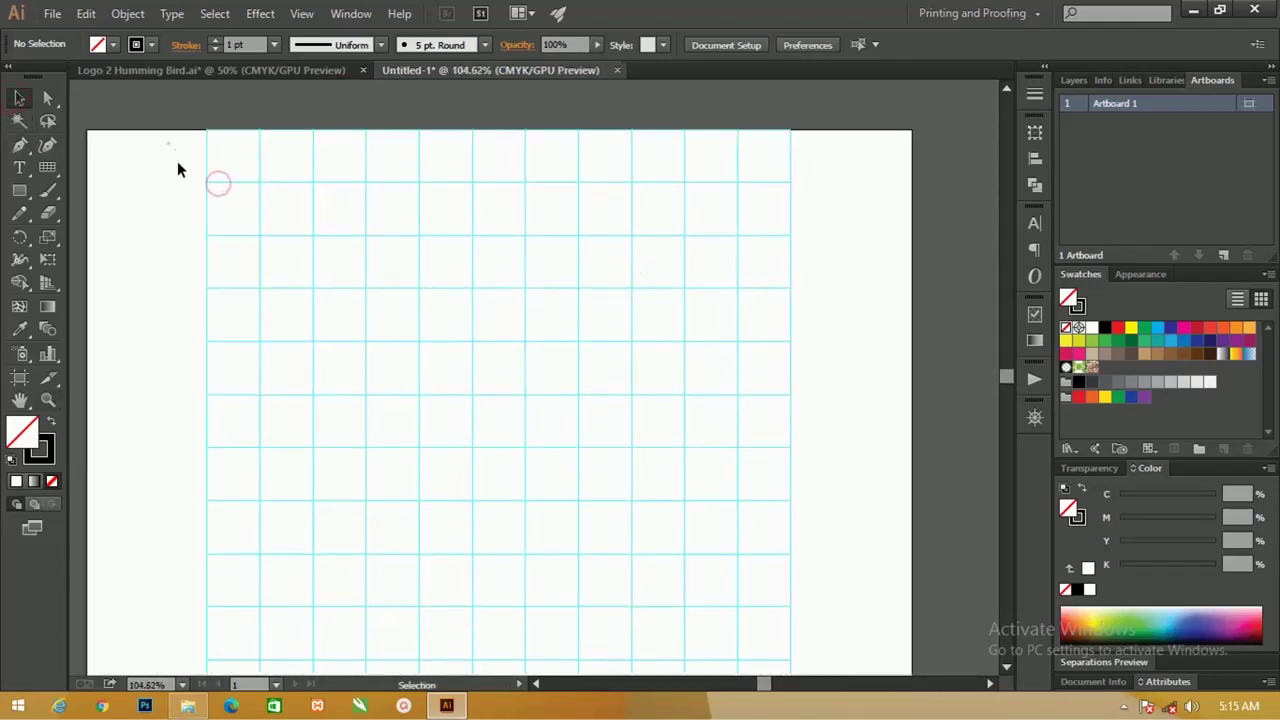
{"action": "left_click_drag", "start_coordinate": [198, 168], "coordinate": [340, 240]}
{"action": "left_click_drag", "start_coordinate": [563, 311], "coordinate": [516, 281]}
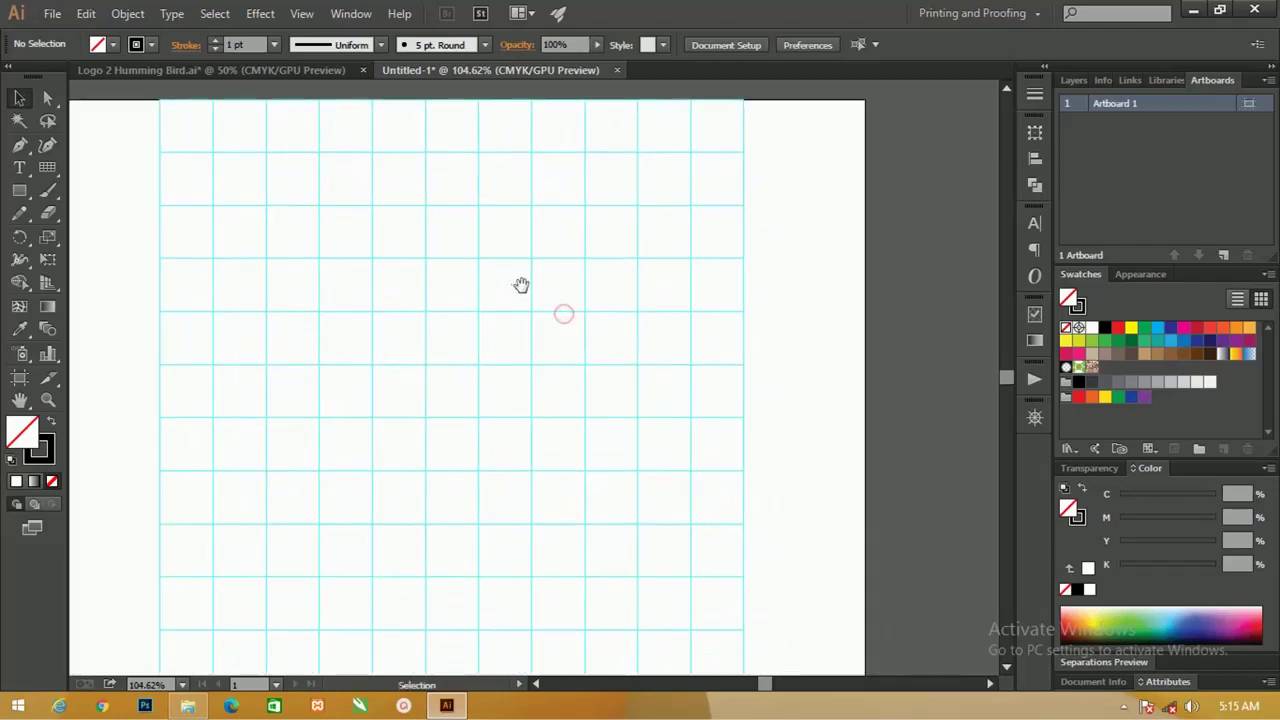
Draw a circle three grid squares wide, aligned to the grid lines.
{"action": "left_click", "coordinate": [19, 190]}
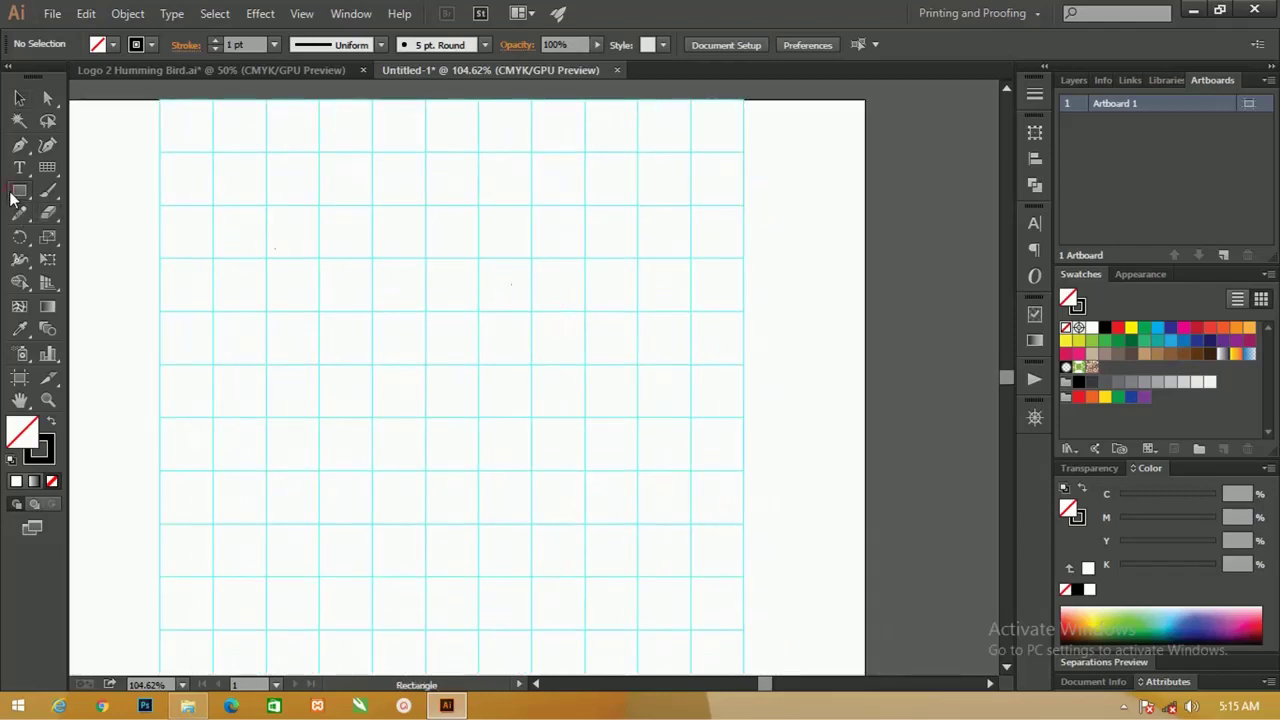
{"action": "left_click", "coordinate": [89, 237]}
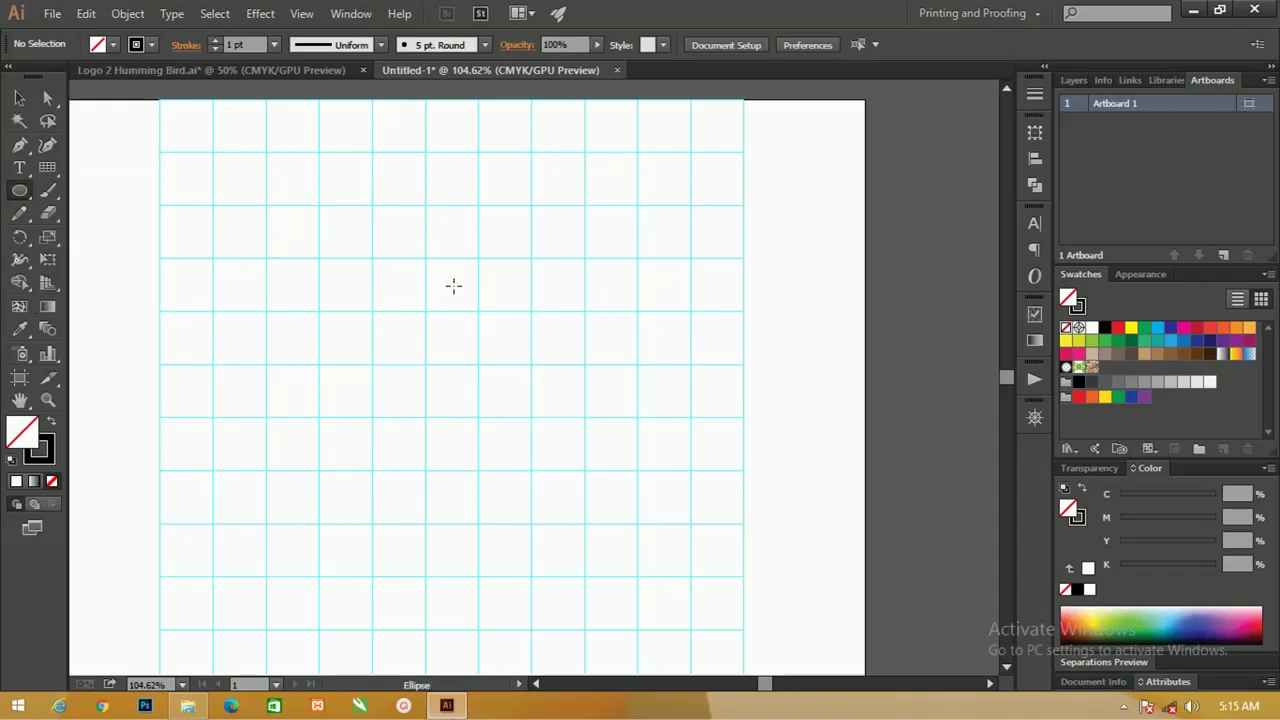
{"action": "mouse_move", "coordinate": [453, 286]}
{"action": "left_mouse_down"}
{"action": "mouse_move", "coordinate": [577, 350]}
{"action": "mouse_move", "coordinate": [584, 368]}
{"action": "left_mouse_up"}
{"action": "left_click", "coordinate": [19, 98]}
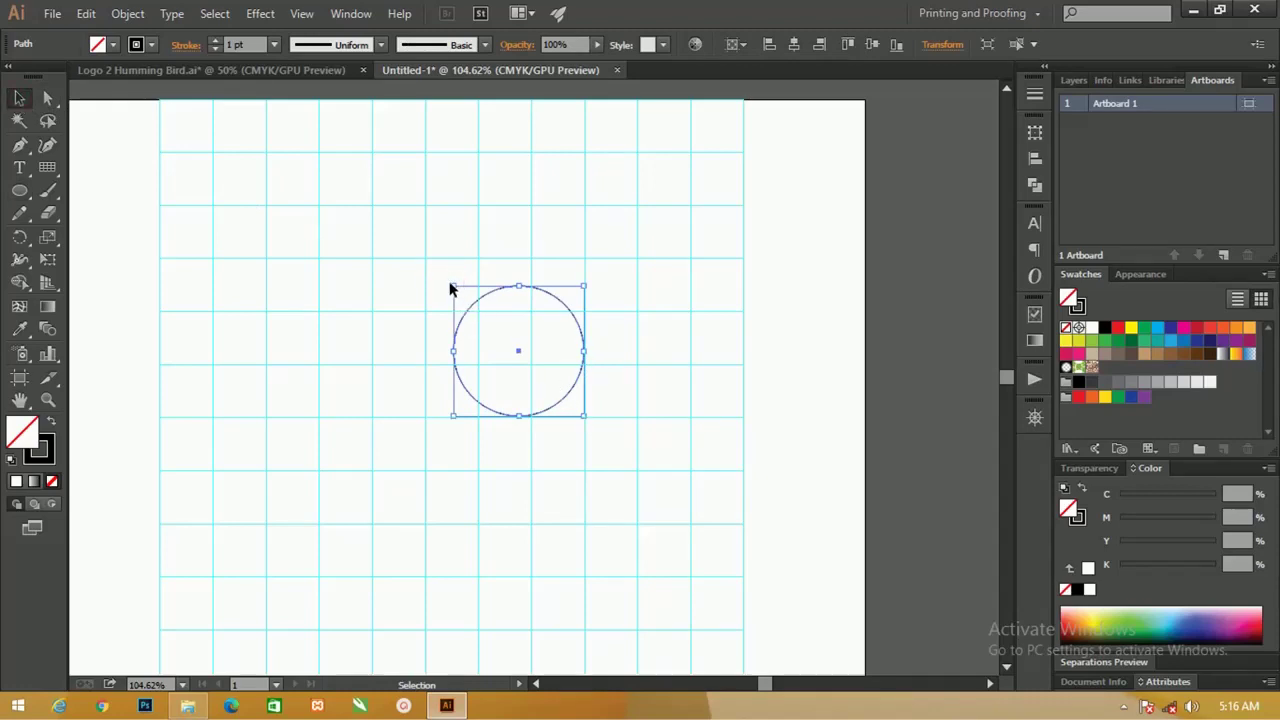
{"action": "left_click_drag", "start_coordinate": [450, 289], "coordinate": [424, 257]}
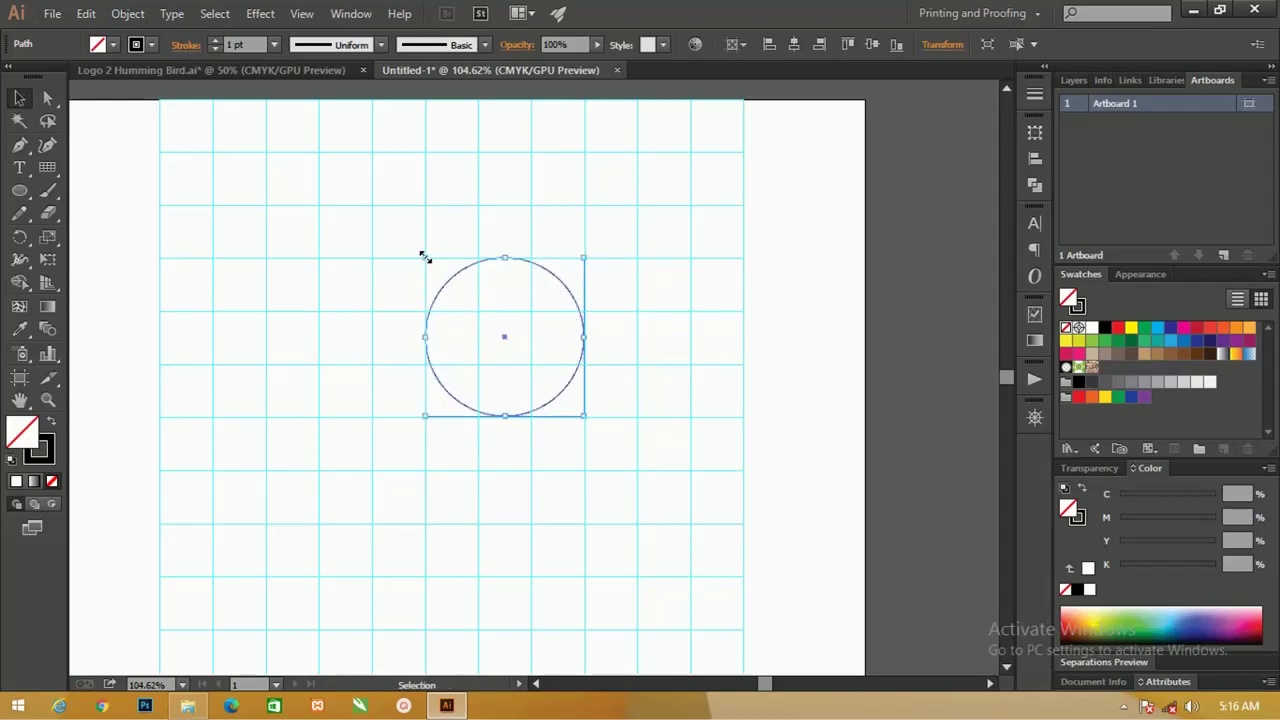
{"action": "left_click_drag", "start_coordinate": [558, 286], "coordinate": [506, 287]}
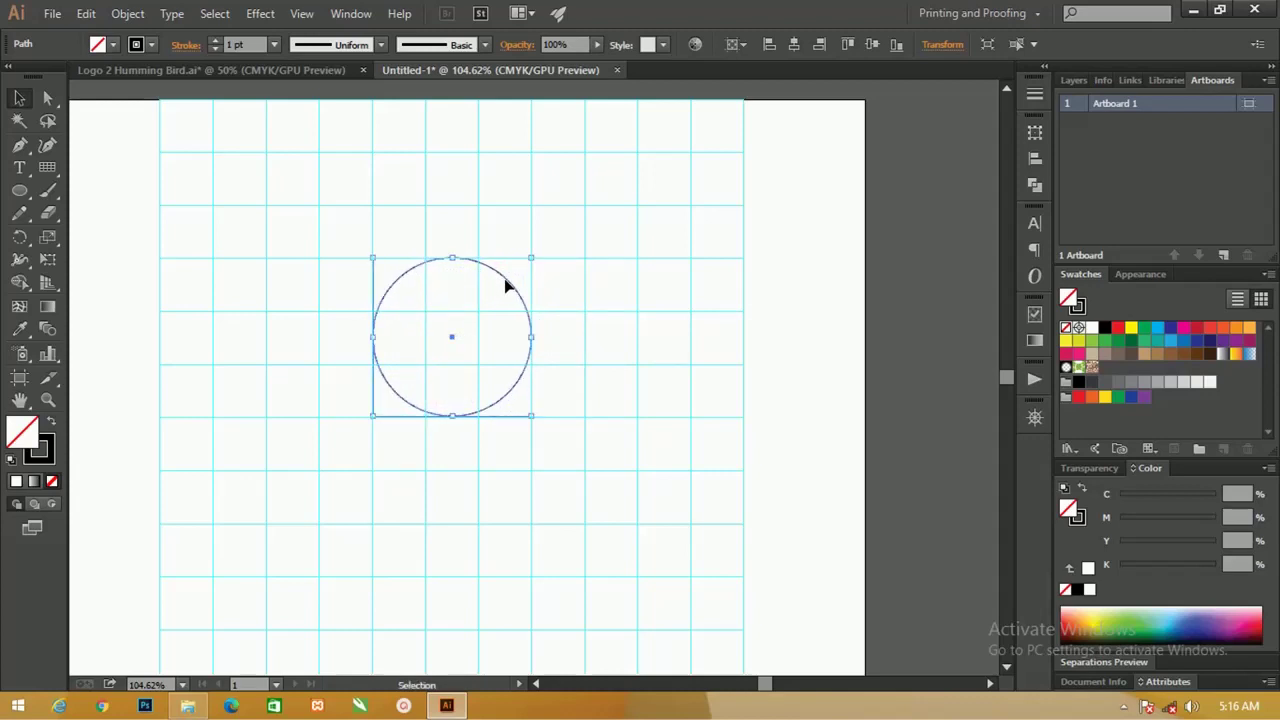
{"action": "key", "text": "space"}
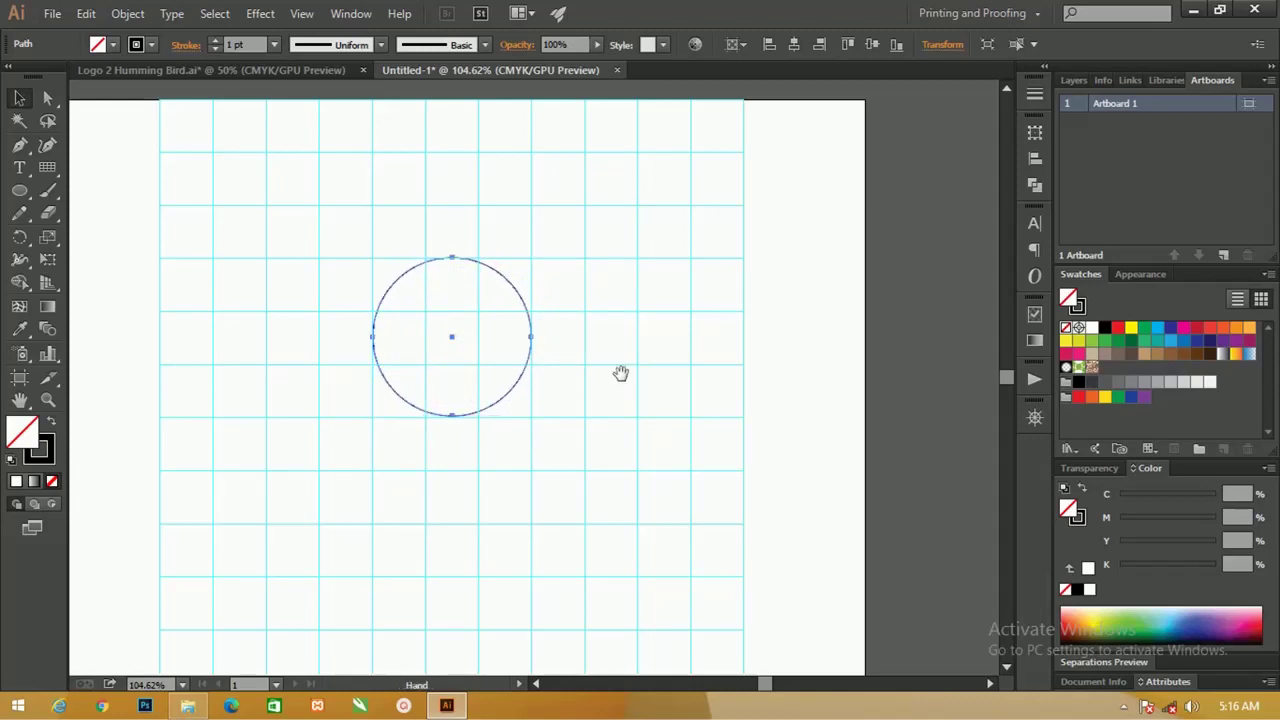
{"action": "left_click_drag", "start_coordinate": [618, 384], "coordinate": [657, 458]}
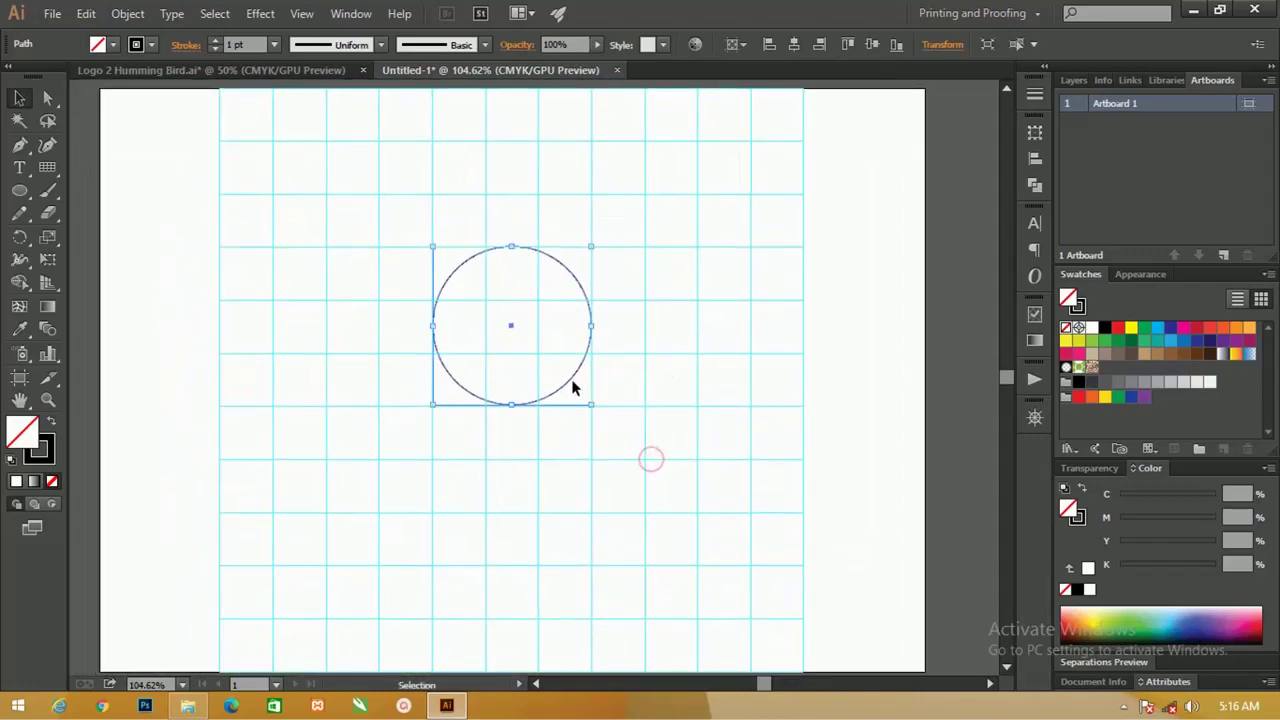
Resize and reposition the left circle so it overlaps the right circle.
{"action": "mouse_move", "coordinate": [572, 384]}
{"action": "left_mouse_down"}
{"action": "mouse_move", "coordinate": [582, 482]}
{"action": "mouse_move", "coordinate": [584, 440]}
{"action": "mouse_move", "coordinate": [503, 399]}
{"action": "left_mouse_up"}
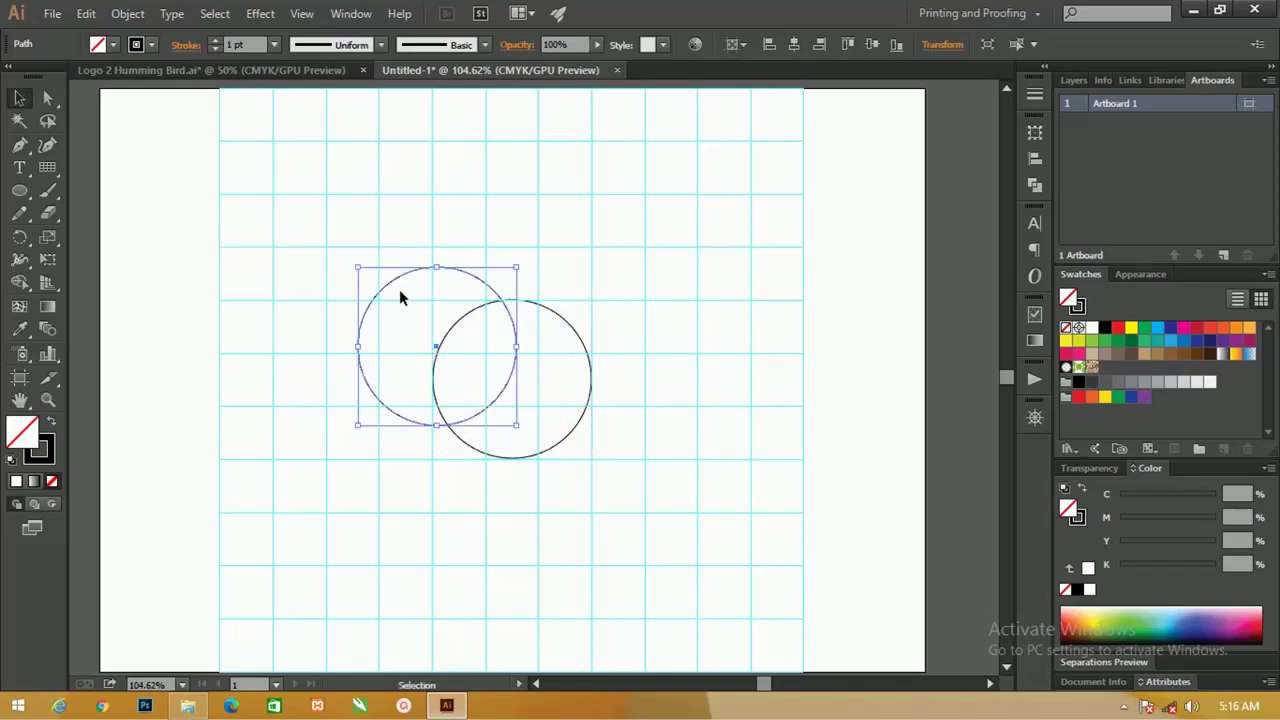
{"action": "left_click_drag", "start_coordinate": [358, 267], "coordinate": [310, 219]}
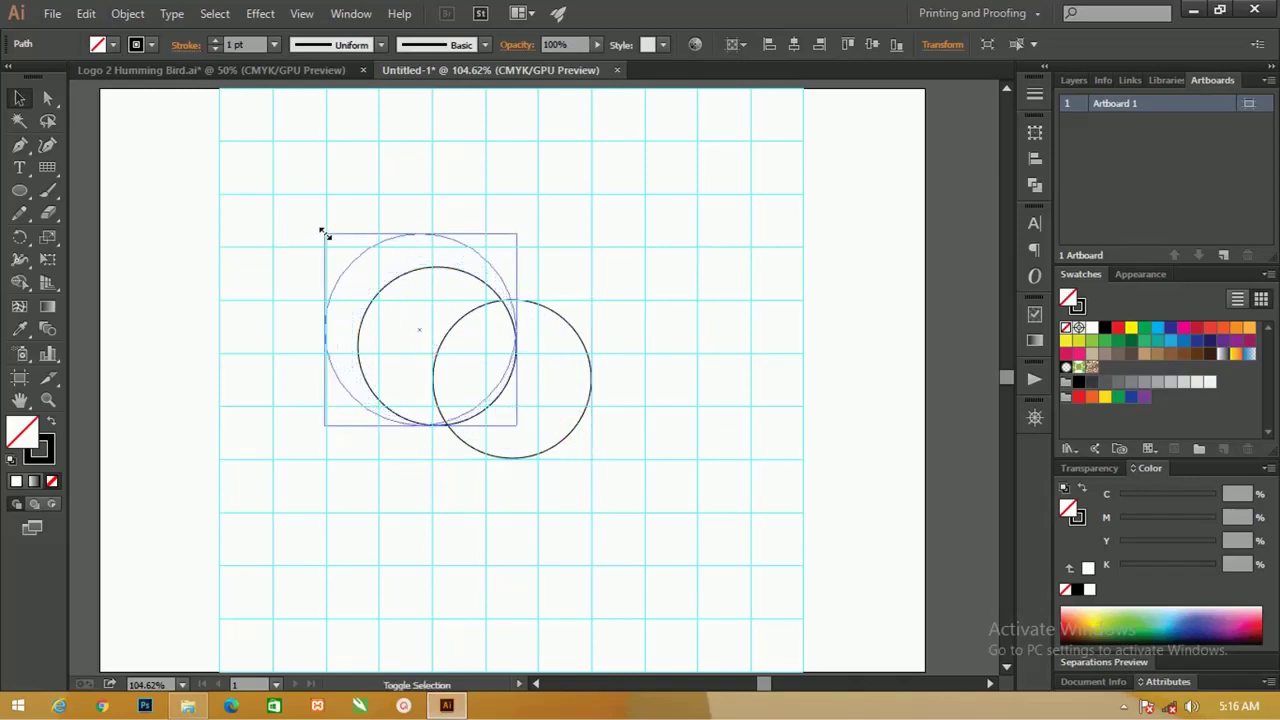
{"action": "left_click_drag", "start_coordinate": [505, 283], "coordinate": [489, 301]}
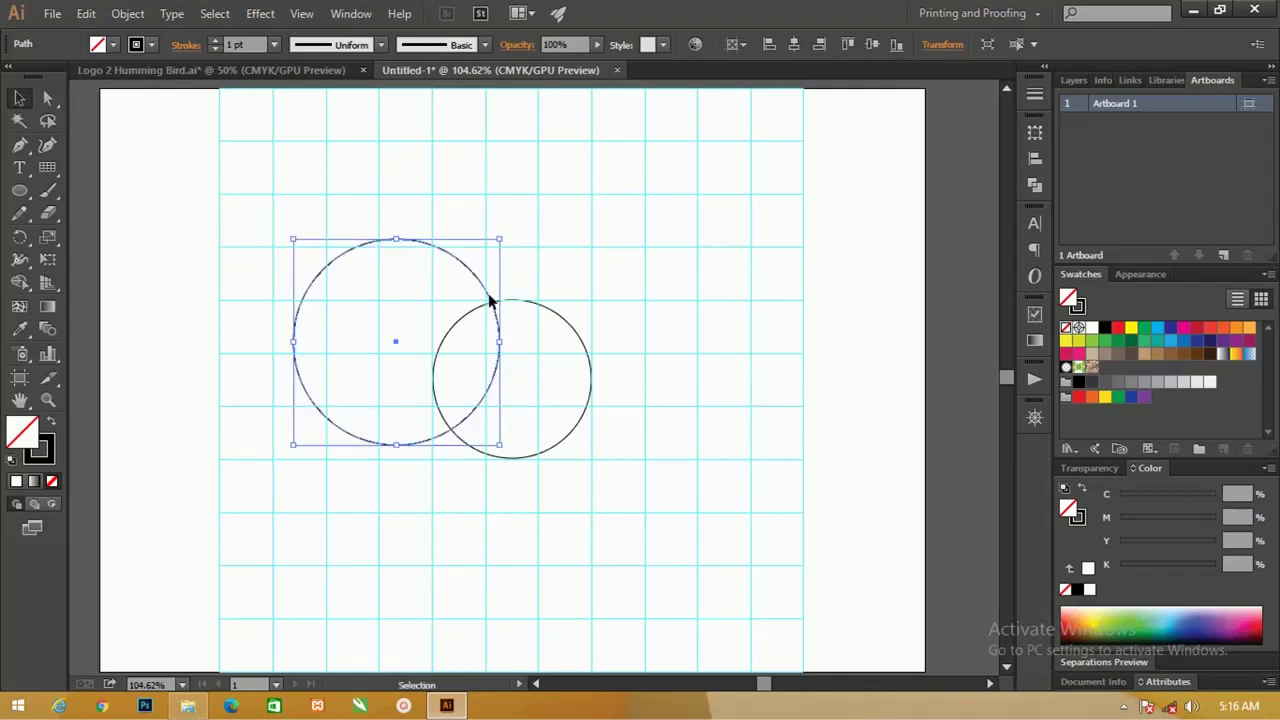
{"action": "key", "text": "a"}
{"action": "left_click", "coordinate": [19, 97]}
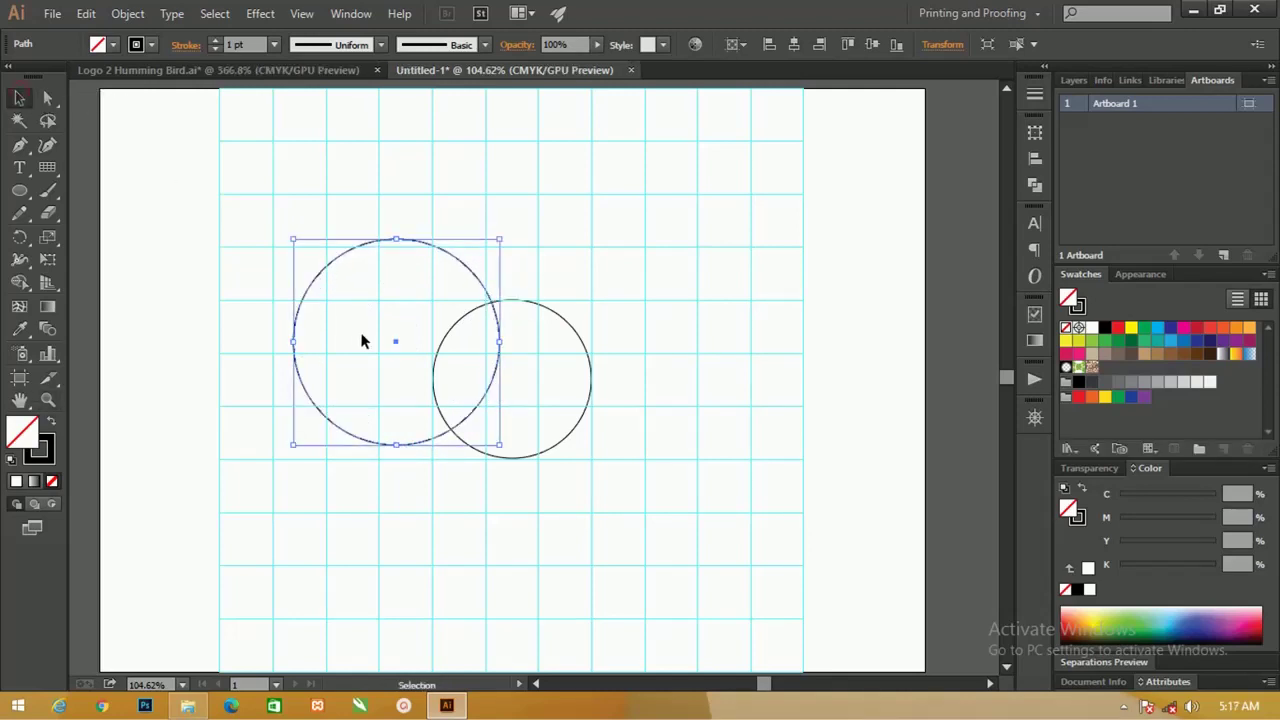
{"action": "left_click_drag", "start_coordinate": [293, 246], "coordinate": [312, 264]}
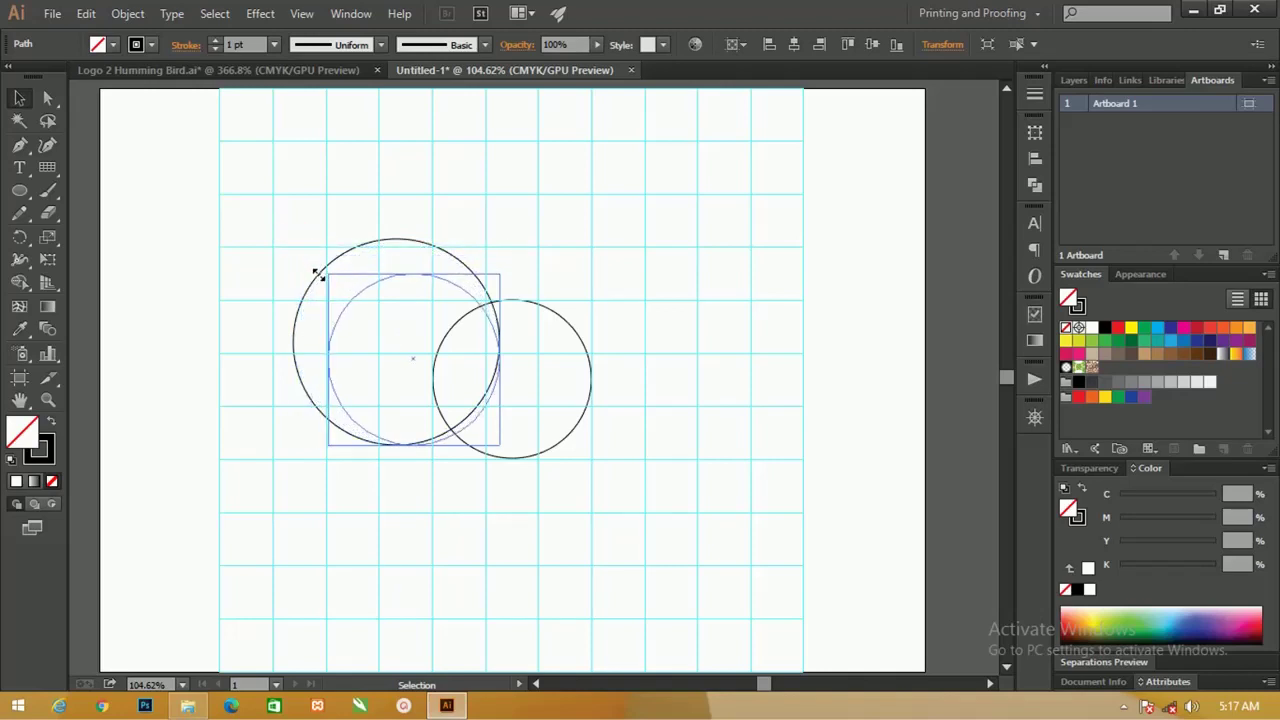
{"action": "left_click_drag", "start_coordinate": [312, 264], "coordinate": [328, 273]}
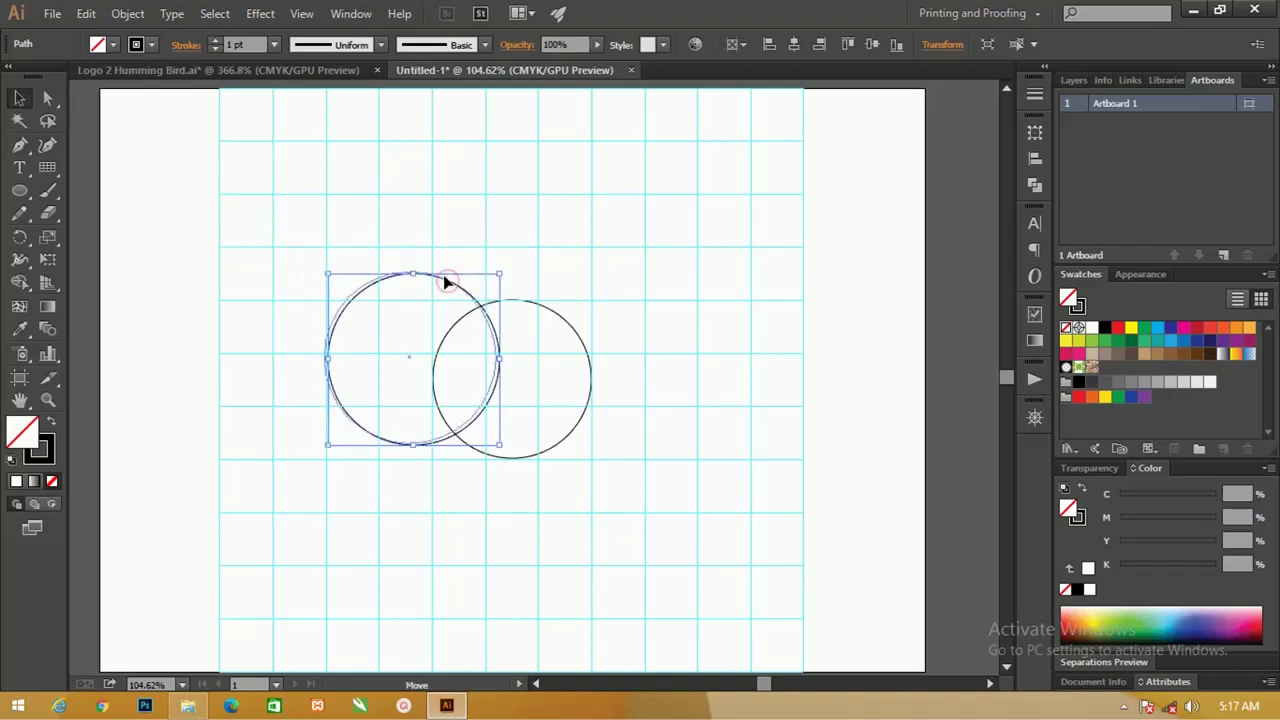
{"action": "left_click_drag", "start_coordinate": [447, 281], "coordinate": [466, 289]}
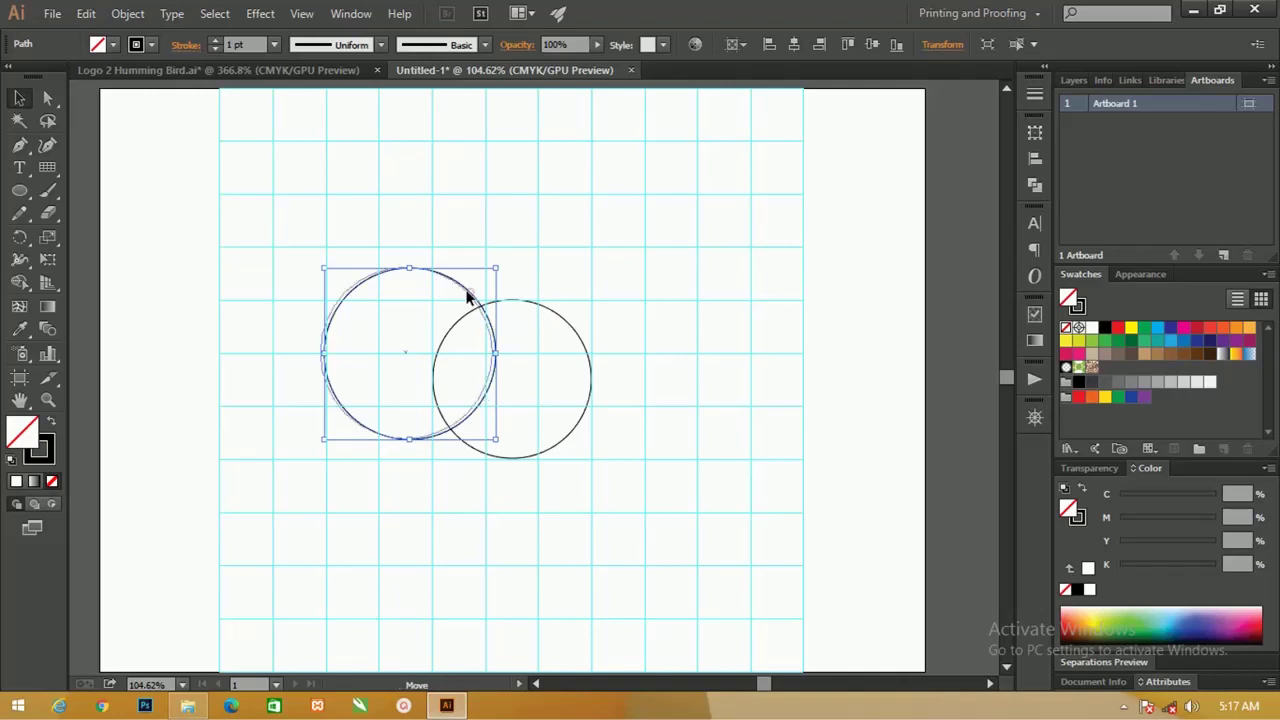
Add the right circle to the selection and scale both circles up together.
{"action": "left_click", "coordinate": [560, 320], "text": "shift"}
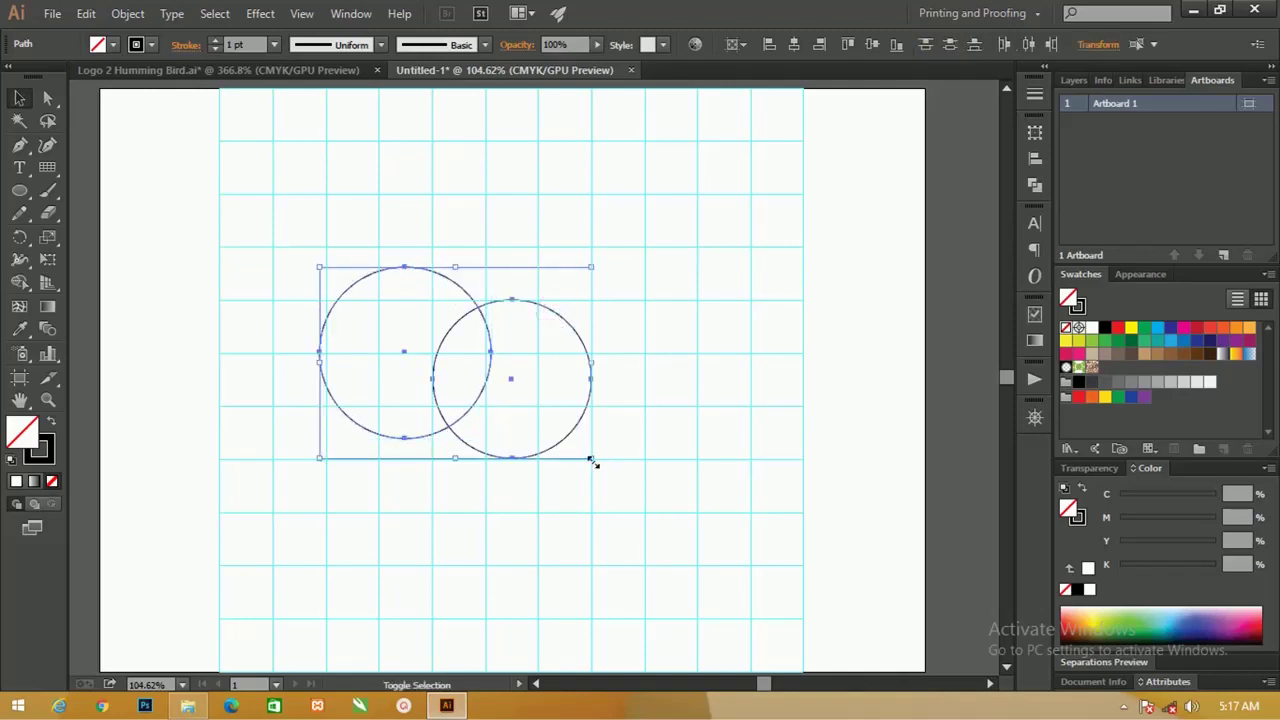
{"action": "left_click_drag", "start_coordinate": [592, 461], "coordinate": [643, 548]}
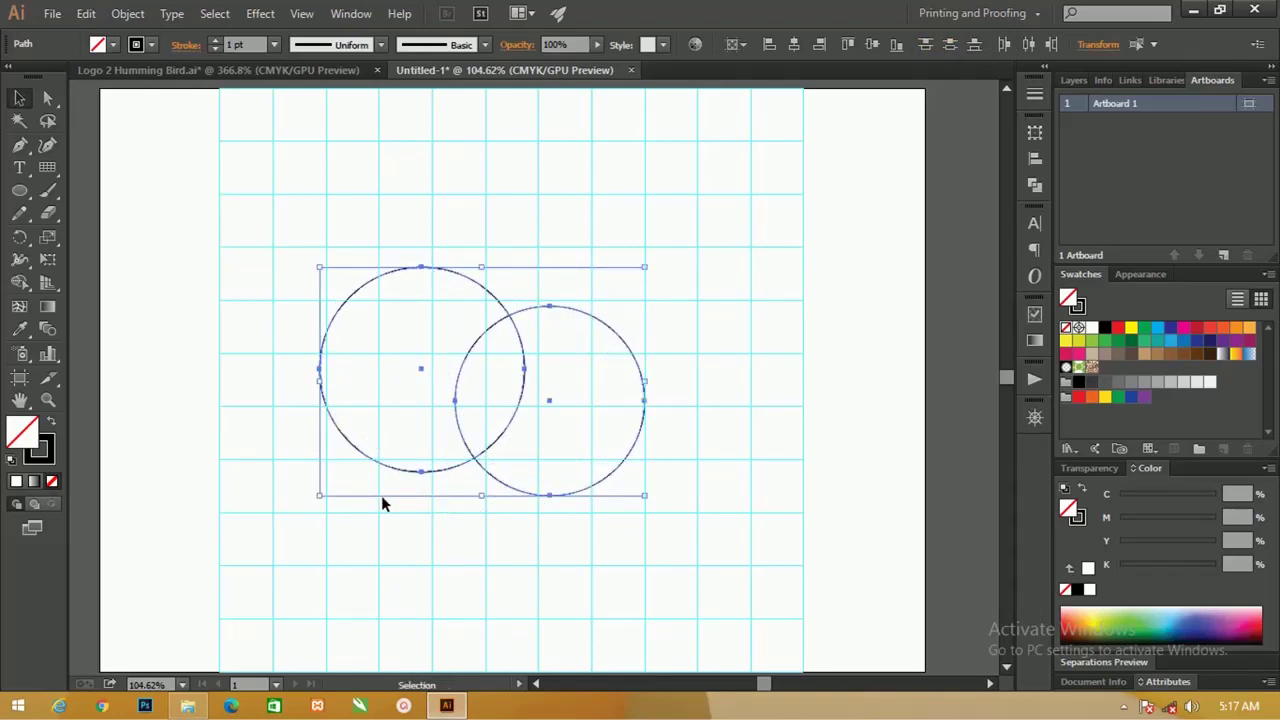
{"action": "left_click_drag", "start_coordinate": [319, 496], "coordinate": [283, 521]}
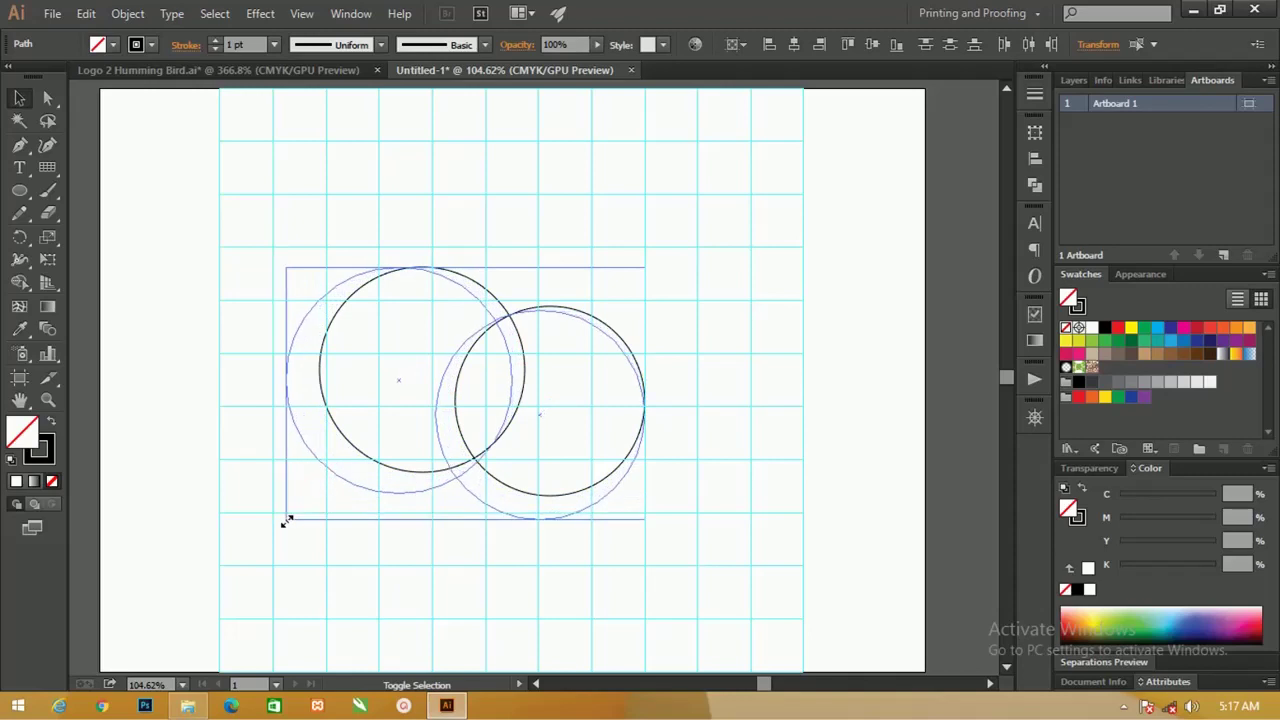
Commit the enlarged circles and shift the left circle slightly higher.
{"action": "left_click_drag", "start_coordinate": [283, 521], "coordinate": [292, 514]}
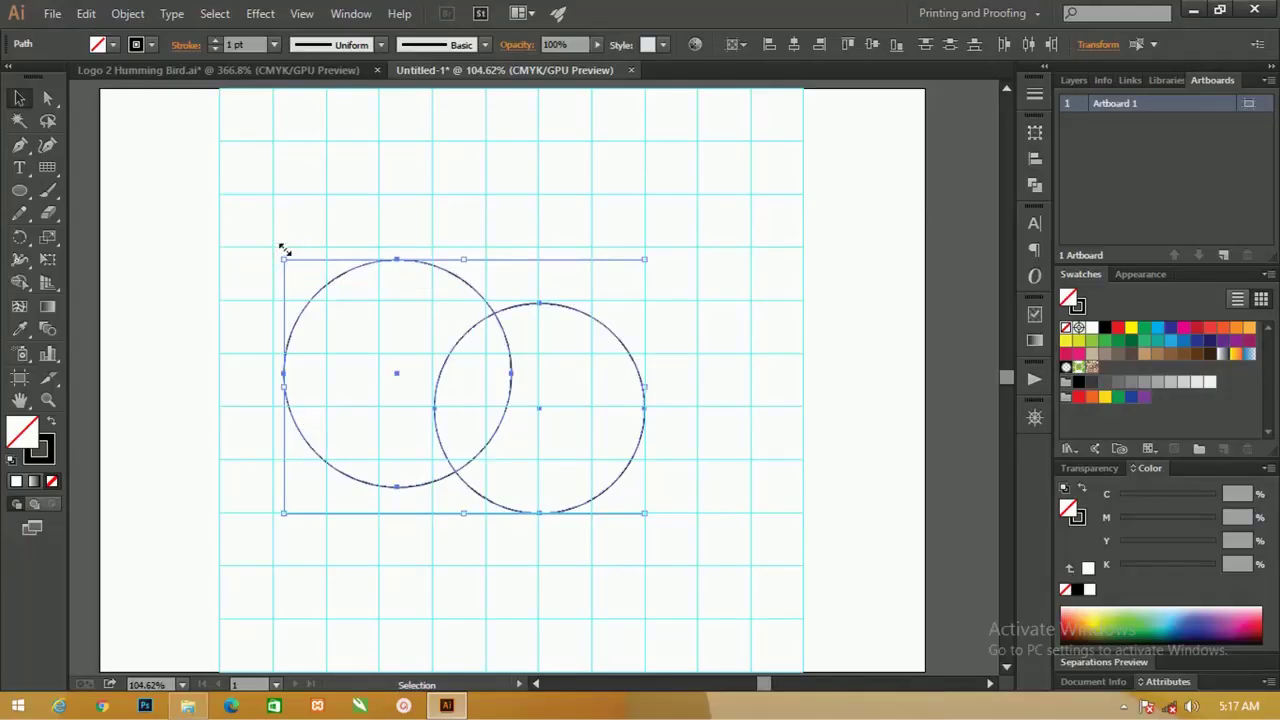
{"action": "left_click_drag", "start_coordinate": [317, 292], "coordinate": [311, 305]}
{"action": "mouse_move", "coordinate": [457, 298]}
{"action": "left_mouse_down"}
{"action": "mouse_move", "coordinate": [469, 252]}
{"action": "mouse_move", "coordinate": [459, 258]}
{"action": "left_mouse_up"}
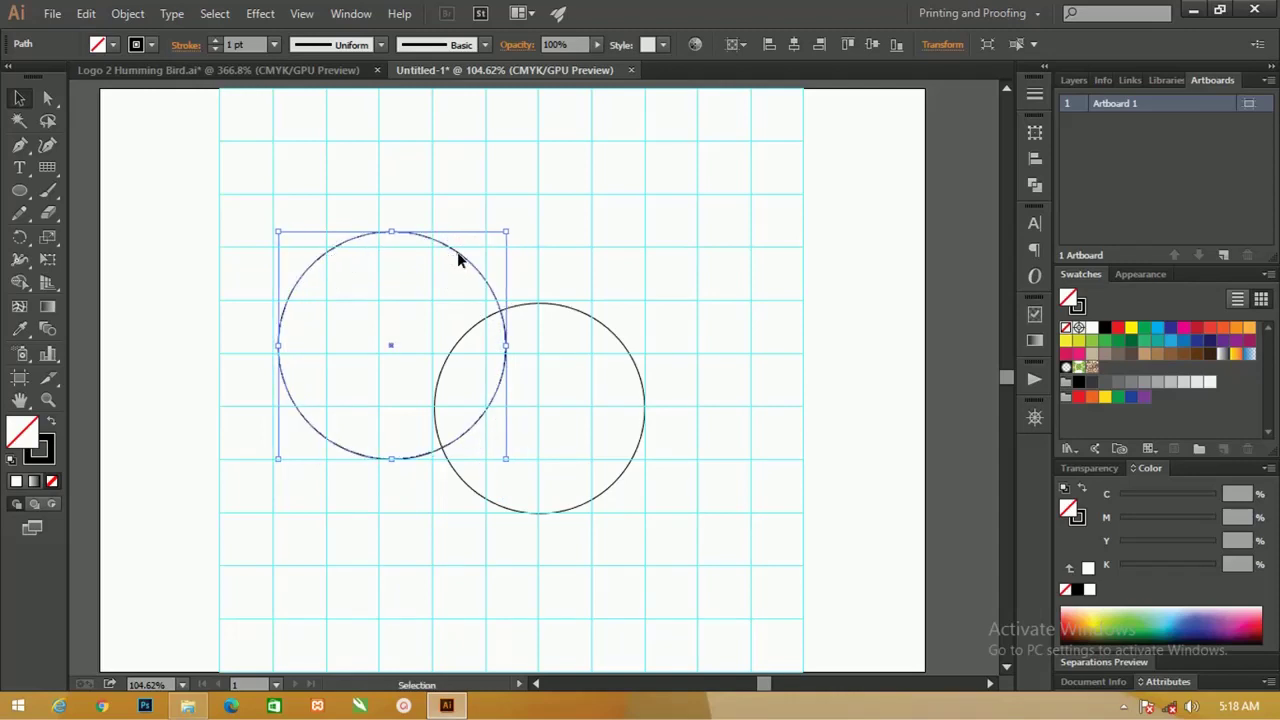
{"action": "left_click", "coordinate": [557, 248]}
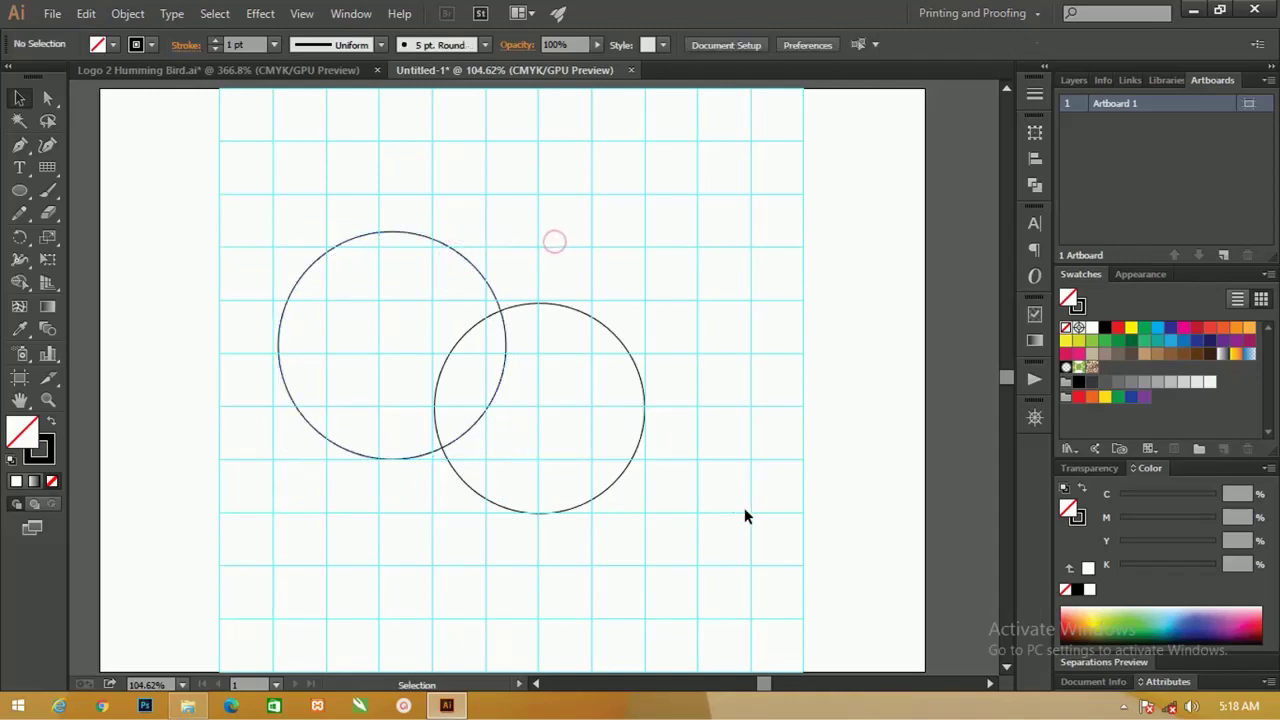
{"action": "left_click_drag", "start_coordinate": [724, 498], "coordinate": [392, 282]}
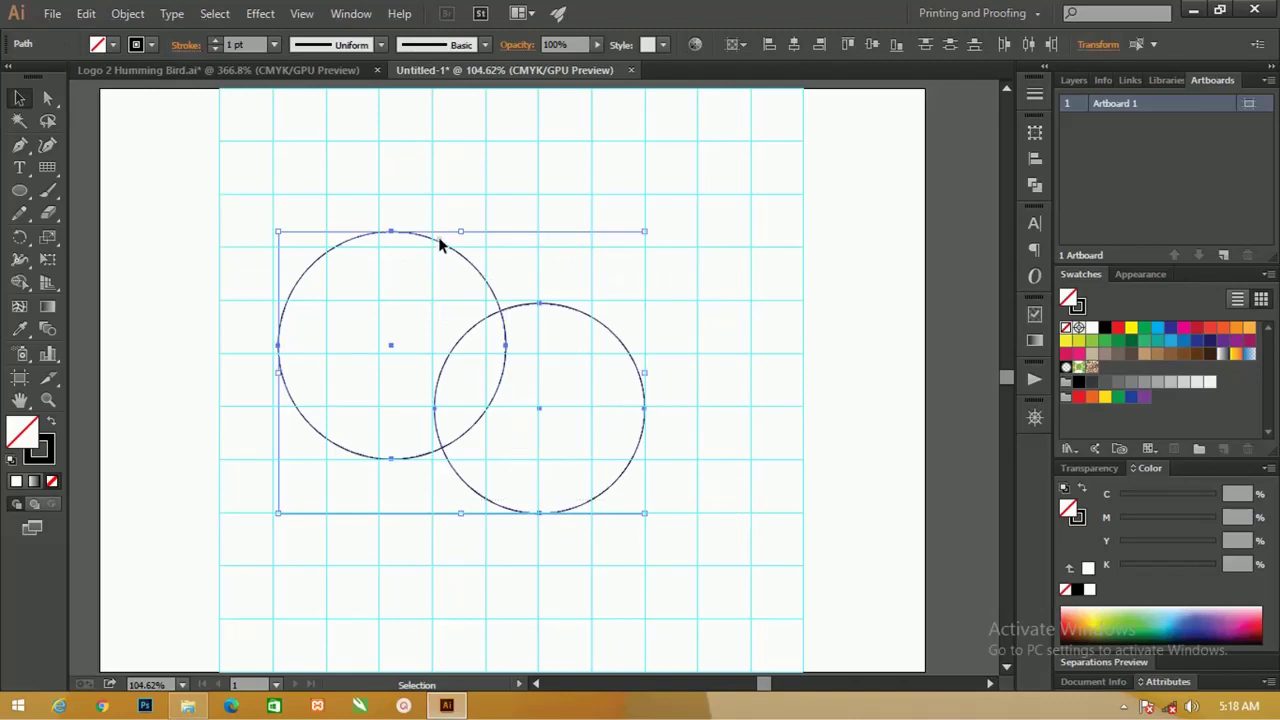
Duplicate both circles to the right, then reselect the left pair.
{"action": "mouse_move", "coordinate": [728, 486]}
{"action": "left_mouse_down"}
{"action": "mouse_move", "coordinate": [394, 289]}
{"action": "mouse_move", "coordinate": [470, 308]}
{"action": "mouse_move", "coordinate": [951, 317]}
{"action": "left_mouse_up"}
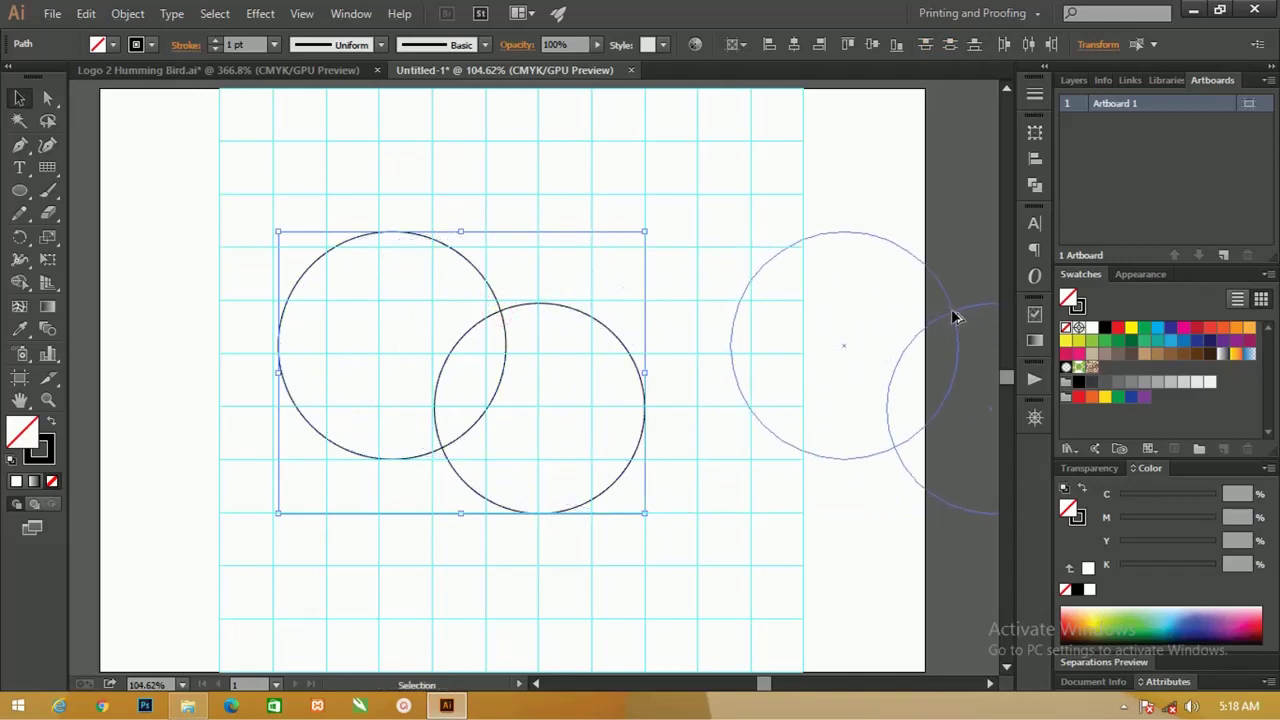
{"action": "left_click_drag", "start_coordinate": [951, 317], "coordinate": [956, 317]}
{"action": "left_click", "coordinate": [697, 221]}
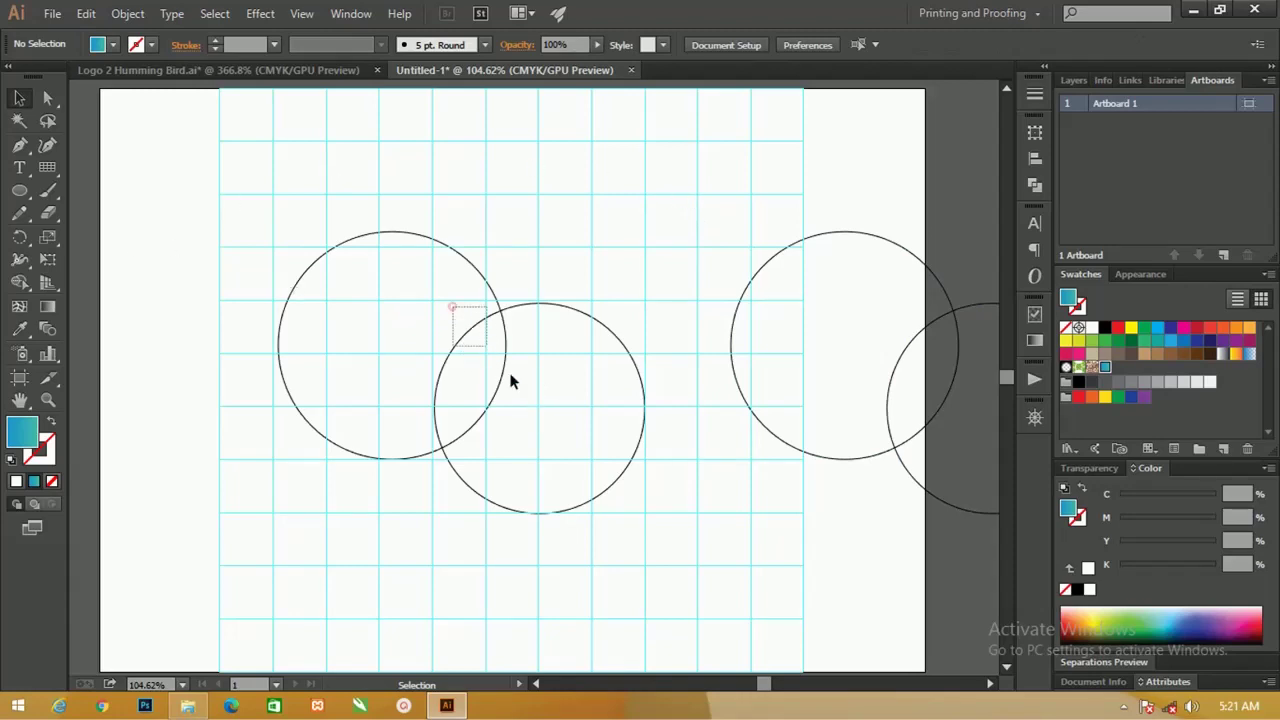
{"action": "left_click_drag", "start_coordinate": [452, 308], "coordinate": [530, 405]}
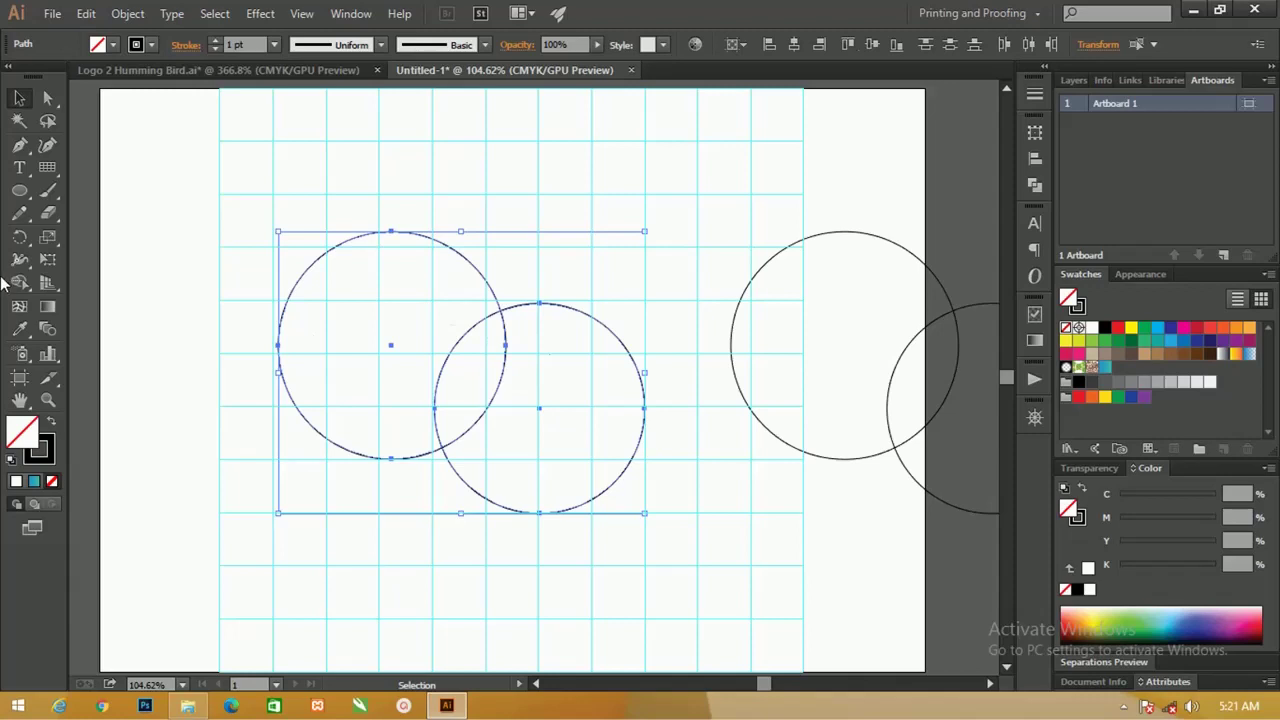
Try Pathfinder Intersect, undo it, and build a black-filled lens from the circles' overlap.
{"action": "left_click", "coordinate": [1035, 185]}
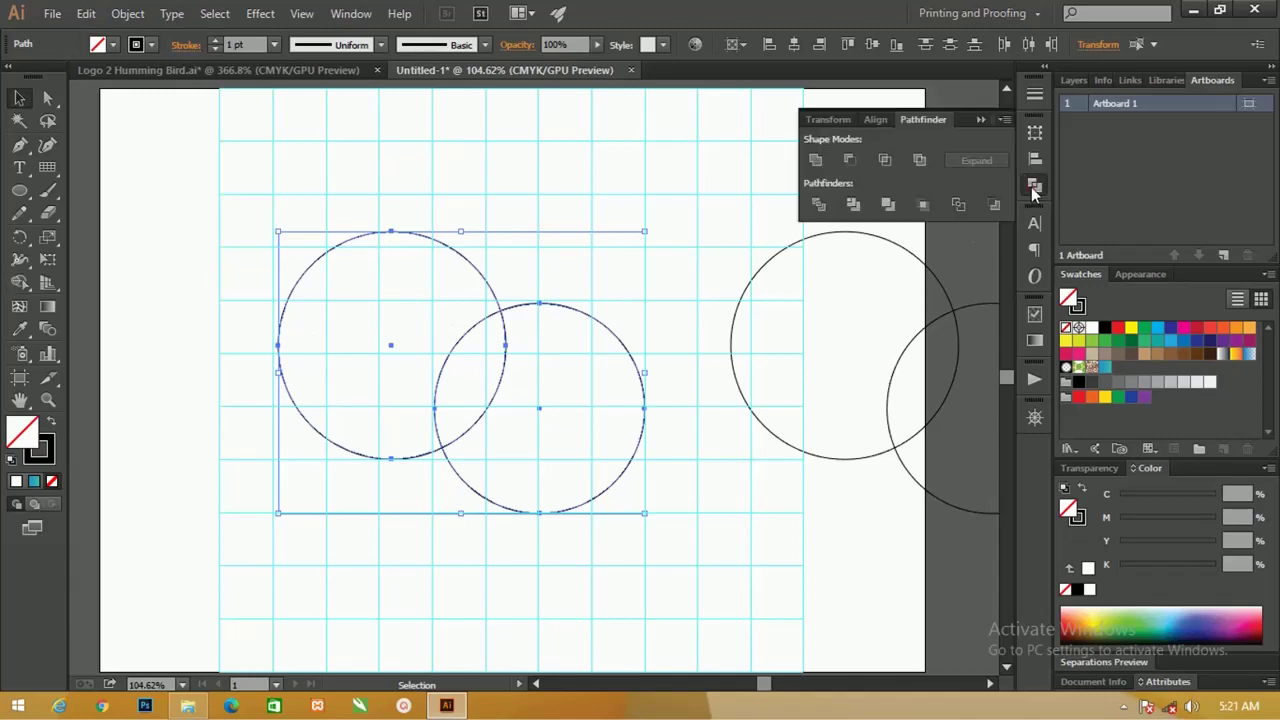
{"action": "left_click", "coordinate": [886, 162]}
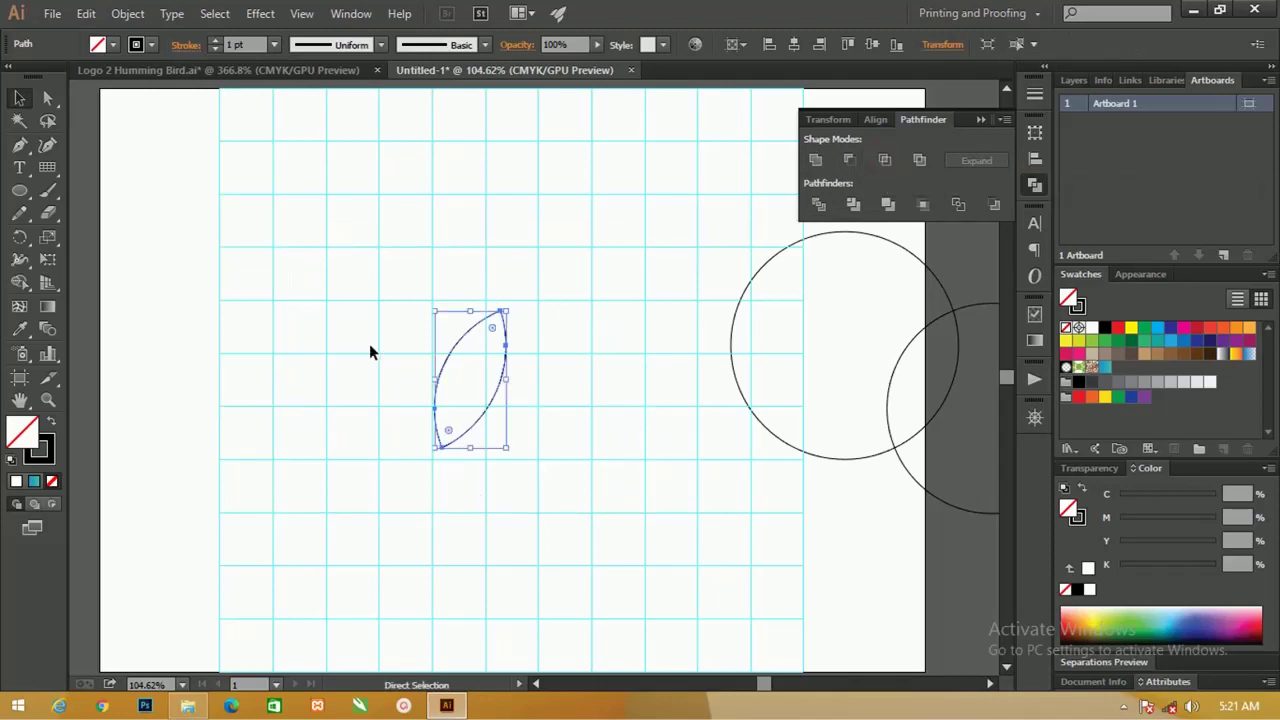
{"action": "key", "text": "ctrl+z"}
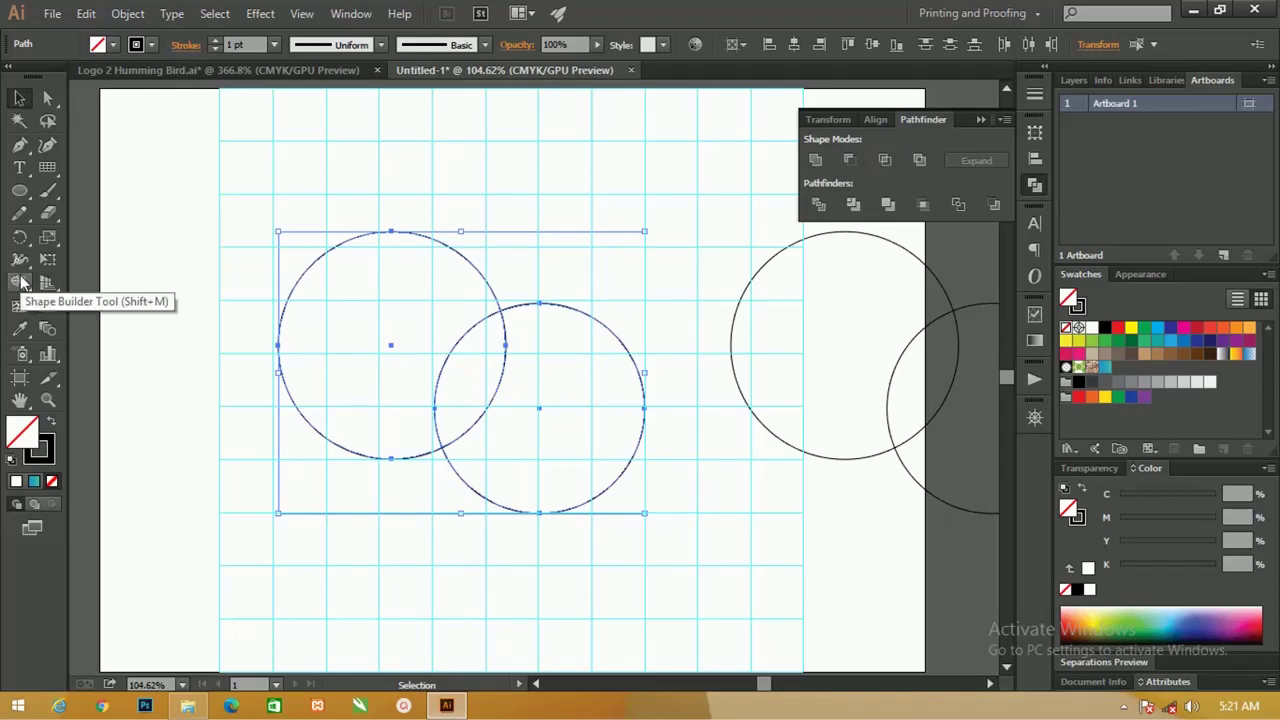
{"action": "left_click", "coordinate": [22, 287]}
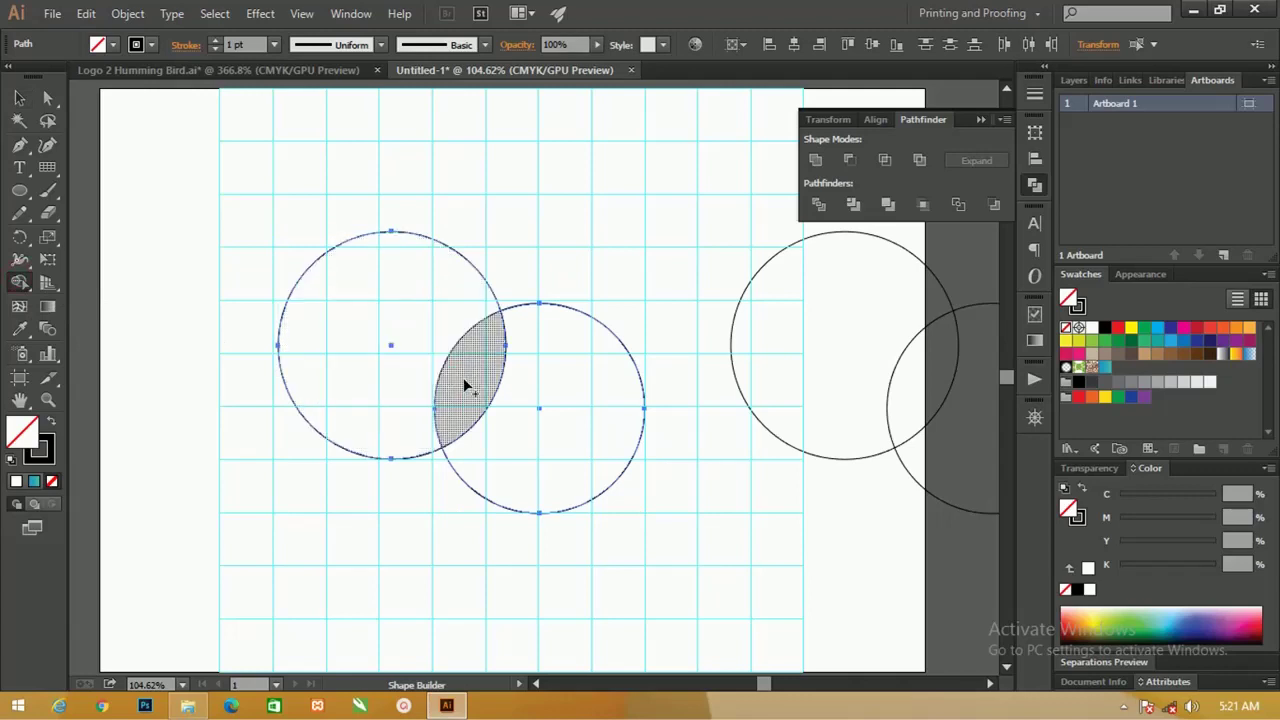
{"action": "left_click", "coordinate": [53, 424]}
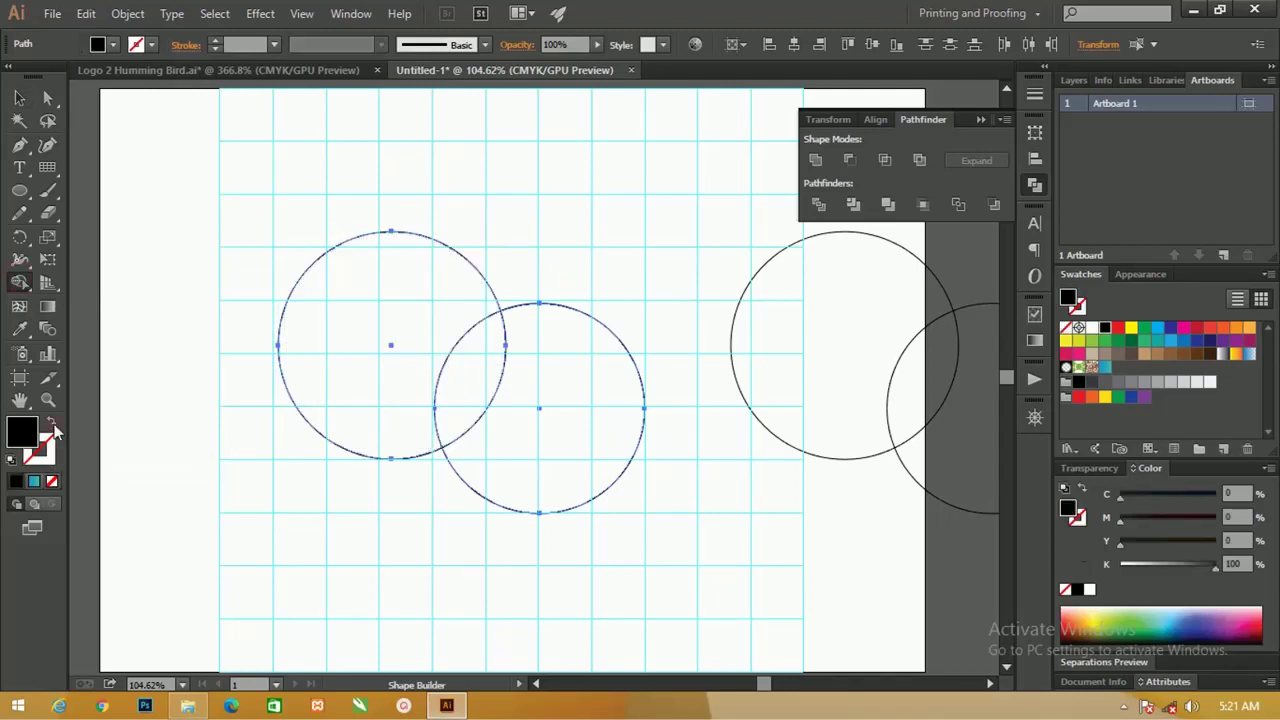
{"action": "left_click", "coordinate": [479, 388]}
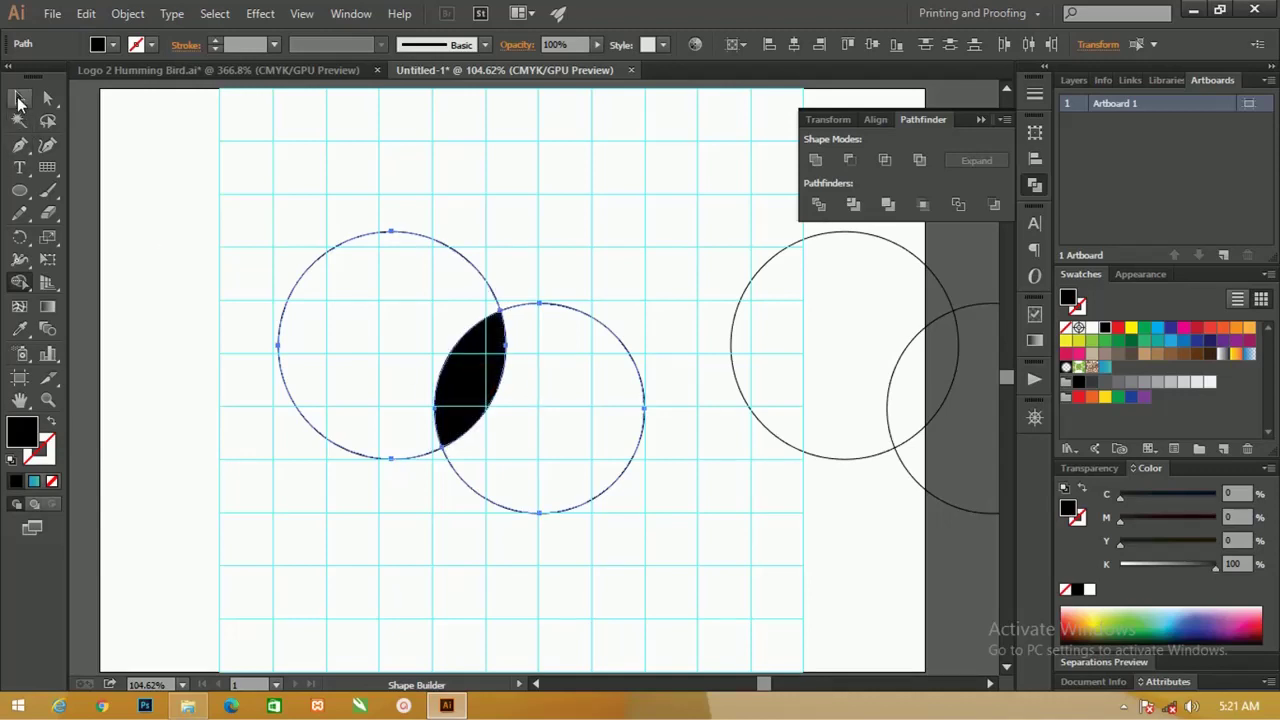
Reselect the circles and realign their outlines around the black lens.
{"action": "left_click", "coordinate": [20, 100]}
{"action": "right_click", "coordinate": [458, 372]}
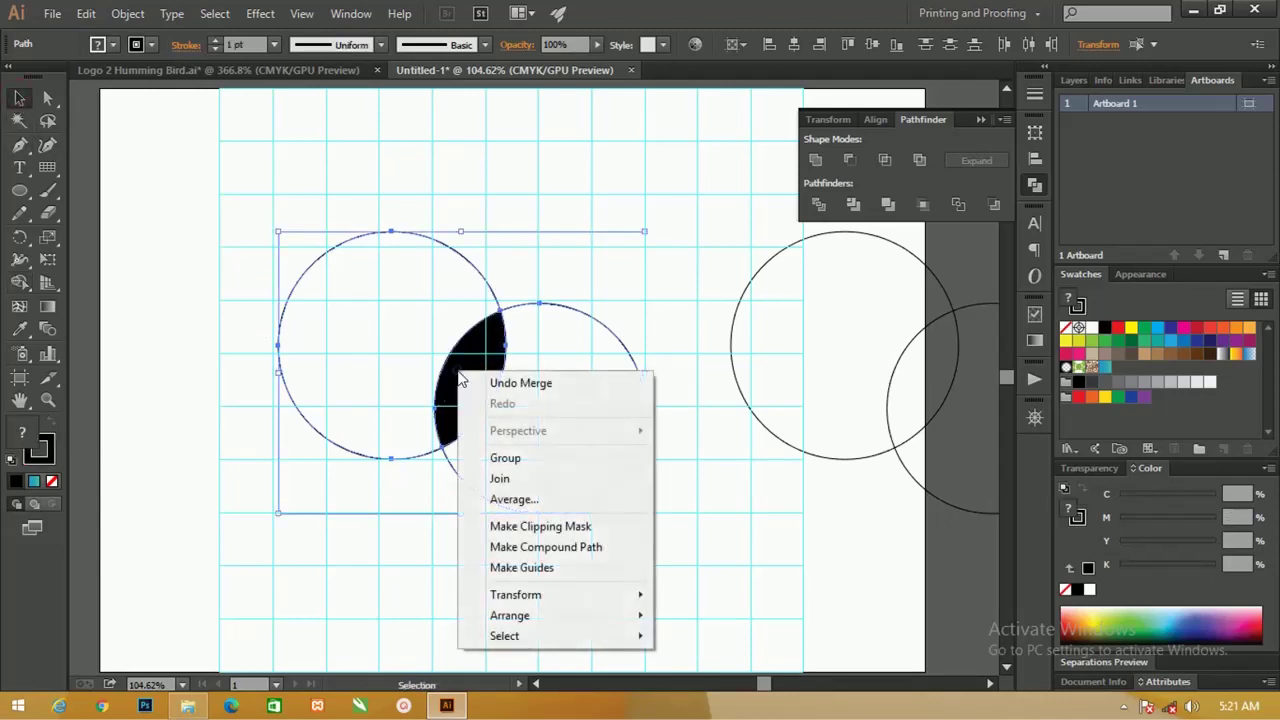
{"action": "left_click", "coordinate": [590, 242]}
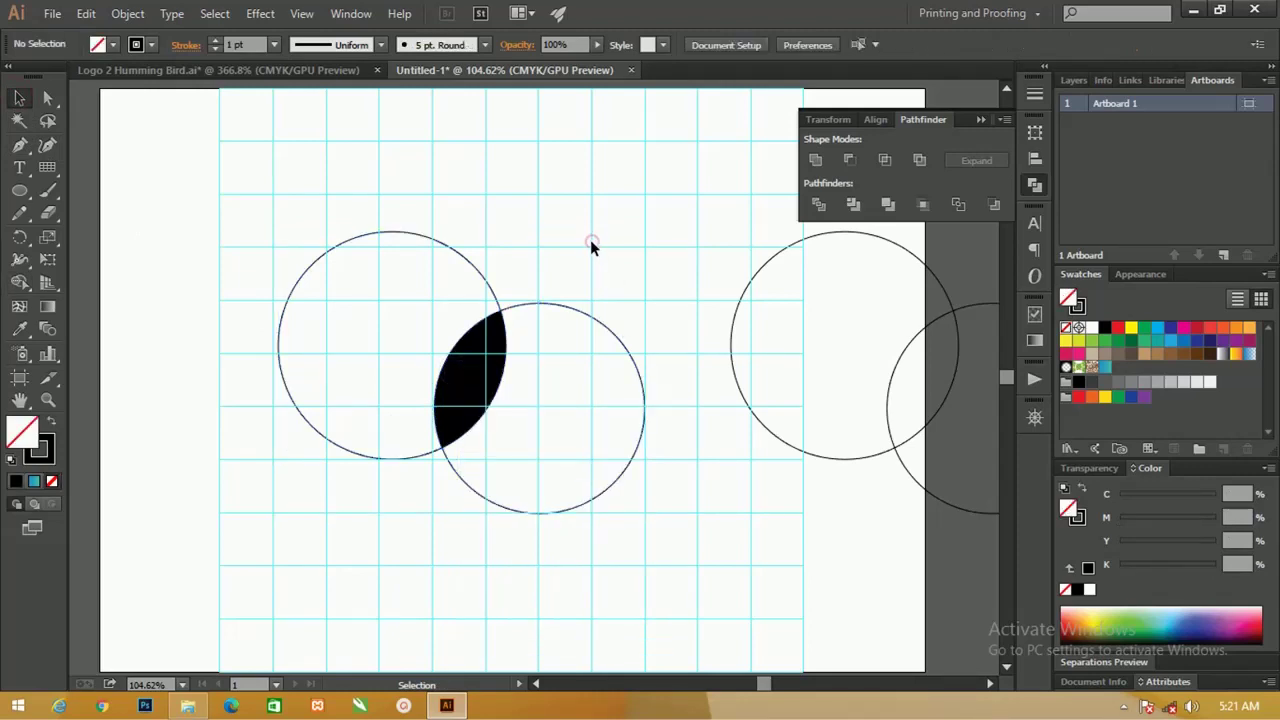
{"action": "left_click", "coordinate": [506, 336]}
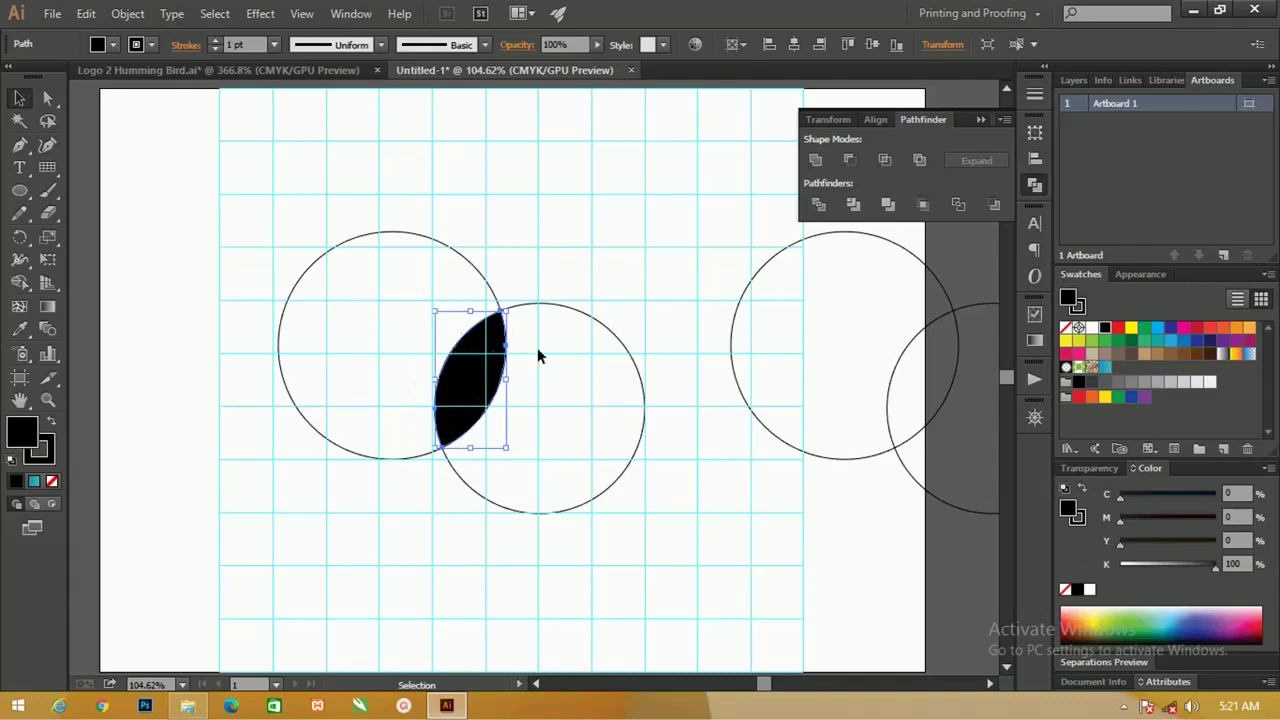
{"action": "left_click", "coordinate": [574, 309]}
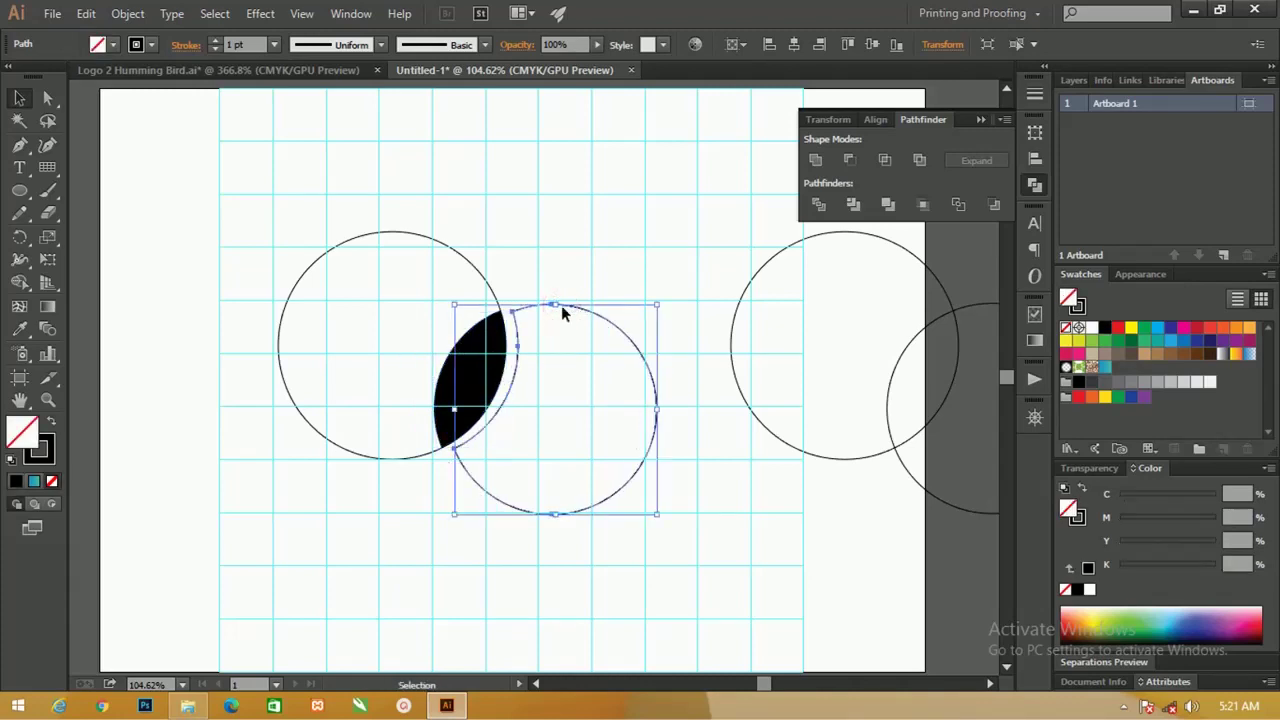
{"action": "left_click", "coordinate": [443, 287]}
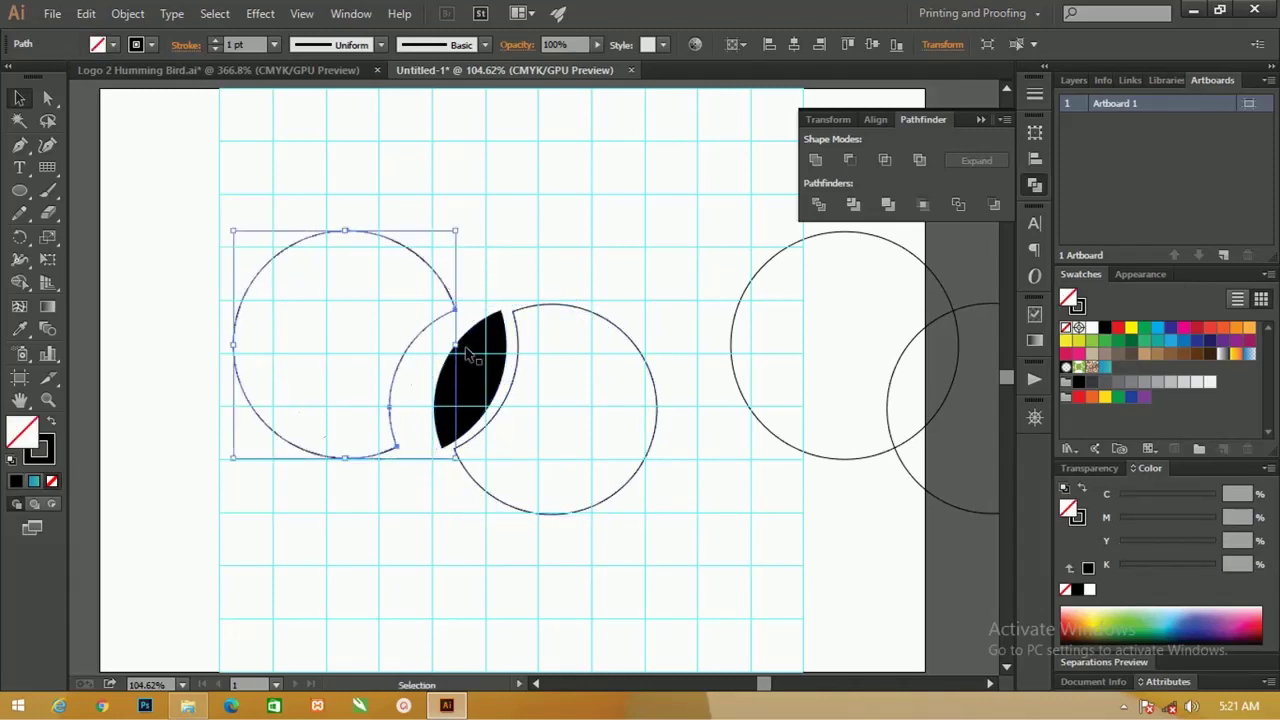
{"action": "mouse_move", "coordinate": [465, 343]}
{"action": "left_mouse_down"}
{"action": "mouse_move", "coordinate": [510, 343]}
{"action": "mouse_move", "coordinate": [525, 305]}
{"action": "left_mouse_up"}
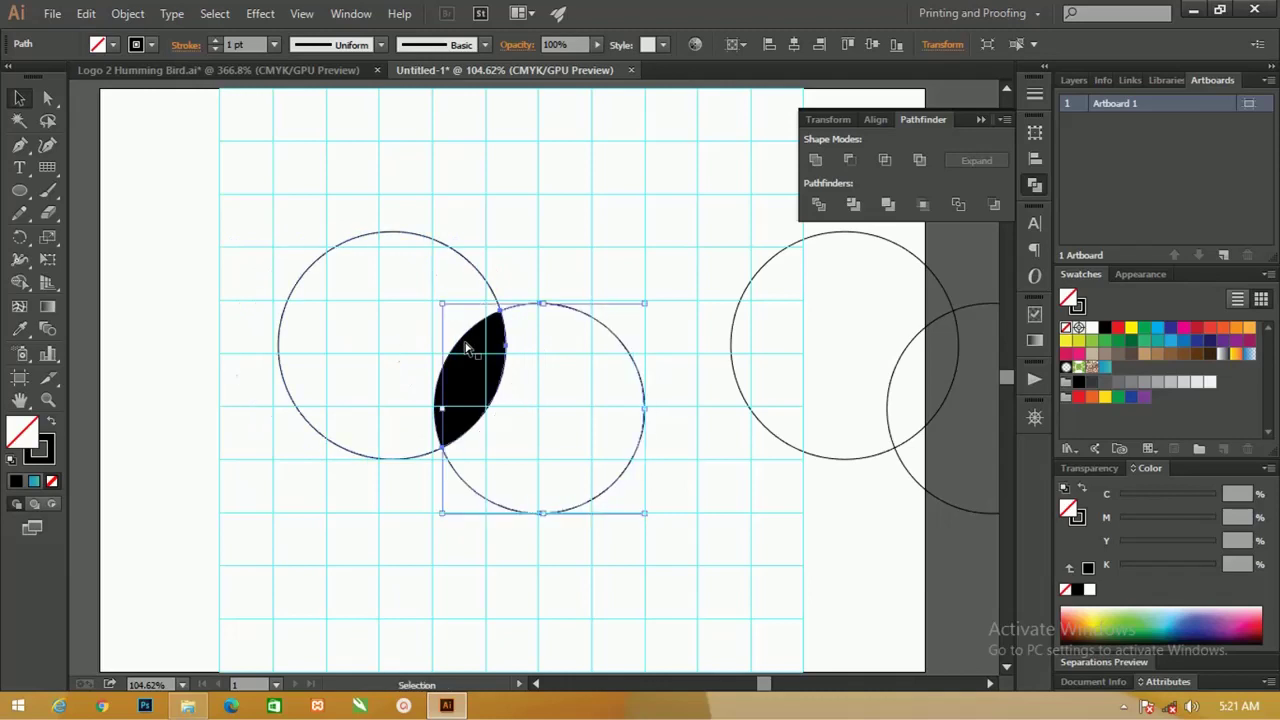
{"action": "left_click", "coordinate": [510, 286]}
Remove the stroke from the black lens shape.
{"action": "left_click", "coordinate": [470, 375]}
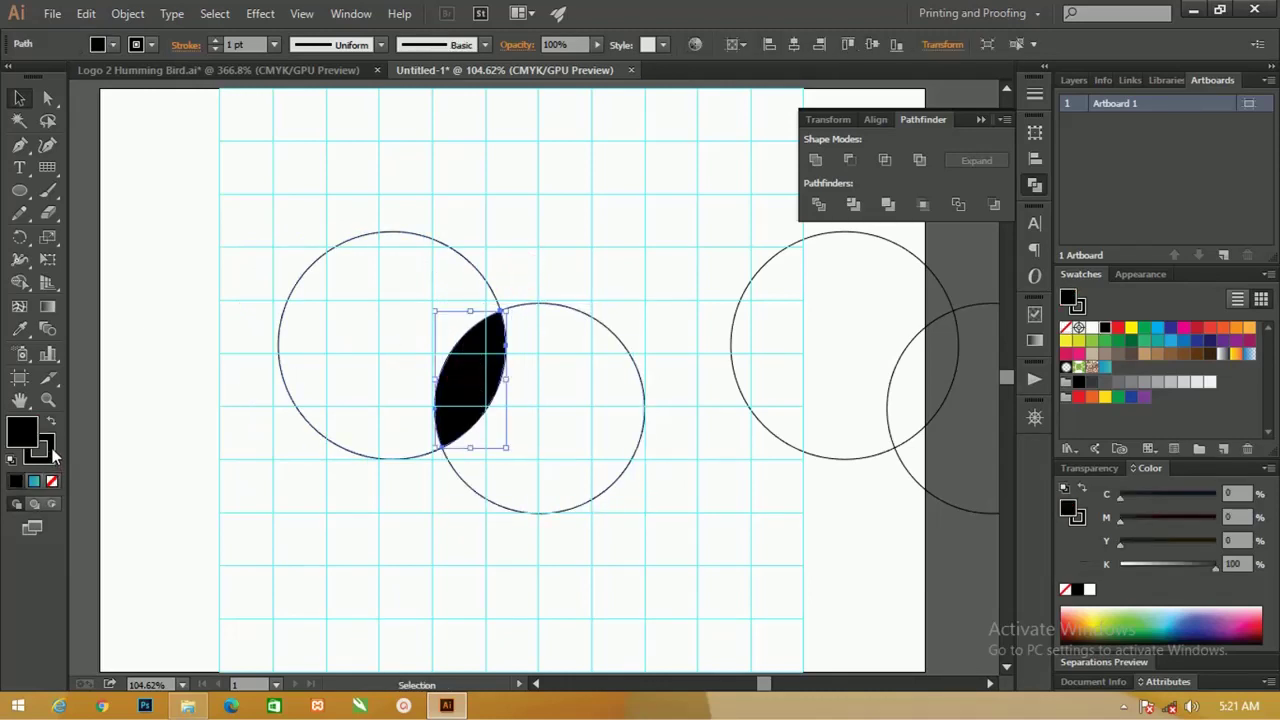
{"action": "left_click", "coordinate": [48, 452]}
{"action": "left_click", "coordinate": [51, 481]}
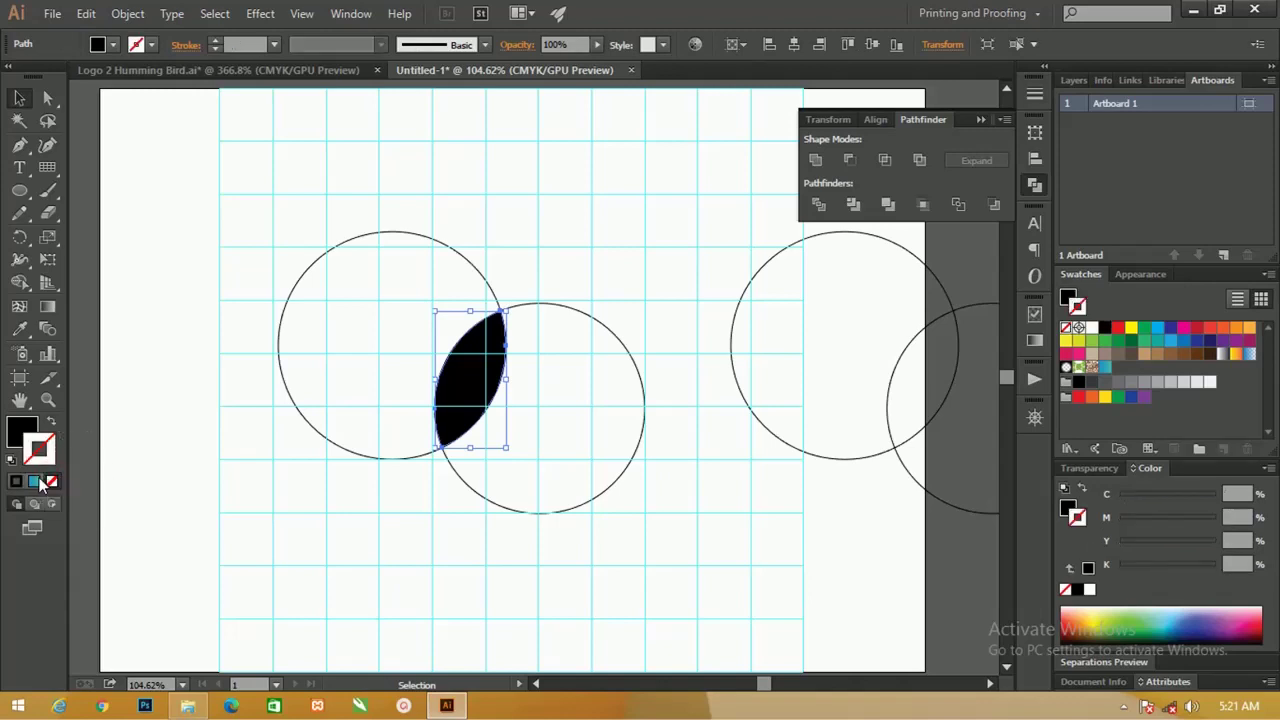
Fill the lens with a linear gradient, setting its starting stop to blue.
{"action": "left_click", "coordinate": [22, 430]}
{"action": "left_click", "coordinate": [33, 482]}
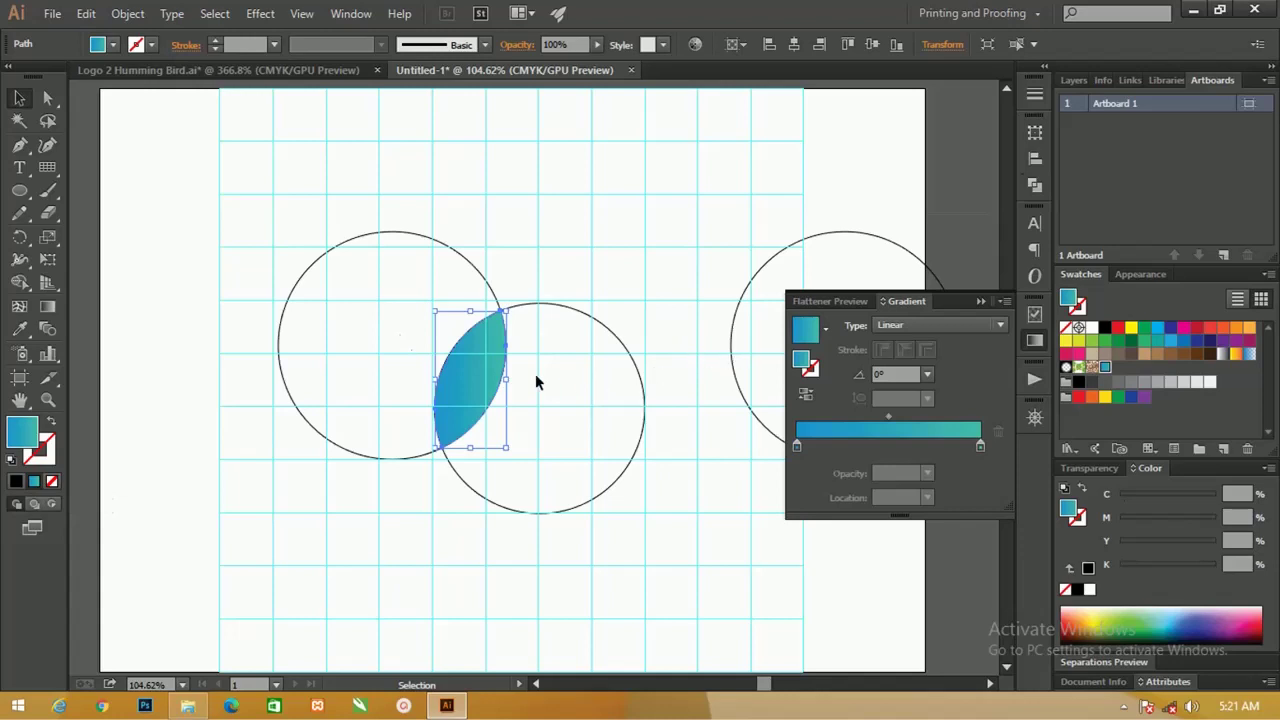
{"action": "double_click", "coordinate": [797, 447]}
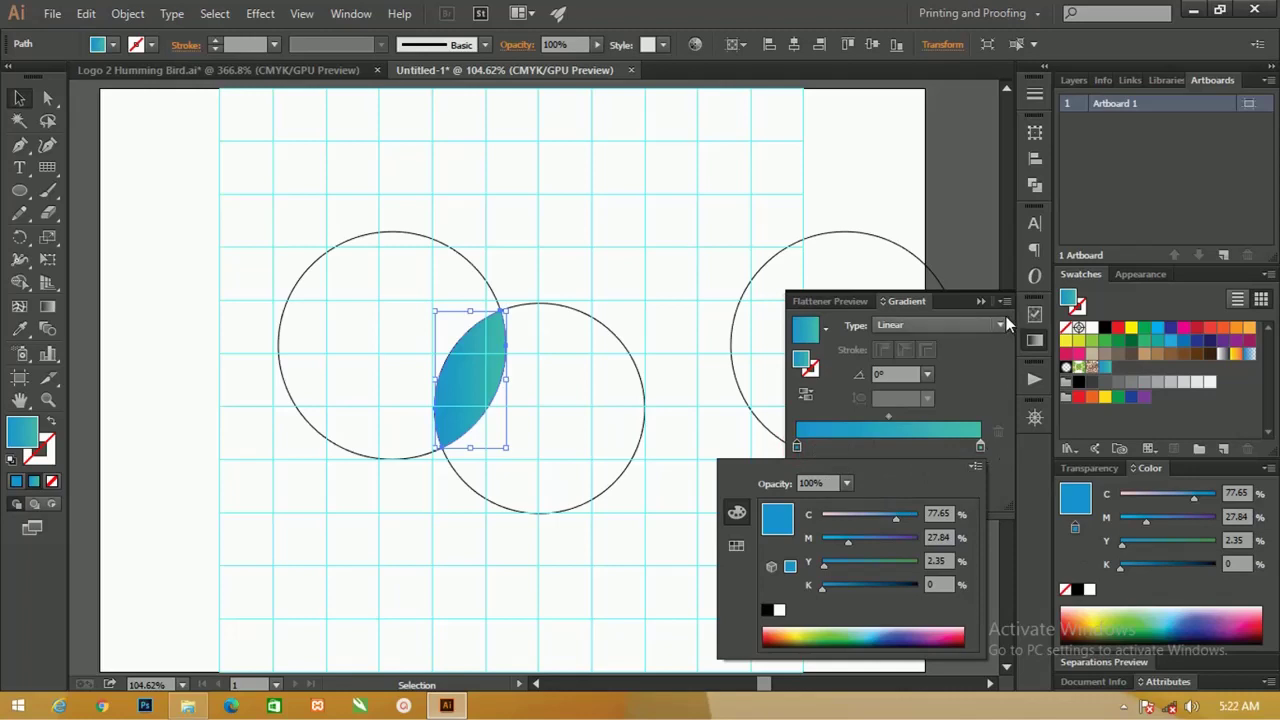
{"action": "left_click", "coordinate": [980, 297]}
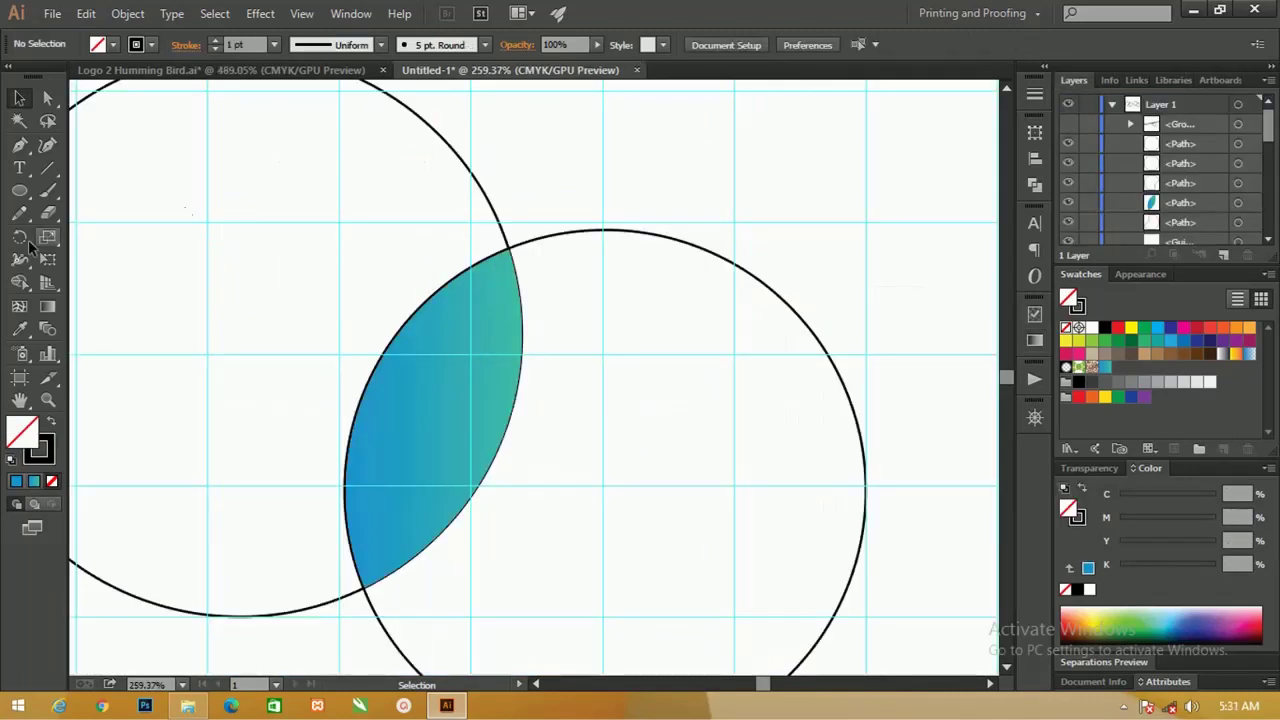
Draw a small head circle over the gradient body's top tip and nudge it into place.
{"action": "left_click", "coordinate": [19, 190]}
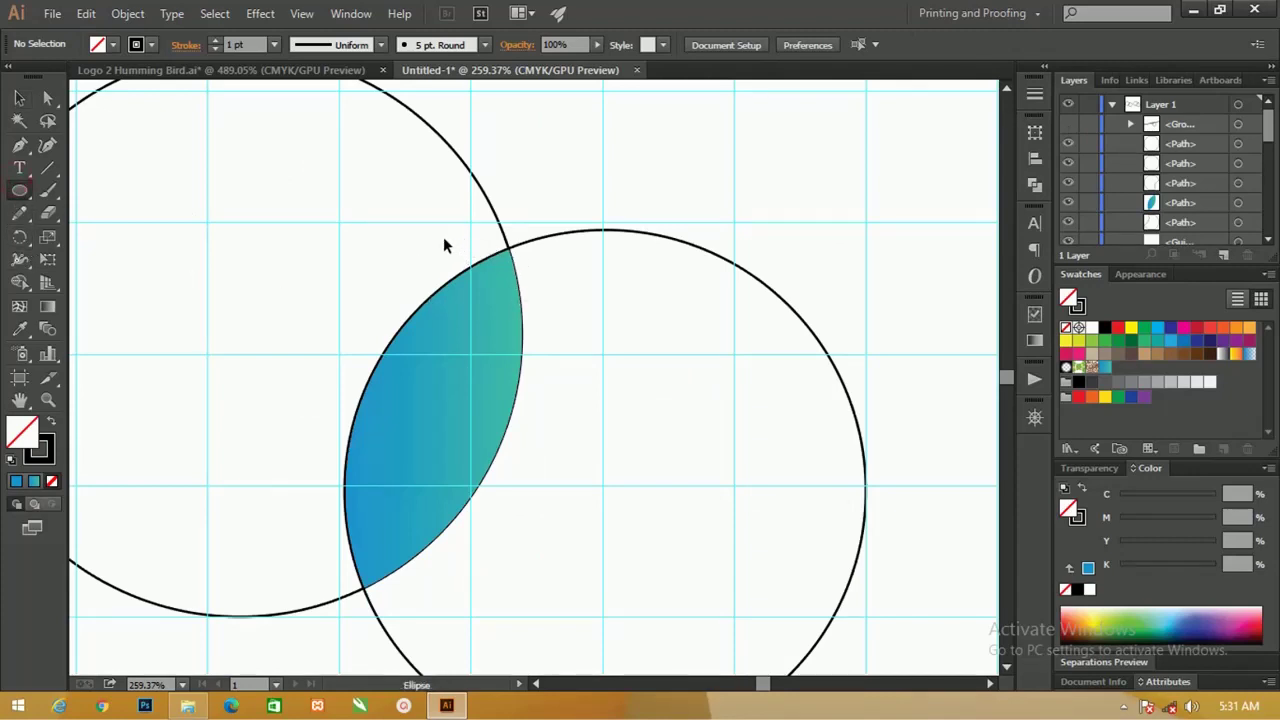
{"action": "left_click_drag", "start_coordinate": [437, 227], "coordinate": [504, 279]}
{"action": "left_click_drag", "start_coordinate": [504, 279], "coordinate": [538, 311]}
{"action": "key", "text": "v"}
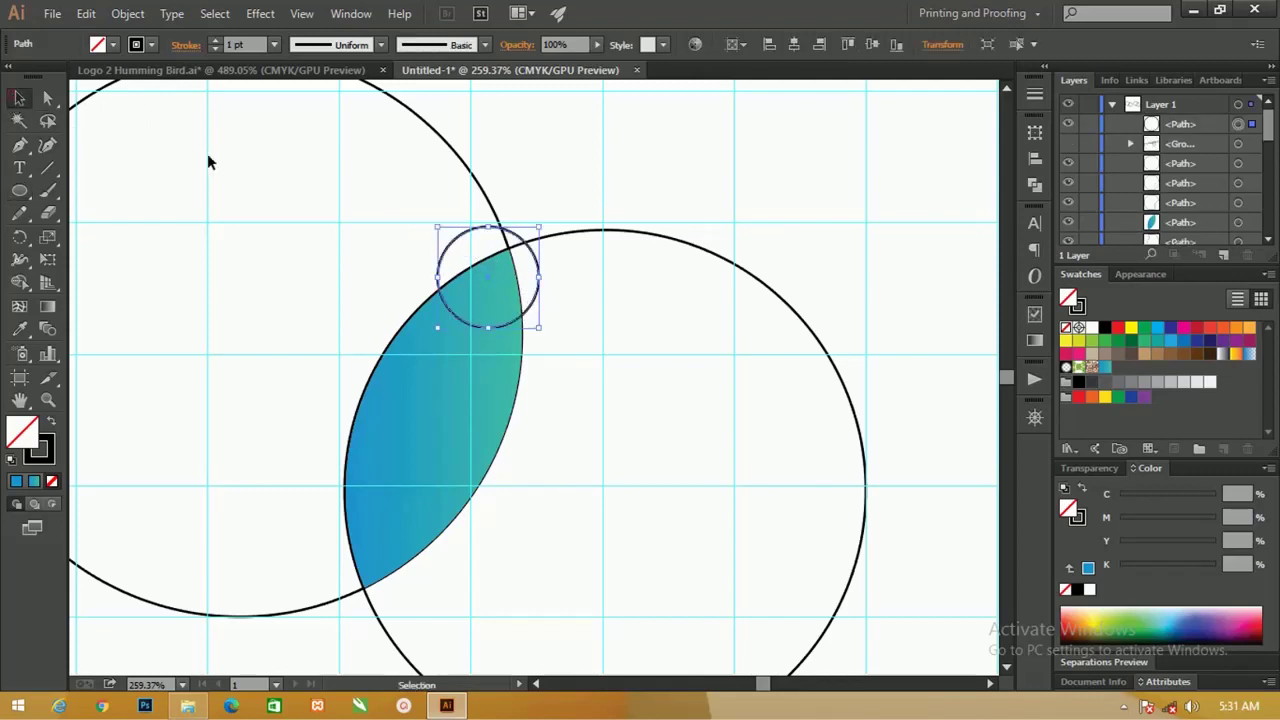
{"action": "left_click_drag", "start_coordinate": [414, 192], "coordinate": [538, 310]}
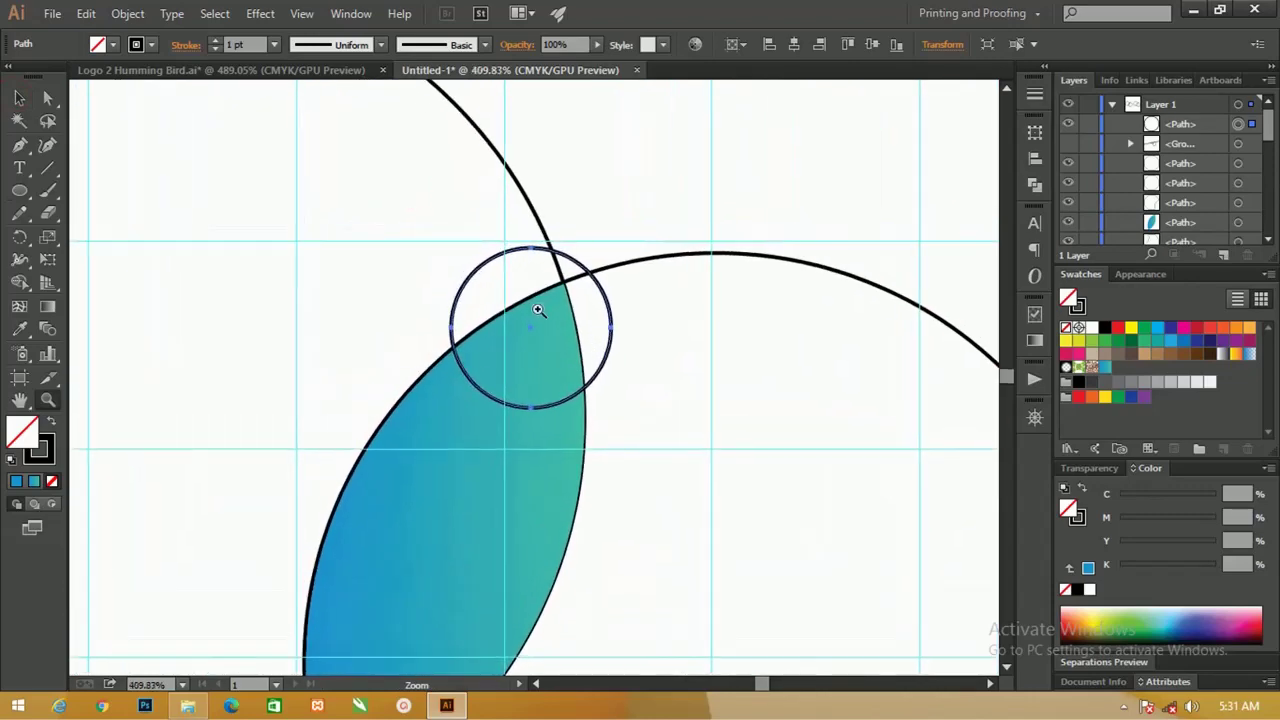
{"action": "left_click_drag", "start_coordinate": [566, 262], "coordinate": [554, 269]}
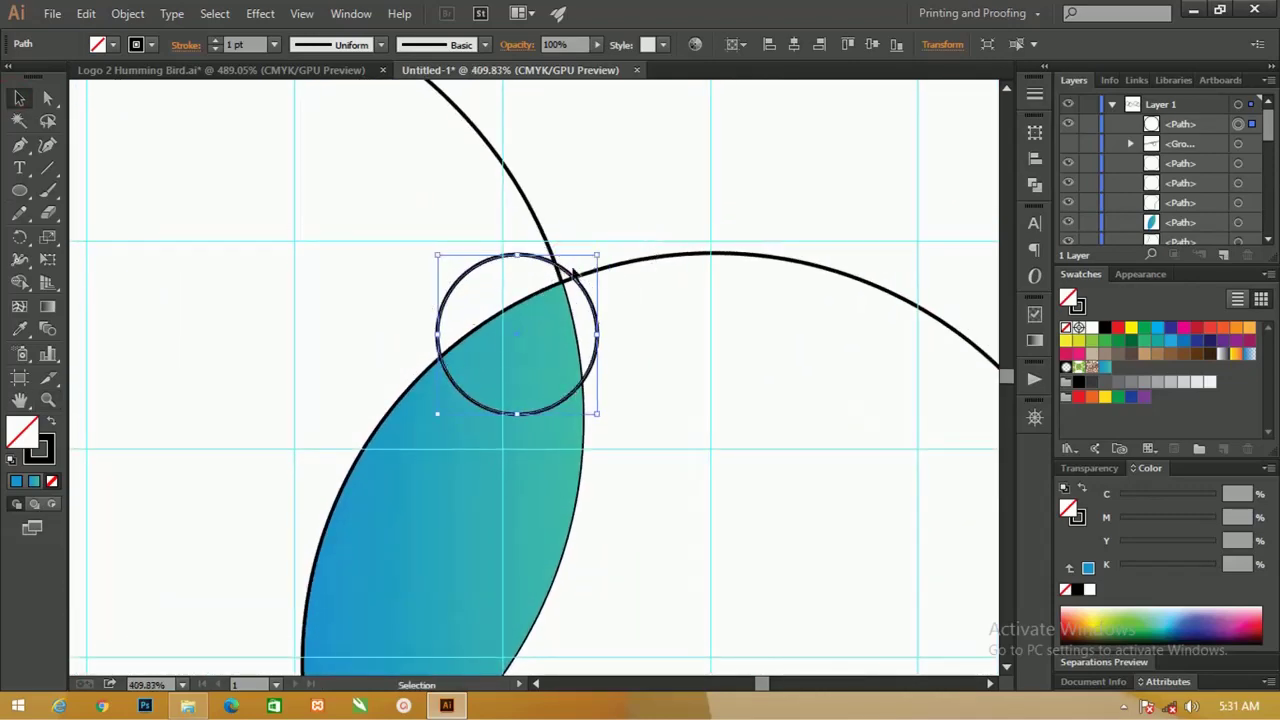
{"action": "left_click_drag", "start_coordinate": [571, 274], "coordinate": [577, 266]}
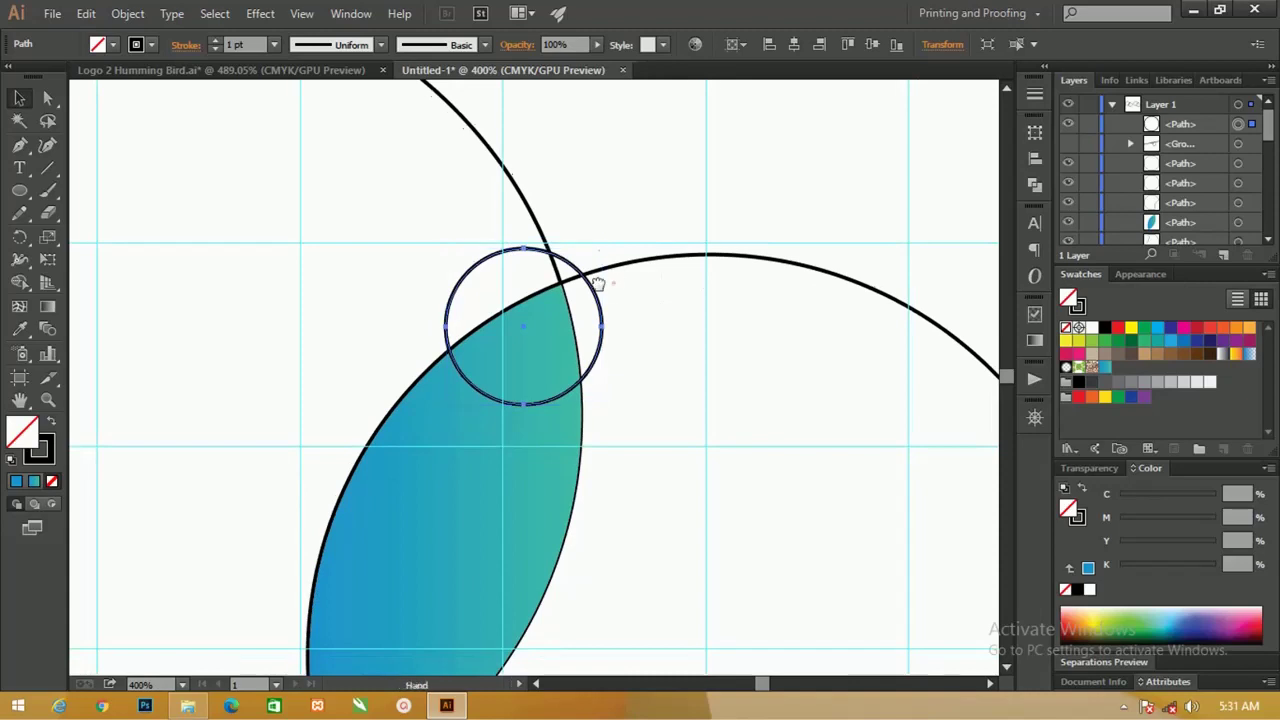
{"action": "scroll", "coordinate": [594, 280], "scroll_direction": "down", "scroll_amount": 1}
{"action": "left_click", "coordinate": [47, 168]}
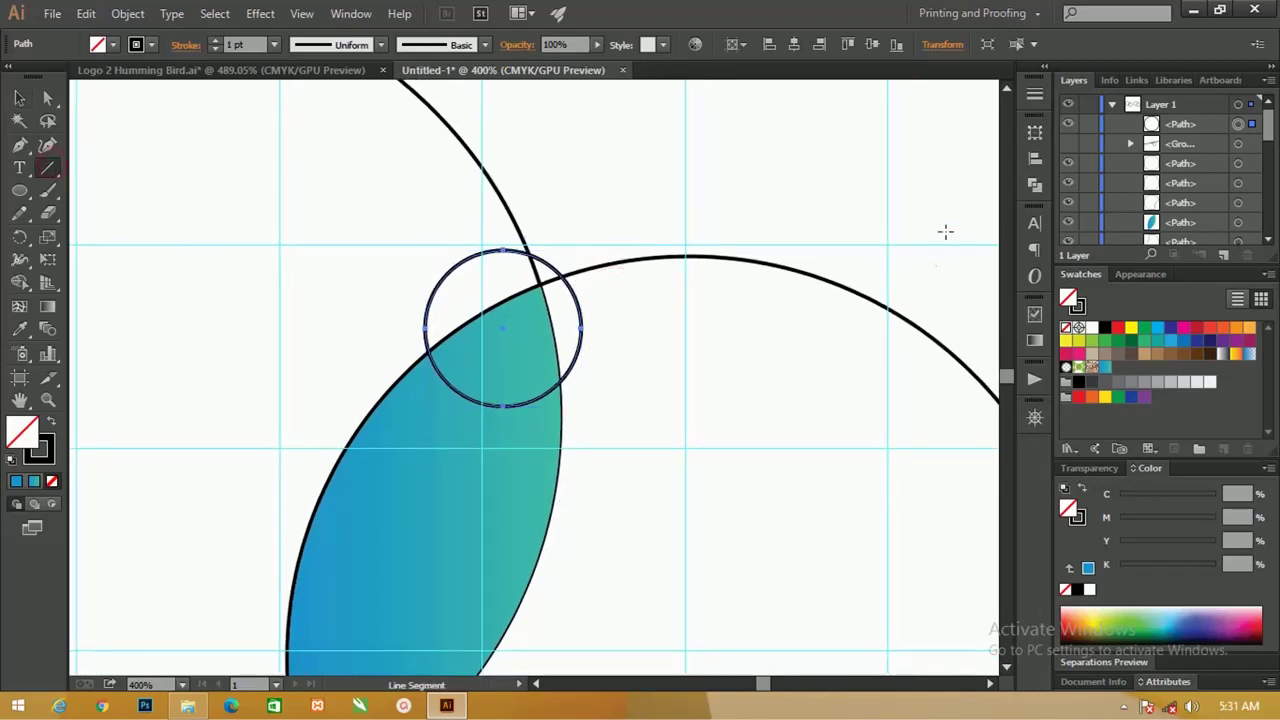
Draw a long diagonal line across the head circle, angle it, and duplicate it just below.
{"action": "left_click_drag", "start_coordinate": [955, 211], "coordinate": [128, 450]}
{"action": "left_click", "coordinate": [19, 97]}
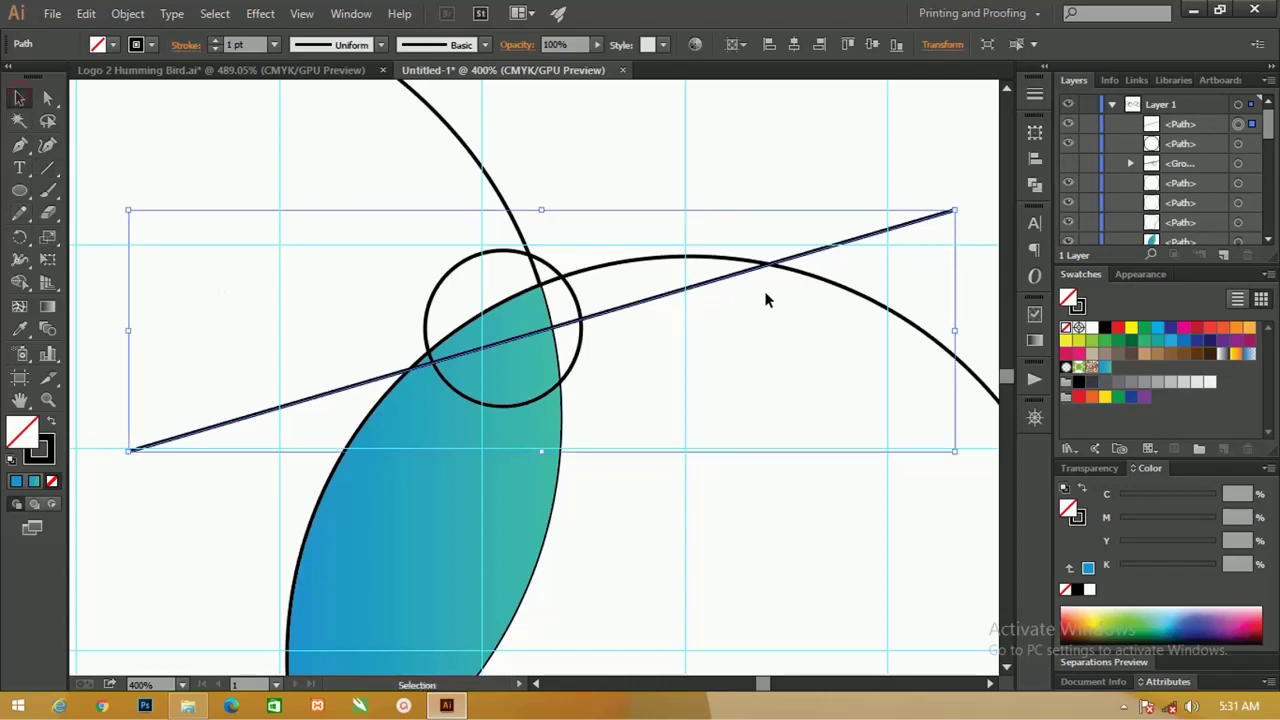
{"action": "left_click_drag", "start_coordinate": [718, 280], "coordinate": [706, 262]}
{"action": "scroll", "coordinate": [740, 275], "scroll_direction": "right", "scroll_amount": 2}
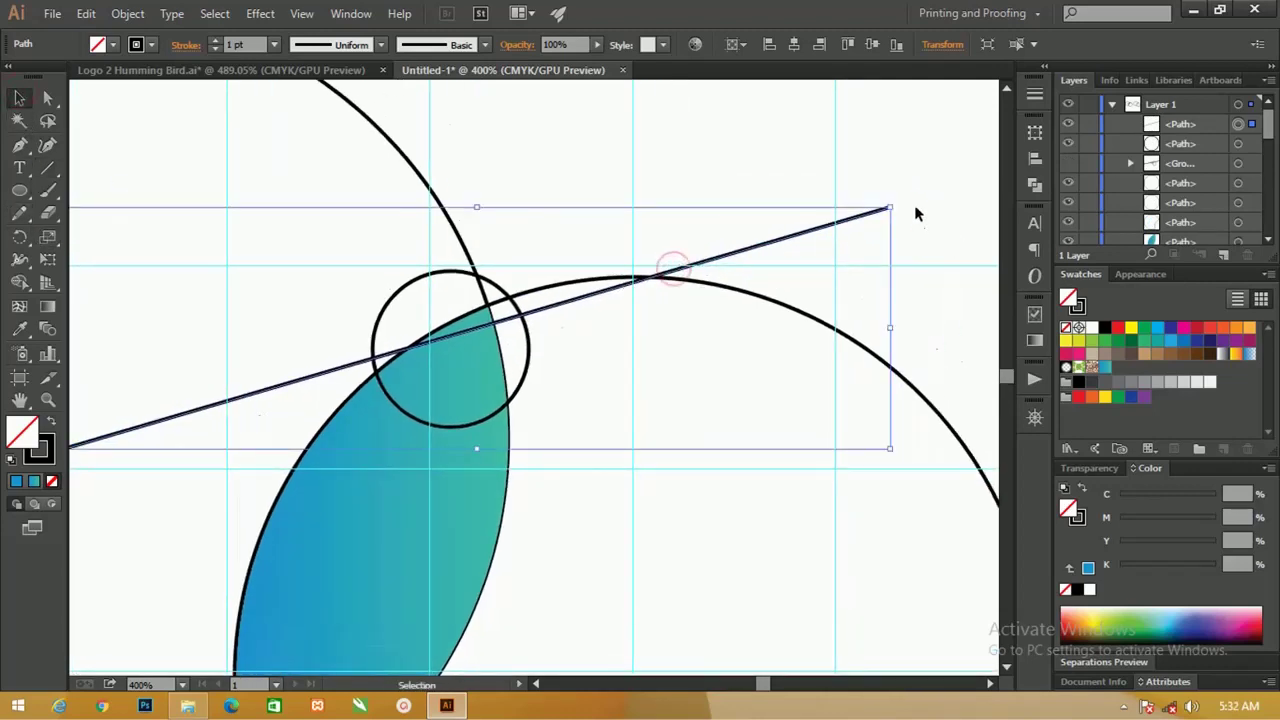
{"action": "left_click_drag", "start_coordinate": [896, 206], "coordinate": [909, 245]}
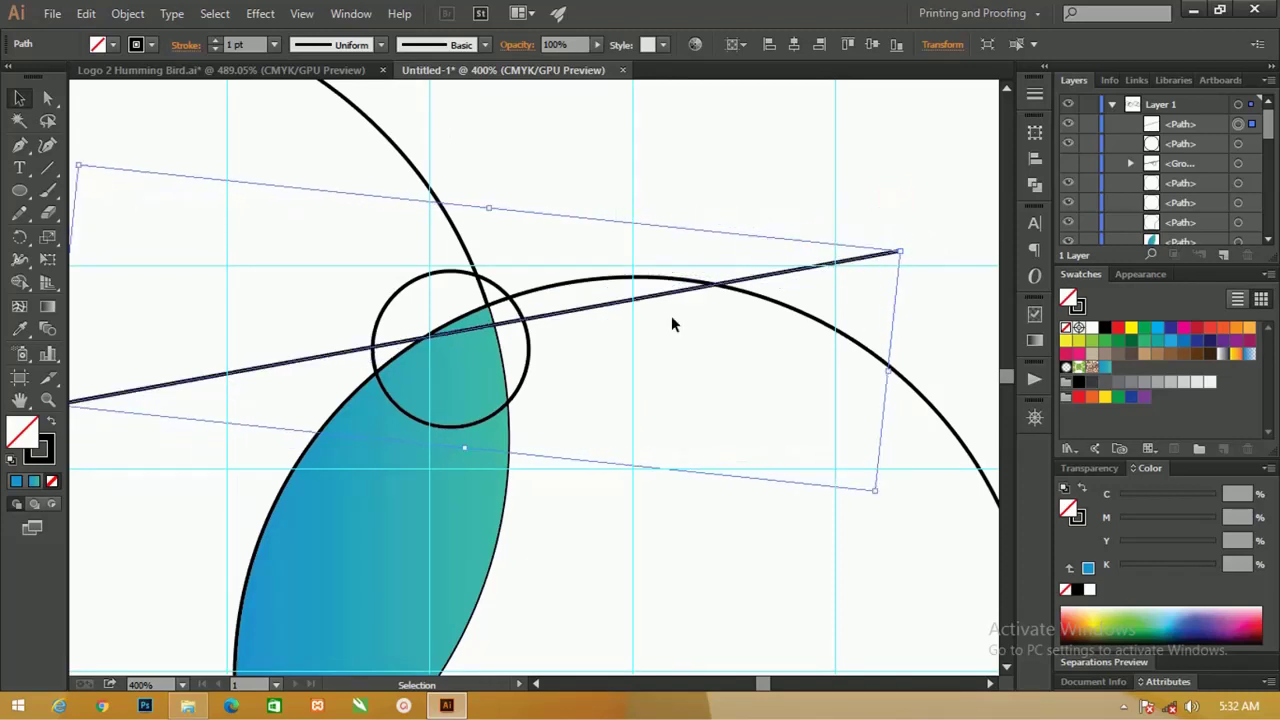
{"action": "left_click_drag", "start_coordinate": [615, 303], "coordinate": [614, 296]}
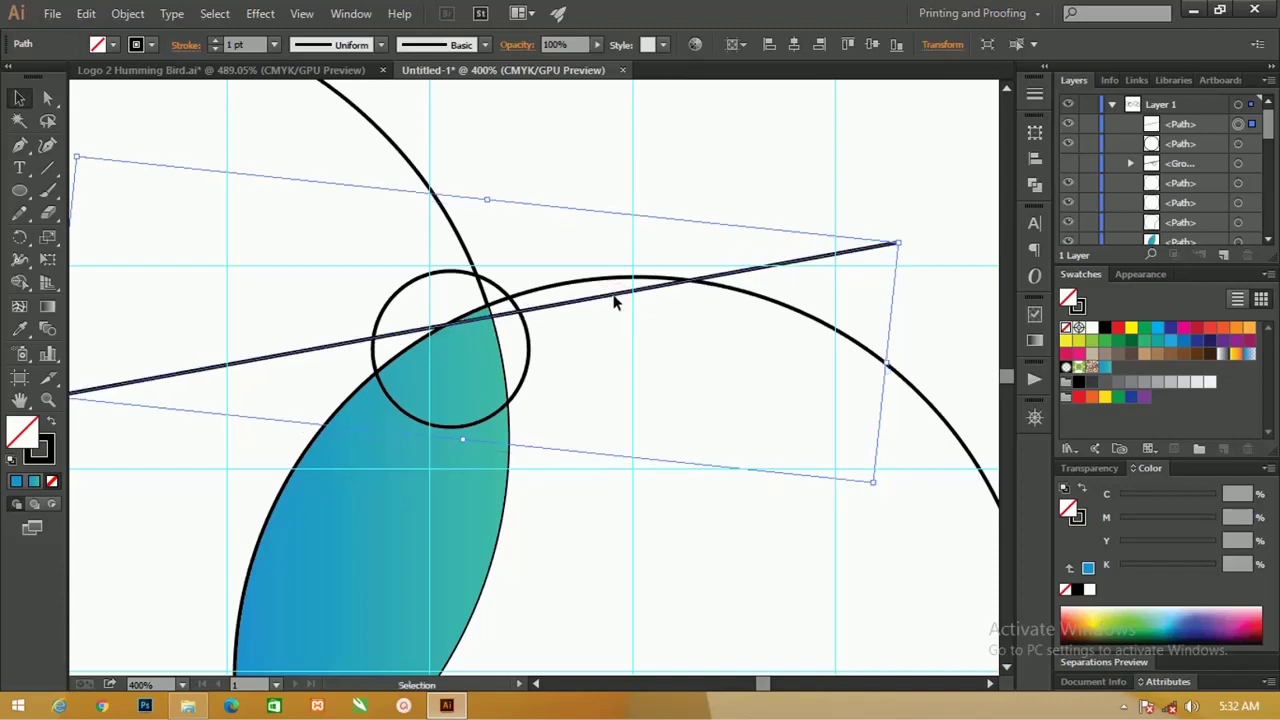
{"action": "left_click_drag", "start_coordinate": [615, 303], "coordinate": [620, 326]}
{"action": "key", "text": "ctrl+shift+a"}
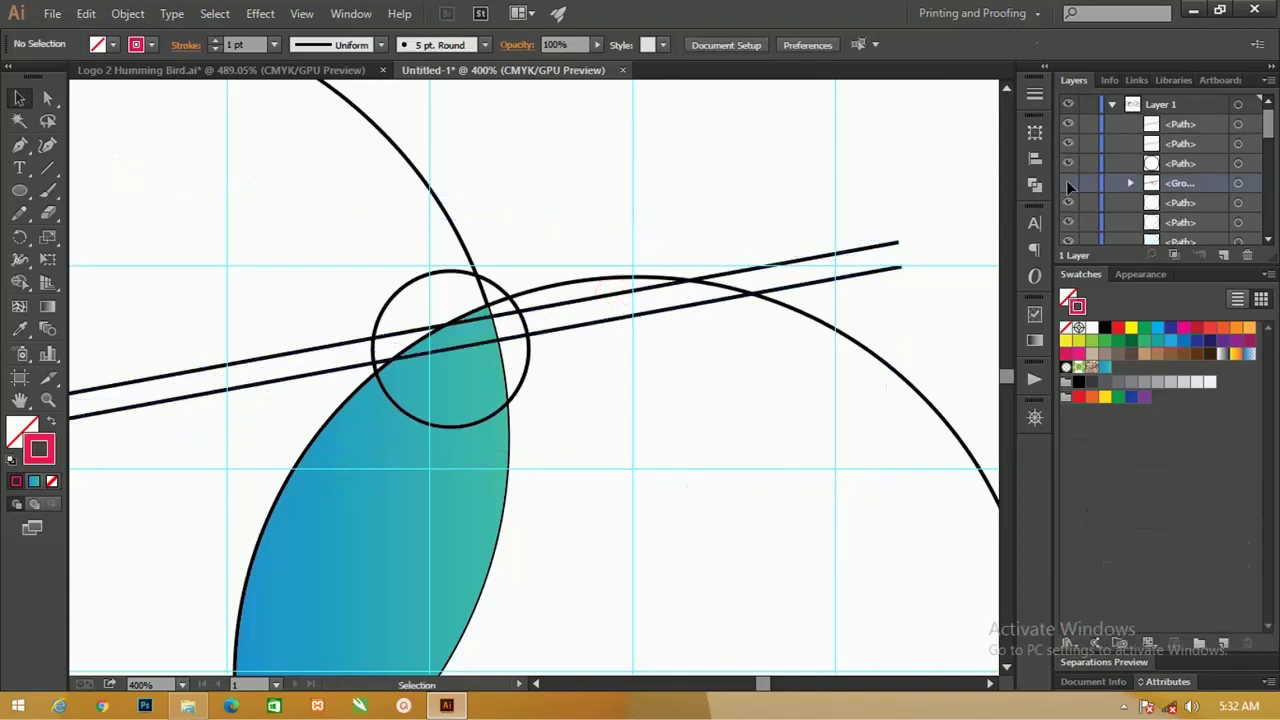
Nudge the head circle slightly right and down.
{"action": "left_click", "coordinate": [376, 326]}
{"action": "left_click_drag", "start_coordinate": [380, 324], "coordinate": [387, 332]}
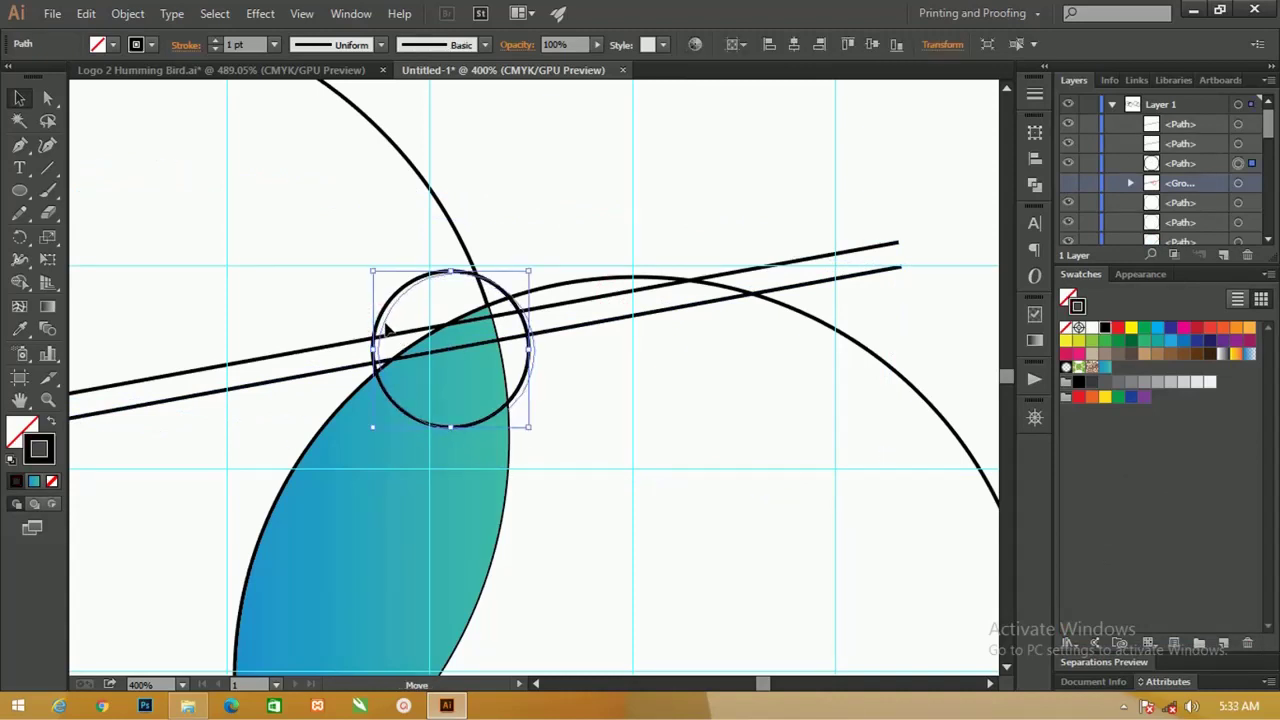
{"action": "left_click_drag", "start_coordinate": [387, 332], "coordinate": [386, 330]}
{"action": "left_click", "coordinate": [585, 328]}
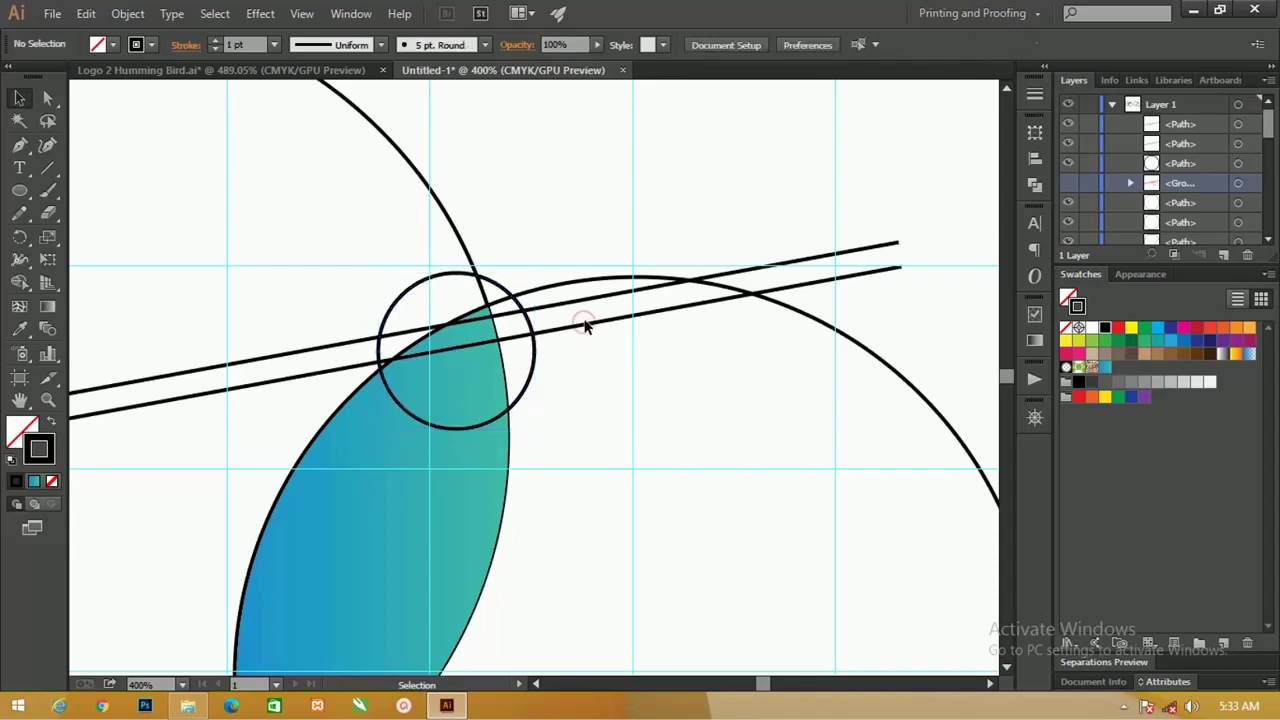
Adjust both diagonal lines and Alt-drag a copy of the head circle to its lower right.
{"action": "left_click", "coordinate": [585, 331]}
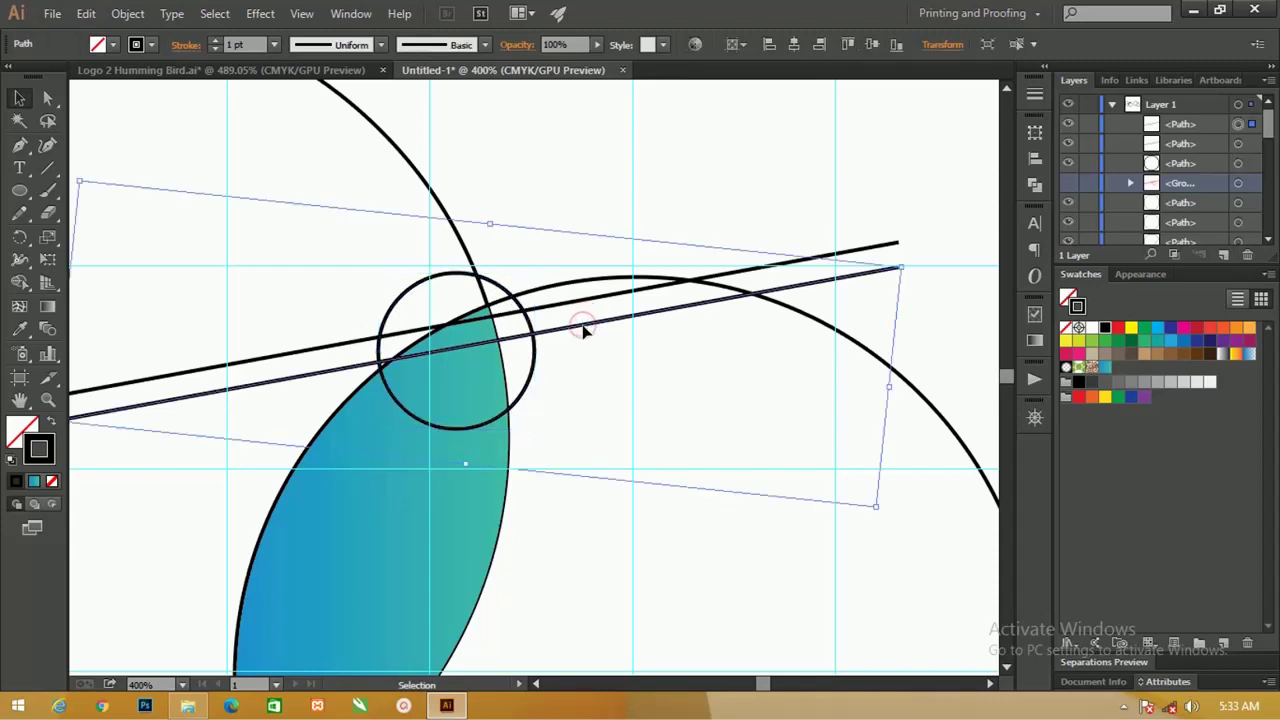
{"action": "left_click_drag", "start_coordinate": [585, 330], "coordinate": [577, 291]}
{"action": "left_click_drag", "start_coordinate": [813, 265], "coordinate": [813, 270]}
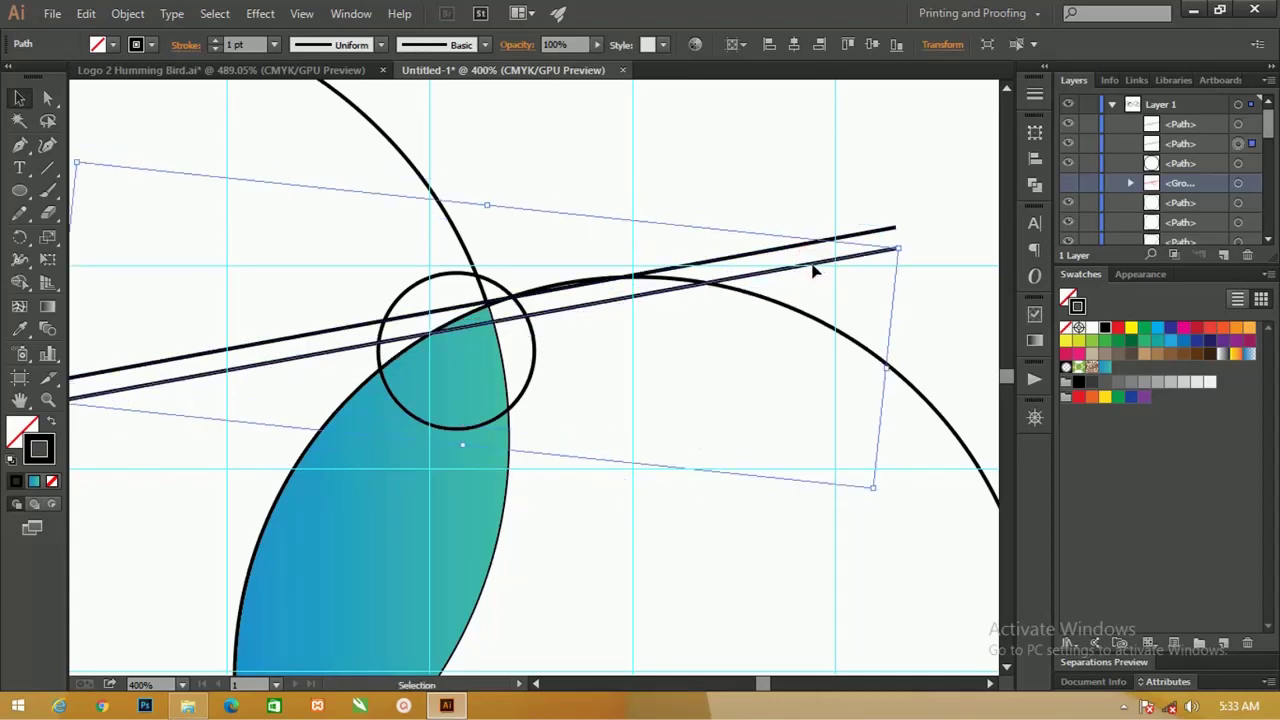
{"action": "left_click", "coordinate": [543, 346]}
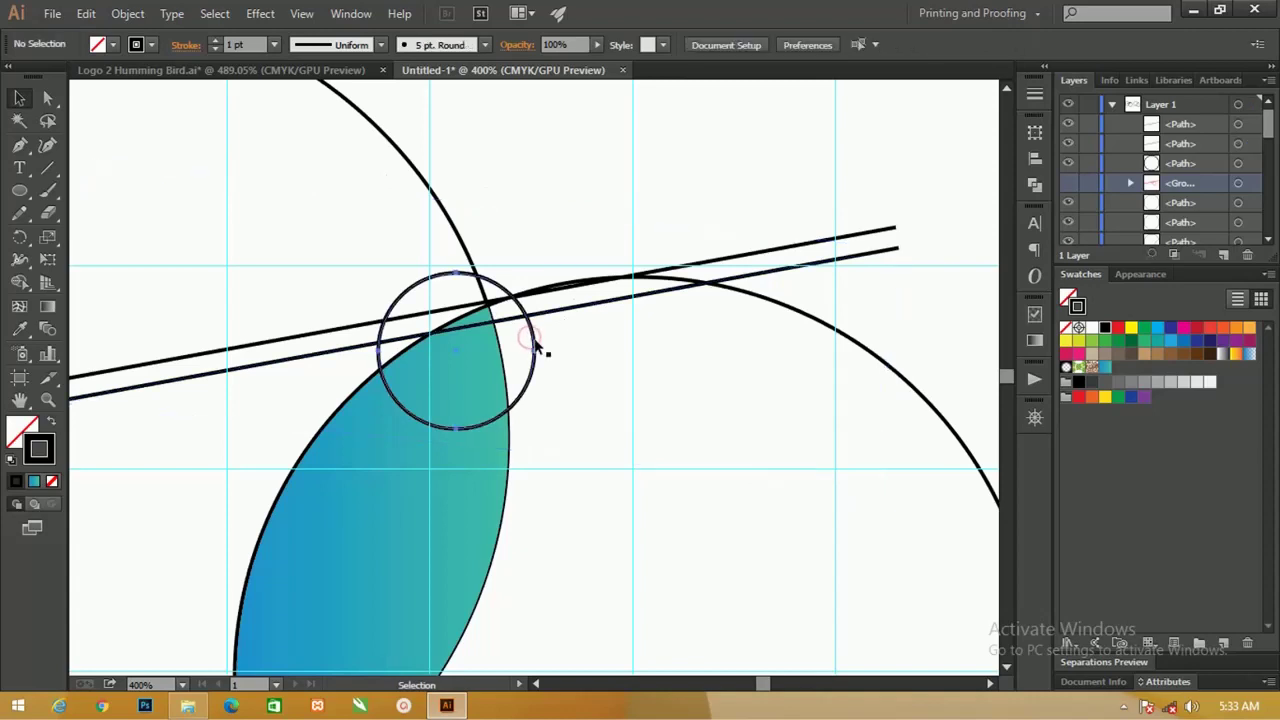
{"action": "left_click_drag", "start_coordinate": [536, 346], "coordinate": [667, 396]}
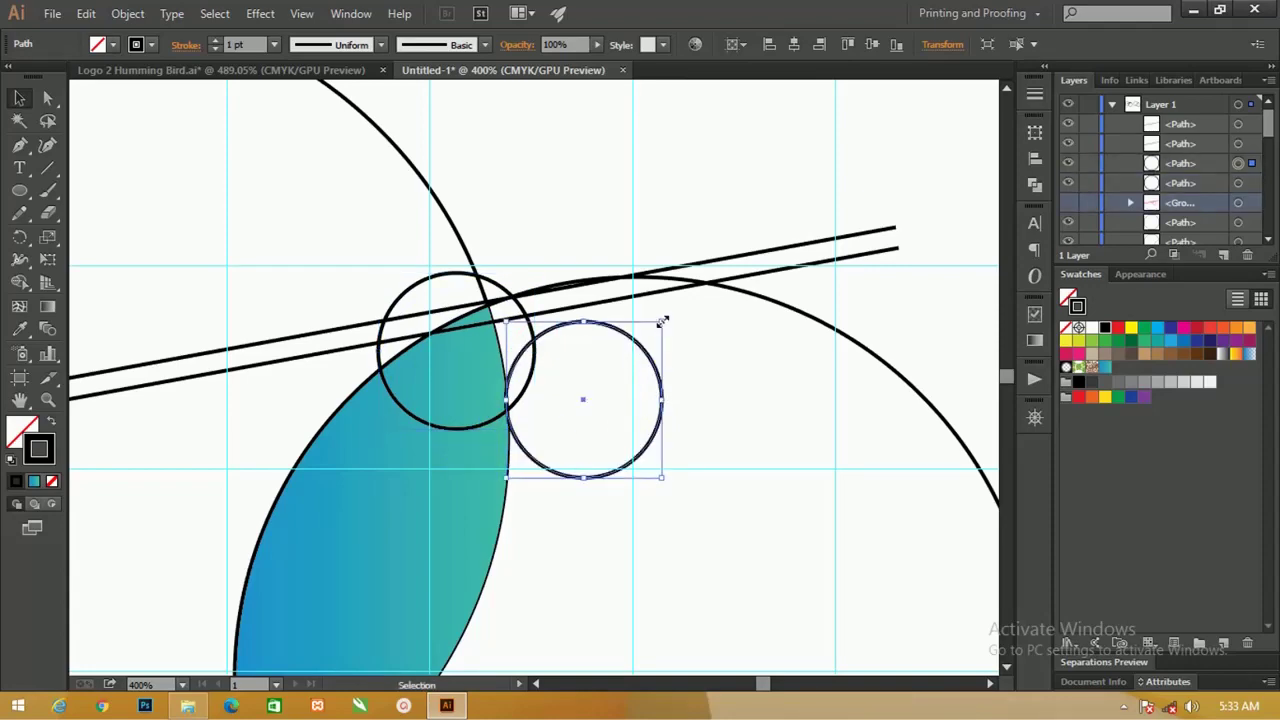
Enlarge the copied circle and zoom in to check its left edge against the body.
{"action": "left_click_drag", "start_coordinate": [661, 321], "coordinate": [679, 305]}
{"action": "key", "text": "z"}
{"action": "mouse_move", "coordinate": [443, 329]}
{"action": "left_mouse_down"}
{"action": "mouse_move", "coordinate": [693, 507]}
{"action": "mouse_move", "coordinate": [520, 406]}
{"action": "left_mouse_up"}
{"action": "key", "text": "v"}
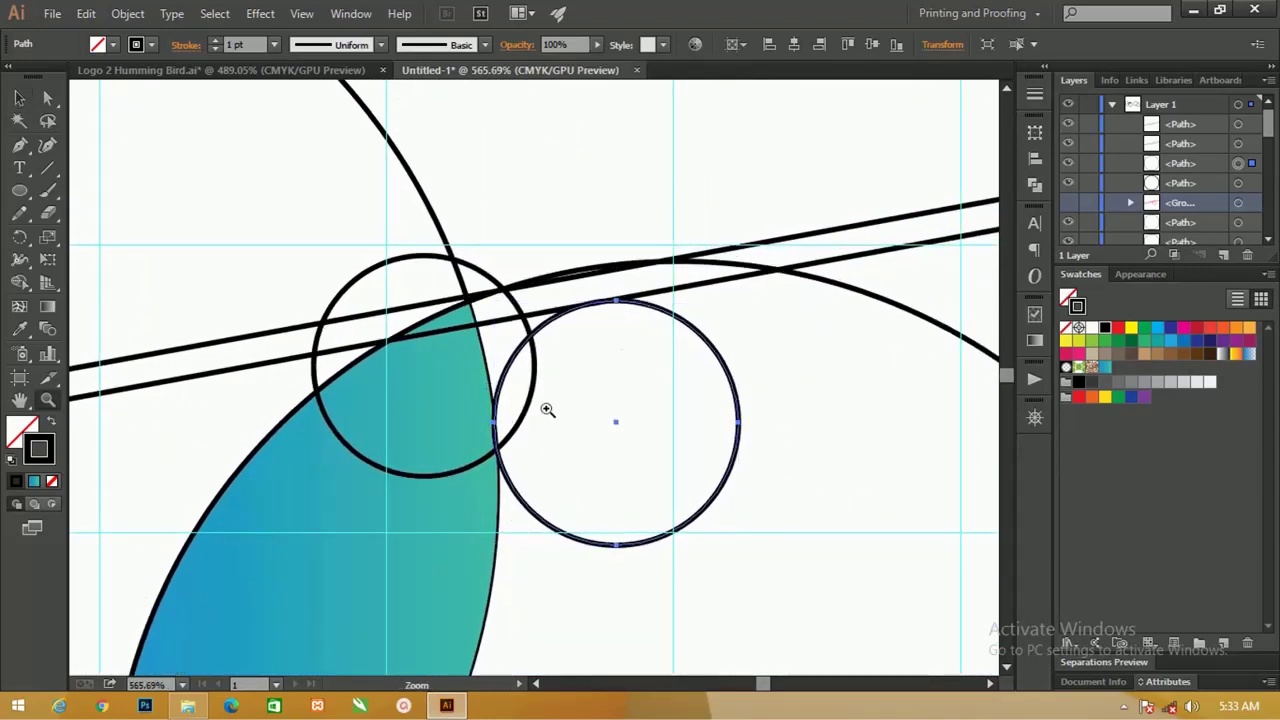
{"action": "key", "text": "z"}
{"action": "left_click_drag", "start_coordinate": [484, 406], "coordinate": [677, 494]}
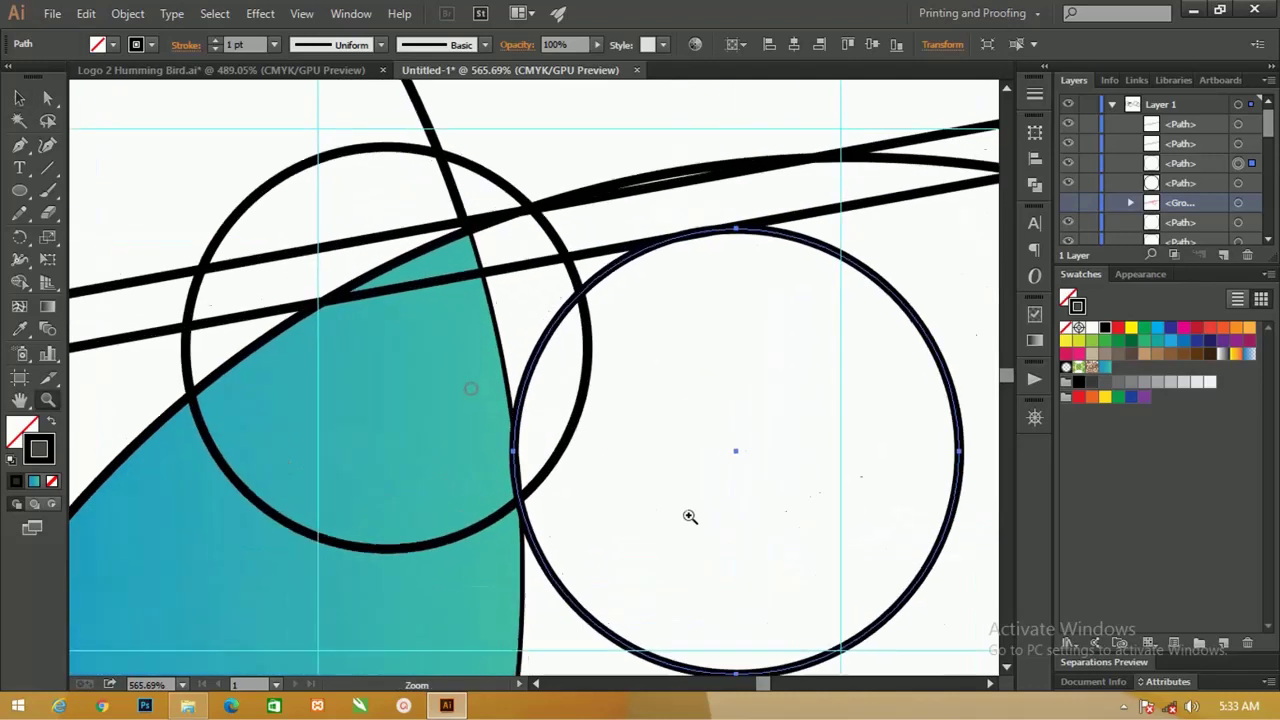
{"action": "left_click", "coordinate": [677, 494], "text": "alt"}
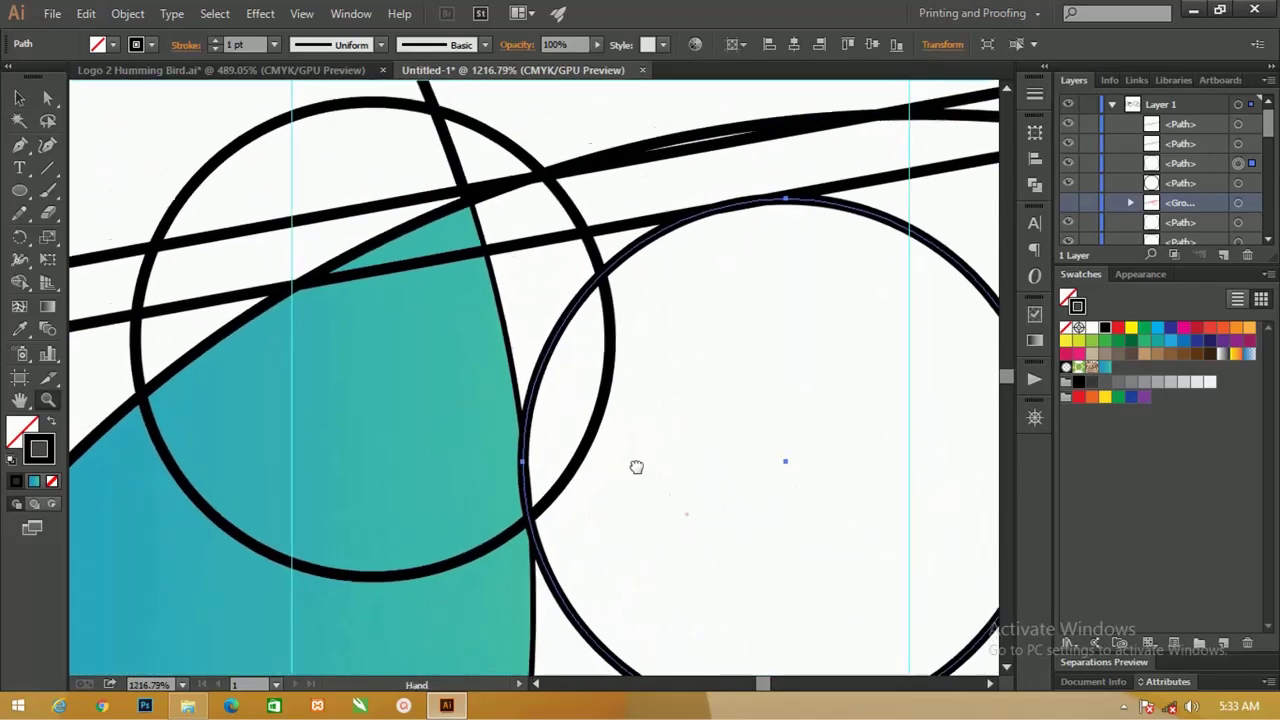
{"action": "left_click", "coordinate": [686, 514], "text": "alt"}
{"action": "left_click", "coordinate": [19, 97]}
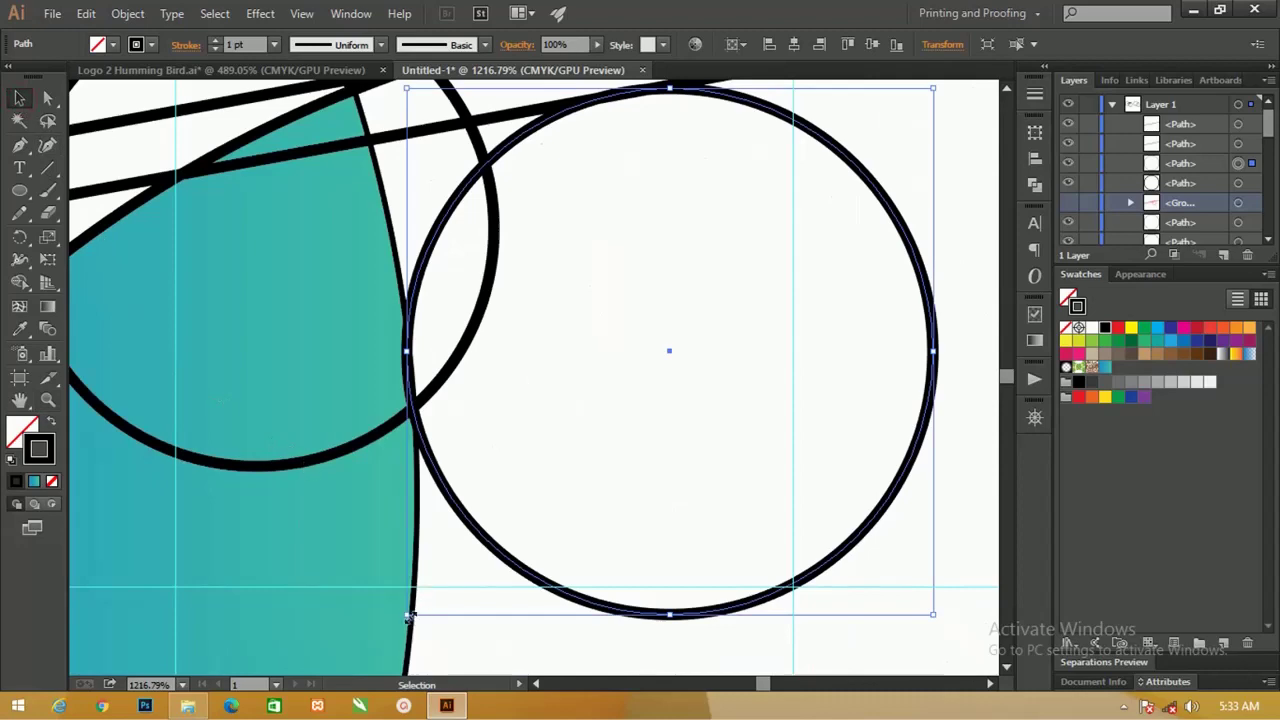
Shrink the circle slightly to fit, then marquee-select the body, circles and lines.
{"action": "left_click_drag", "start_coordinate": [408, 617], "coordinate": [414, 612]}
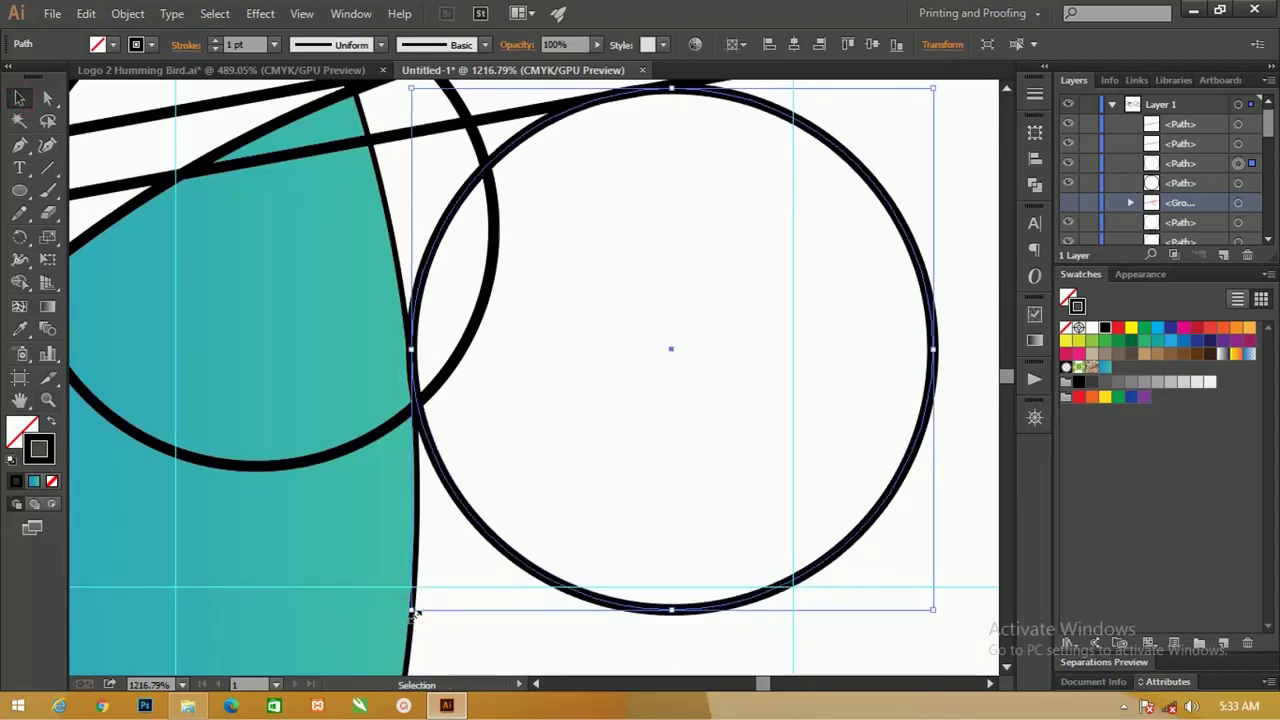
{"action": "key", "text": "a"}
{"action": "left_click_drag", "start_coordinate": [651, 271], "coordinate": [654, 508]}
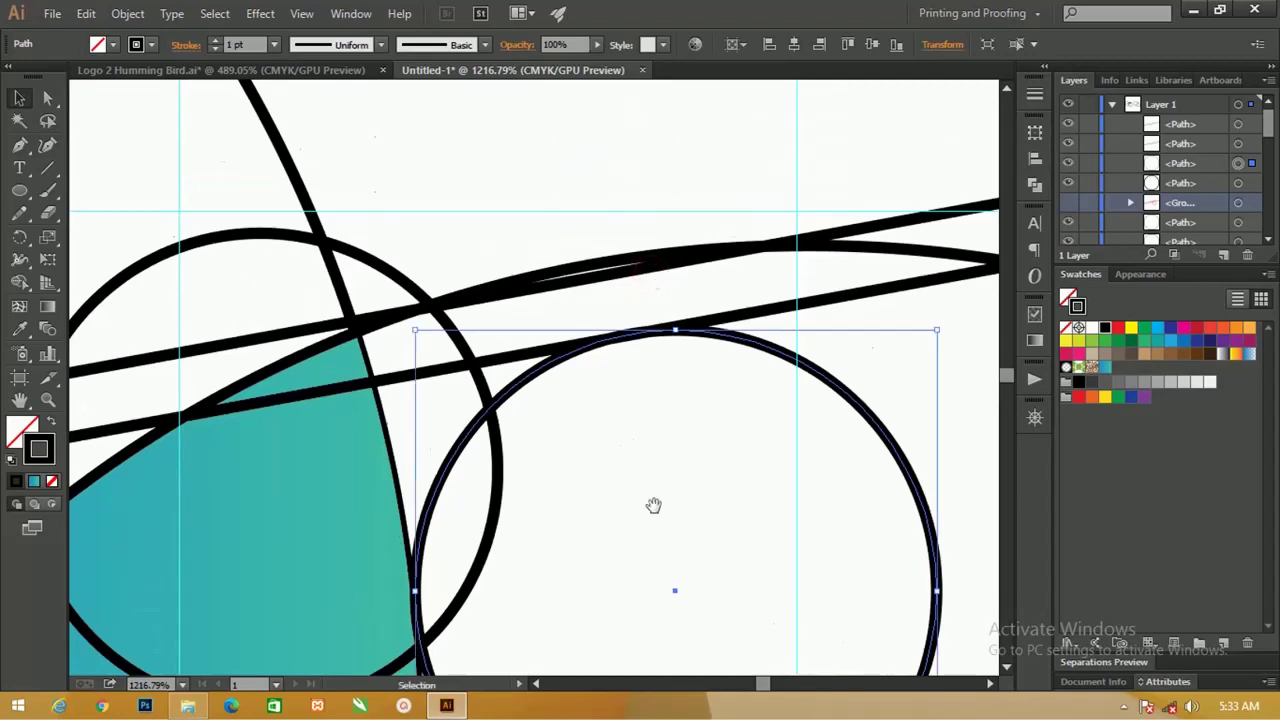
{"action": "key", "text": "ctrl+minus"}
{"action": "key", "text": "ctrl+minus"}
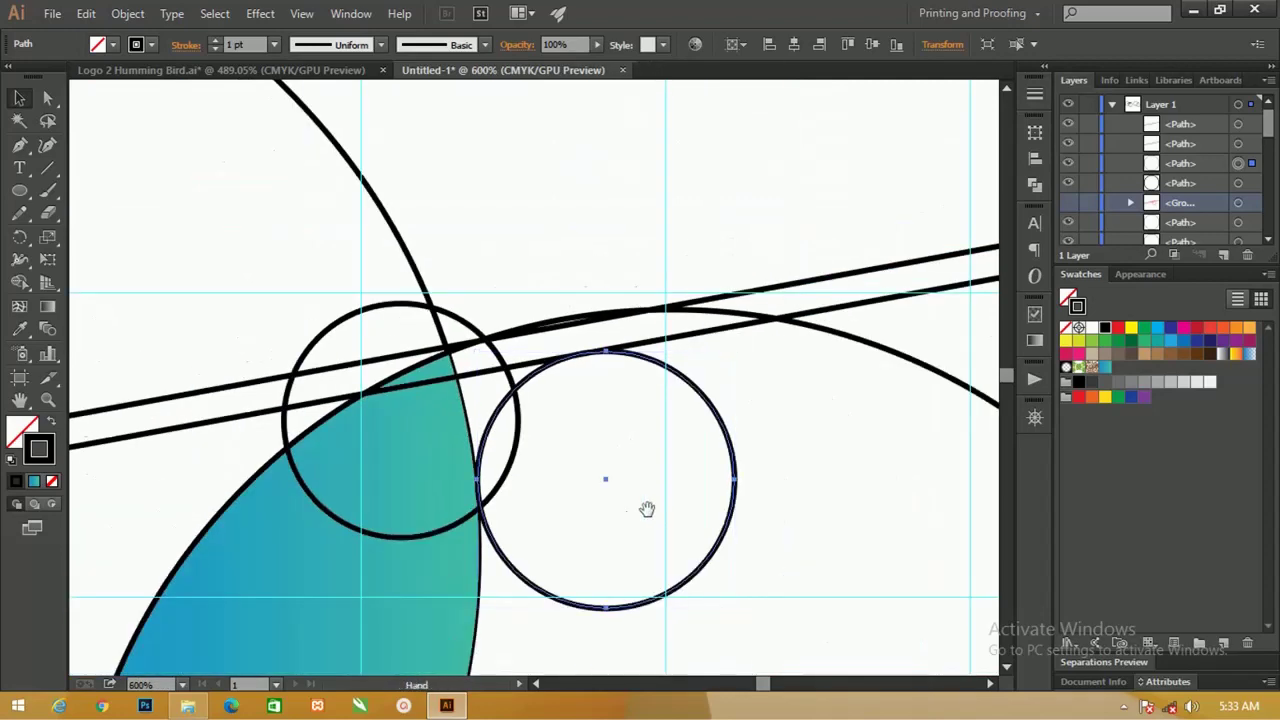
{"action": "left_click_drag", "start_coordinate": [647, 510], "coordinate": [690, 352]}
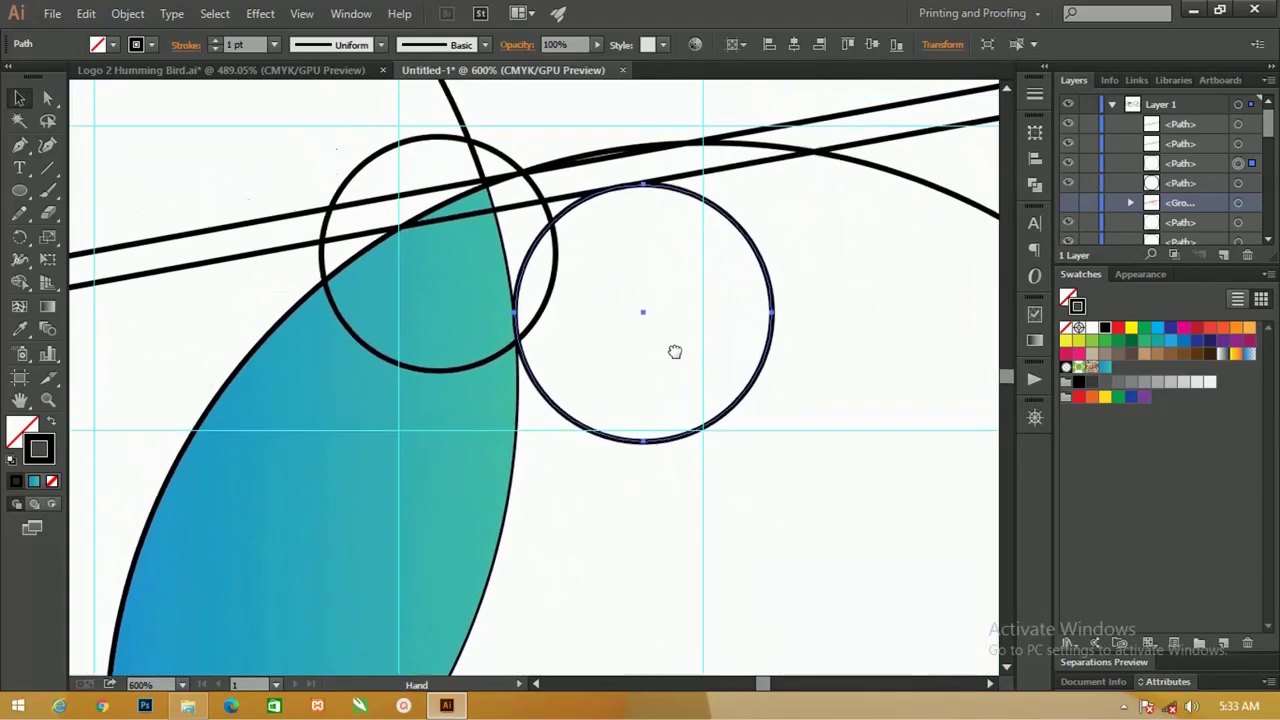
{"action": "key", "text": "v"}
{"action": "key", "text": "a"}
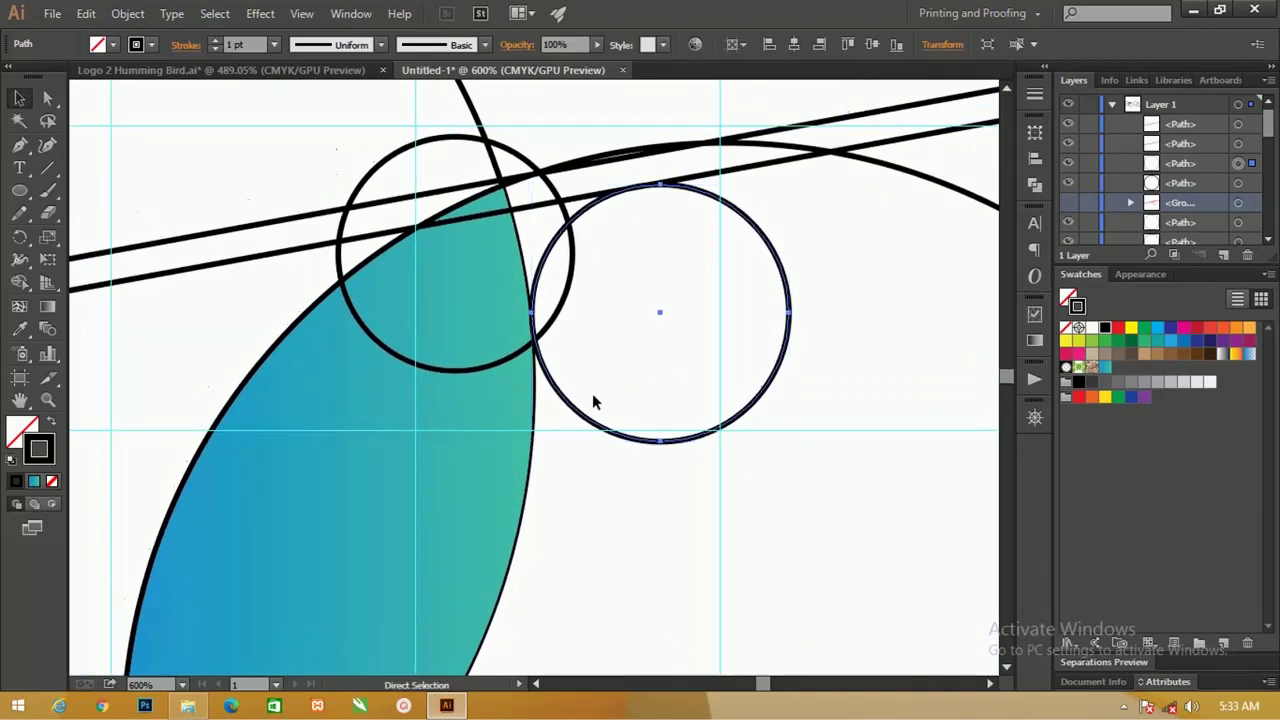
{"action": "key", "text": "v"}
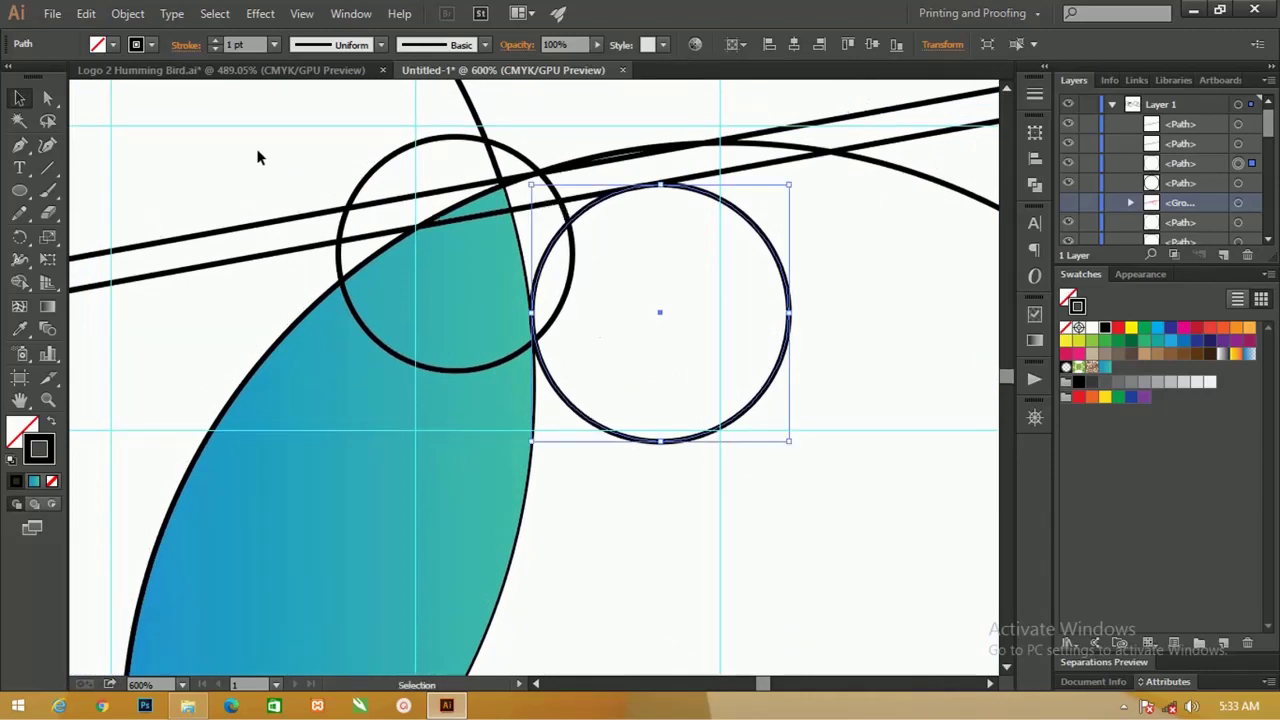
{"action": "left_click", "coordinate": [258, 157]}
{"action": "mouse_move", "coordinate": [220, 123]}
{"action": "left_mouse_down"}
{"action": "mouse_move", "coordinate": [870, 565]}
{"action": "mouse_move", "coordinate": [866, 530]}
{"action": "left_mouse_up"}
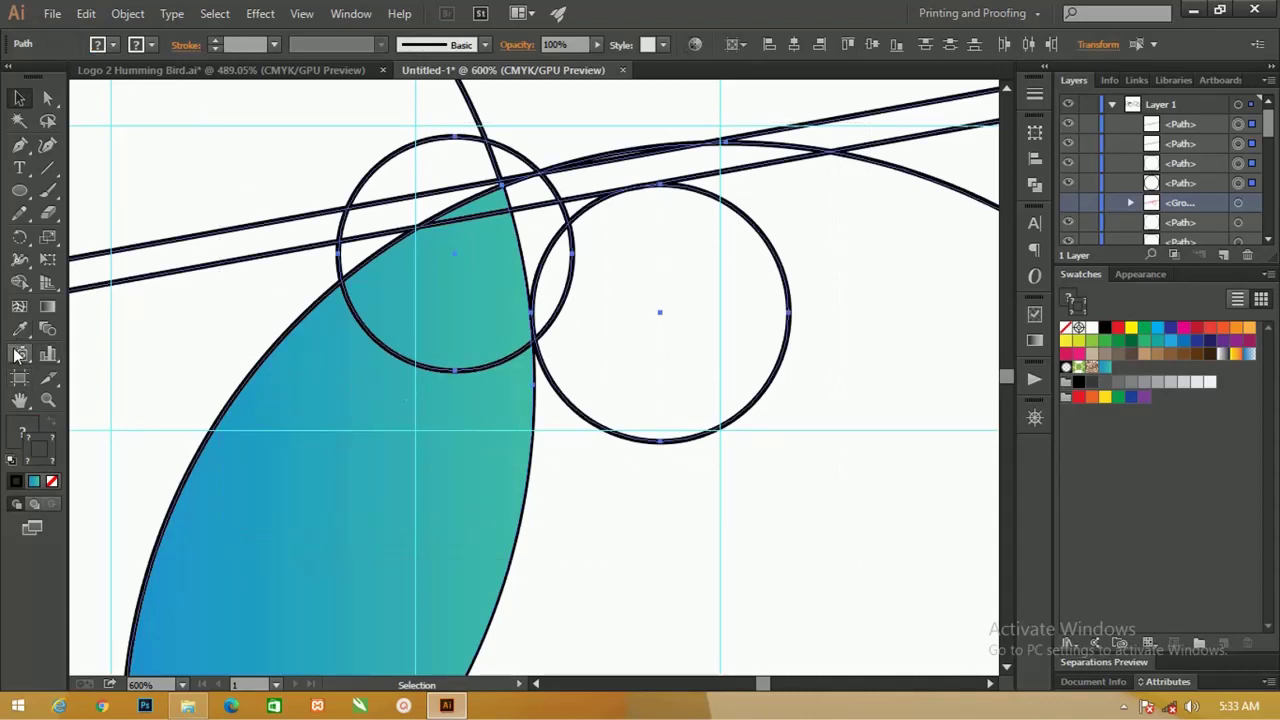
Merge the head circle and the beak sliver into one shape with Shape Builder.
{"action": "left_click", "coordinate": [18, 284]}
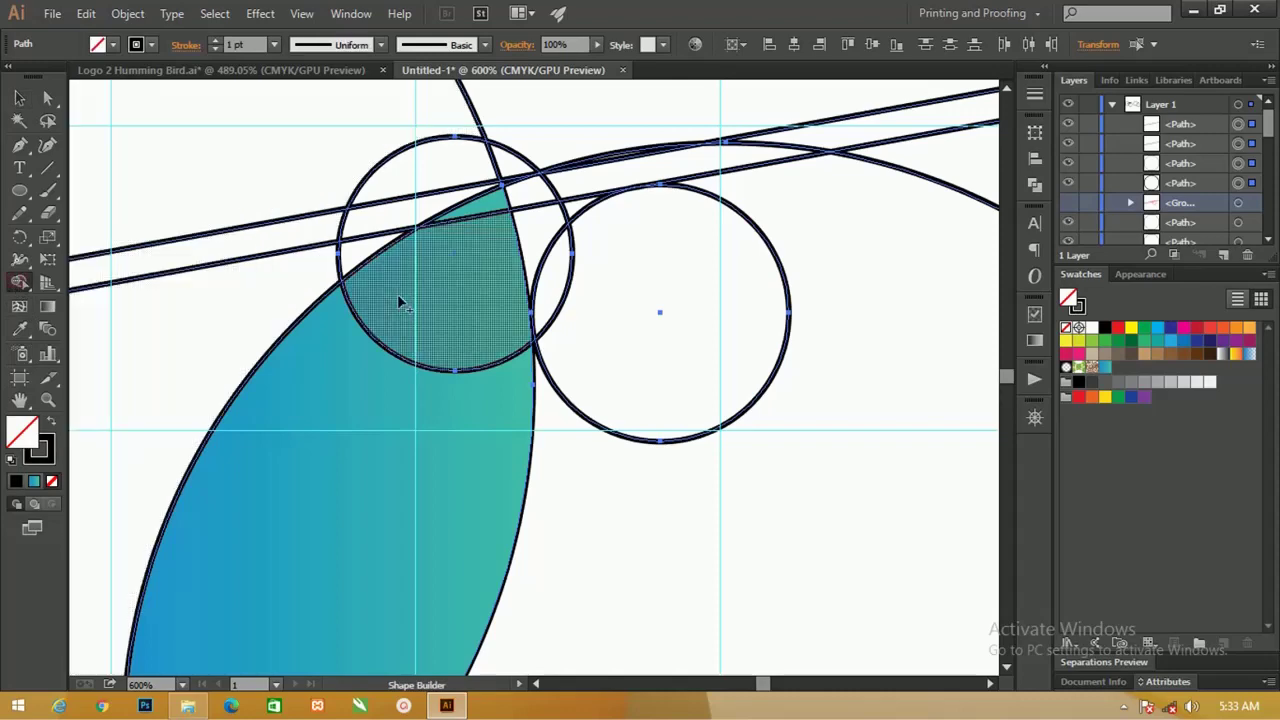
{"action": "left_click_drag", "start_coordinate": [407, 302], "coordinate": [452, 213]}
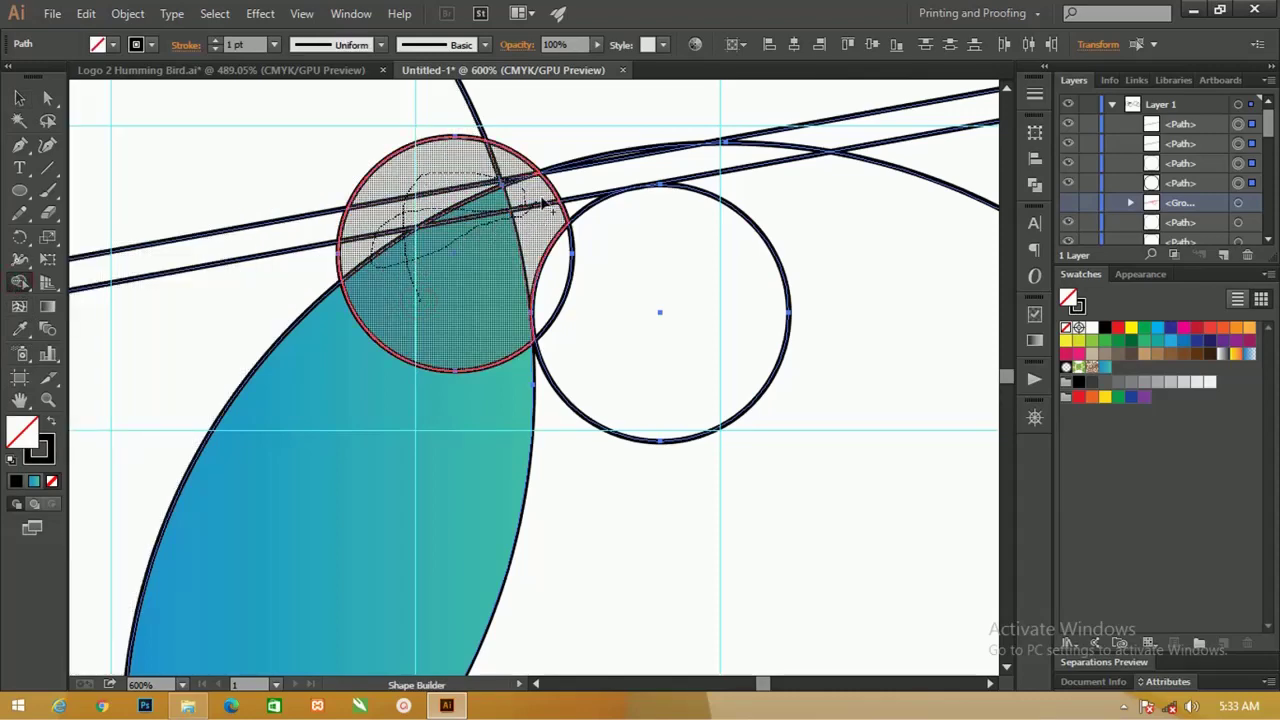
{"action": "mouse_move", "coordinate": [452, 213]}
{"action": "left_mouse_down"}
{"action": "mouse_move", "coordinate": [568, 212]}
{"action": "mouse_move", "coordinate": [571, 171]}
{"action": "mouse_move", "coordinate": [597, 165]}
{"action": "mouse_move", "coordinate": [516, 211]}
{"action": "mouse_move", "coordinate": [452, 194]}
{"action": "left_mouse_up"}
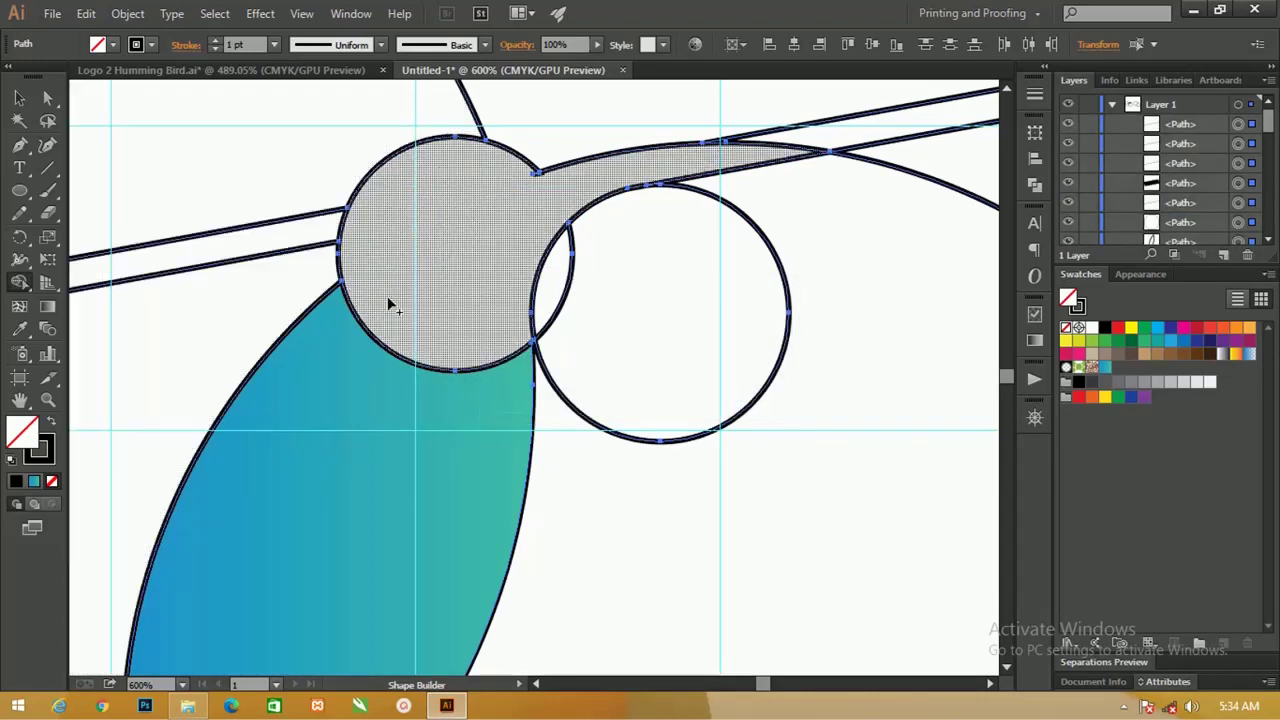
Try the body gradient on the merged shape, undo it, and select the head-and-beak outline.
{"action": "key", "text": "i"}
{"action": "left_click", "coordinate": [334, 366]}
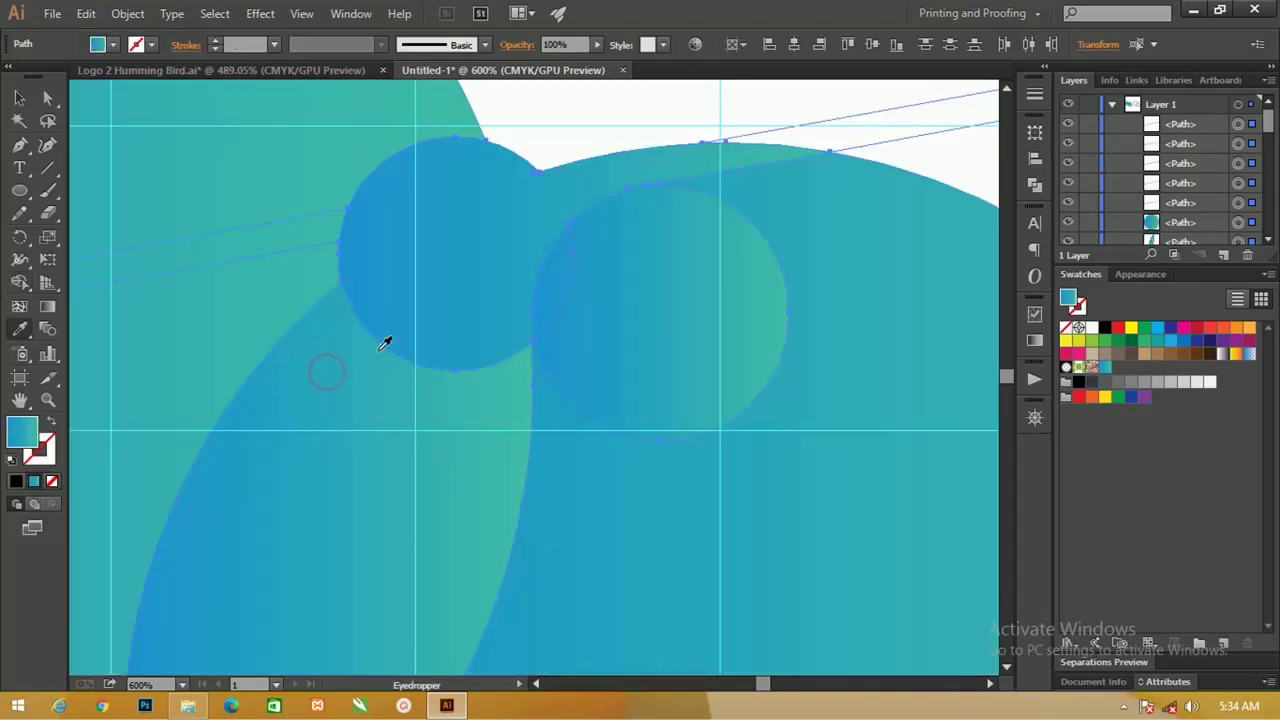
{"action": "key", "text": "ctrl+z"}
{"action": "left_click", "coordinate": [19, 97]}
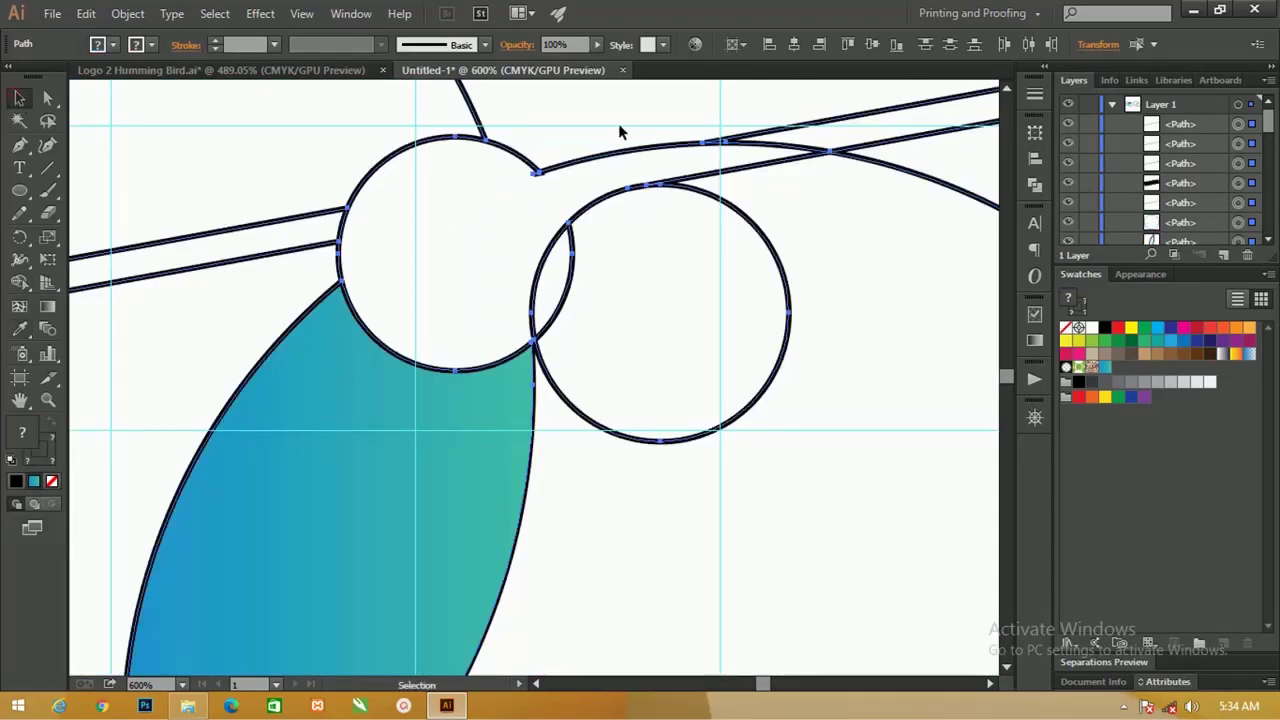
{"action": "left_click", "coordinate": [615, 103]}
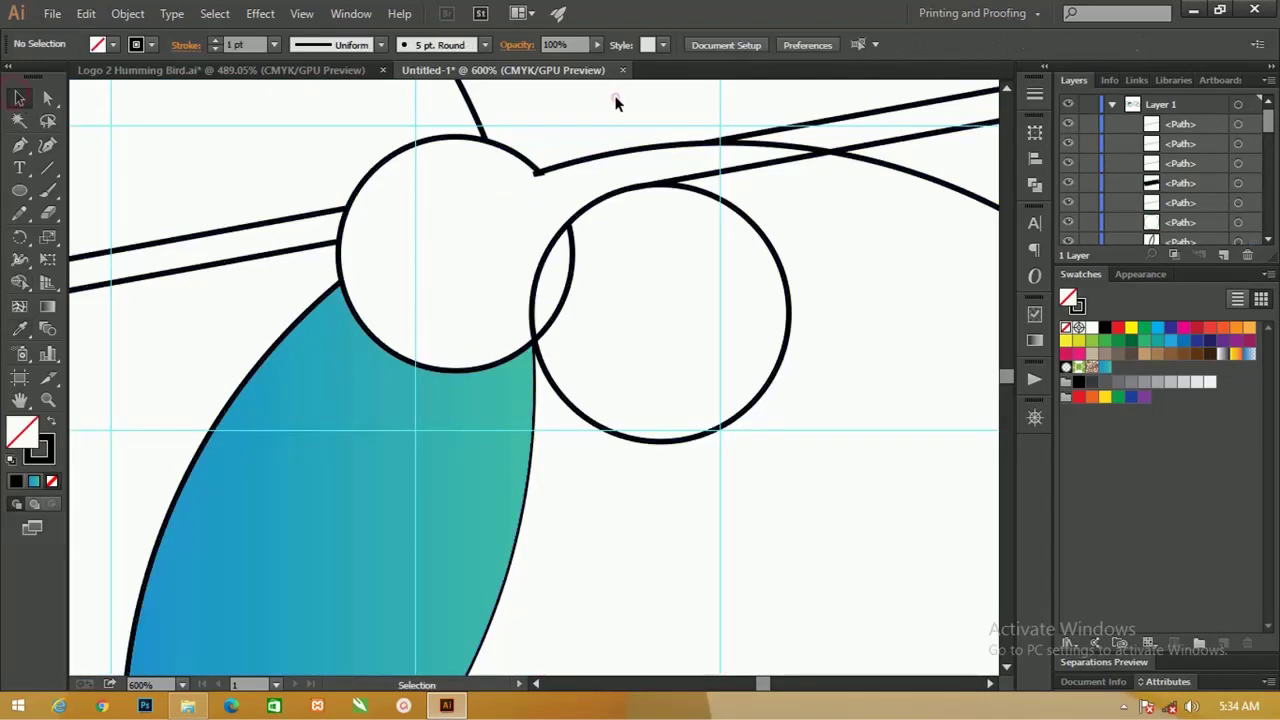
{"action": "left_click", "coordinate": [538, 174]}
{"action": "left_click", "coordinate": [559, 180]}
{"action": "left_click", "coordinate": [541, 178]}
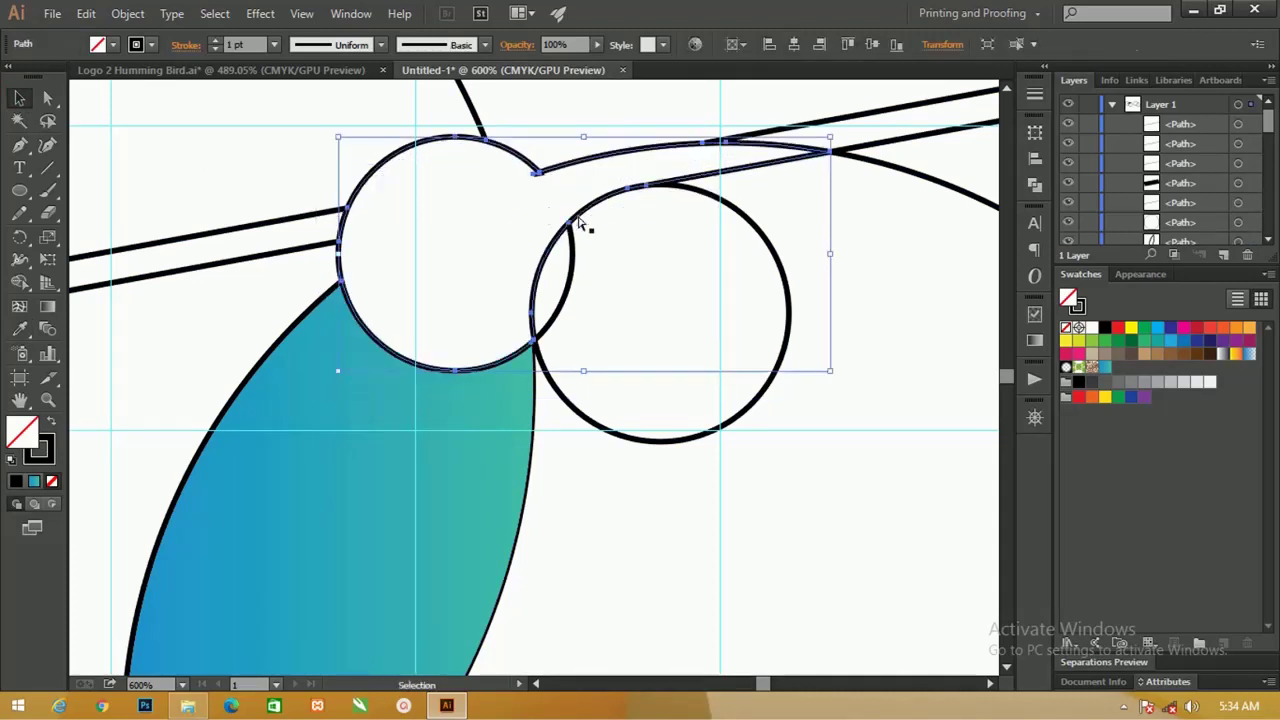
Eyedrop the body's blue-teal gradient onto the head and beak, then Pathfinder-Unite them with the body.
{"action": "key", "text": "i"}
{"action": "left_click", "coordinate": [341, 376]}
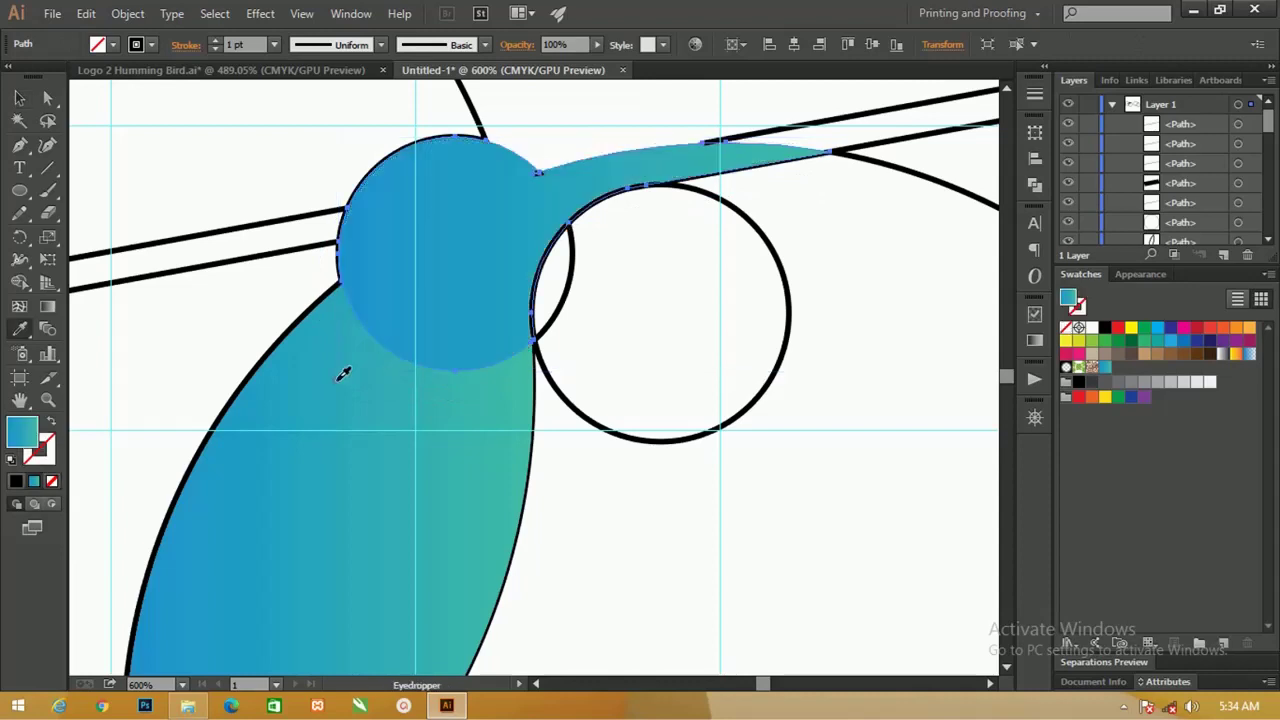
{"action": "left_click", "coordinate": [20, 99]}
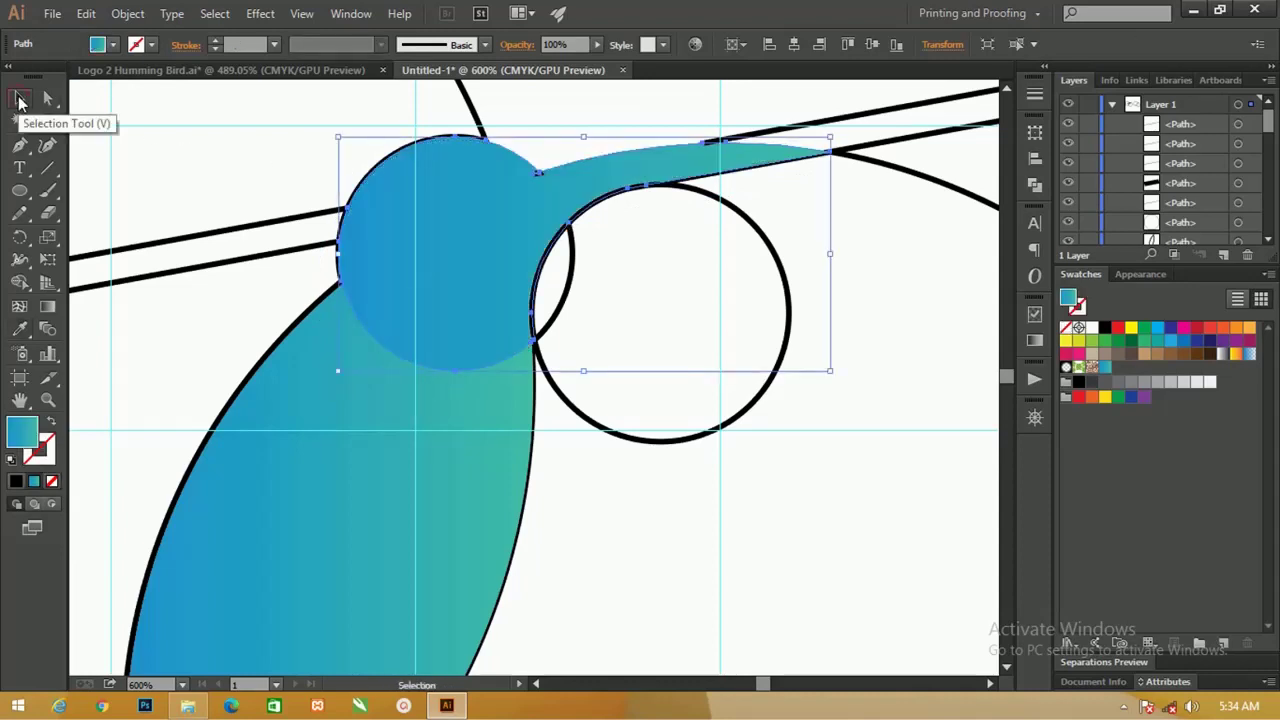
{"action": "left_click", "coordinate": [316, 358], "text": "shift"}
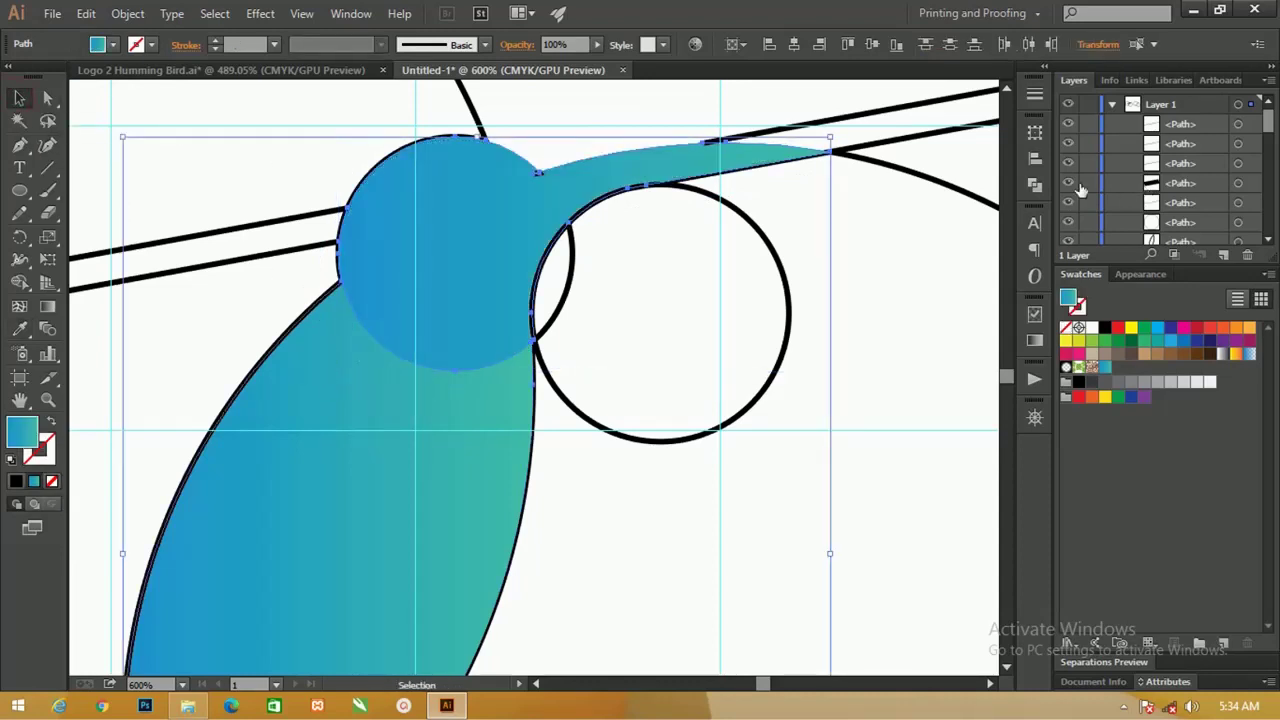
{"action": "left_click", "coordinate": [1035, 185]}
{"action": "left_click", "coordinate": [817, 160]}
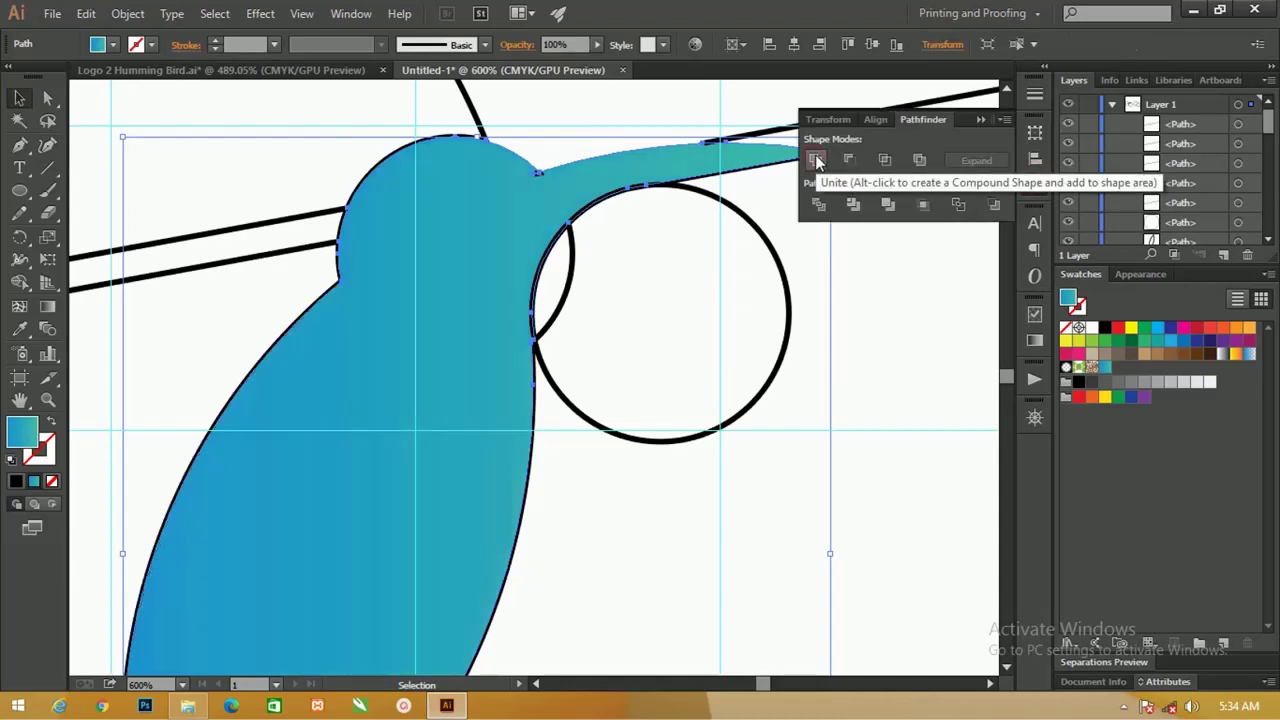
{"action": "left_click", "coordinate": [943, 368]}
{"action": "left_click", "coordinate": [537, 176]}
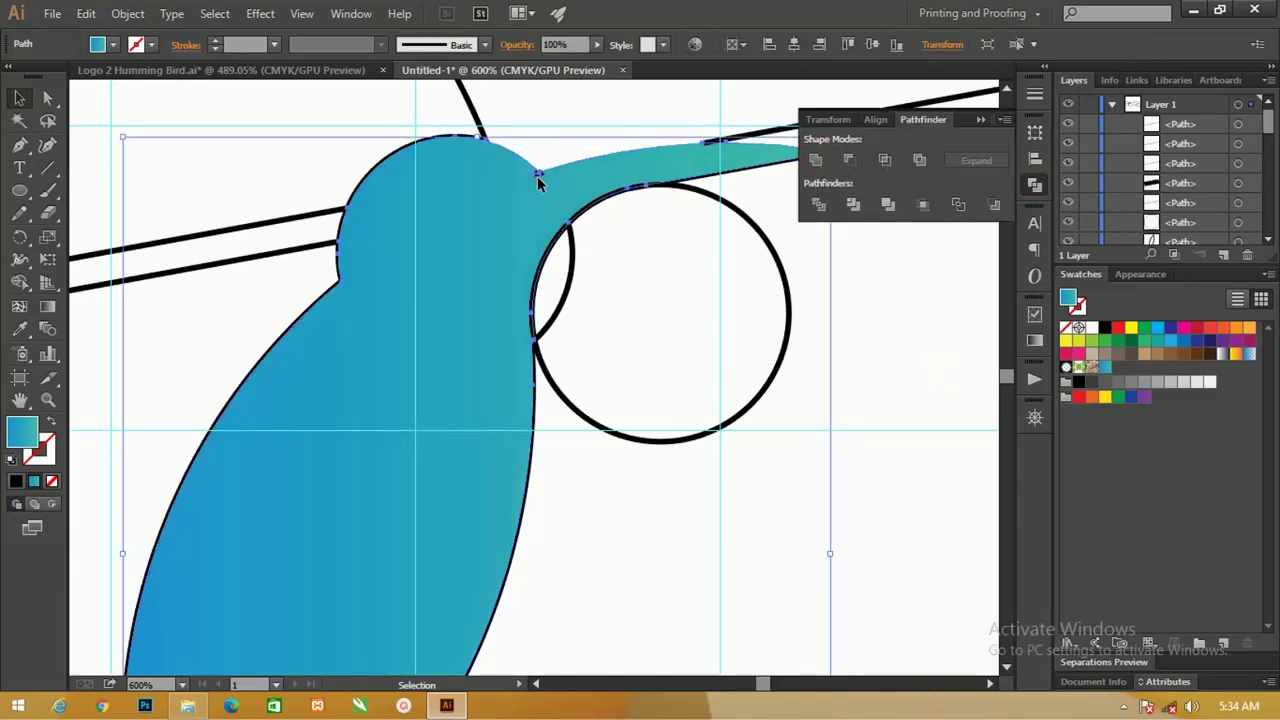
Zoom into the head-beak notch and delete the stray path there.
{"action": "key", "text": "z"}
{"action": "left_click_drag", "start_coordinate": [537, 171], "coordinate": [718, 335]}
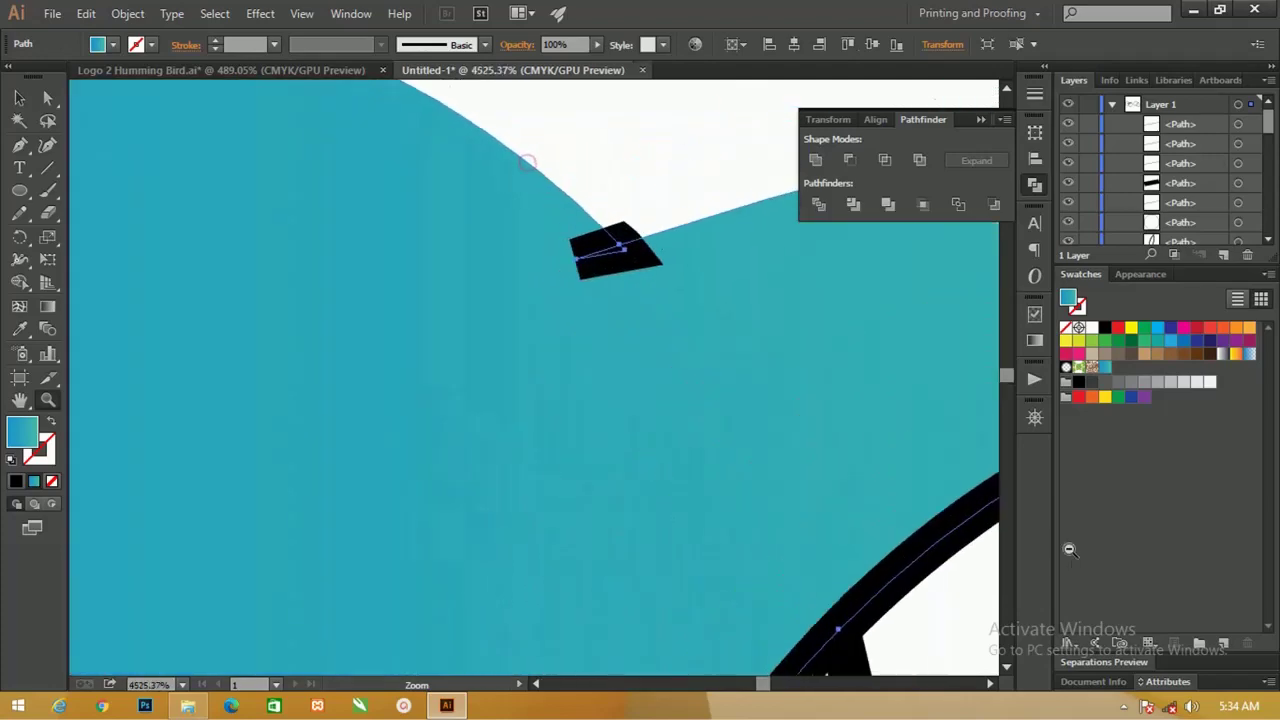
{"action": "left_click", "coordinate": [718, 335]}
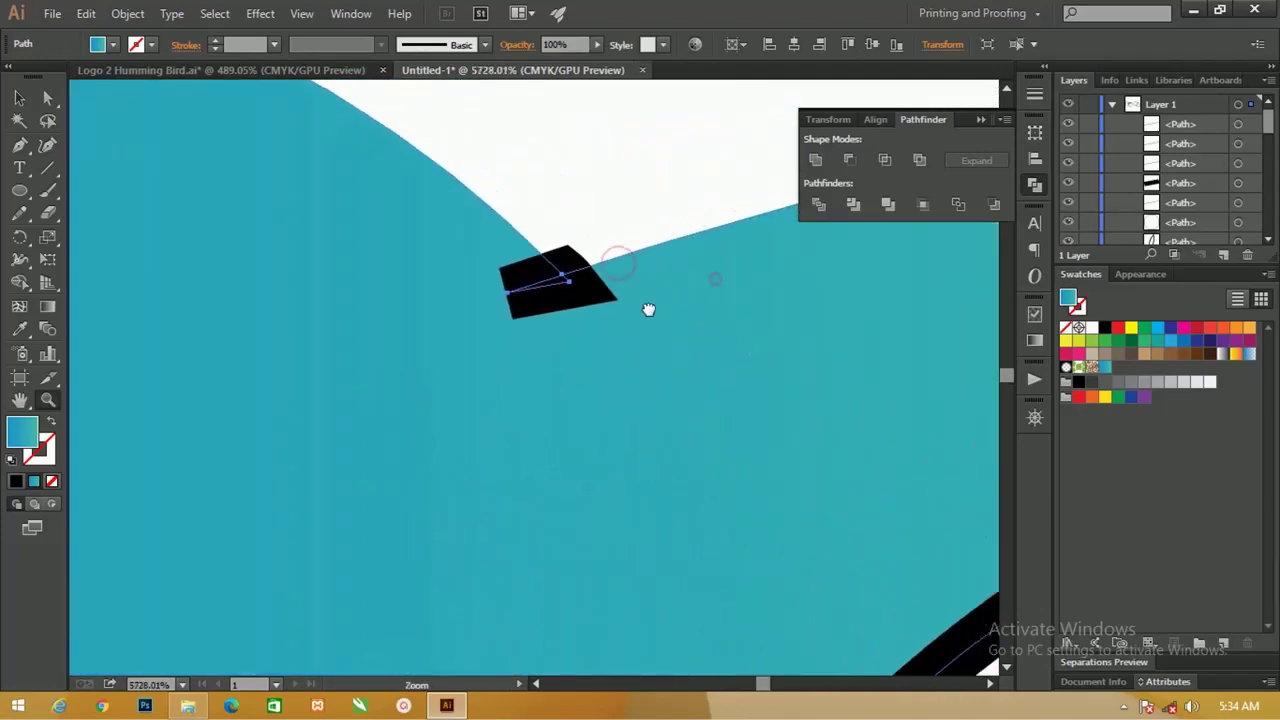
{"action": "left_click", "coordinate": [44, 452]}
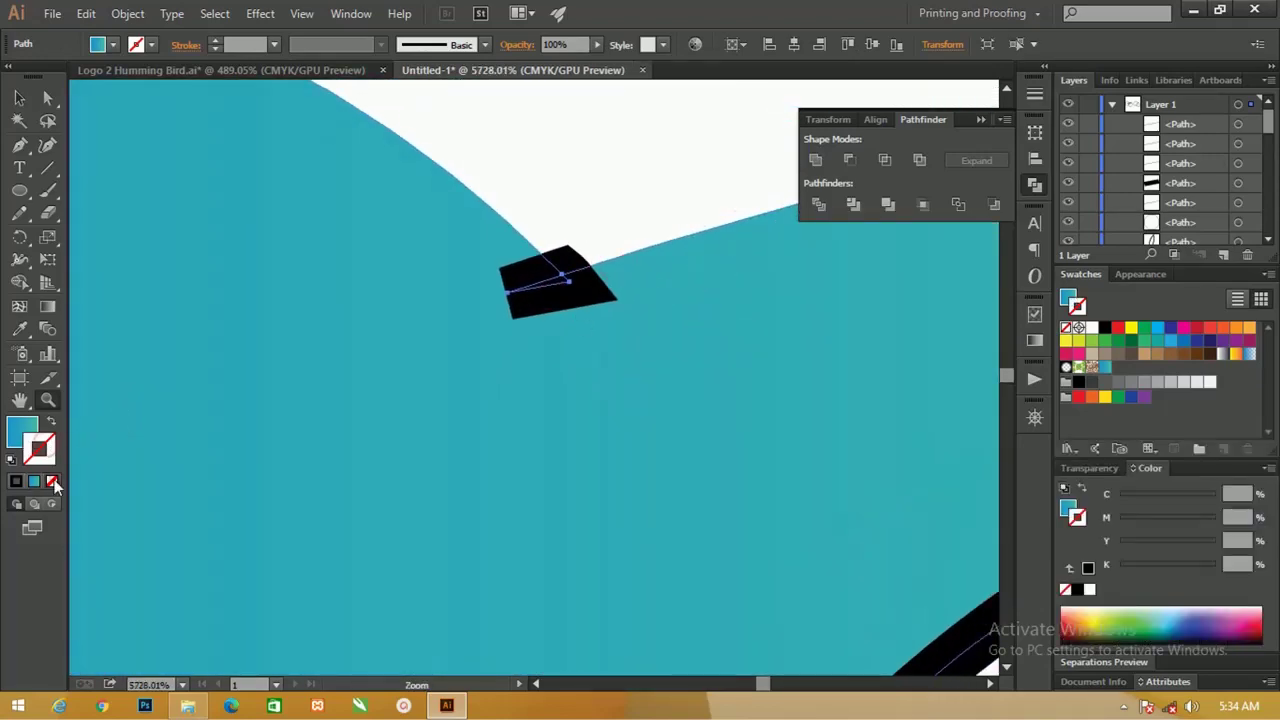
{"action": "left_click", "coordinate": [18, 97]}
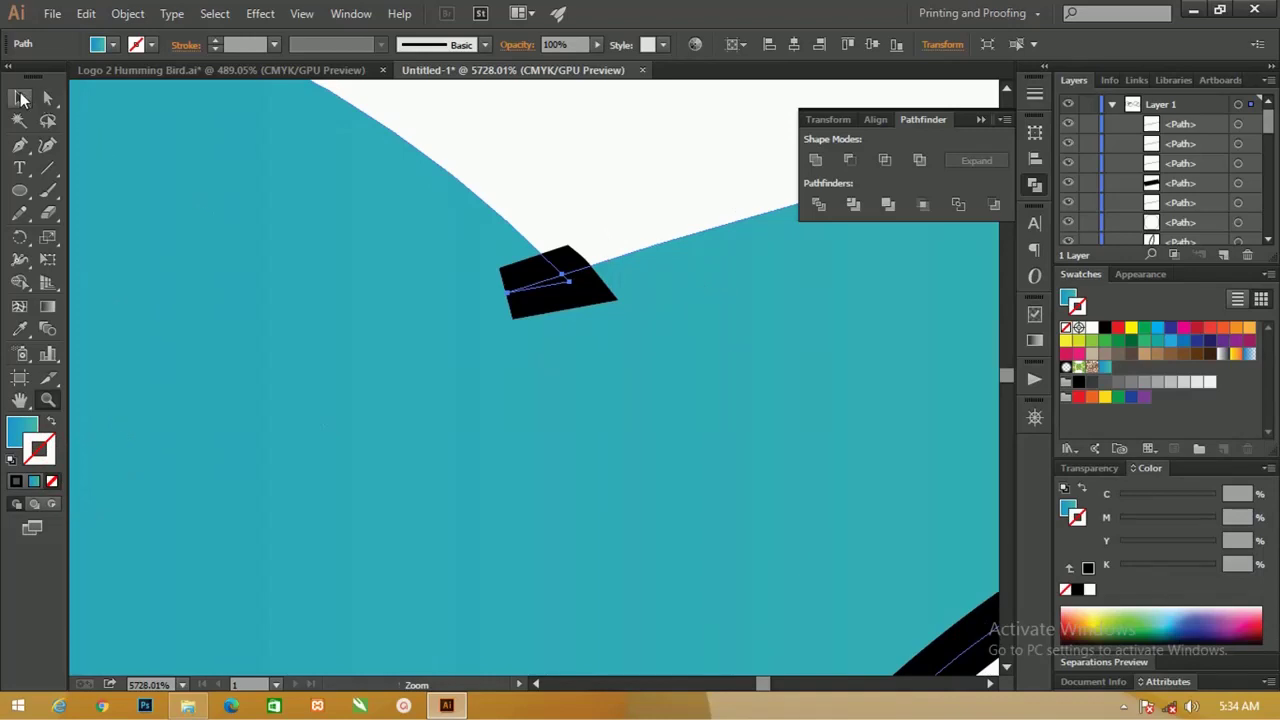
{"action": "left_click", "coordinate": [611, 149]}
{"action": "left_click", "coordinate": [545, 290]}
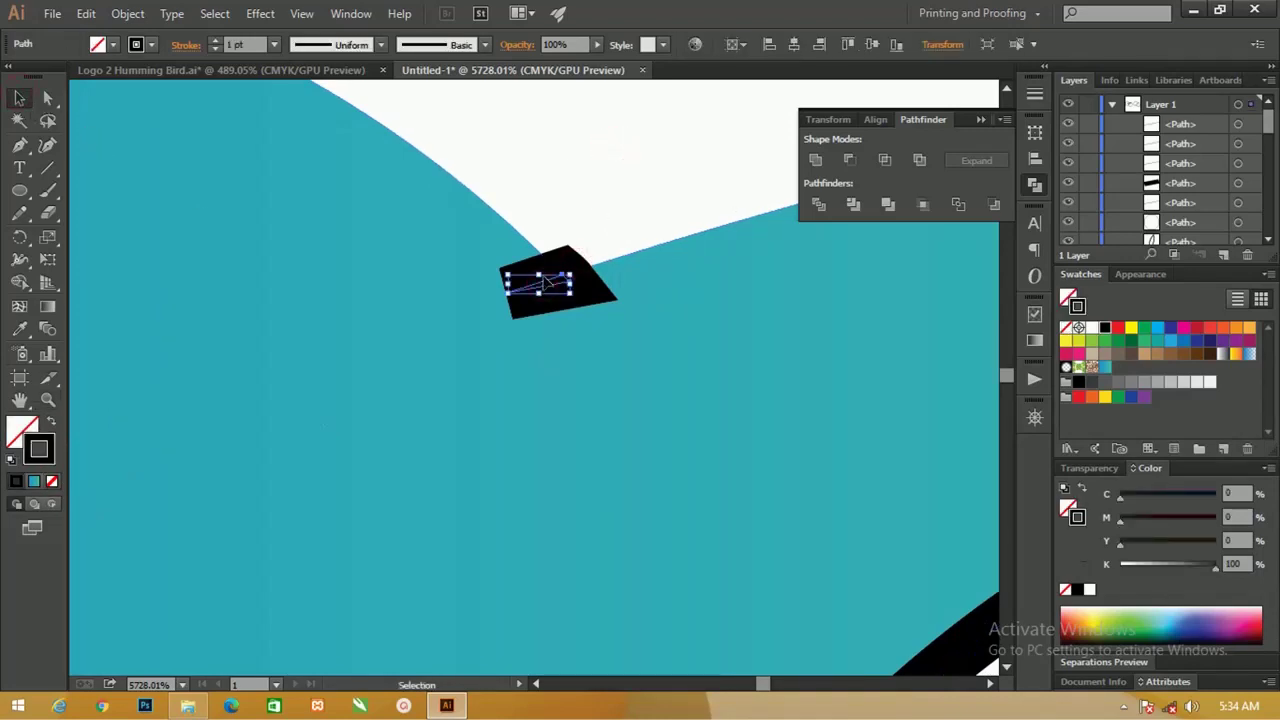
{"action": "key", "text": "Delete"}
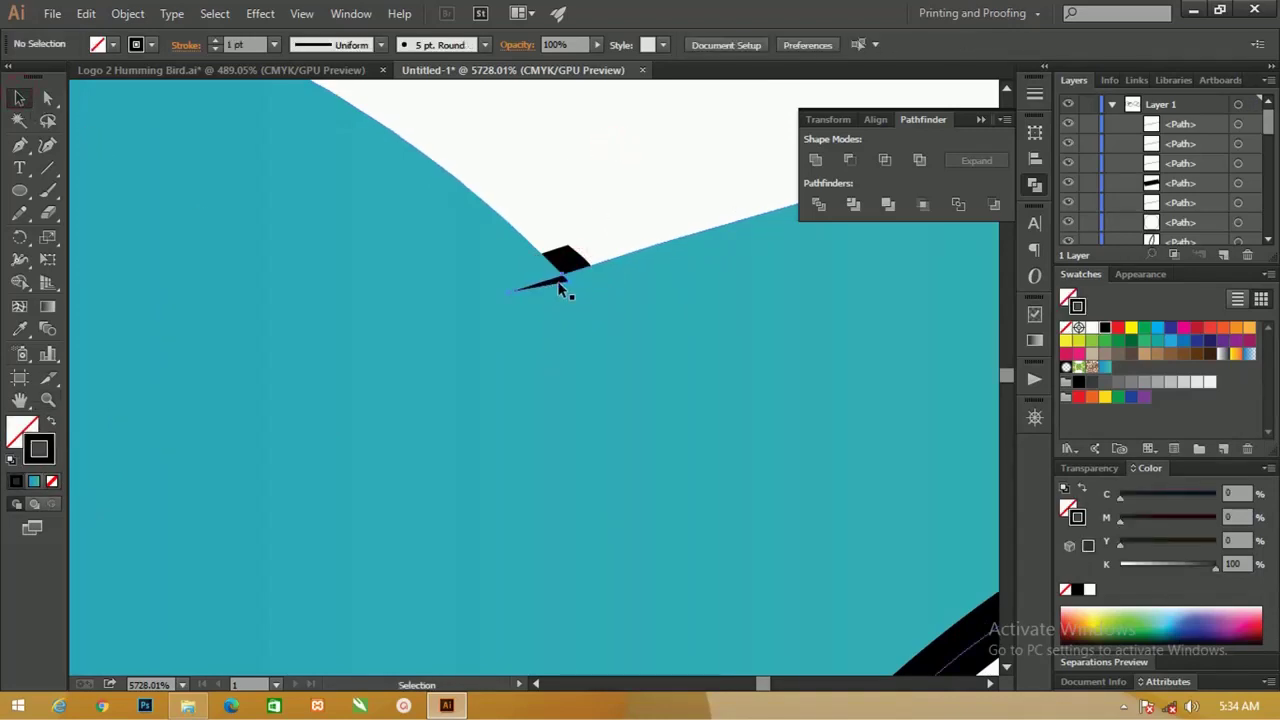
{"action": "left_click", "coordinate": [561, 289]}
{"action": "key", "text": "Delete"}
{"action": "key", "text": "ctrl+z"}
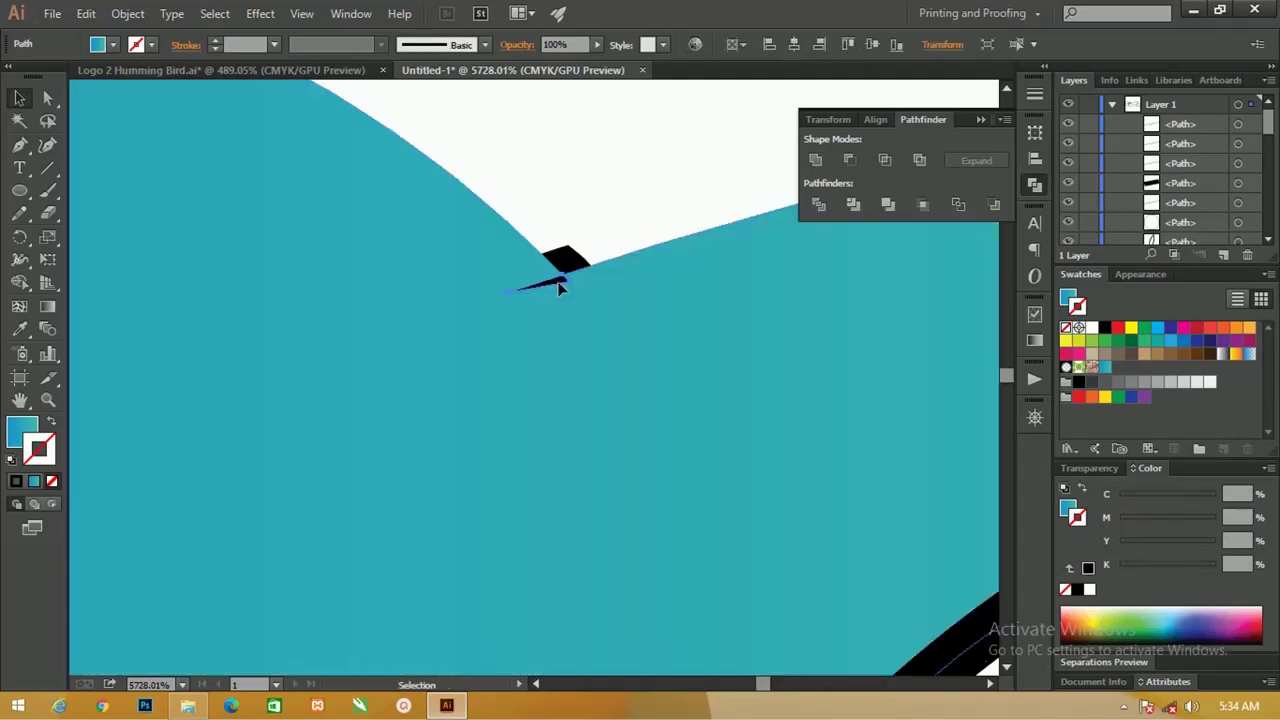
{"action": "left_click", "coordinate": [567, 254]}
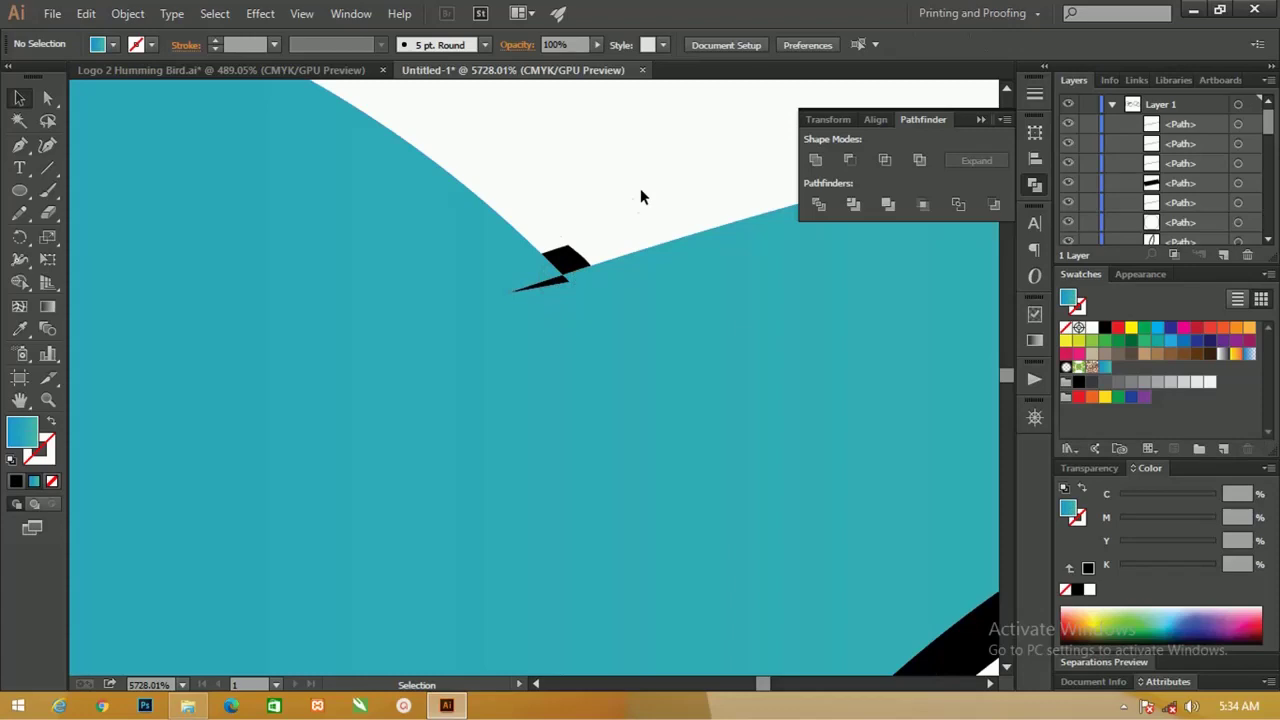
Marquee the notch shapes and merge the black slivers into the teal body with Shape Builder.
{"action": "left_click_drag", "start_coordinate": [540, 183], "coordinate": [584, 371]}
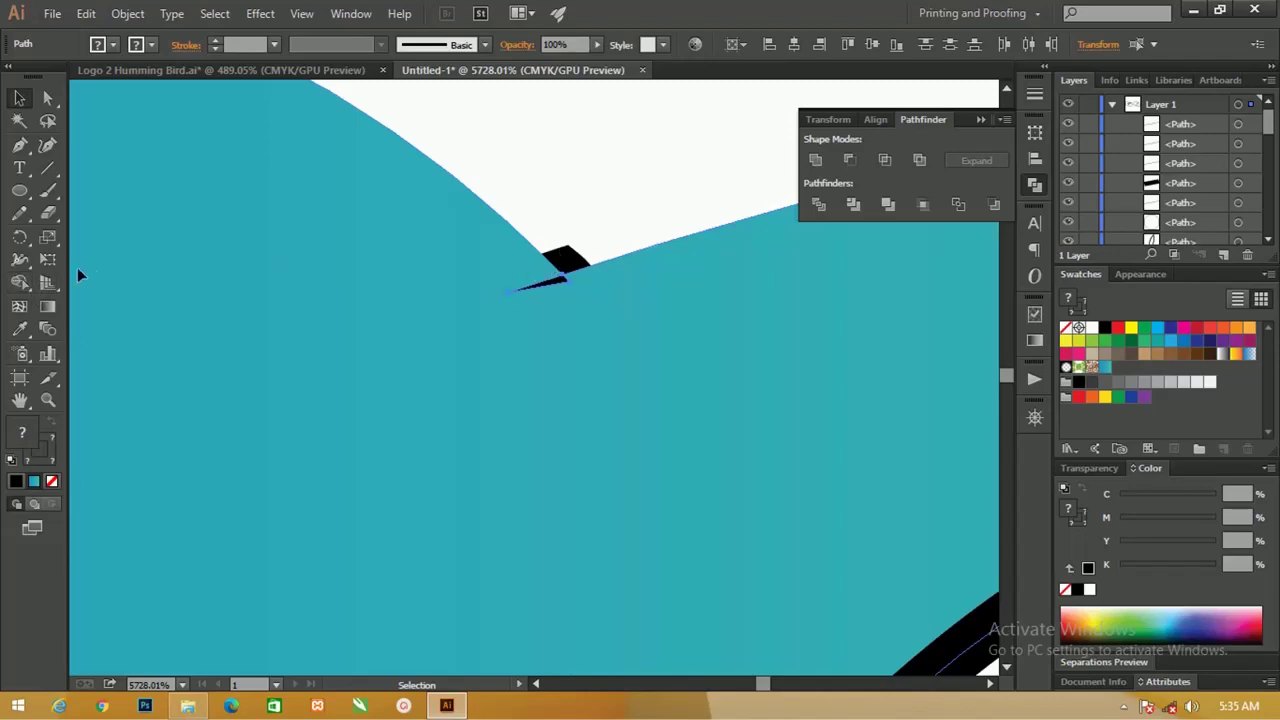
{"action": "left_click", "coordinate": [19, 283]}
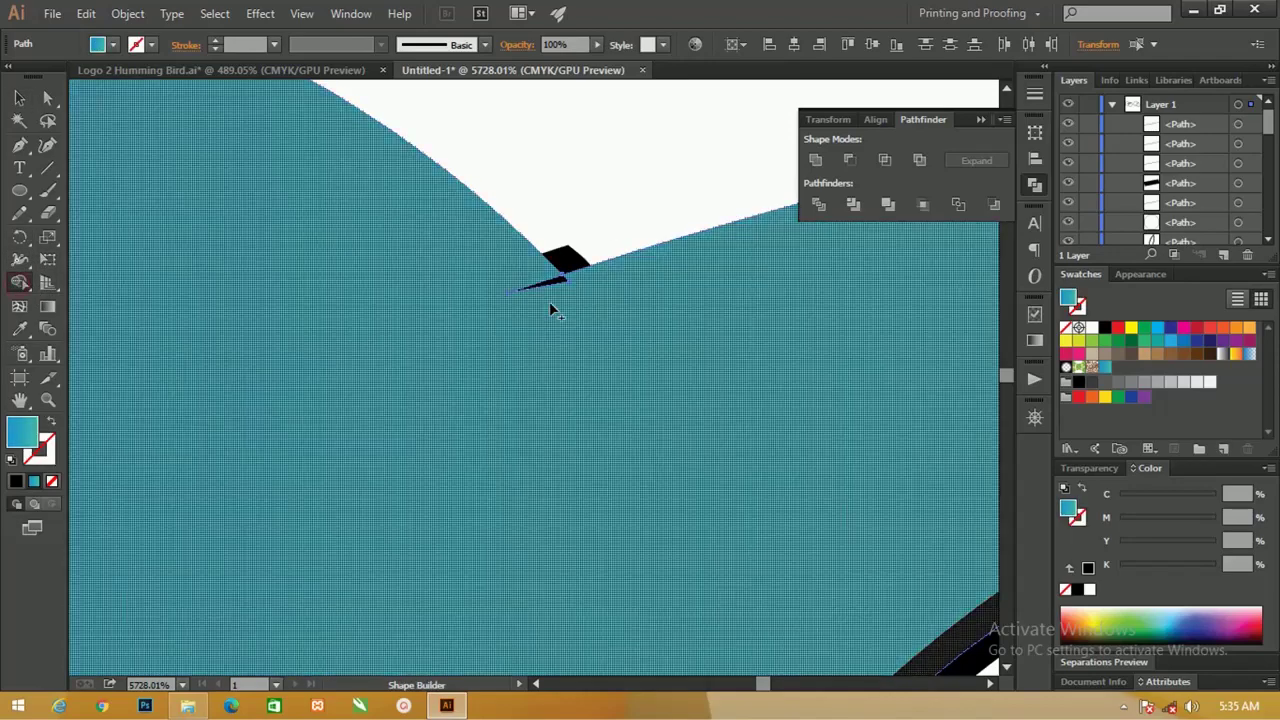
{"action": "left_click", "coordinate": [543, 285]}
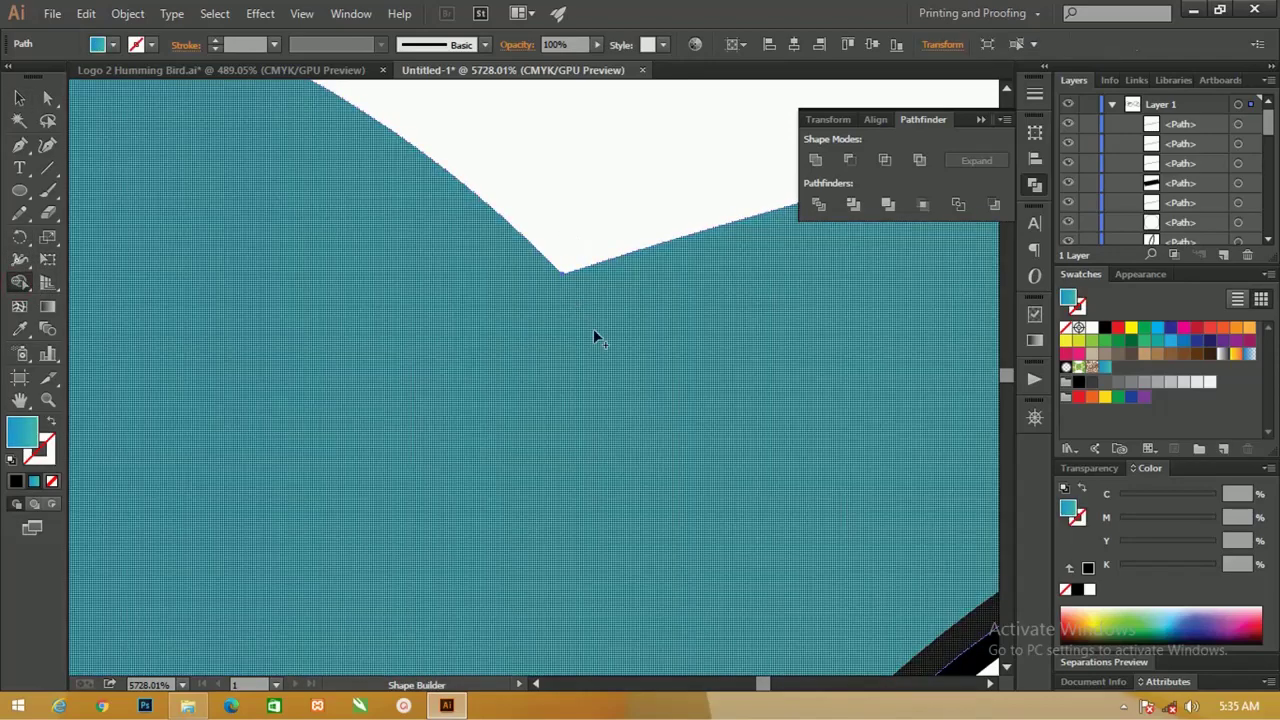
{"action": "key", "text": "ctrl+minus"}
{"action": "key", "text": "ctrl+minus"}
{"action": "key", "text": "ctrl+minus"}
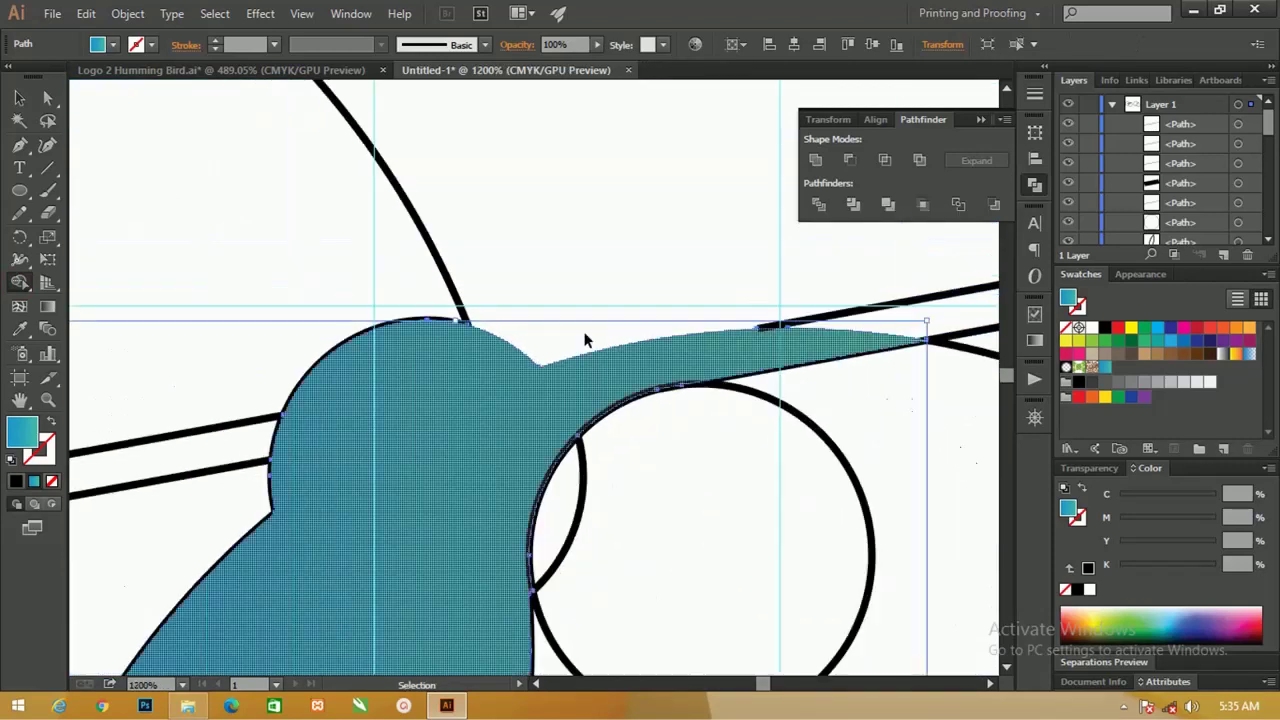
Zoom out to 200% and lower the upper beak line closer to the beak.
{"action": "key", "text": "ctrl+minus"}
{"action": "key", "text": "ctrl+minus"}
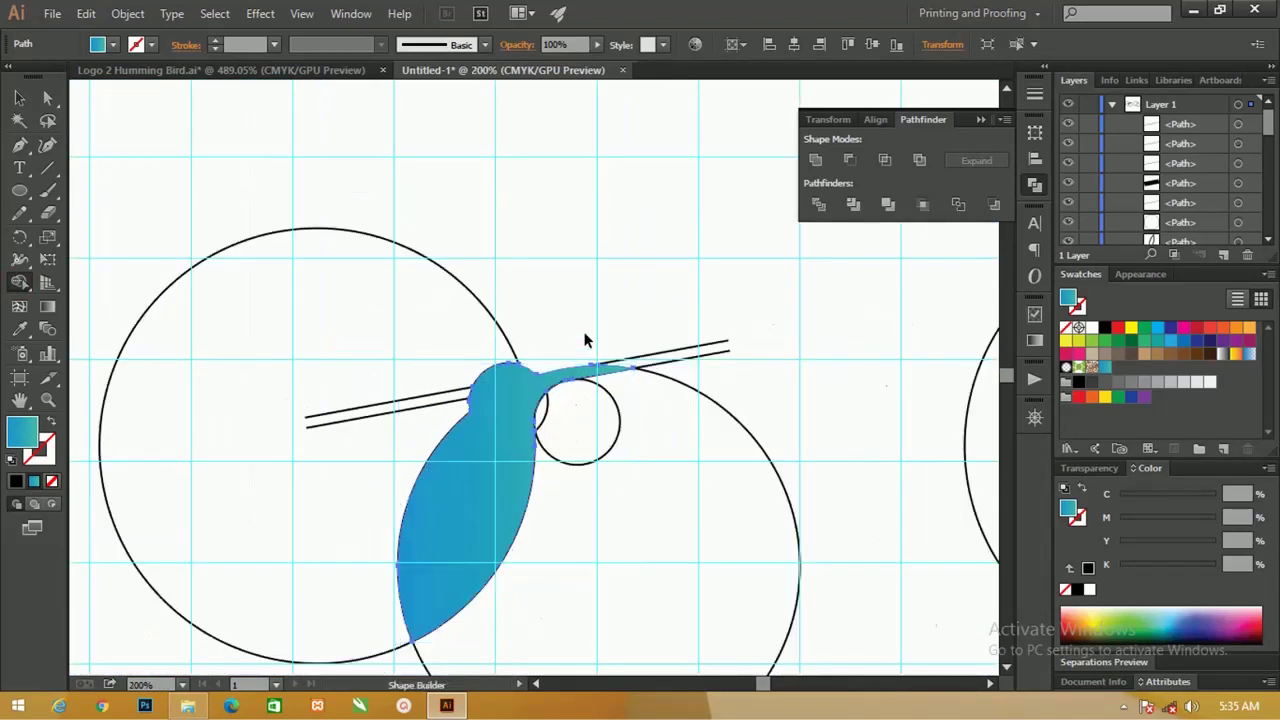
{"action": "scroll", "coordinate": [587, 340], "scroll_direction": "down", "scroll_amount": 2}
{"action": "scroll", "coordinate": [563, 415], "scroll_direction": "down", "scroll_amount": 2}
{"action": "scroll", "coordinate": [560, 410], "scroll_direction": "down", "scroll_amount": 1}
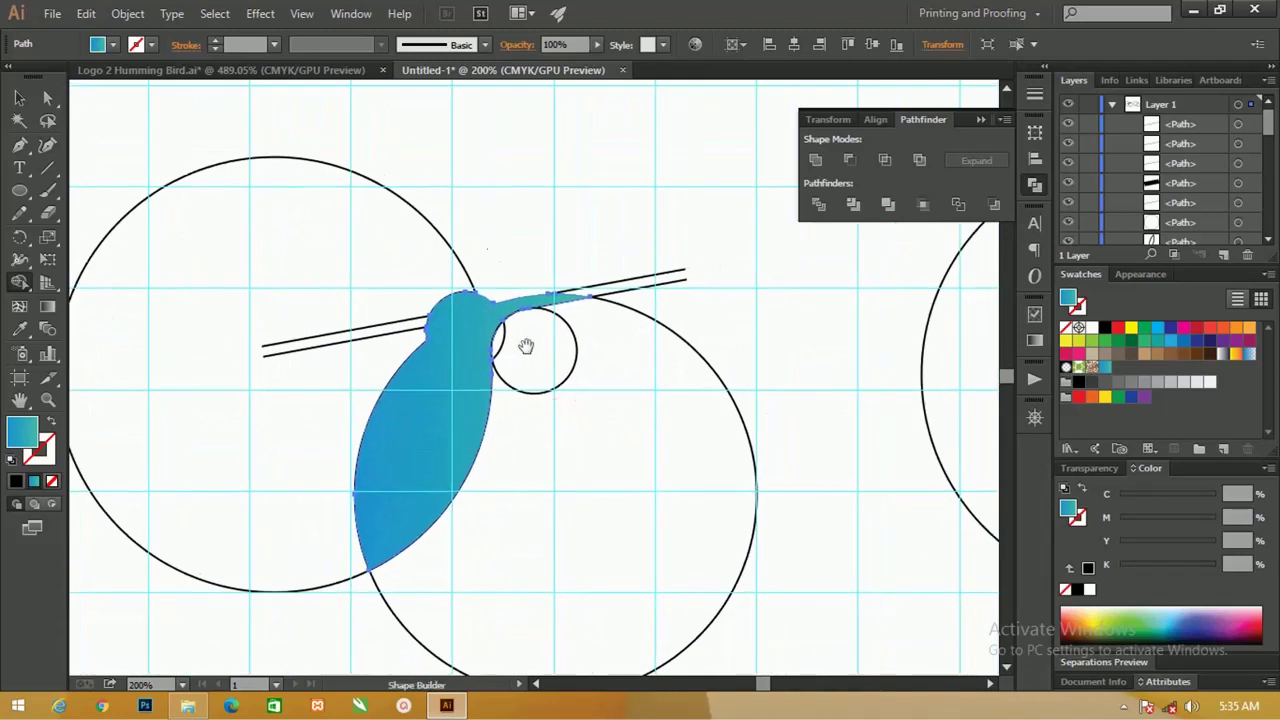
{"action": "left_click", "coordinate": [18, 97]}
{"action": "left_click", "coordinate": [412, 338]}
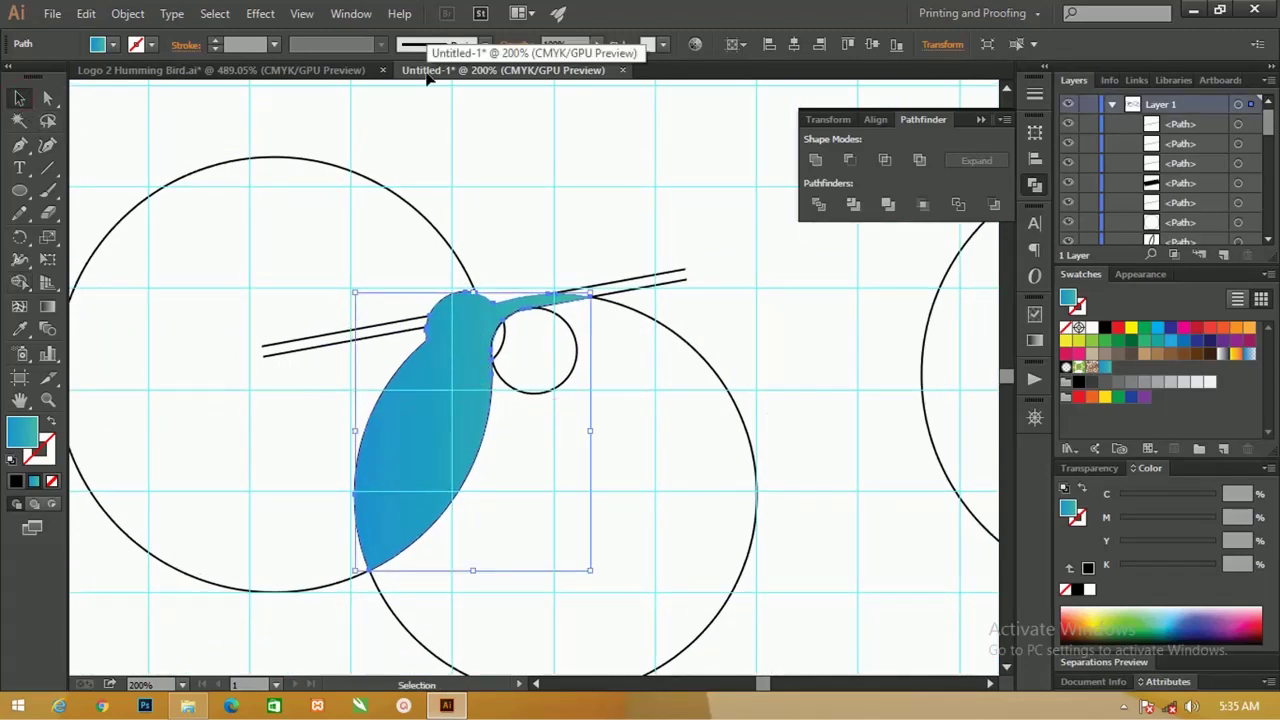
{"action": "left_click", "coordinate": [679, 272]}
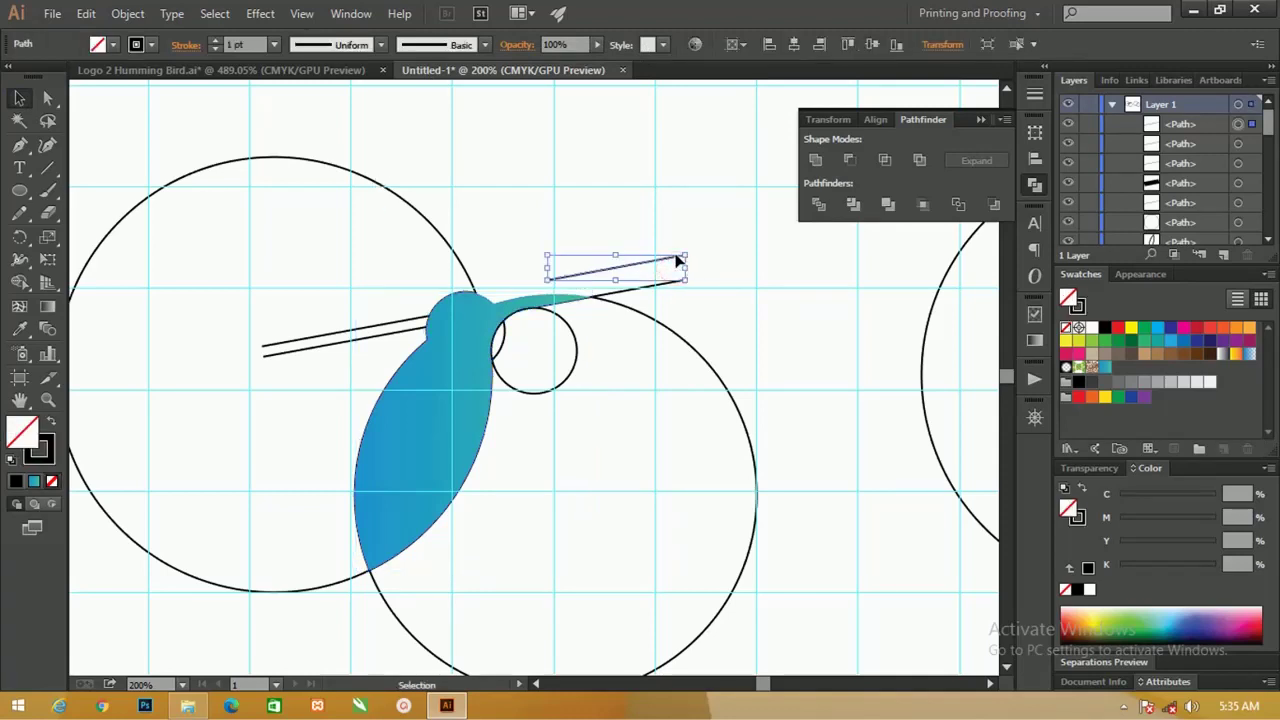
{"action": "left_click_drag", "start_coordinate": [671, 260], "coordinate": [671, 272]}
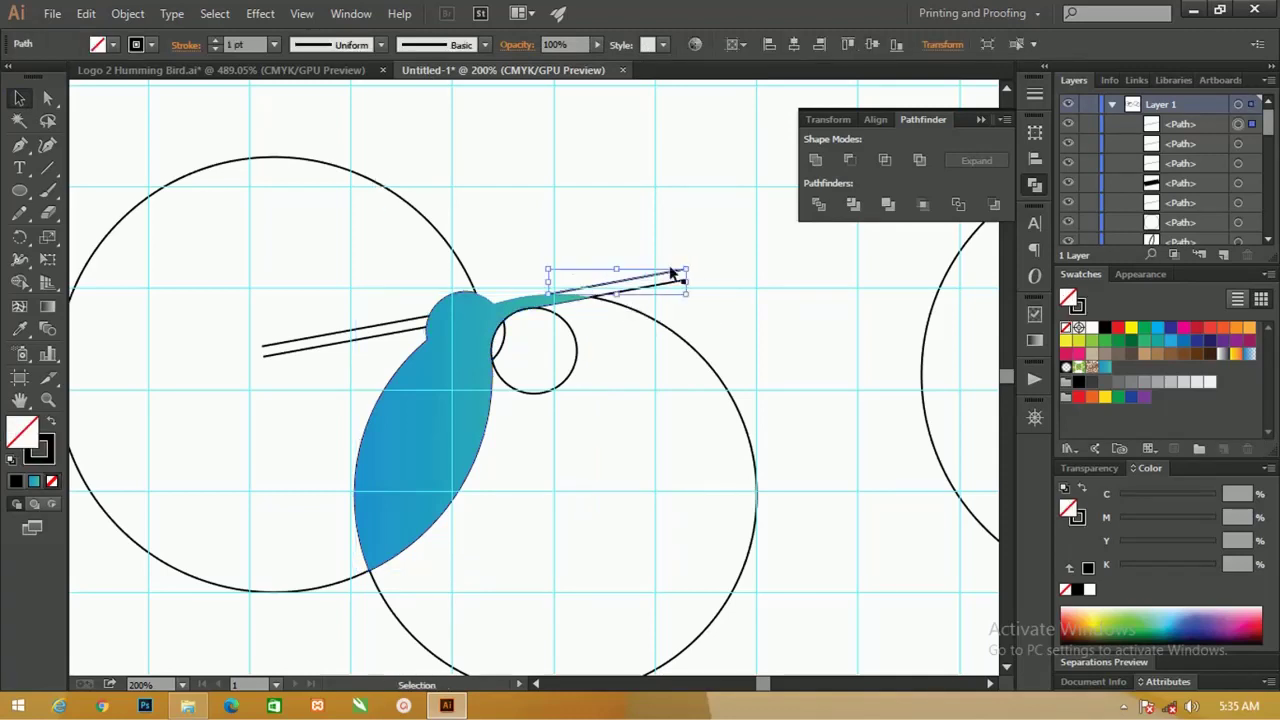
Select the beak lines on both sides together and recentre the view.
{"action": "left_click", "coordinate": [300, 344]}
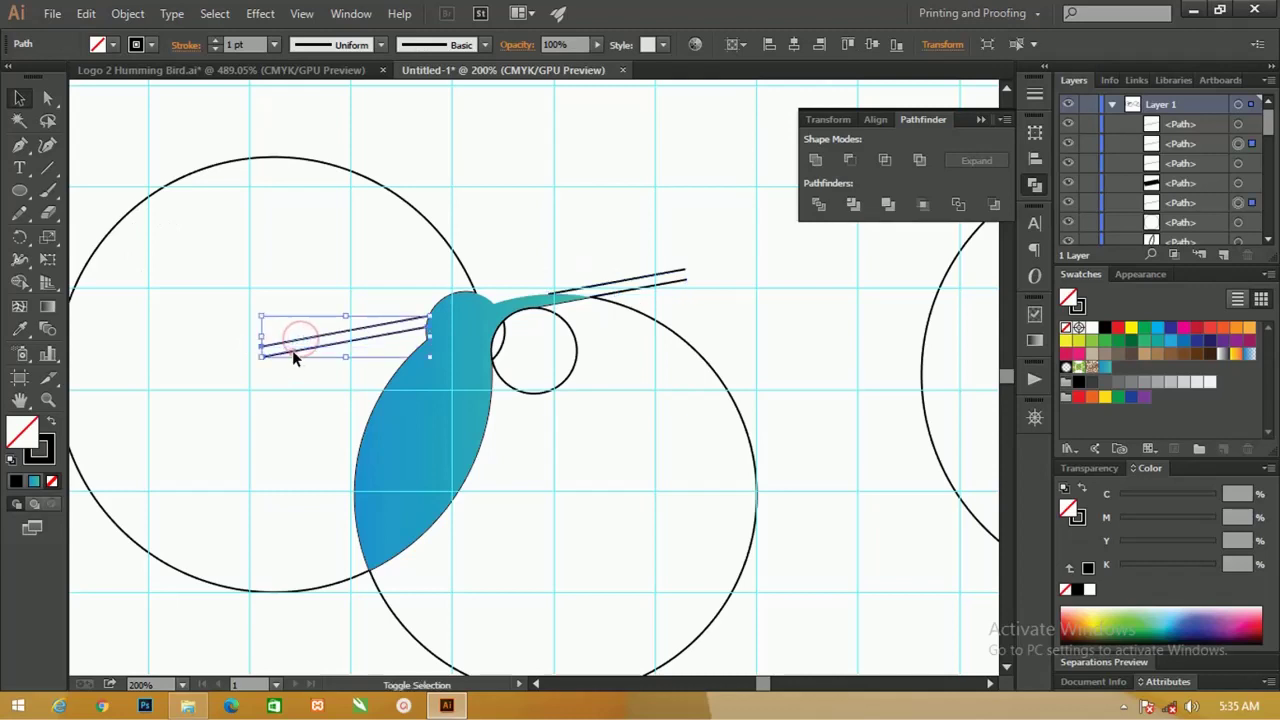
{"action": "left_click", "coordinate": [682, 281], "text": "shift"}
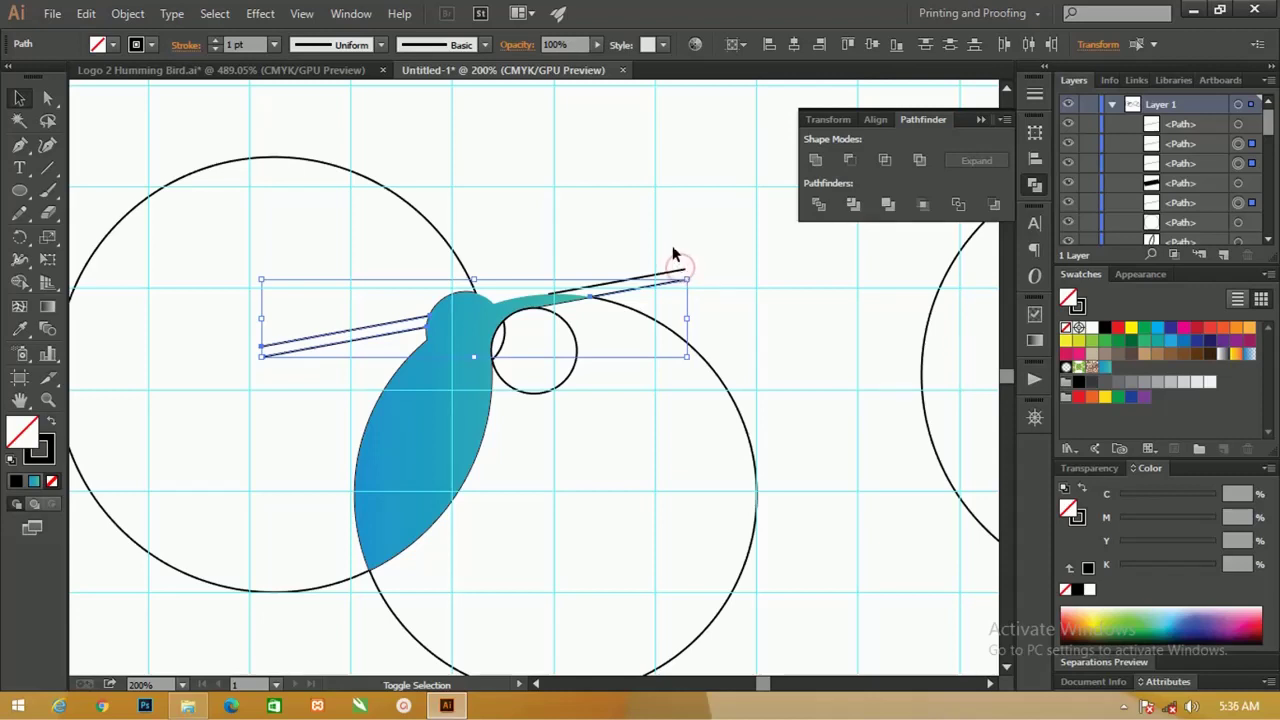
{"action": "mouse_move", "coordinate": [673, 243]}
{"action": "left_mouse_down"}
{"action": "mouse_move", "coordinate": [695, 277]}
{"action": "mouse_move", "coordinate": [940, 207]}
{"action": "mouse_move", "coordinate": [731, 266]}
{"action": "left_mouse_up"}
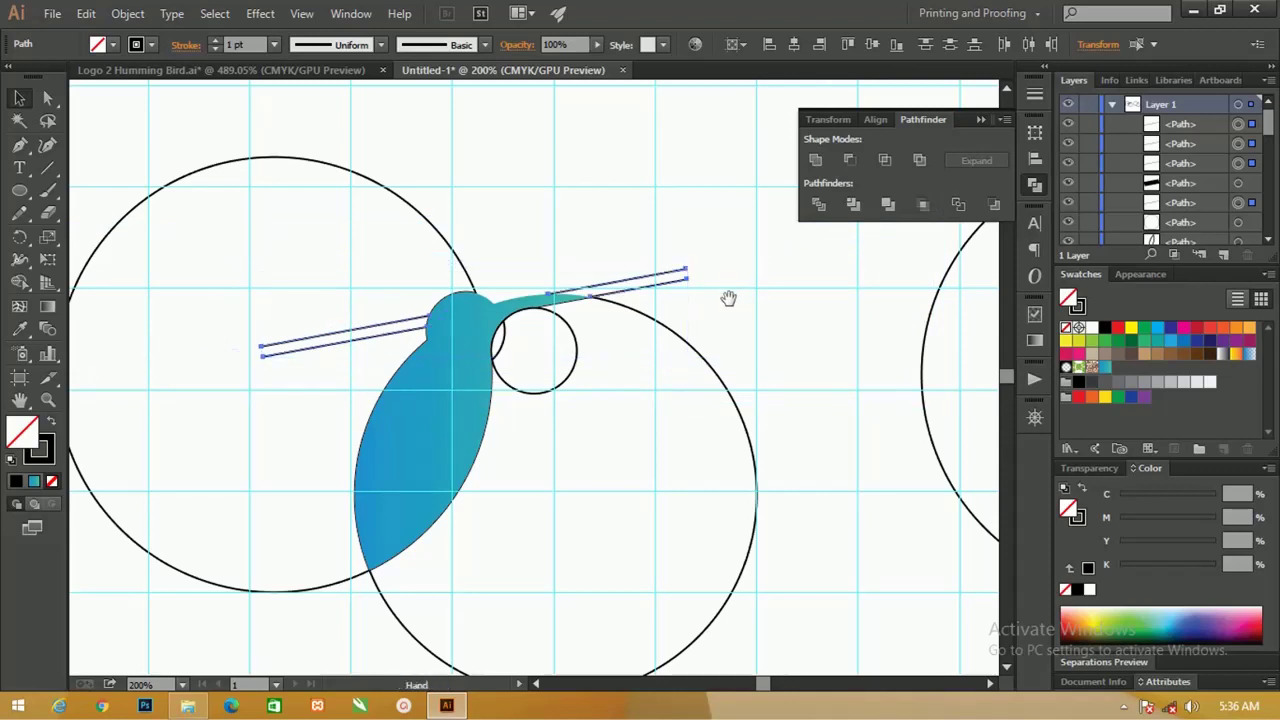
{"action": "left_click_drag", "start_coordinate": [729, 298], "coordinate": [723, 260]}
{"action": "left_click", "coordinate": [47, 168]}
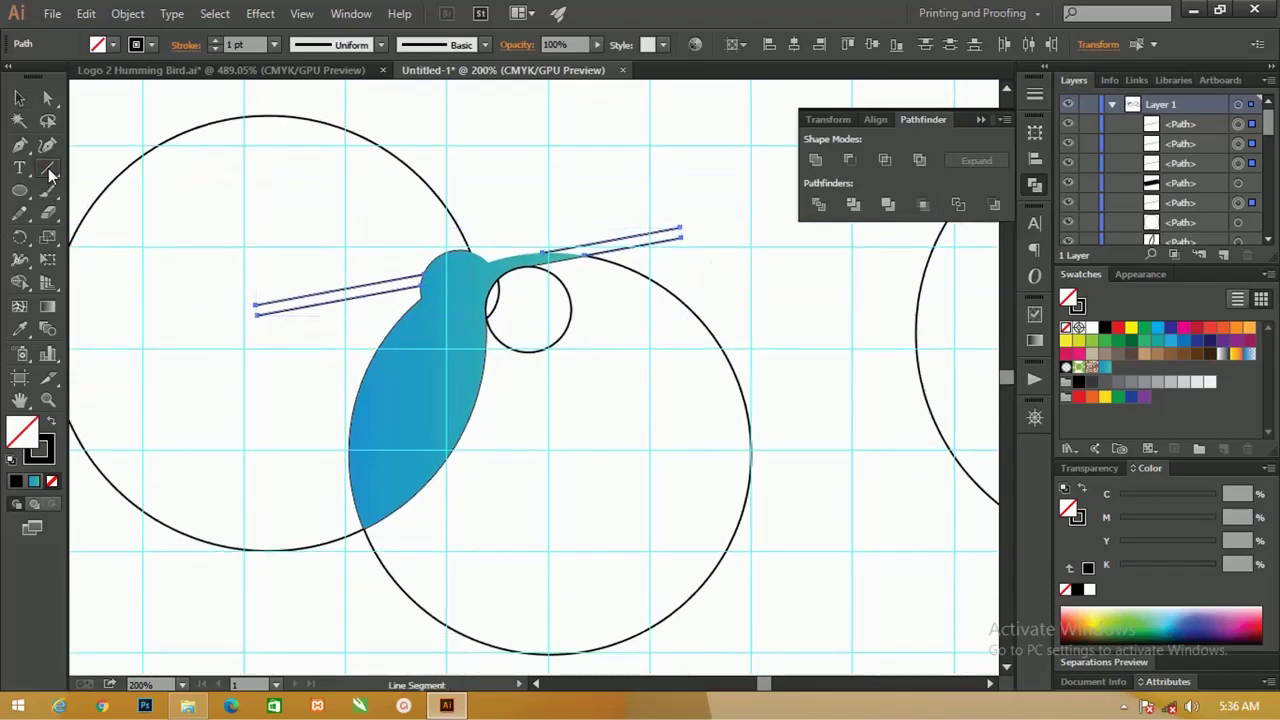
{"action": "left_click", "coordinate": [18, 97]}
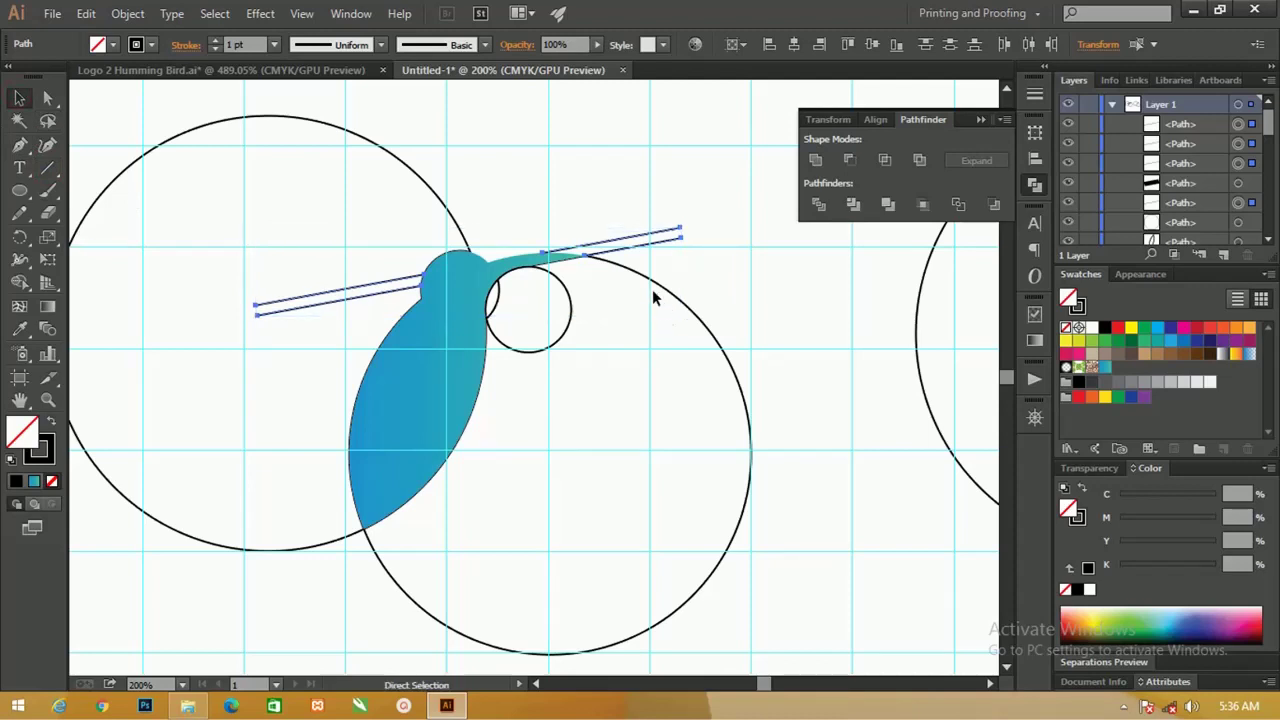
Reflect the selected beak lines vertically and move the mirrored lines downward.
{"action": "key", "text": "v"}
{"action": "right_click", "coordinate": [625, 242]}
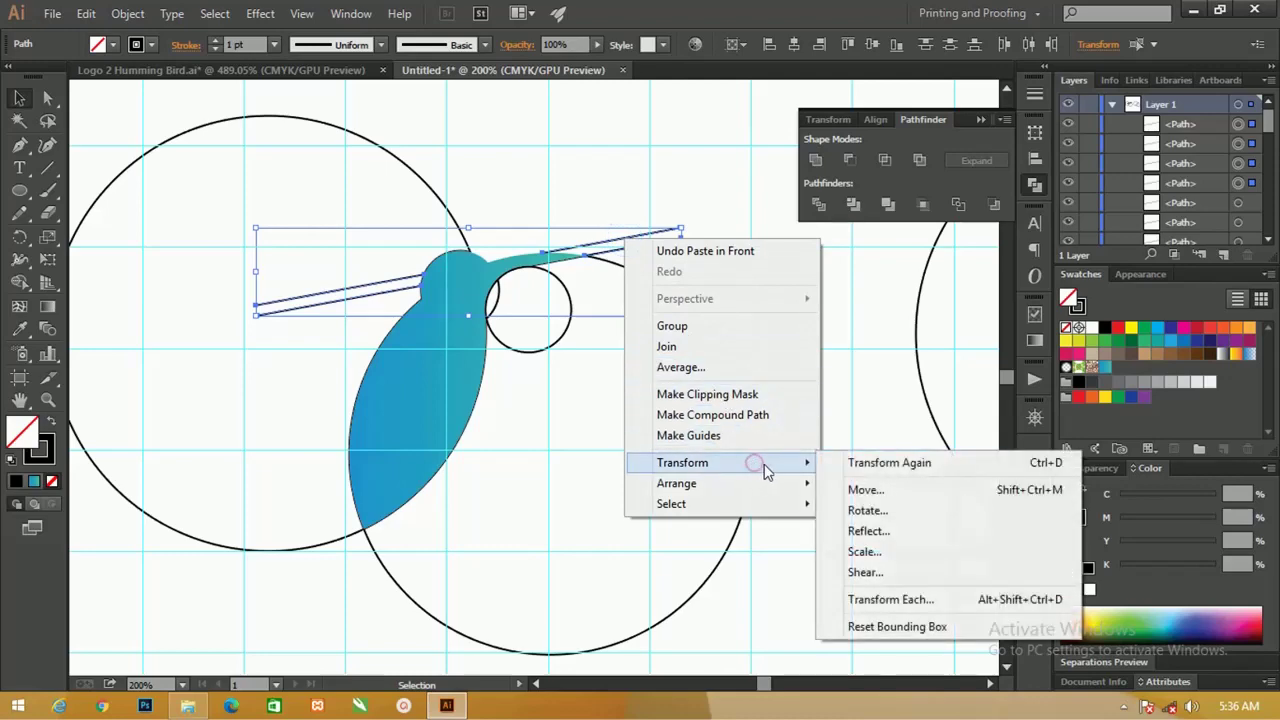
{"action": "left_click", "coordinate": [920, 529]}
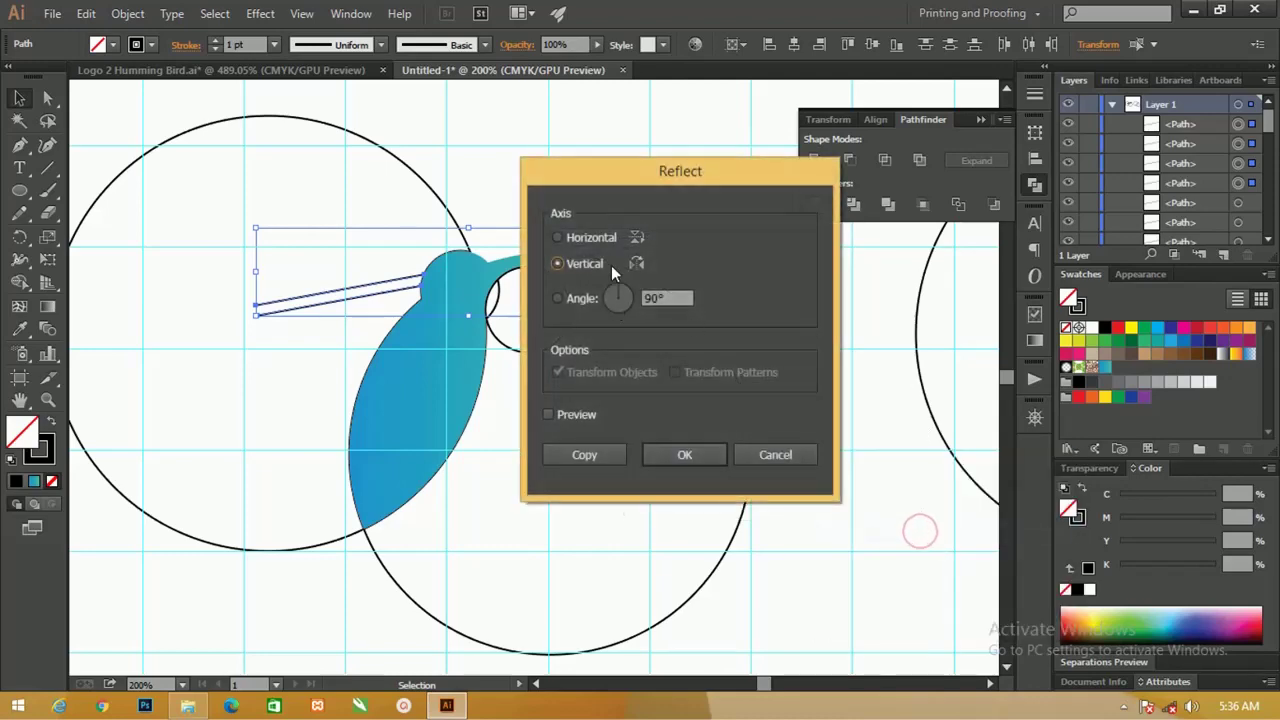
{"action": "left_click_drag", "start_coordinate": [631, 175], "coordinate": [899, 174]}
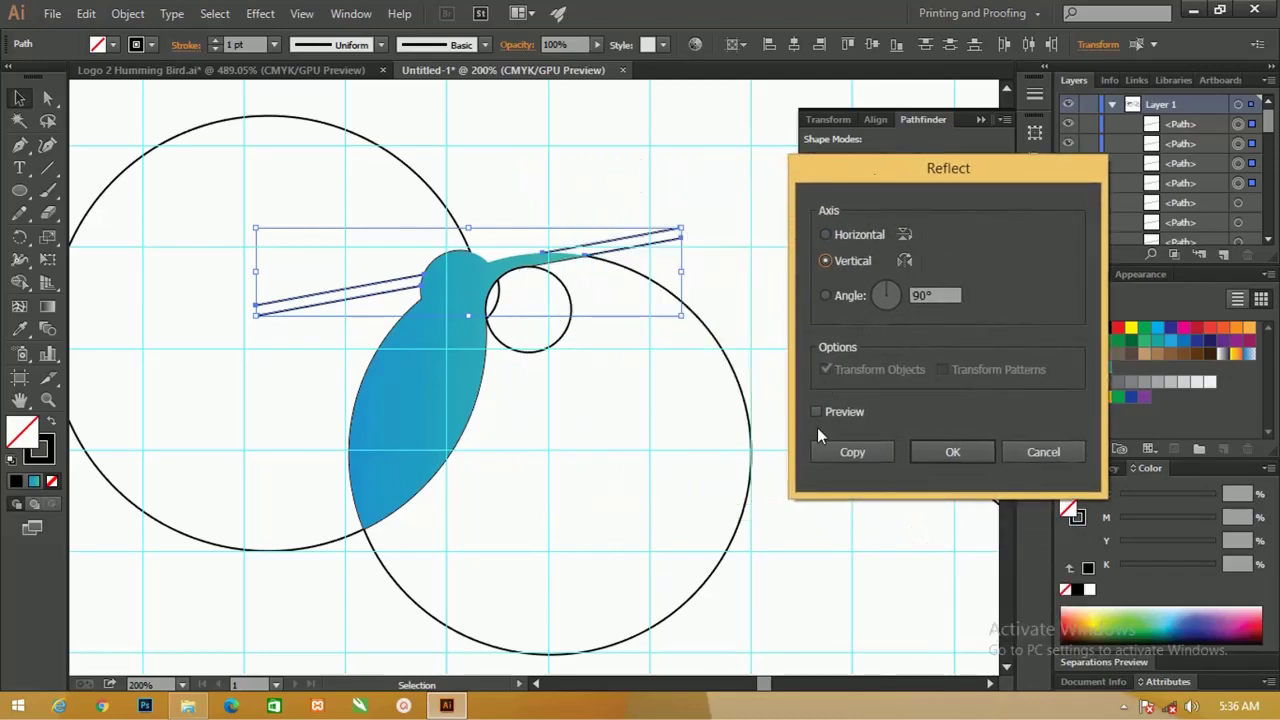
{"action": "left_click", "coordinate": [817, 412]}
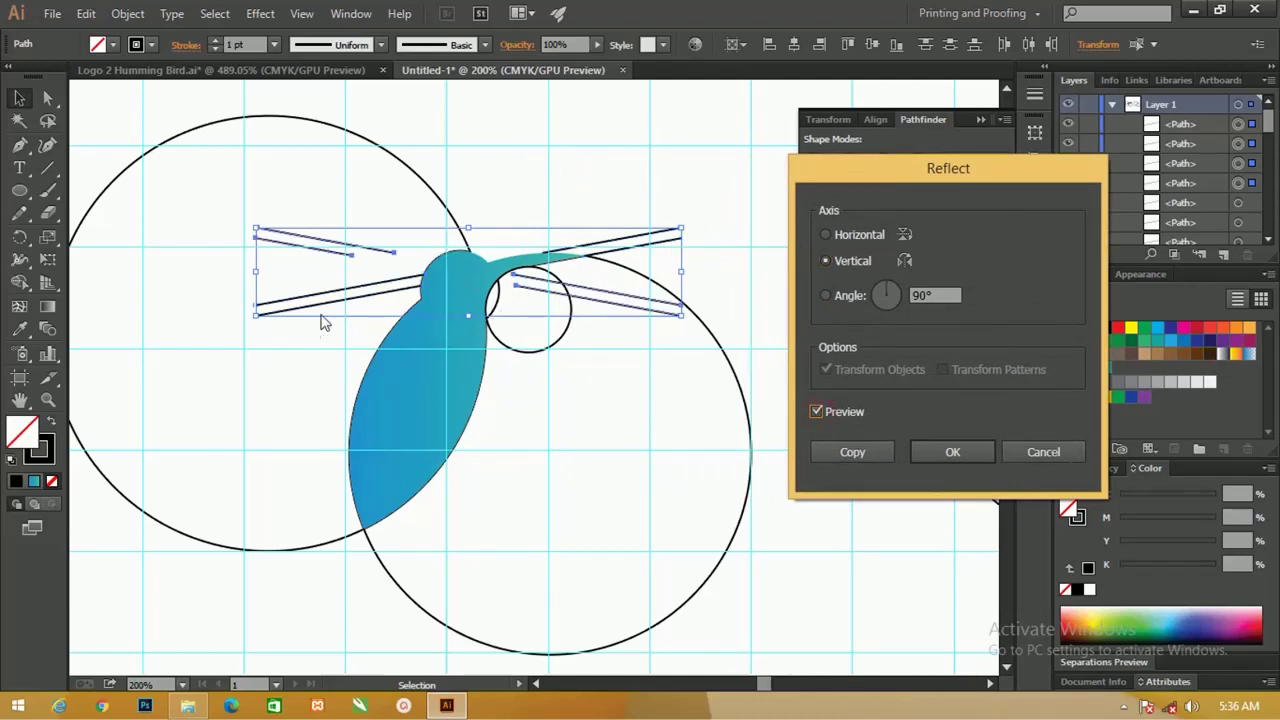
{"action": "left_click", "coordinate": [953, 451]}
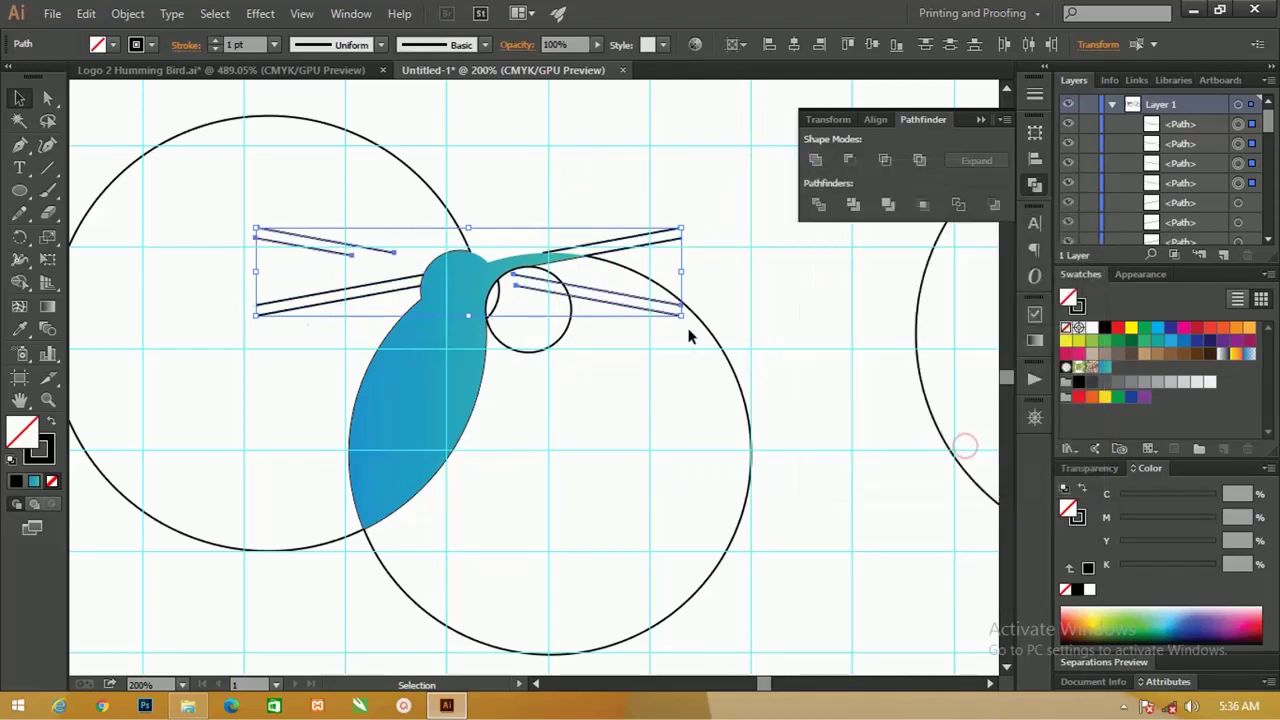
{"action": "left_click_drag", "start_coordinate": [665, 309], "coordinate": [660, 370]}
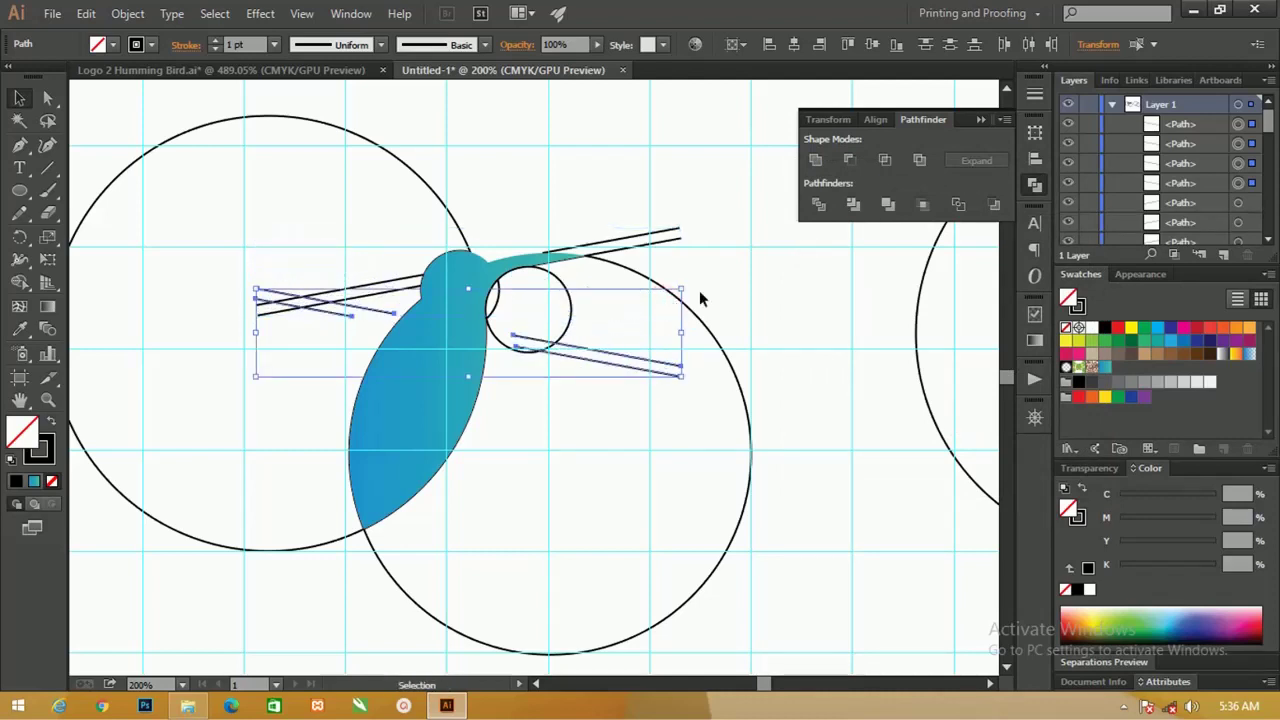
Select the tail and beak line sets and nudge them down slightly.
{"action": "left_click", "coordinate": [679, 234], "text": "shift"}
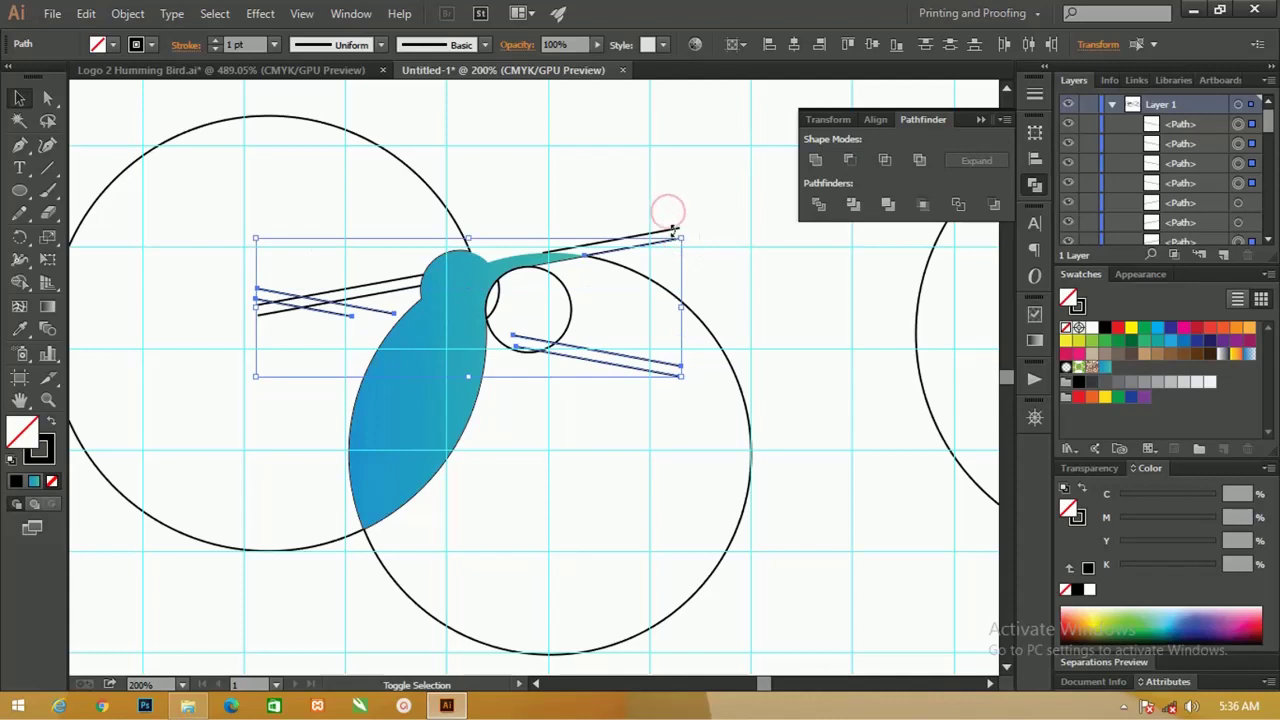
{"action": "left_click", "coordinate": [673, 226]}
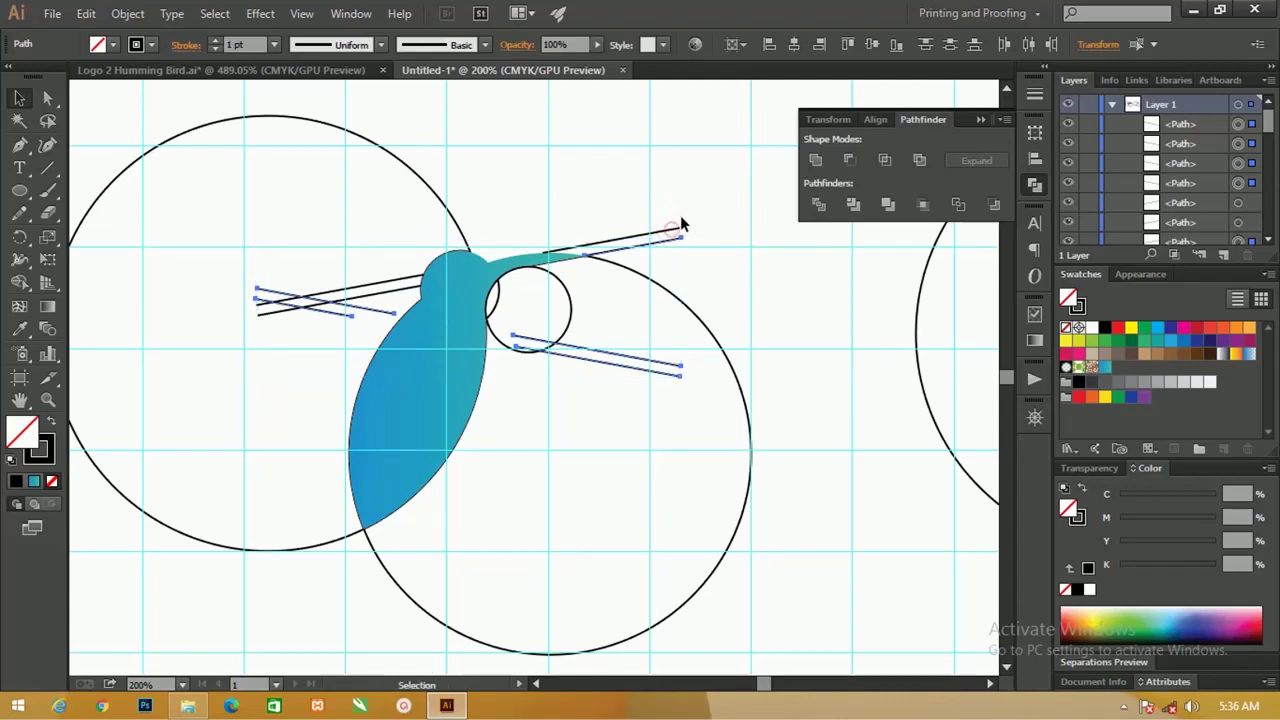
{"action": "left_click", "coordinate": [674, 229]}
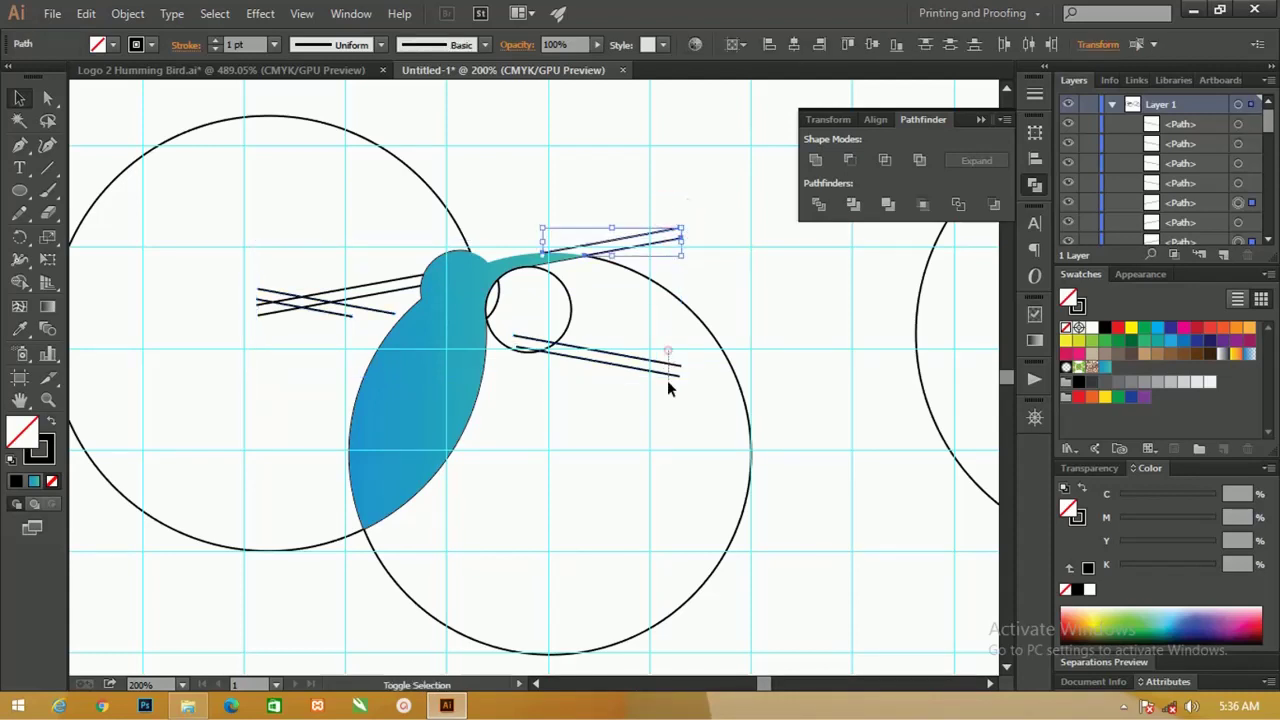
{"action": "left_click_drag", "start_coordinate": [274, 269], "coordinate": [279, 328]}
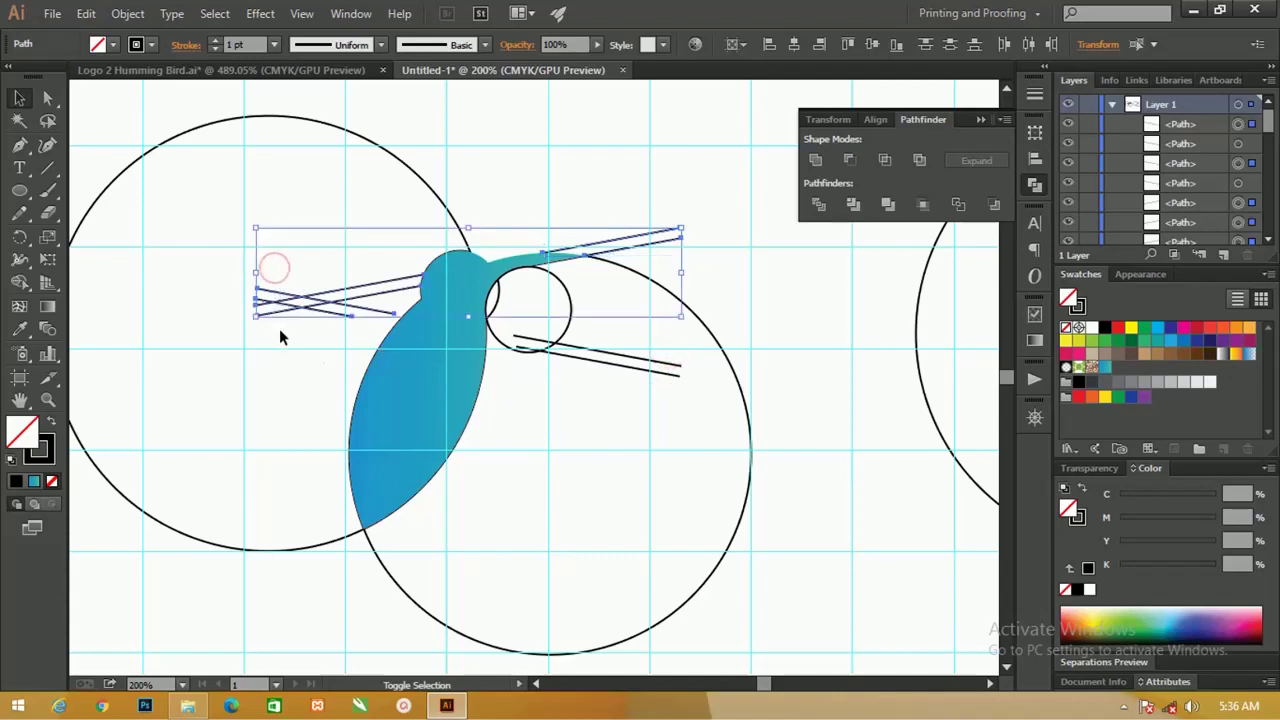
{"action": "mouse_move", "coordinate": [664, 389]}
{"action": "left_mouse_down"}
{"action": "mouse_move", "coordinate": [643, 343]}
{"action": "mouse_move", "coordinate": [616, 364]}
{"action": "mouse_move", "coordinate": [728, 400]}
{"action": "left_mouse_up"}
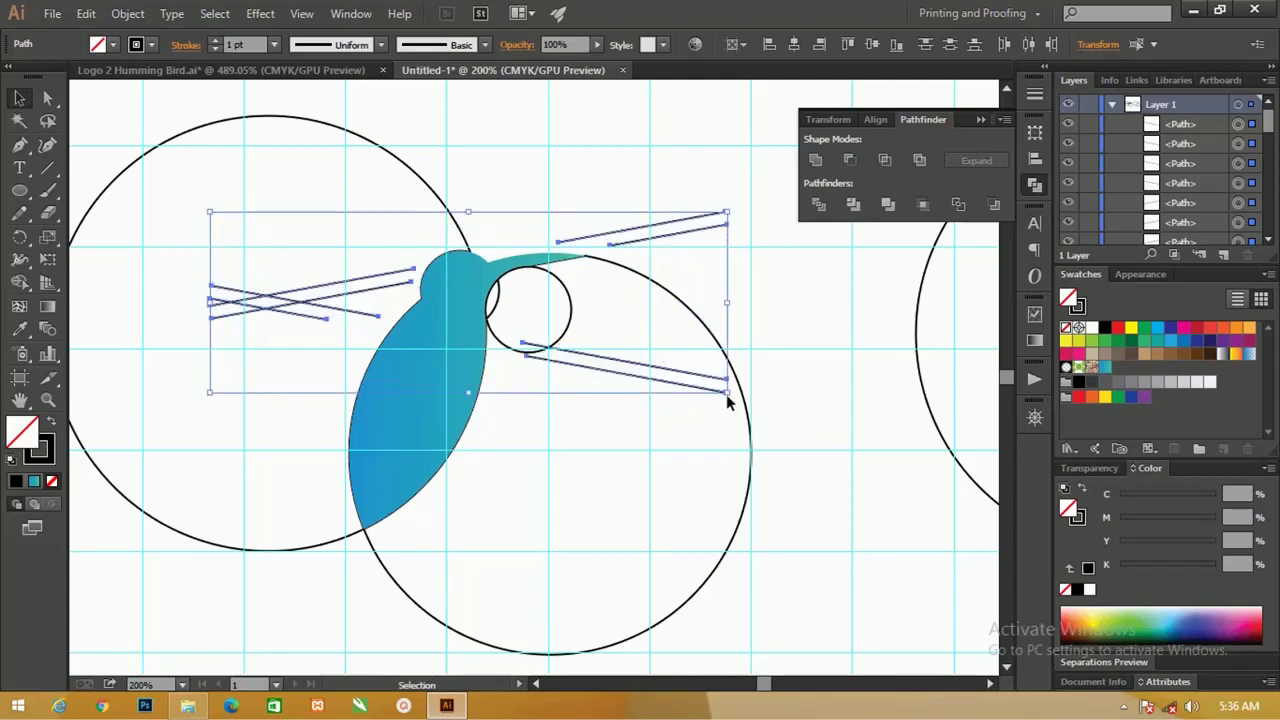
{"action": "key", "text": "Down"}
{"action": "key", "text": "Down"}
{"action": "key", "text": "Down"}
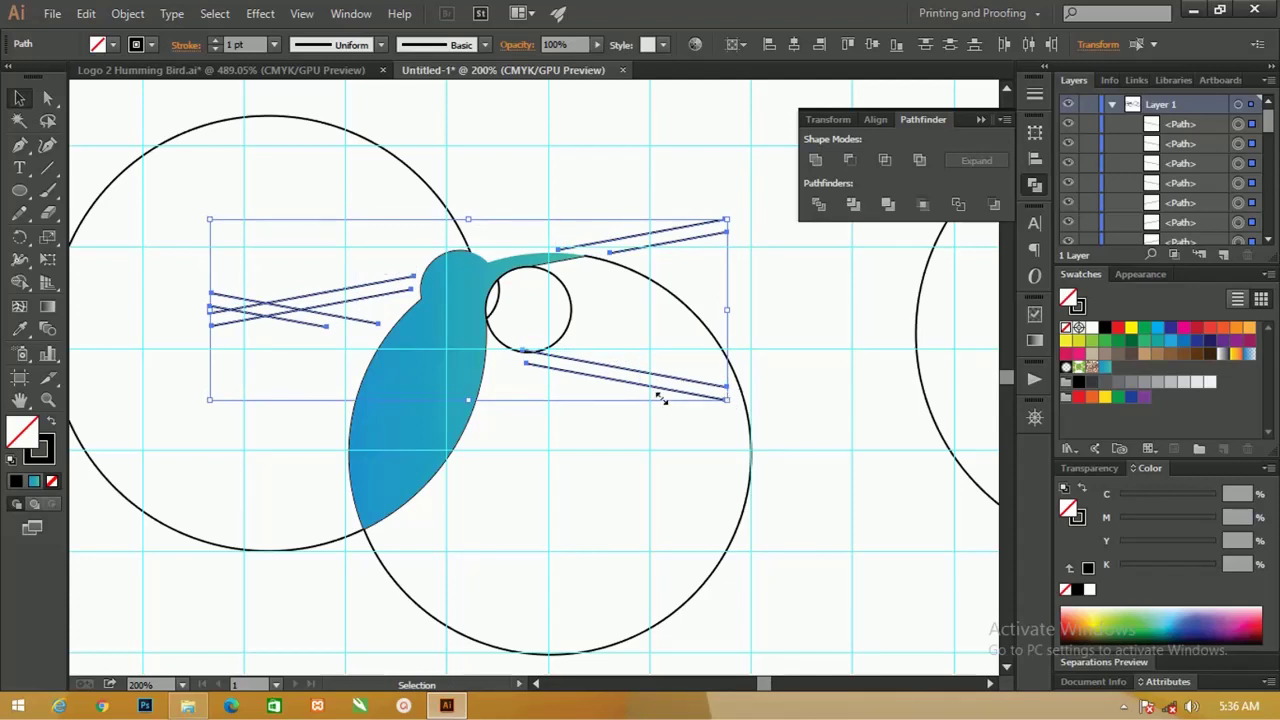
{"action": "left_click", "coordinate": [791, 323]}
{"action": "key", "text": "ctrl+plus"}
{"action": "key", "text": "ctrl+plus"}
{"action": "key", "text": "ctrl+plus"}
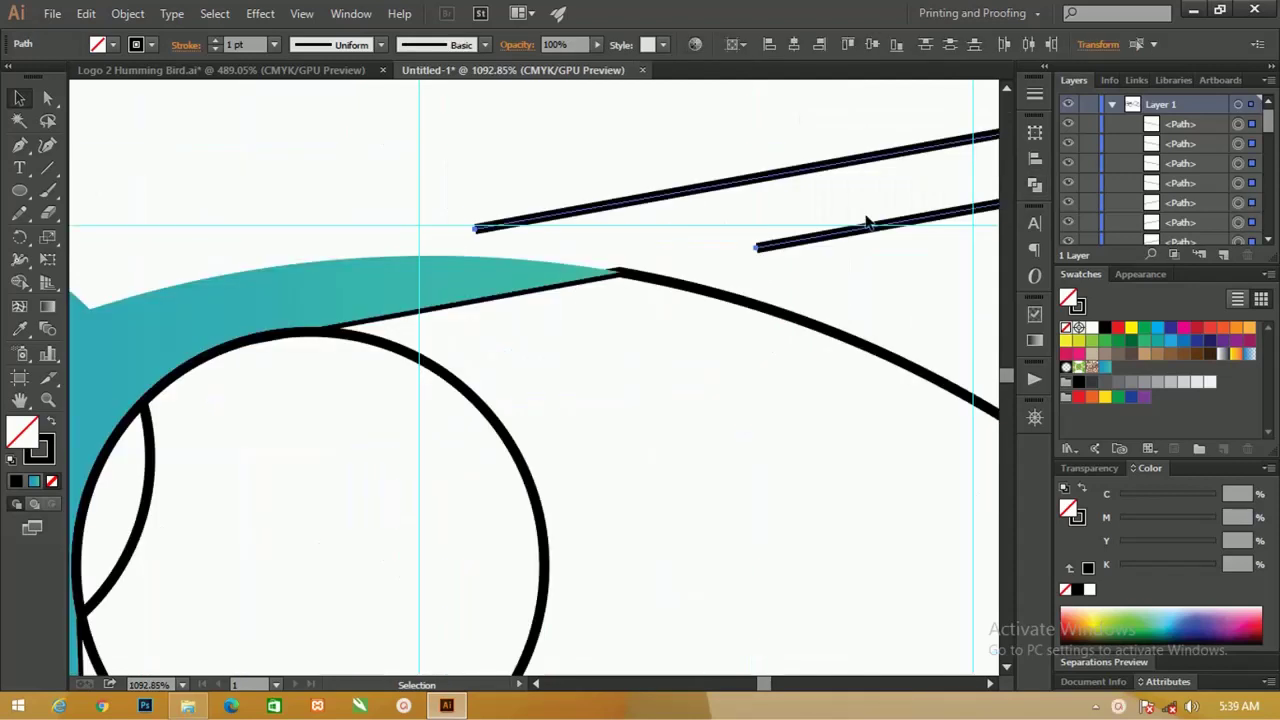
{"action": "key", "text": "ctrl+minus"}
{"action": "key", "text": "ctrl+minus"}
{"action": "key", "text": "ctrl+minus"}
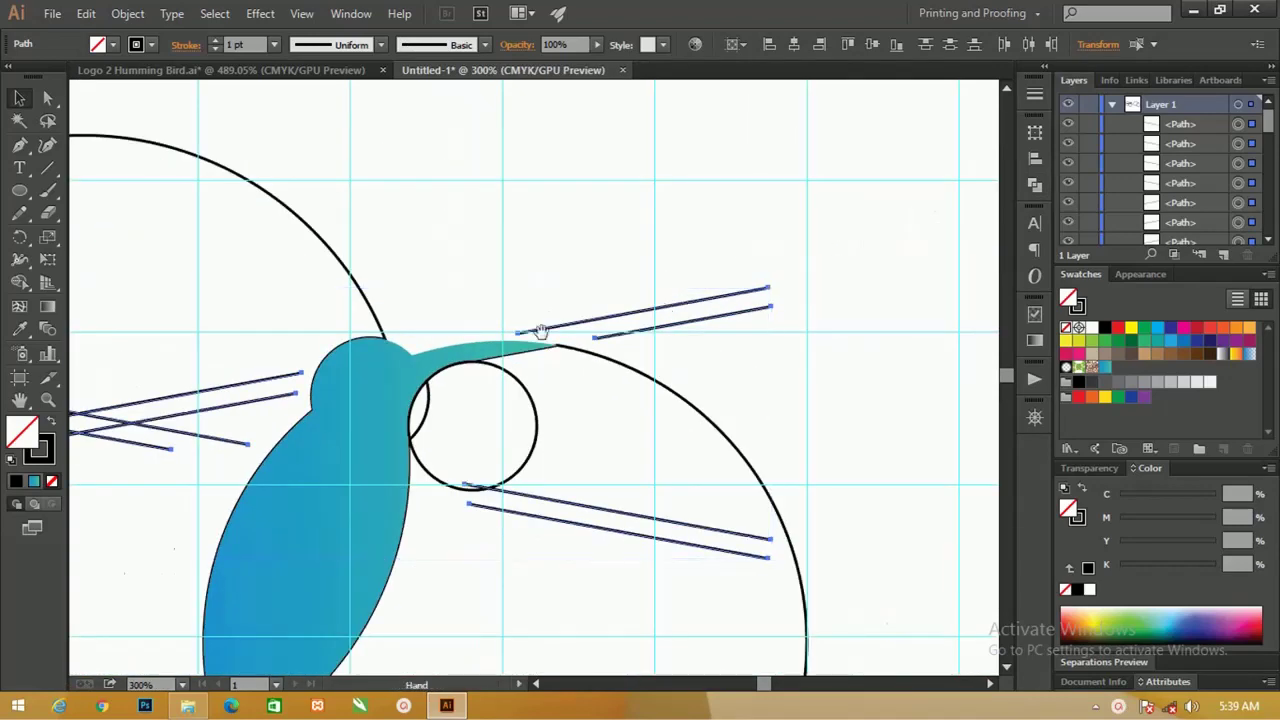
{"action": "key", "text": "ctrl+plus"}
{"action": "left_click_drag", "start_coordinate": [580, 306], "coordinate": [593, 296]}
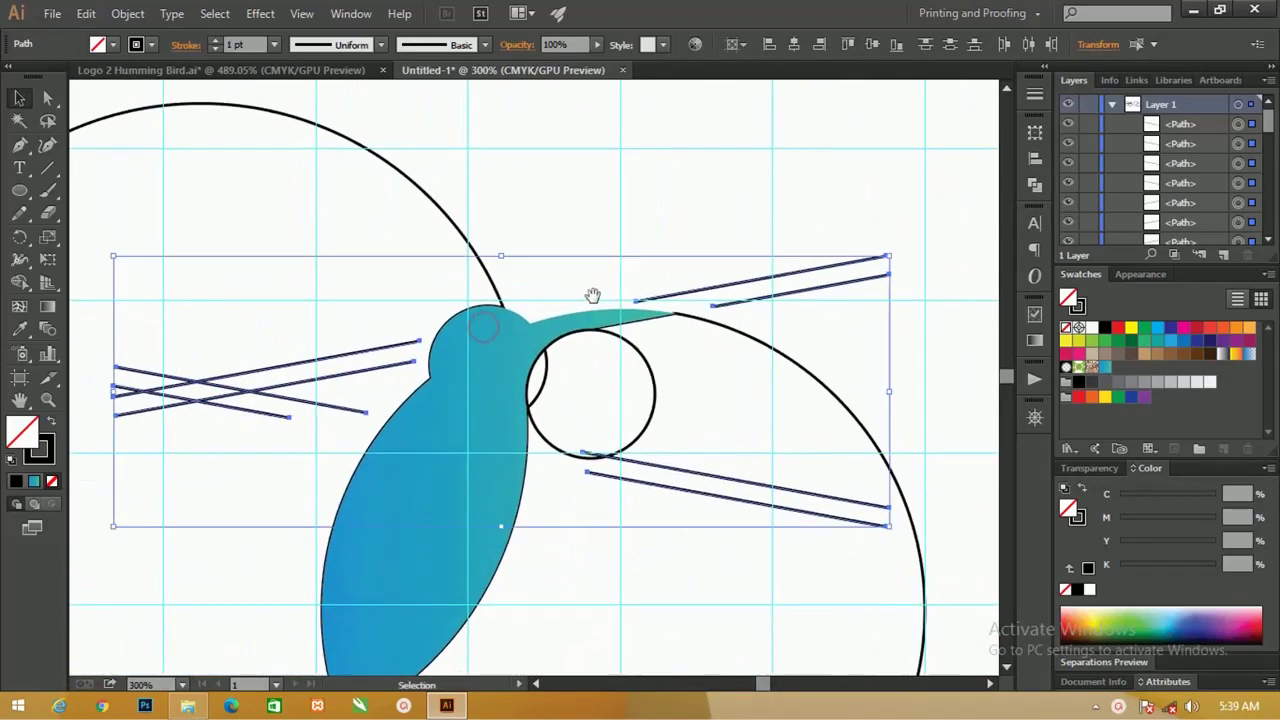
Convert the six lines to guides and draw a long line across the head and beak.
{"action": "right_click", "coordinate": [741, 288]}
{"action": "left_click", "coordinate": [826, 477]}
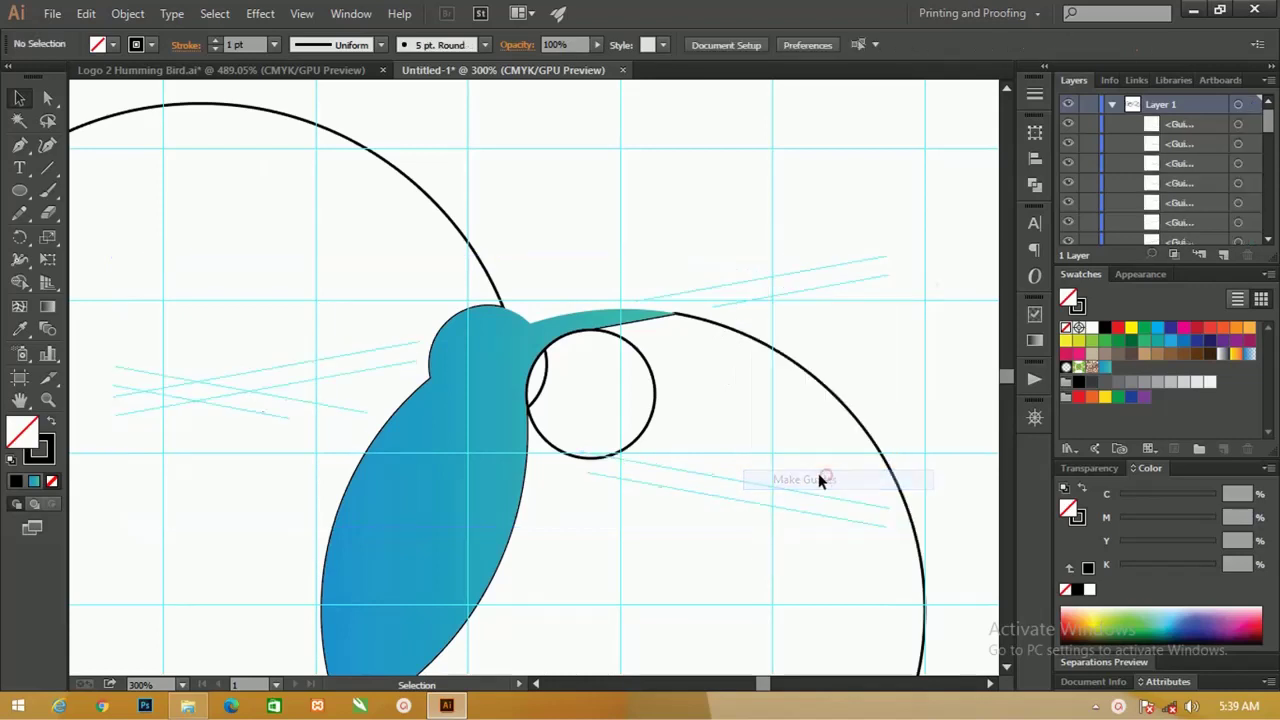
{"action": "left_click", "coordinate": [46, 172]}
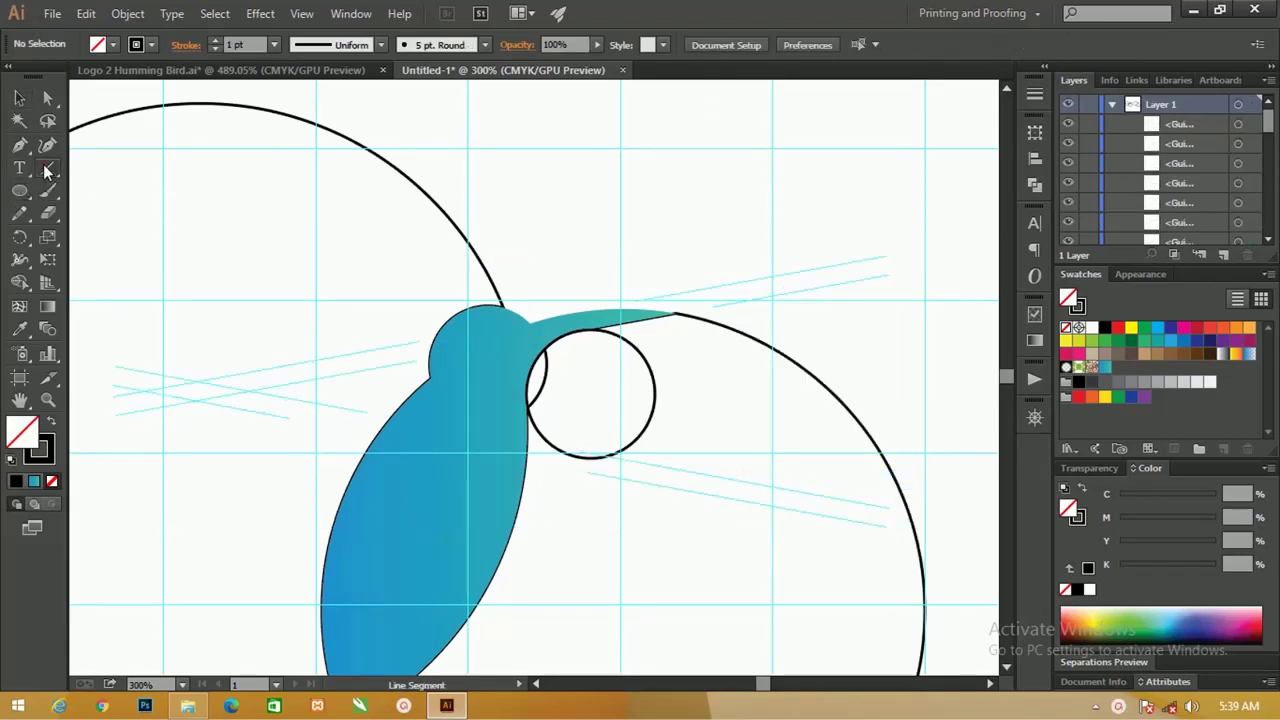
{"action": "mouse_move", "coordinate": [945, 222]}
{"action": "left_mouse_down"}
{"action": "mouse_move", "coordinate": [128, 413]}
{"action": "mouse_move", "coordinate": [153, 400]}
{"action": "left_mouse_up"}
{"action": "scroll", "coordinate": [640, 300], "scroll_direction": "right", "scroll_amount": 5}
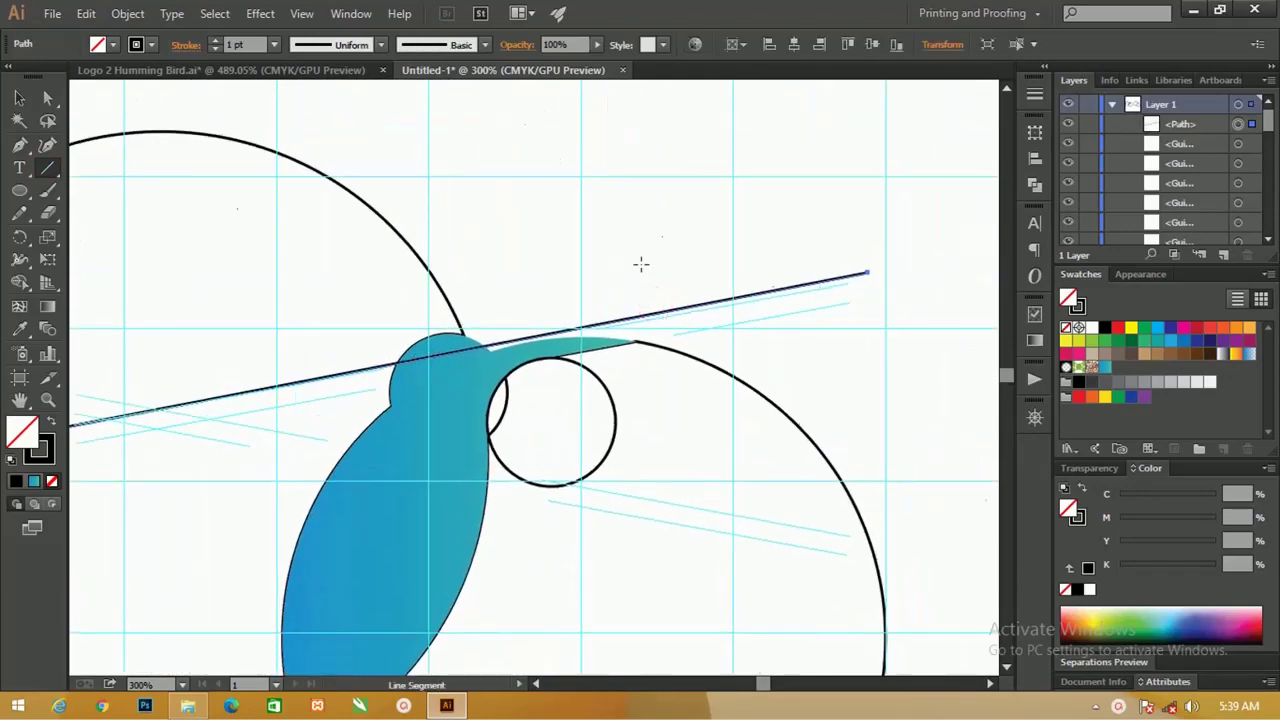
Reposition the long line's right endpoint along the beak.
{"action": "double_click", "coordinate": [45, 93]}
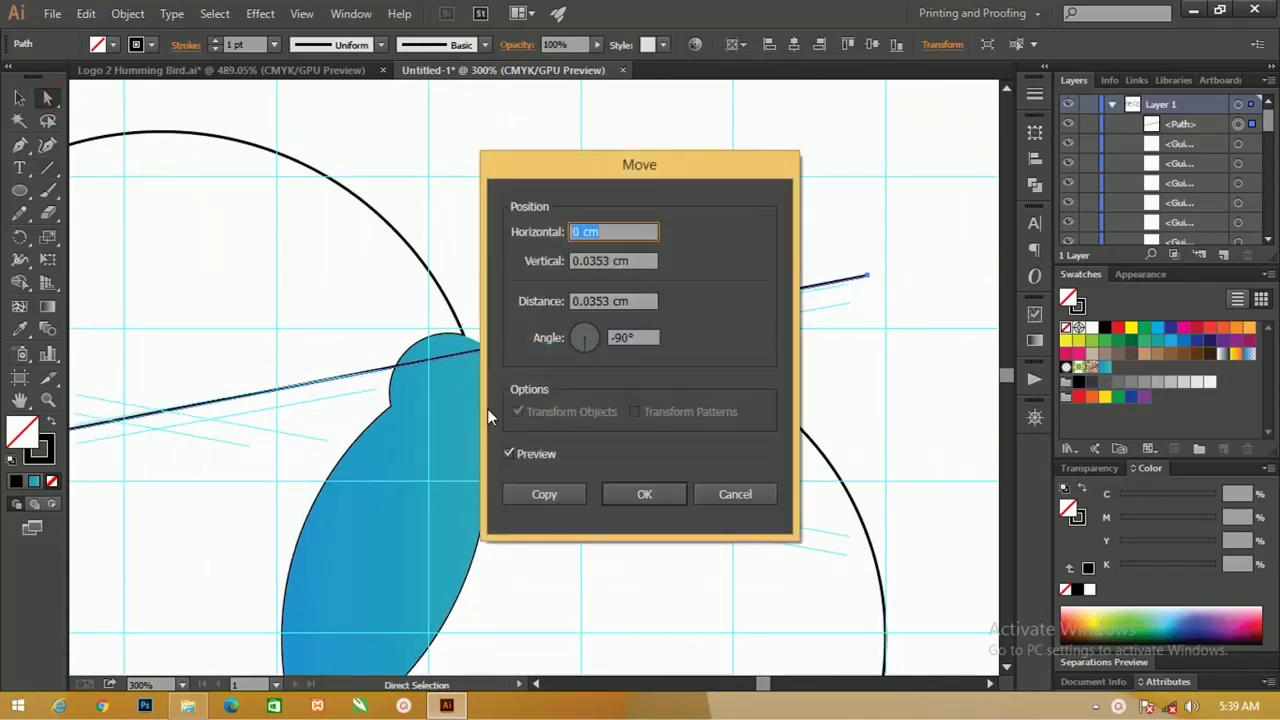
{"action": "left_click", "coordinate": [731, 494]}
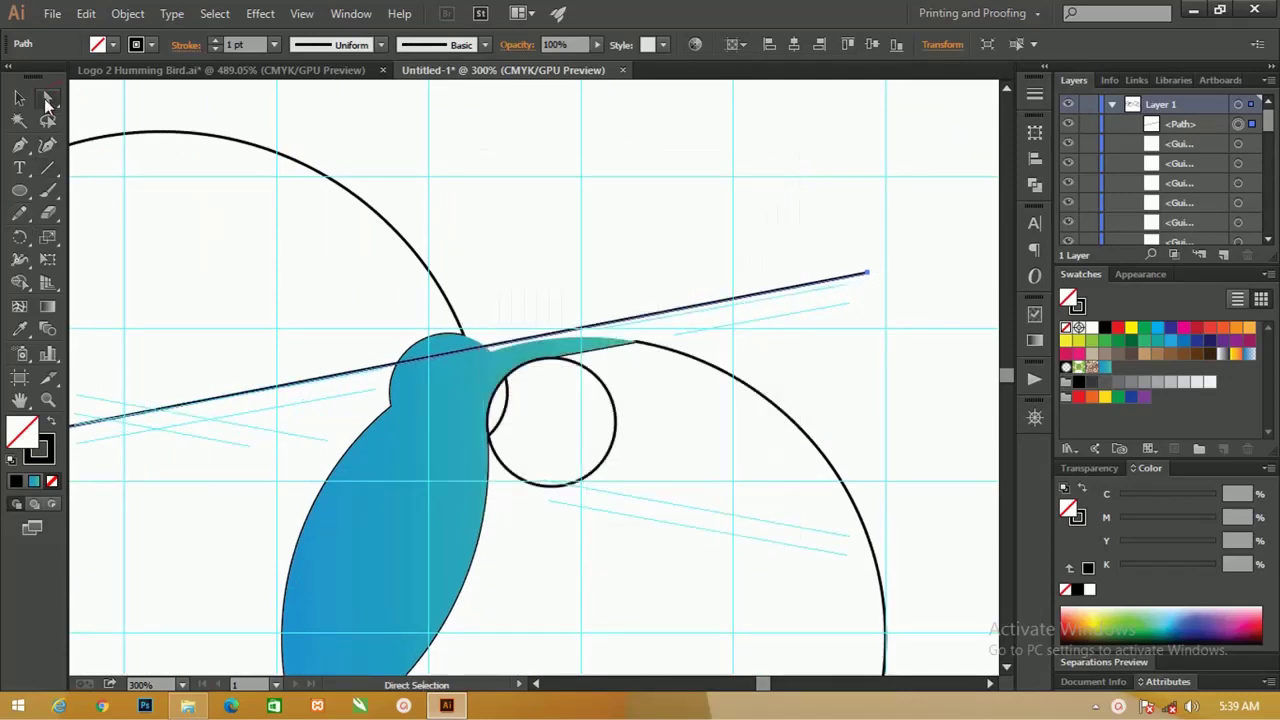
{"action": "left_click_drag", "start_coordinate": [866, 277], "coordinate": [918, 273]}
{"action": "scroll", "coordinate": [480, 345], "scroll_direction": "left", "scroll_amount": 5}
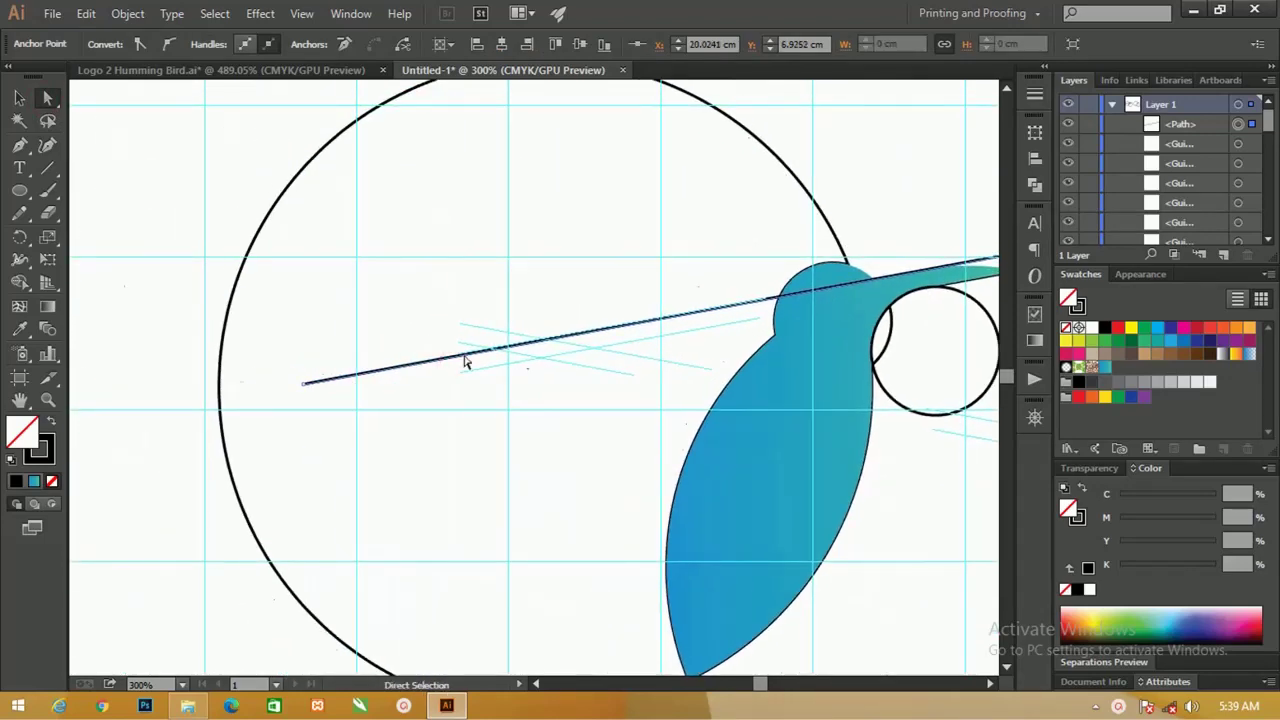
Snap the line's left anchor to X 7.5 cm, Y 9.208 cm, then zoom back out.
{"action": "key", "text": "z"}
{"action": "mouse_move", "coordinate": [346, 322]}
{"action": "left_mouse_down"}
{"action": "mouse_move", "coordinate": [651, 494]}
{"action": "mouse_move", "coordinate": [491, 491]}
{"action": "left_mouse_up"}
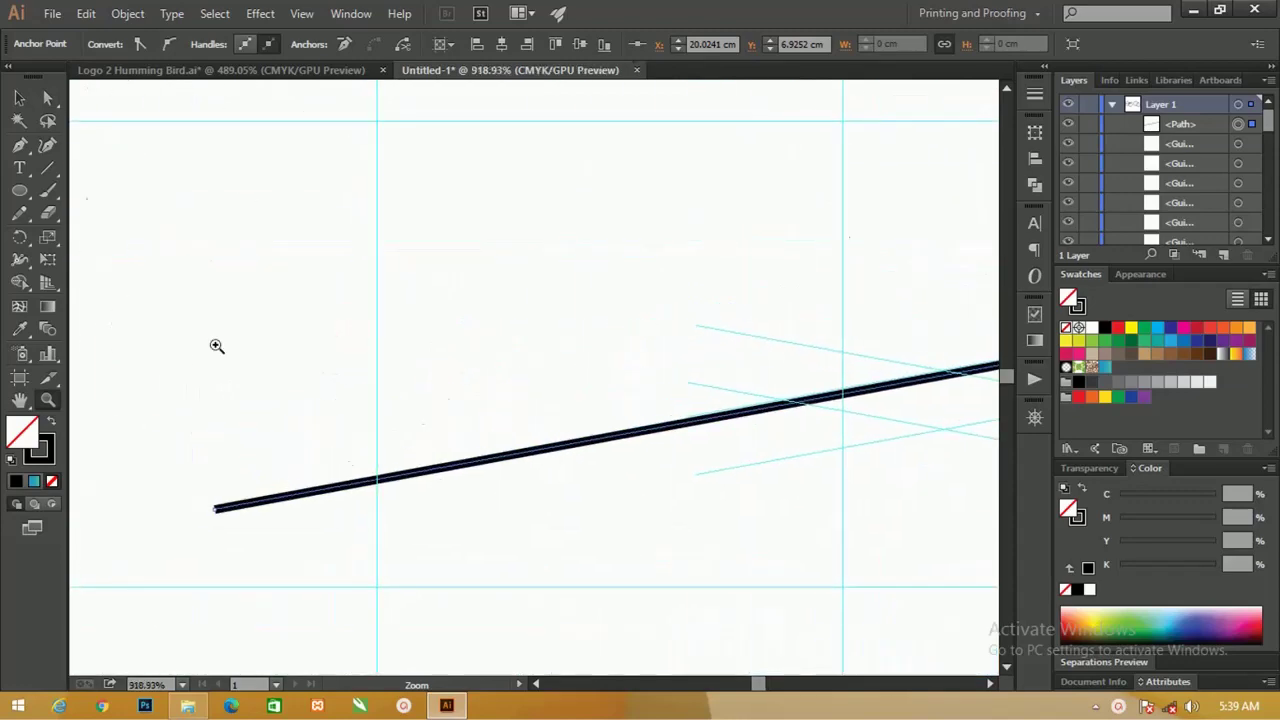
{"action": "key", "text": "a"}
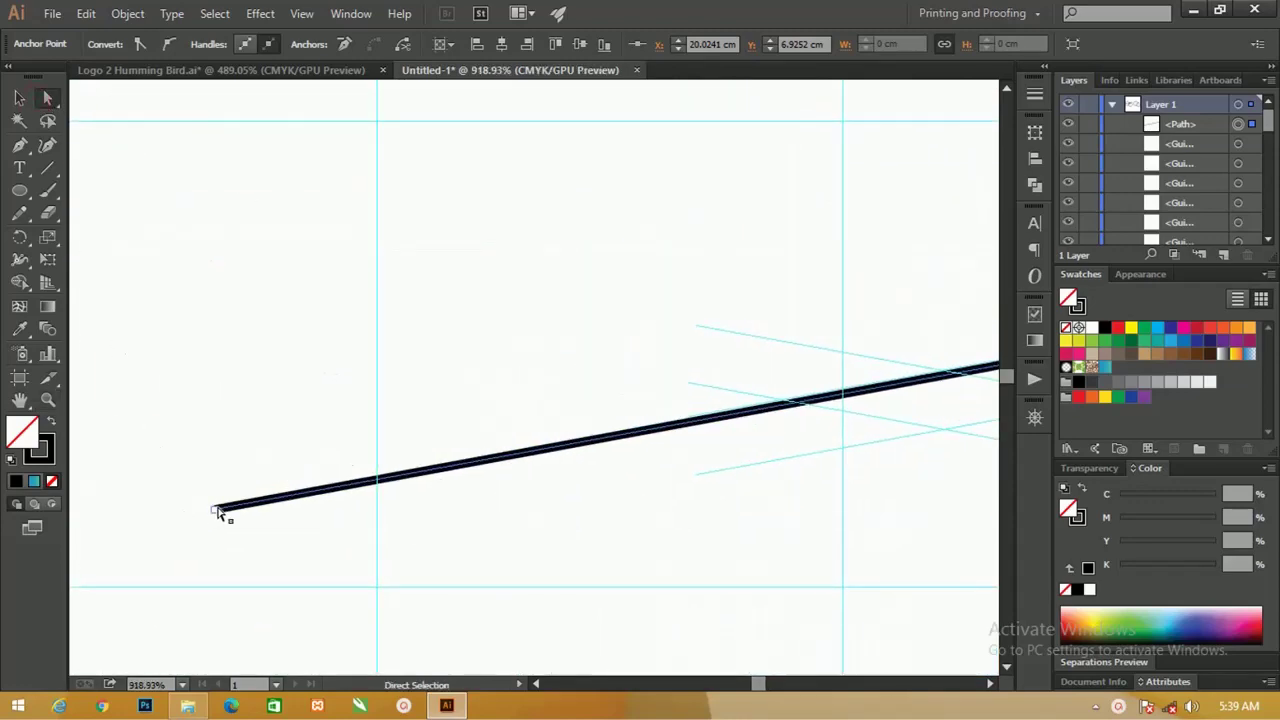
{"action": "left_click", "coordinate": [212, 503]}
{"action": "left_click", "coordinate": [212, 512]}
{"action": "left_click", "coordinate": [217, 505]}
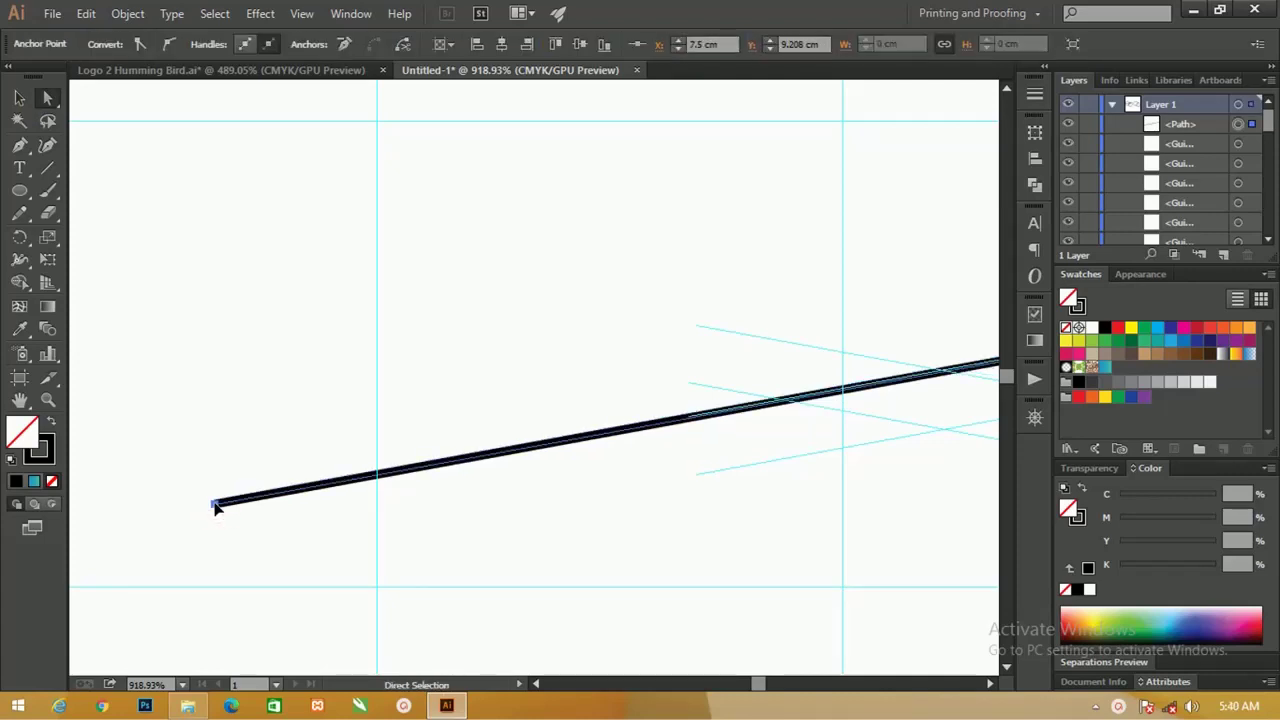
{"action": "key", "text": "ctrl+minus"}
{"action": "key", "text": "ctrl+minus"}
{"action": "key", "text": "ctrl+minus"}
{"action": "key", "text": "ctrl+minus"}
{"action": "key", "text": "ctrl+minus"}
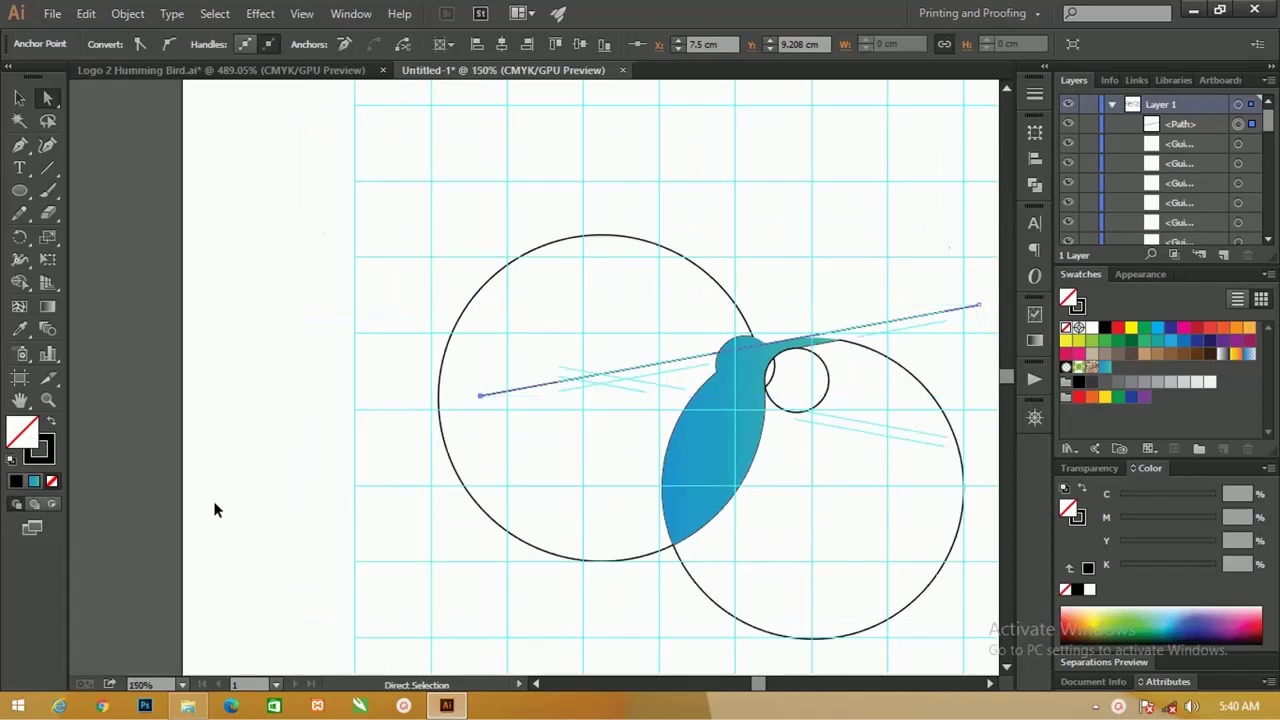
{"action": "left_click_drag", "start_coordinate": [591, 448], "coordinate": [443, 414]}
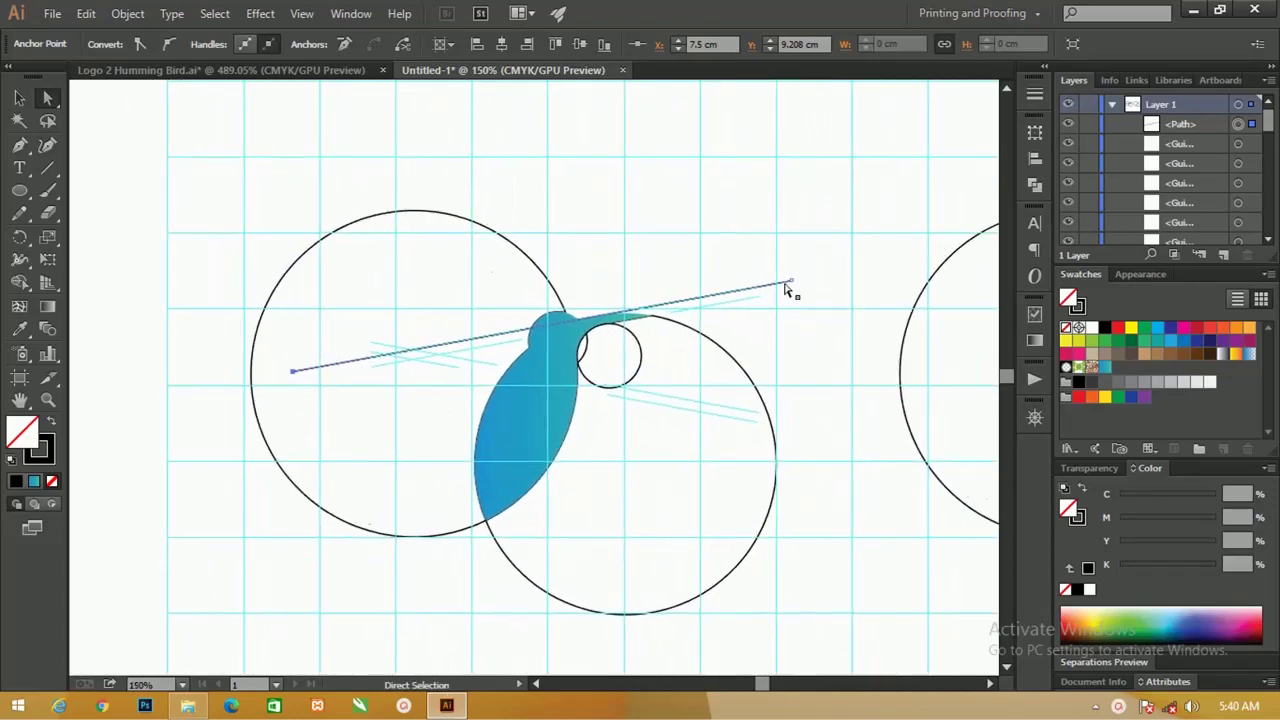
{"action": "left_click", "coordinate": [18, 97]}
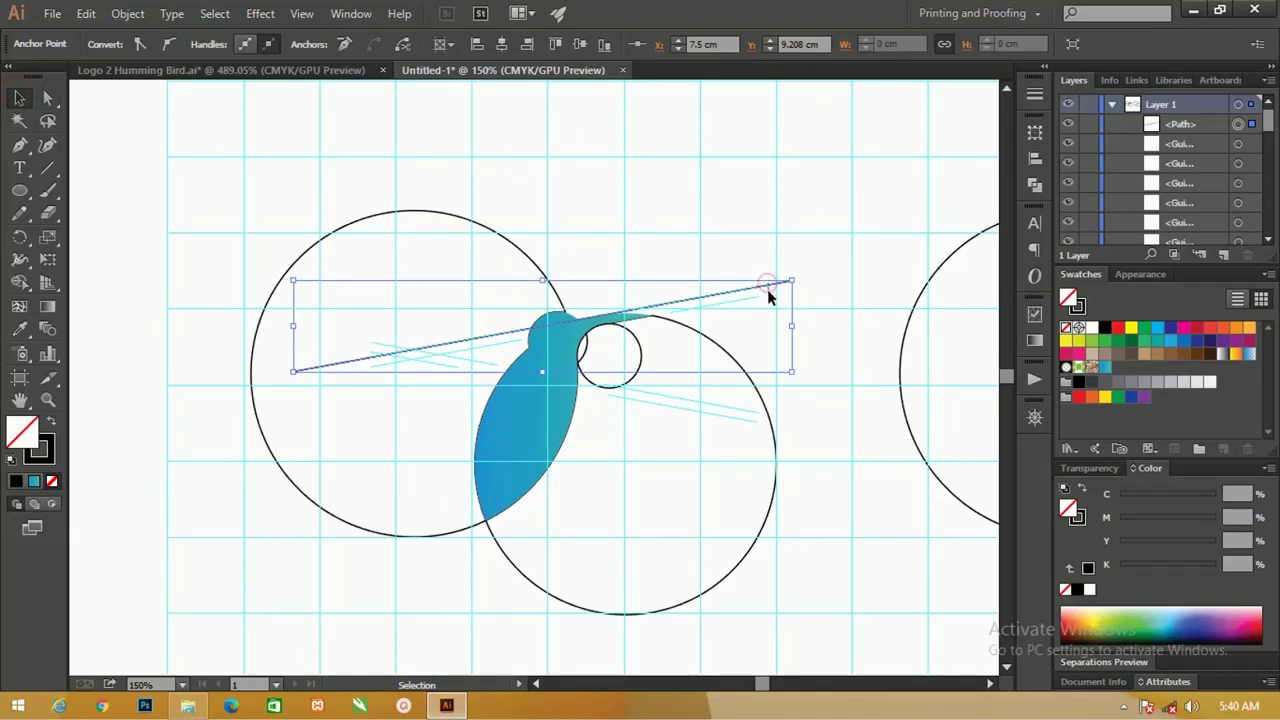
Duplicate the long line just below itself and group the pair.
{"action": "left_click_drag", "start_coordinate": [772, 287], "coordinate": [770, 300]}
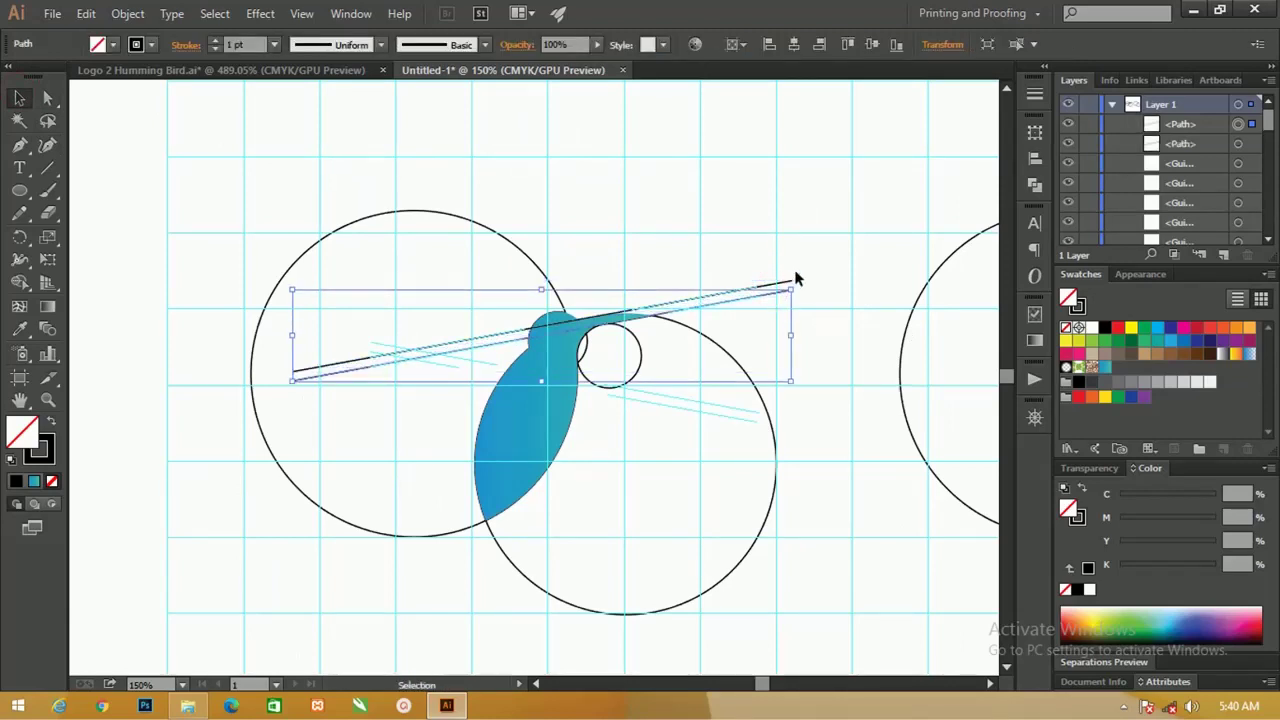
{"action": "left_click", "coordinate": [780, 288], "text": "shift"}
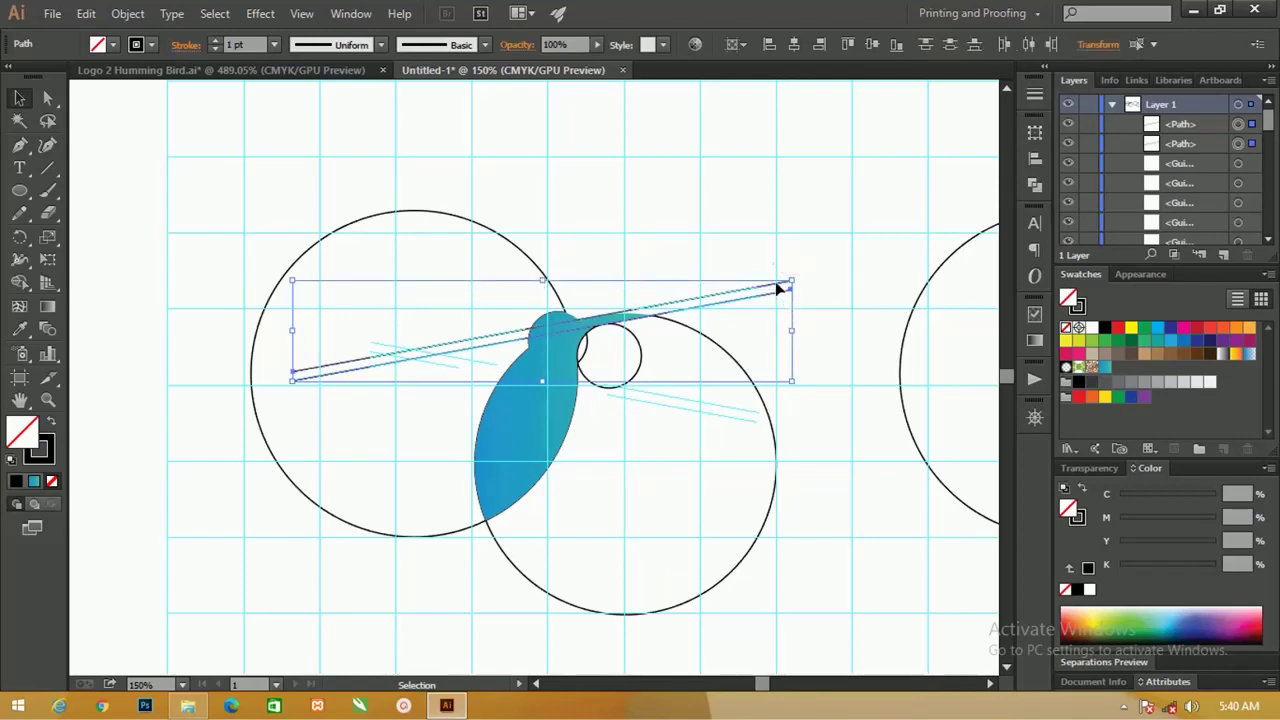
{"action": "key", "text": "ctrl+g"}
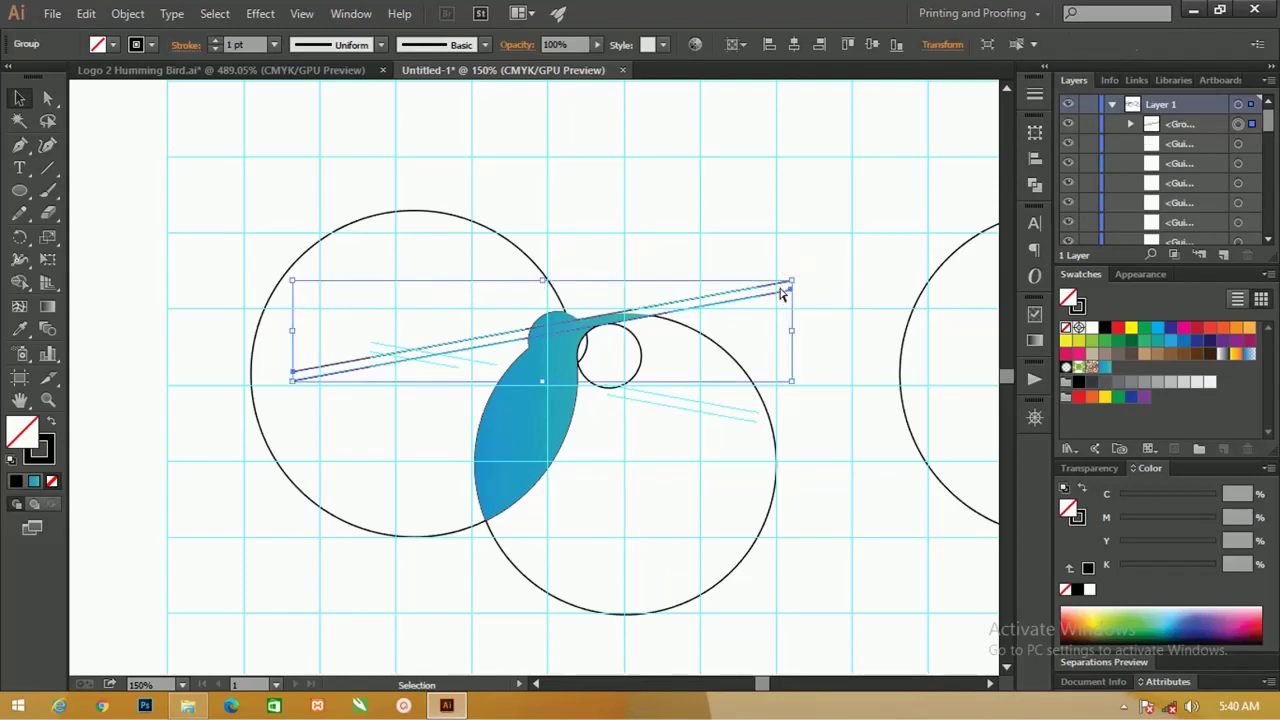
Make a vertically reflected copy of the line pair and move it beneath the eye circle.
{"action": "right_click", "coordinate": [785, 288]}
{"action": "left_click", "coordinate": [860, 419]}
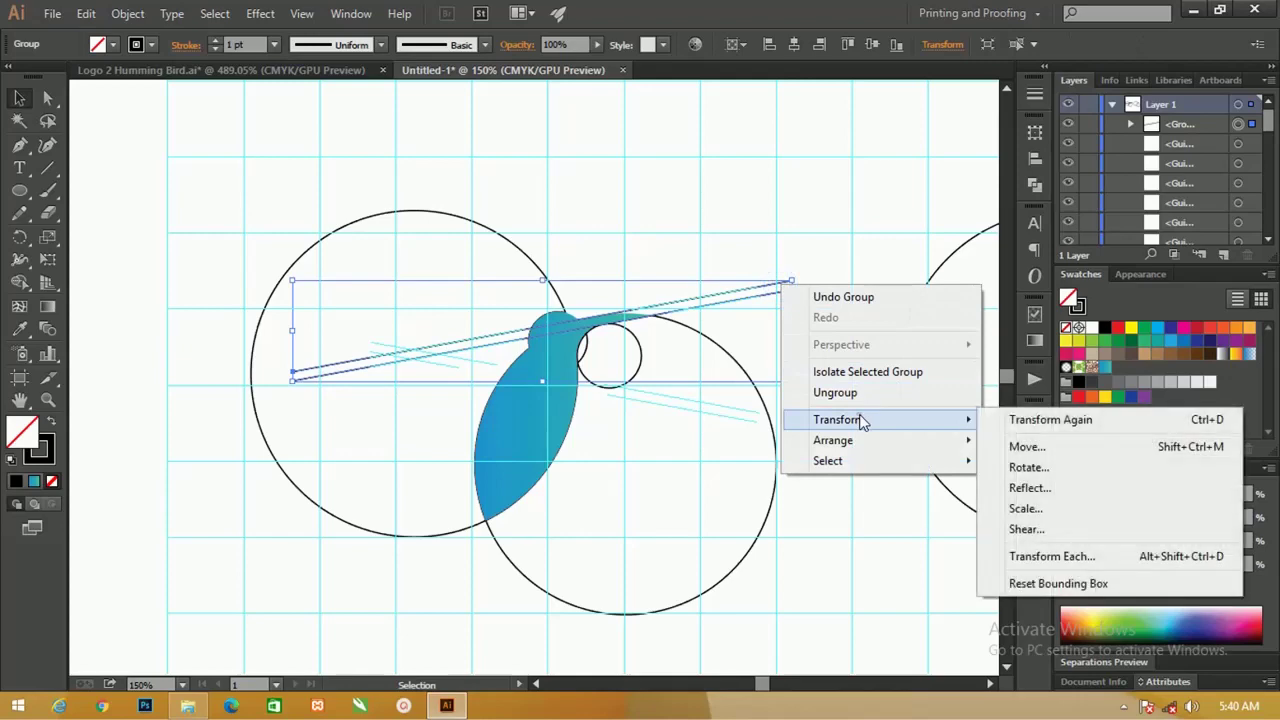
{"action": "left_click", "coordinate": [1040, 488]}
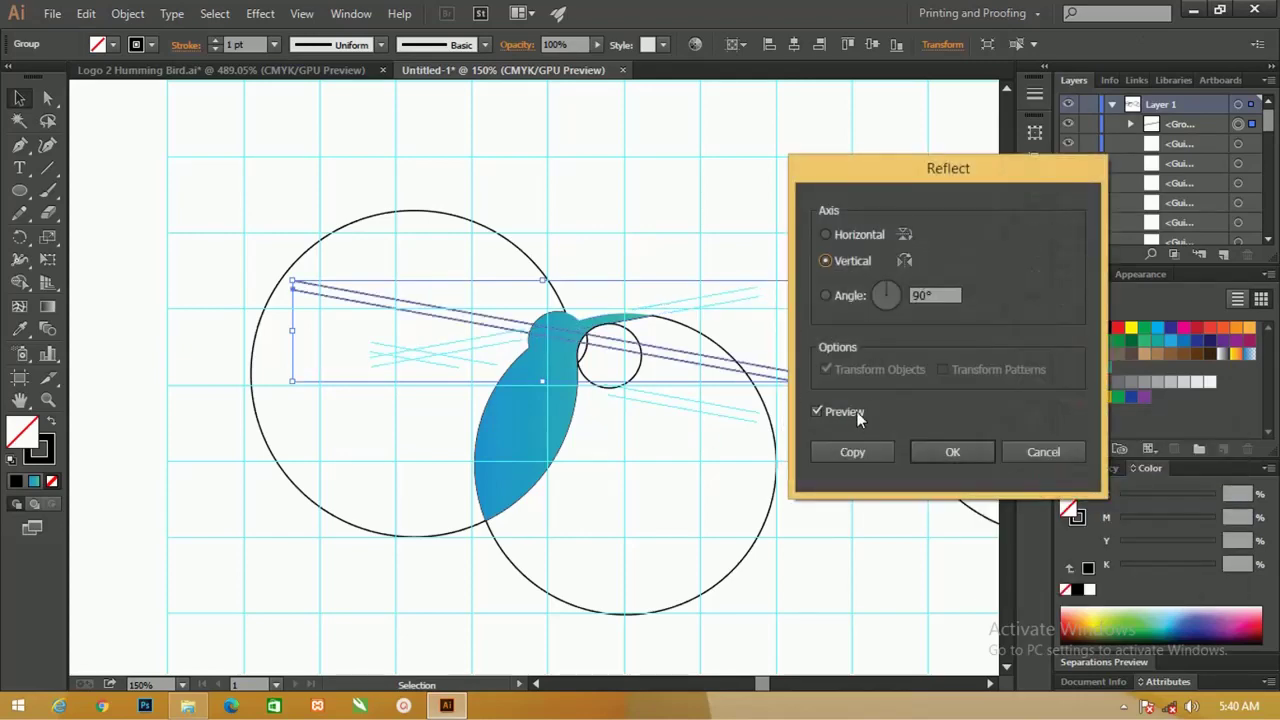
{"action": "left_click", "coordinate": [857, 451]}
{"action": "left_click", "coordinate": [833, 329]}
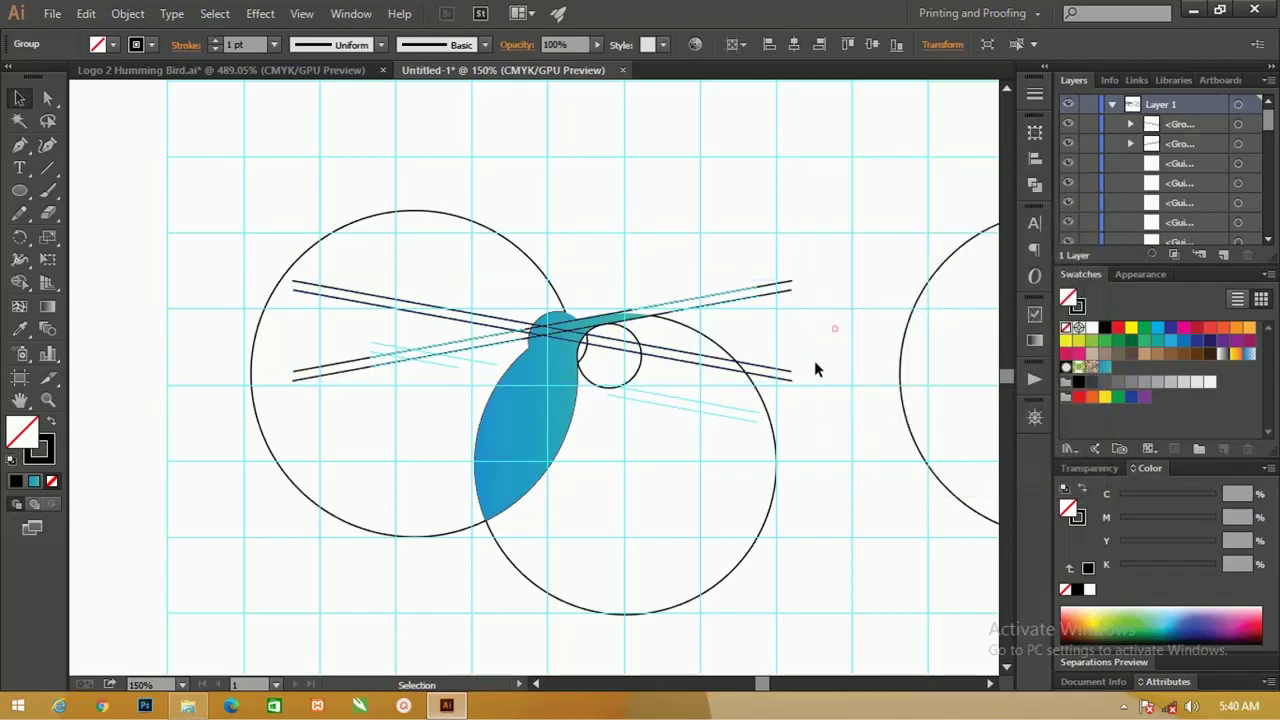
{"action": "left_click_drag", "start_coordinate": [771, 344], "coordinate": [785, 388]}
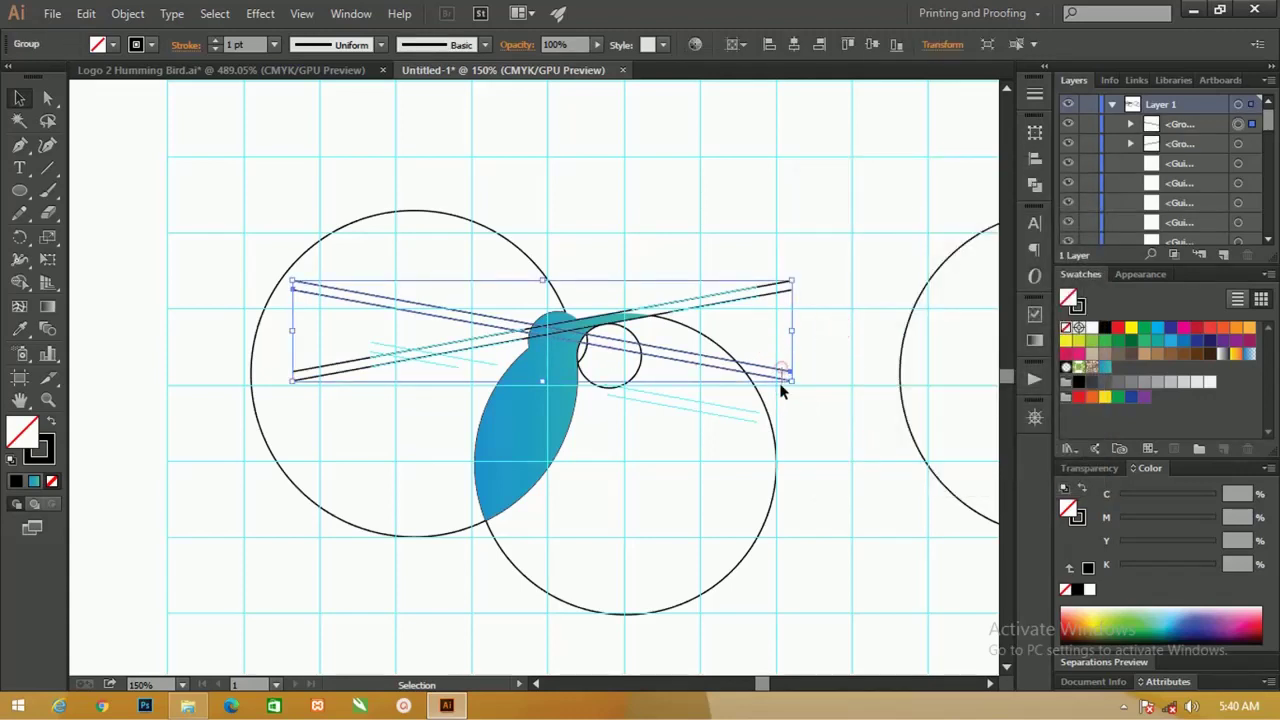
{"action": "left_click_drag", "start_coordinate": [790, 378], "coordinate": [778, 422]}
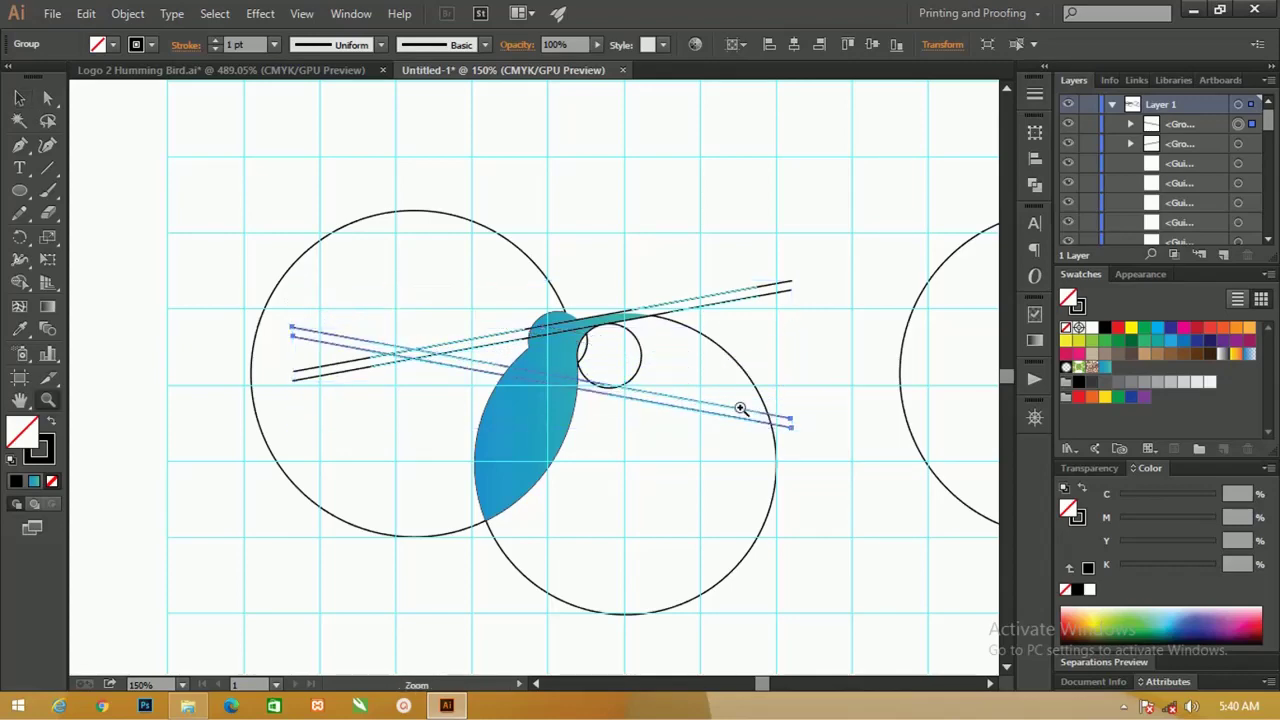
Zoom in where the descending lines cross the large circle and nudge the pair slightly upward.
{"action": "key", "text": "z"}
{"action": "left_click", "coordinate": [617, 357]}
{"action": "left_click", "coordinate": [681, 495], "text": "alt"}
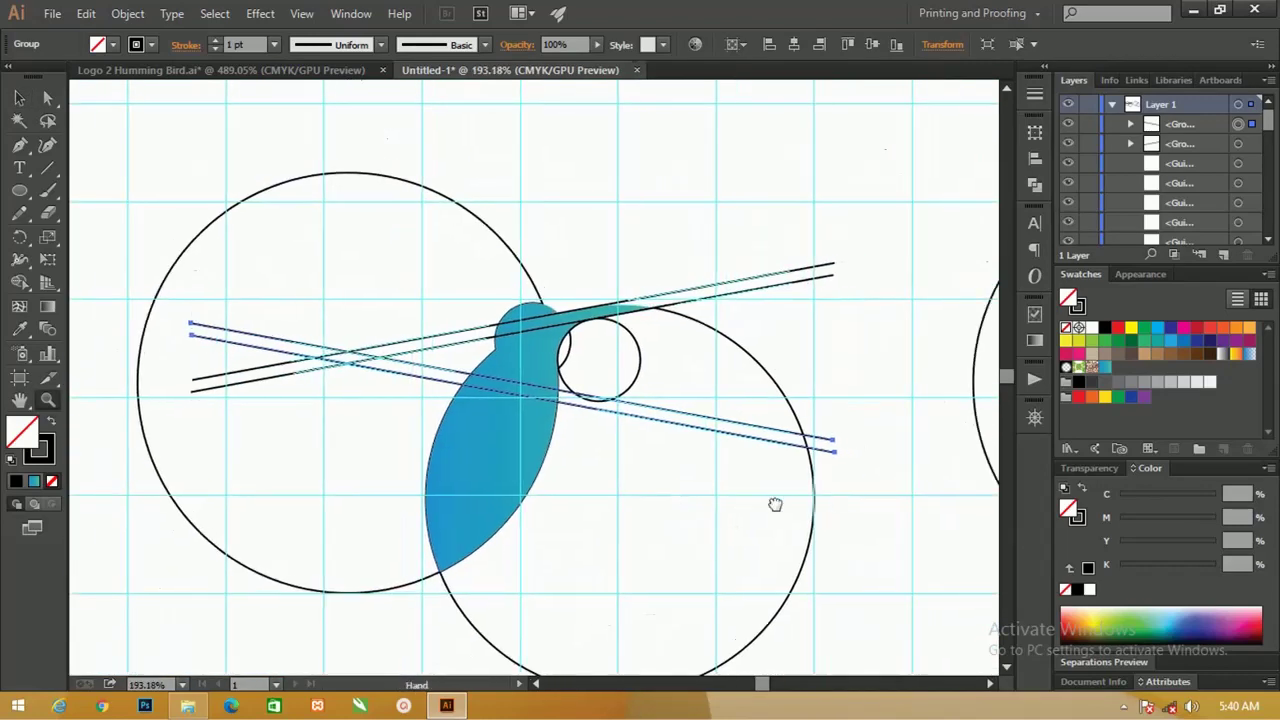
{"action": "left_click_drag", "start_coordinate": [763, 466], "coordinate": [869, 543]}
{"action": "left_click", "coordinate": [728, 450], "text": "alt"}
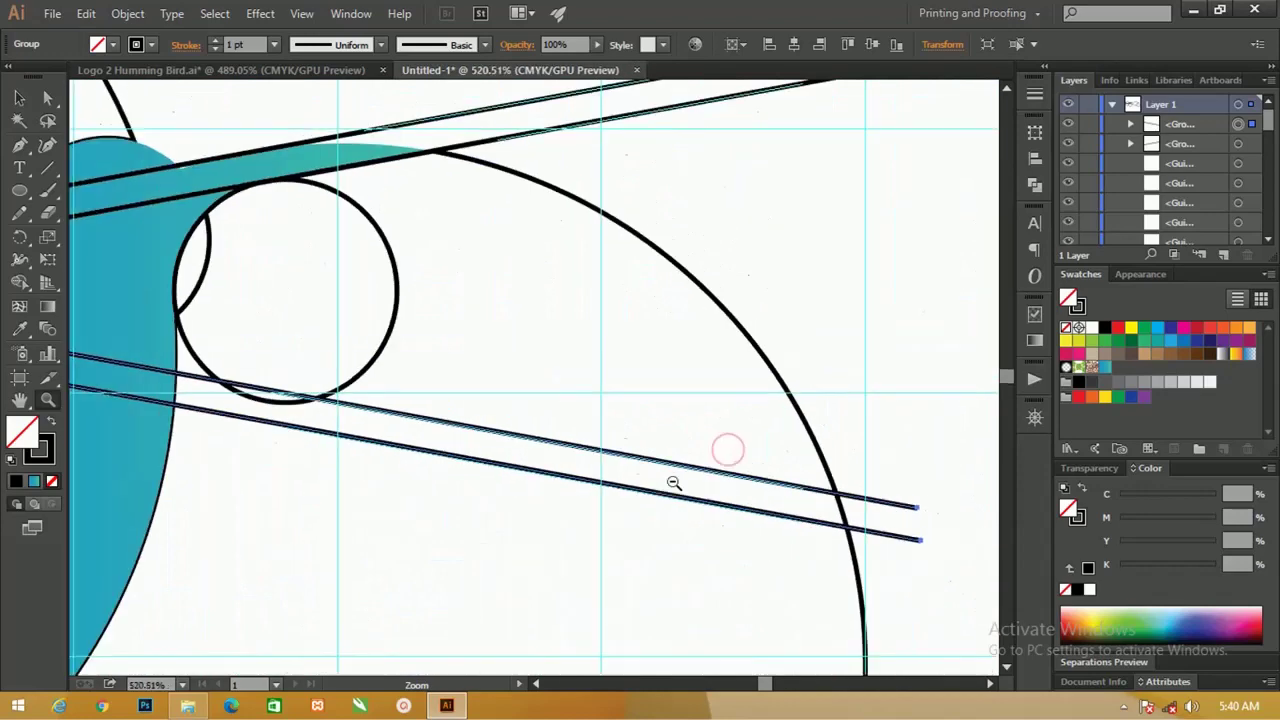
{"action": "key", "text": "v"}
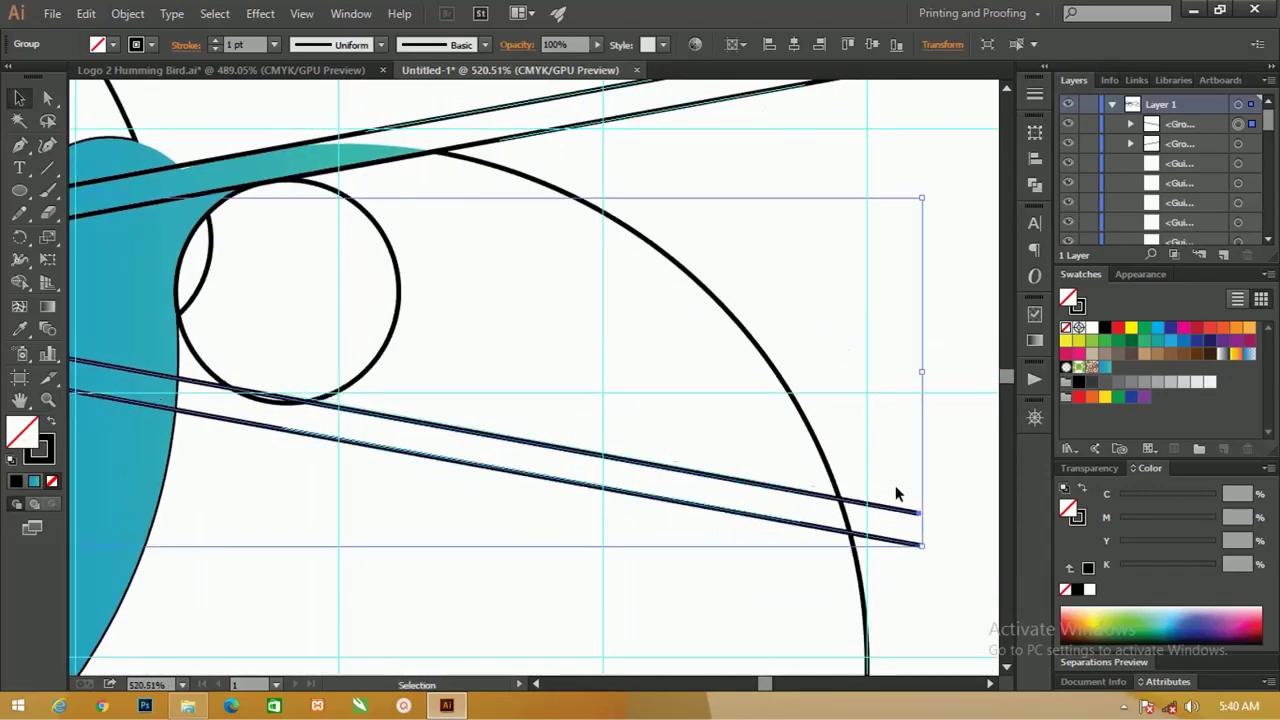
{"action": "key", "text": "ctrl+shift+a"}
{"action": "key", "text": "z"}
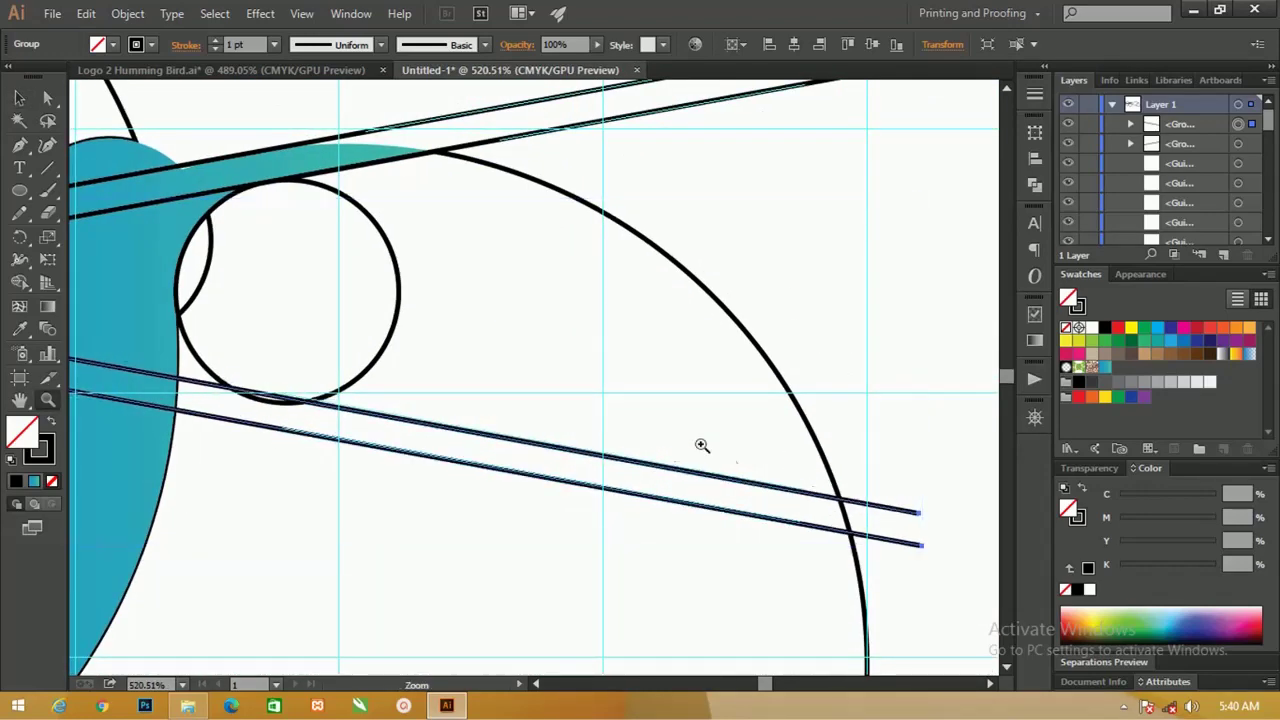
{"action": "mouse_move", "coordinate": [707, 452]}
{"action": "left_mouse_down"}
{"action": "mouse_move", "coordinate": [871, 577]}
{"action": "mouse_move", "coordinate": [620, 423]}
{"action": "left_mouse_up"}
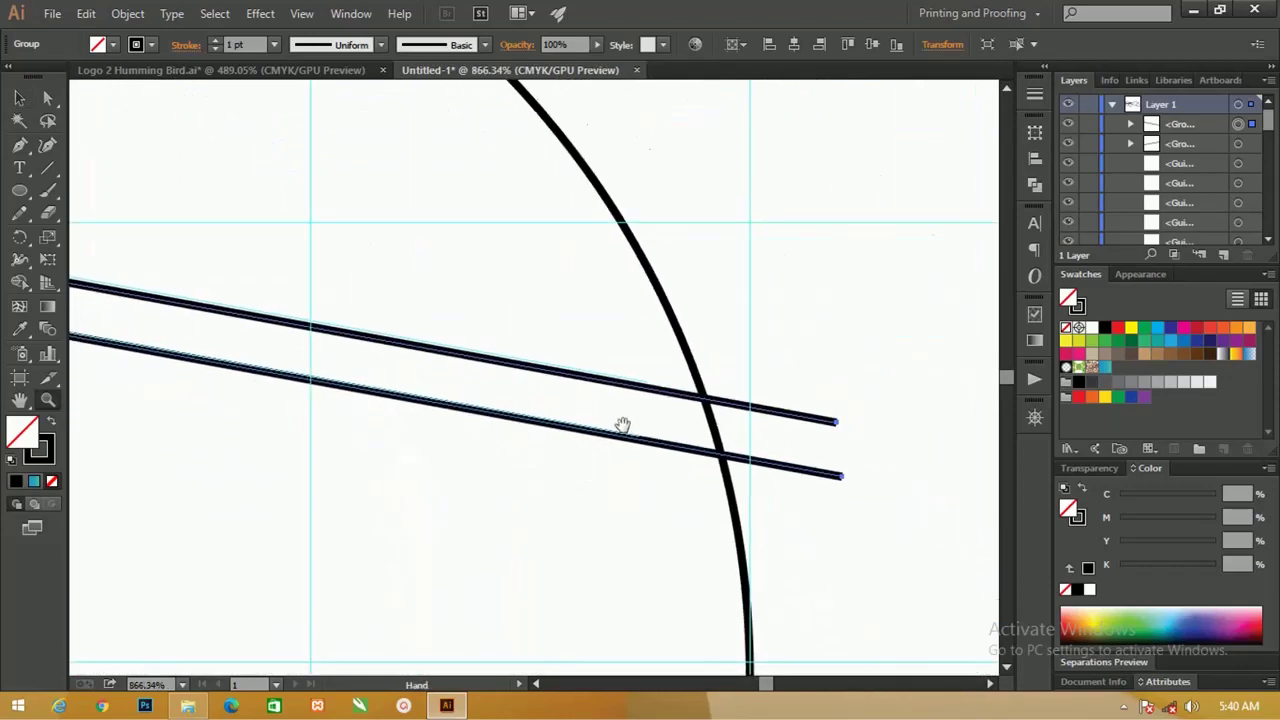
{"action": "key", "text": "v"}
{"action": "left_click", "coordinate": [815, 463]}
{"action": "left_click_drag", "start_coordinate": [795, 418], "coordinate": [793, 413]}
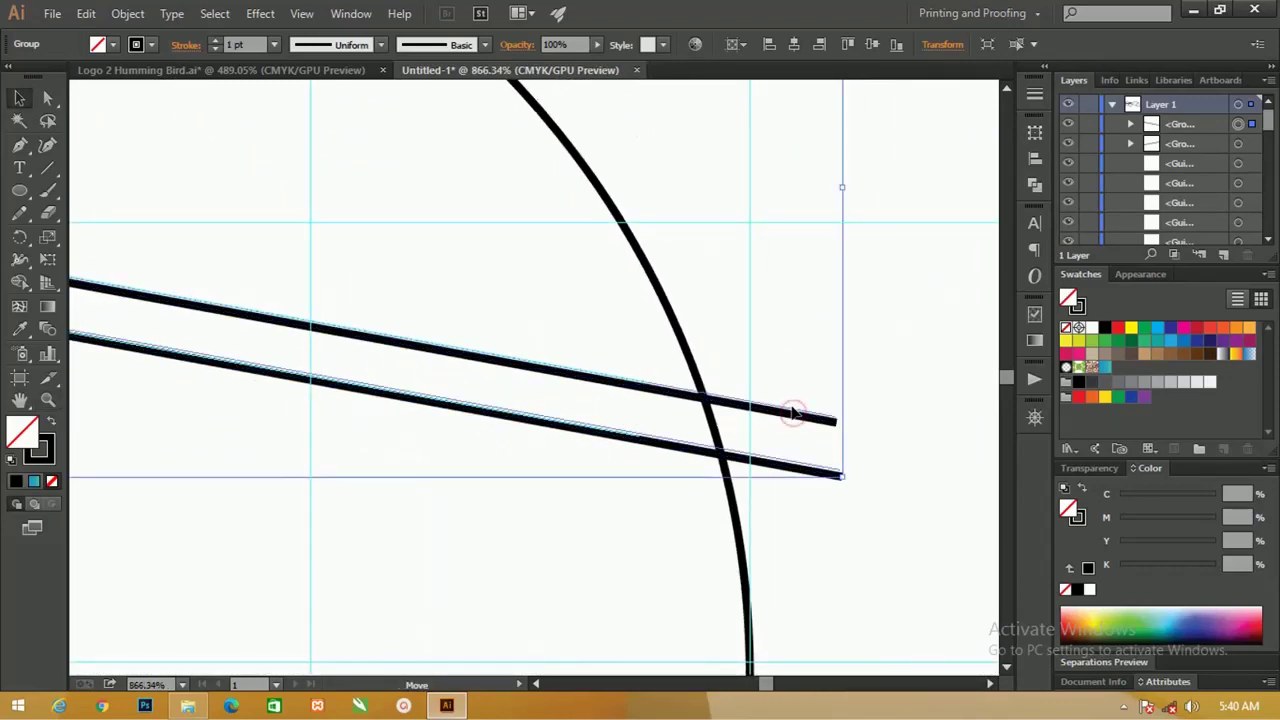
Fine-tune the line pair down, then up onto the circle's edge, and fit the artboard.
{"action": "key", "text": "z"}
{"action": "key", "text": "ctrl+shift+a"}
{"action": "left_click_drag", "start_coordinate": [643, 371], "coordinate": [755, 493]}
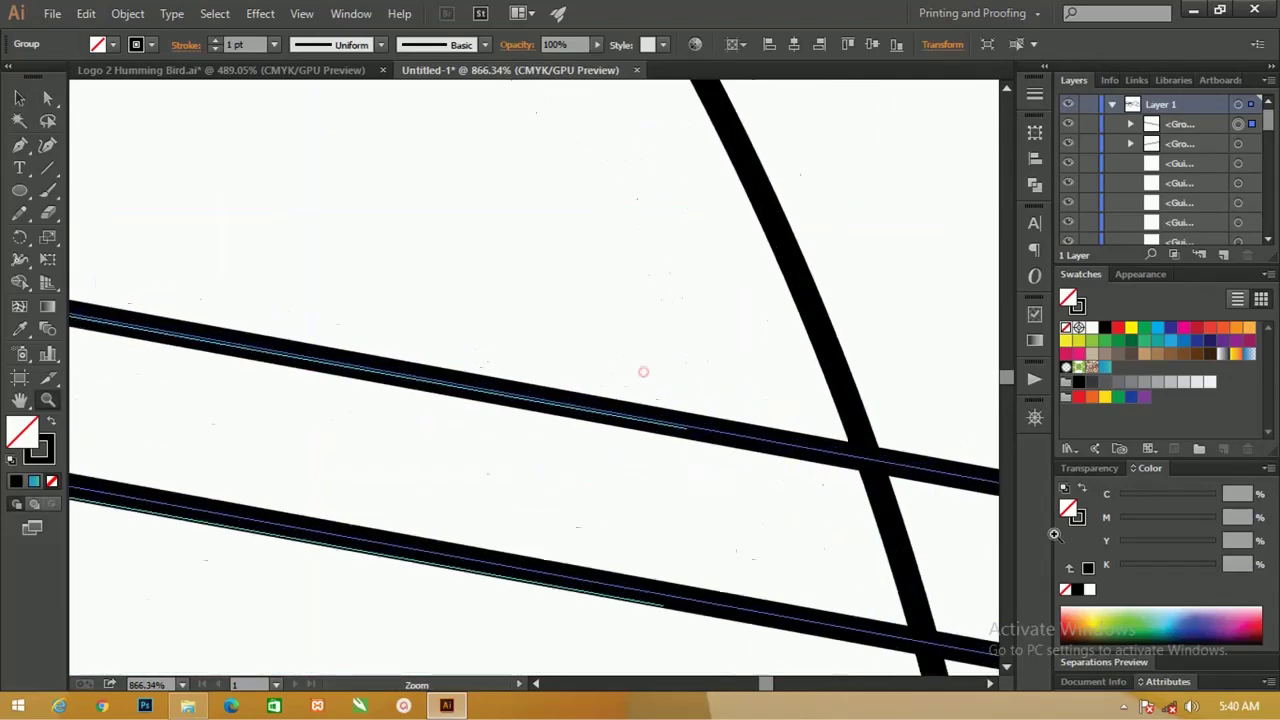
{"action": "key", "text": "v"}
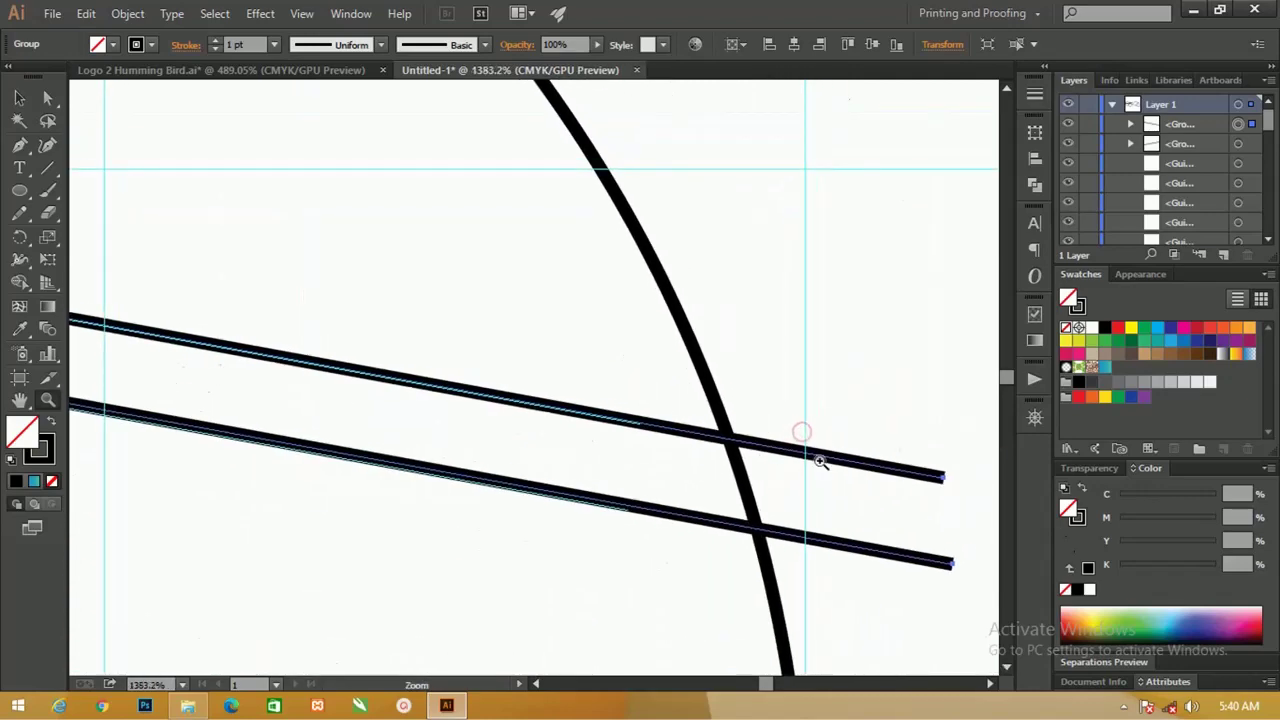
{"action": "left_click", "coordinate": [831, 462]}
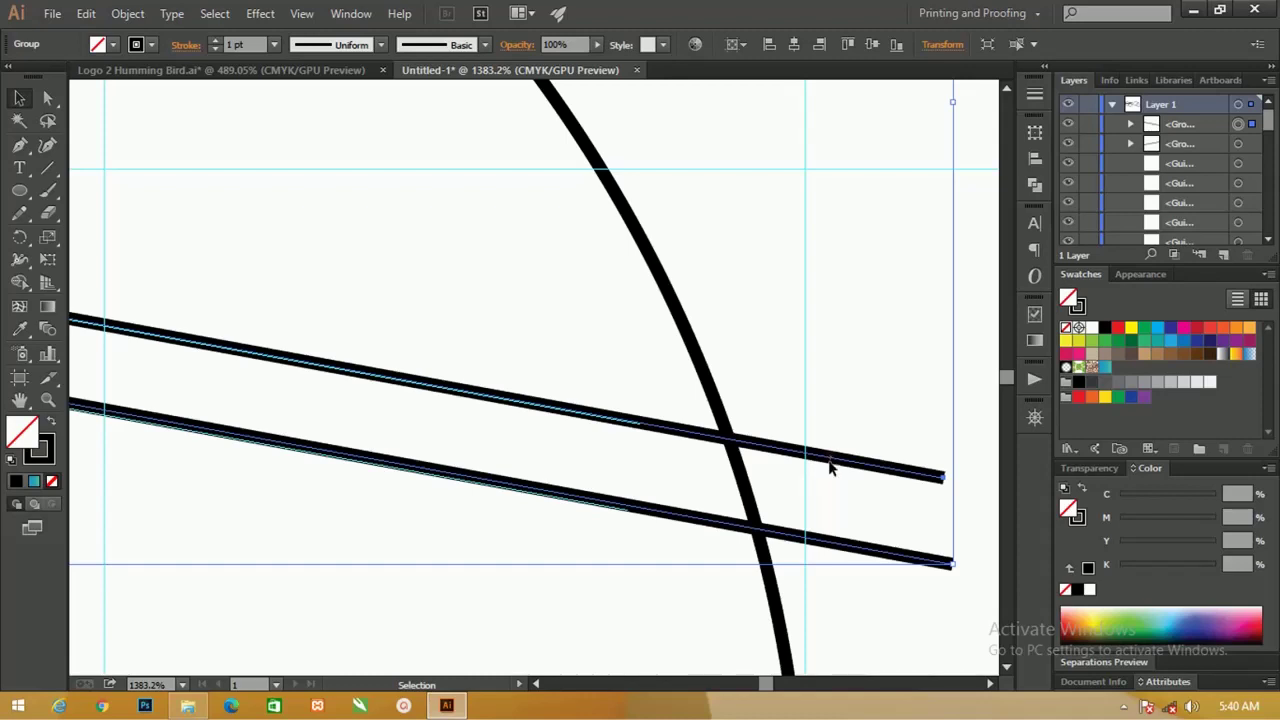
{"action": "key", "text": "Down"}
{"action": "key", "text": "z"}
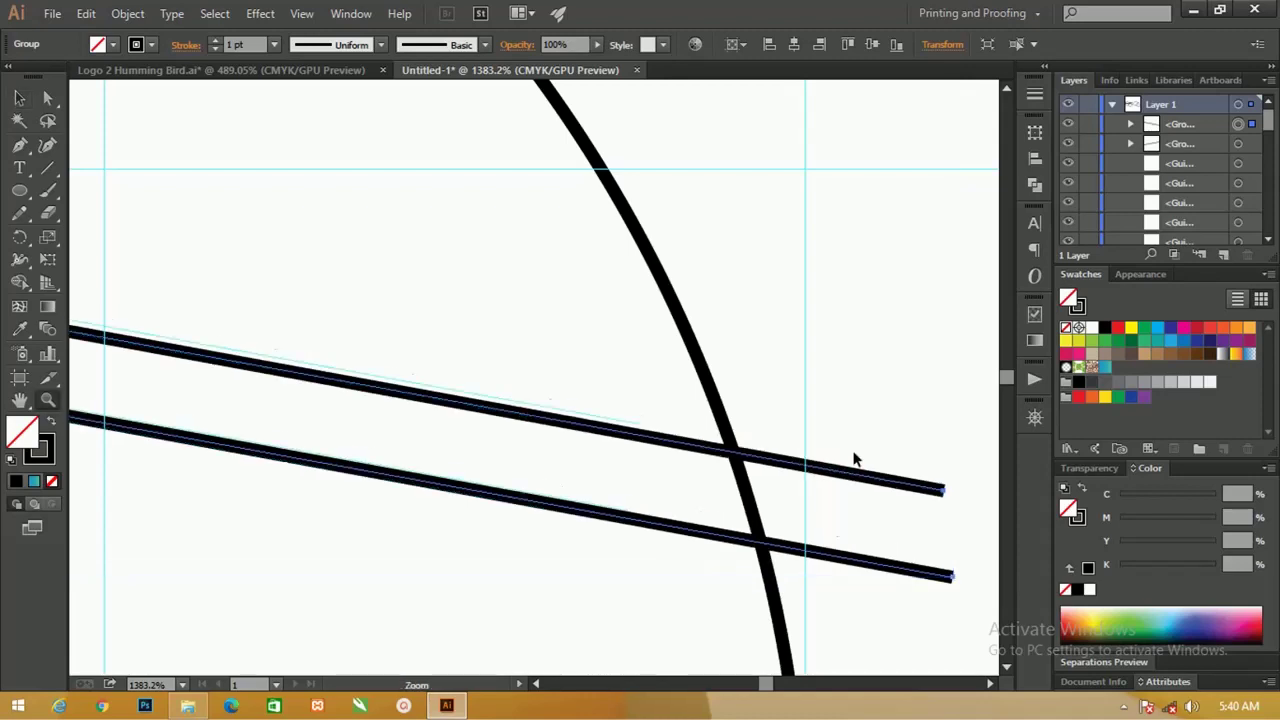
{"action": "left_click", "coordinate": [620, 422]}
{"action": "key", "text": "v"}
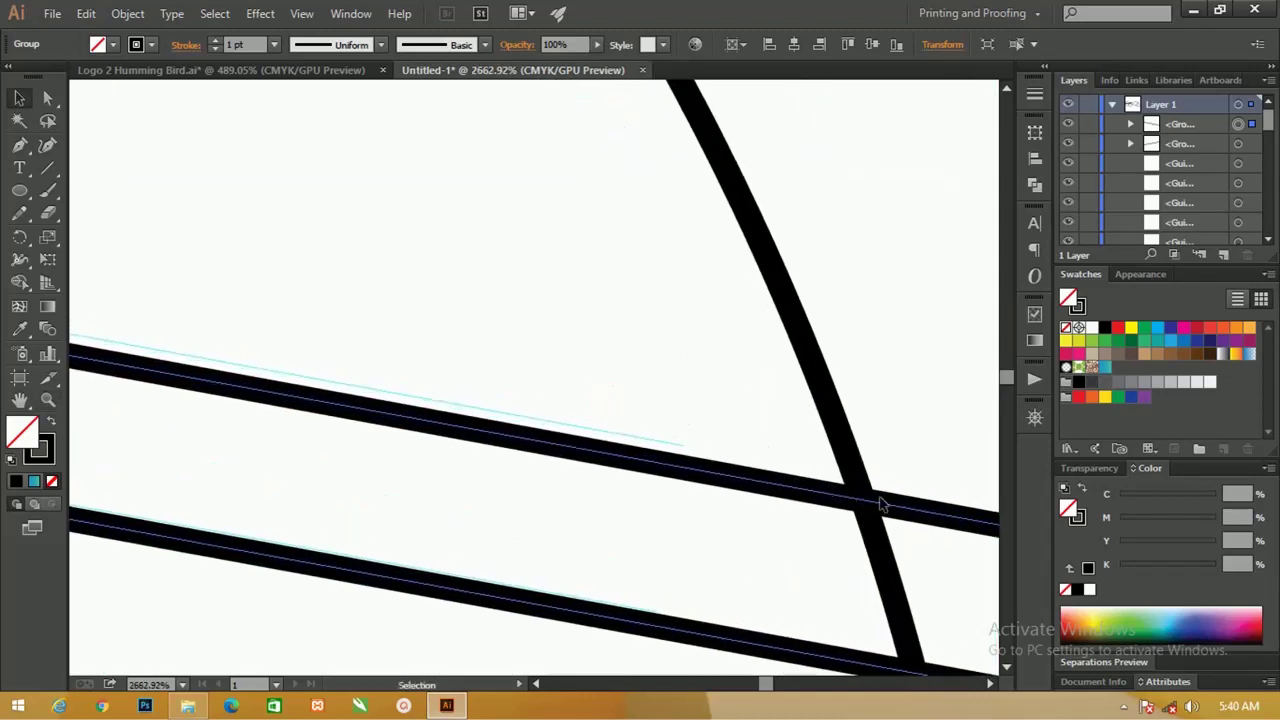
{"action": "left_click_drag", "start_coordinate": [897, 513], "coordinate": [895, 490]}
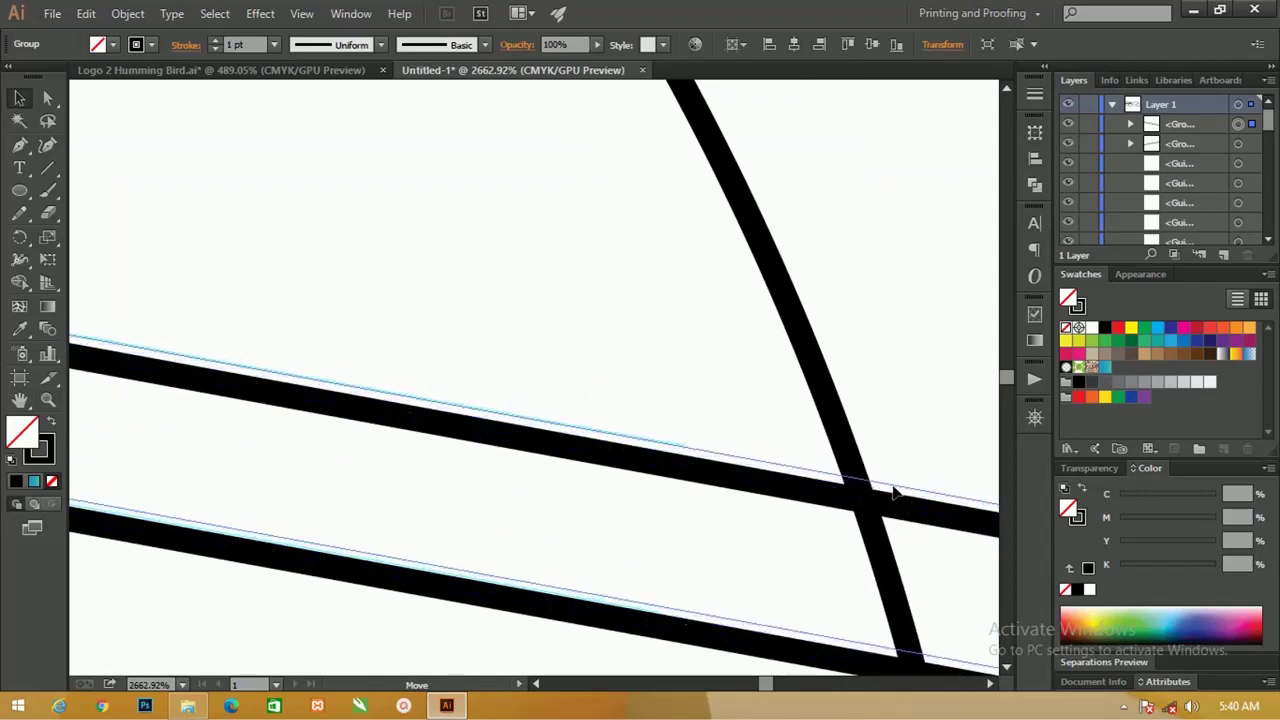
{"action": "key", "text": "ctrl+0"}
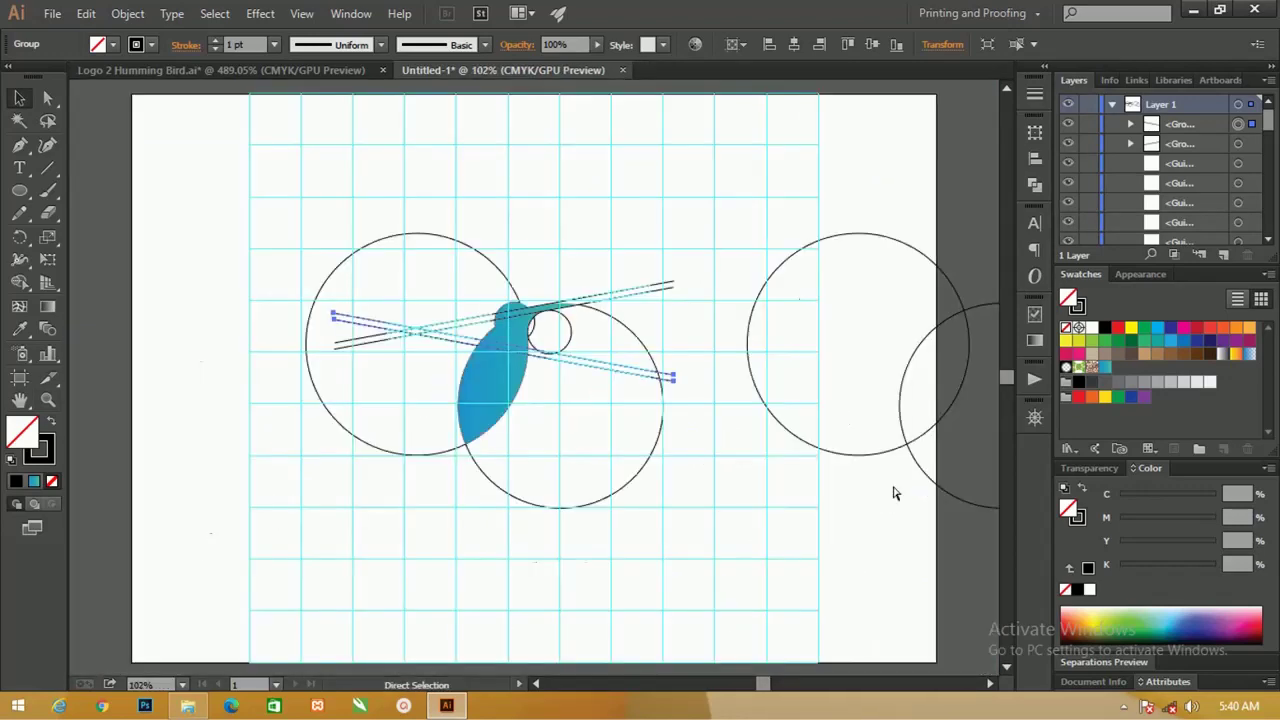
Alt-drag a copy of the large right circle over onto the bird.
{"action": "left_click", "coordinate": [537, 391]}
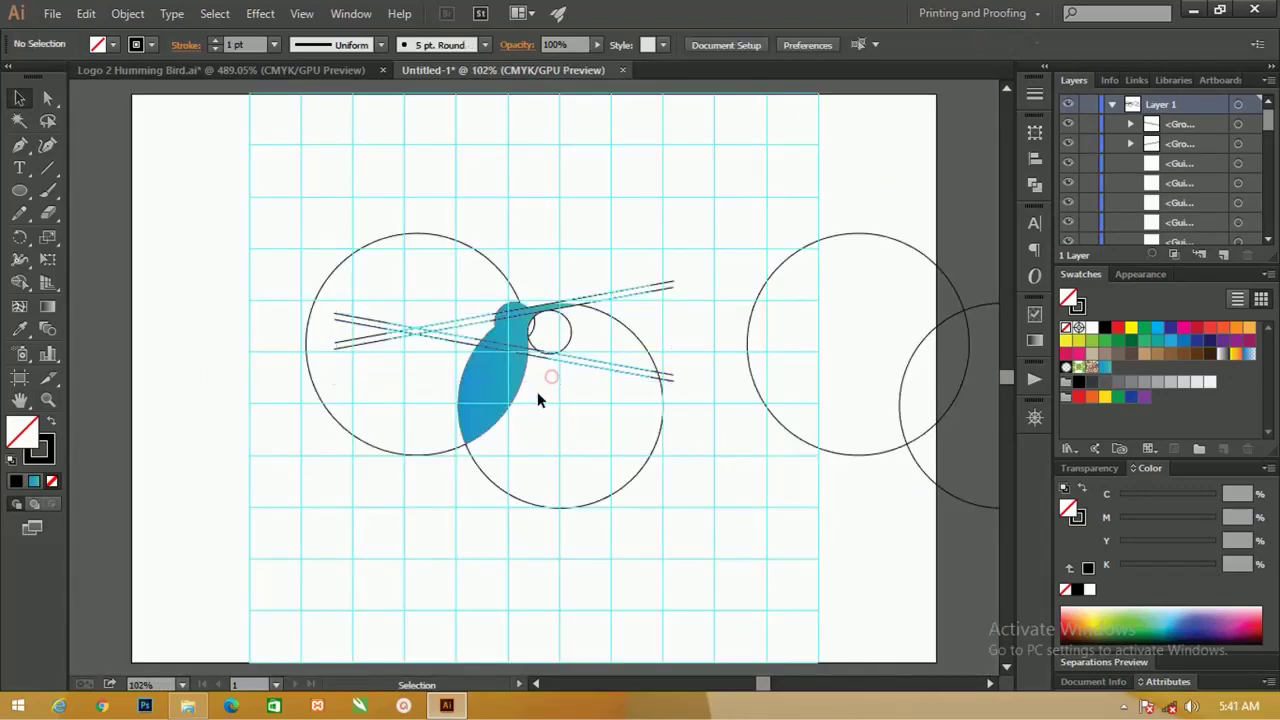
{"action": "key", "text": "z"}
{"action": "left_click", "coordinate": [362, 315]}
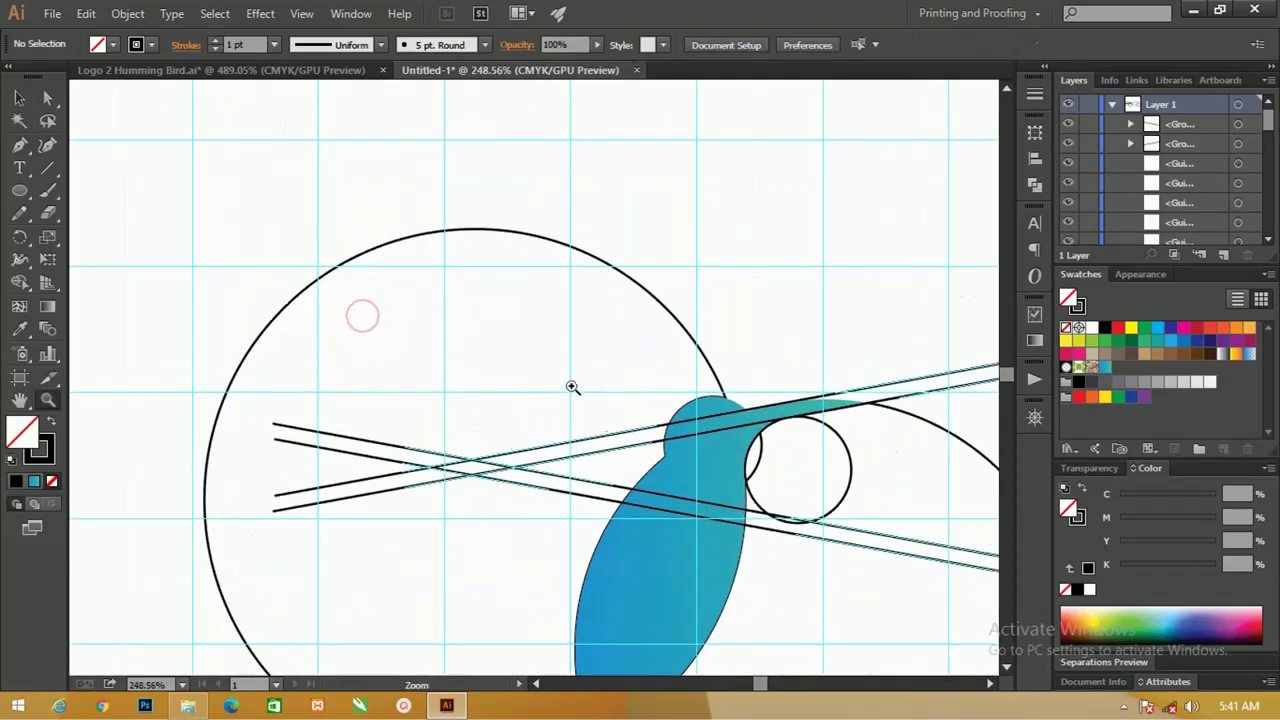
{"action": "left_click_drag", "start_coordinate": [362, 315], "coordinate": [400, 337]}
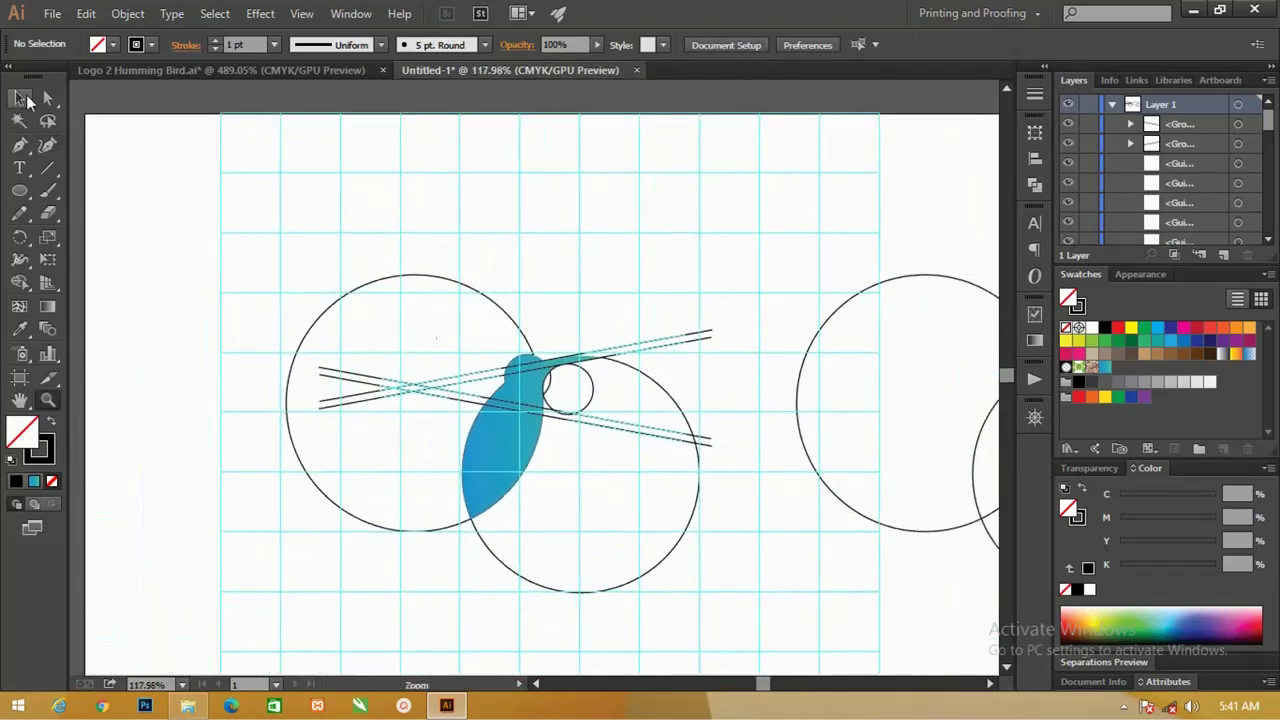
{"action": "left_click", "coordinate": [19, 97]}
{"action": "mouse_move", "coordinate": [919, 271]}
{"action": "left_mouse_down"}
{"action": "mouse_move", "coordinate": [546, 292]}
{"action": "mouse_move", "coordinate": [497, 251]}
{"action": "left_mouse_up"}
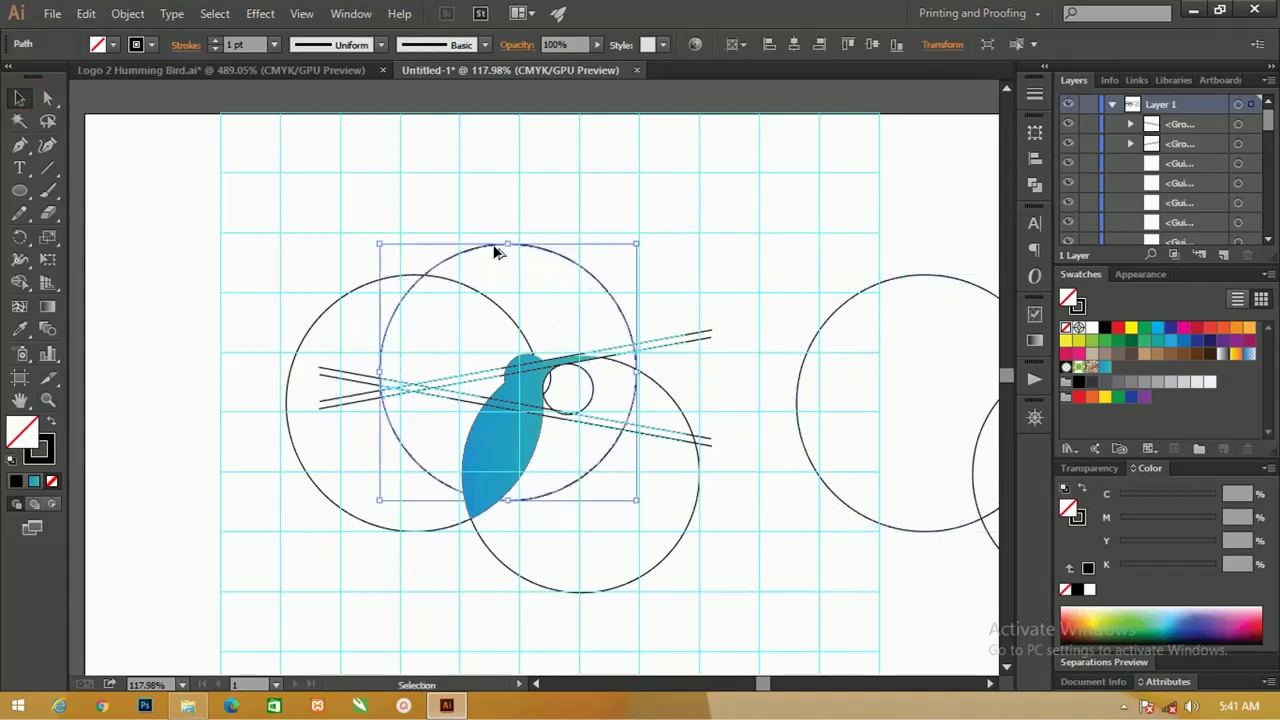
Move the copied circle up so its lower edge follows the bird's back, nudged slightly right.
{"action": "scroll", "coordinate": [757, 397], "scroll_direction": "up", "scroll_amount": 2}
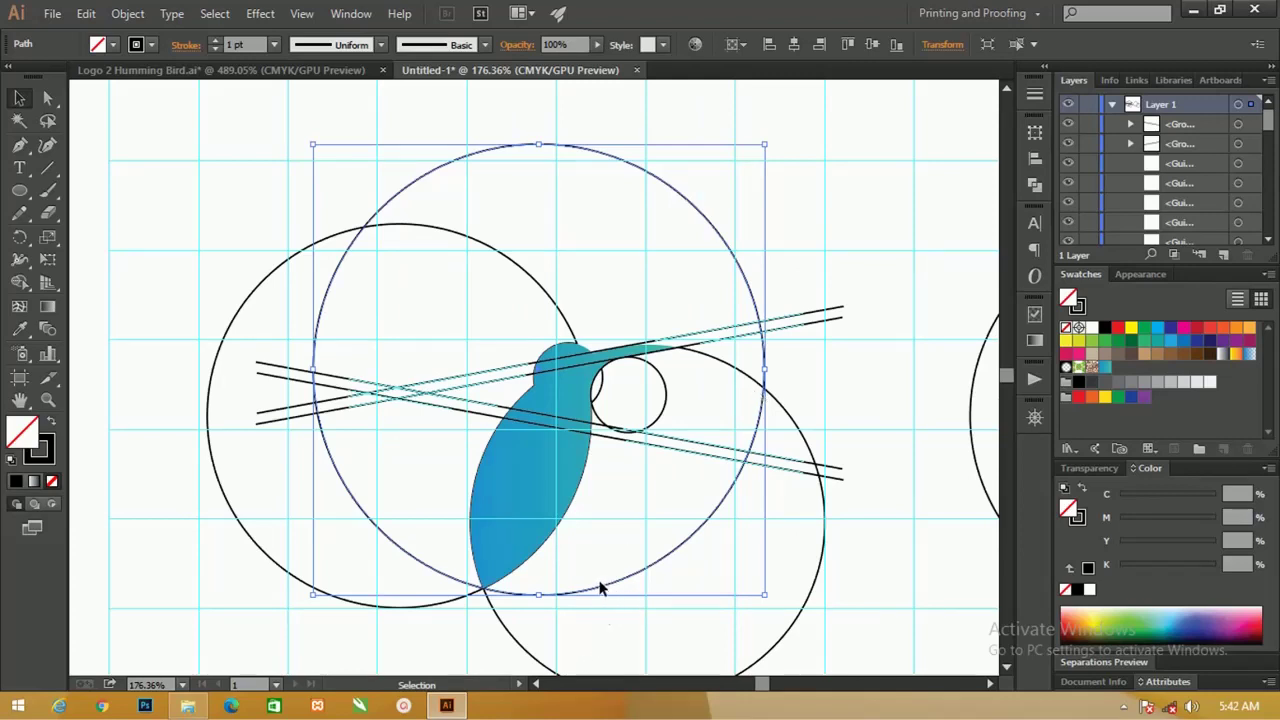
{"action": "mouse_move", "coordinate": [598, 593]}
{"action": "left_mouse_down"}
{"action": "mouse_move", "coordinate": [621, 507]}
{"action": "mouse_move", "coordinate": [615, 517]}
{"action": "left_mouse_up"}
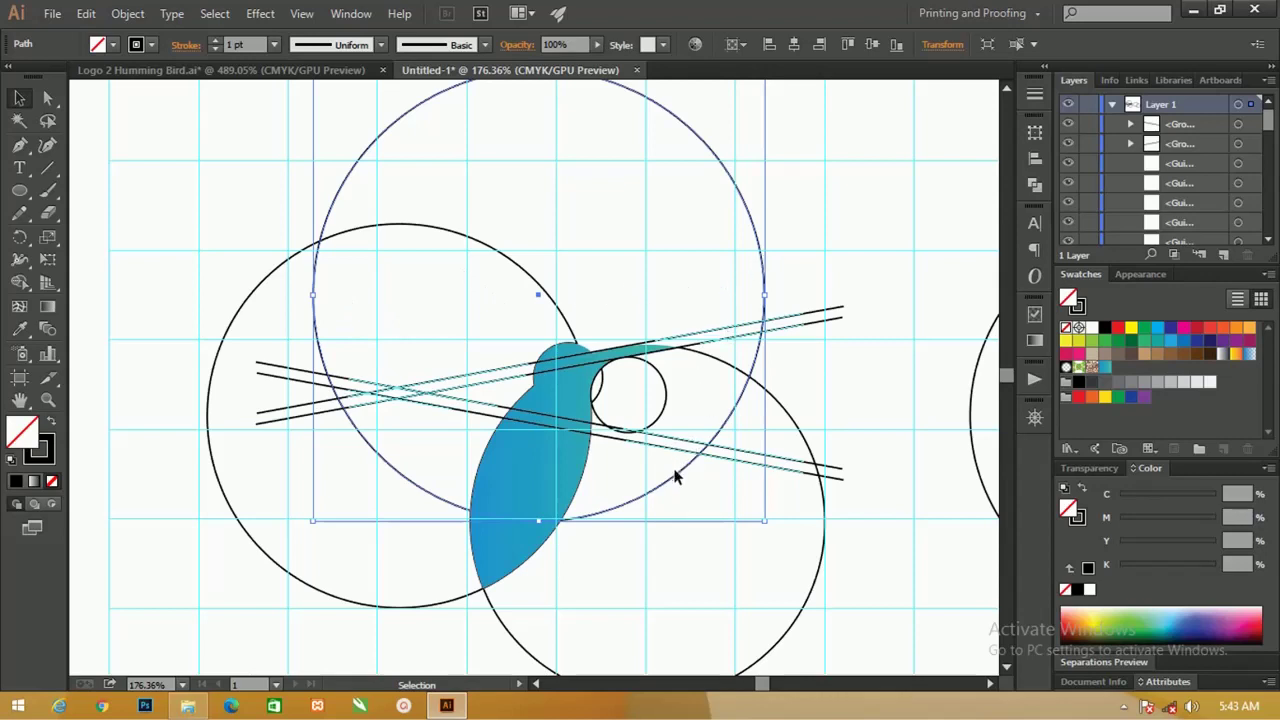
{"action": "key", "text": "Right"}
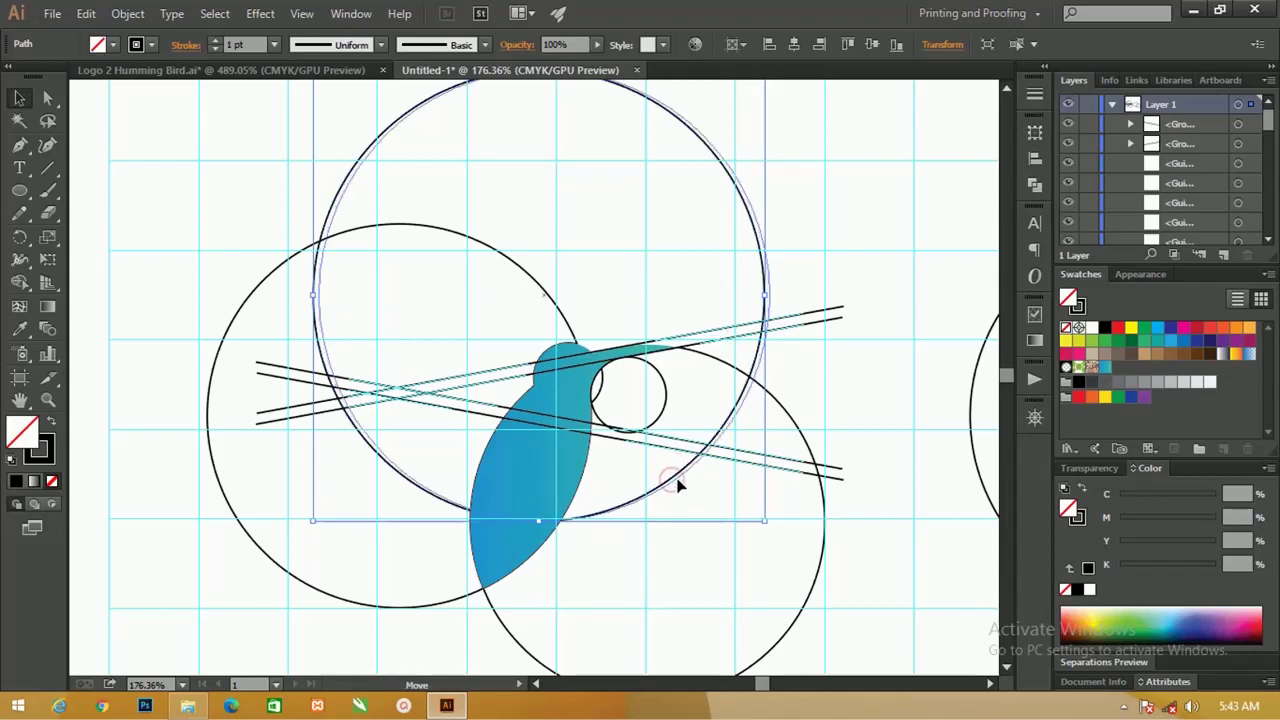
{"action": "key", "text": "Right"}
{"action": "key", "text": "Right"}
{"action": "left_click", "coordinate": [677, 478]}
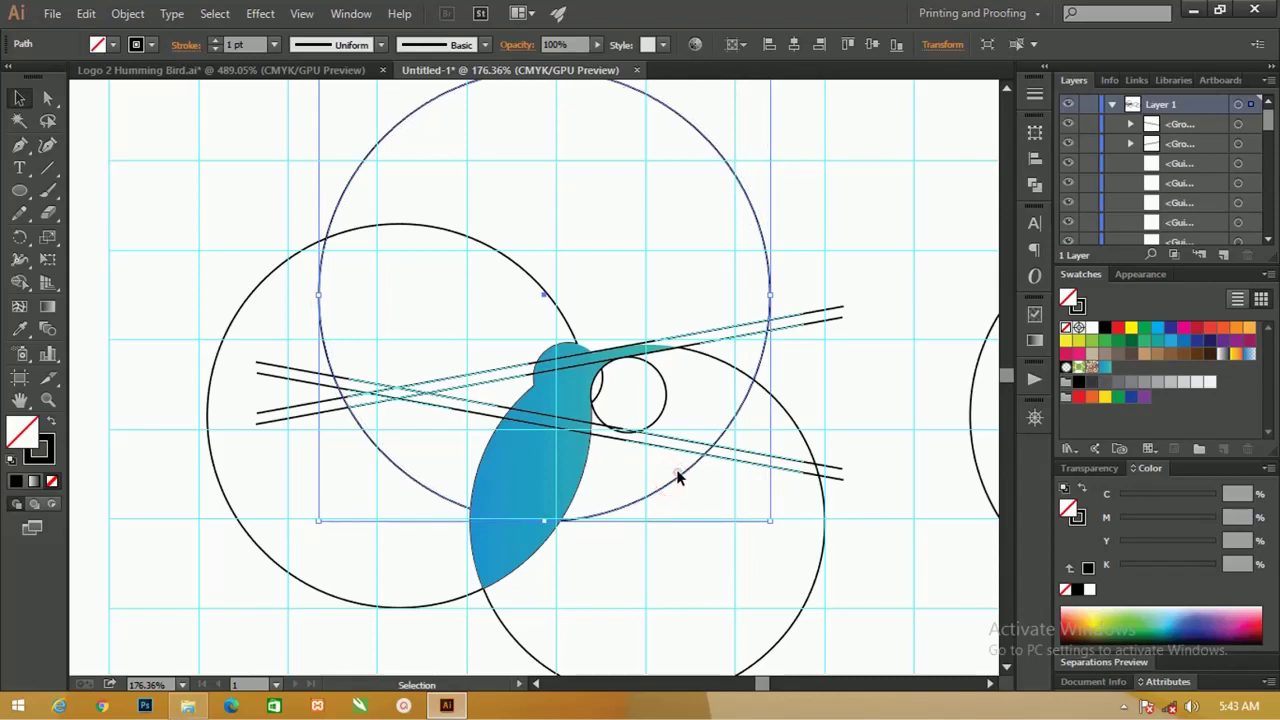
{"action": "left_click", "coordinate": [674, 480]}
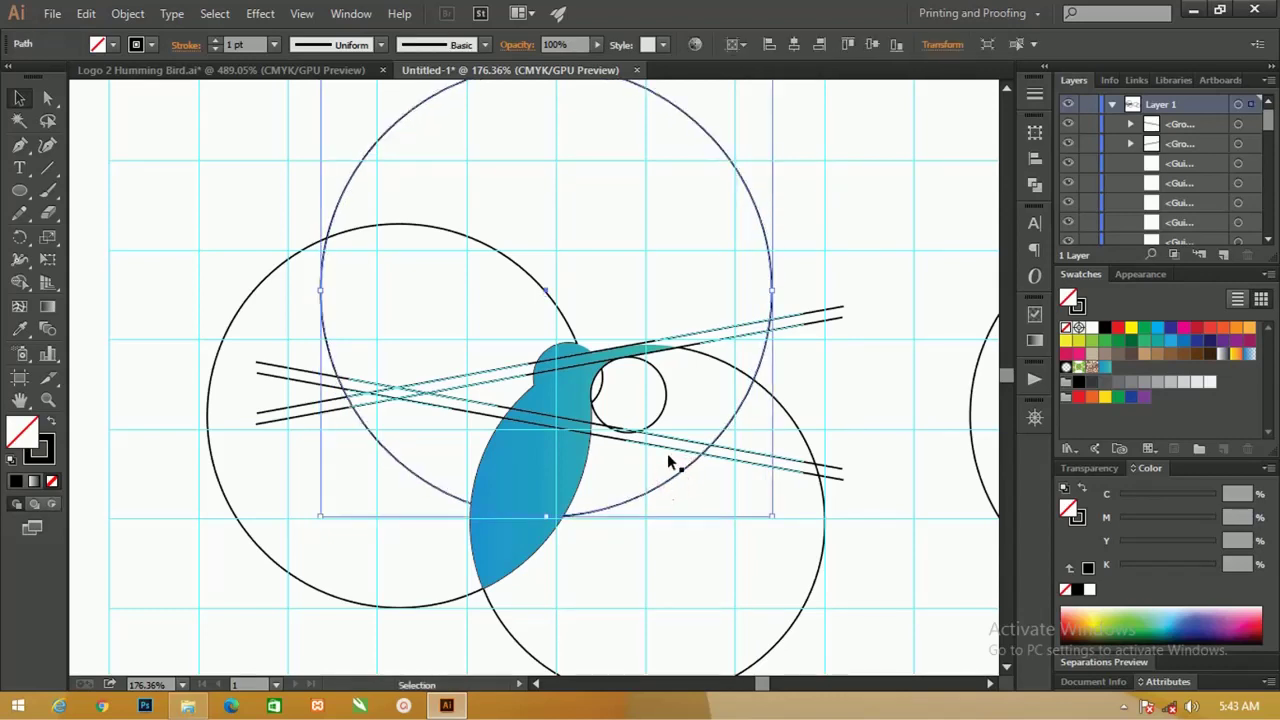
{"action": "mouse_move", "coordinate": [649, 314]}
{"action": "left_mouse_down"}
{"action": "mouse_move", "coordinate": [614, 343]}
{"action": "mouse_move", "coordinate": [680, 325]}
{"action": "left_mouse_up"}
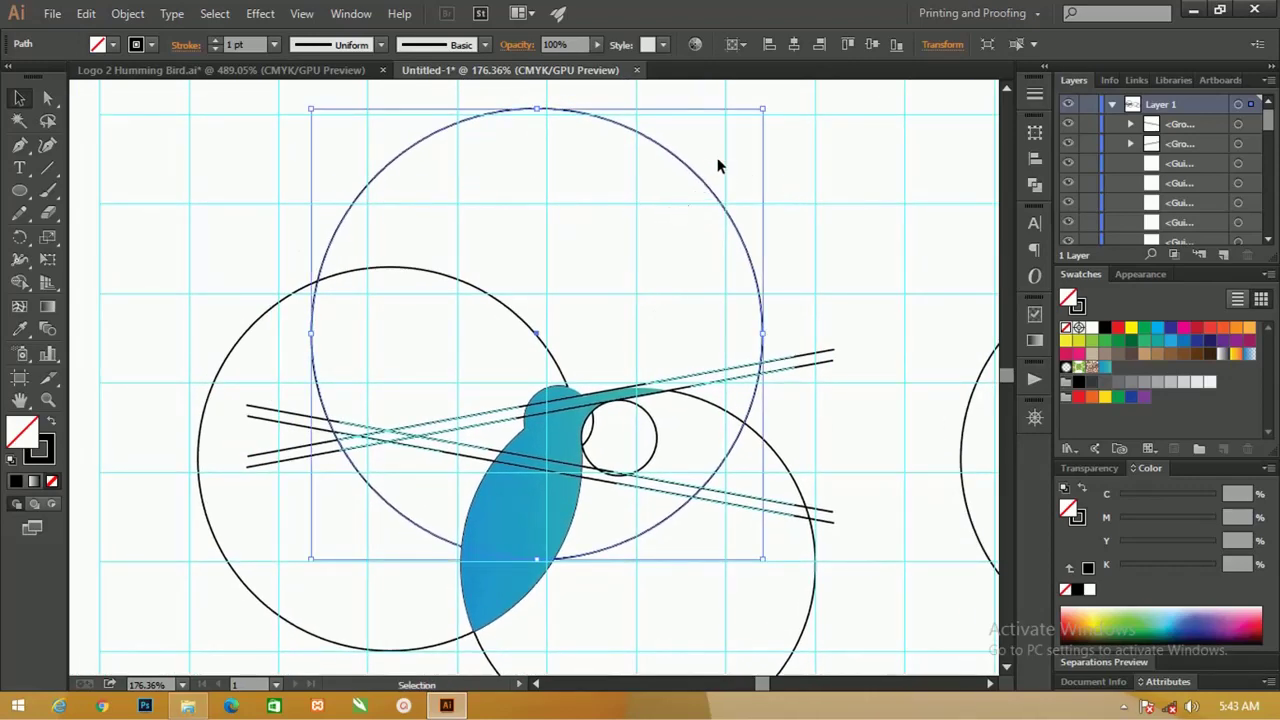
Shrink the circle, centre it on the bird's head, then enlarge it until its arc meets the body.
{"action": "key", "text": "a"}
{"action": "key", "text": "v"}
{"action": "key", "text": "a"}
{"action": "key", "text": "v"}
{"action": "left_click_drag", "start_coordinate": [763, 110], "coordinate": [647, 310]}
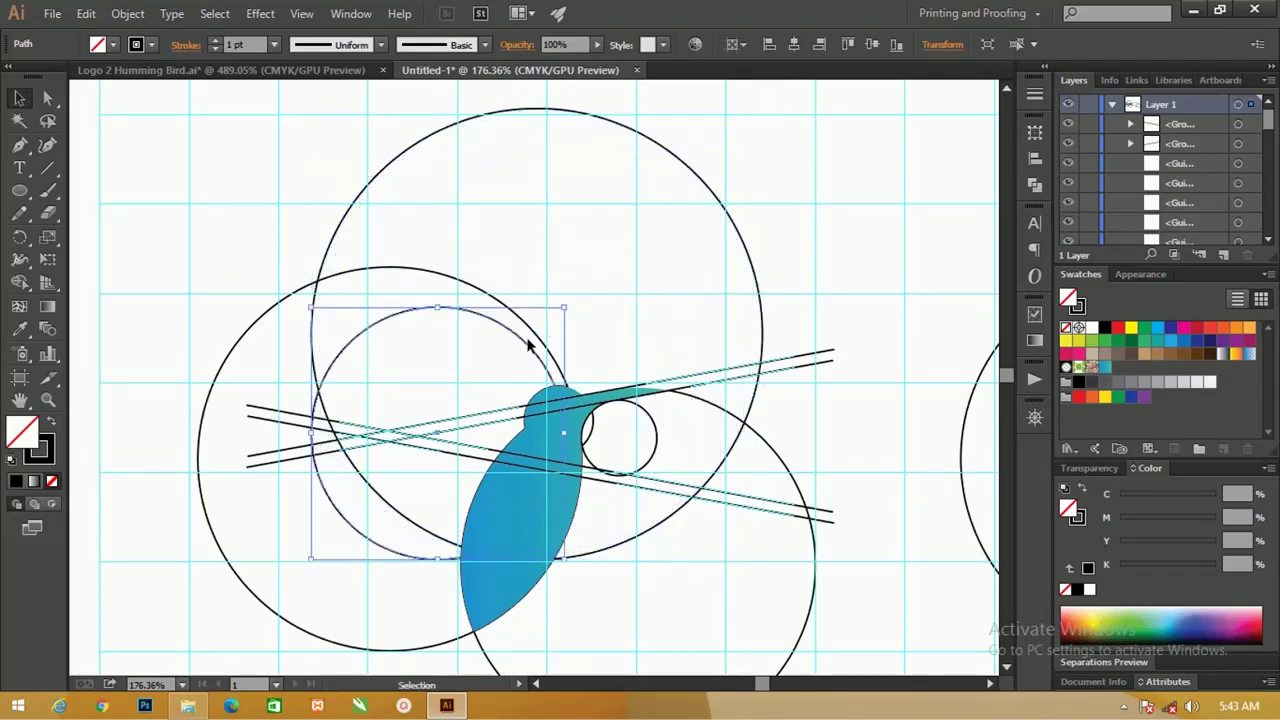
{"action": "left_click_drag", "start_coordinate": [525, 345], "coordinate": [611, 342]}
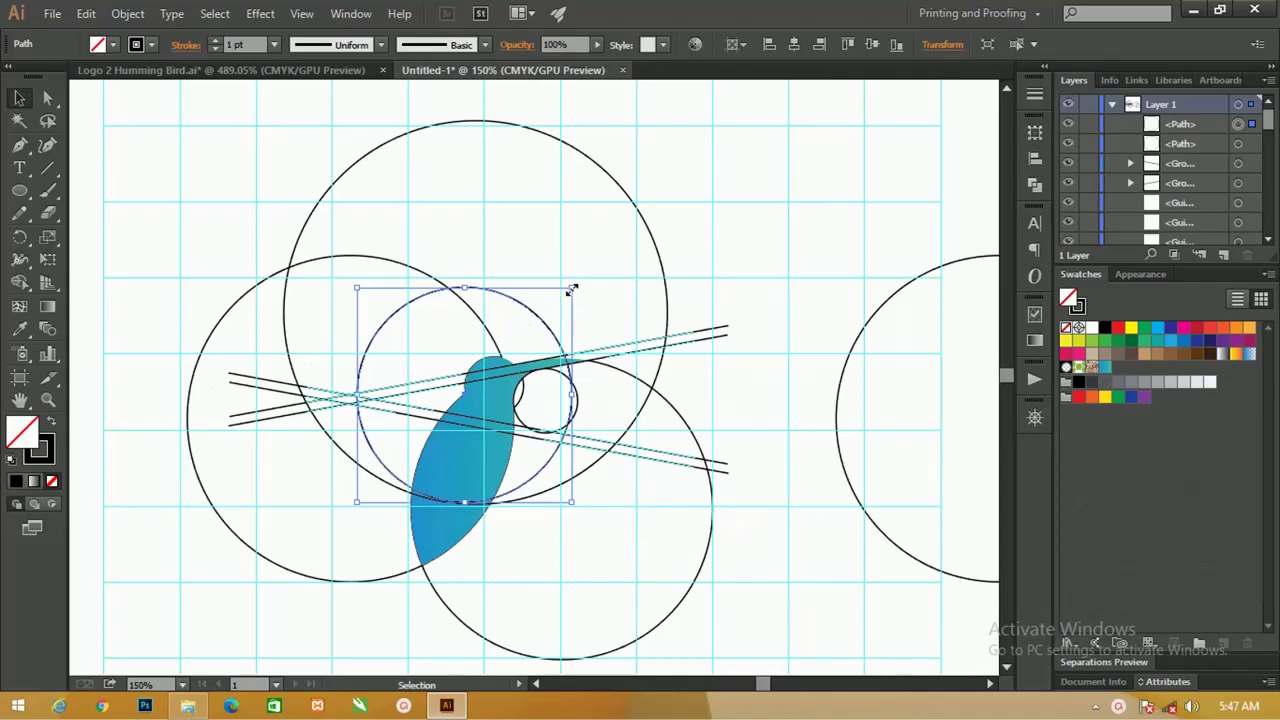
{"action": "left_click_drag", "start_coordinate": [573, 289], "coordinate": [640, 243]}
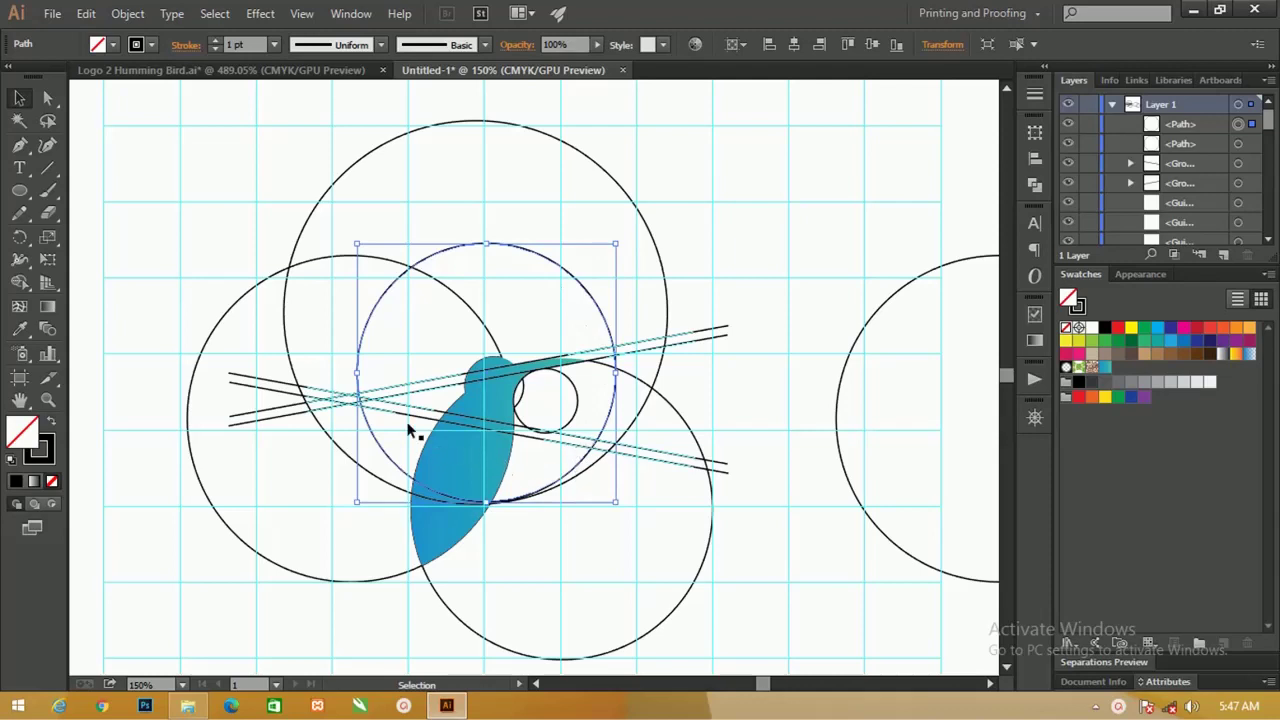
{"action": "left_click_drag", "start_coordinate": [357, 247], "coordinate": [300, 208]}
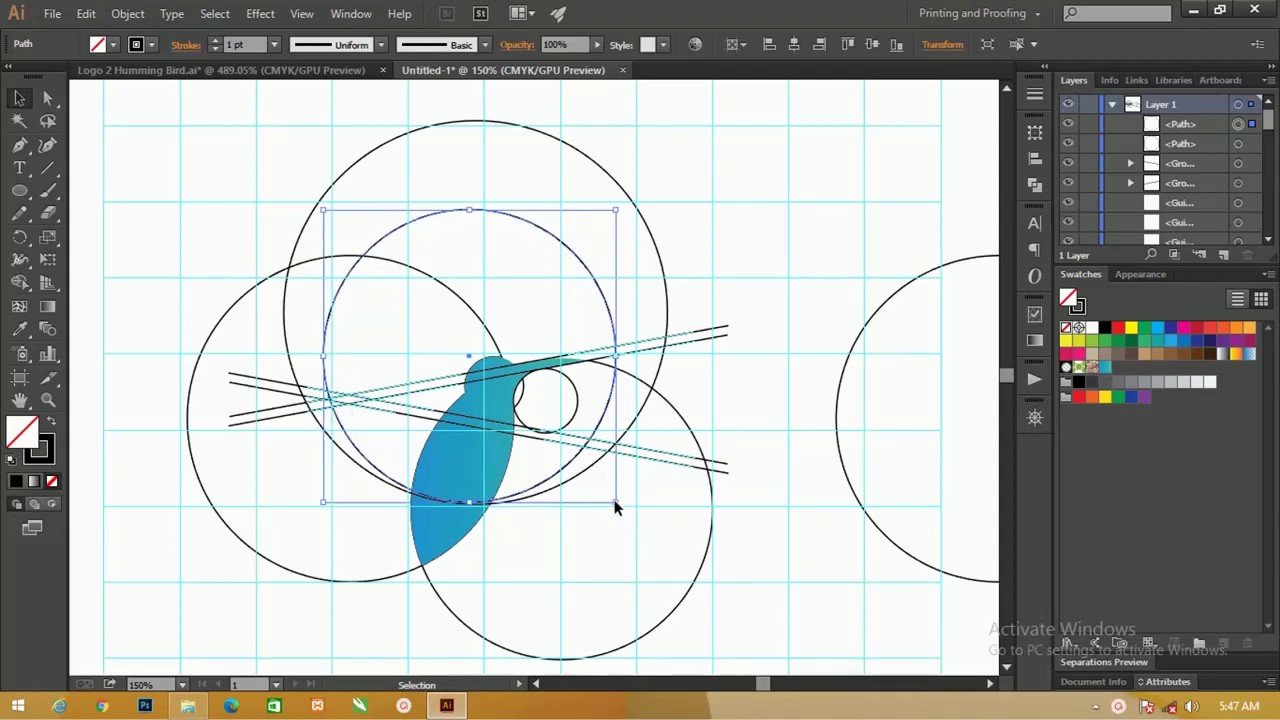
{"action": "left_click_drag", "start_coordinate": [615, 507], "coordinate": [619, 510]}
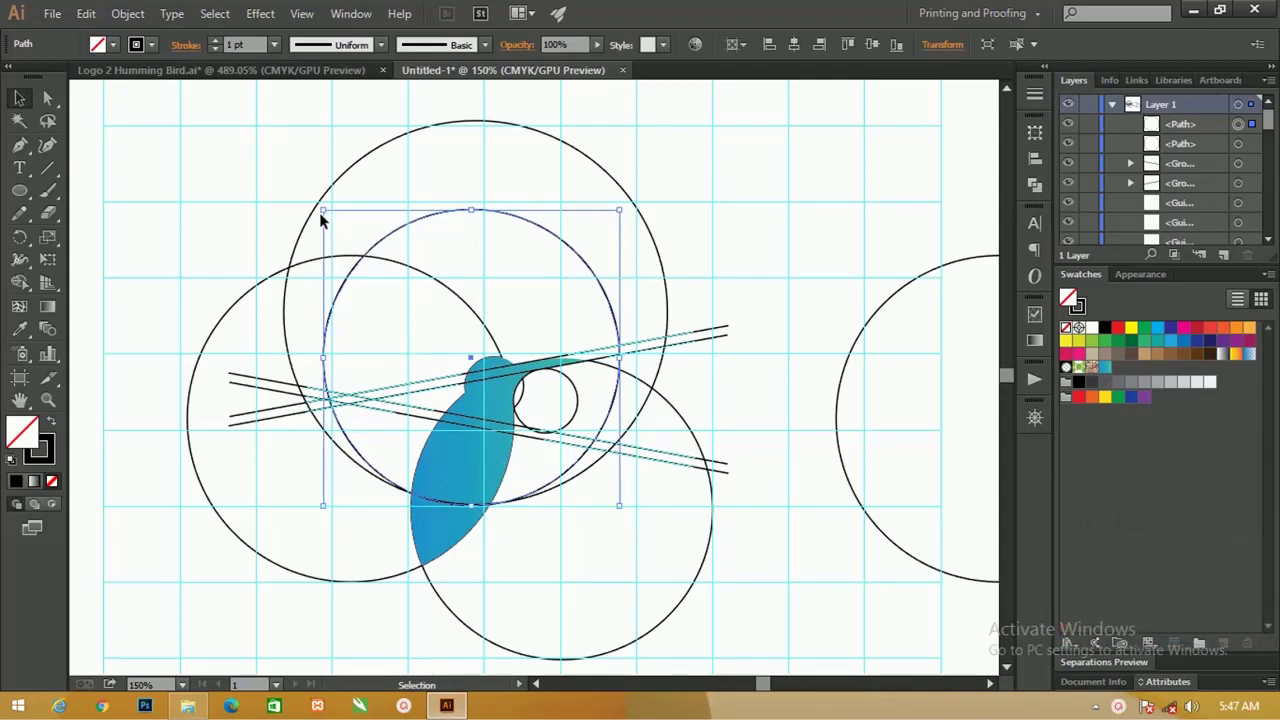
{"action": "left_click_drag", "start_coordinate": [321, 211], "coordinate": [316, 206]}
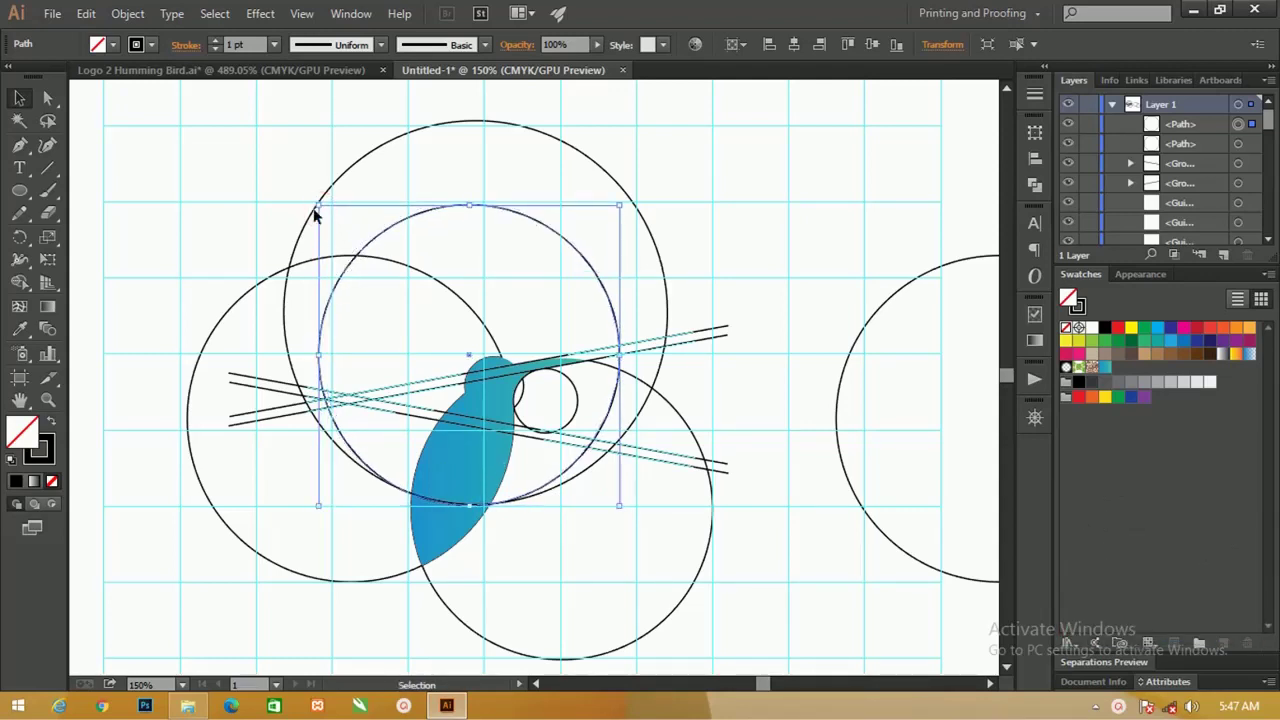
Nudge the large circle up two steps with the Up arrow key.
{"action": "key", "text": "z"}
{"action": "left_click", "coordinate": [571, 508]}
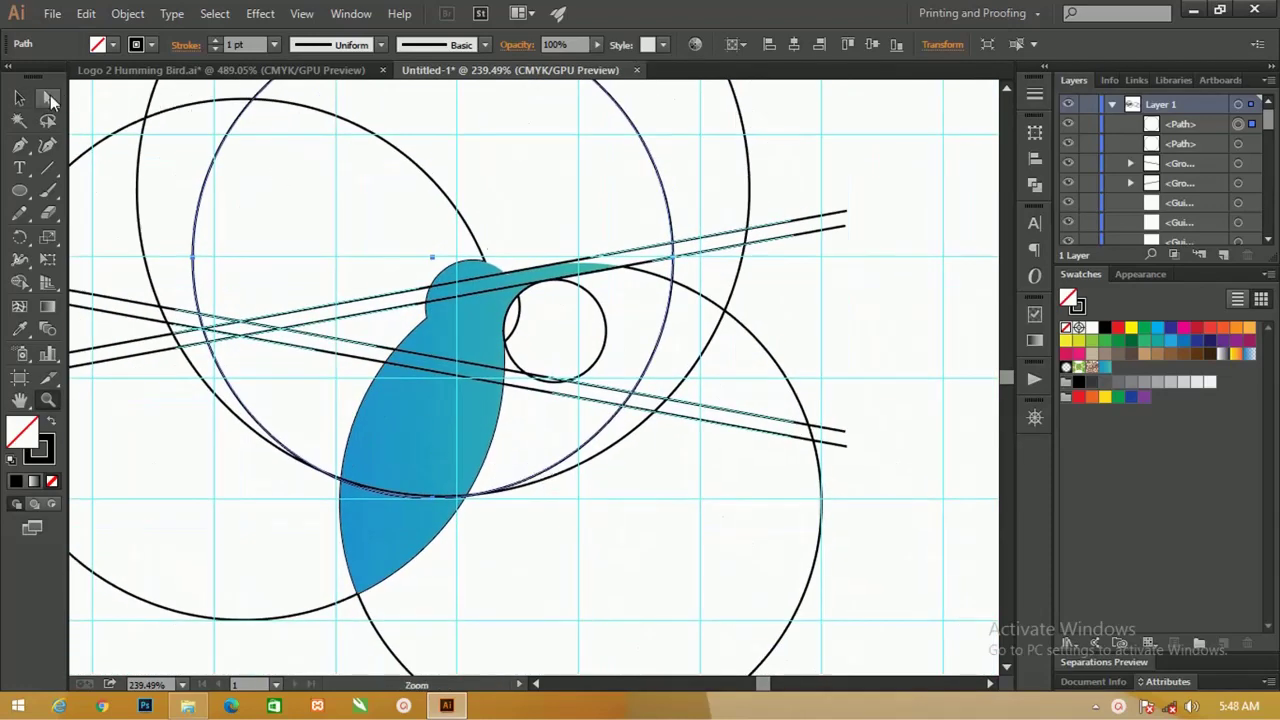
{"action": "left_click", "coordinate": [19, 98]}
{"action": "key", "text": "Up"}
{"action": "key", "text": "Up"}
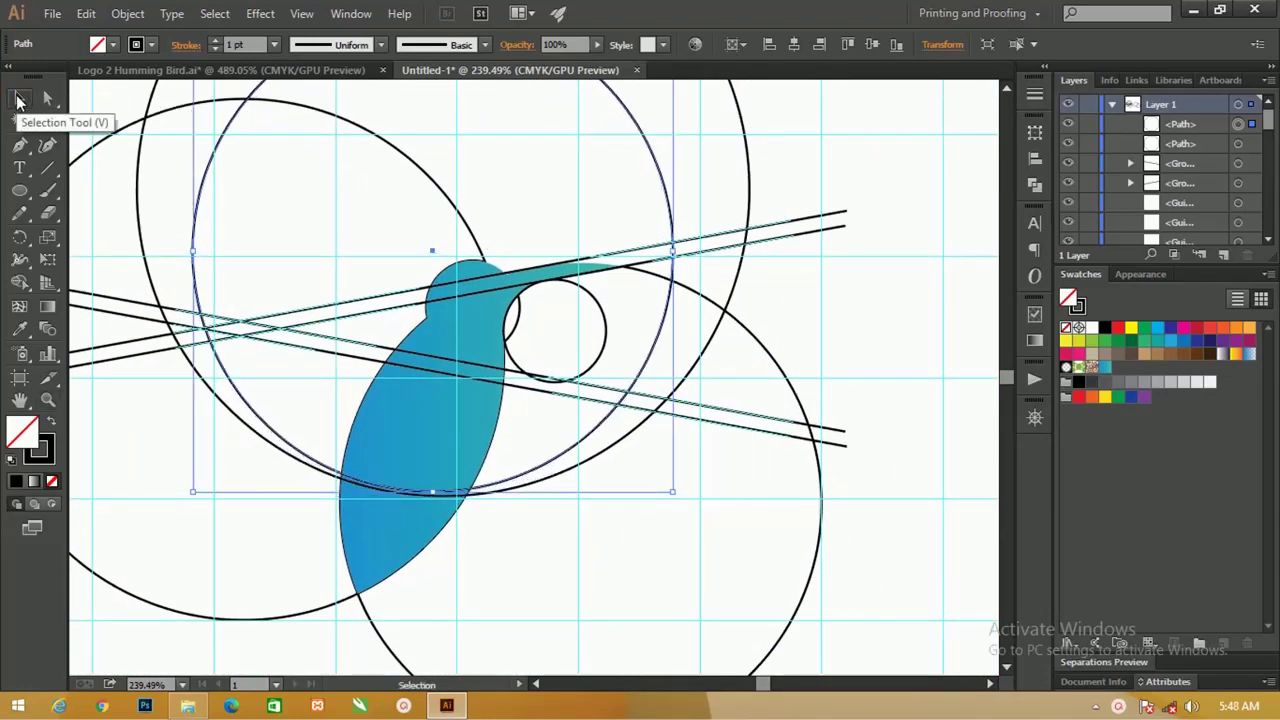
{"action": "key", "text": "Up"}
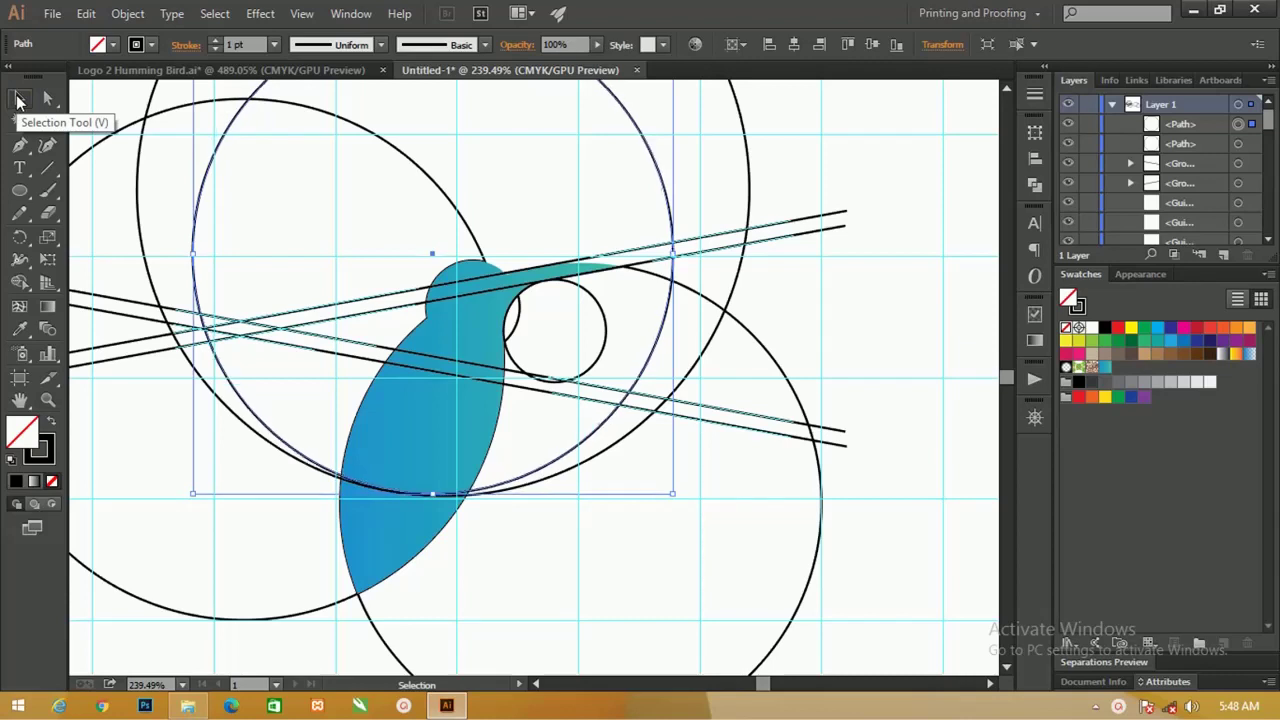
Select all guide shapes around the bird and merge the regions left of the body into a crescent.
{"action": "left_click", "coordinate": [579, 496]}
{"action": "left_click_drag", "start_coordinate": [690, 543], "coordinate": [145, 160]}
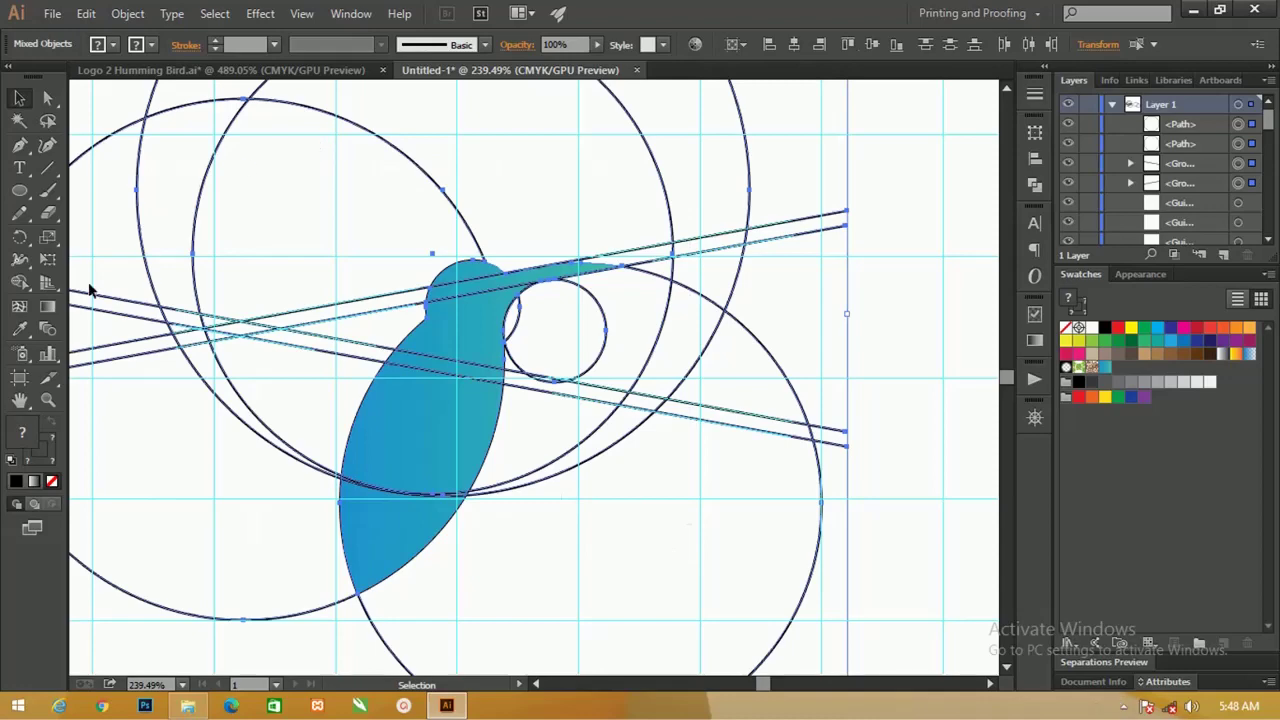
{"action": "left_click", "coordinate": [17, 283]}
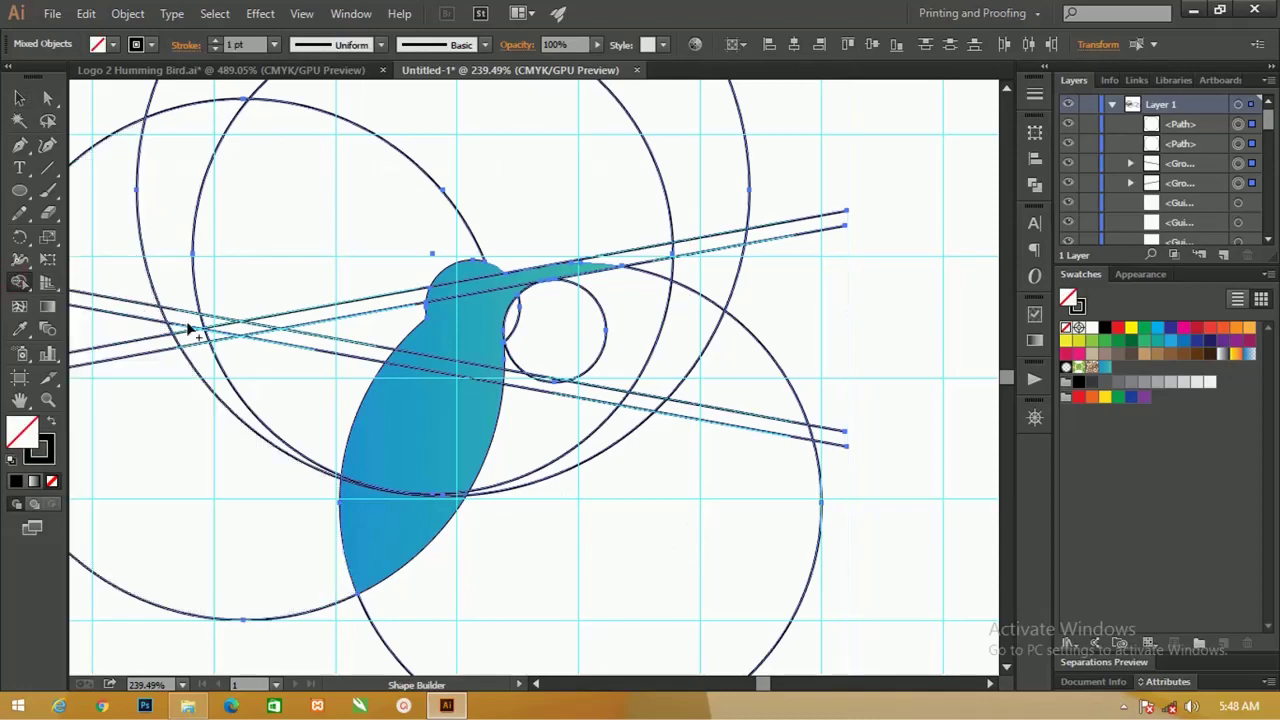
{"action": "mouse_move", "coordinate": [203, 335]}
{"action": "left_mouse_down"}
{"action": "mouse_move", "coordinate": [205, 375]}
{"action": "mouse_move", "coordinate": [214, 343]}
{"action": "mouse_move", "coordinate": [100, 383]}
{"action": "left_mouse_up"}
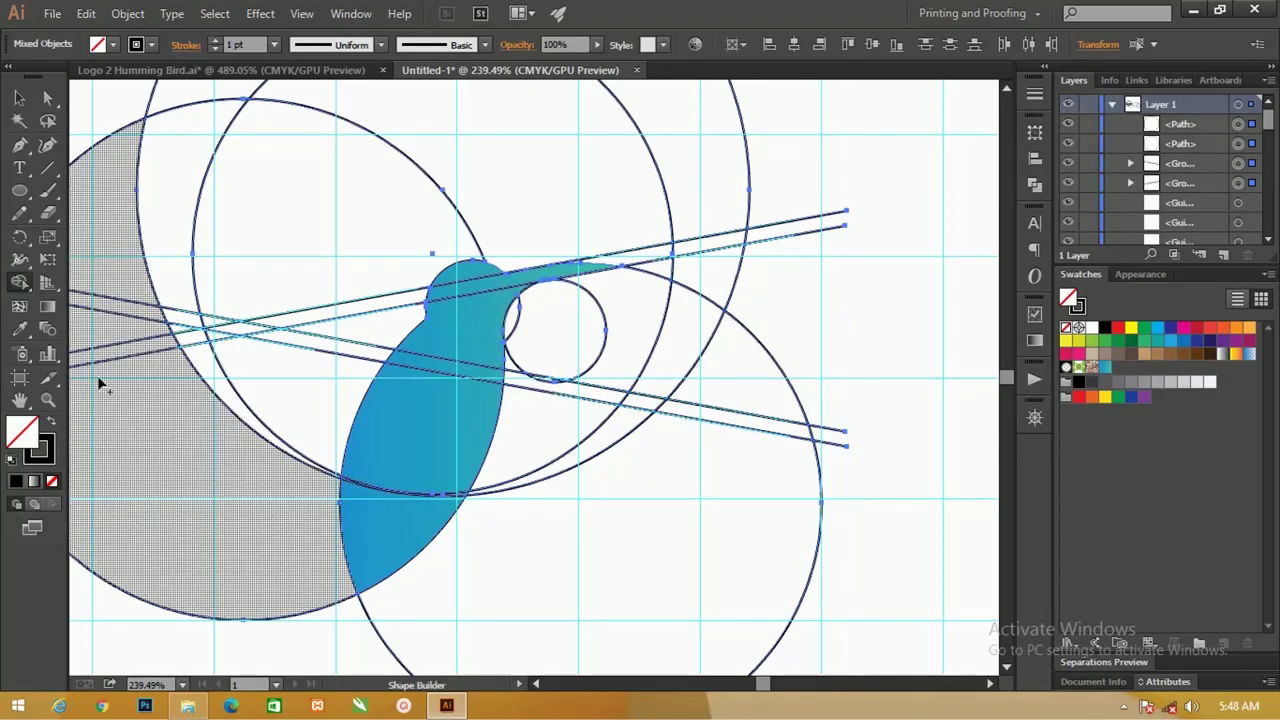
With a black fill, merge the left sliver regions and the regions below the eye into two wings.
{"action": "left_click", "coordinate": [52, 424]}
{"action": "mouse_move", "coordinate": [177, 318]}
{"action": "left_mouse_down"}
{"action": "mouse_move", "coordinate": [205, 370]}
{"action": "mouse_move", "coordinate": [214, 324]}
{"action": "left_mouse_up"}
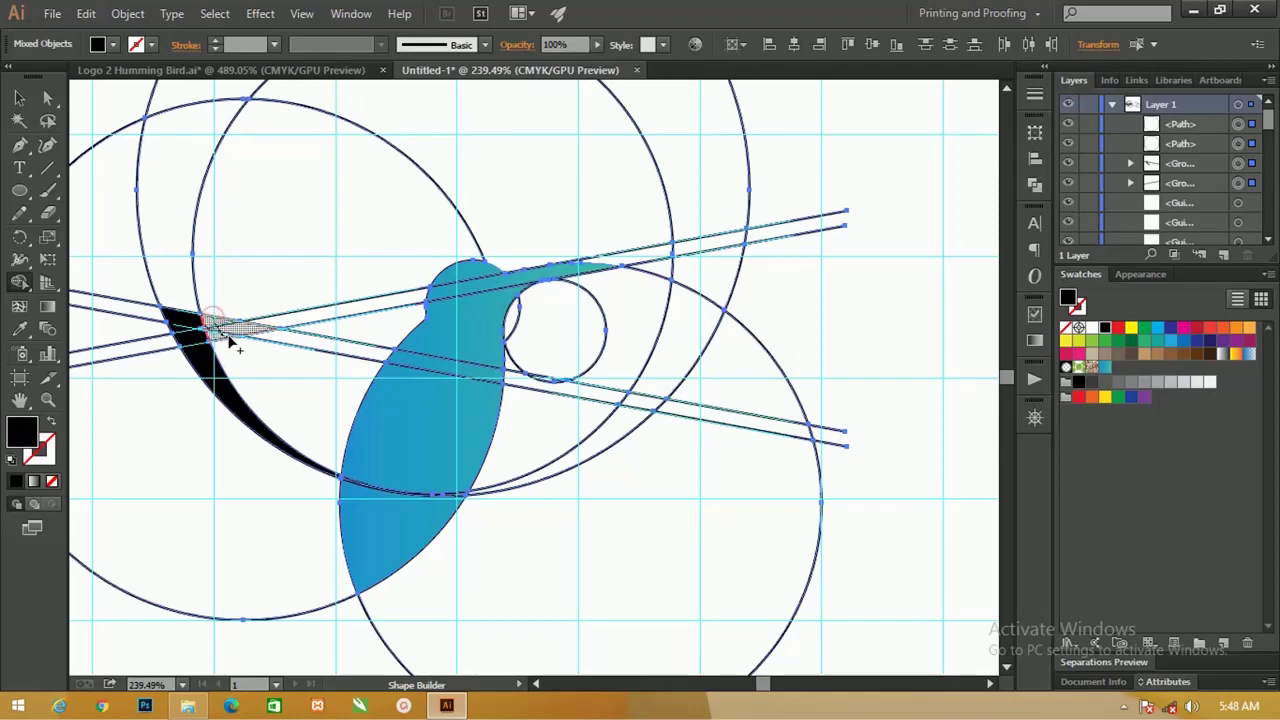
{"action": "left_click", "coordinate": [280, 343]}
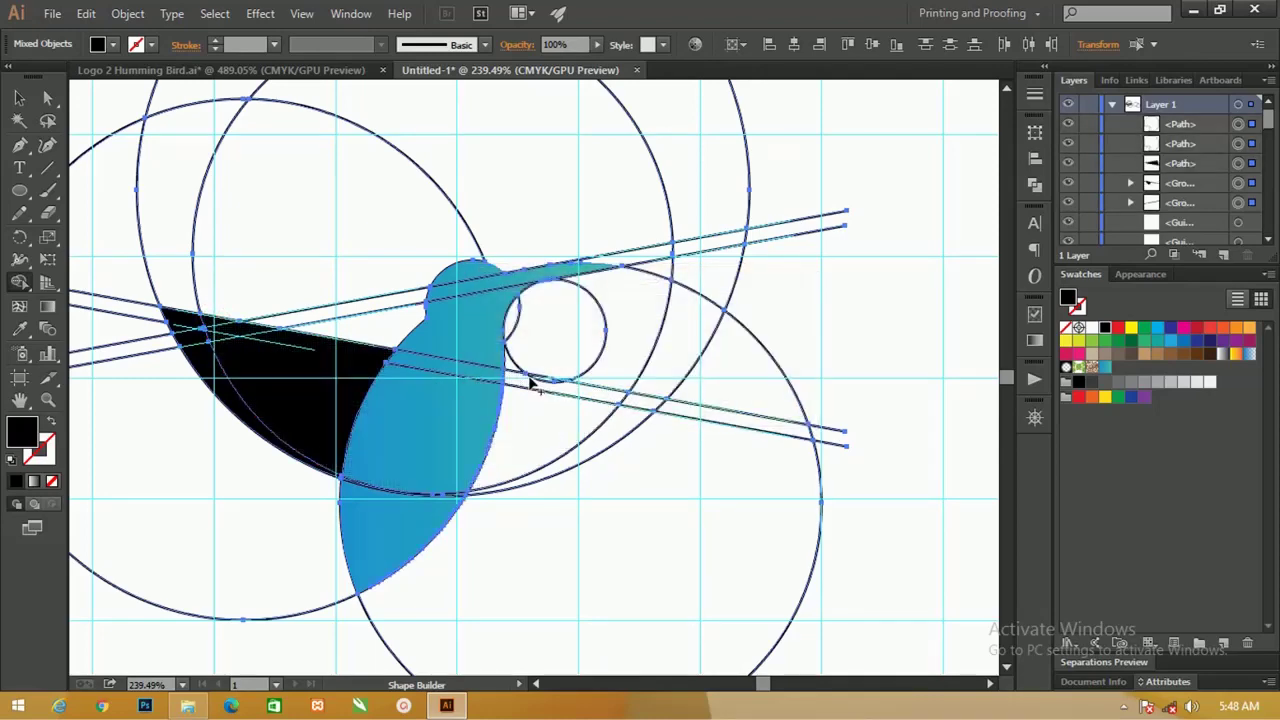
{"action": "mouse_move", "coordinate": [530, 383]}
{"action": "left_mouse_down"}
{"action": "mouse_move", "coordinate": [527, 422]}
{"action": "mouse_move", "coordinate": [540, 423]}
{"action": "left_mouse_up"}
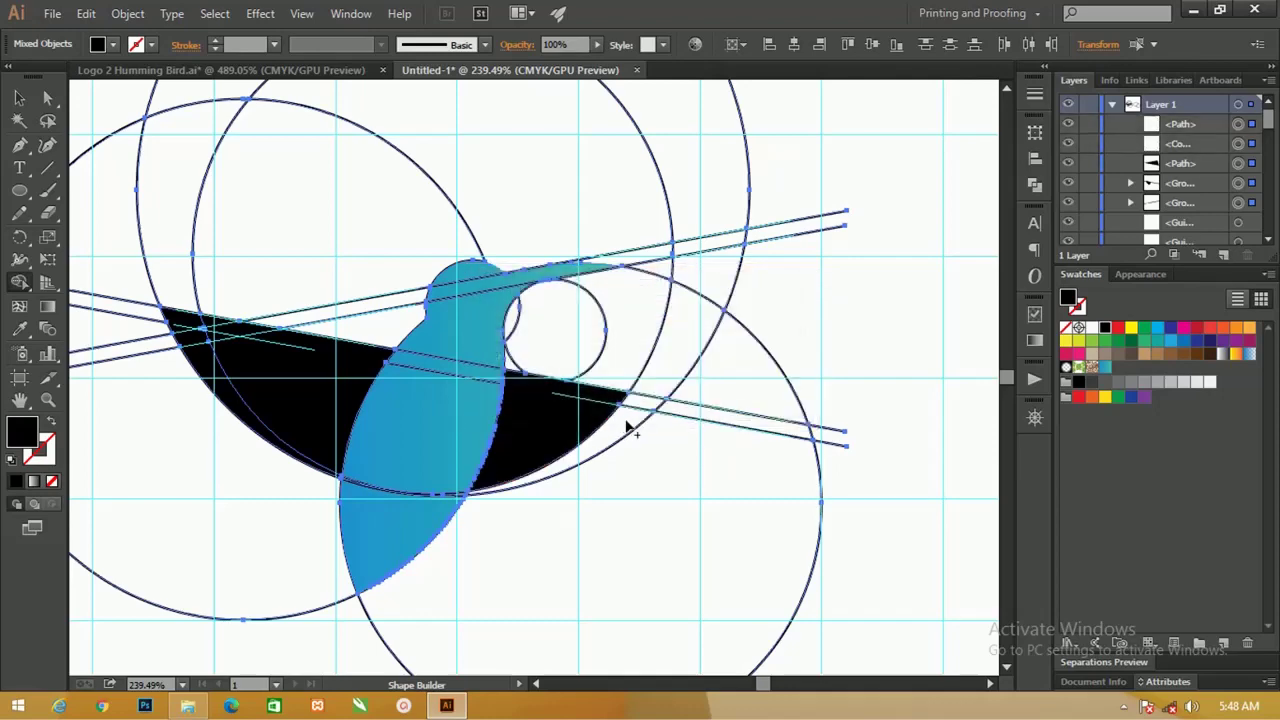
{"action": "left_click", "coordinate": [620, 422]}
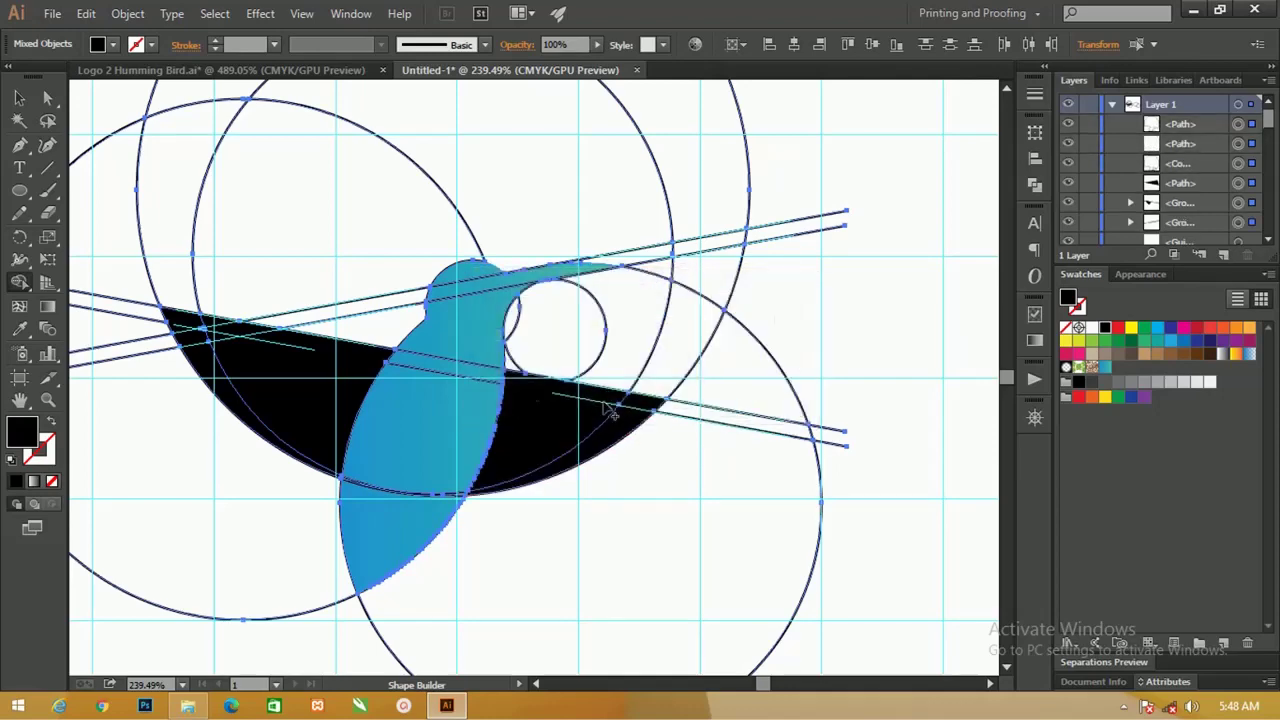
{"action": "left_click", "coordinate": [17, 100]}
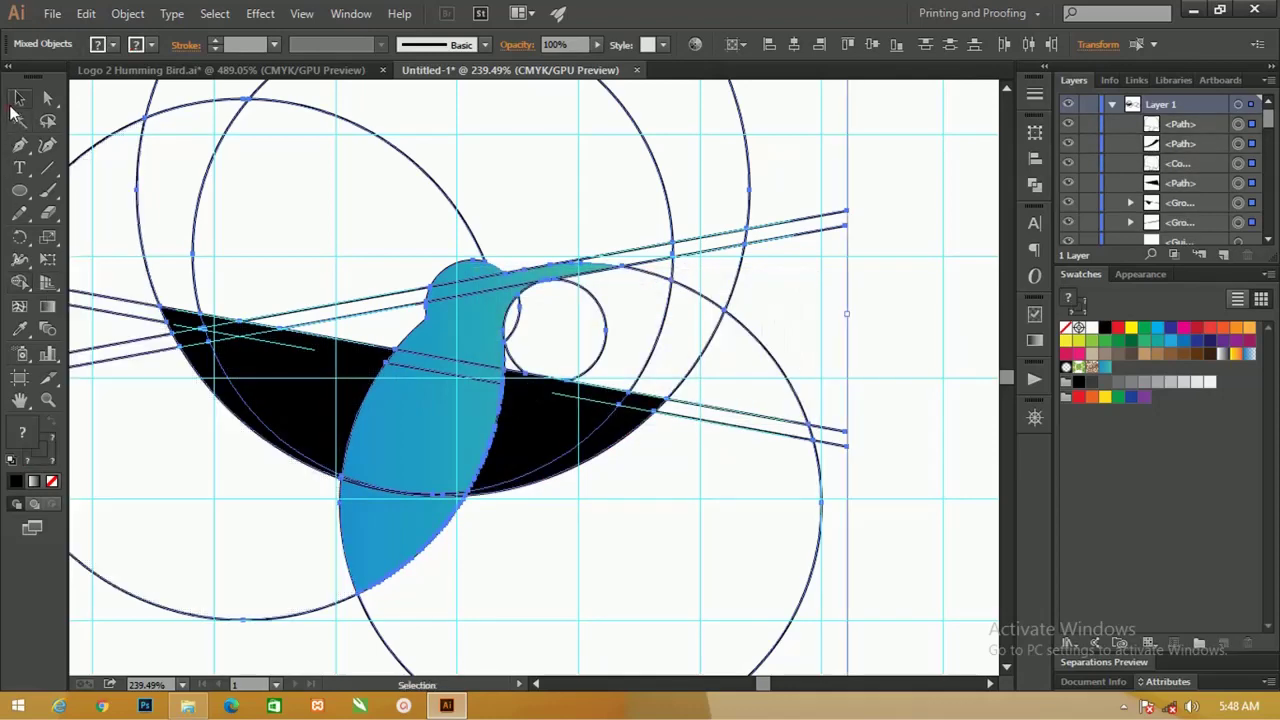
{"action": "left_click", "coordinate": [286, 197]}
Ungroup the group containing the black wing shapes.
{"action": "left_click", "coordinate": [200, 362]}
{"action": "right_click", "coordinate": [206, 356]}
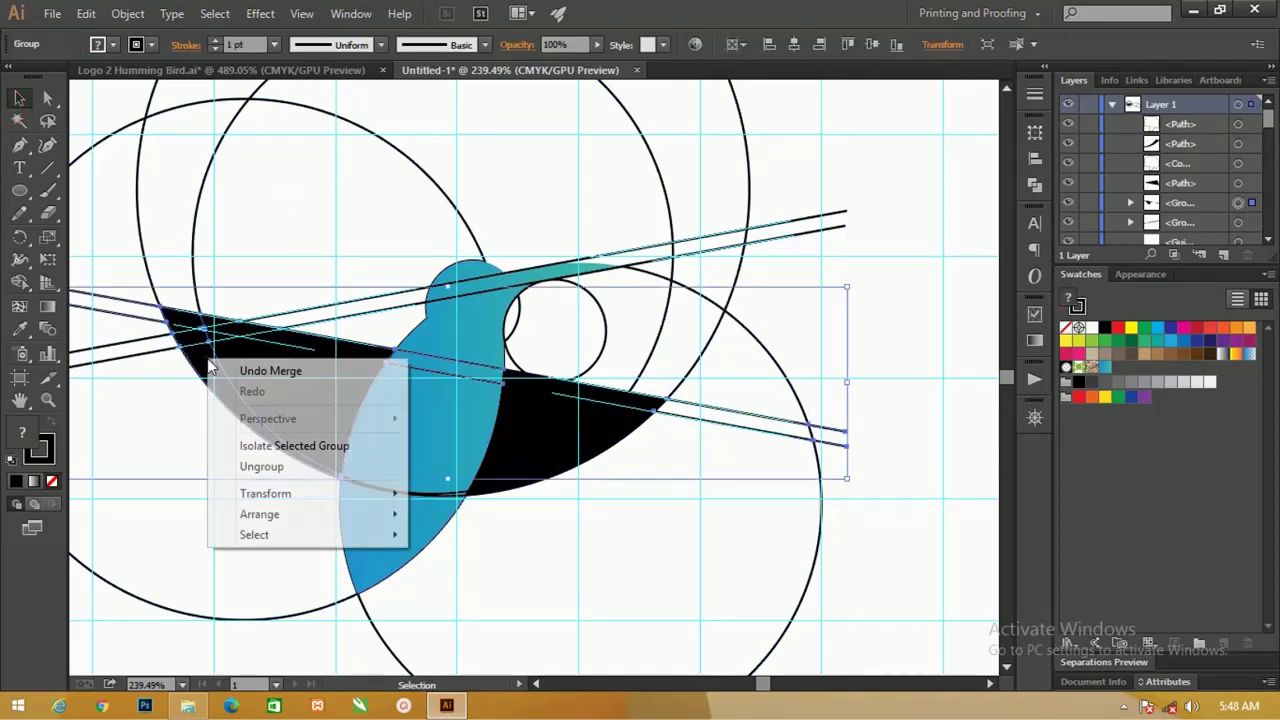
{"action": "left_click", "coordinate": [275, 468]}
{"action": "left_click", "coordinate": [263, 259]}
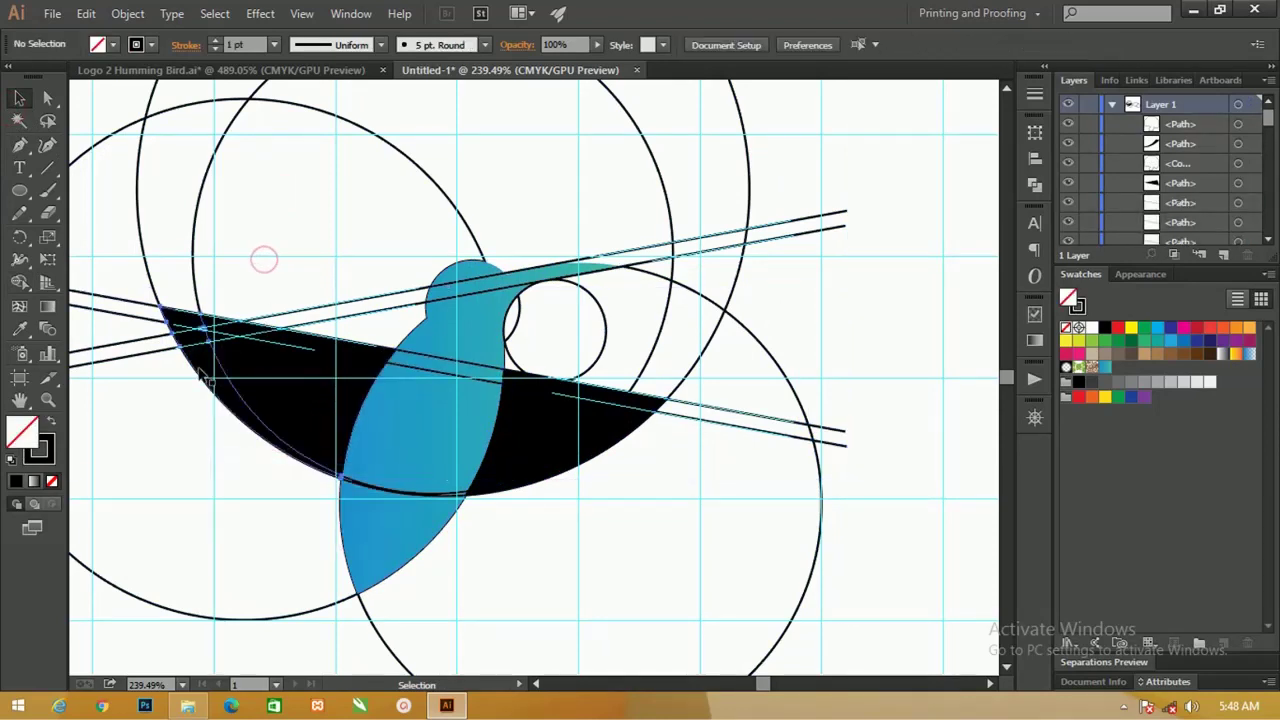
Eyedropper the body's blue gradient onto both black wings.
{"action": "left_click", "coordinate": [262, 372], "text": "shift"}
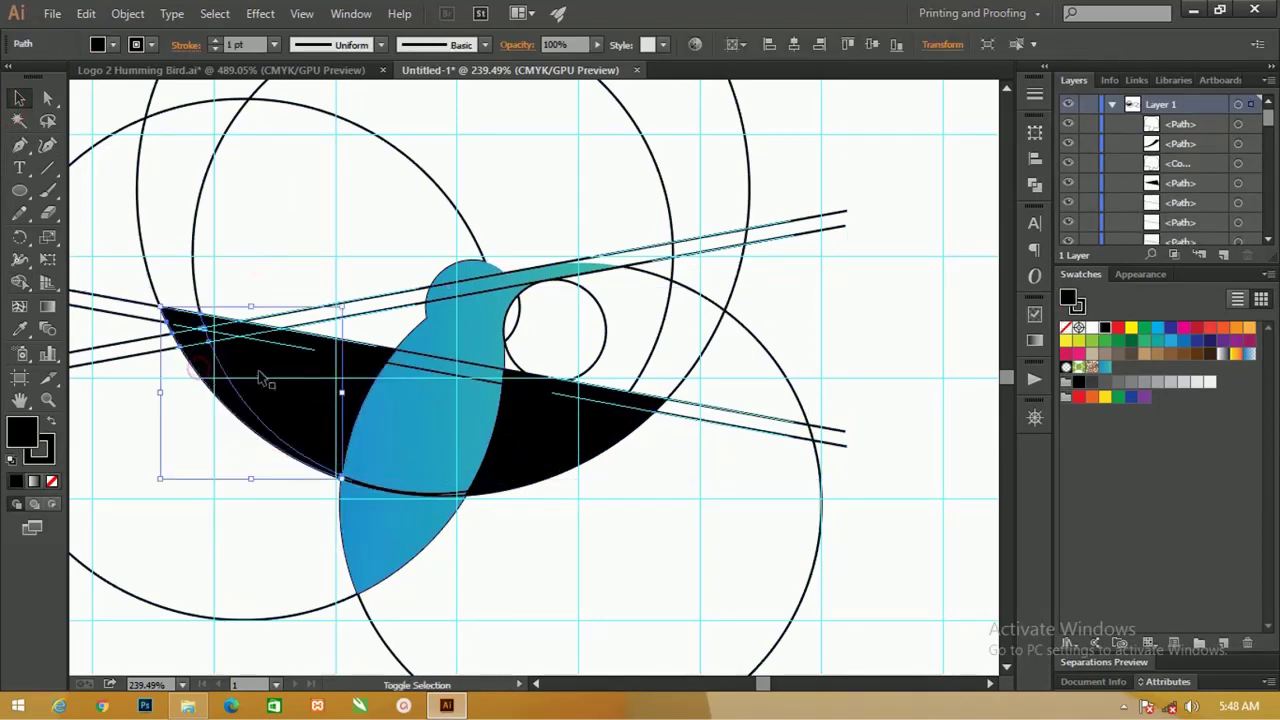
{"action": "left_click", "coordinate": [622, 443], "text": "shift"}
{"action": "key", "text": "i"}
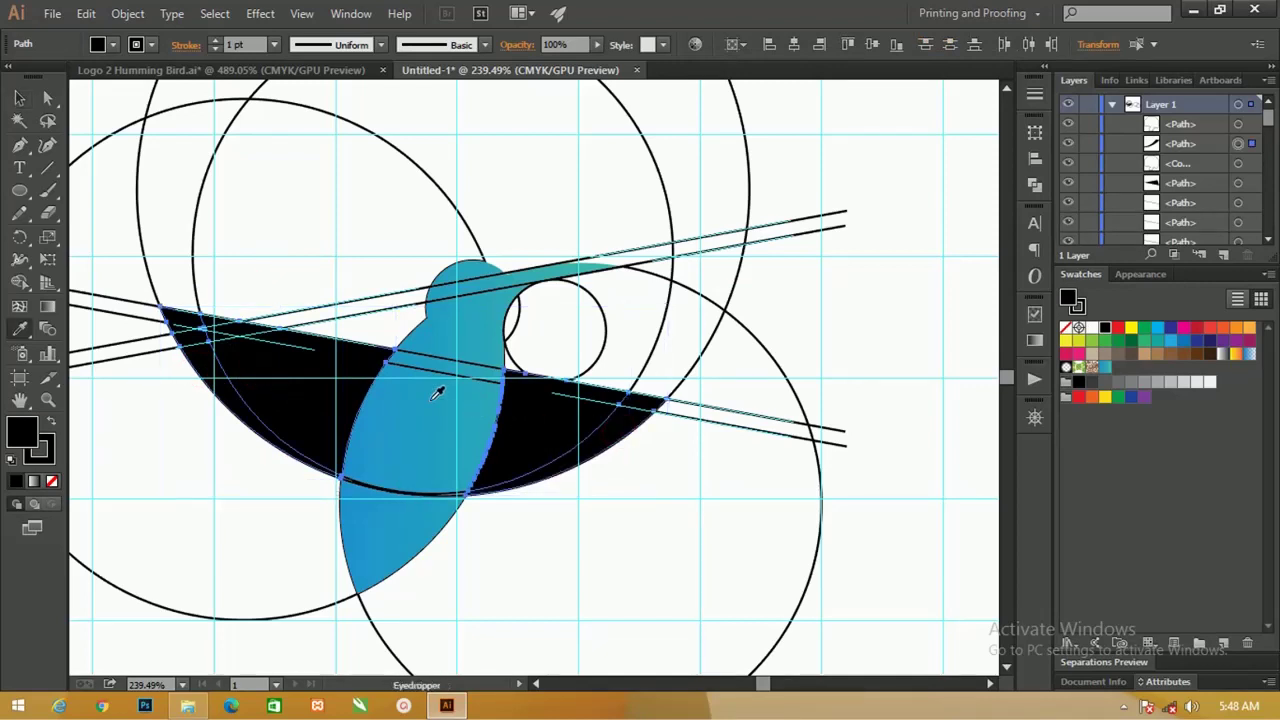
{"action": "left_click", "coordinate": [437, 393]}
{"action": "left_click", "coordinate": [19, 97]}
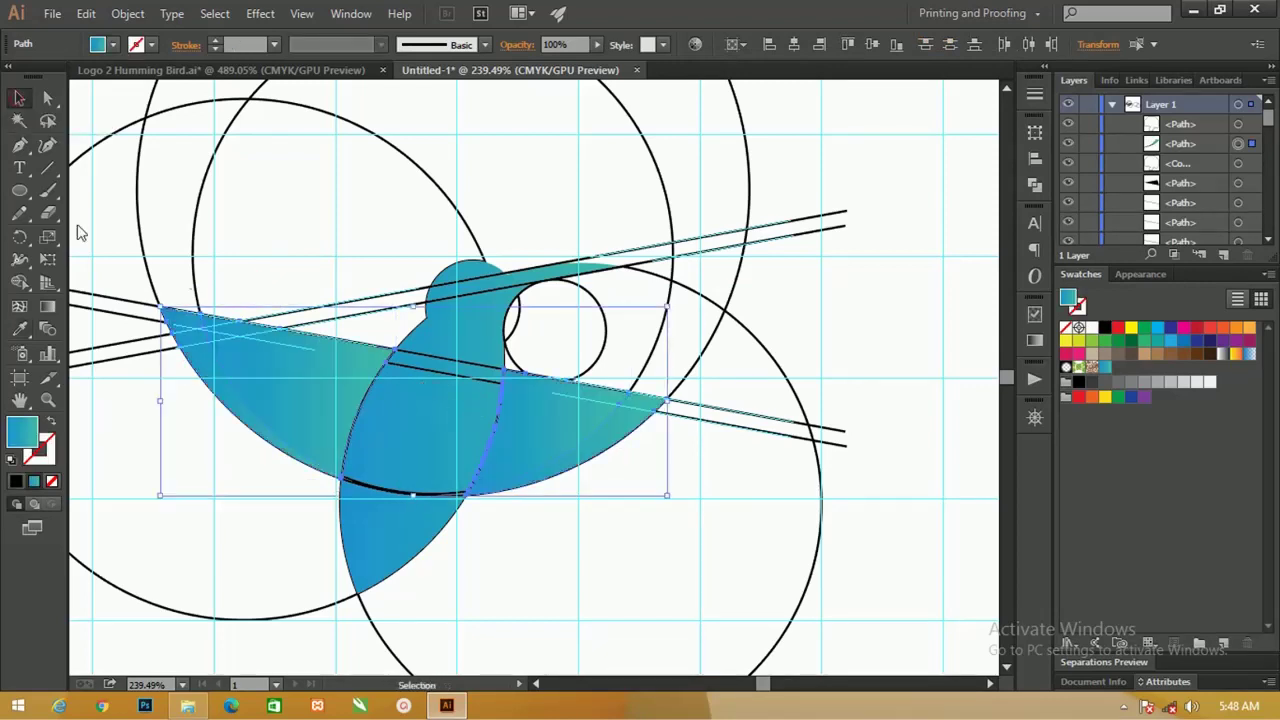
{"action": "left_click", "coordinate": [835, 282]}
Delete the two construction circles above the bird.
{"action": "key", "text": "ctrl+1"}
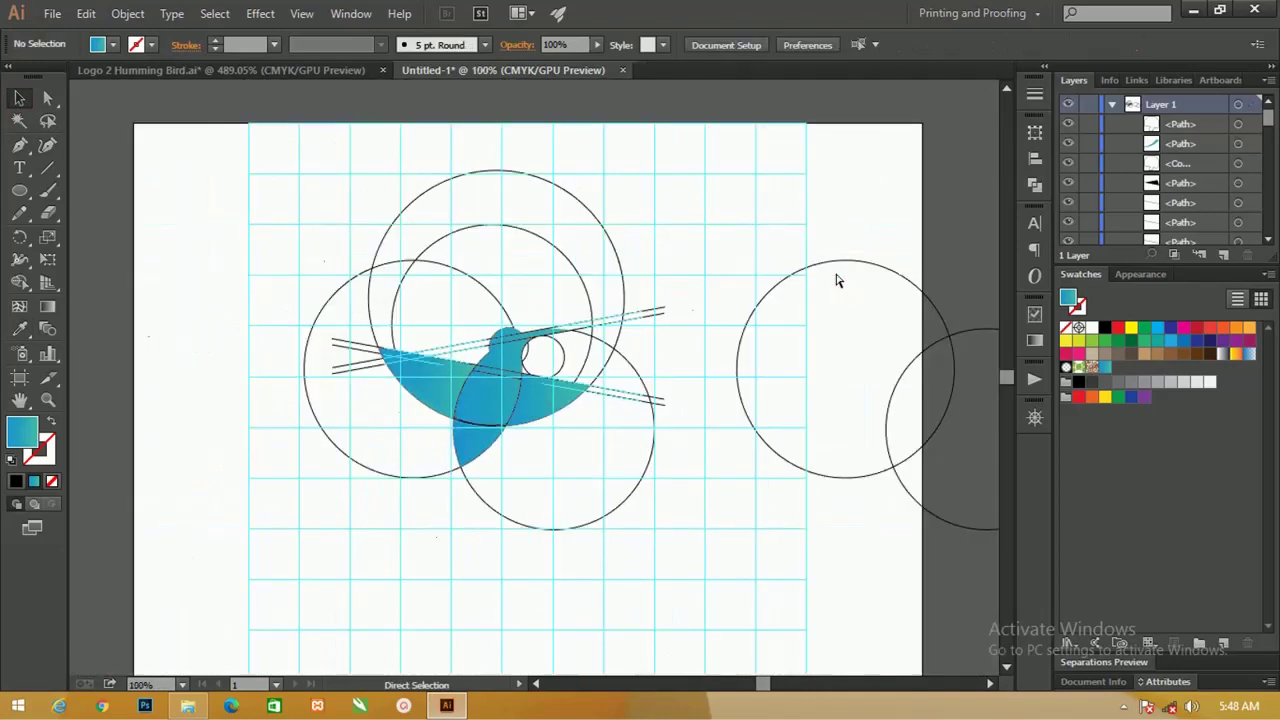
{"action": "left_click_drag", "start_coordinate": [686, 243], "coordinate": [678, 275]}
{"action": "left_click_drag", "start_coordinate": [630, 238], "coordinate": [357, 316]}
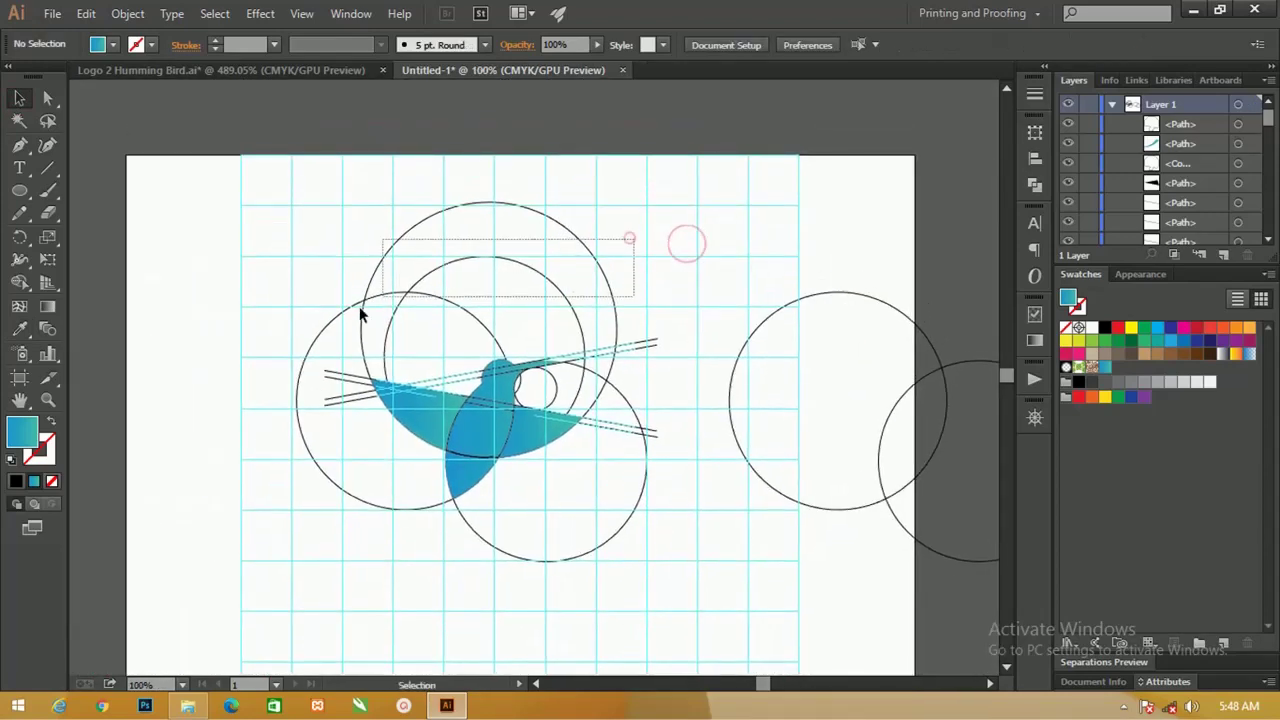
{"action": "left_click", "coordinate": [612, 270]}
{"action": "left_click", "coordinate": [521, 271]}
{"action": "key", "text": "Delete"}
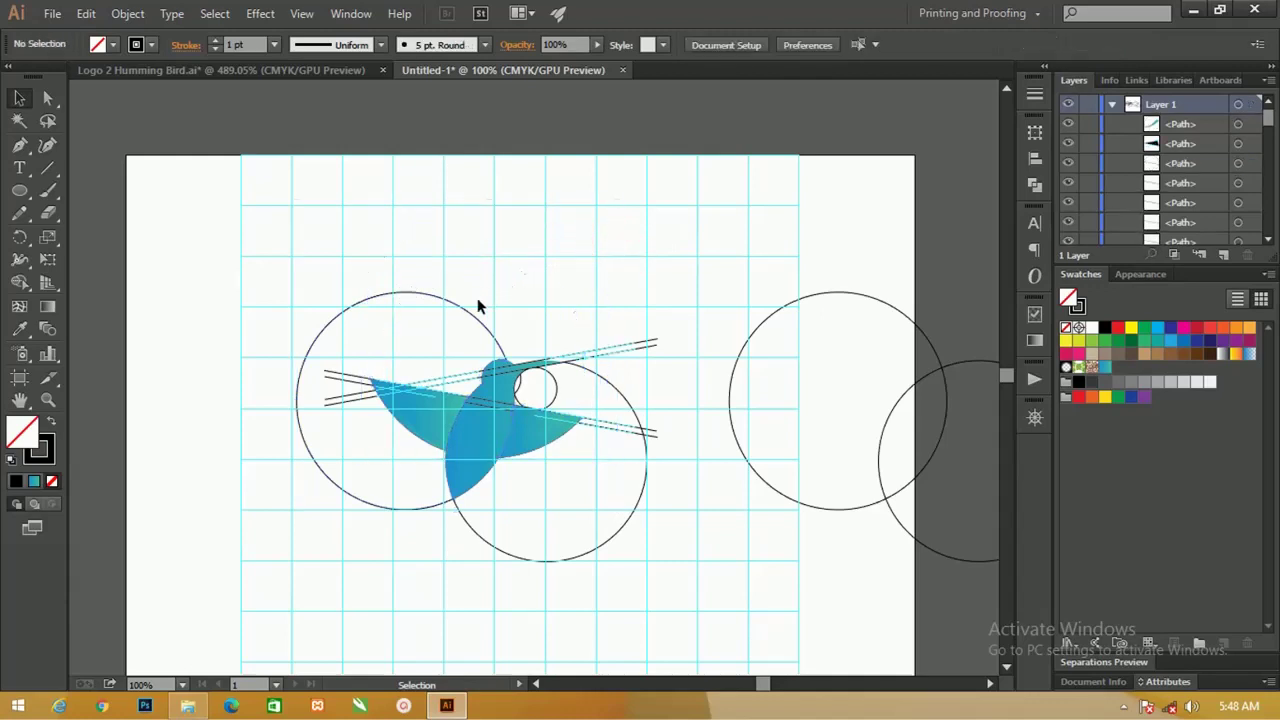
Delete the three dark guide lines and the right arc of the small head circle.
{"action": "left_click", "coordinate": [650, 342]}
{"action": "key", "text": "Delete"}
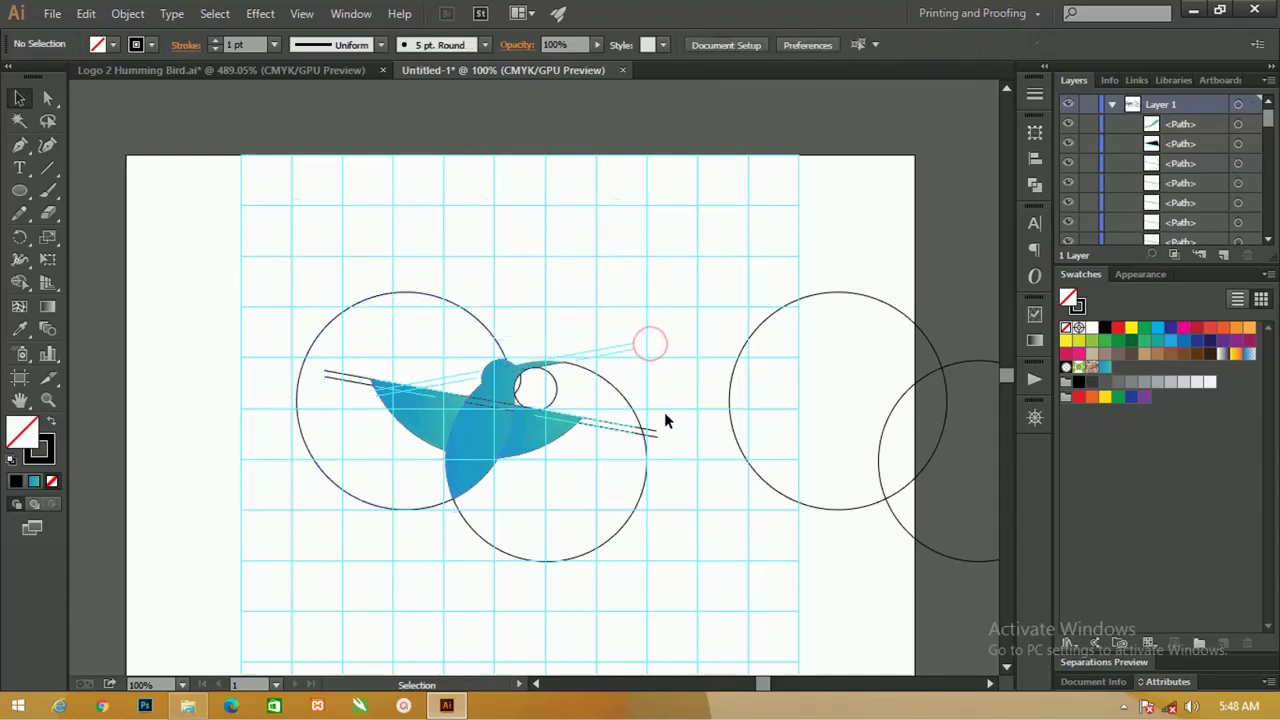
{"action": "left_click", "coordinate": [653, 437]}
{"action": "key", "text": "Delete"}
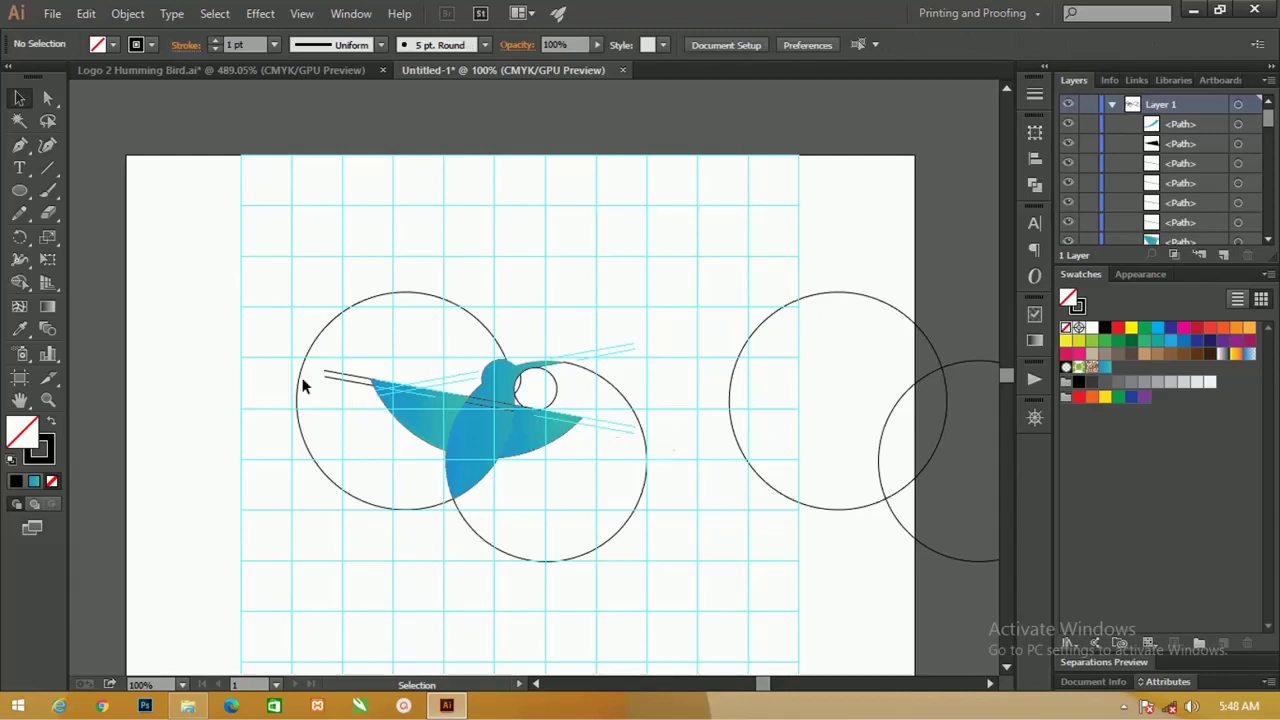
{"action": "left_click", "coordinate": [342, 382]}
{"action": "key", "text": "Delete"}
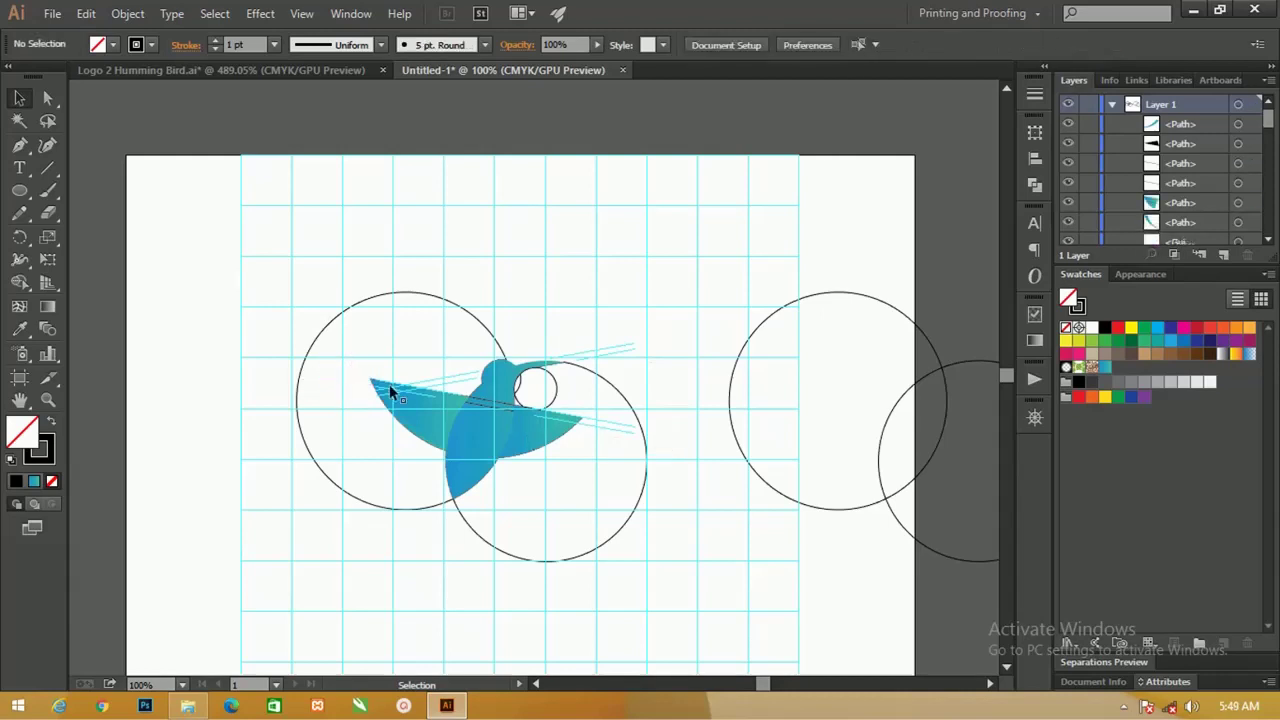
{"action": "scroll", "coordinate": [470, 380], "scroll_direction": "up", "scroll_amount": 3, "text": "alt"}
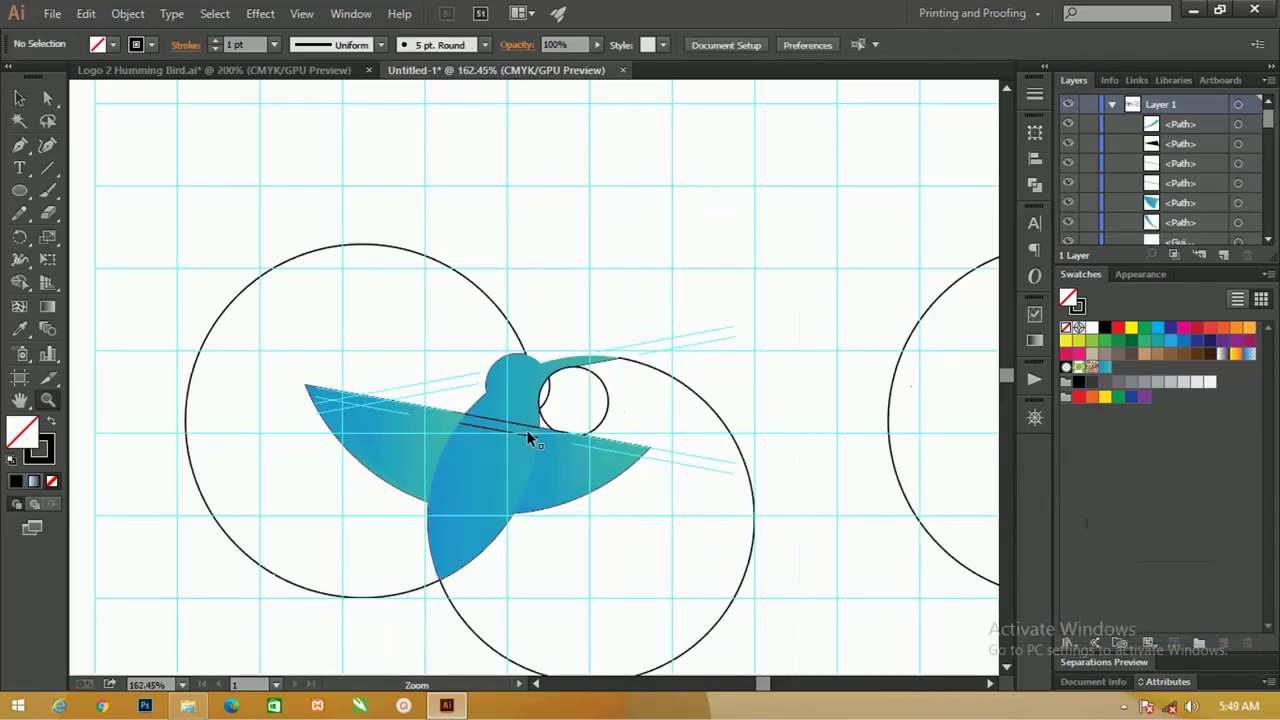
{"action": "left_click", "coordinate": [607, 400]}
{"action": "key", "text": "Delete"}
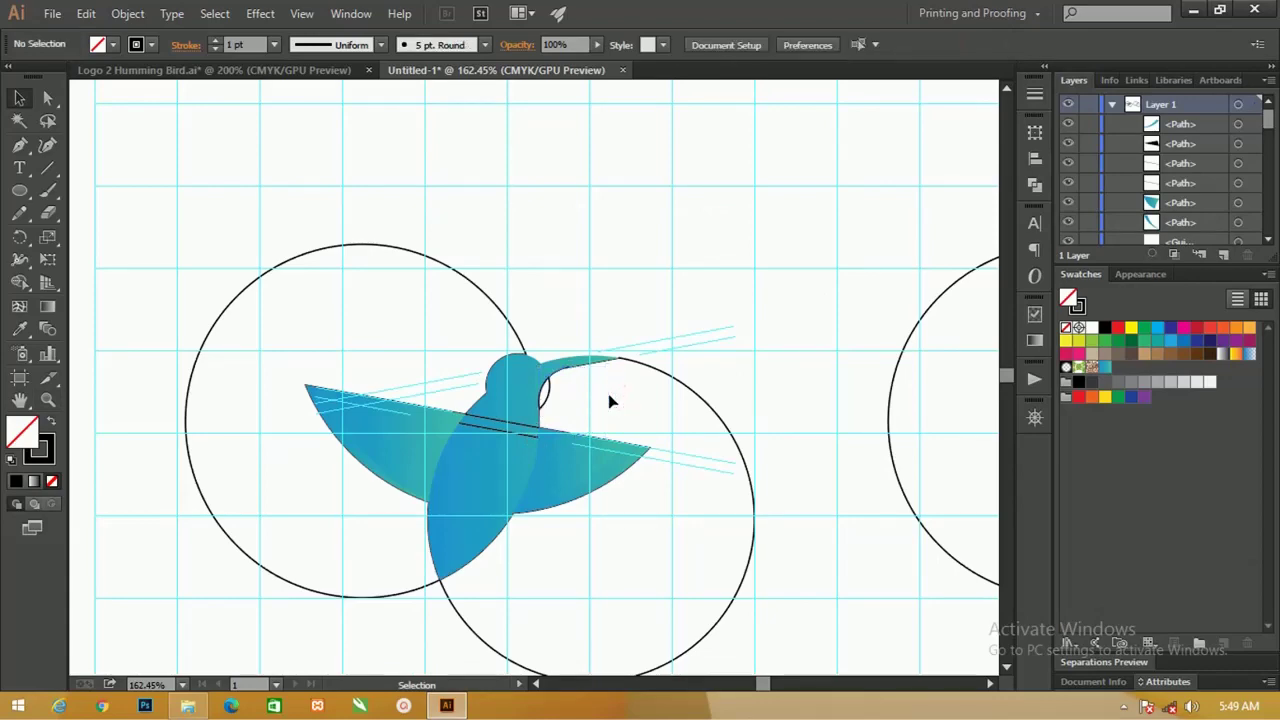
{"action": "scroll", "coordinate": [560, 430], "scroll_direction": "down", "scroll_amount": 3}
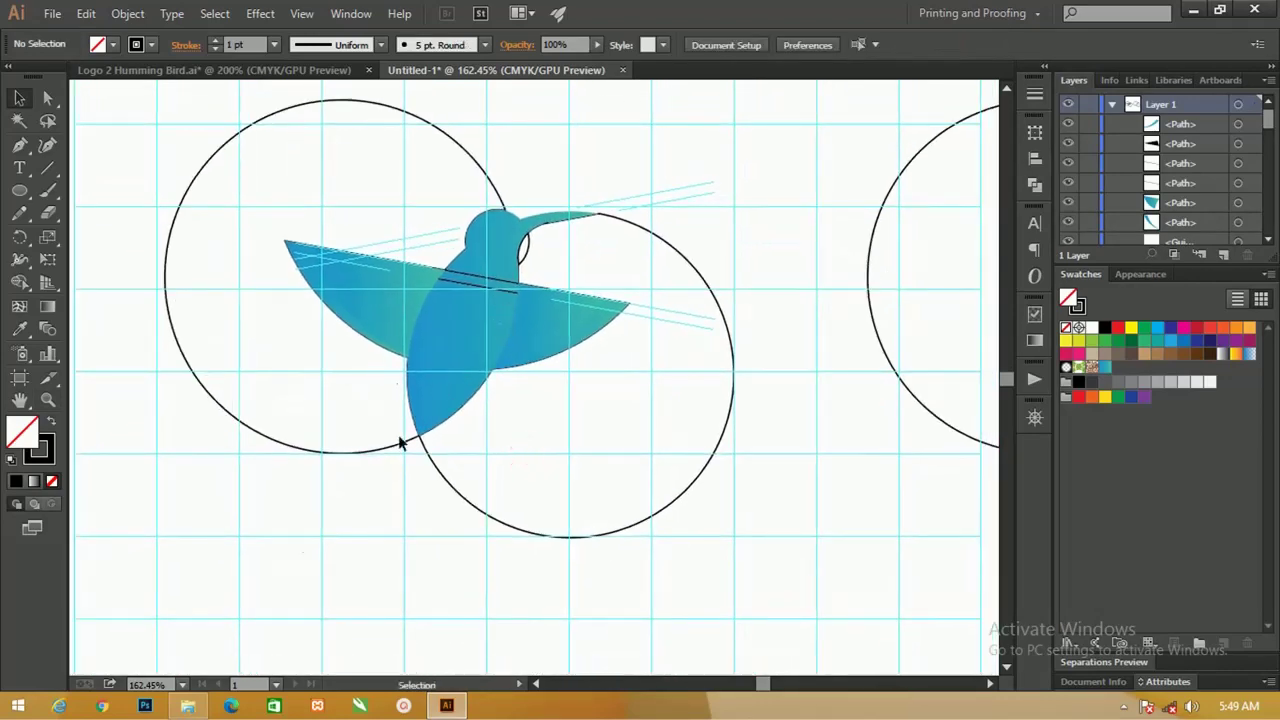
Undo the accidental move, then drag the far-right circle over the left circle.
{"action": "left_click_drag", "start_coordinate": [390, 455], "coordinate": [286, 457]}
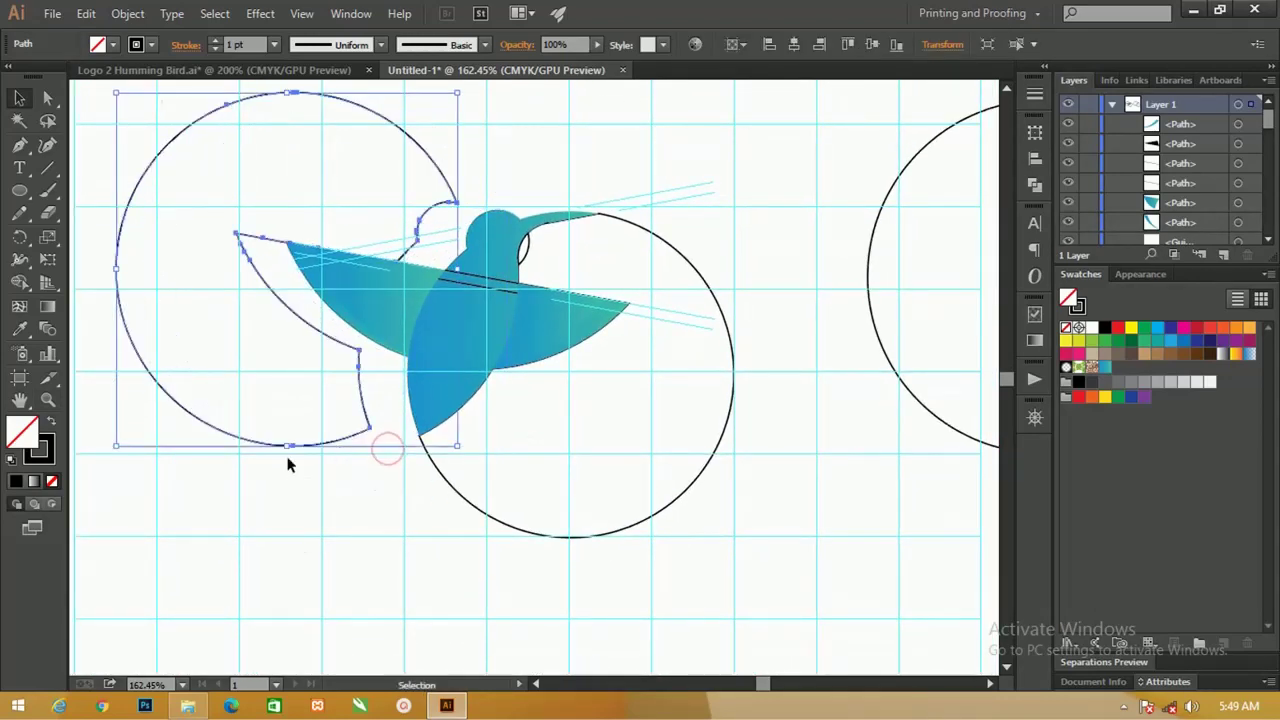
{"action": "key", "text": "ctrl+z"}
{"action": "key", "text": "z"}
{"action": "left_click_drag", "start_coordinate": [390, 302], "coordinate": [361, 288]}
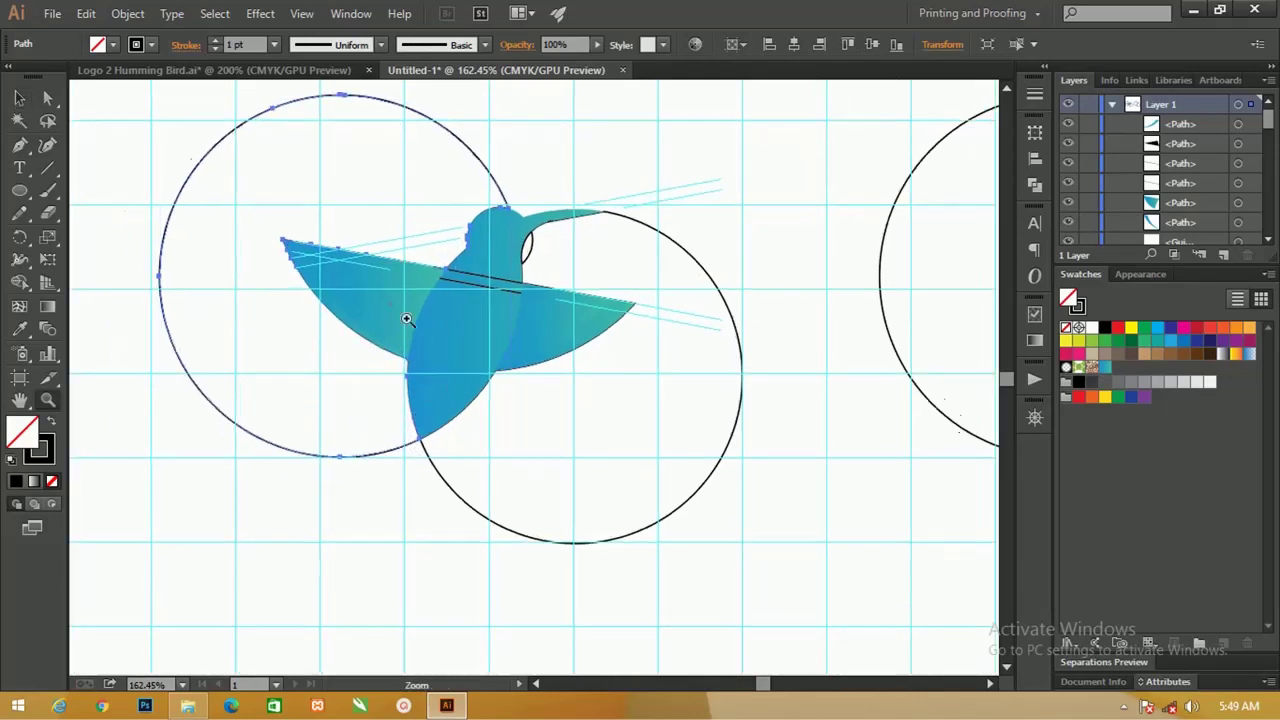
{"action": "key", "text": "v"}
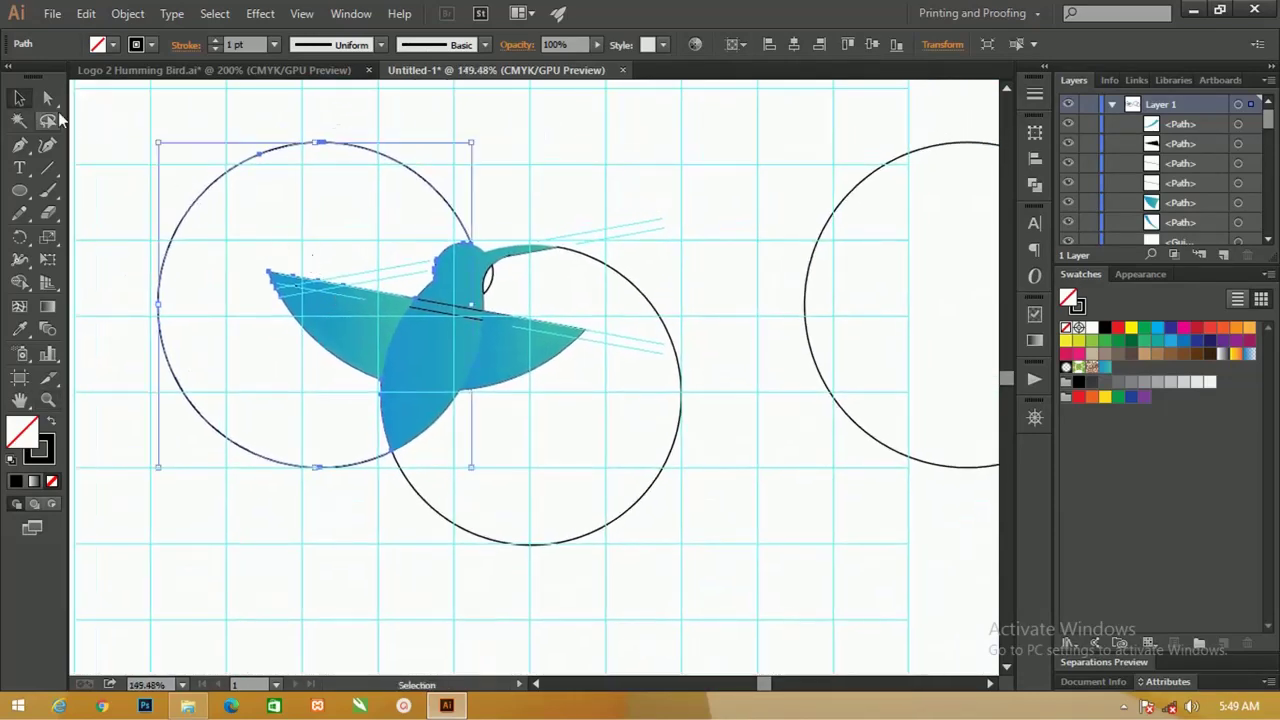
{"action": "mouse_move", "coordinate": [878, 168]}
{"action": "left_mouse_down"}
{"action": "mouse_move", "coordinate": [285, 208]}
{"action": "mouse_move", "coordinate": [229, 179]}
{"action": "left_mouse_up"}
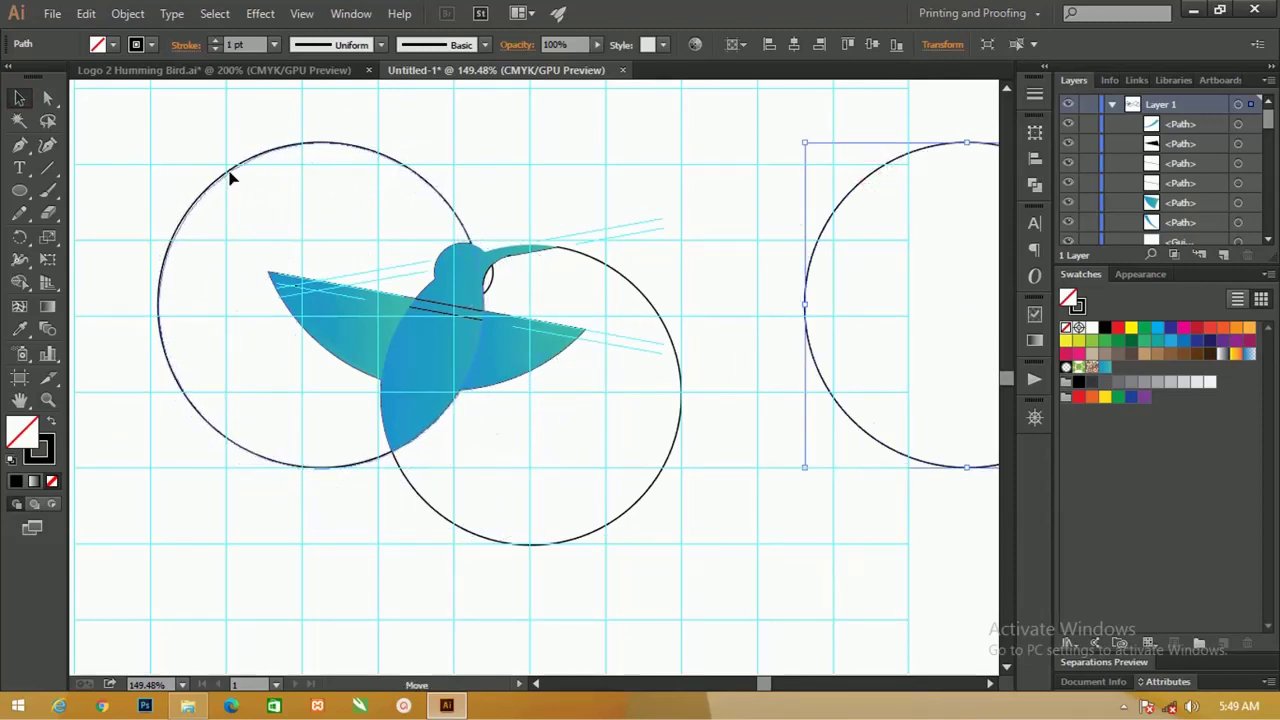
{"action": "left_click_drag", "start_coordinate": [229, 179], "coordinate": [229, 179]}
Bring the circle to the front of the bird's body and nudge it into place.
{"action": "key", "text": "z"}
{"action": "left_click", "coordinate": [485, 383]}
{"action": "left_click_drag", "start_coordinate": [485, 383], "coordinate": [600, 441]}
{"action": "key", "text": "v"}
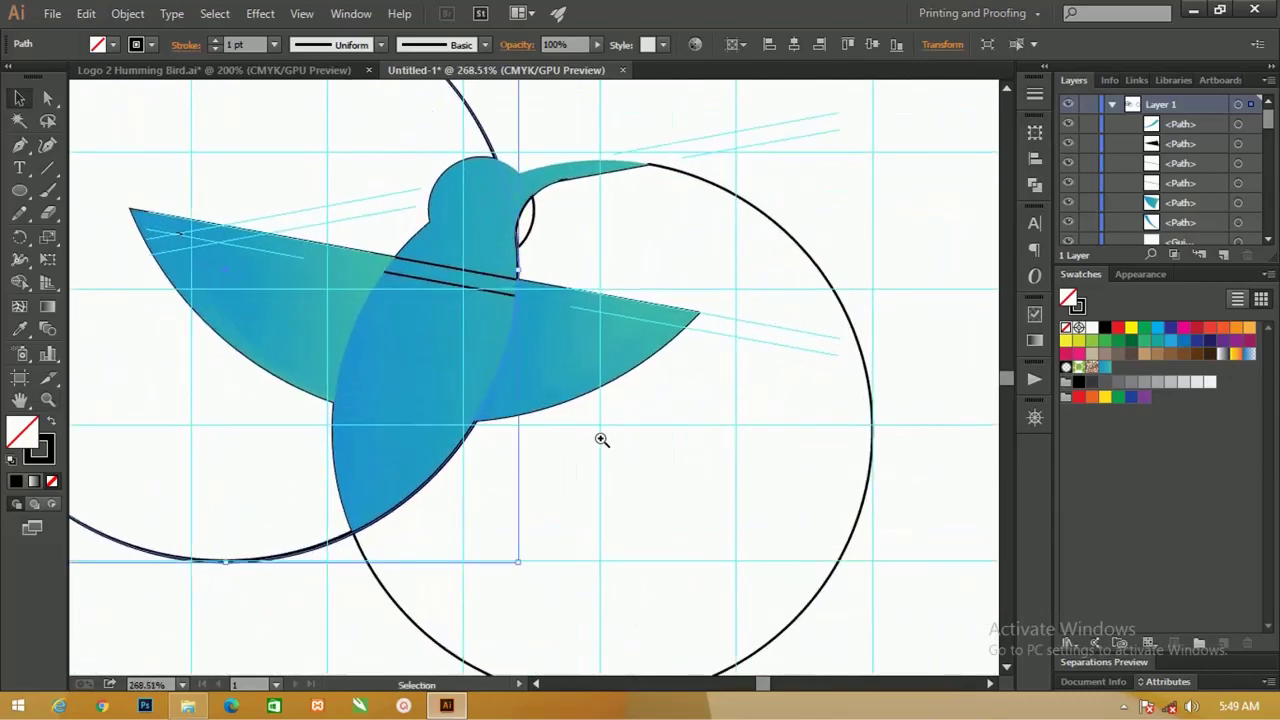
{"action": "key", "text": "ctrl+shift+bracketright"}
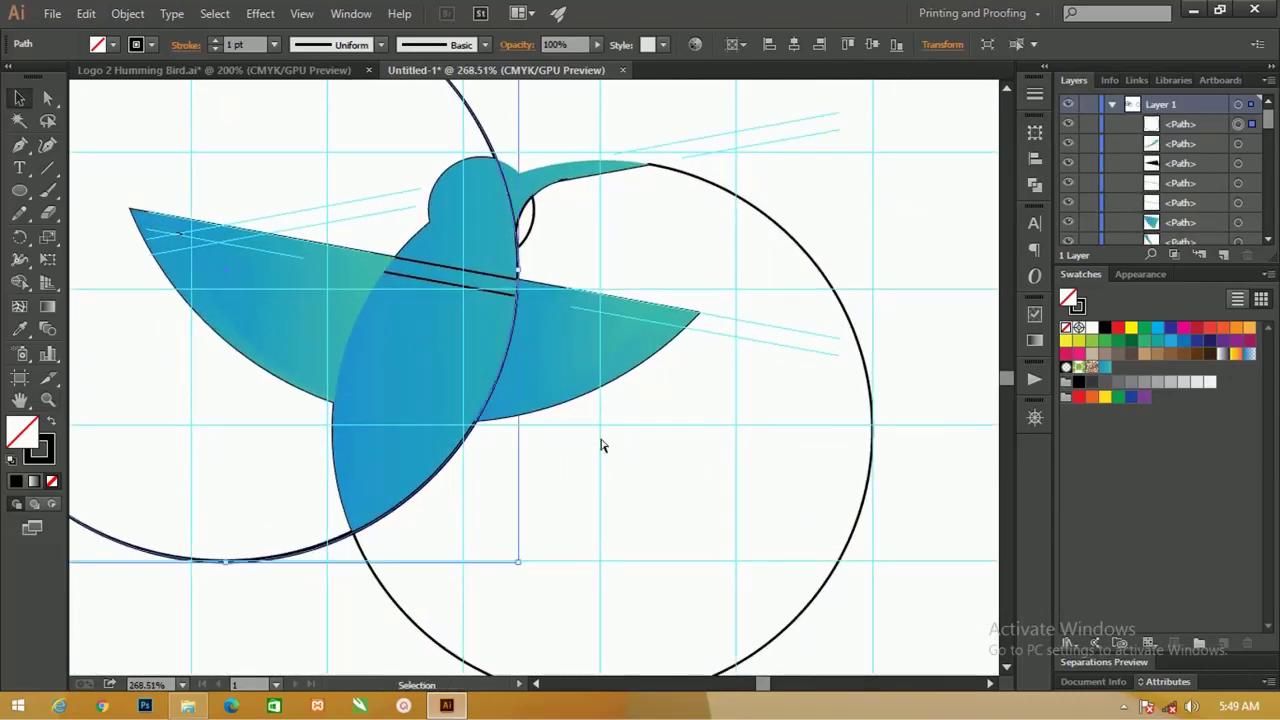
{"action": "key", "text": "Left"}
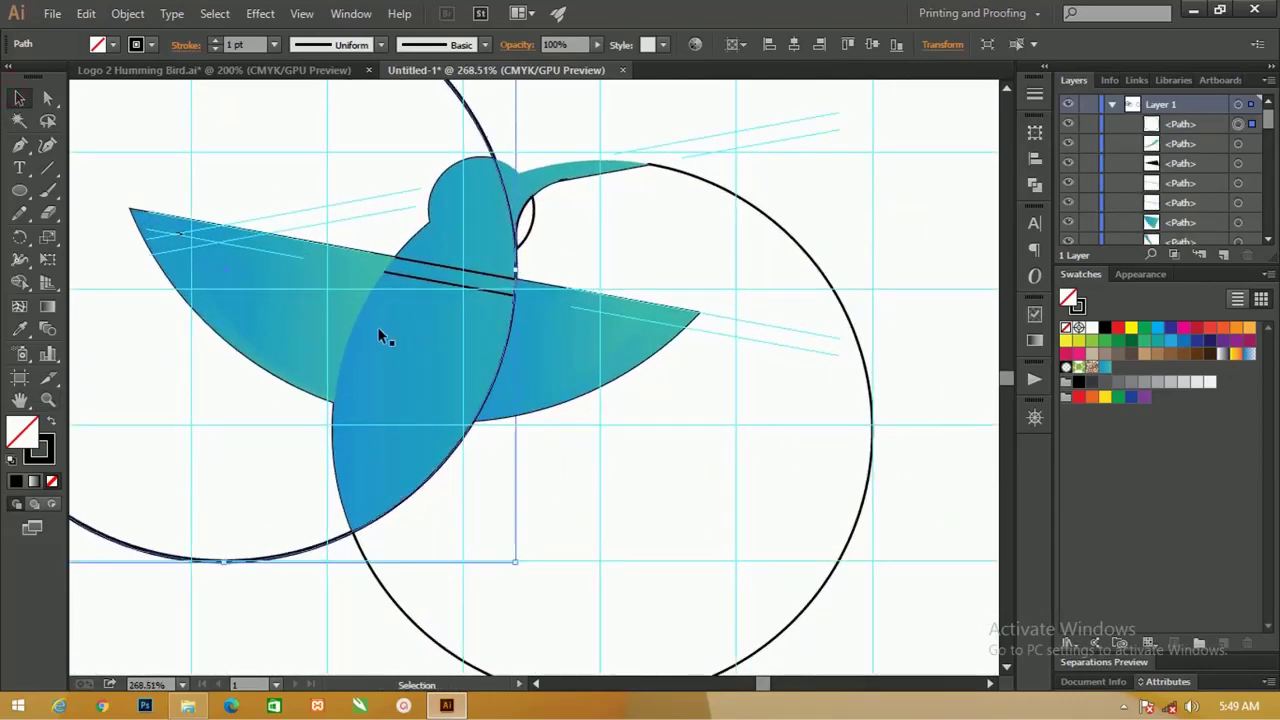
{"action": "key", "text": "Left"}
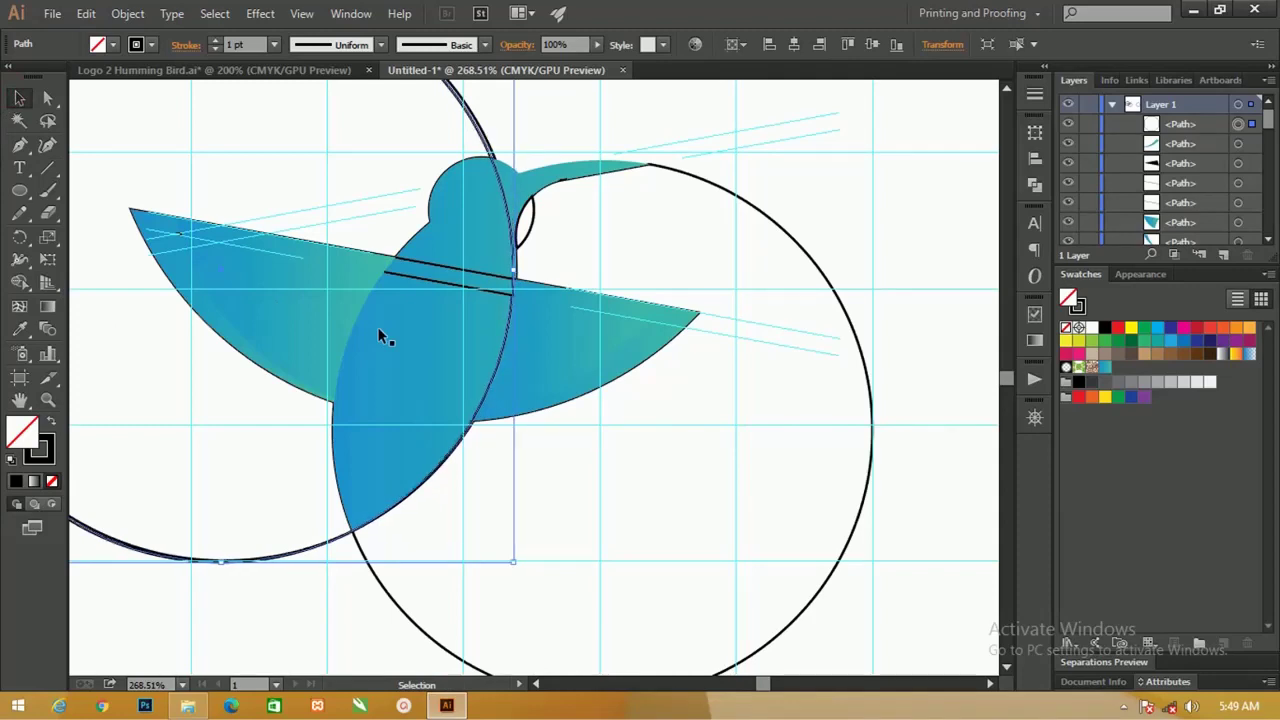
{"action": "key", "text": "Right"}
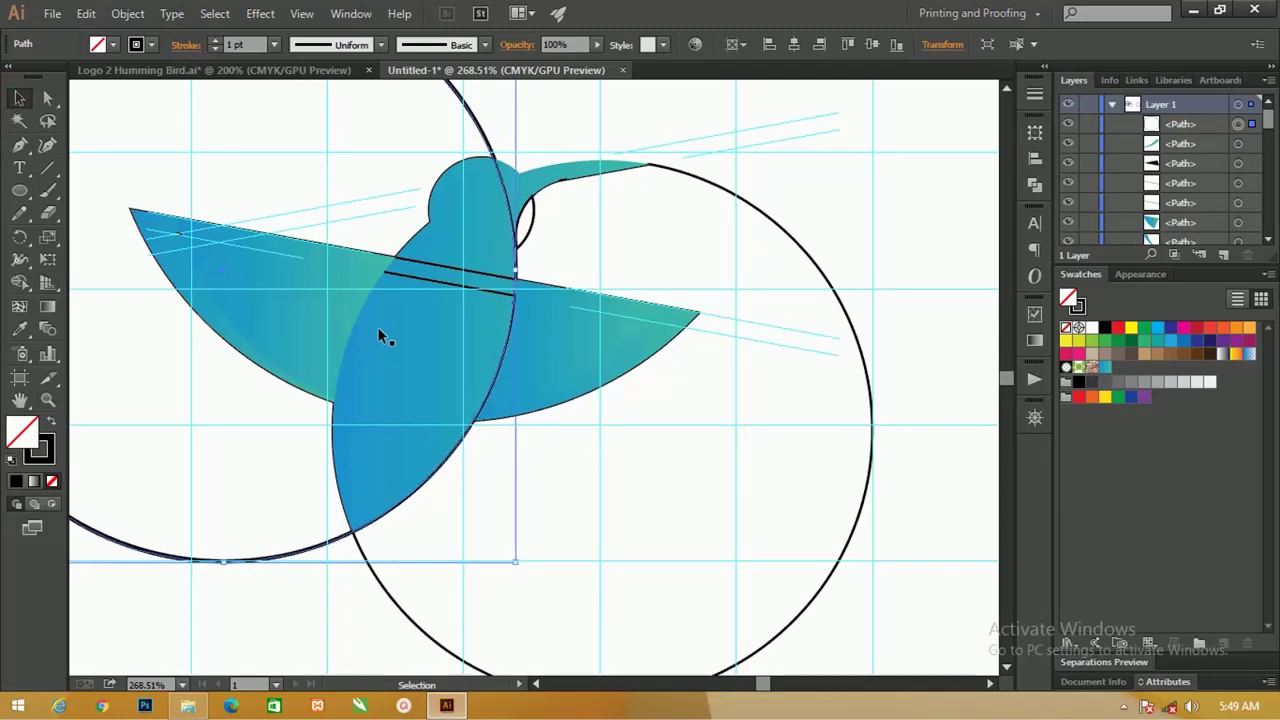
Zoom in on the wing–body junction and set the rotation pivot there.
{"action": "left_click", "coordinate": [19, 237]}
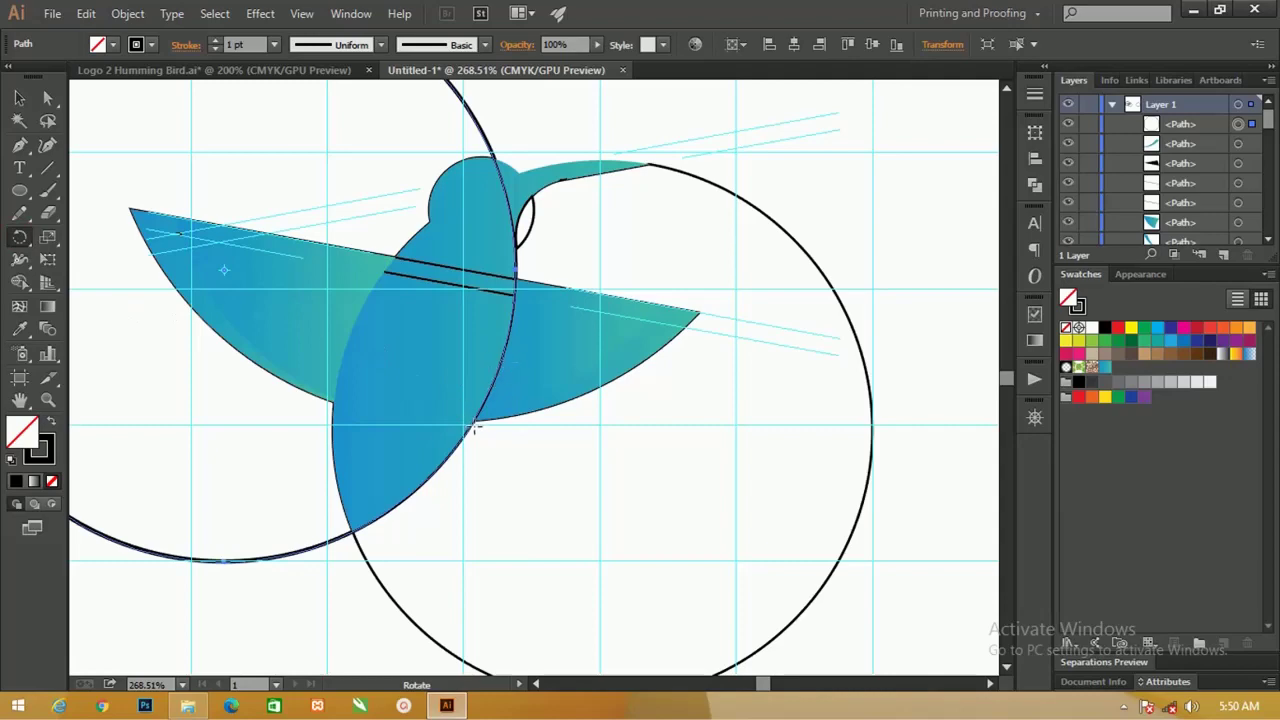
{"action": "key", "text": "z"}
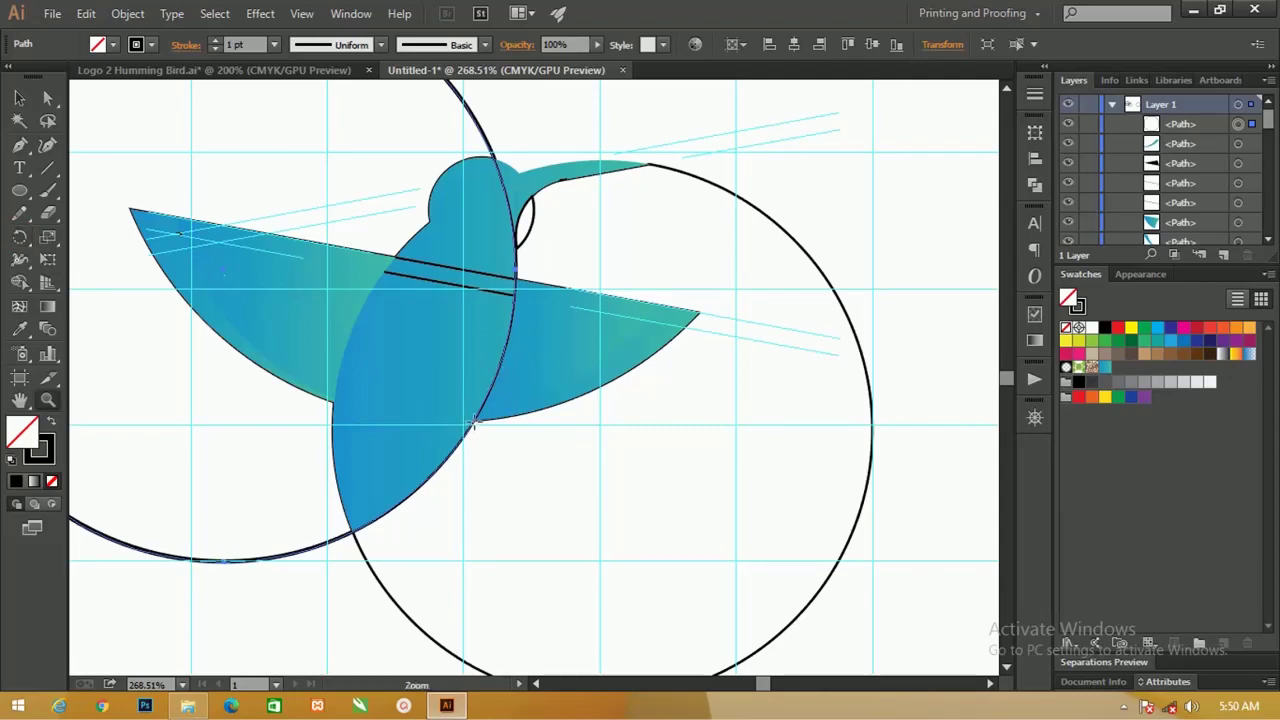
{"action": "left_click_drag", "start_coordinate": [455, 401], "coordinate": [659, 536]}
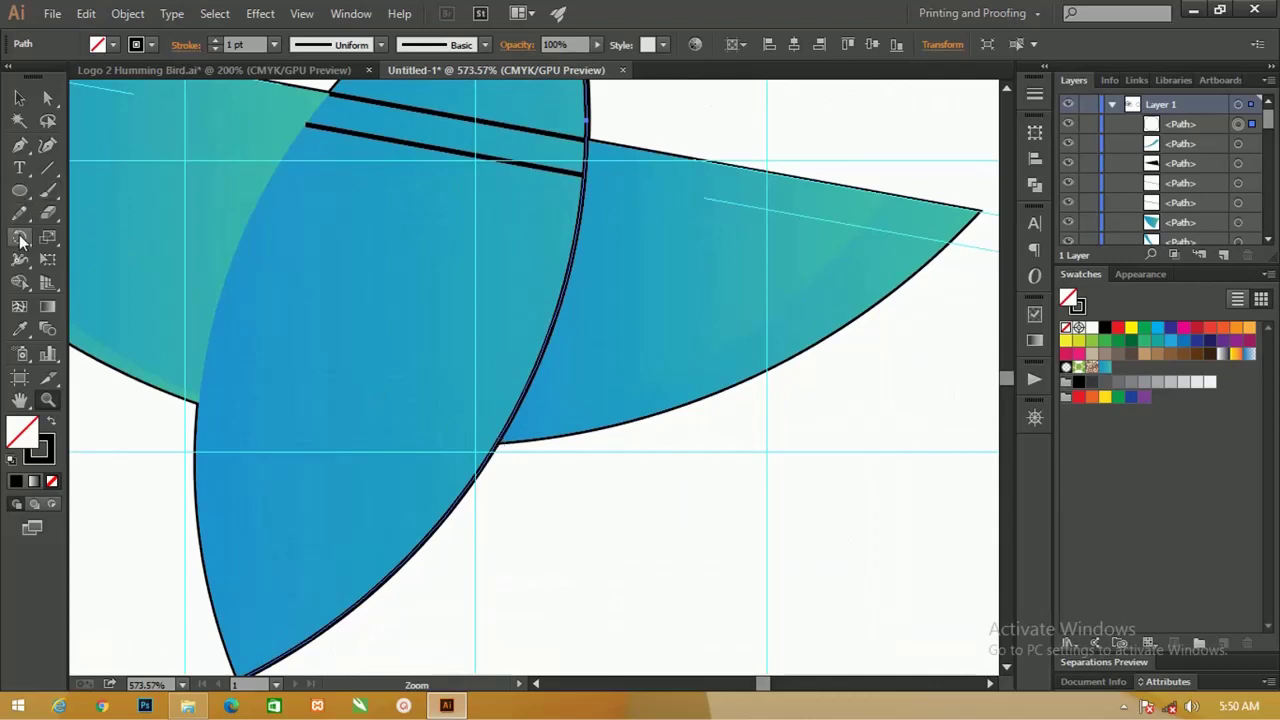
{"action": "left_click", "coordinate": [20, 238]}
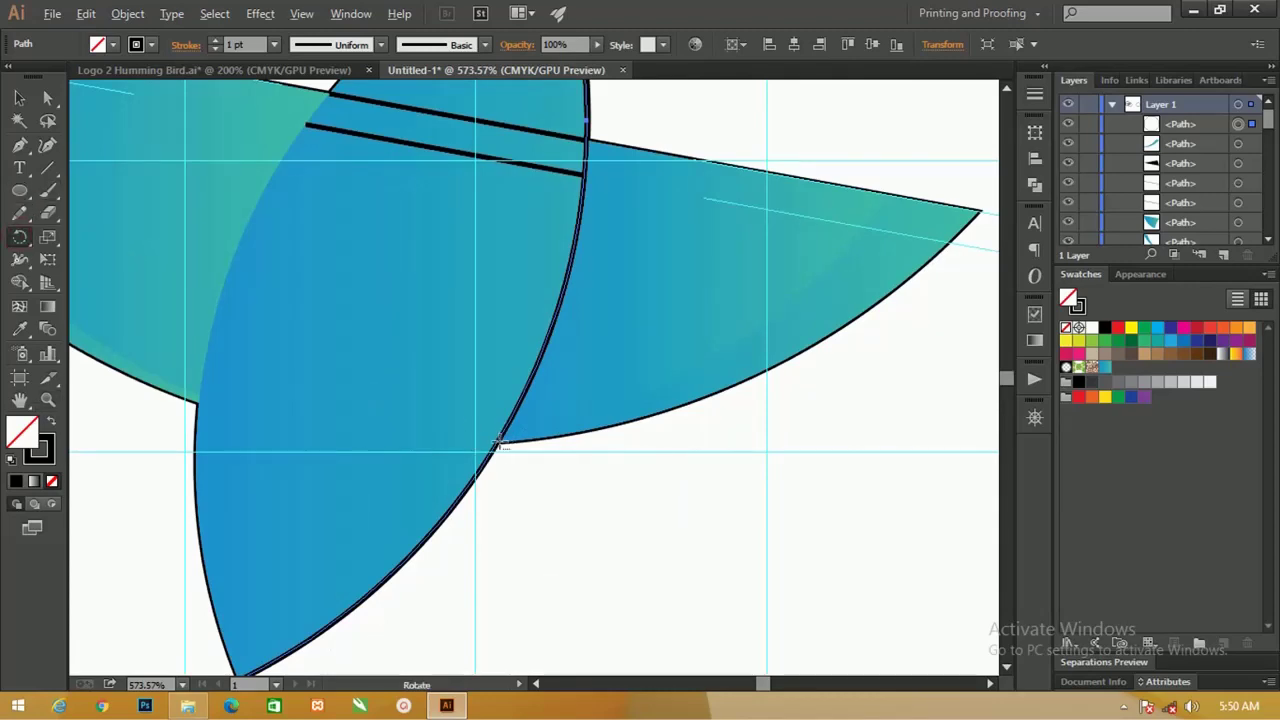
{"action": "left_click", "coordinate": [497, 442], "text": "alt"}
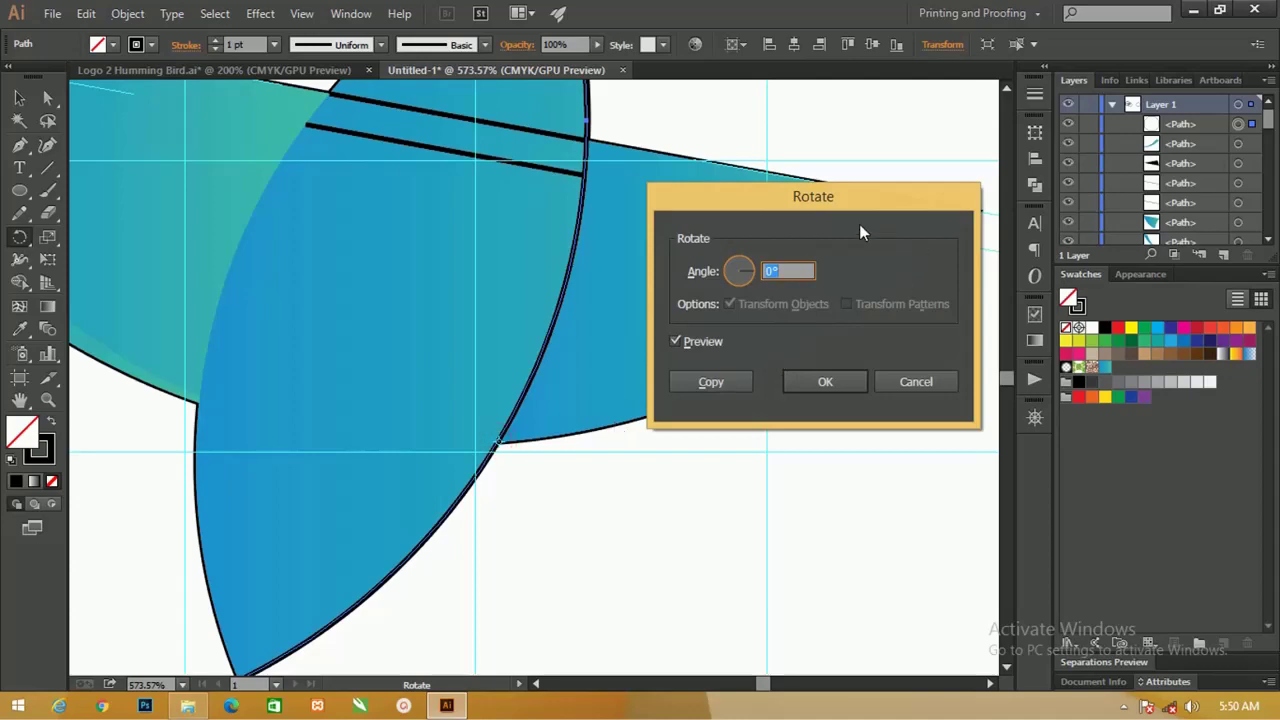
{"action": "left_click", "coordinate": [919, 381]}
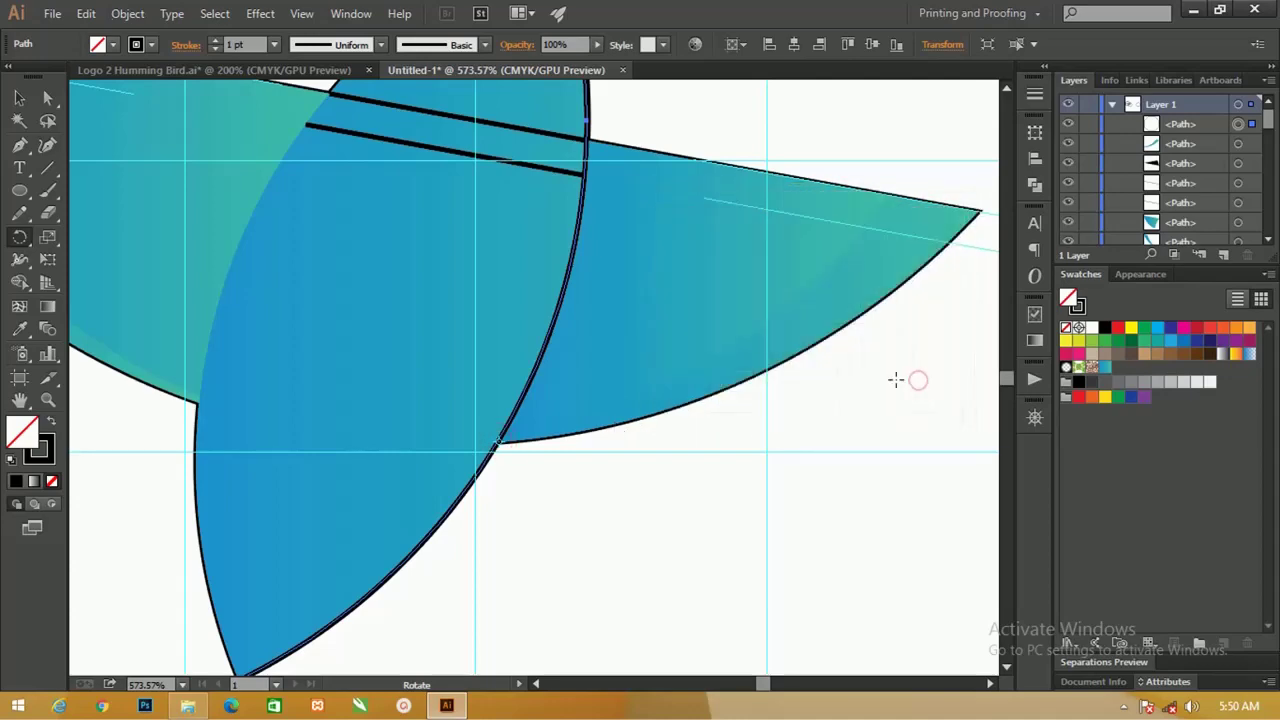
Alt-drag the large circle around the pivot to drop a rotated copy below the original.
{"action": "key", "text": "ctrl+minus"}
{"action": "key", "text": "ctrl+minus"}
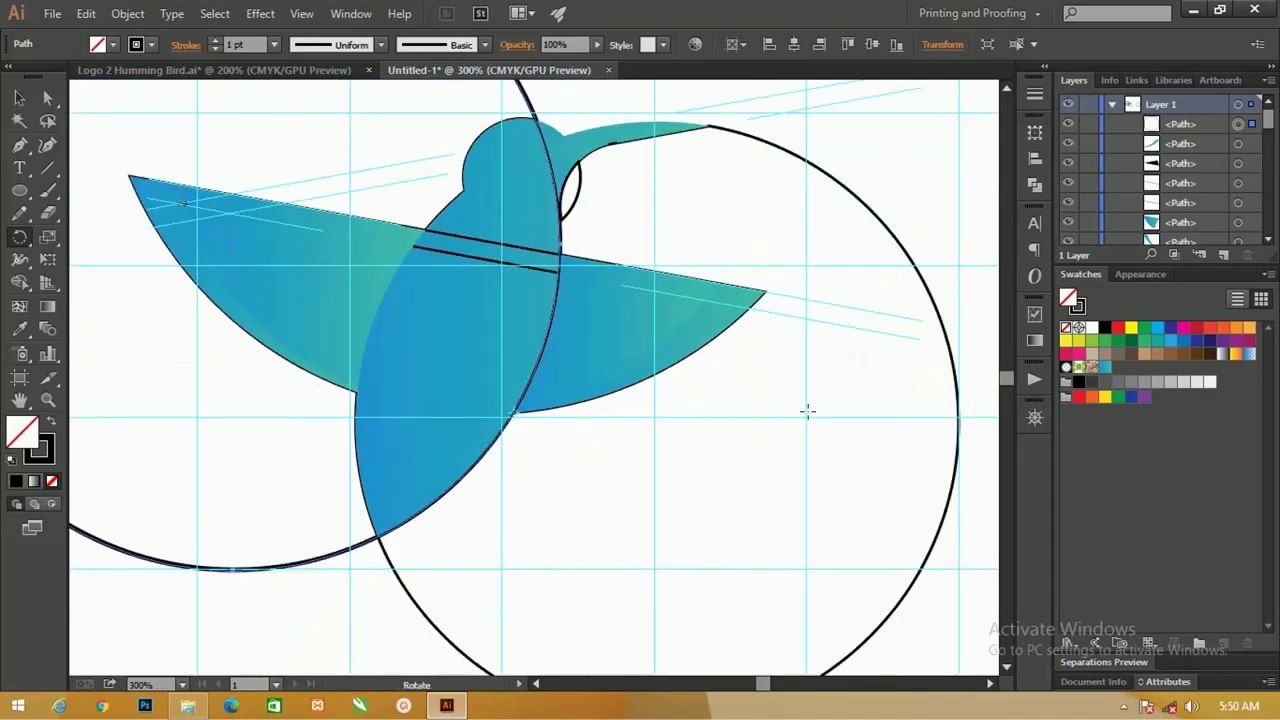
{"action": "left_click_drag", "start_coordinate": [208, 459], "coordinate": [252, 546]}
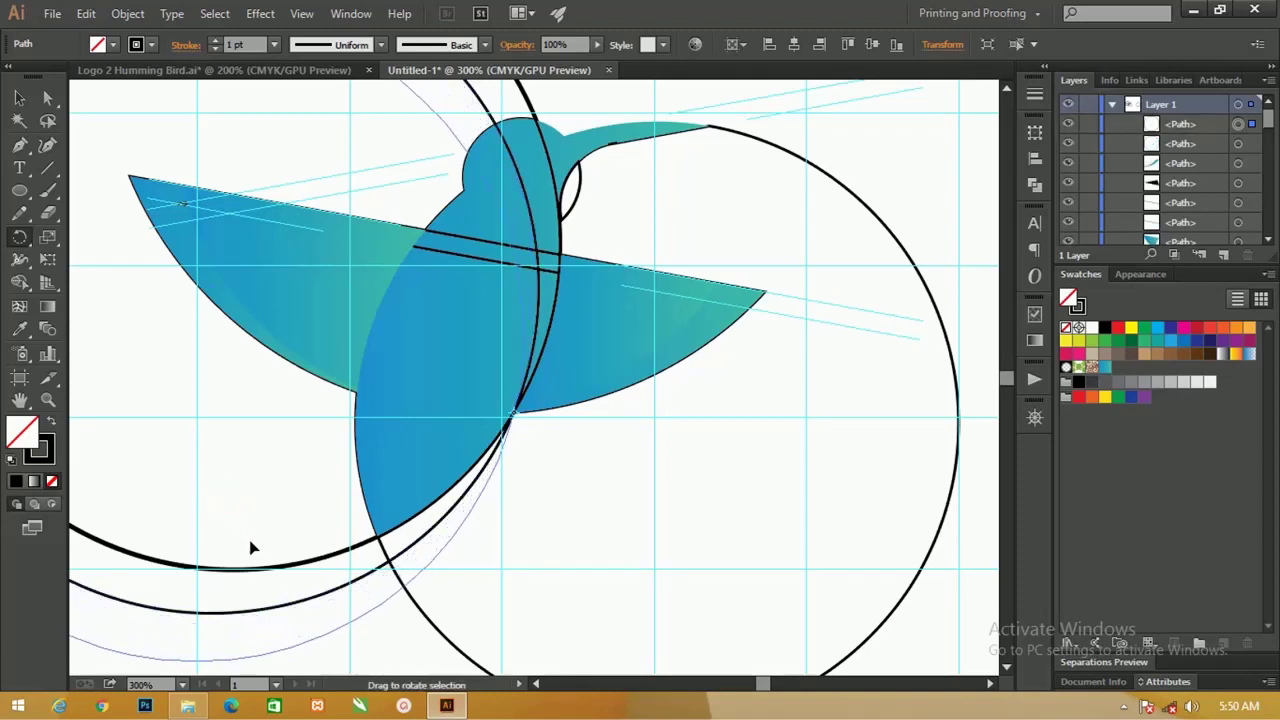
{"action": "left_click_drag", "start_coordinate": [252, 546], "coordinate": [253, 547]}
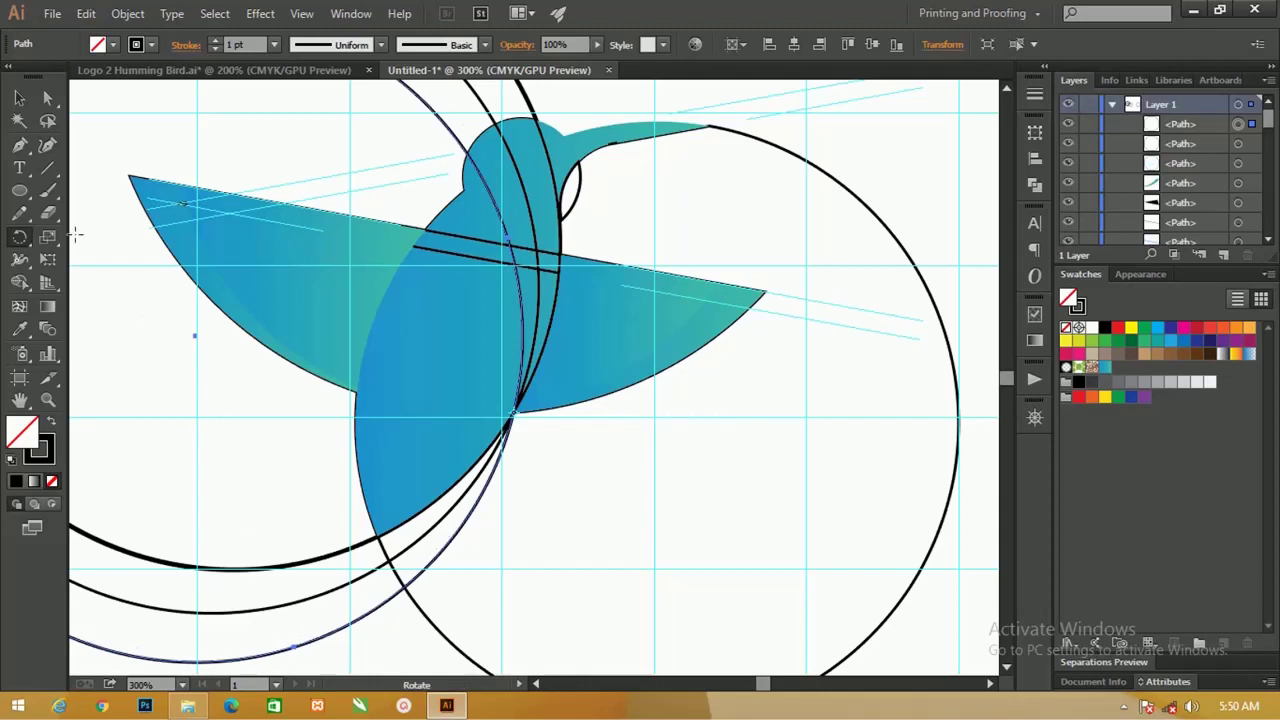
{"action": "left_click", "coordinate": [20, 193]}
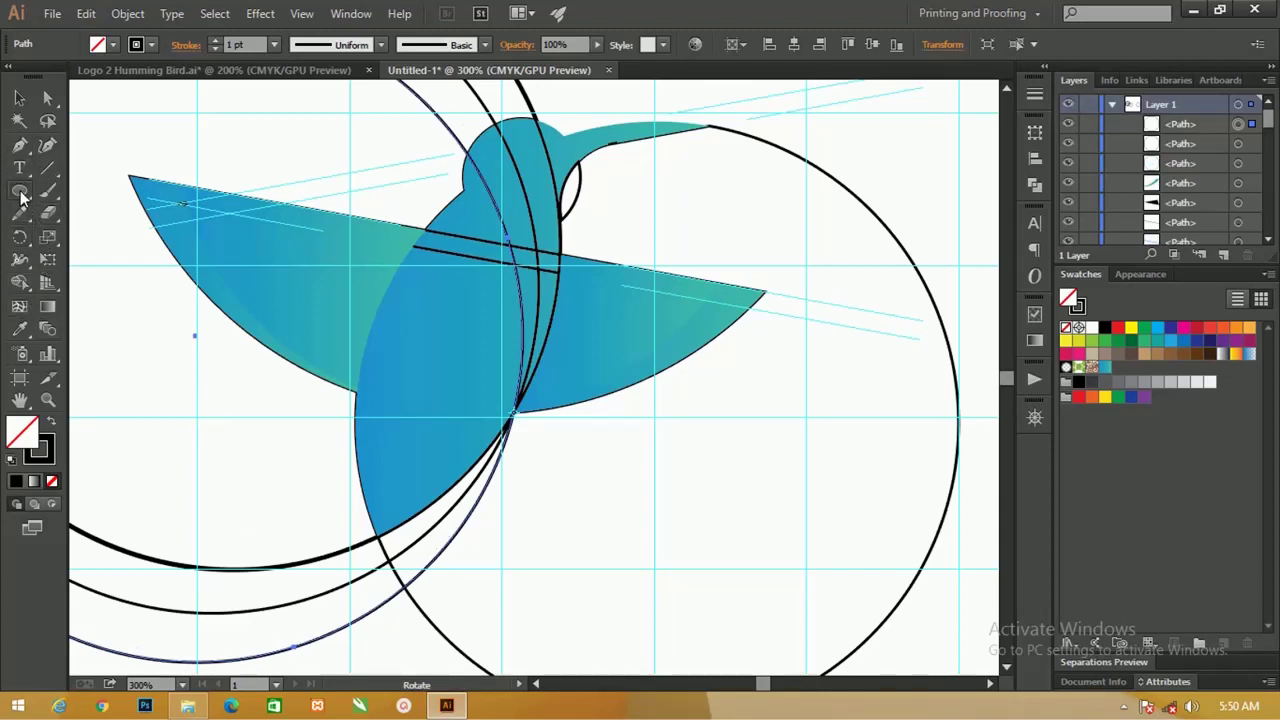
Draw a small circle at the body's lower tip, move it onto the upper band, and enlarge it slightly.
{"action": "left_click_drag", "start_coordinate": [383, 532], "coordinate": [402, 548]}
{"action": "key", "text": "z"}
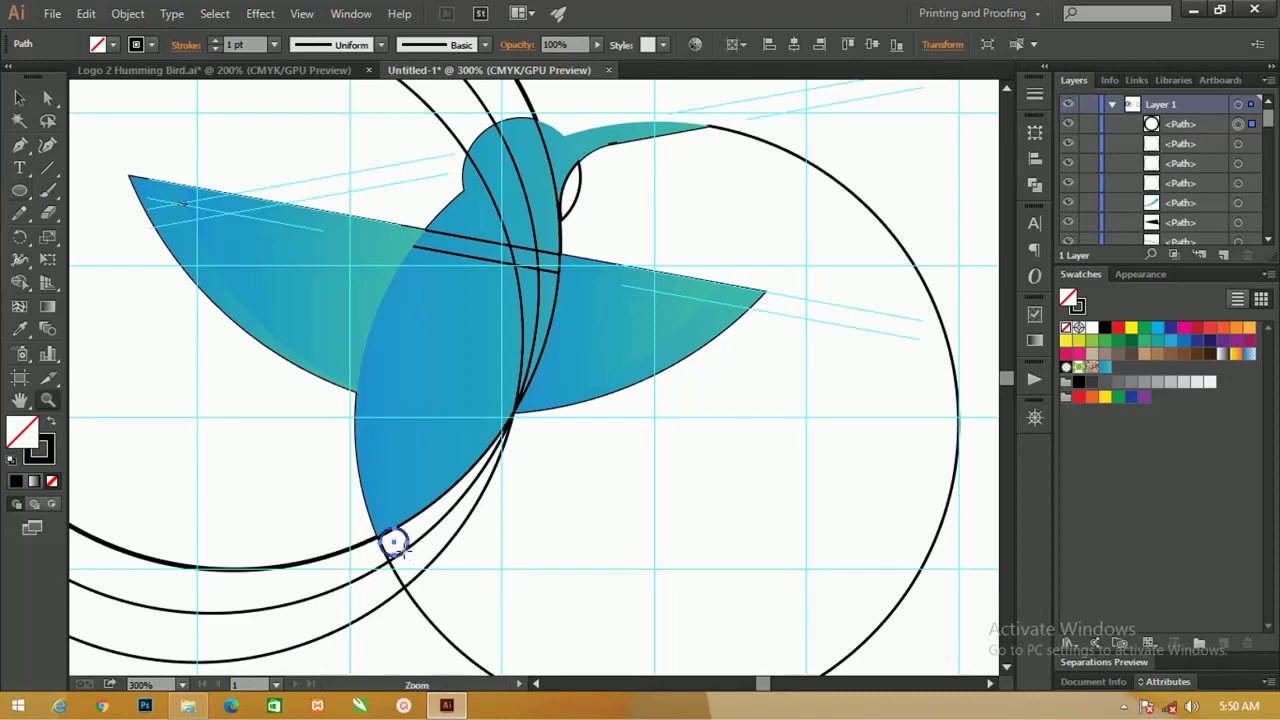
{"action": "left_click_drag", "start_coordinate": [364, 489], "coordinate": [526, 640]}
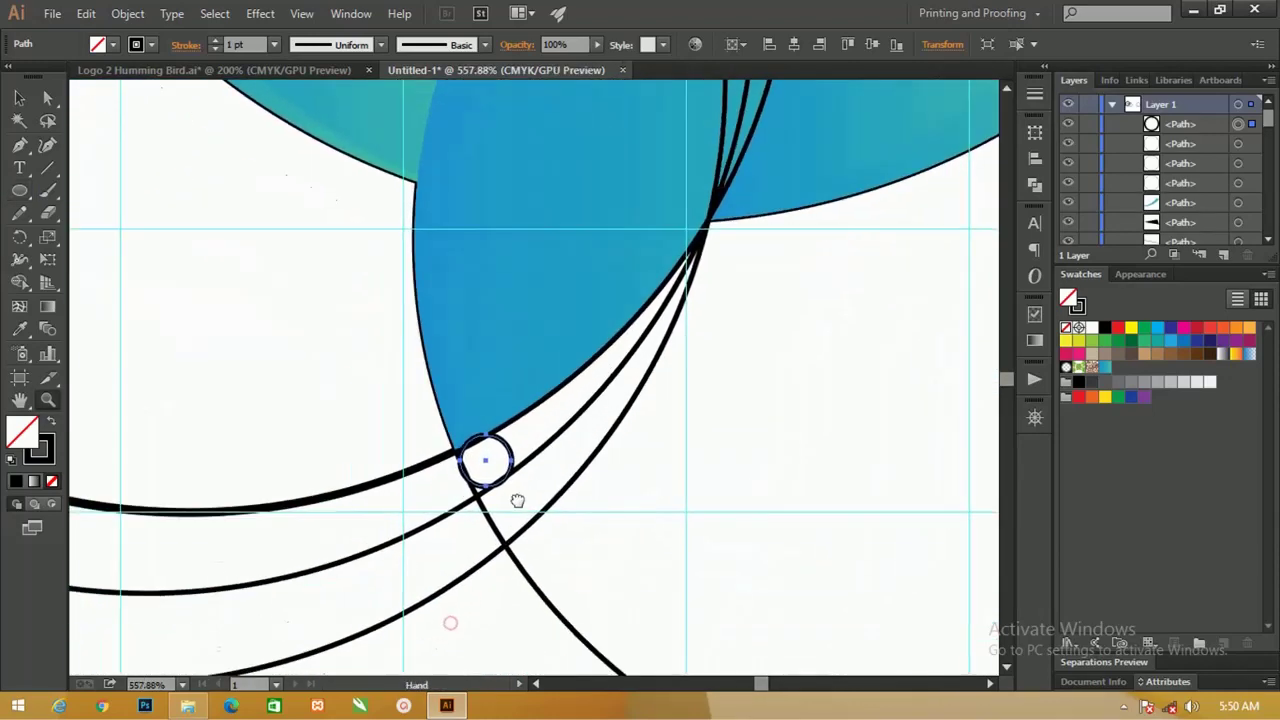
{"action": "key", "text": "v"}
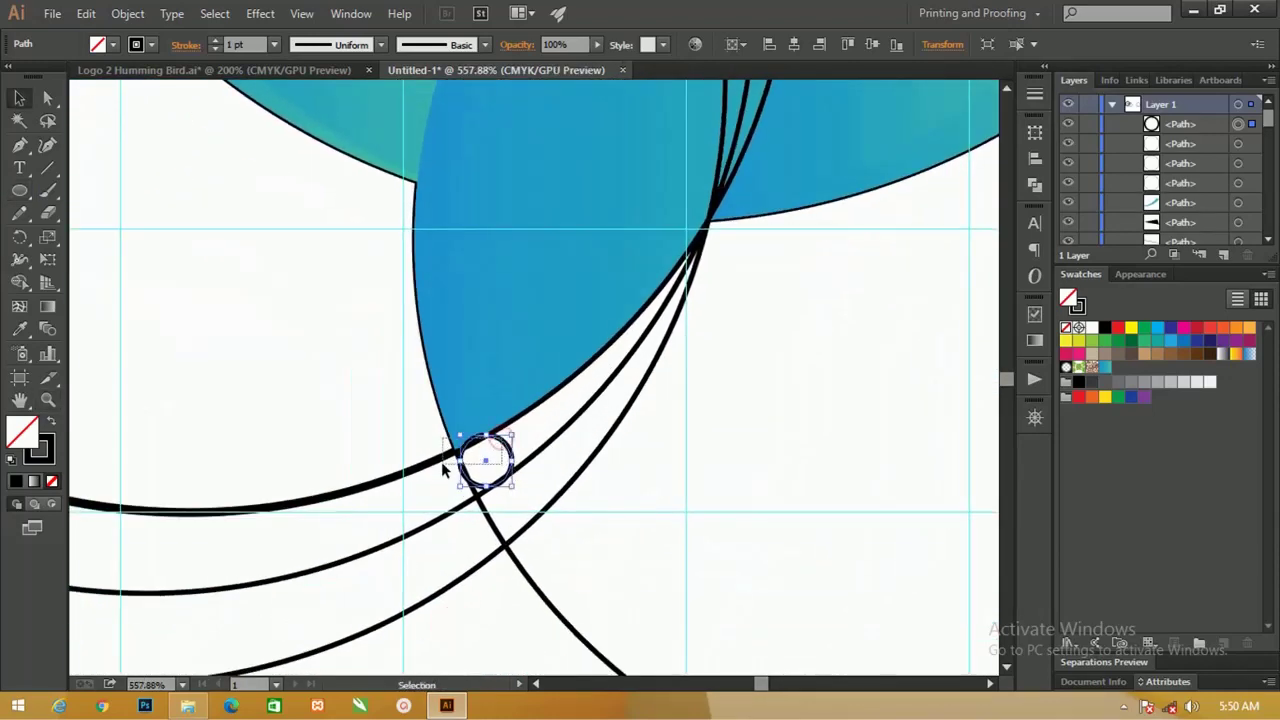
{"action": "left_click", "coordinate": [482, 482]}
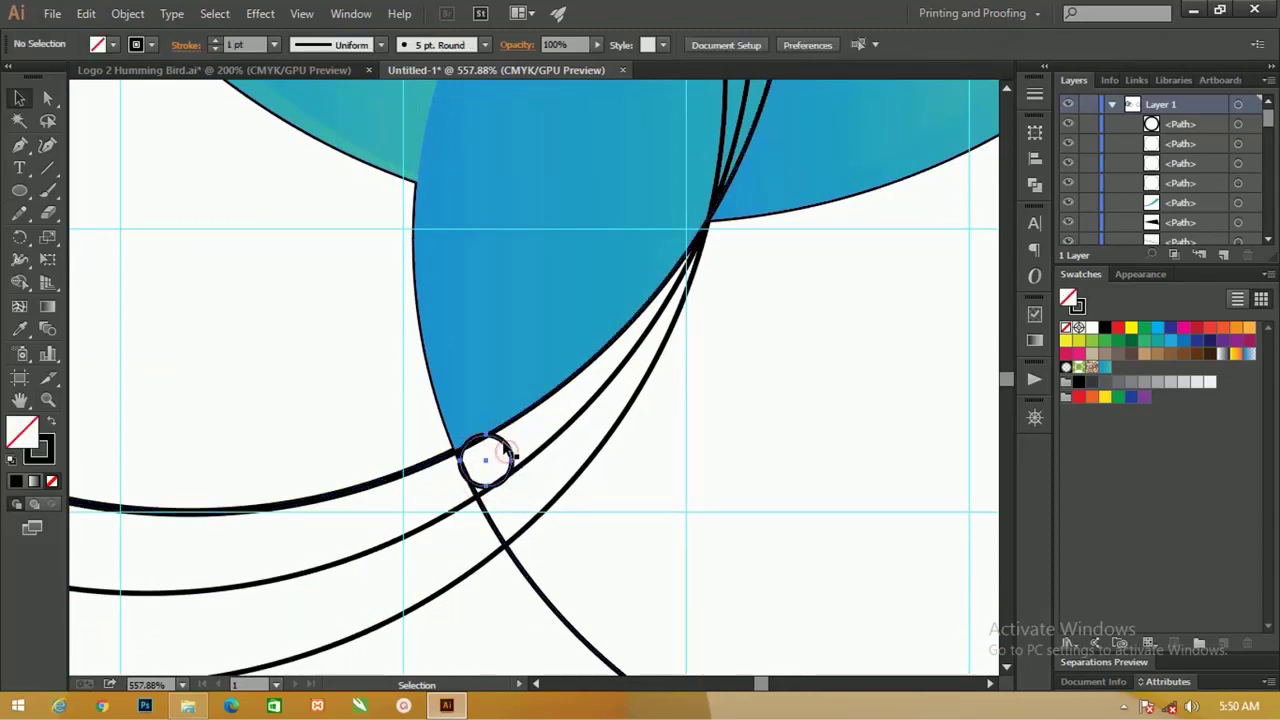
{"action": "left_click", "coordinate": [424, 487]}
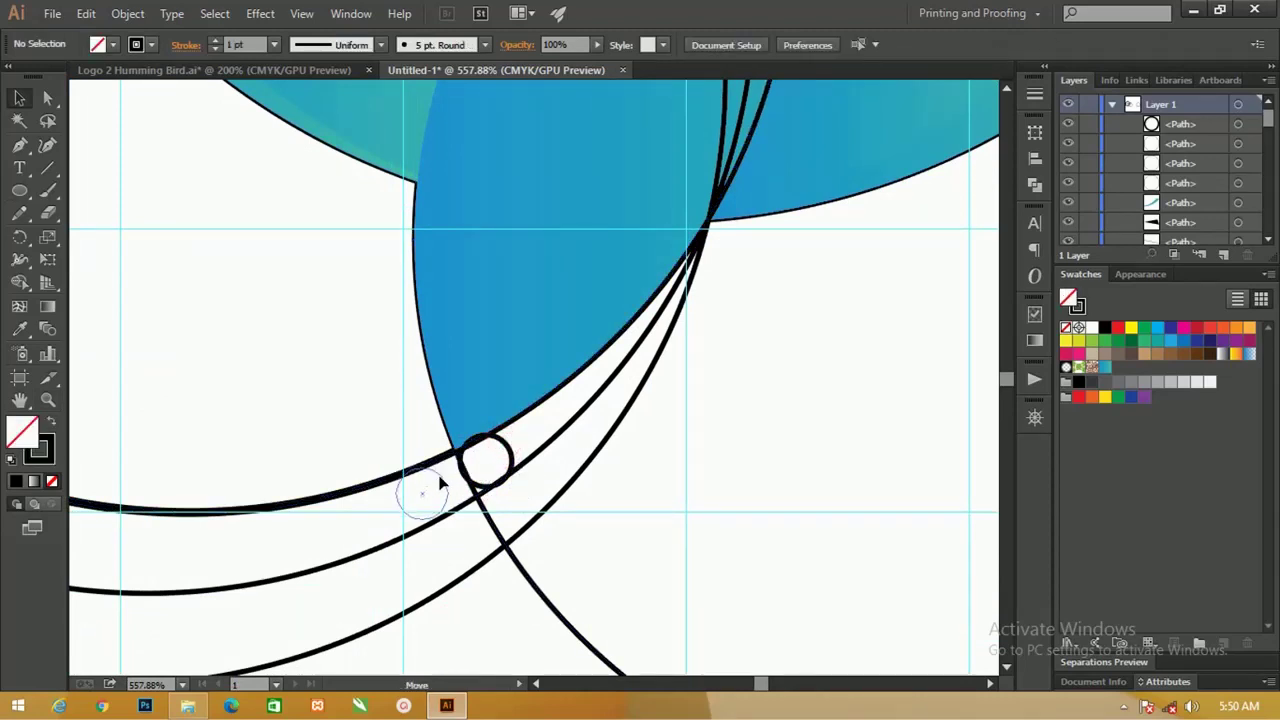
{"action": "left_click_drag", "start_coordinate": [440, 480], "coordinate": [429, 484]}
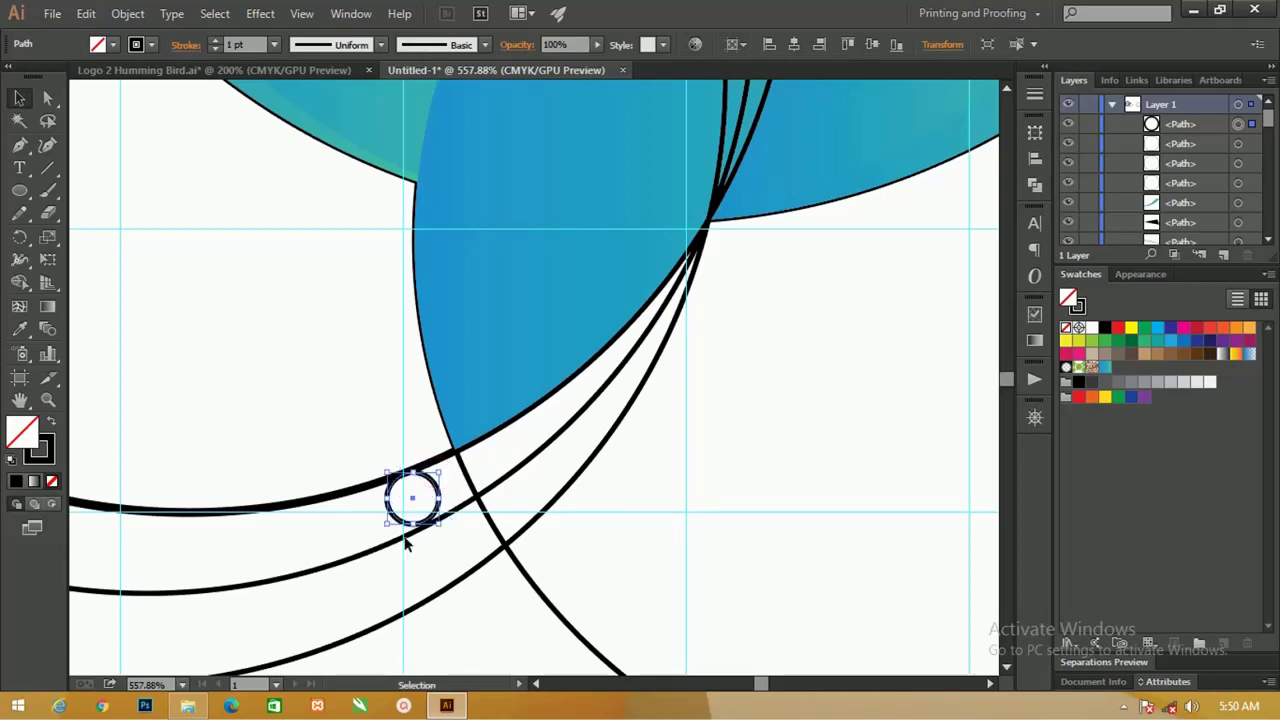
{"action": "left_click_drag", "start_coordinate": [388, 527], "coordinate": [455, 577]}
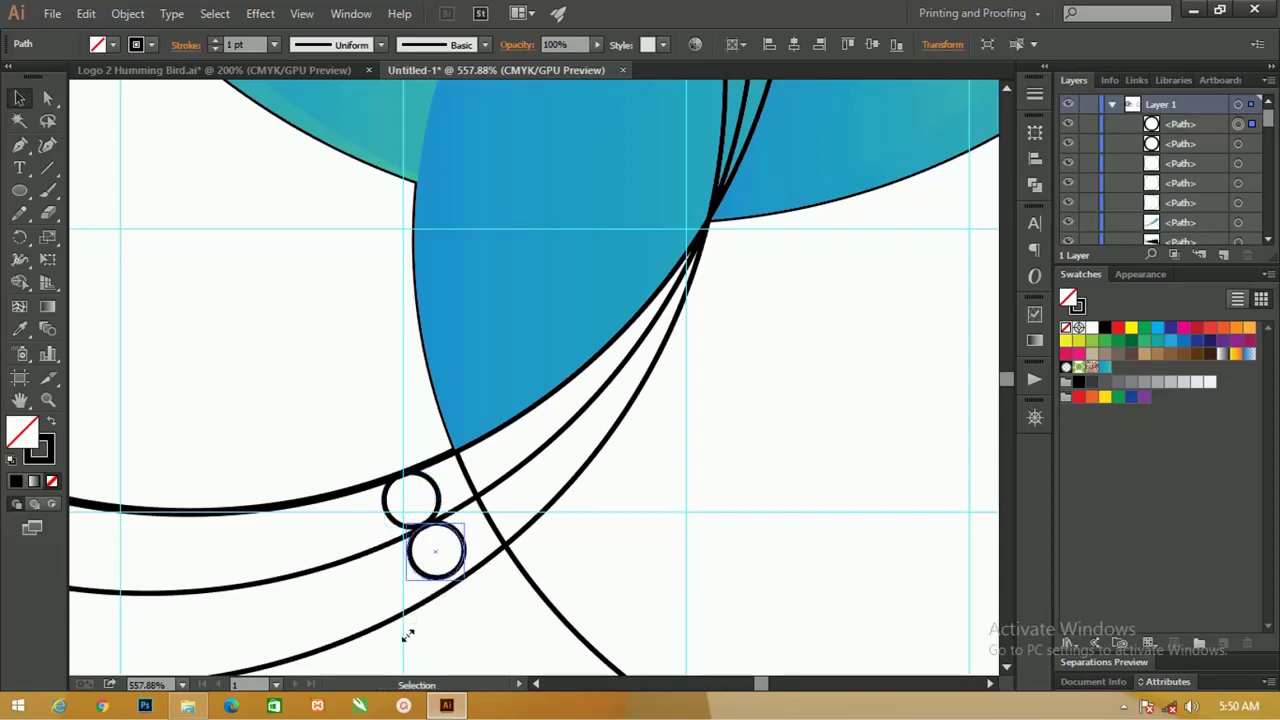
Duplicate the small circle below and fit the copy into the gap between bands.
{"action": "left_click_drag", "start_coordinate": [410, 623], "coordinate": [403, 639]}
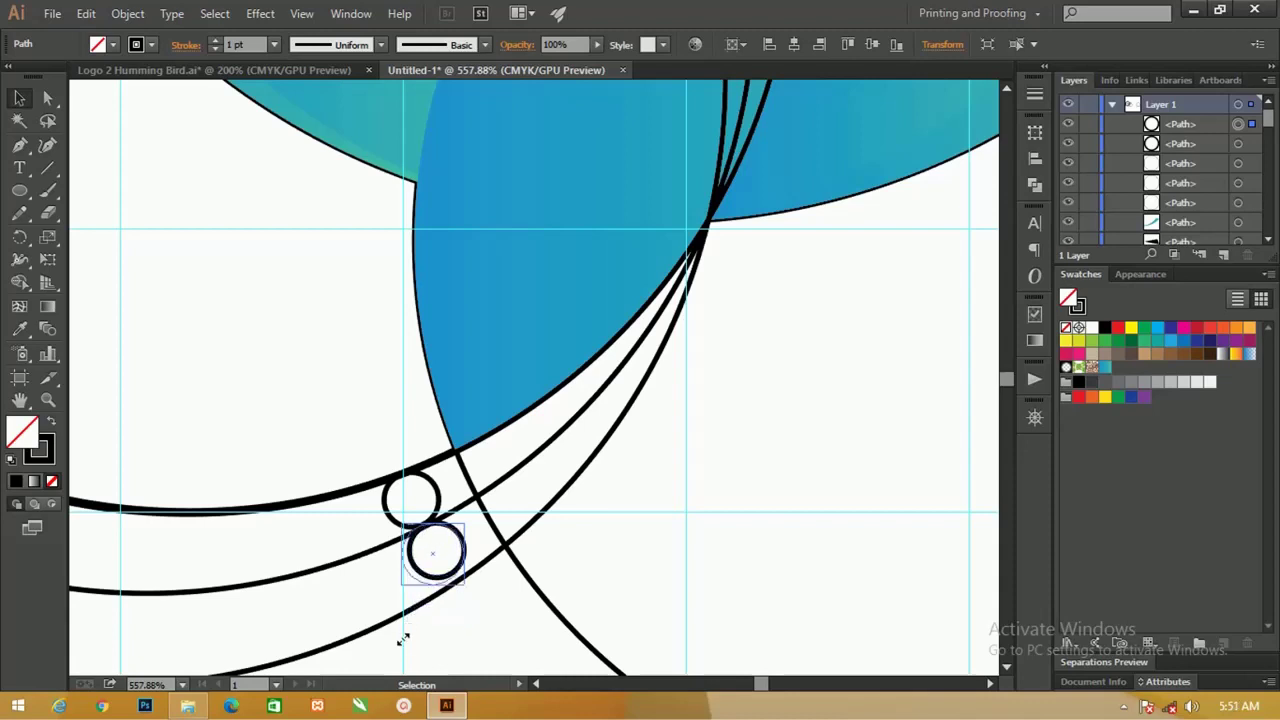
{"action": "scroll", "coordinate": [401, 653], "scroll_direction": "down", "scroll_amount": 3}
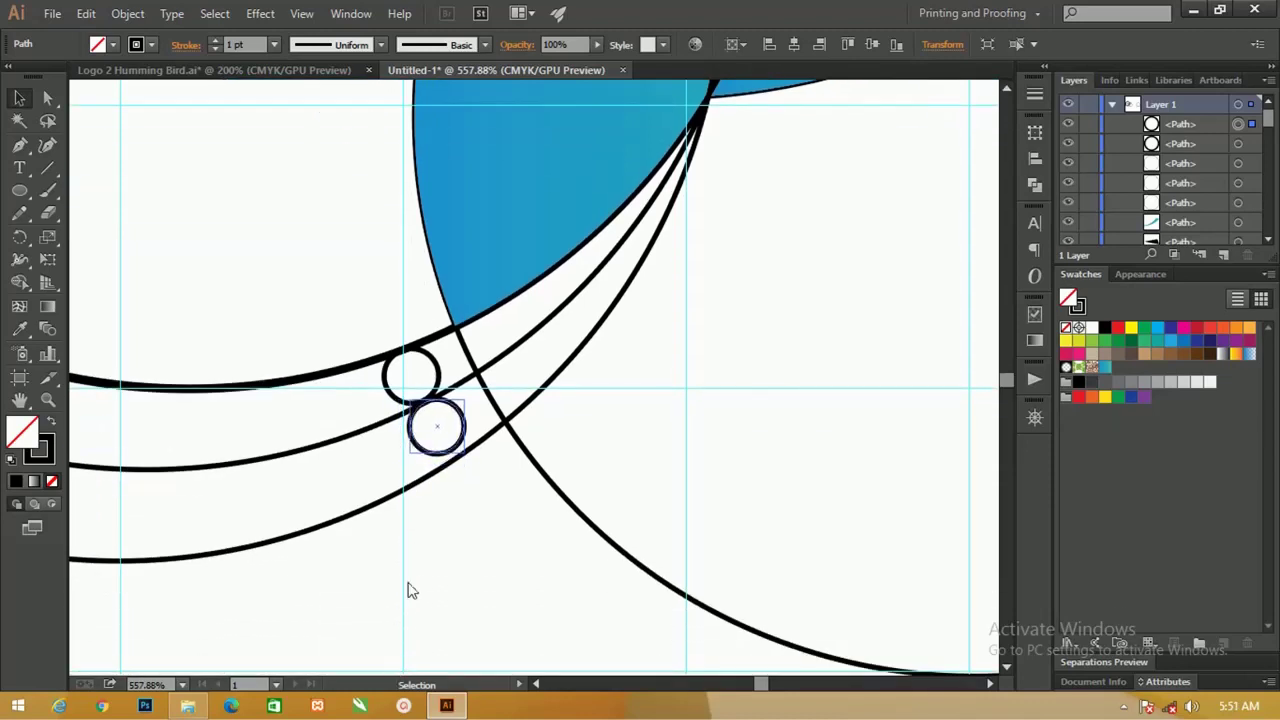
{"action": "left_click_drag", "start_coordinate": [401, 653], "coordinate": [393, 609]}
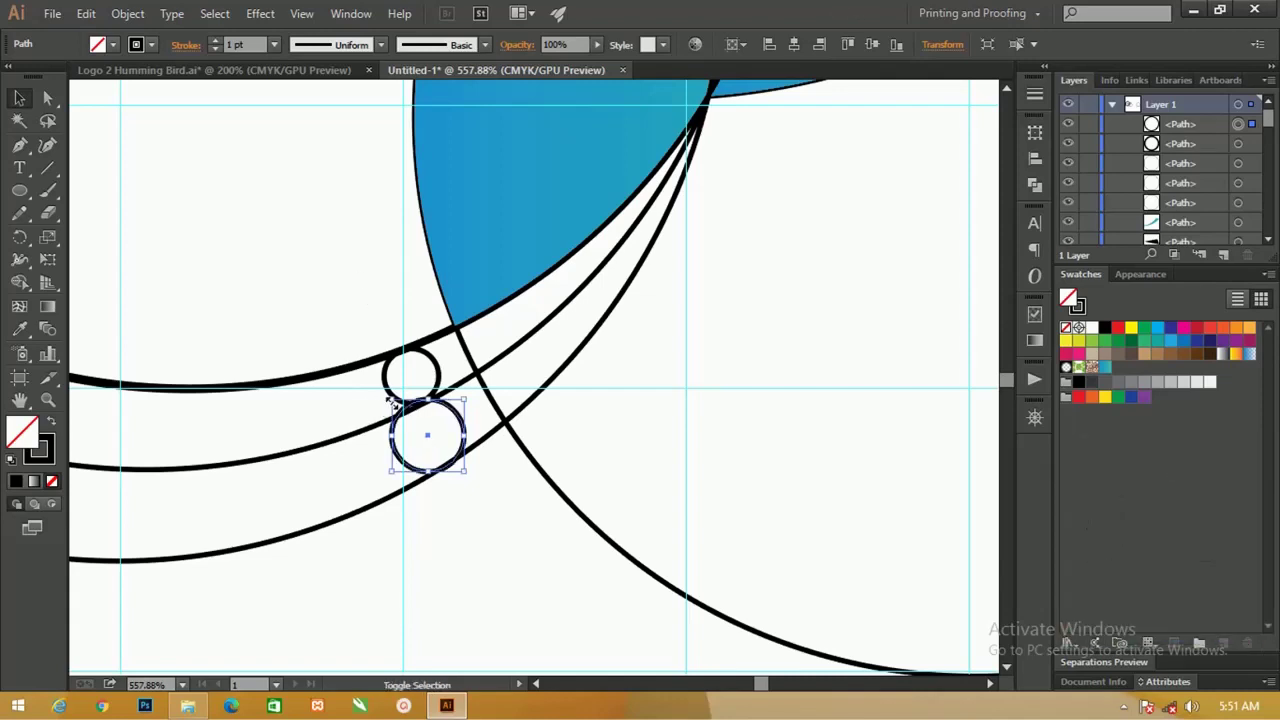
{"action": "left_click_drag", "start_coordinate": [388, 398], "coordinate": [392, 401]}
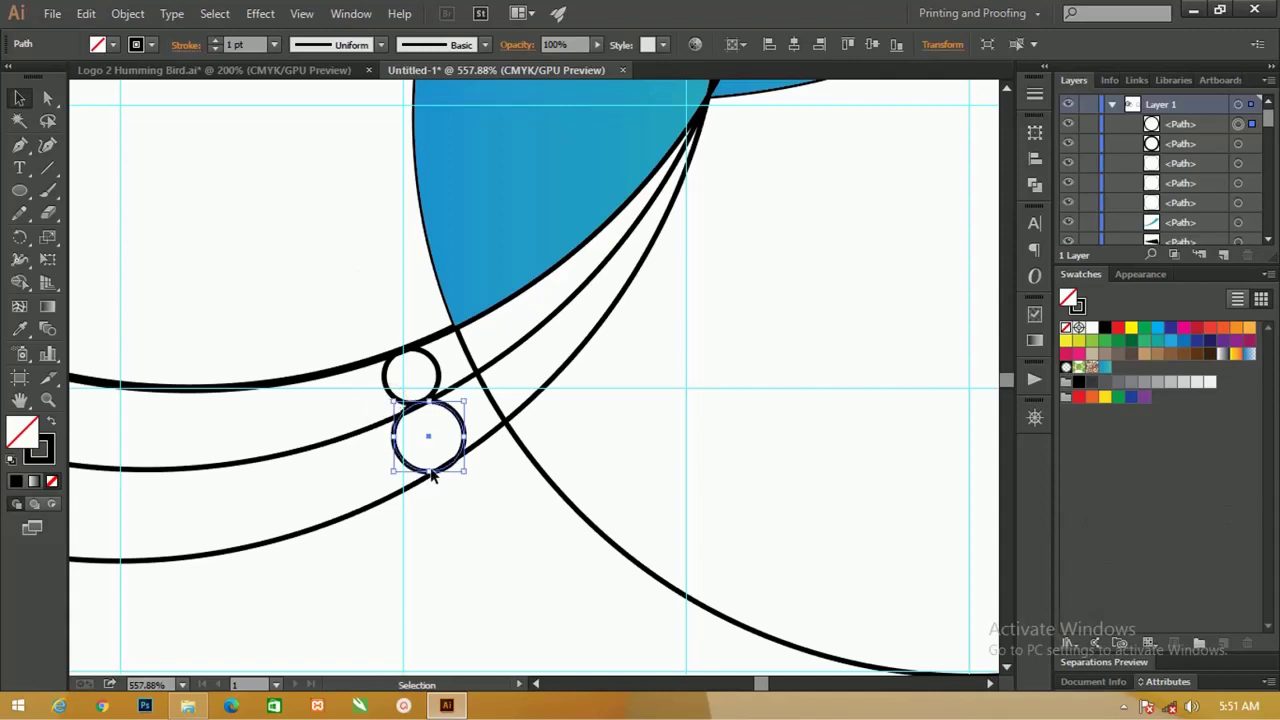
{"action": "left_click_drag", "start_coordinate": [461, 470], "coordinate": [459, 468]}
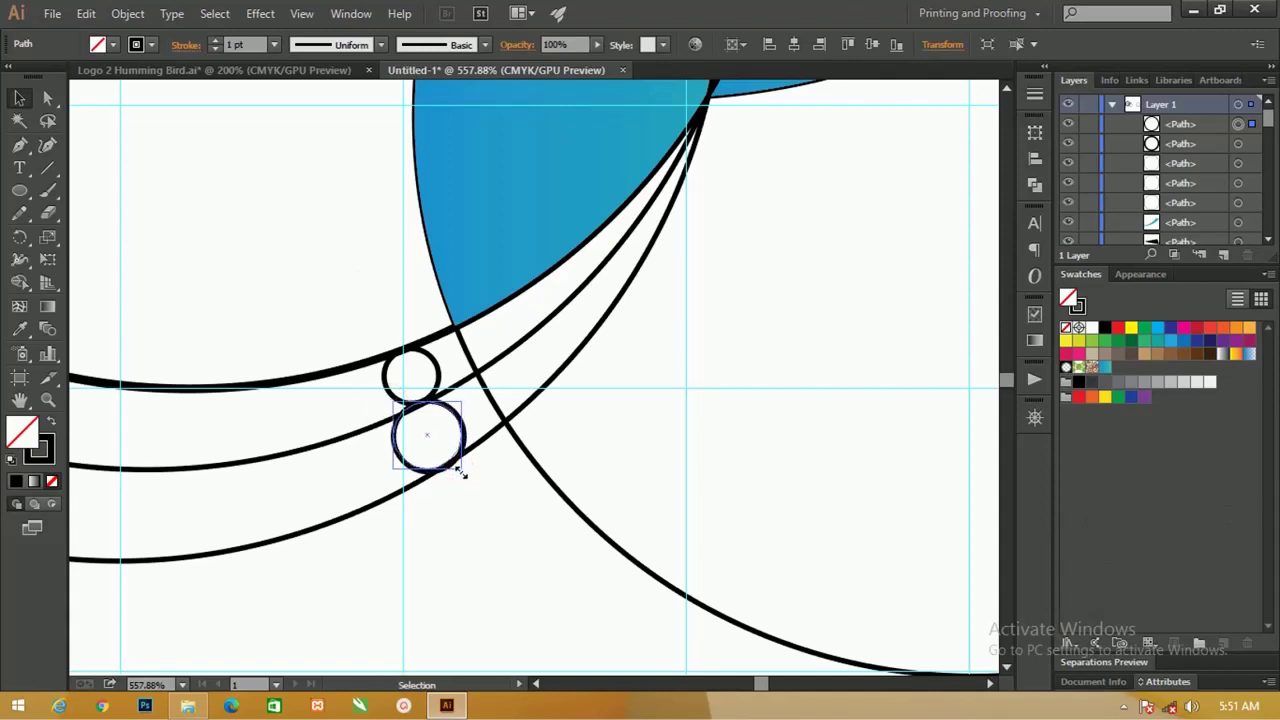
{"action": "left_click", "coordinate": [482, 485]}
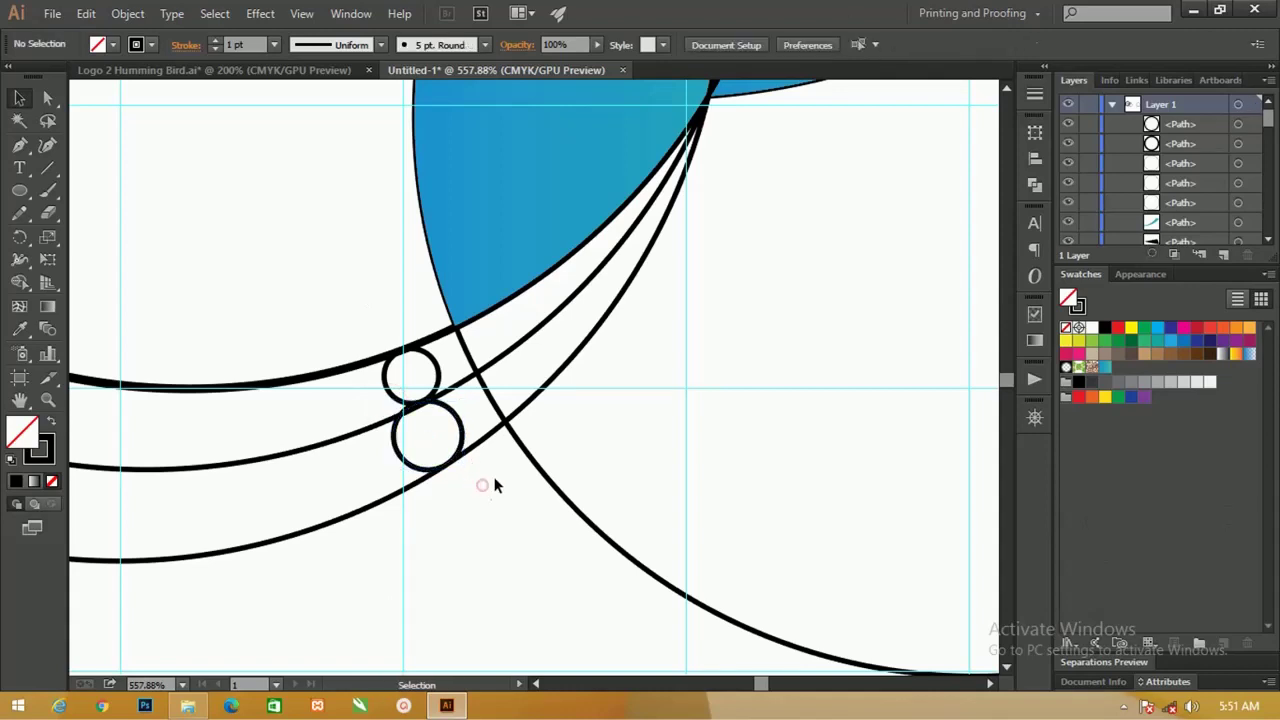
{"action": "key", "text": "ctrl+minus"}
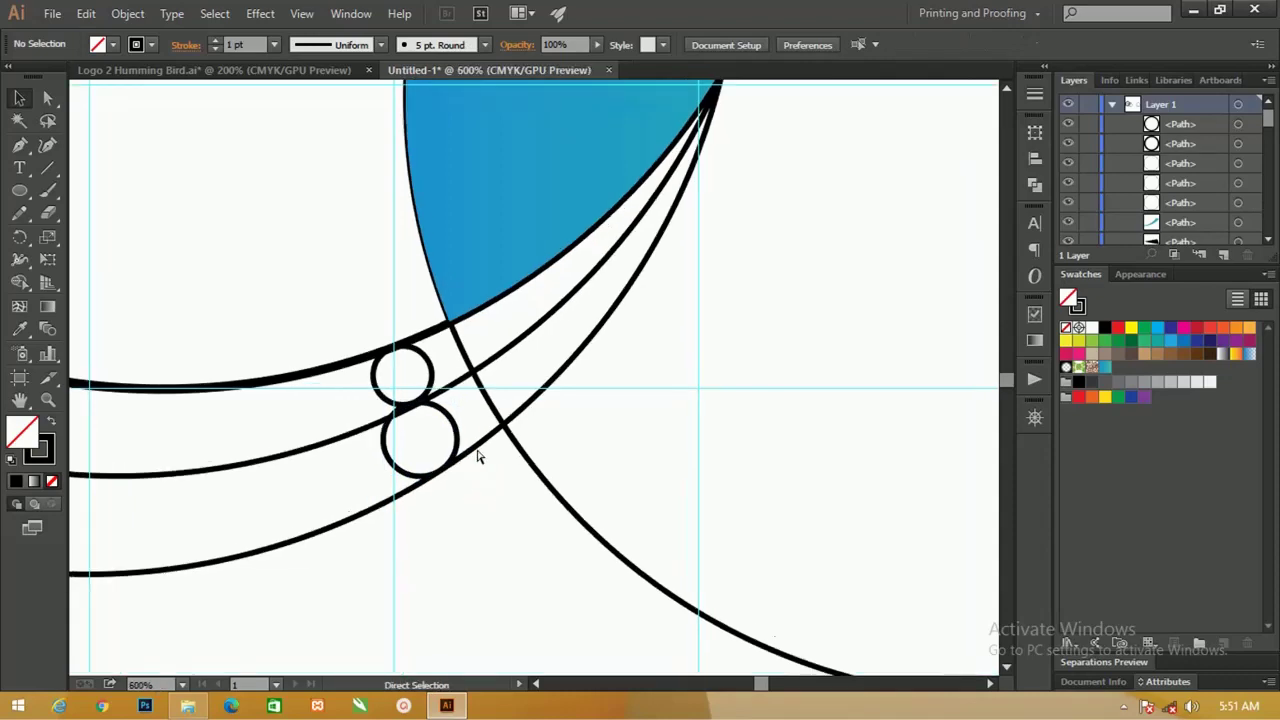
{"action": "key", "text": "ctrl+minus"}
{"action": "mouse_move", "coordinate": [474, 449]}
{"action": "left_mouse_down"}
{"action": "mouse_move", "coordinate": [432, 464]}
{"action": "mouse_move", "coordinate": [407, 381]}
{"action": "left_mouse_up"}
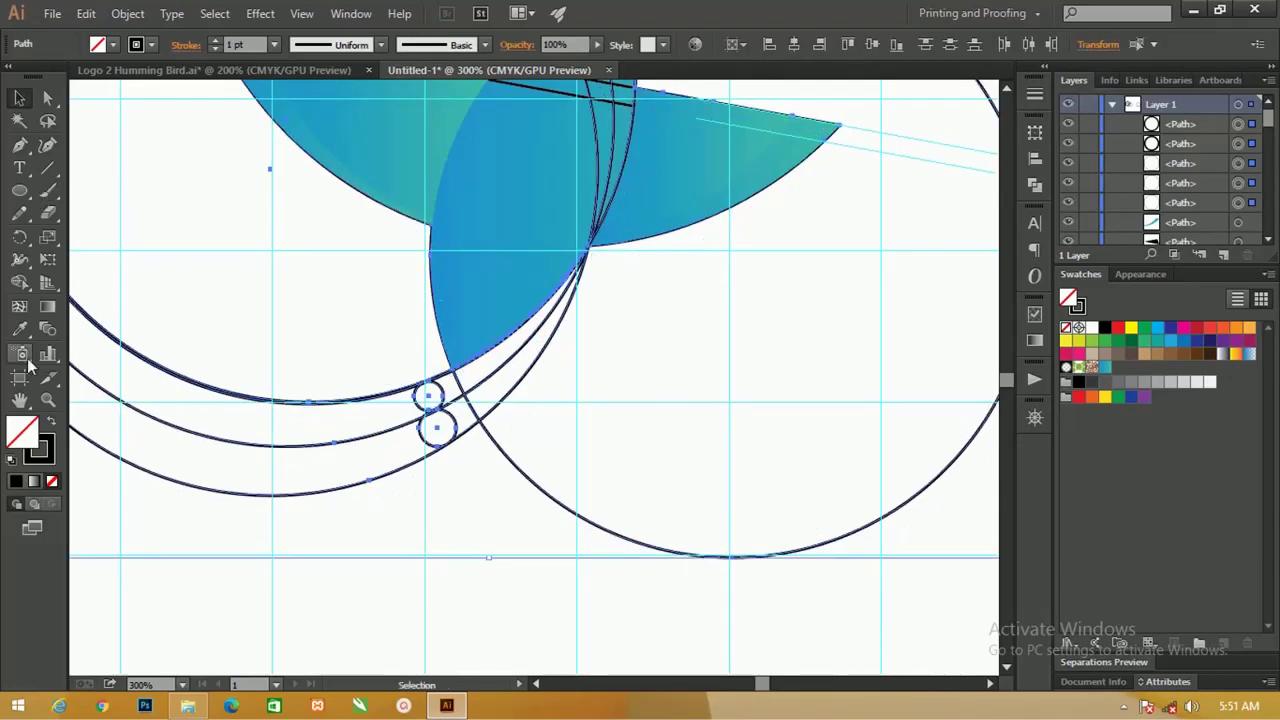
Use Shape Builder to merge the sliver with the large circle region and fill it black.
{"action": "left_click", "coordinate": [24, 282]}
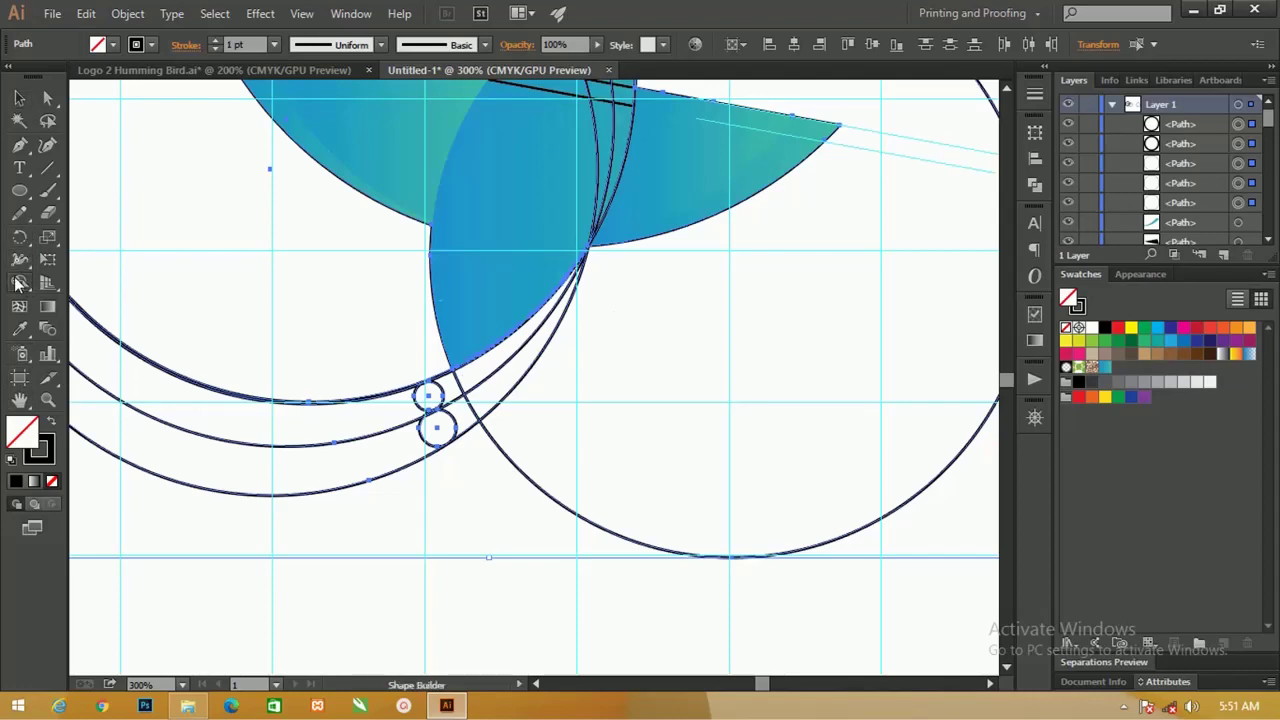
{"action": "left_click_drag", "start_coordinate": [533, 335], "coordinate": [485, 385]}
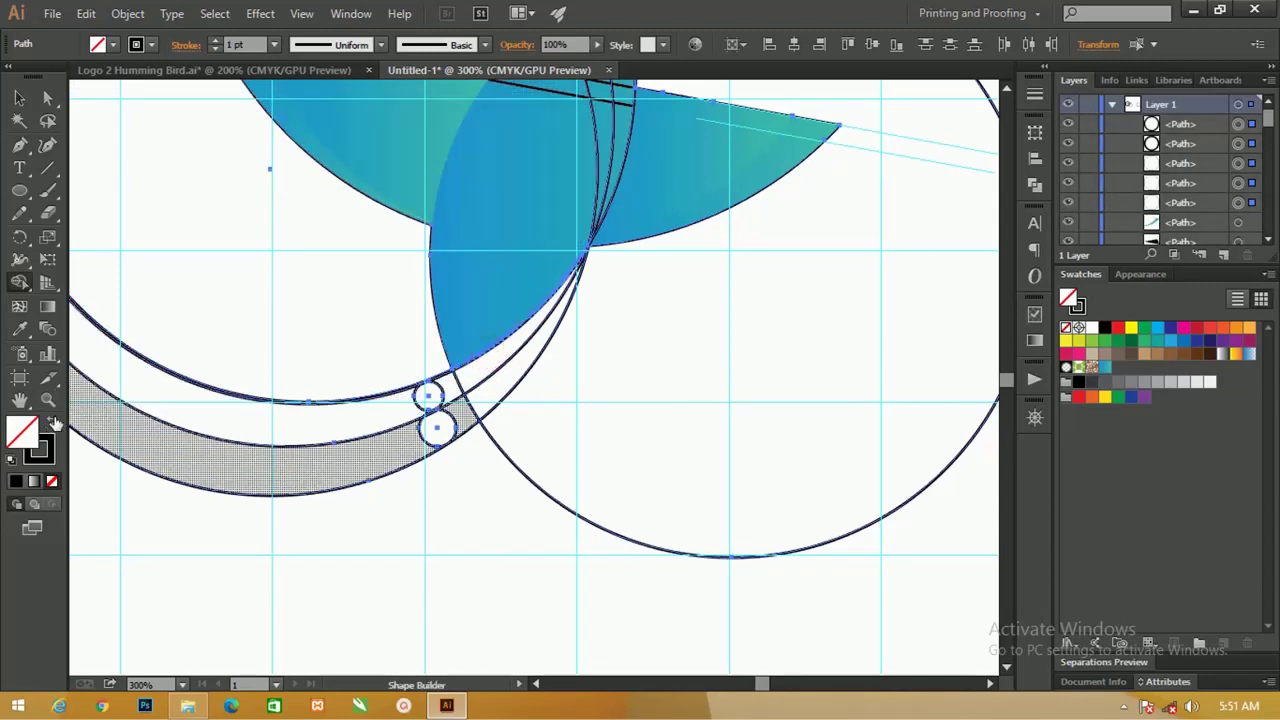
{"action": "left_click", "coordinate": [53, 422]}
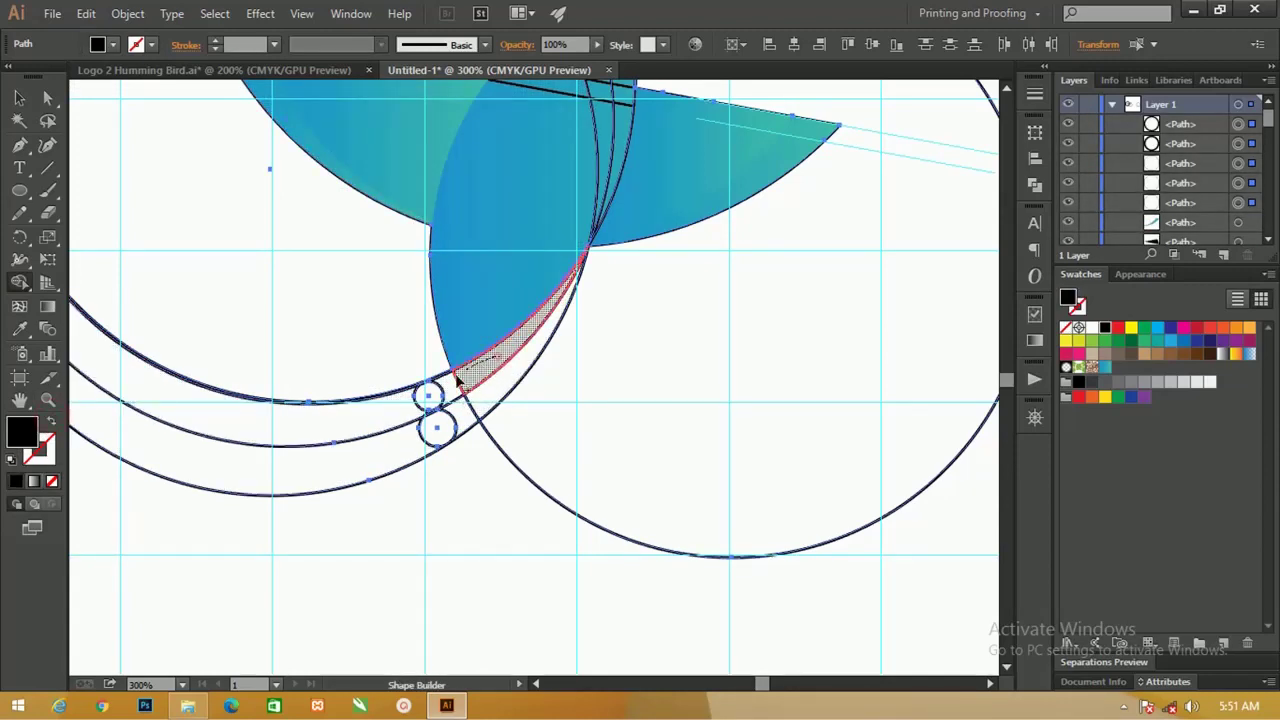
{"action": "left_click_drag", "start_coordinate": [457, 378], "coordinate": [434, 393]}
{"action": "key", "text": "ctrl+z"}
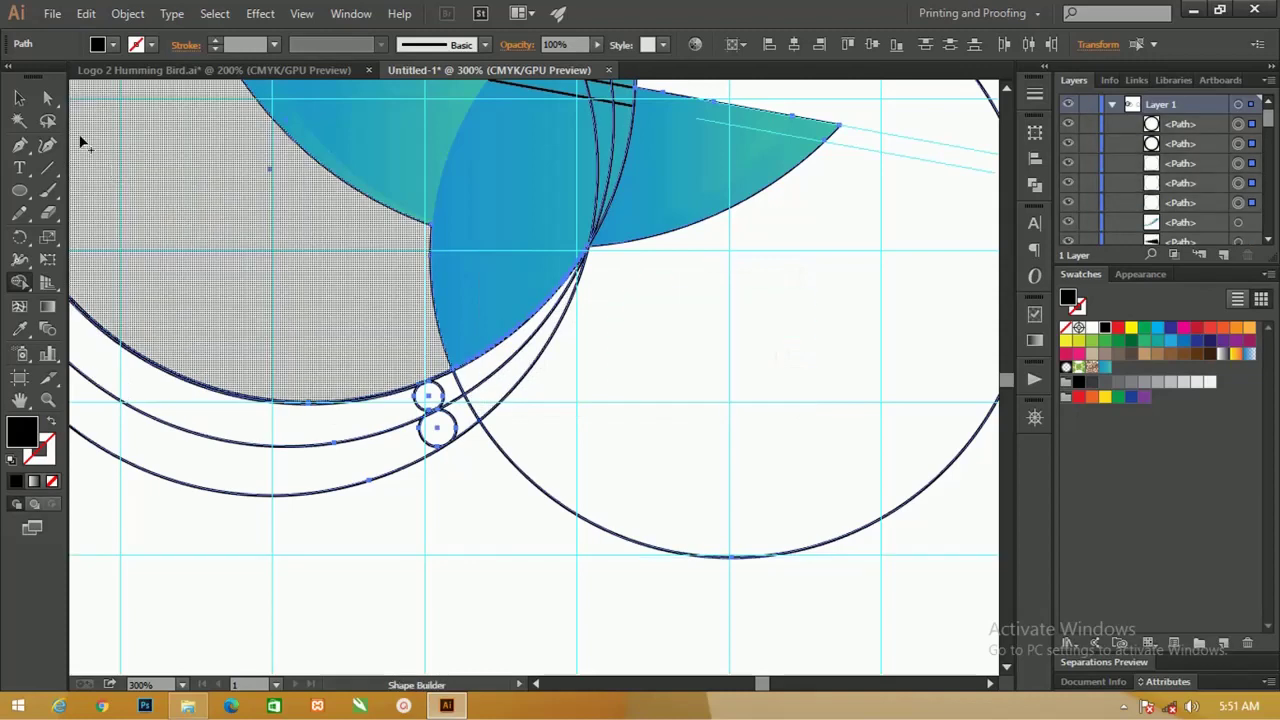
Select the small circle under the blue body and zoom in on both circles.
{"action": "left_click", "coordinate": [19, 97]}
{"action": "left_click", "coordinate": [335, 270]}
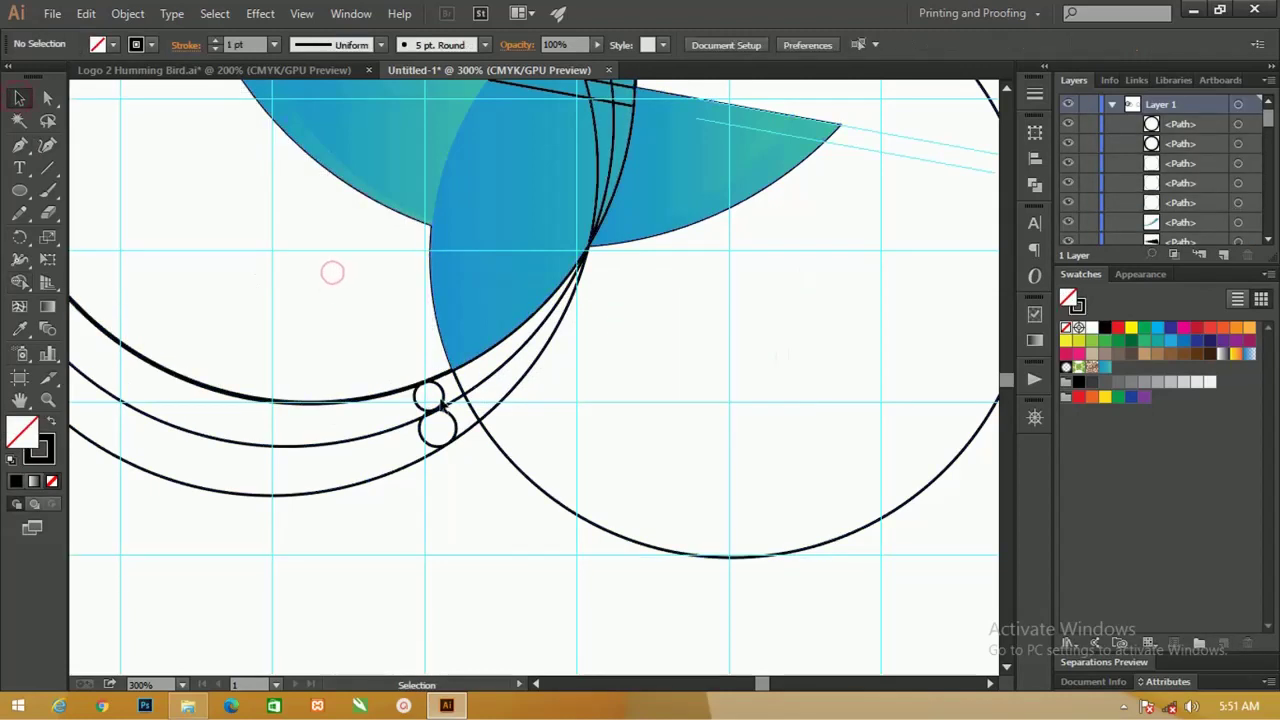
{"action": "left_click", "coordinate": [432, 395]}
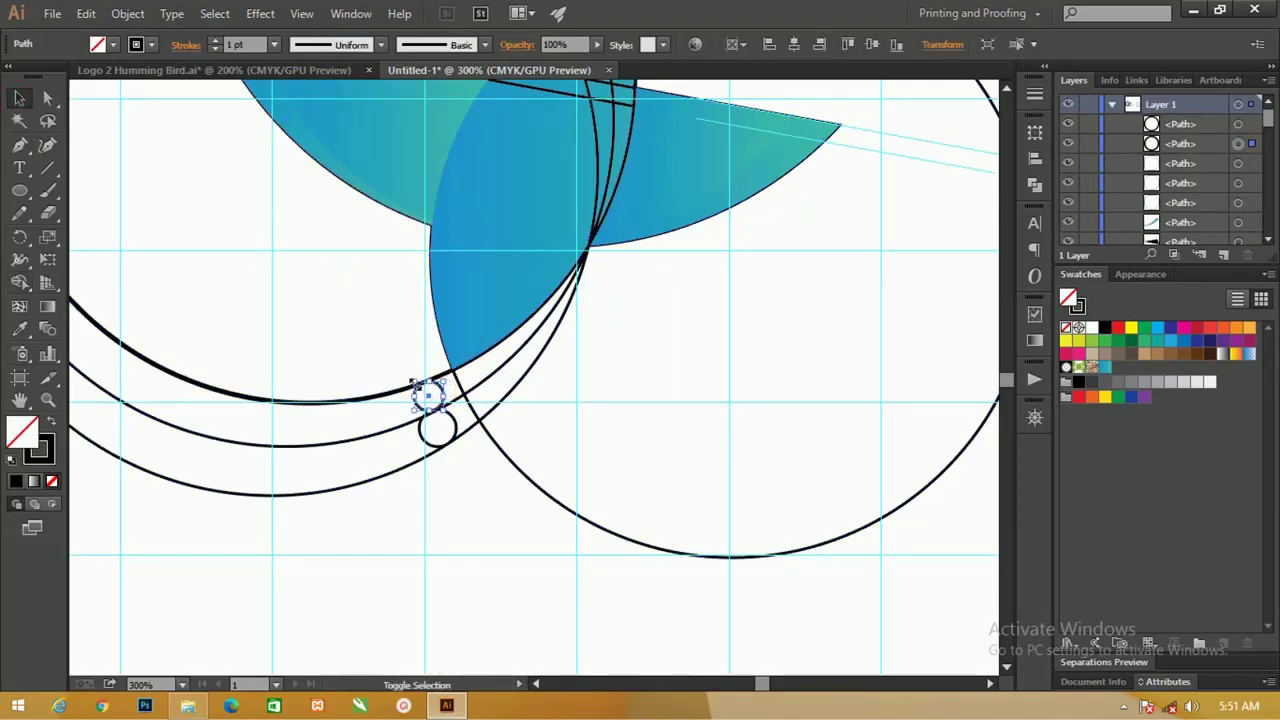
{"action": "key", "text": "z"}
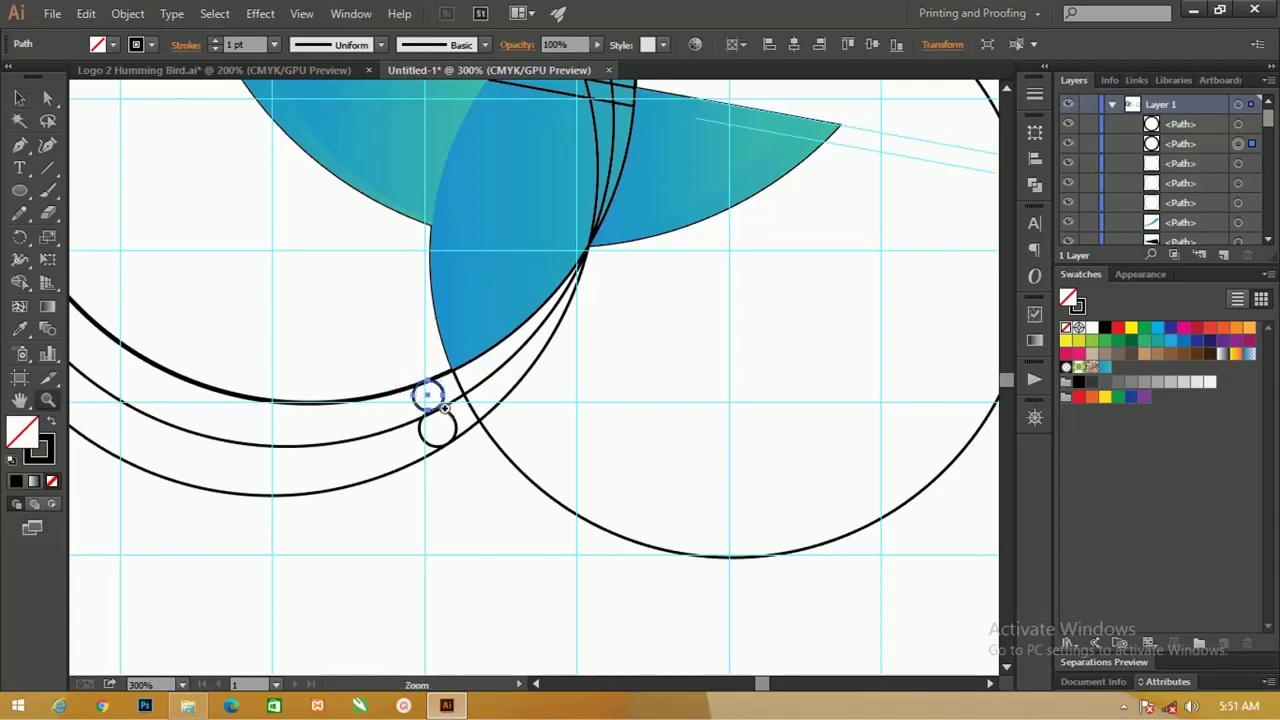
{"action": "mouse_move", "coordinate": [407, 380]}
{"action": "left_mouse_down"}
{"action": "mouse_move", "coordinate": [606, 467]}
{"action": "mouse_move", "coordinate": [628, 491]}
{"action": "mouse_move", "coordinate": [557, 467]}
{"action": "left_mouse_up"}
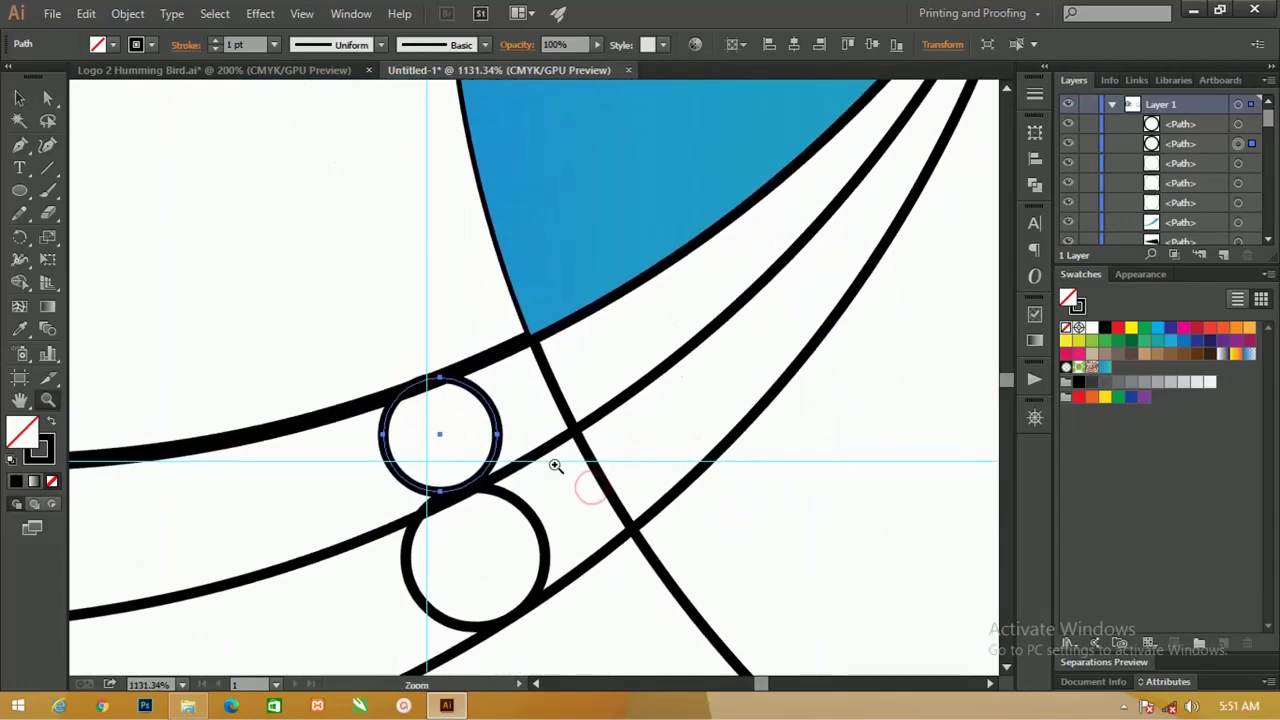
Enlarge both small circles slightly, then select all arcs and circles.
{"action": "key", "text": "v"}
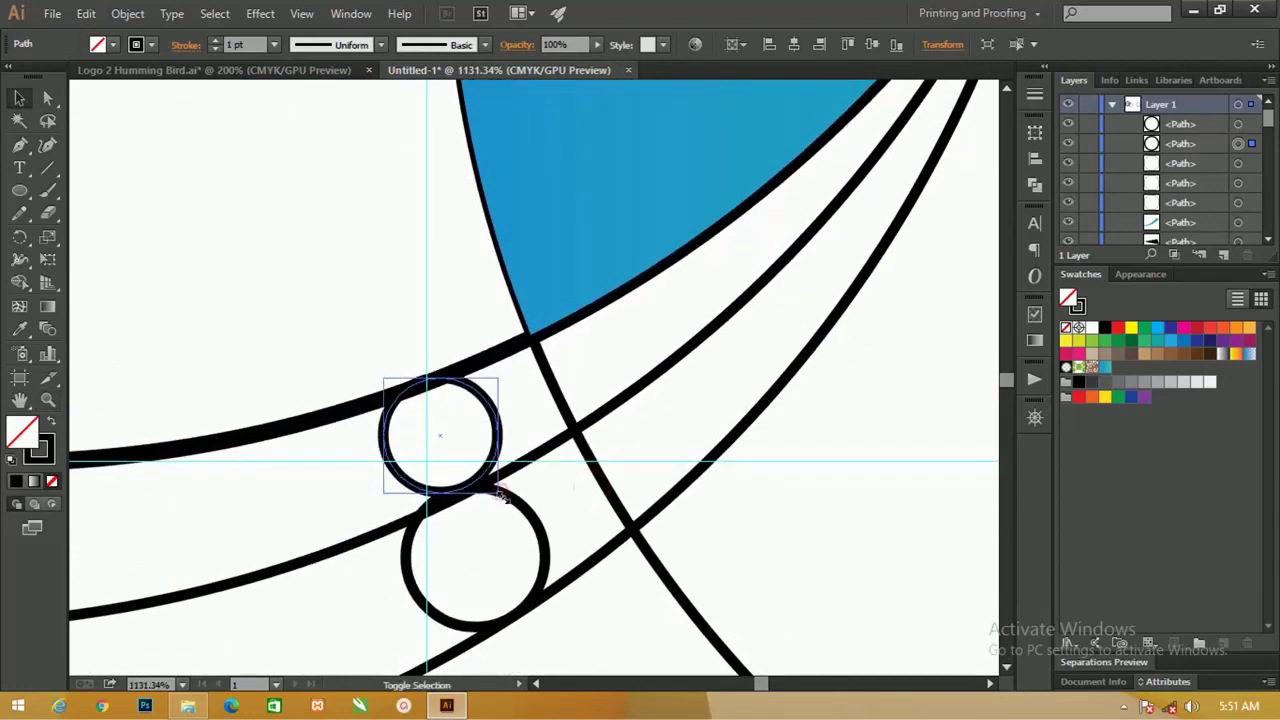
{"action": "mouse_move", "coordinate": [497, 490]}
{"action": "left_mouse_down"}
{"action": "mouse_move", "coordinate": [546, 459]}
{"action": "mouse_move", "coordinate": [534, 411]}
{"action": "left_mouse_up"}
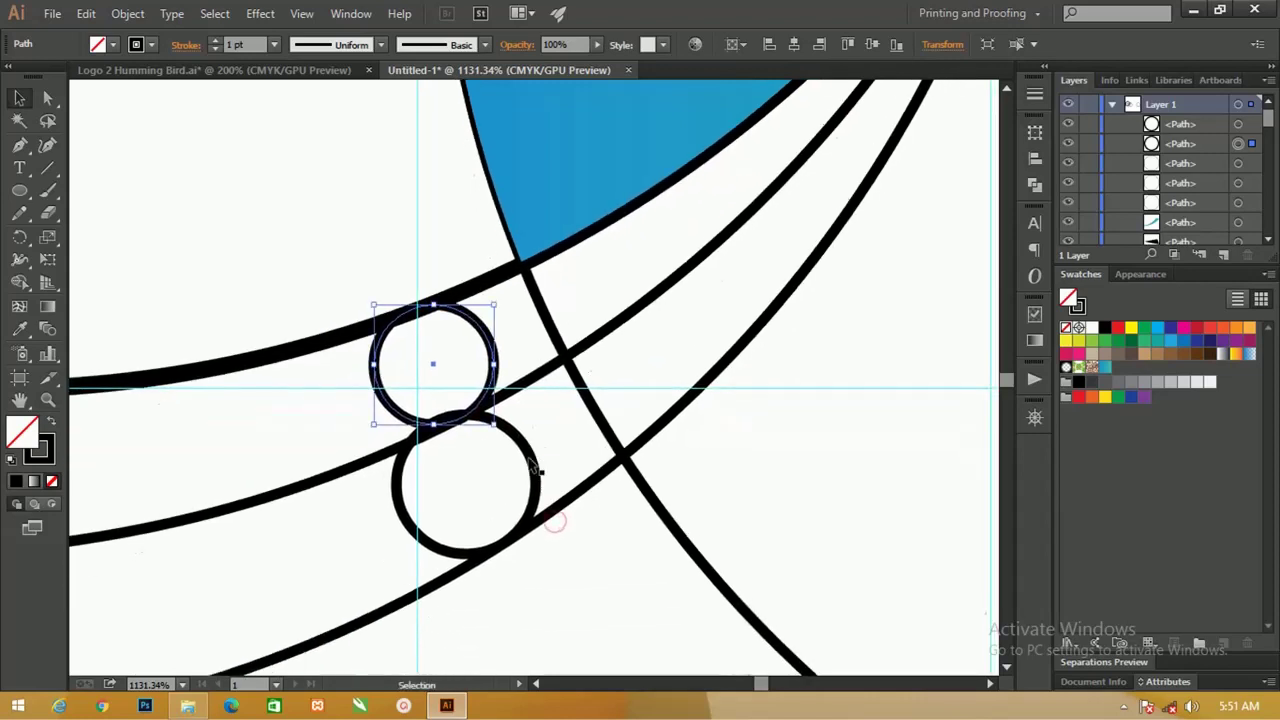
{"action": "left_click", "coordinate": [521, 455]}
{"action": "left_click", "coordinate": [508, 443]}
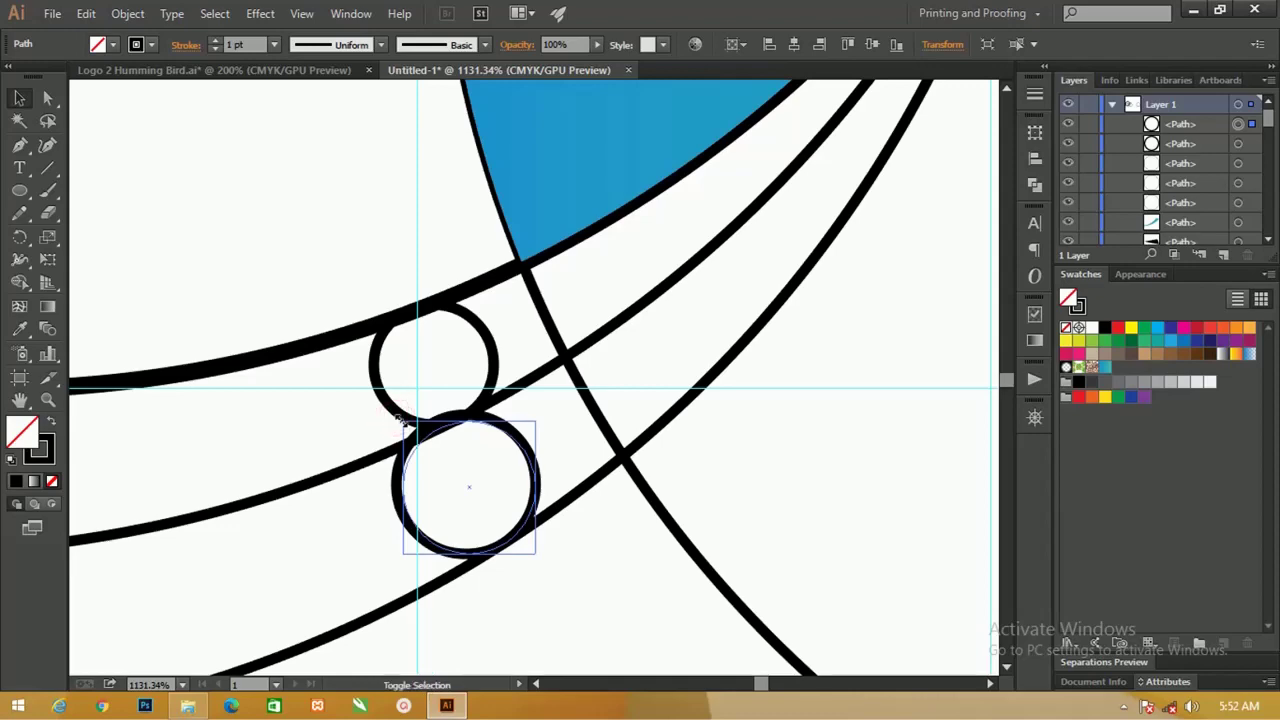
{"action": "left_click_drag", "start_coordinate": [400, 425], "coordinate": [402, 421]}
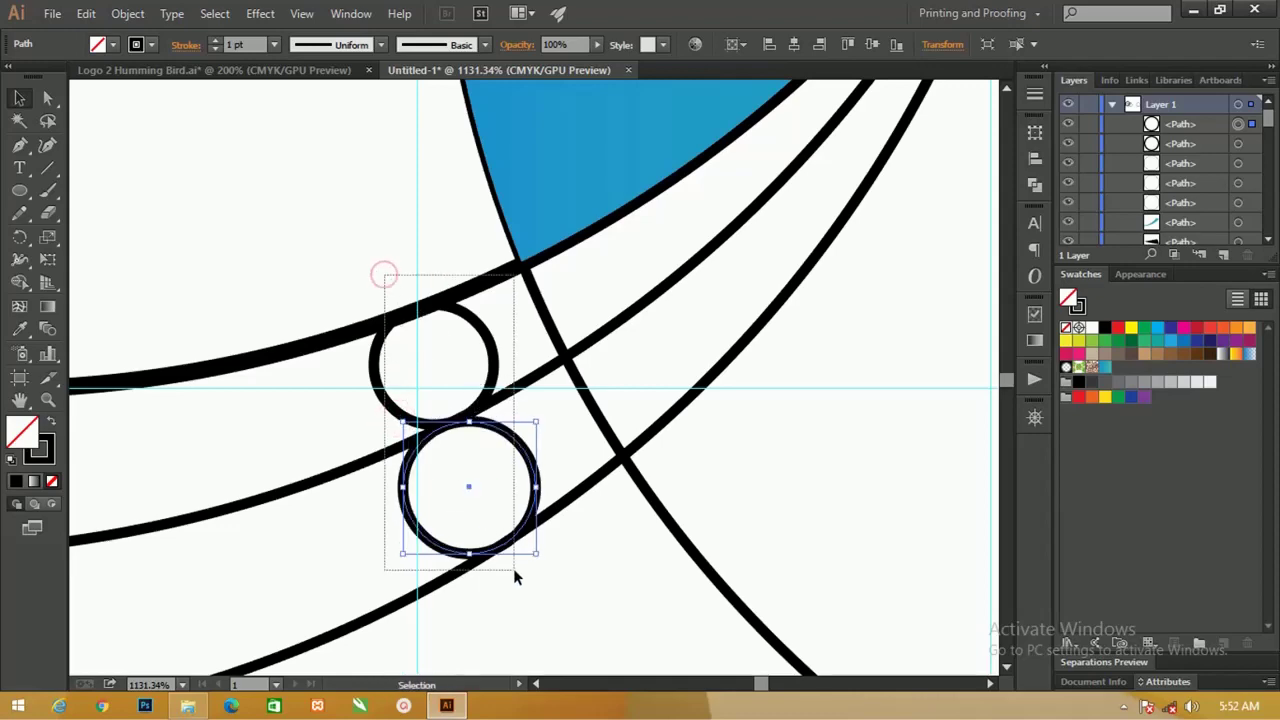
{"action": "key", "text": "ctrl+a"}
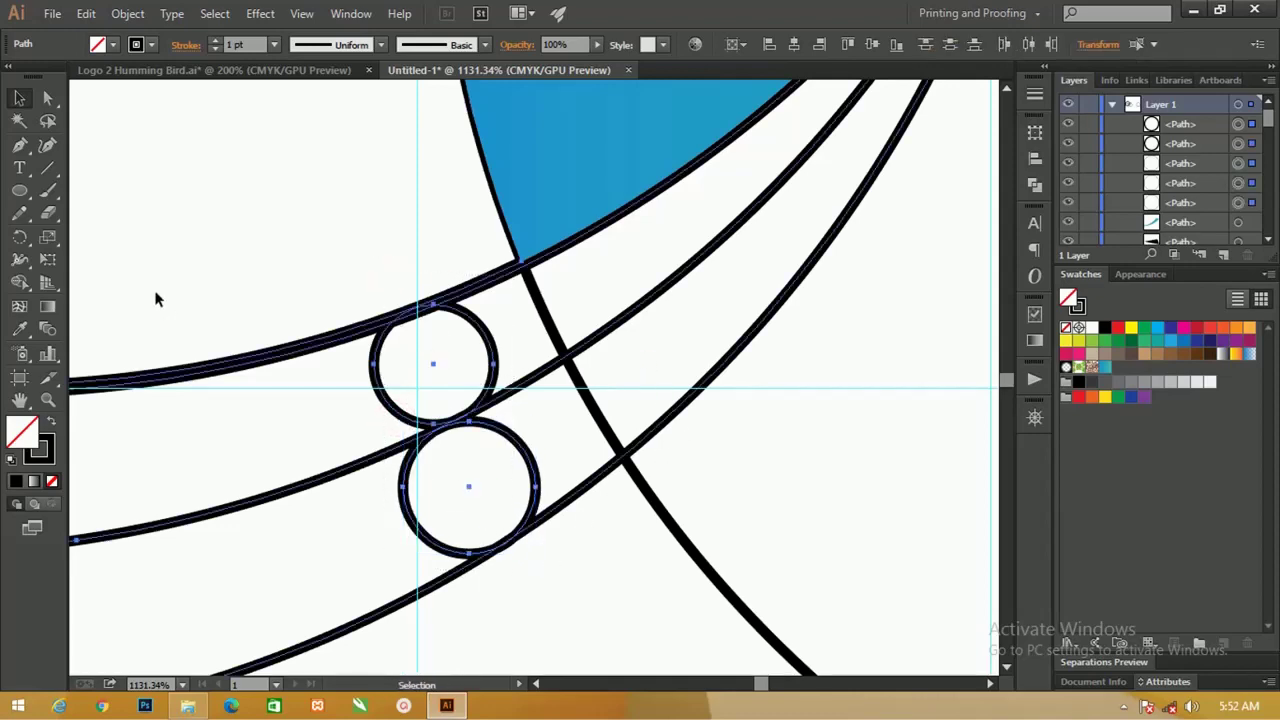
{"action": "key", "text": "ctrl+minus"}
{"action": "key", "text": "ctrl+minus"}
{"action": "key", "text": "ctrl+minus"}
{"action": "left_click_drag", "start_coordinate": [196, 270], "coordinate": [116, 278]}
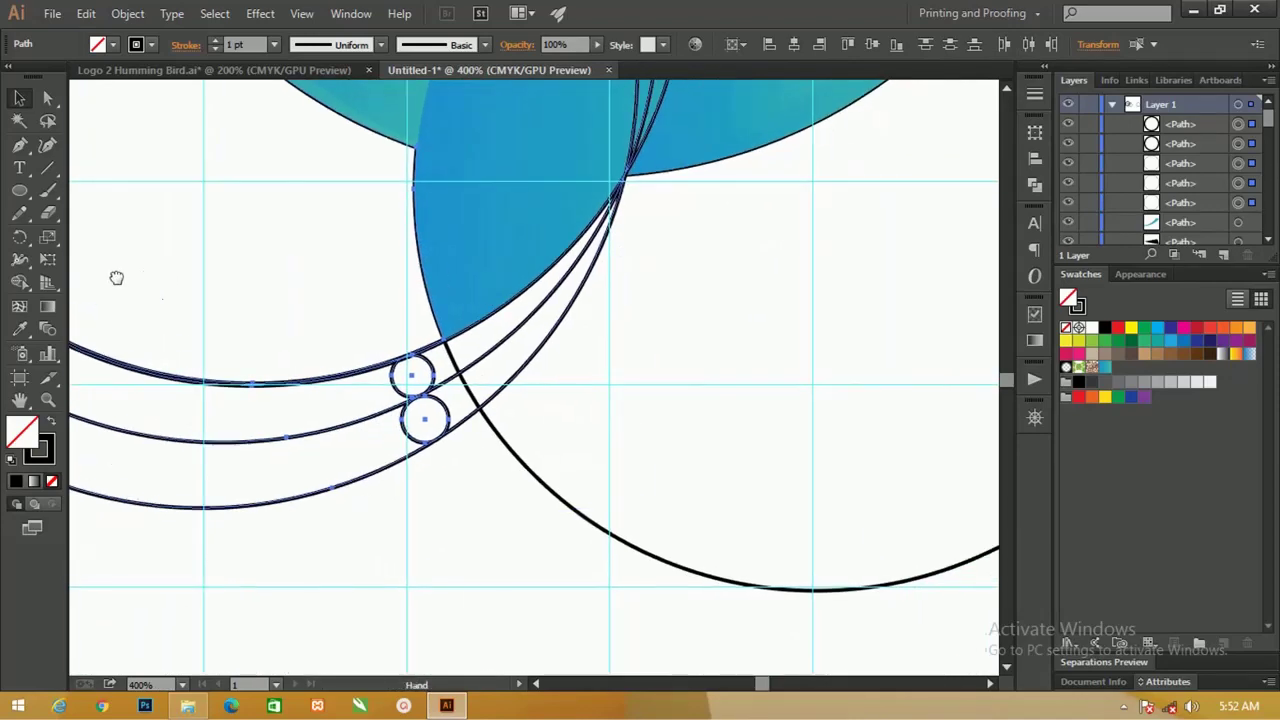
Shape Builder the upper sliver and circle into one black shape, and fill the lower band.
{"action": "left_click", "coordinate": [19, 282]}
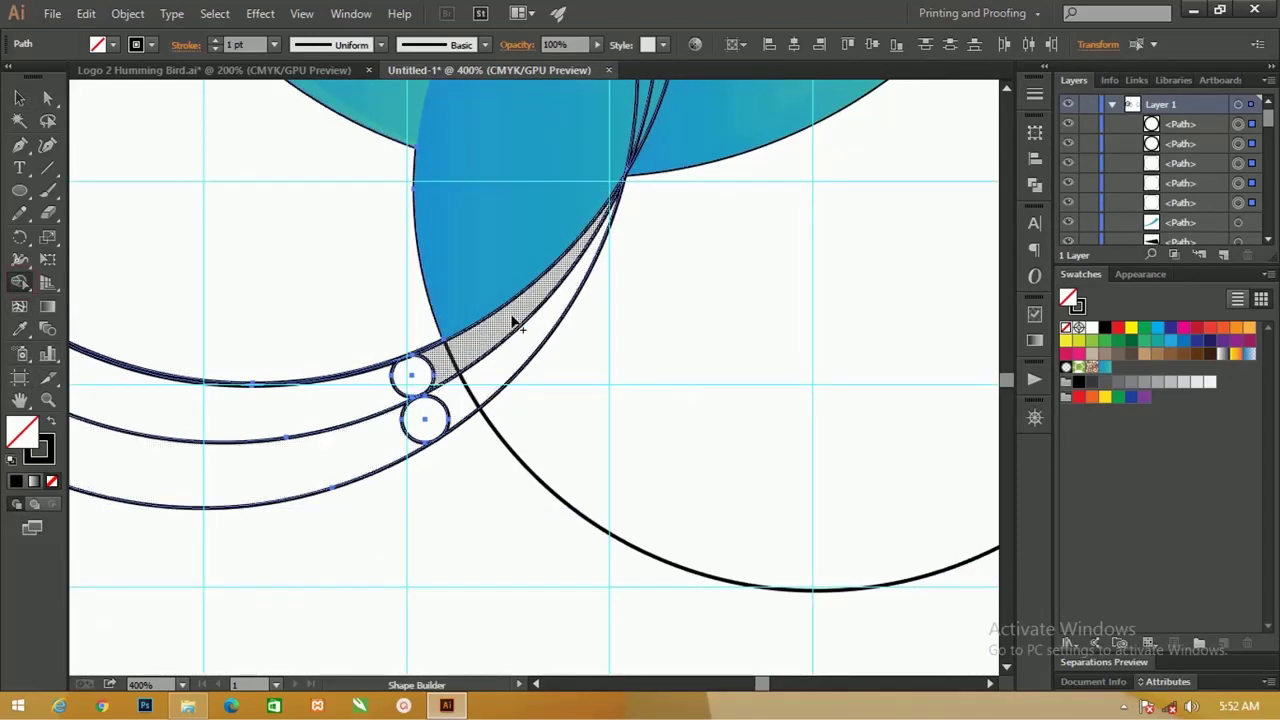
{"action": "left_click_drag", "start_coordinate": [513, 322], "coordinate": [412, 368]}
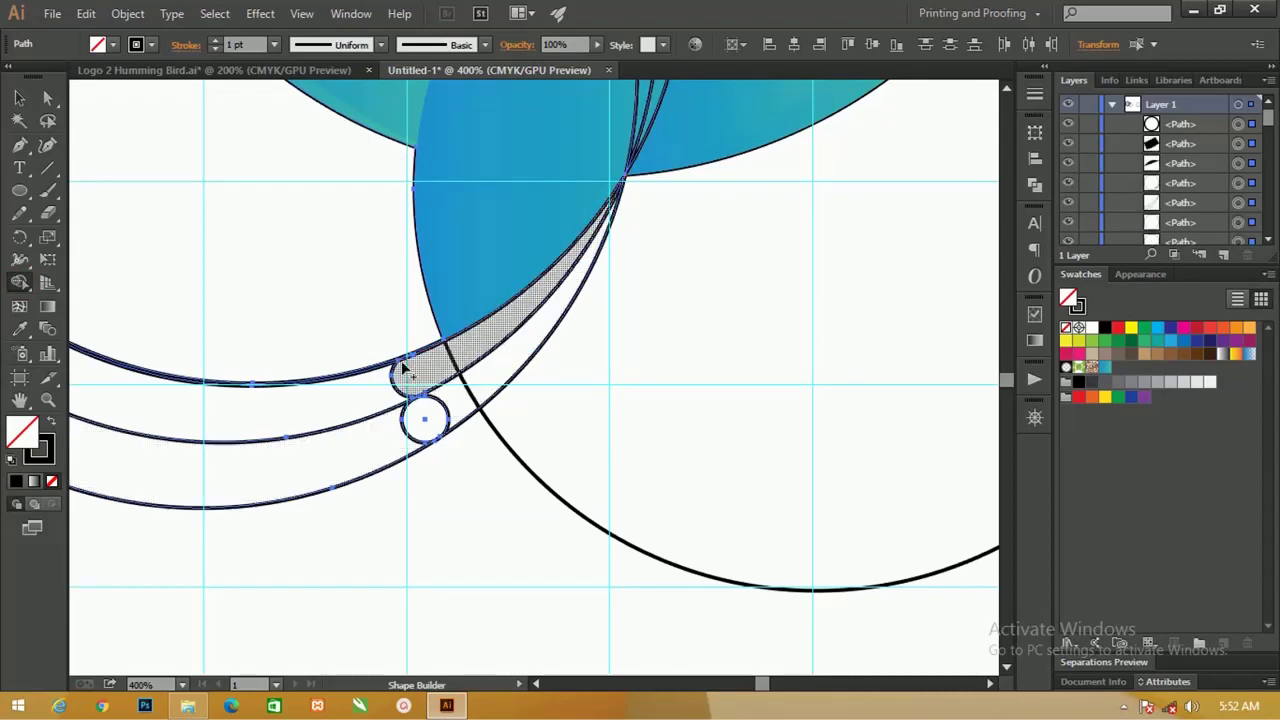
{"action": "left_click", "coordinate": [401, 366]}
{"action": "left_click", "coordinate": [52, 419]}
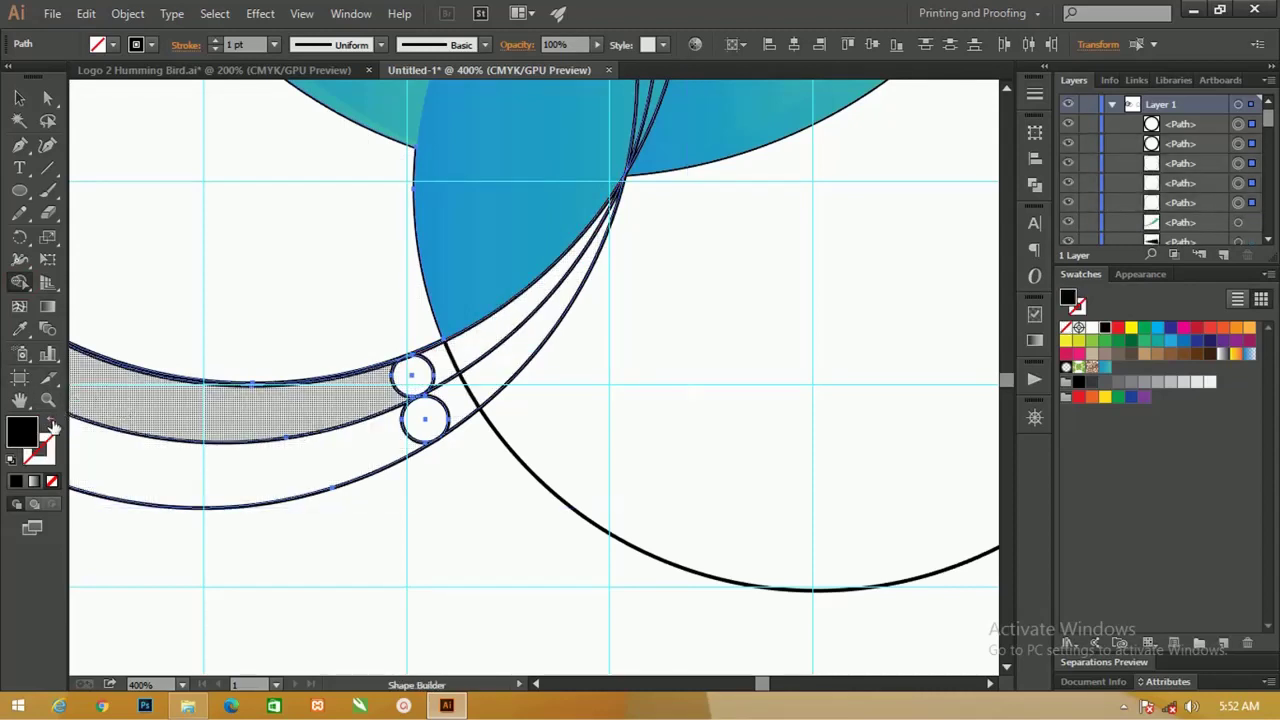
{"action": "left_click_drag", "start_coordinate": [481, 343], "coordinate": [418, 375]}
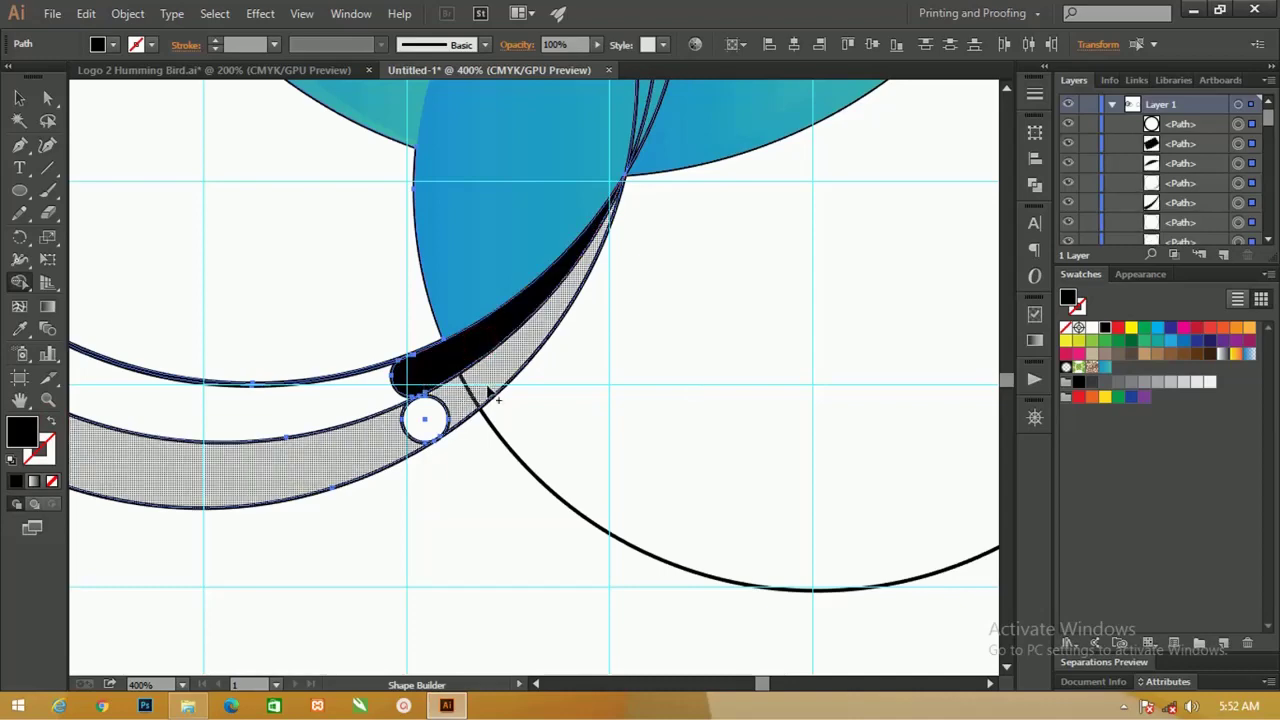
{"action": "left_click_drag", "start_coordinate": [500, 385], "coordinate": [457, 380]}
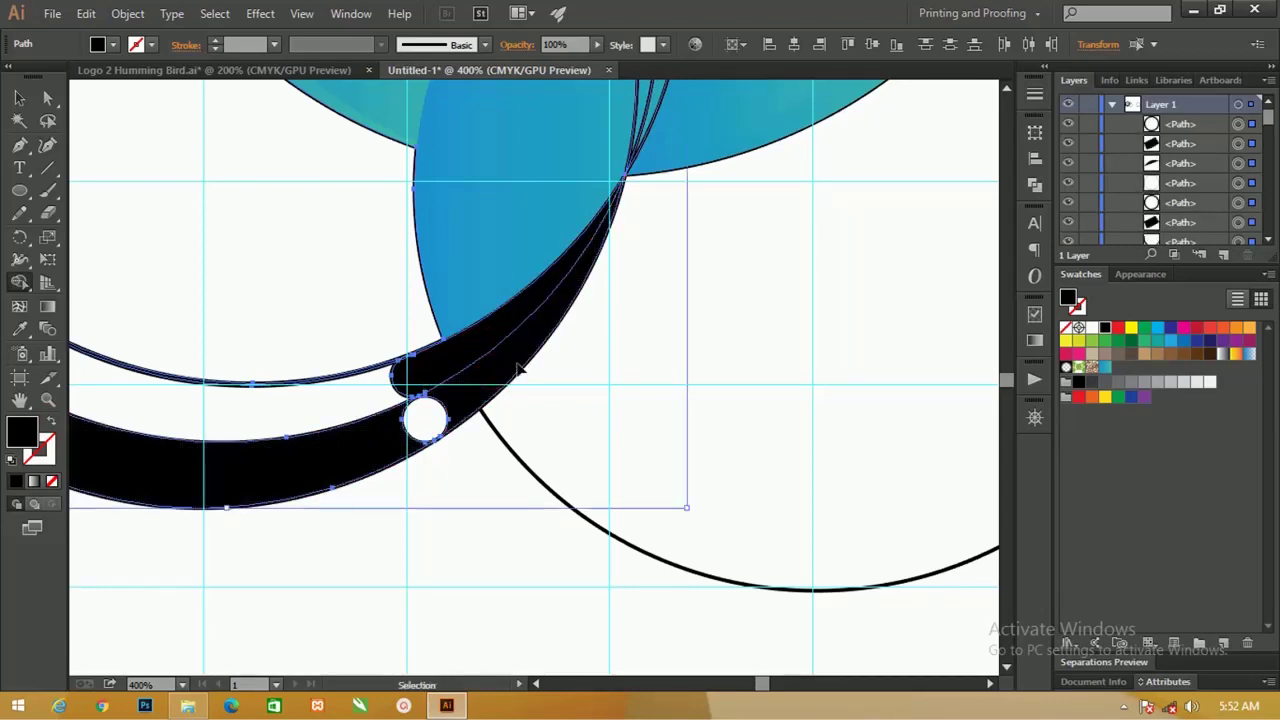
Enlarge the lower circle and merge it with the lower sliver using Shape Builder.
{"action": "key", "text": "v"}
{"action": "left_click", "coordinate": [472, 485]}
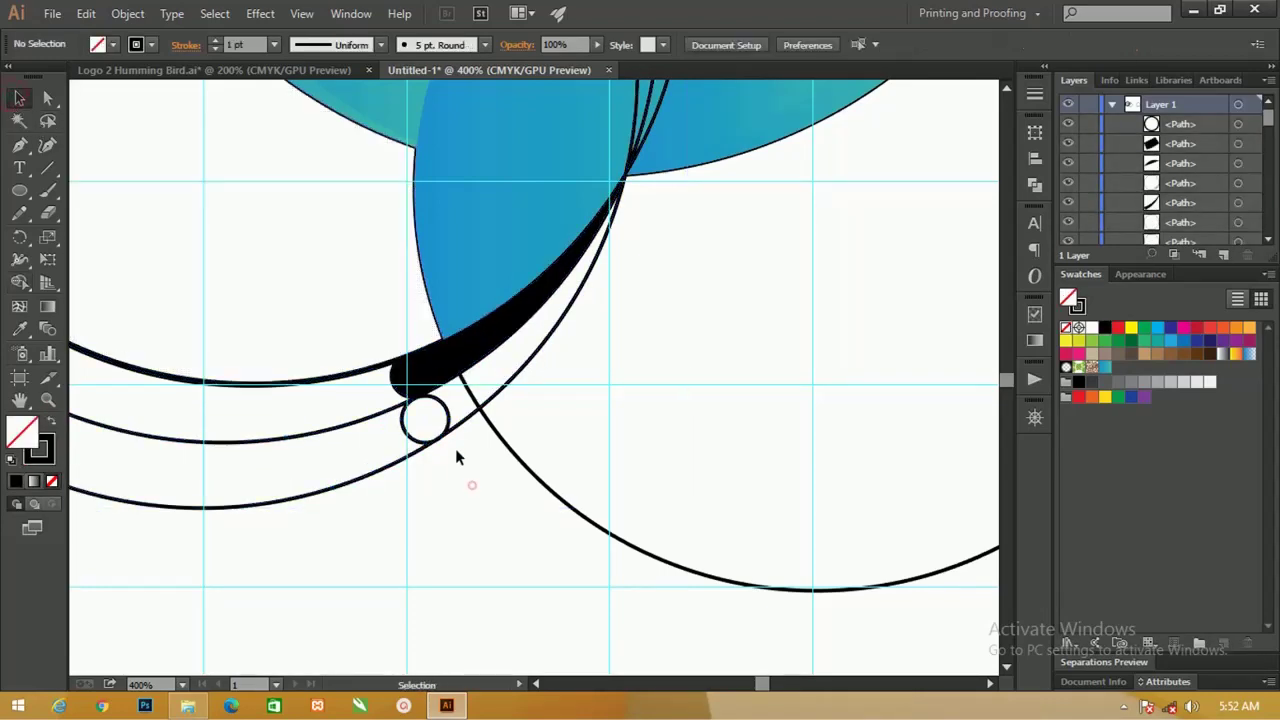
{"action": "left_click", "coordinate": [449, 421]}
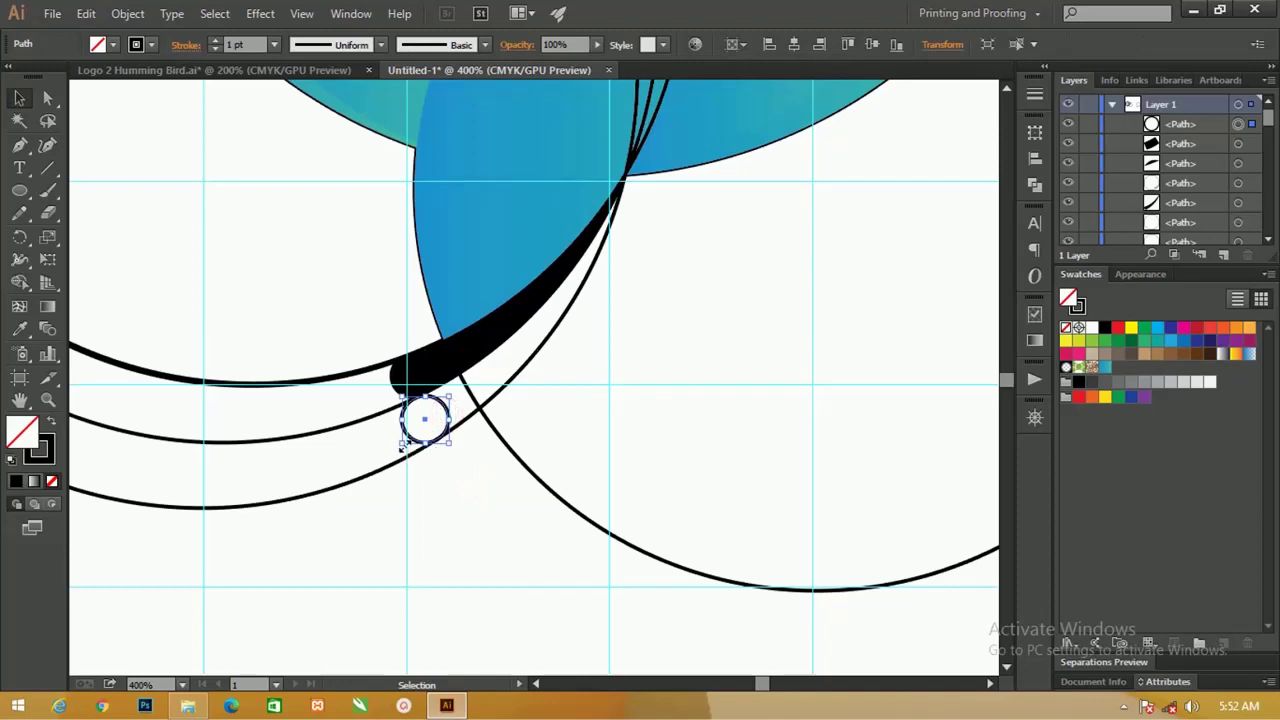
{"action": "left_click_drag", "start_coordinate": [401, 448], "coordinate": [397, 452]}
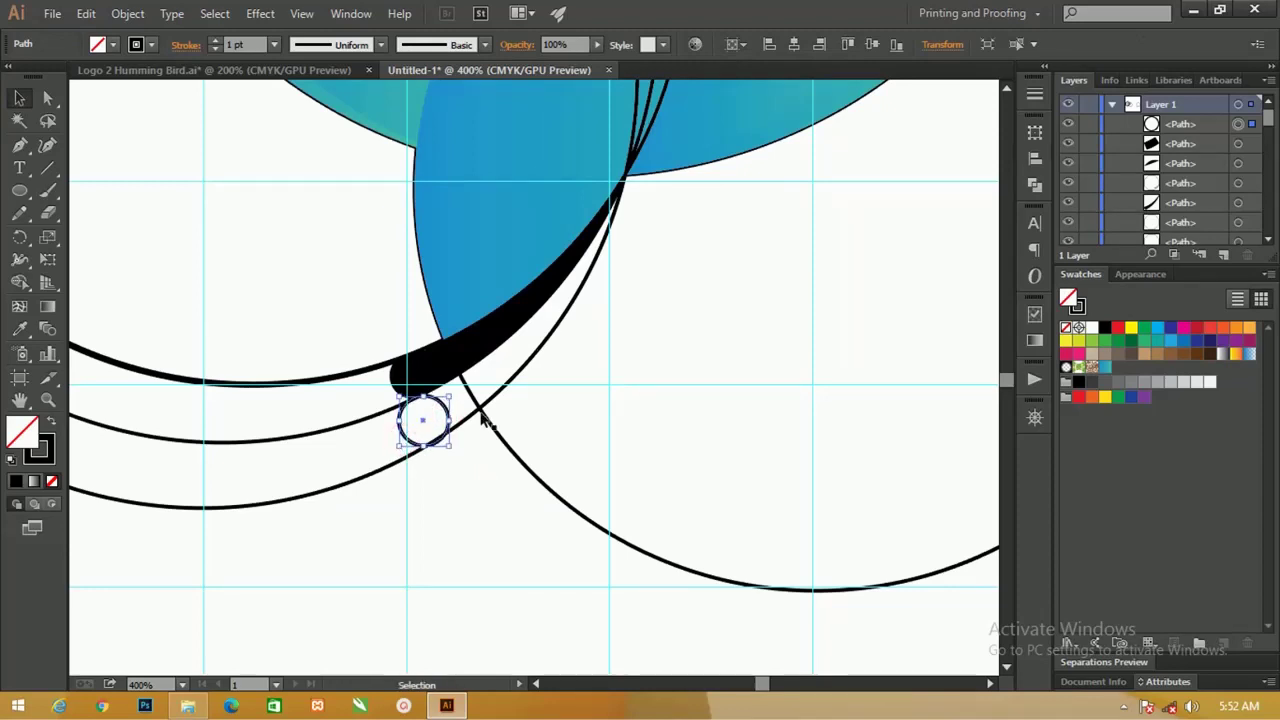
{"action": "left_click_drag", "start_coordinate": [454, 463], "coordinate": [333, 393]}
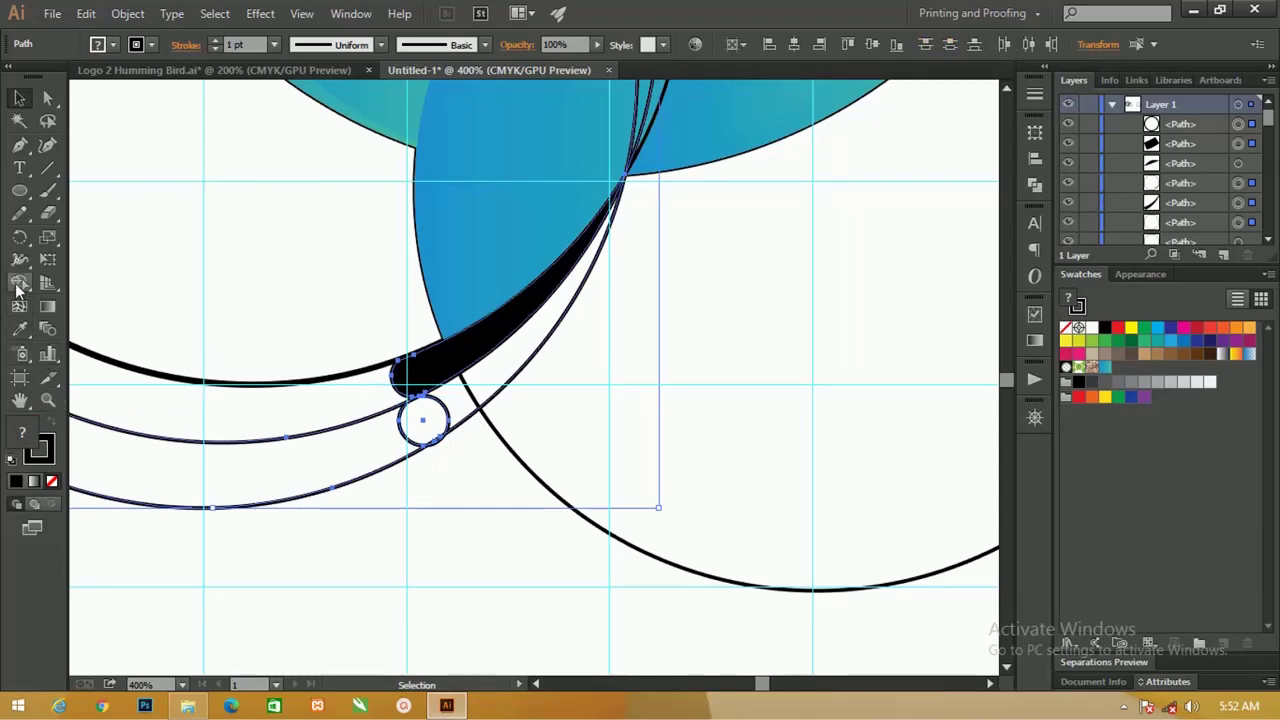
{"action": "left_click", "coordinate": [19, 283]}
{"action": "left_click_drag", "start_coordinate": [507, 362], "coordinate": [425, 420]}
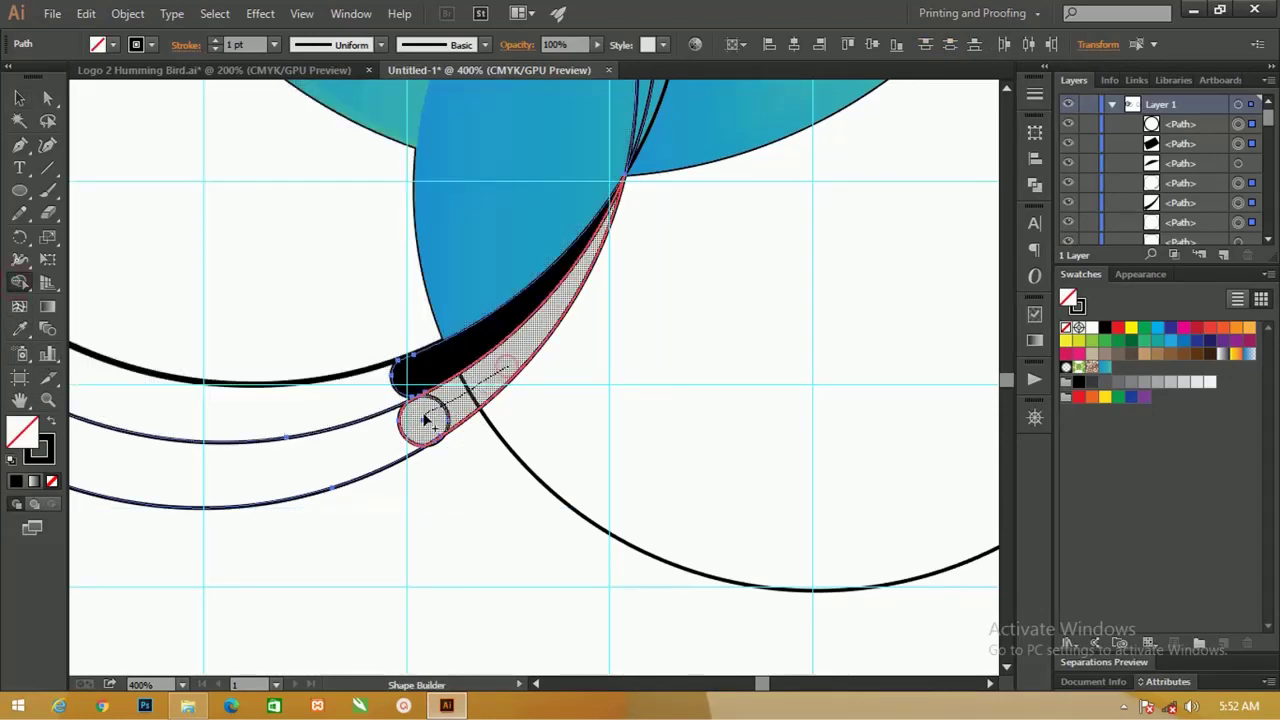
Delete the leftover construction arcs on the left and select the black sliver shape.
{"action": "left_click", "coordinate": [19, 98]}
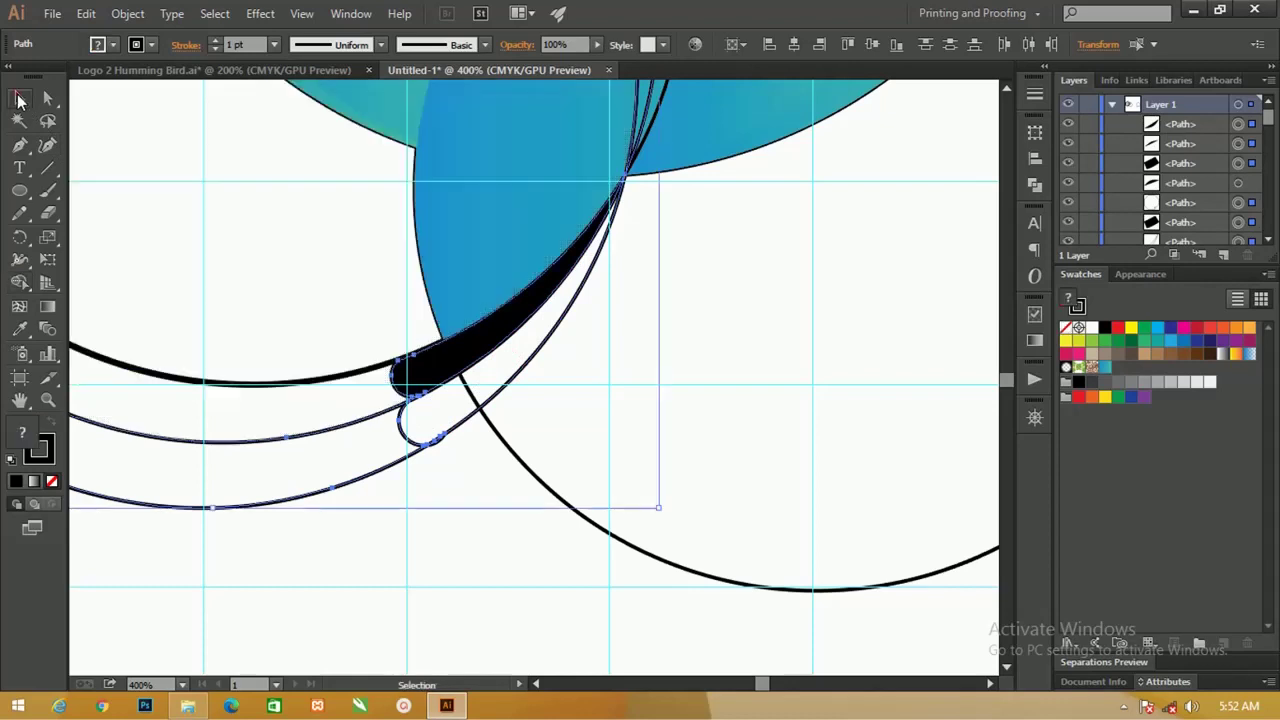
{"action": "left_click", "coordinate": [408, 553]}
{"action": "left_click_drag", "start_coordinate": [380, 503], "coordinate": [309, 349]}
{"action": "key", "text": "Delete"}
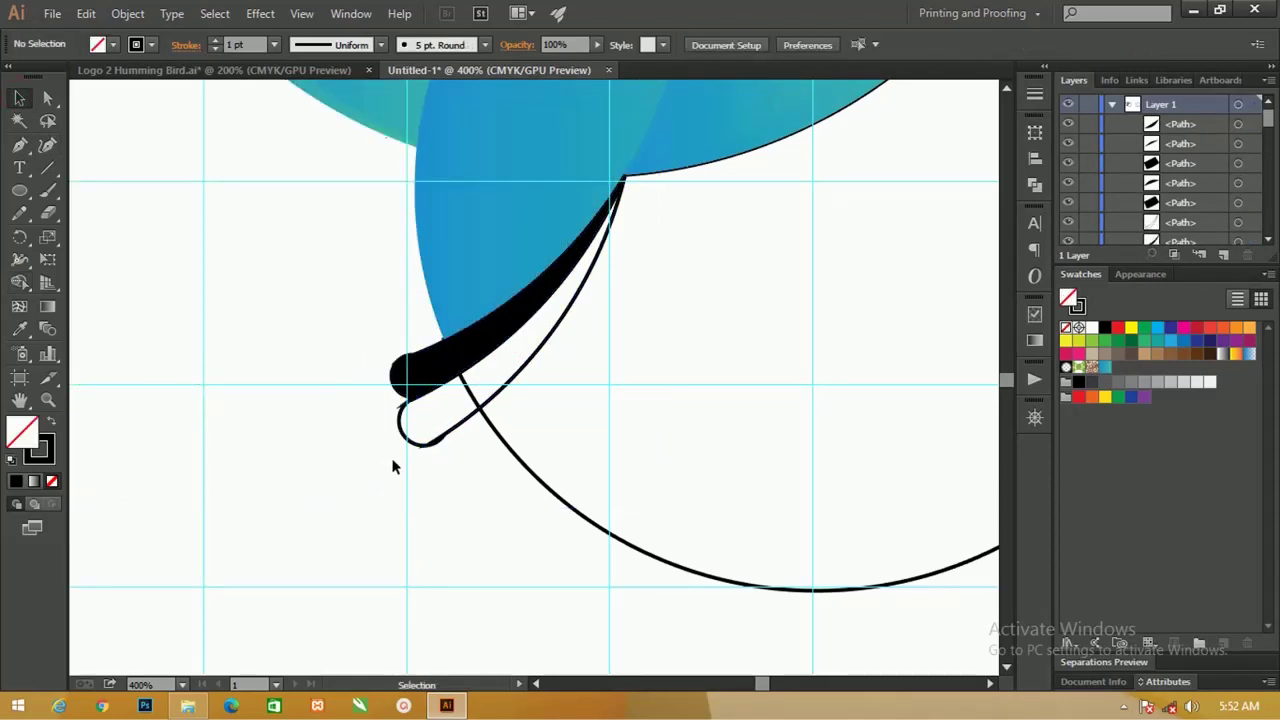
{"action": "left_click", "coordinate": [438, 450]}
Eyedropper the body's blue gradient onto the tail pieces.
{"action": "key", "text": "i"}
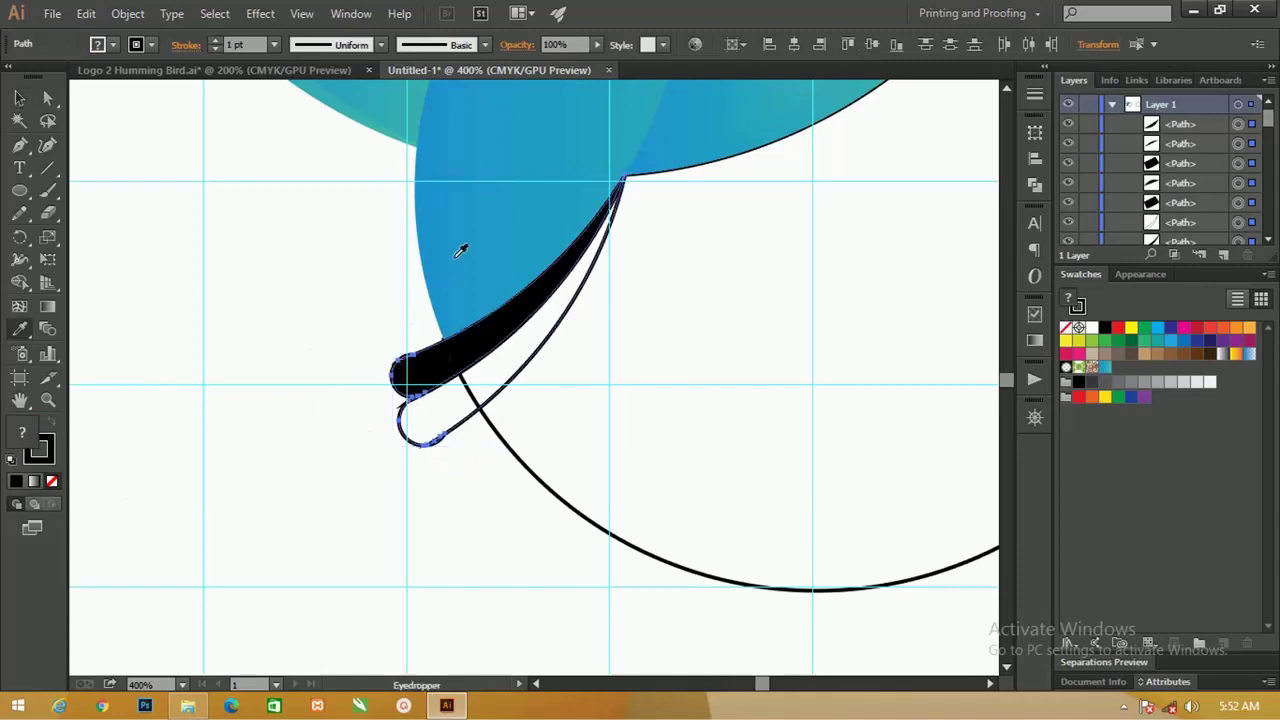
{"action": "left_click", "coordinate": [473, 231]}
{"action": "left_click", "coordinate": [55, 481]}
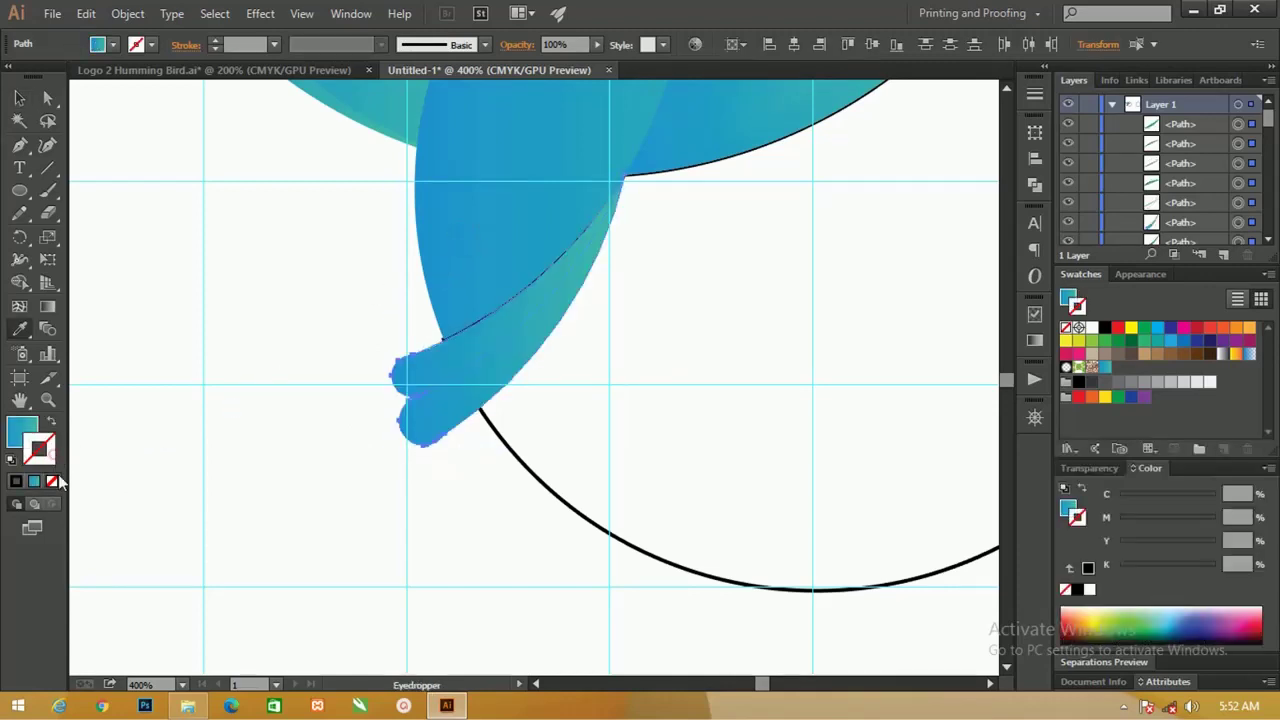
{"action": "left_click", "coordinate": [19, 98]}
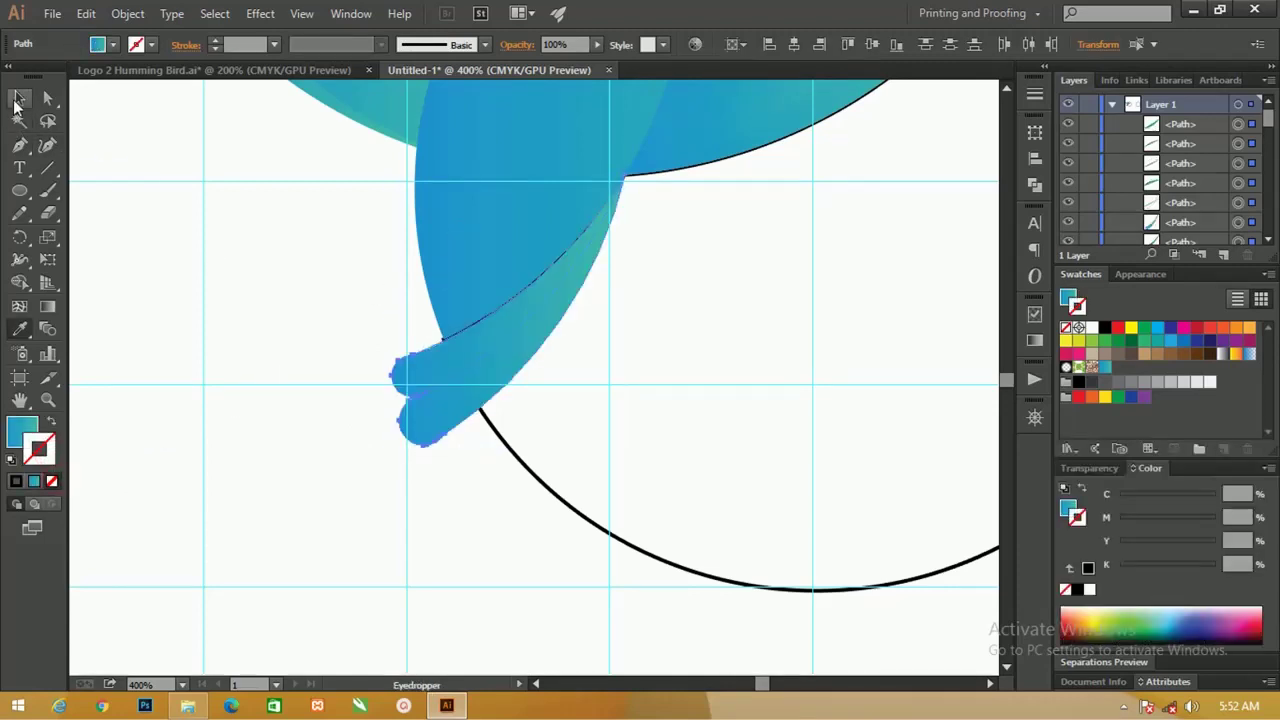
{"action": "left_click", "coordinate": [252, 221]}
Zoom in on the tail and Alt+Shift-drag a copy slightly up and left.
{"action": "key", "text": "ctrl+minus"}
{"action": "key", "text": "ctrl+minus"}
{"action": "key", "text": "ctrl+minus"}
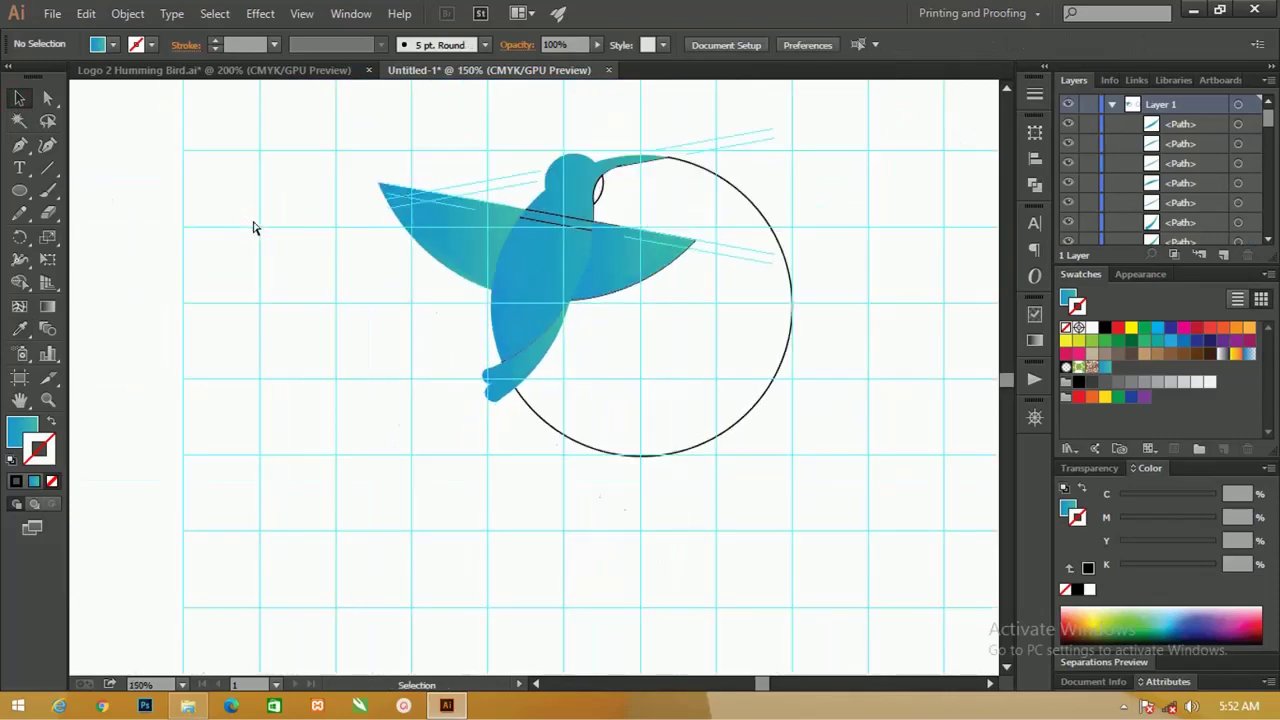
{"action": "left_click_drag", "start_coordinate": [541, 425], "coordinate": [495, 430]}
{"action": "key", "text": "z"}
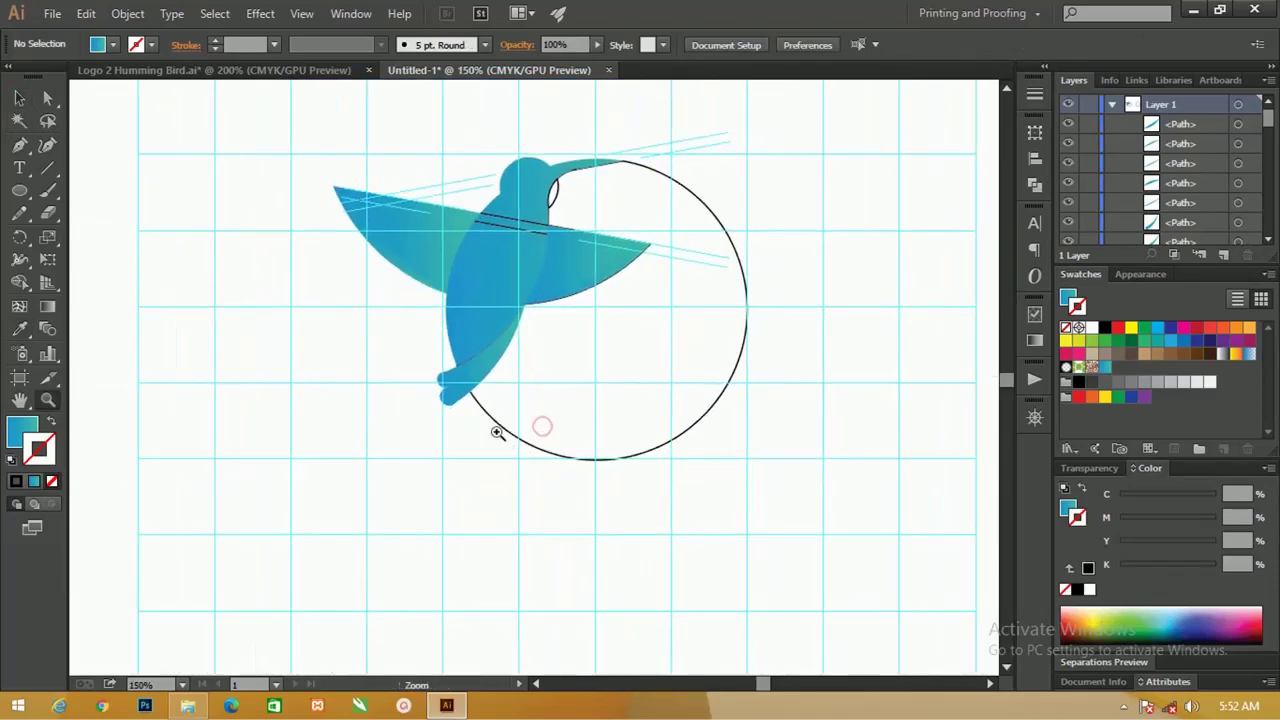
{"action": "left_click_drag", "start_coordinate": [445, 343], "coordinate": [552, 421]}
{"action": "key", "text": "v"}
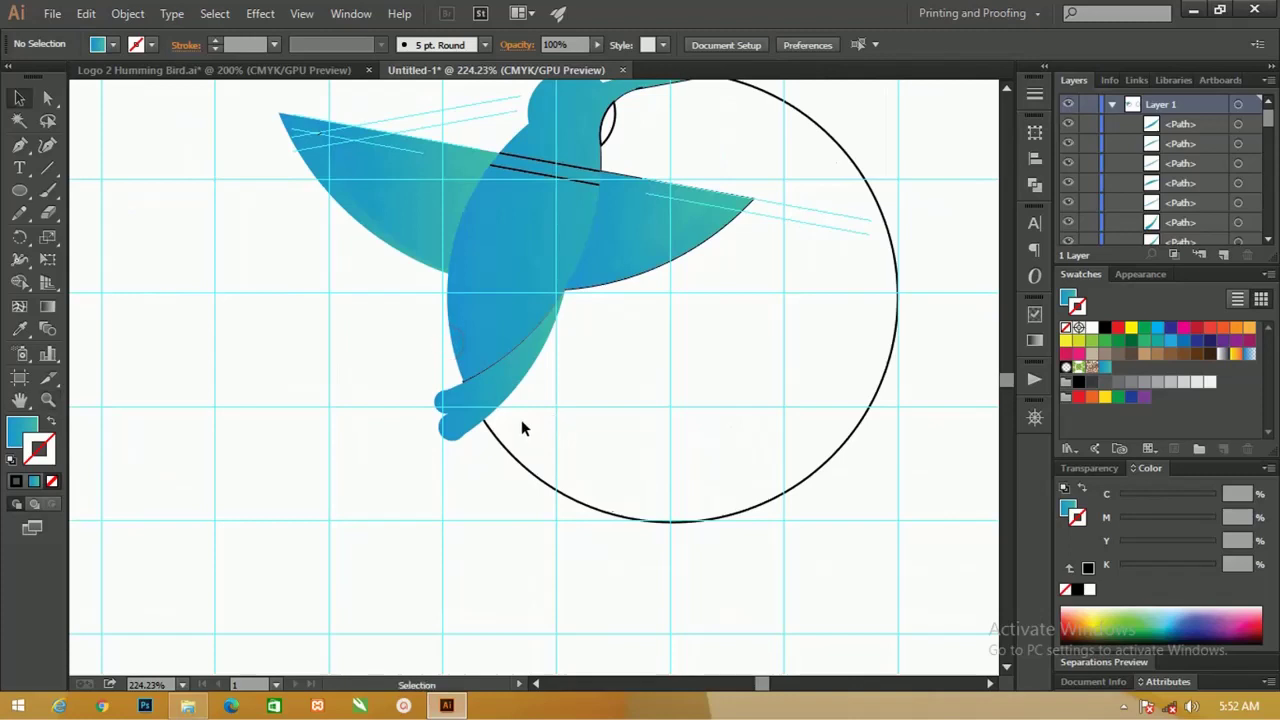
{"action": "left_click", "coordinate": [465, 392]}
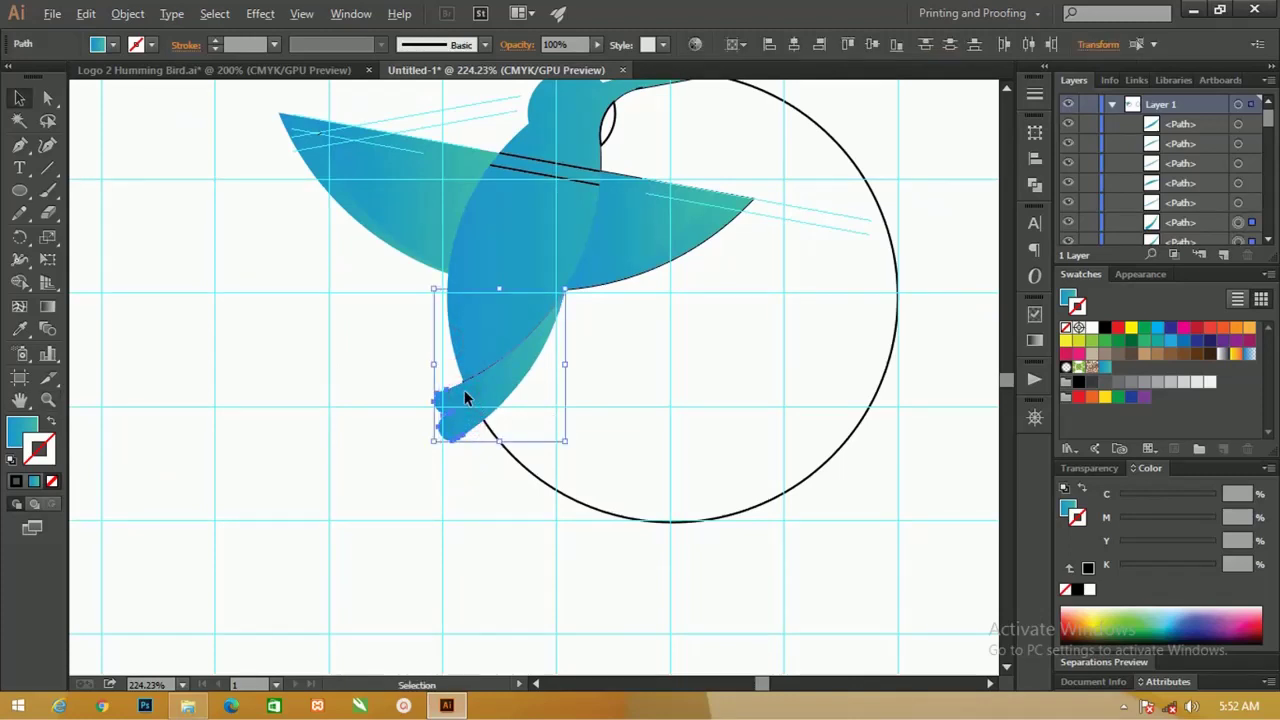
{"action": "left_click_drag", "start_coordinate": [464, 390], "coordinate": [453, 372]}
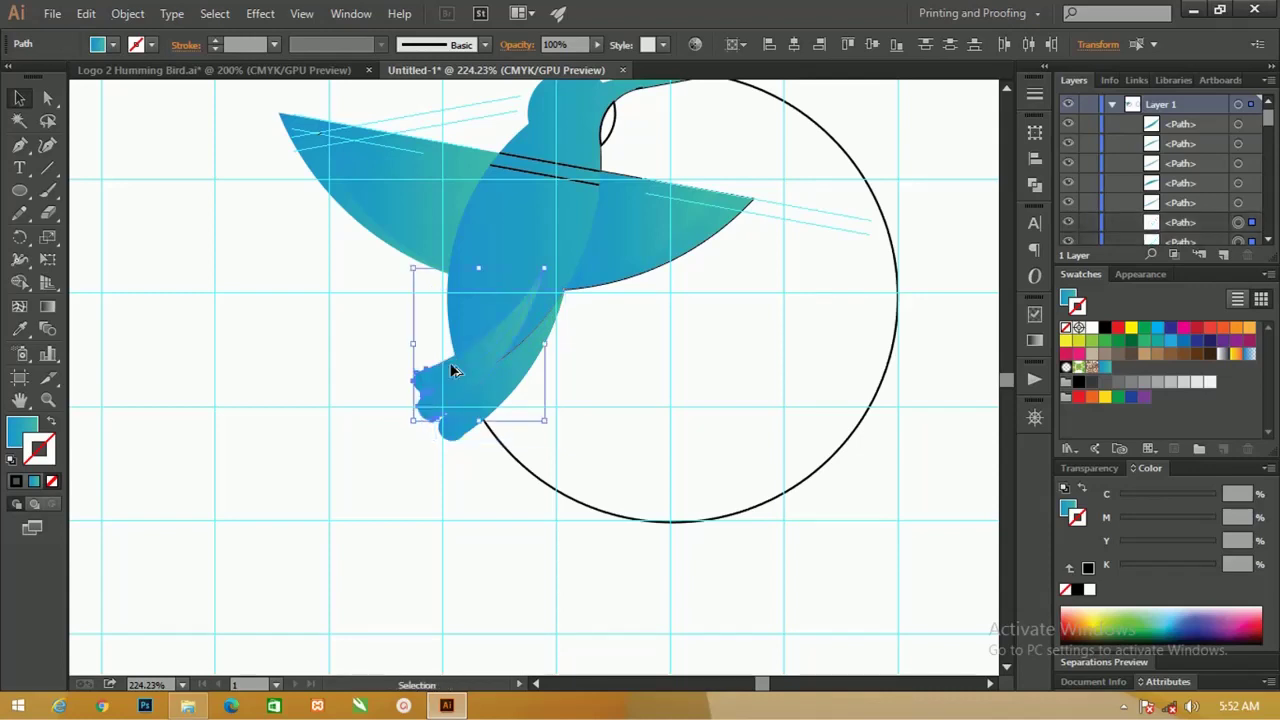
Reflect the tail copy across a vertical axis to create a mirrored tail.
{"action": "right_click", "coordinate": [450, 371]}
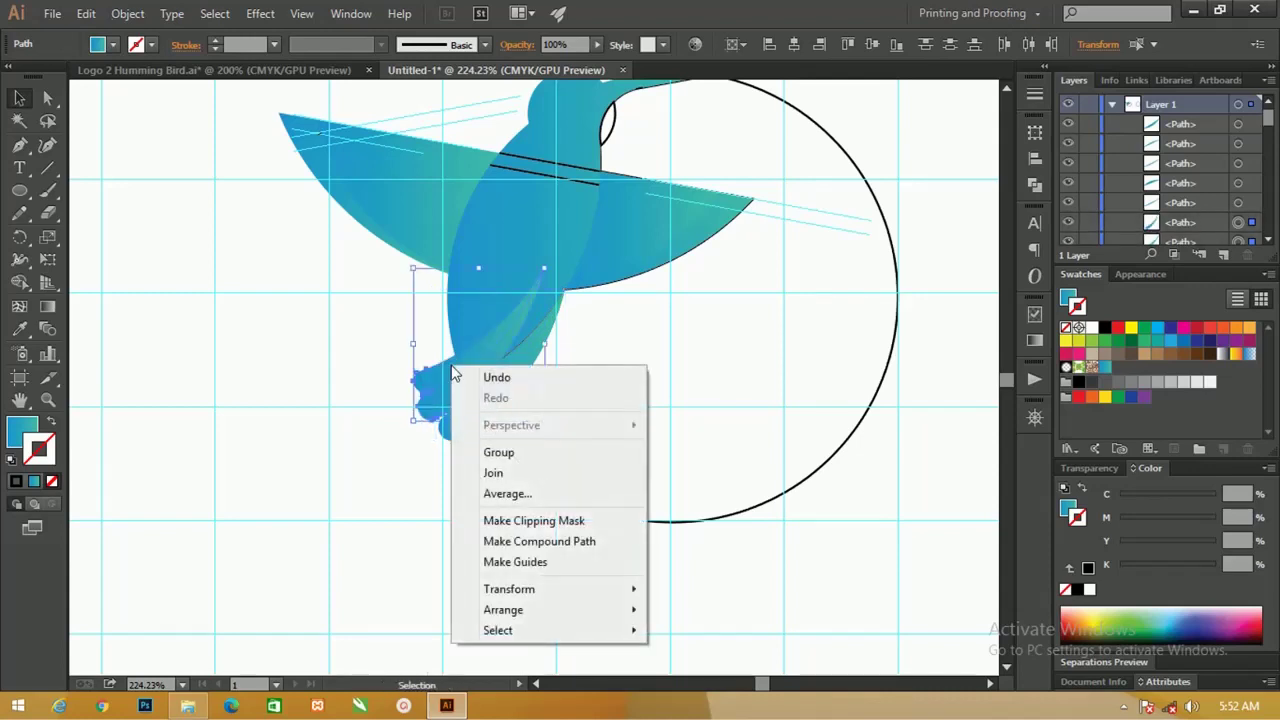
{"action": "mouse_move", "coordinate": [509, 589]}
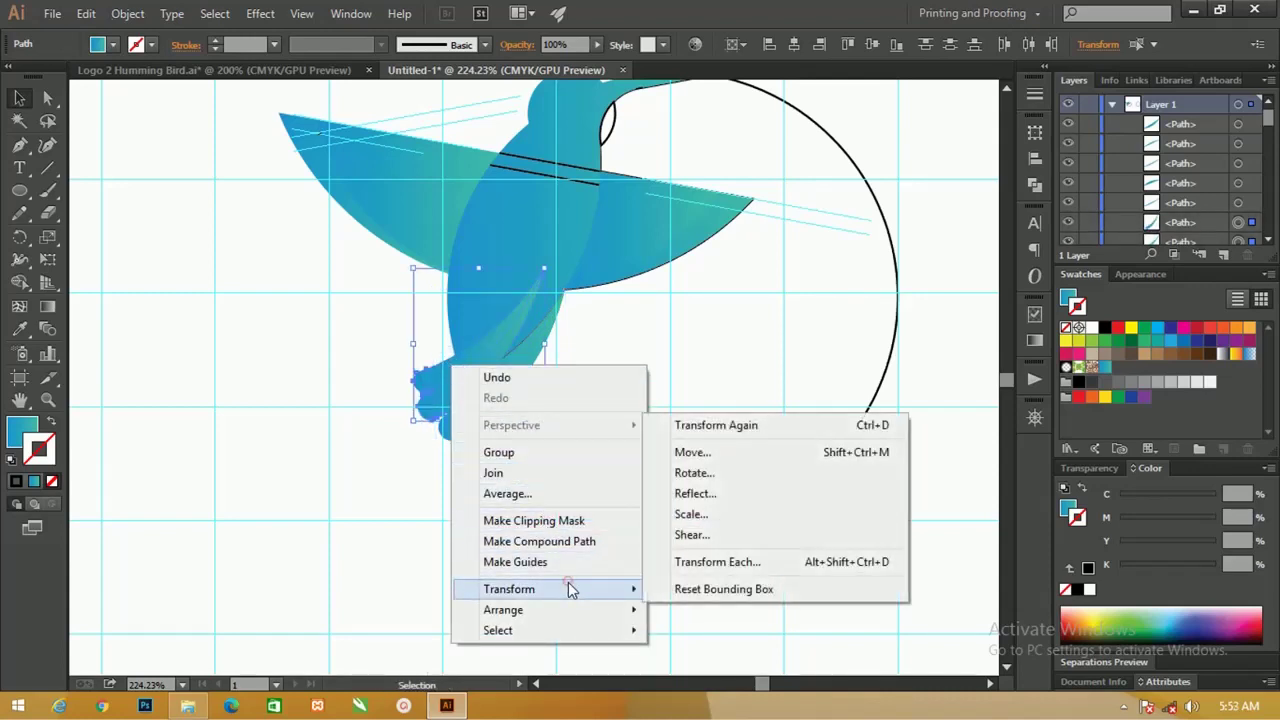
{"action": "left_click", "coordinate": [700, 494]}
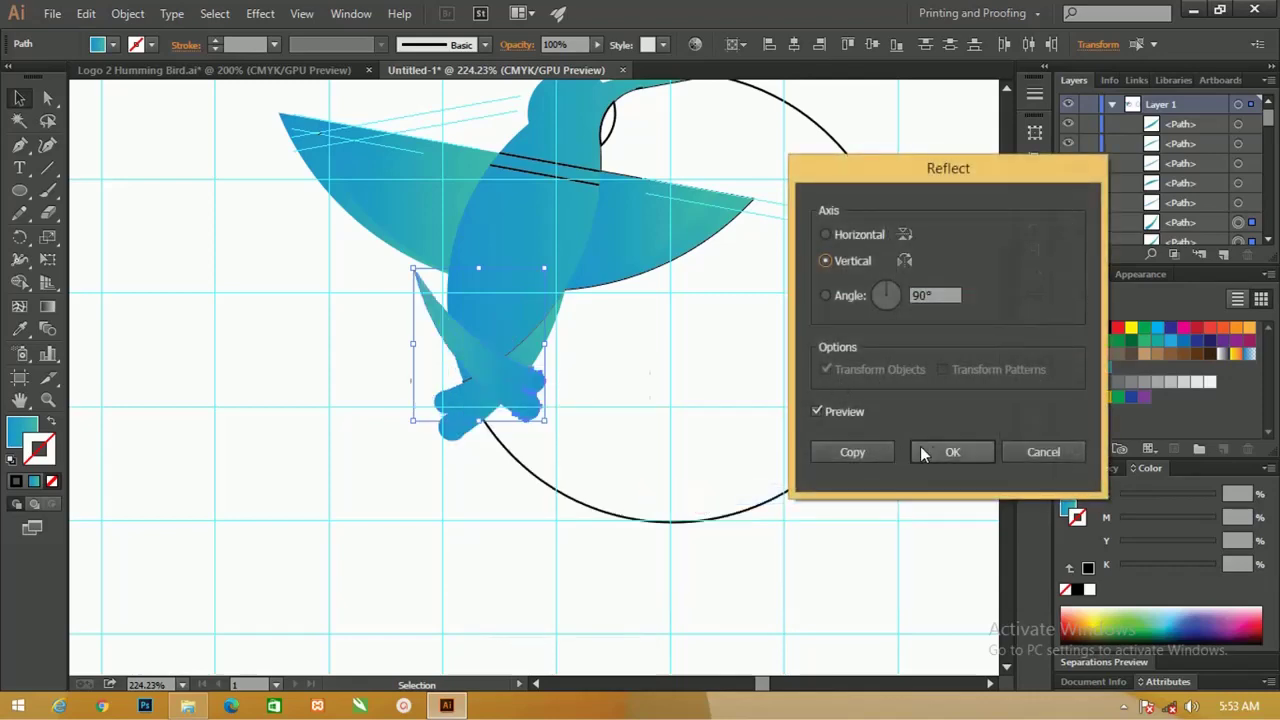
{"action": "left_click", "coordinate": [852, 453]}
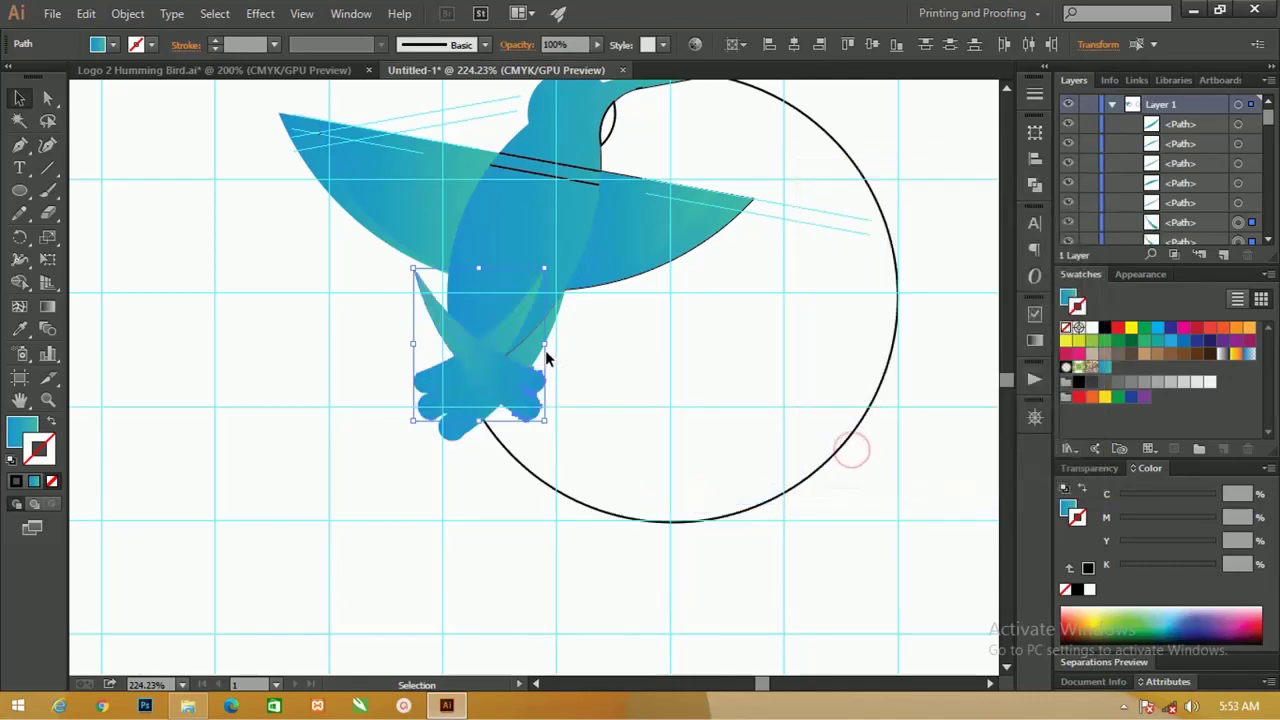
{"action": "left_click", "coordinate": [424, 480]}
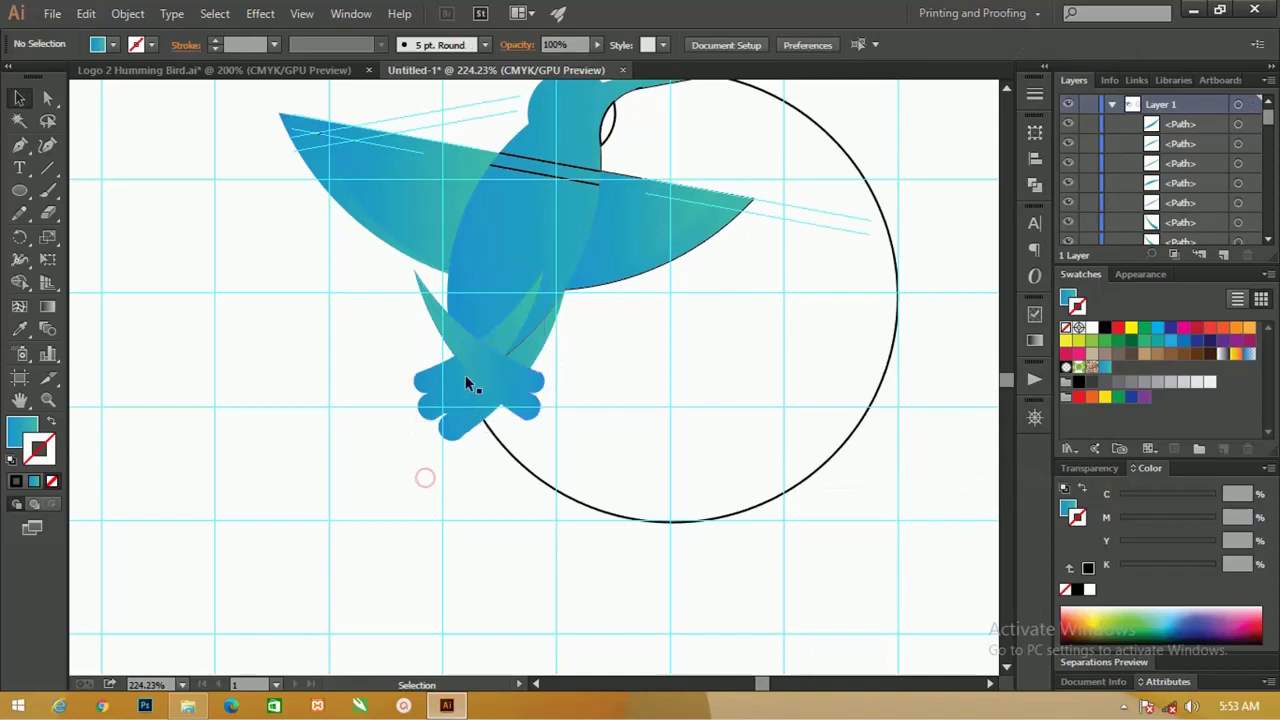
{"action": "left_click", "coordinate": [443, 373]}
{"action": "left_click", "coordinate": [437, 408], "text": "shift"}
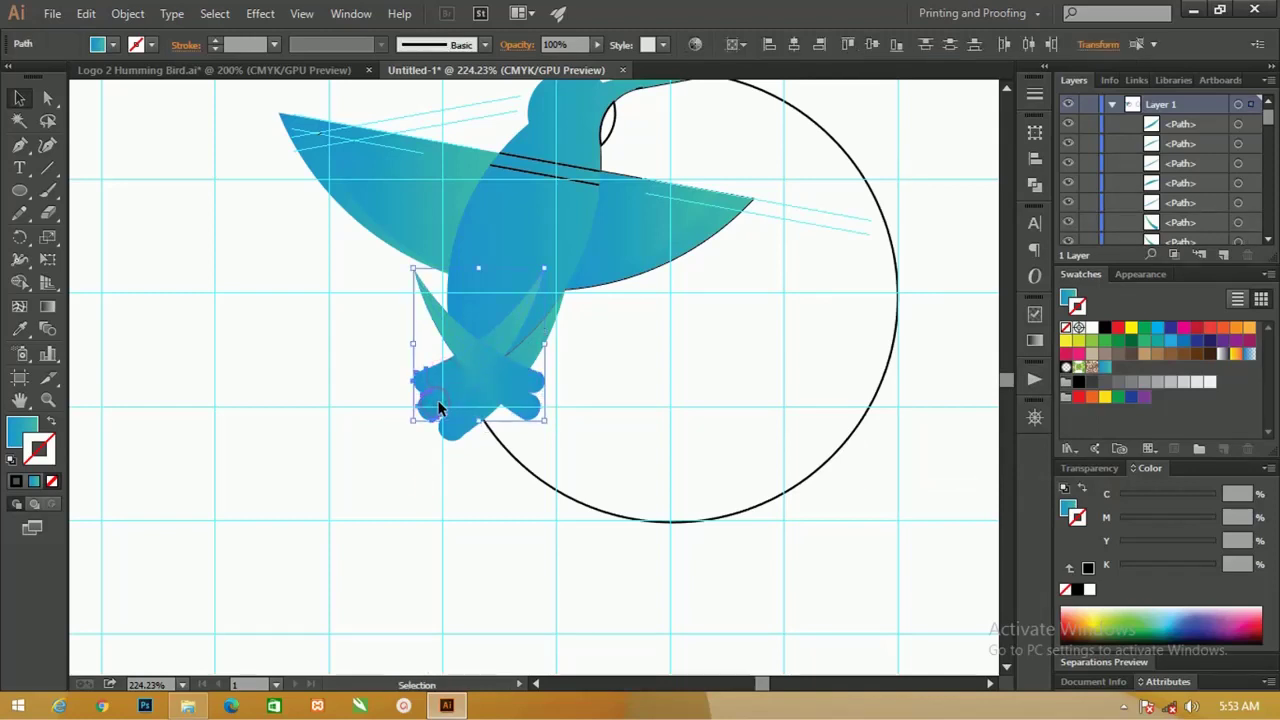
Send the tail behind the wing, then rotate tail and feet clockwise and move them down-left.
{"action": "key", "text": "ctrl+shift+bracketleft"}
{"action": "key", "text": "ctrl+shift+a"}
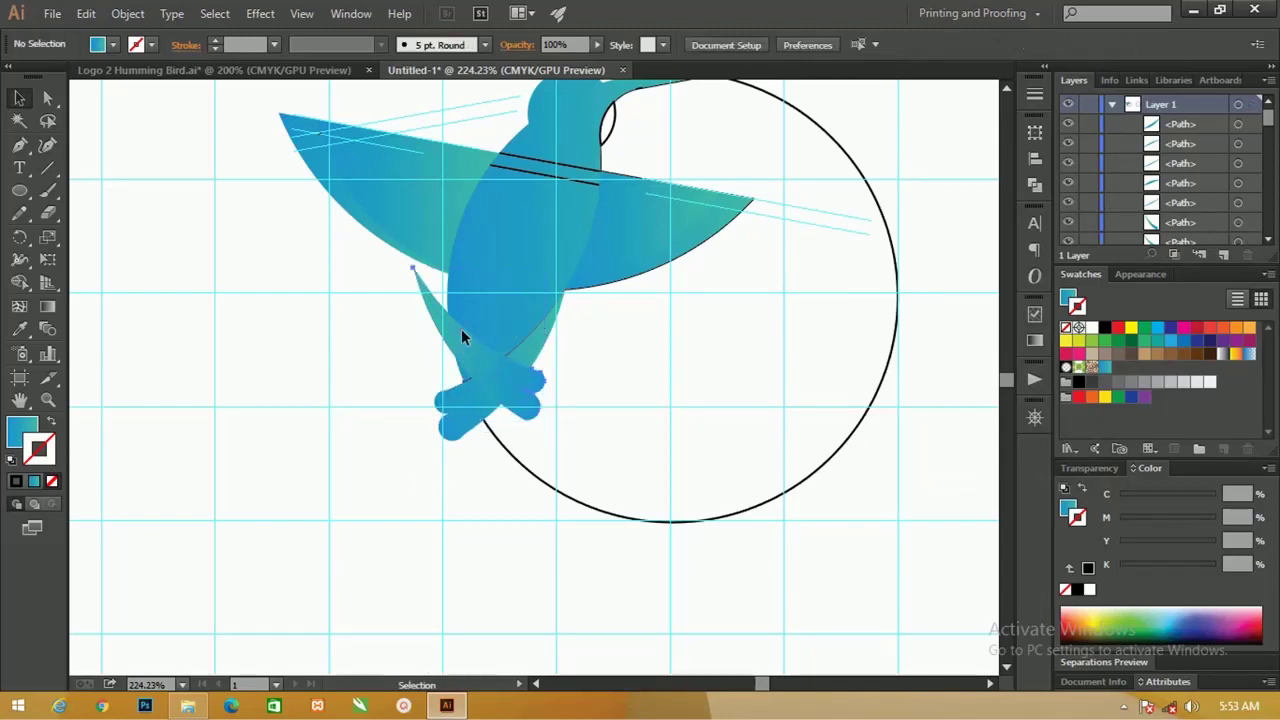
{"action": "left_click", "coordinate": [461, 337]}
{"action": "left_click", "coordinate": [490, 385], "text": "shift"}
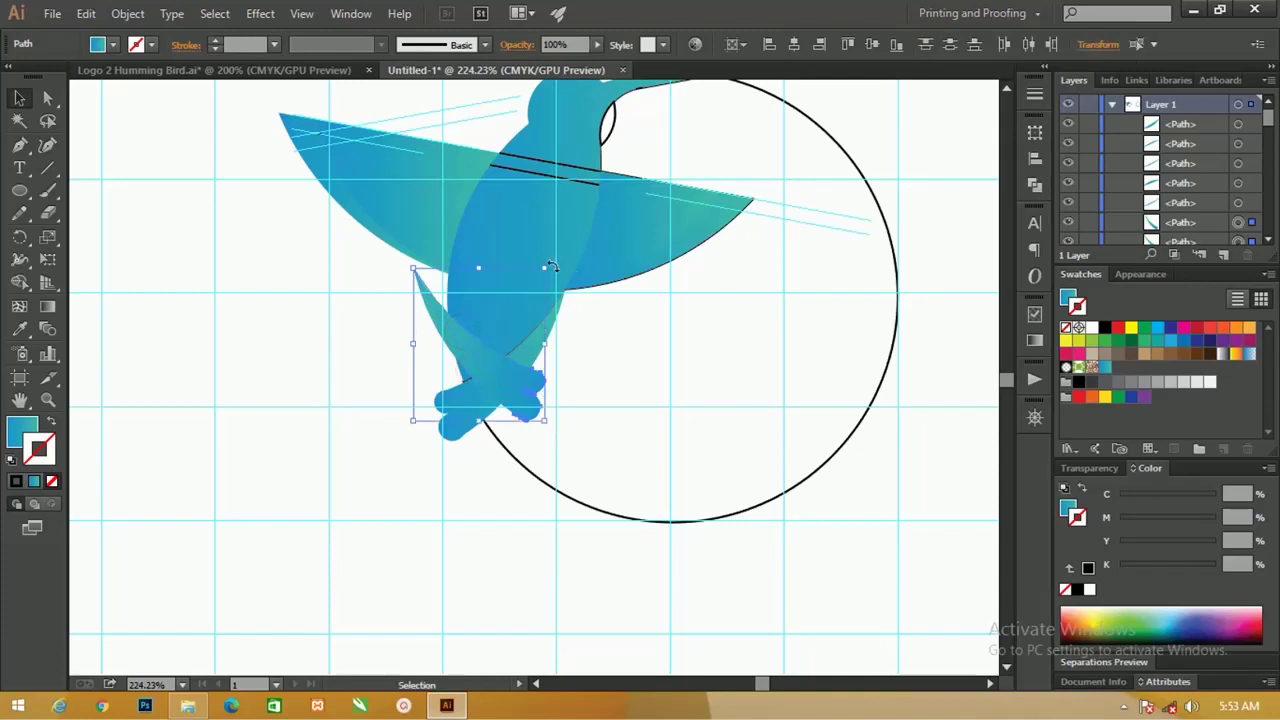
{"action": "left_click_drag", "start_coordinate": [550, 267], "coordinate": [651, 317]}
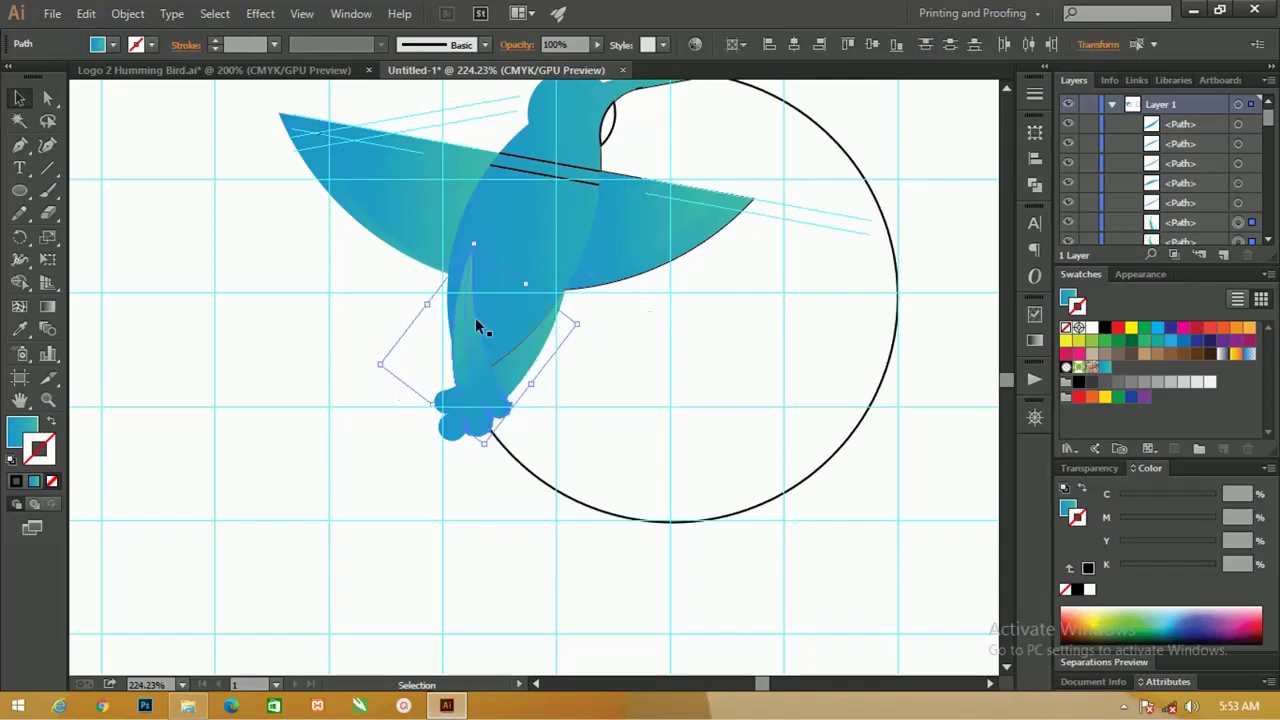
{"action": "mouse_move", "coordinate": [455, 325]}
{"action": "left_mouse_down"}
{"action": "mouse_move", "coordinate": [438, 349]}
{"action": "mouse_move", "coordinate": [551, 434]}
{"action": "left_mouse_up"}
{"action": "key", "text": "ctrl+shift+a"}
Rotate the tail and feet piece slightly and shift it into position.
{"action": "key", "text": "z"}
{"action": "key", "text": "b"}
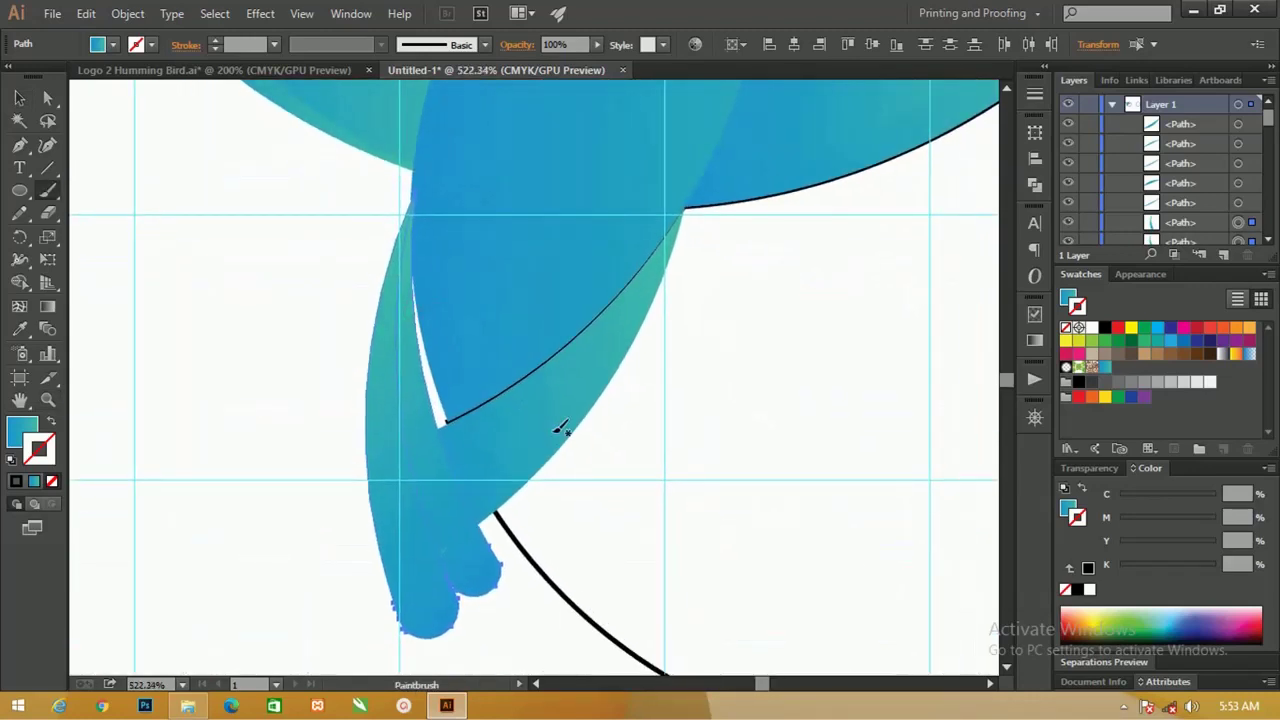
{"action": "key", "text": "v"}
{"action": "left_click", "coordinate": [558, 421]}
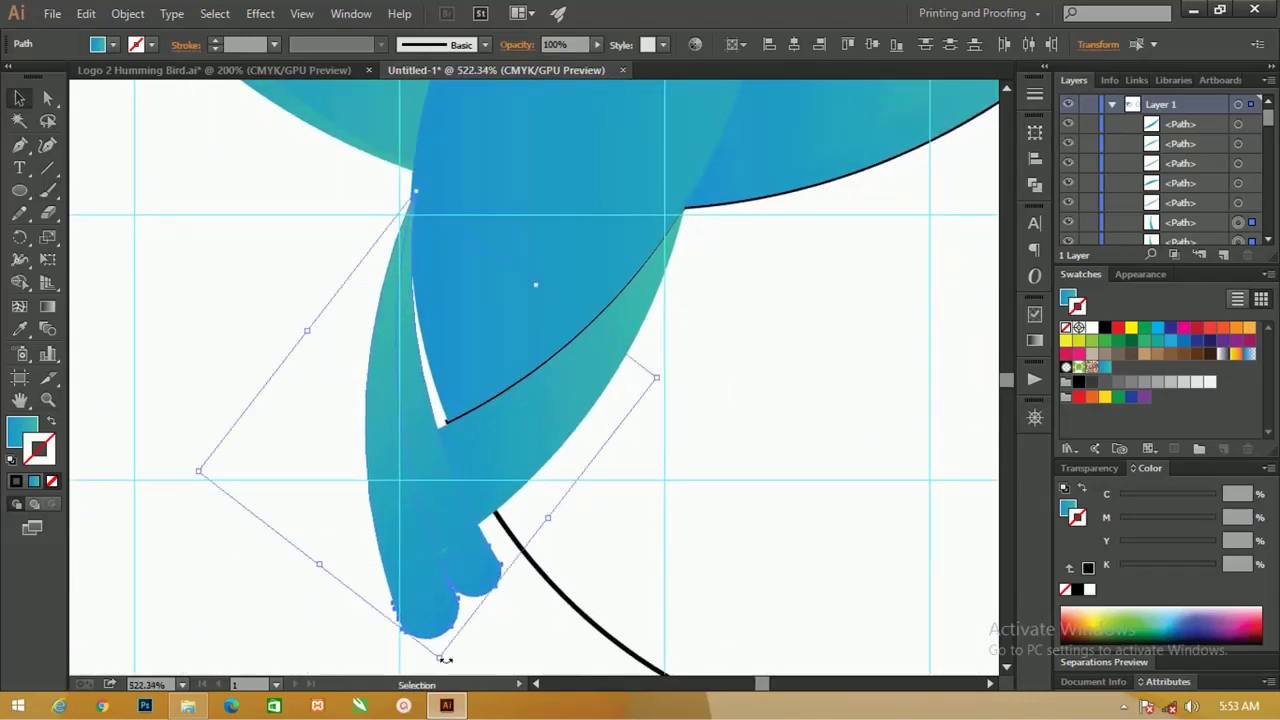
{"action": "left_click_drag", "start_coordinate": [445, 660], "coordinate": [475, 648]}
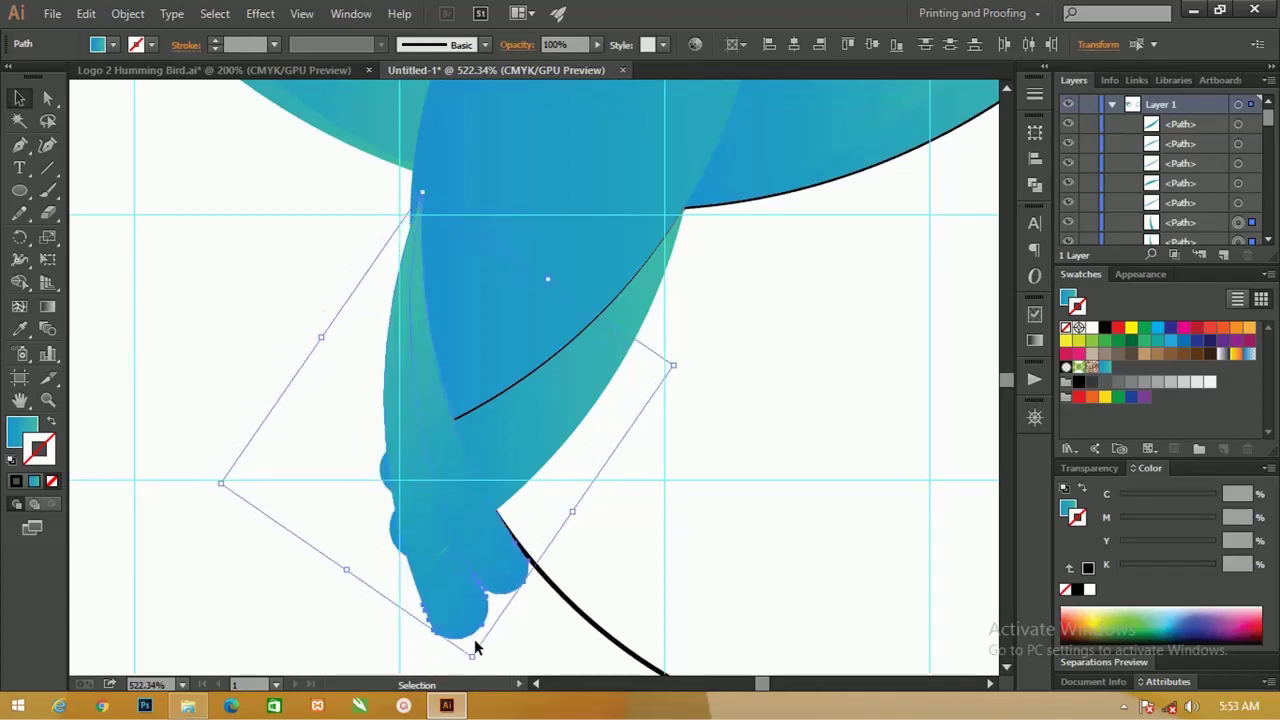
{"action": "left_click", "coordinate": [500, 650]}
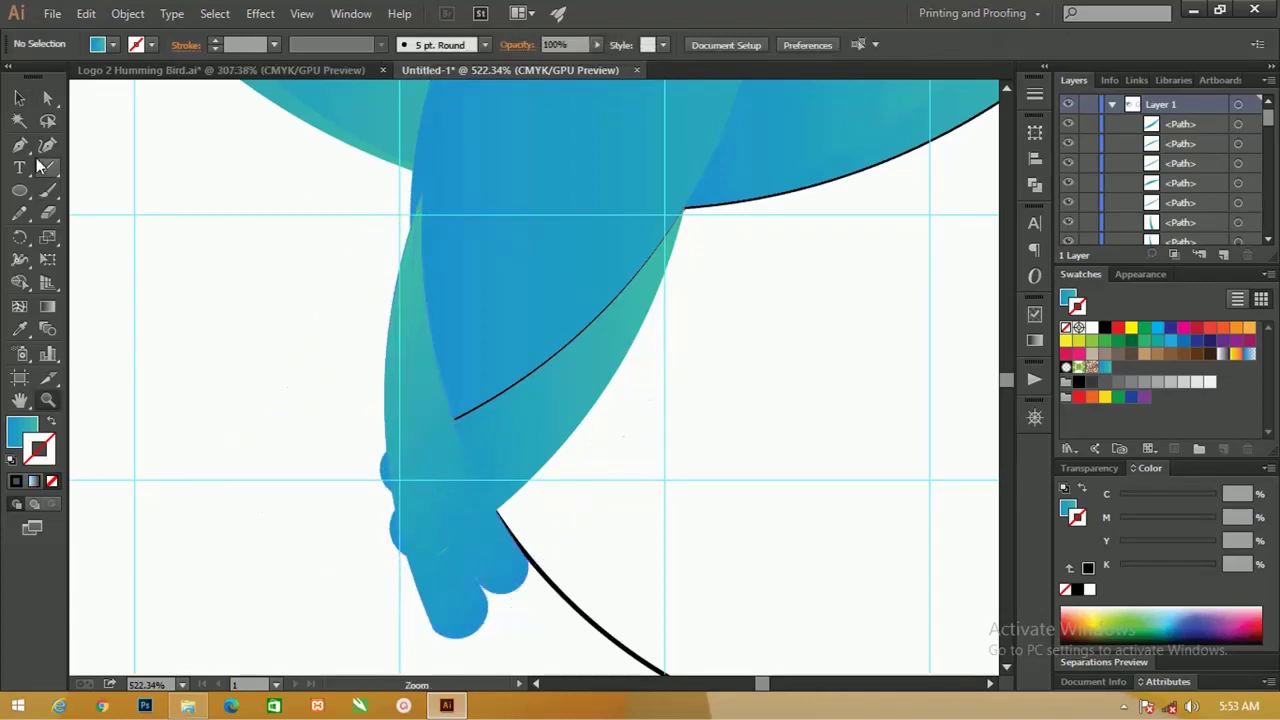
{"action": "left_click", "coordinate": [421, 412]}
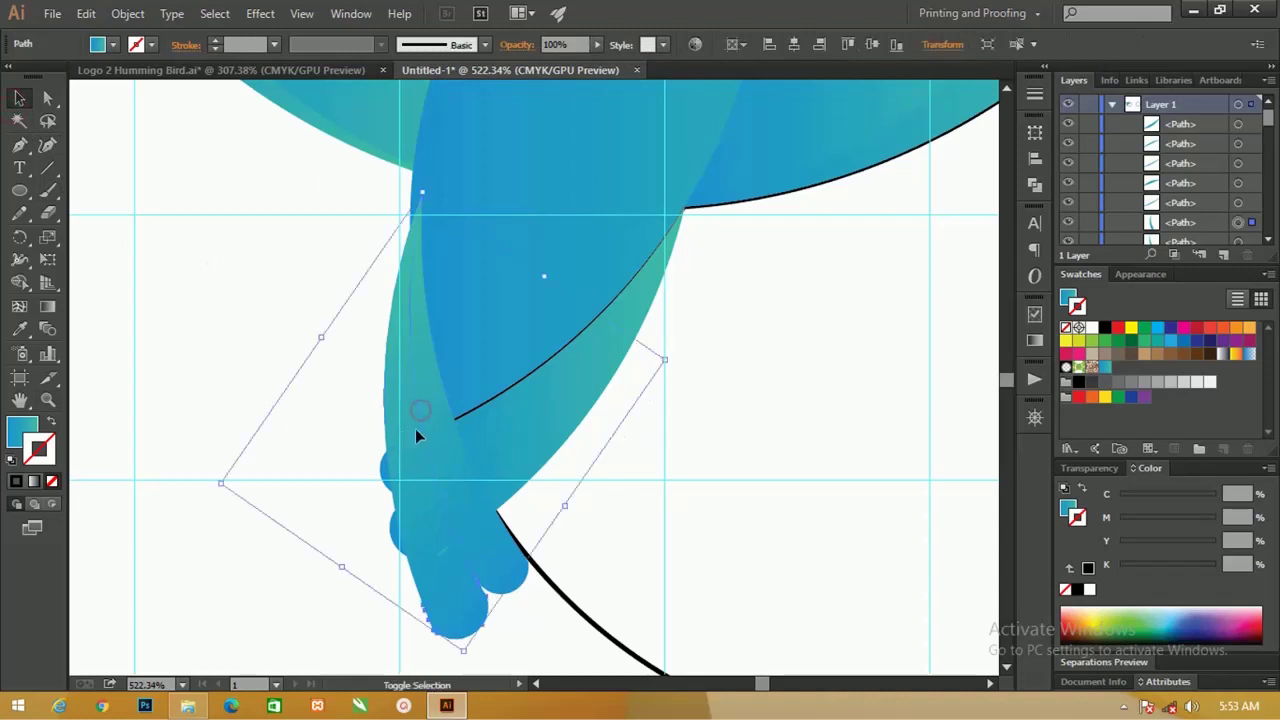
{"action": "left_click_drag", "start_coordinate": [426, 373], "coordinate": [426, 372]}
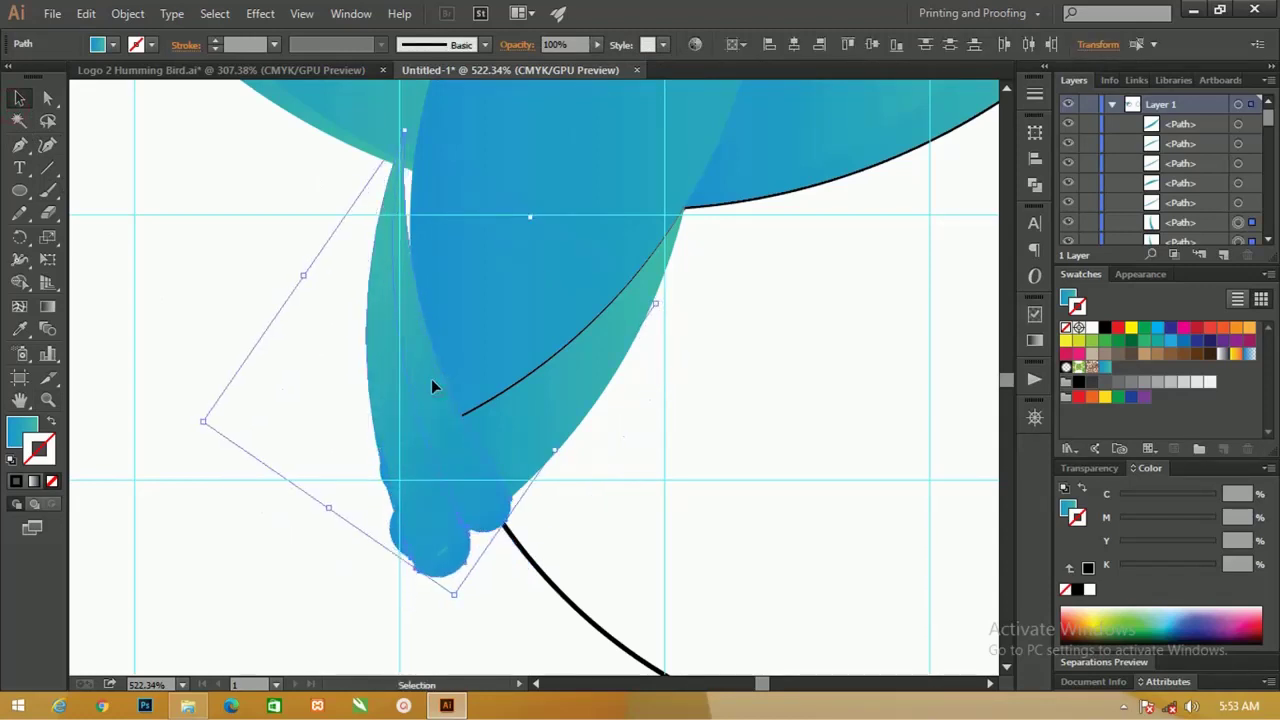
Fine-tune the tail's angle and arrow-nudge it until it sits snugly under the body.
{"action": "key", "text": "space"}
{"action": "left_click_drag", "start_coordinate": [434, 373], "coordinate": [422, 436]}
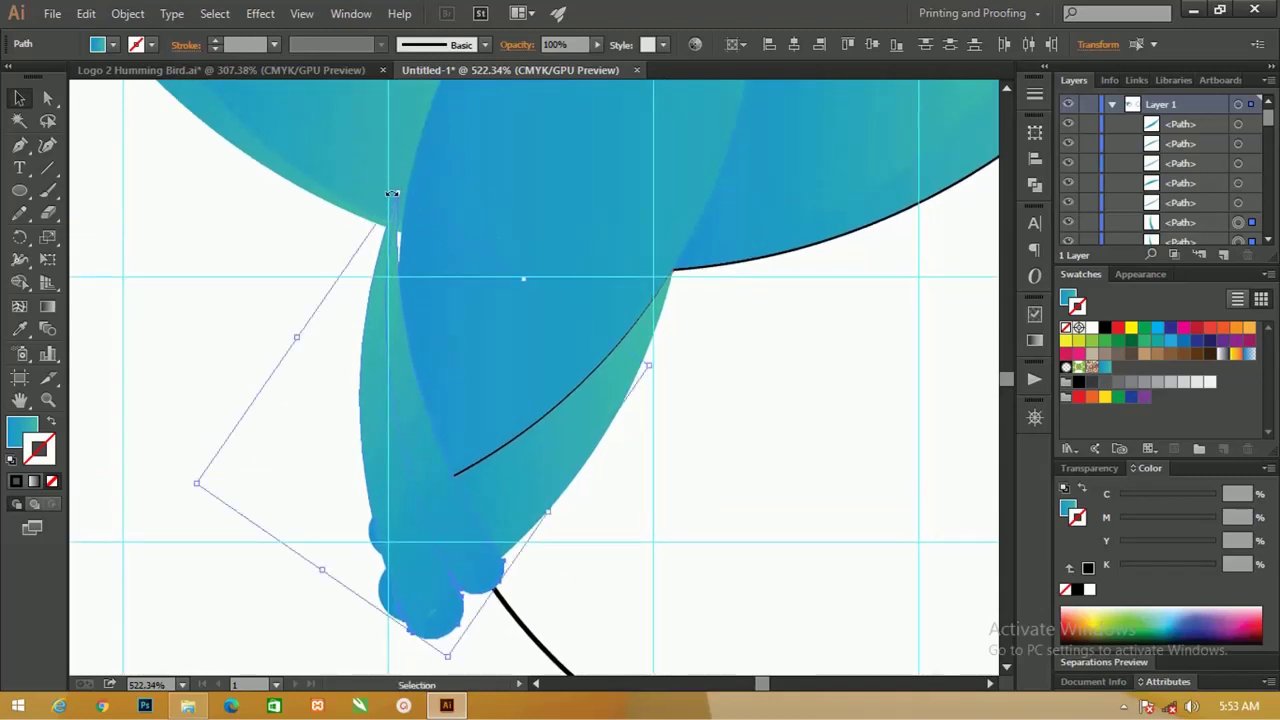
{"action": "left_click_drag", "start_coordinate": [395, 191], "coordinate": [400, 191]}
{"action": "key", "text": "Left"}
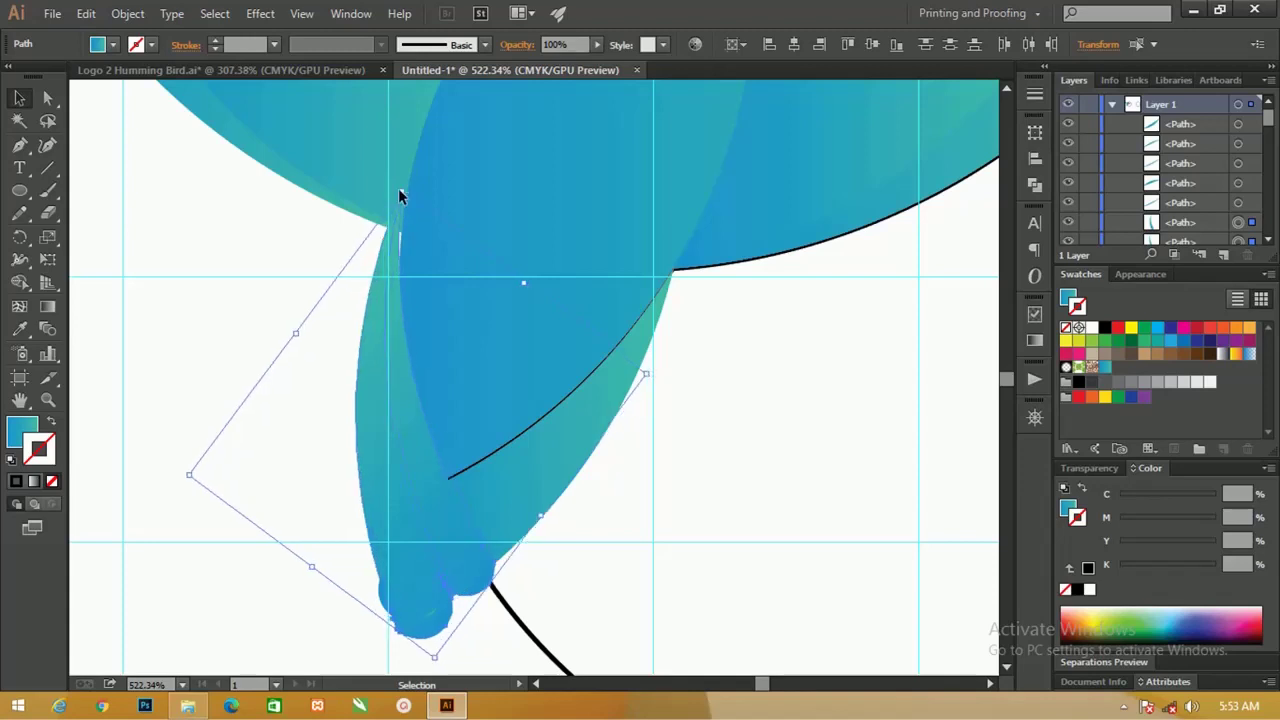
{"action": "key", "text": "Right"}
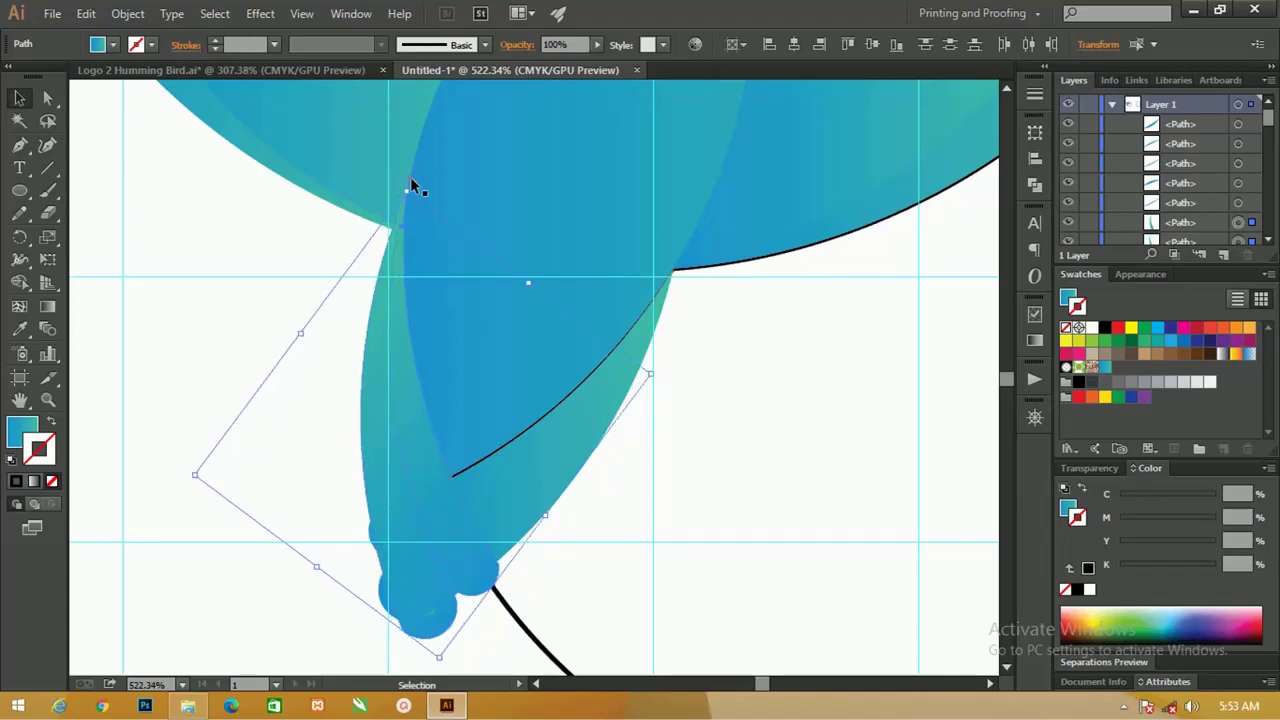
{"action": "mouse_move", "coordinate": [410, 186]}
{"action": "left_mouse_down"}
{"action": "mouse_move", "coordinate": [380, 281]}
{"action": "mouse_move", "coordinate": [409, 186]}
{"action": "left_mouse_up"}
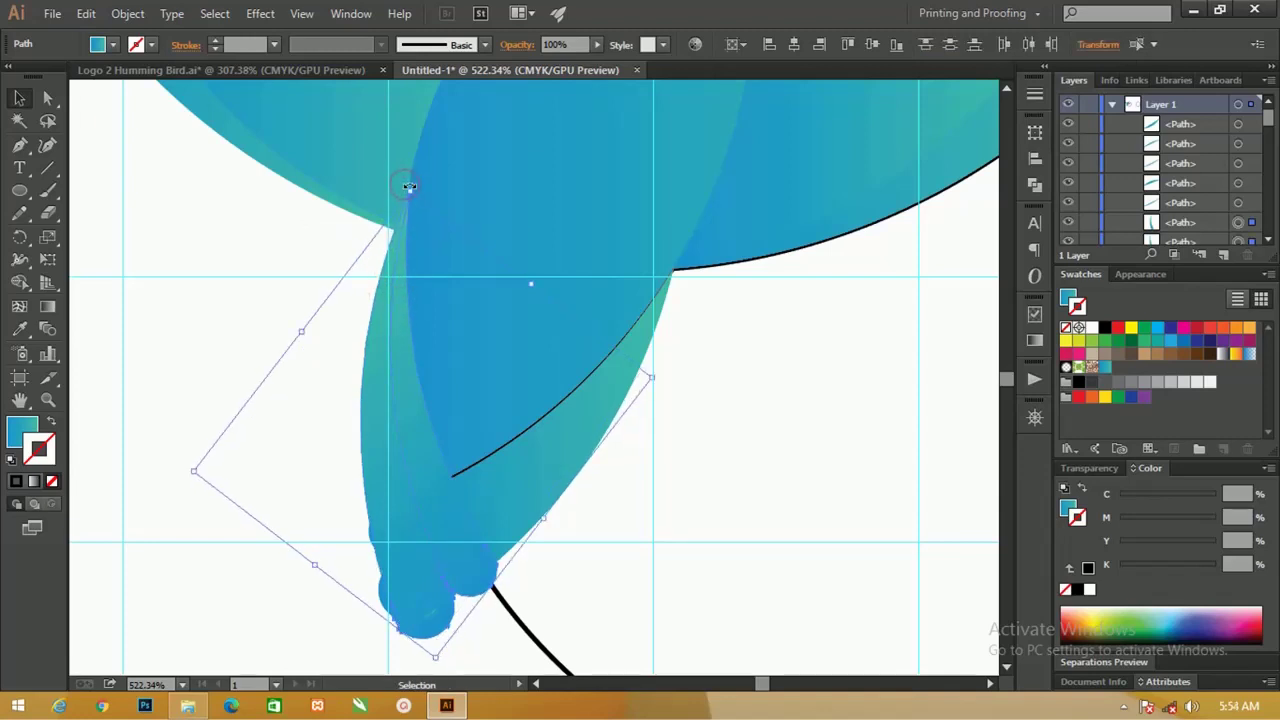
{"action": "key", "text": "Left"}
{"action": "key", "text": "Left"}
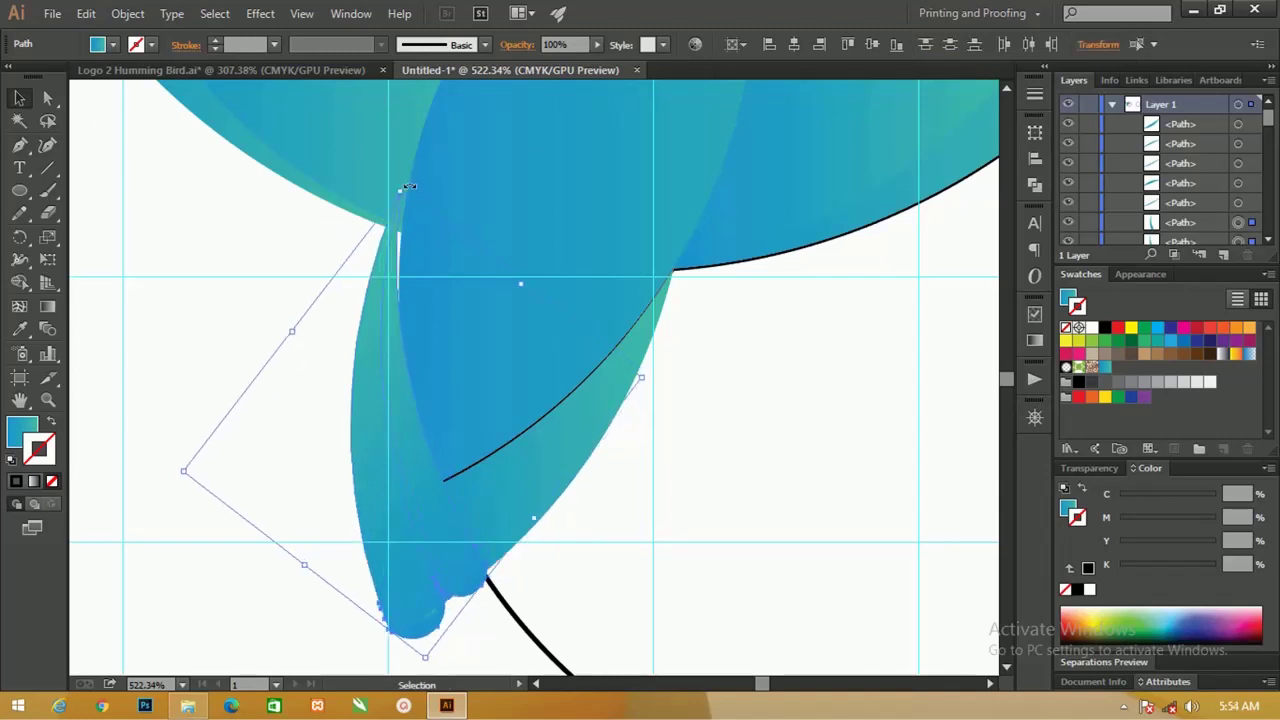
{"action": "left_click_drag", "start_coordinate": [408, 184], "coordinate": [411, 187]}
{"action": "left_click", "coordinate": [270, 242]}
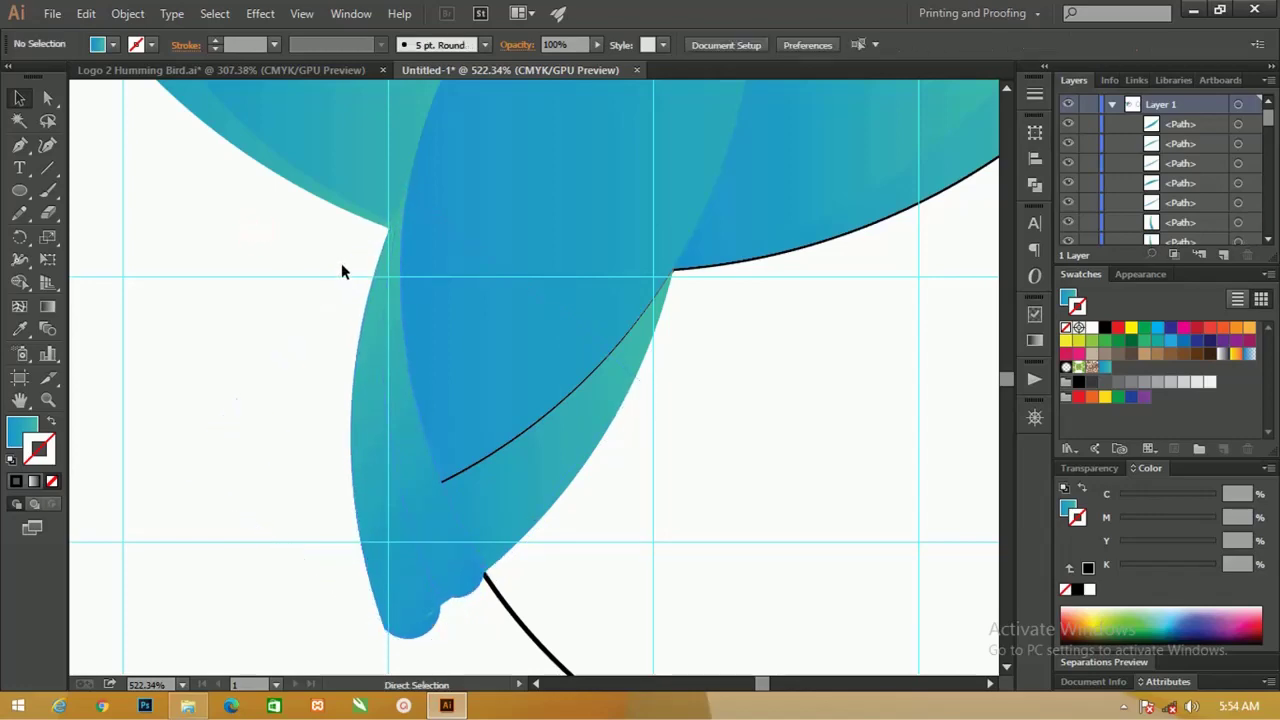
Marquee-select the hummingbird and its circle and Alt-drag a copy to the left.
{"action": "key", "text": "ctrl+minus"}
{"action": "key", "text": "ctrl+minus"}
{"action": "key", "text": "ctrl+minus"}
{"action": "key", "text": "ctrl+minus"}
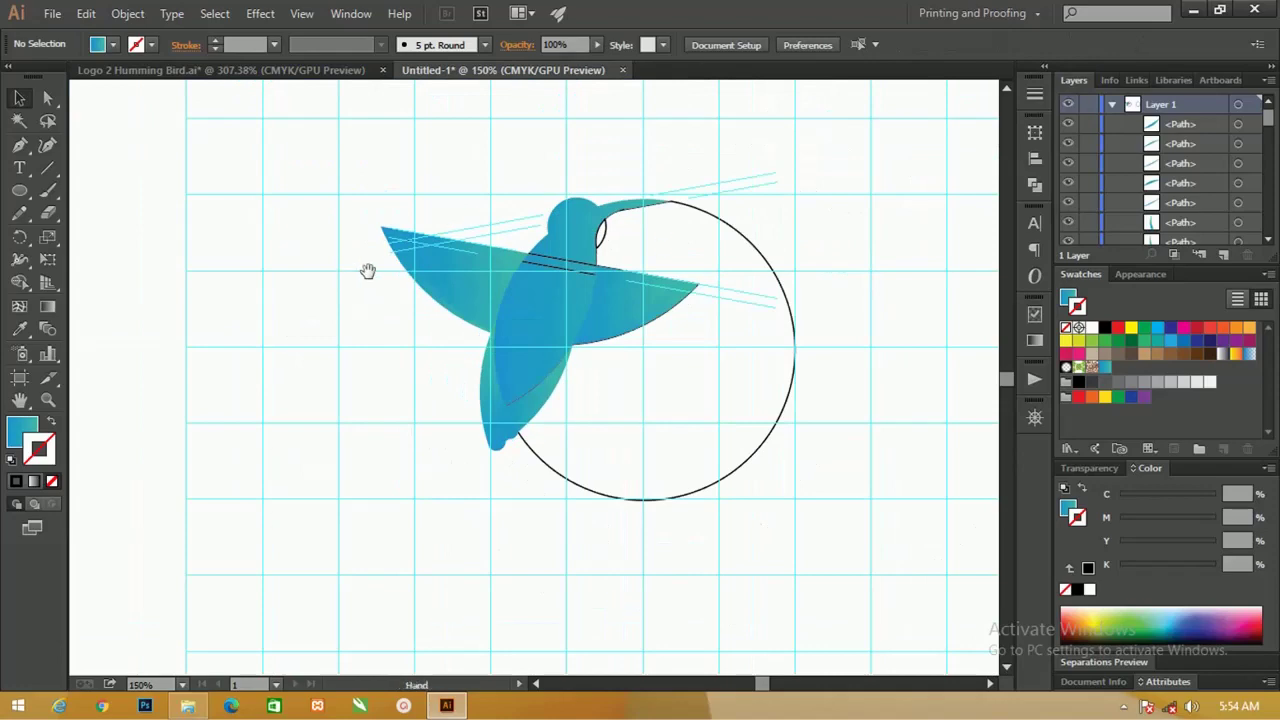
{"action": "left_click_drag", "start_coordinate": [368, 271], "coordinate": [197, 274]}
{"action": "left_click_drag", "start_coordinate": [587, 348], "coordinate": [606, 335]}
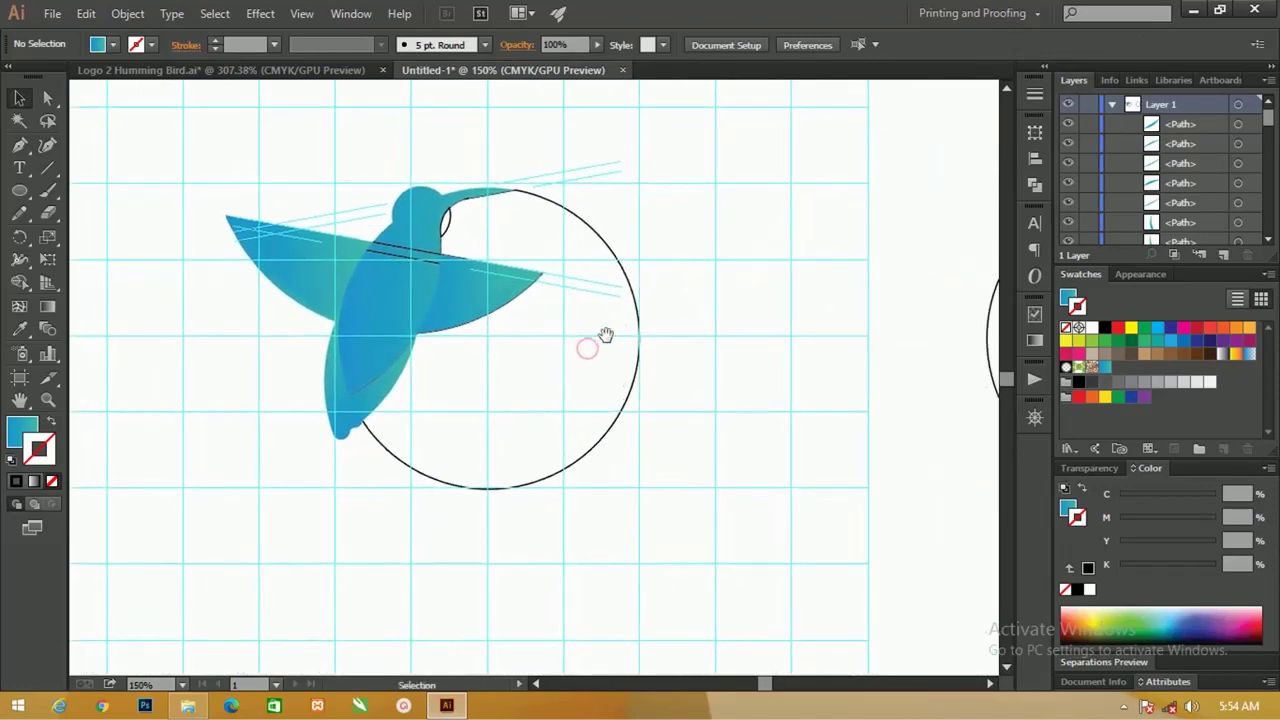
{"action": "key", "text": "ctrl+minus"}
{"action": "key", "text": "ctrl+minus"}
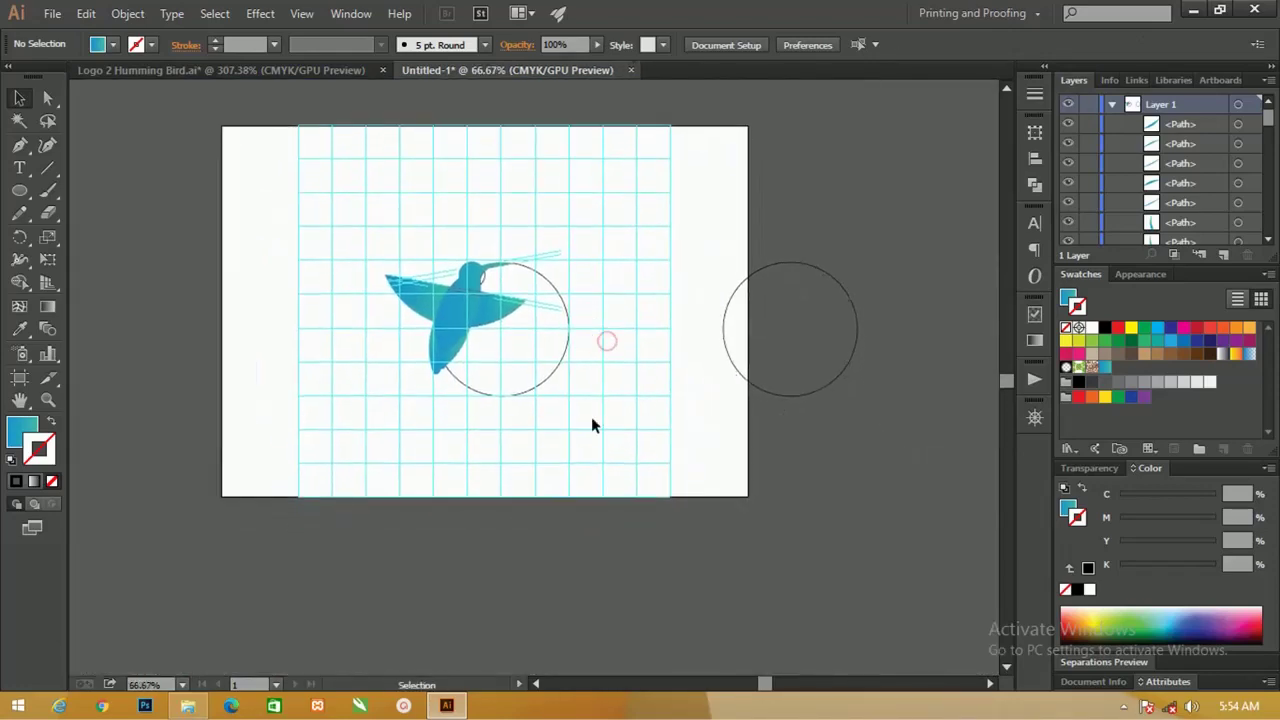
{"action": "left_click_drag", "start_coordinate": [592, 425], "coordinate": [383, 251]}
{"action": "mouse_move", "coordinate": [457, 300]}
{"action": "left_mouse_down"}
{"action": "mouse_move", "coordinate": [222, 315]}
{"action": "mouse_move", "coordinate": [194, 298]}
{"action": "left_mouse_up"}
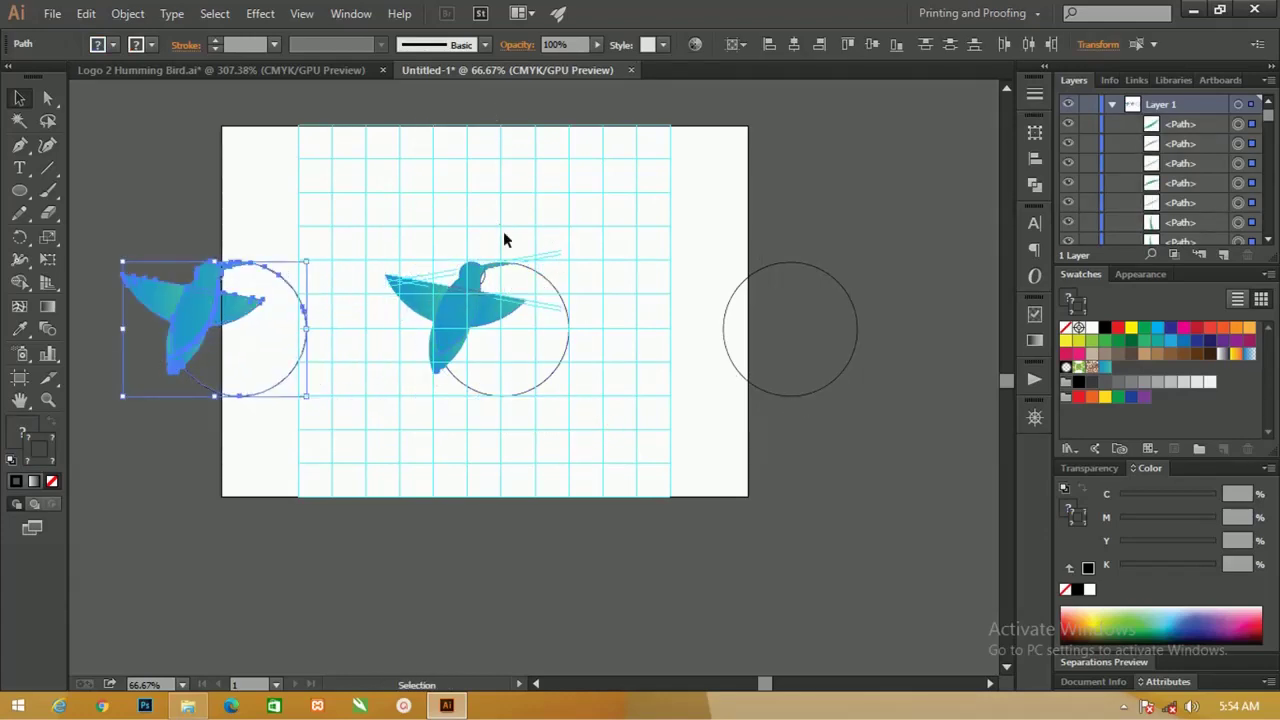
{"action": "left_click_drag", "start_coordinate": [414, 240], "coordinate": [430, 248]}
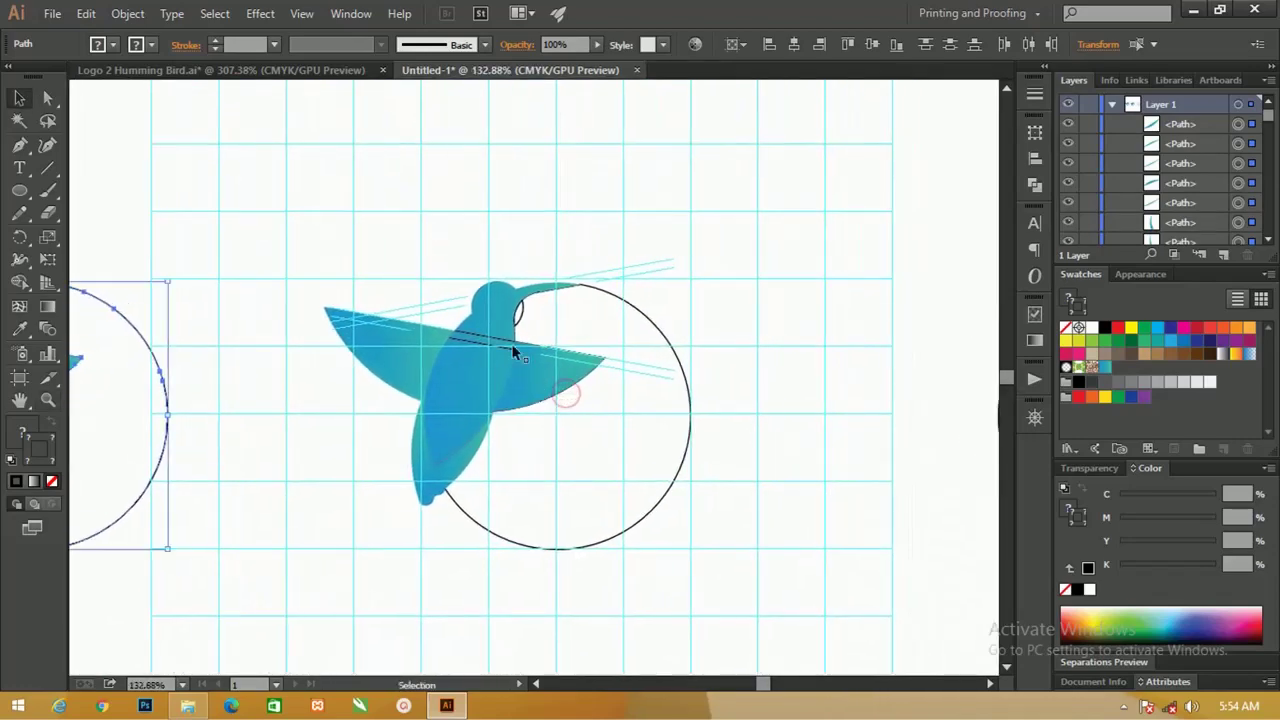
Inspect the small paths near the head and the circle's anchor points.
{"action": "left_click", "coordinate": [508, 338]}
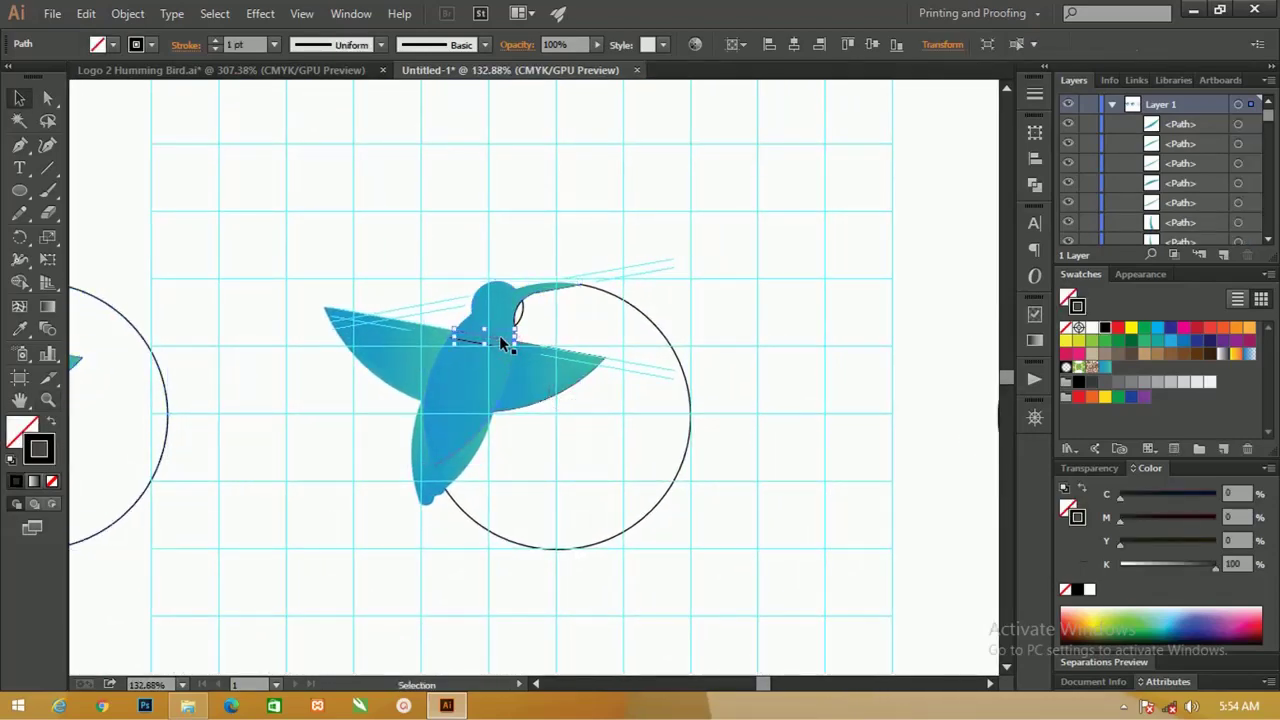
{"action": "key", "text": "ctrl+shift+a"}
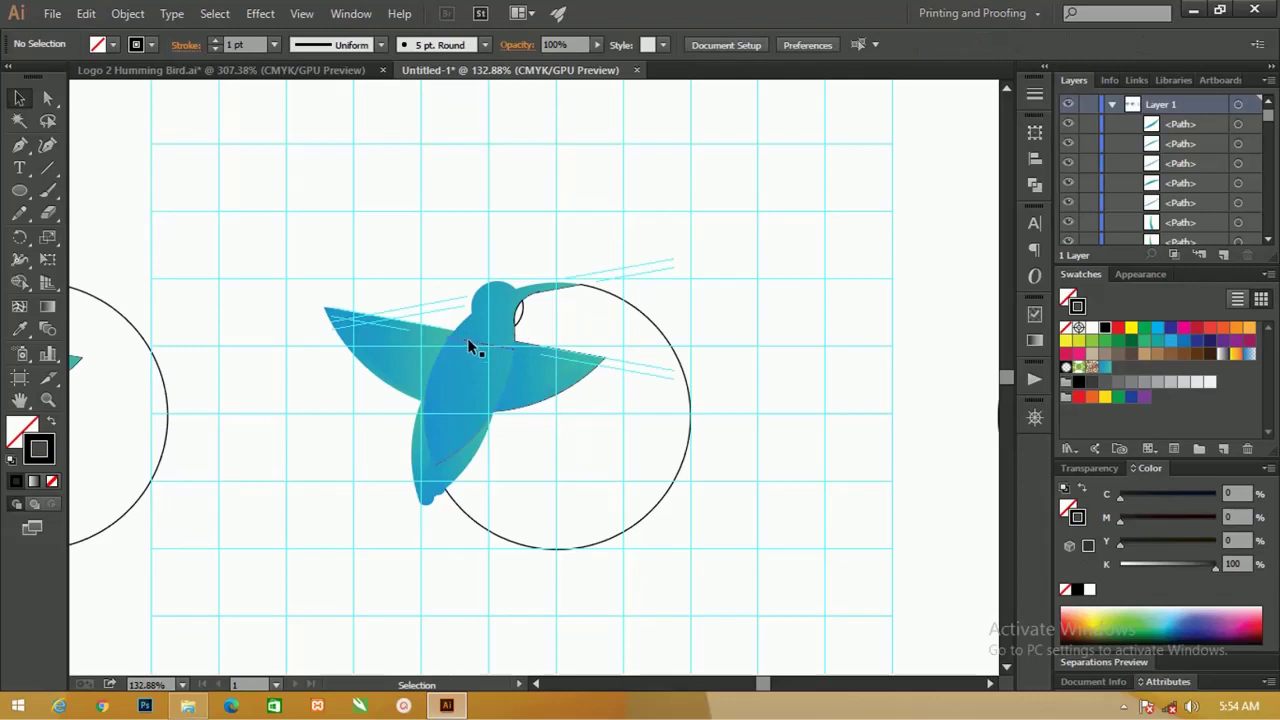
{"action": "left_click", "coordinate": [467, 338]}
{"action": "key", "text": "ctrl+shift+a"}
{"action": "left_click", "coordinate": [521, 318]}
{"action": "key", "text": "ctrl+shift+a"}
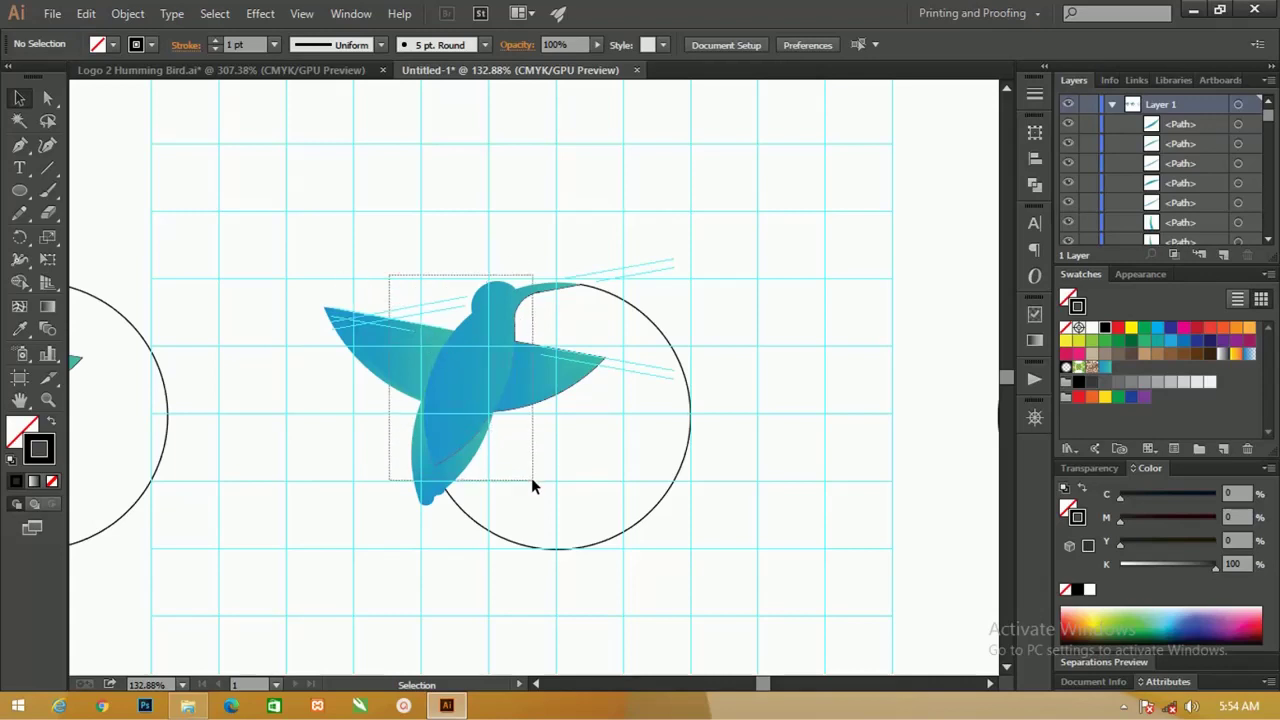
{"action": "left_click_drag", "start_coordinate": [388, 277], "coordinate": [531, 477]}
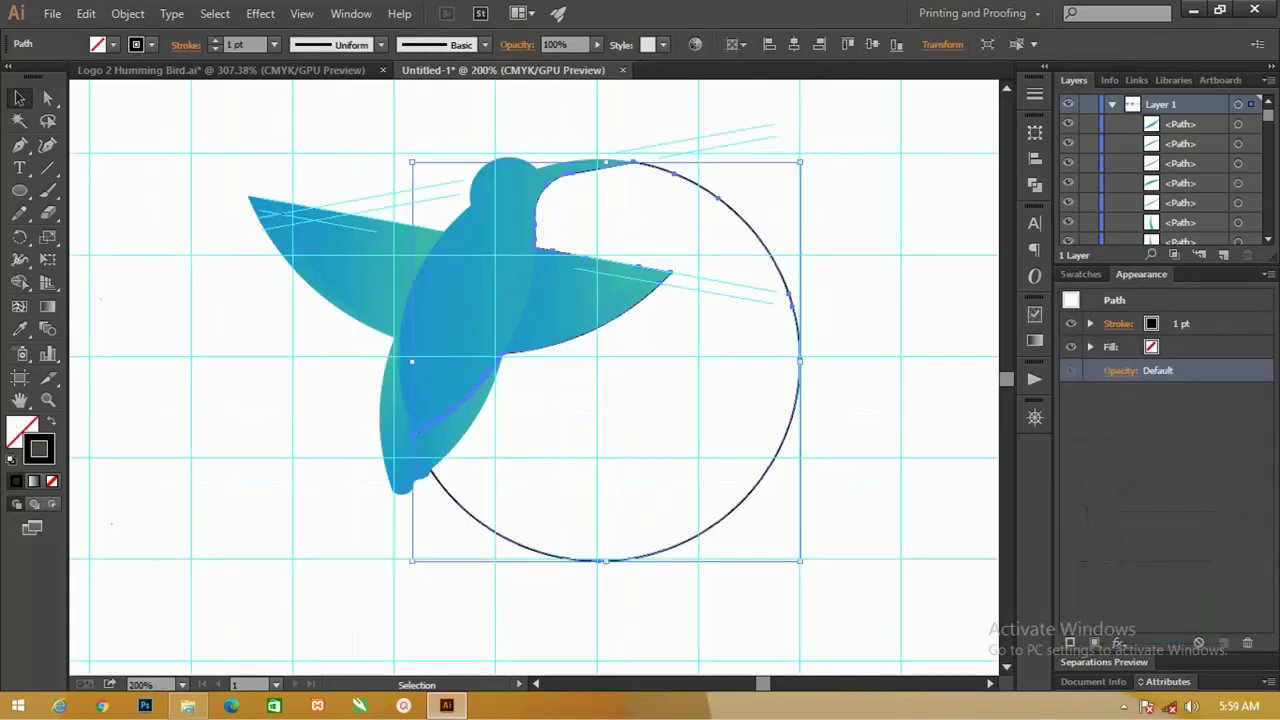
{"action": "left_click", "coordinate": [877, 267]}
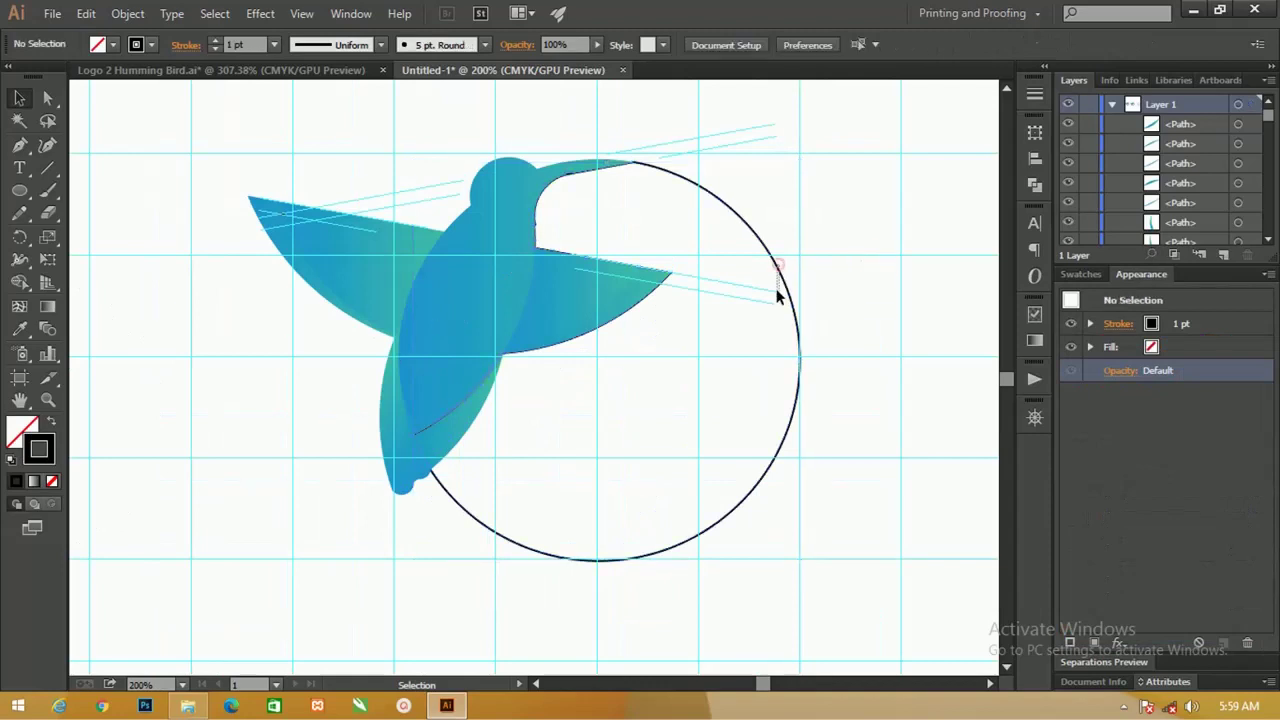
{"action": "left_click", "coordinate": [779, 265]}
{"action": "left_click", "coordinate": [745, 224]}
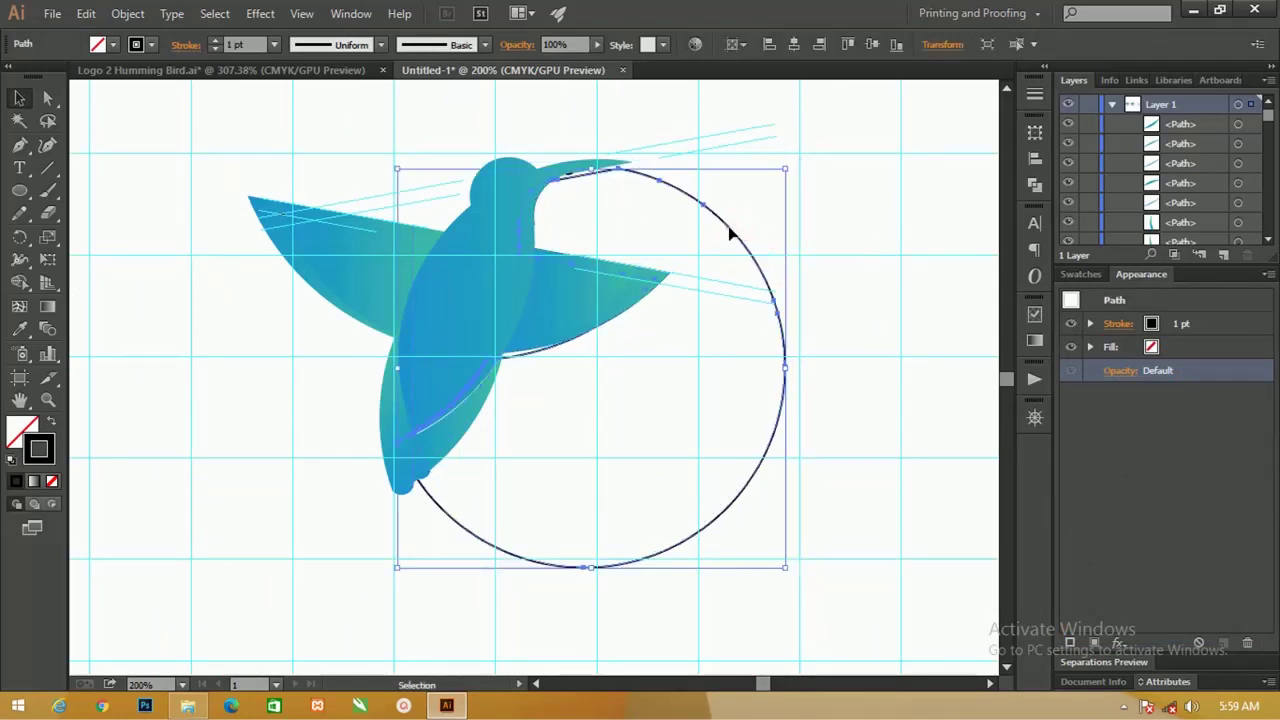
{"action": "key", "text": "a"}
{"action": "key", "text": "v"}
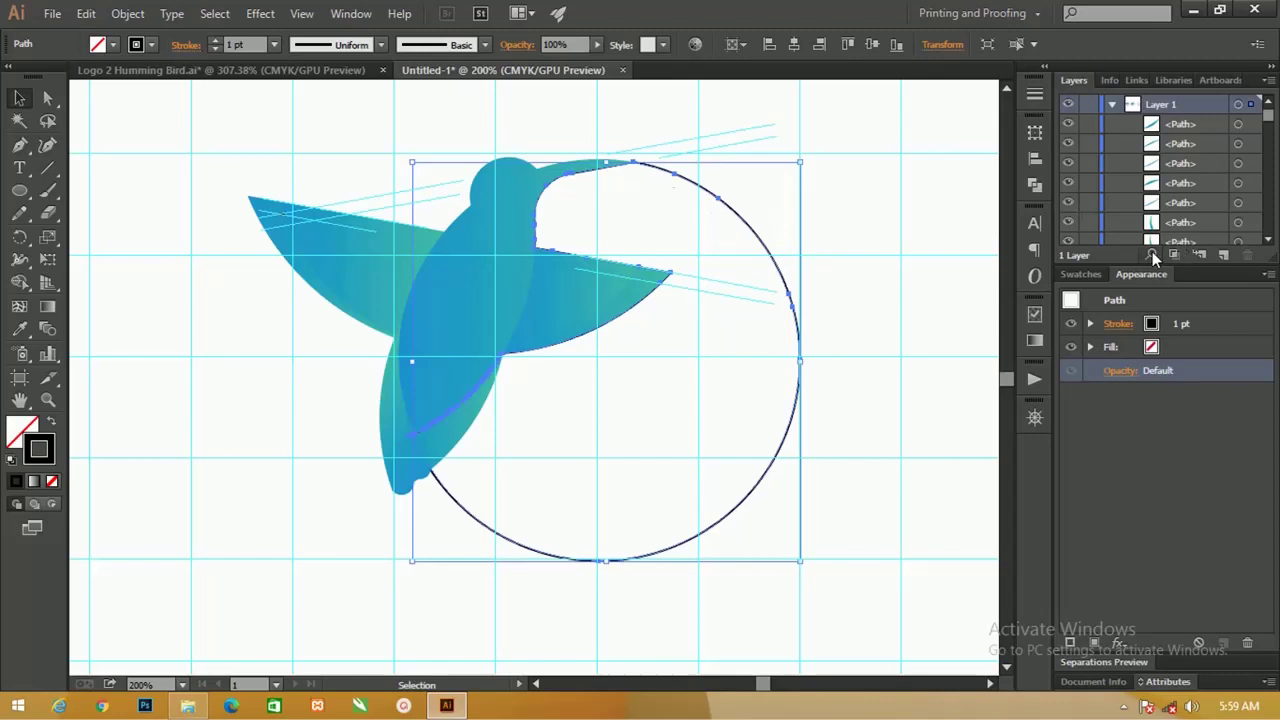
Hide the circle in the Layers panel and rename its layer 'lingkaran'.
{"action": "left_click", "coordinate": [1152, 255]}
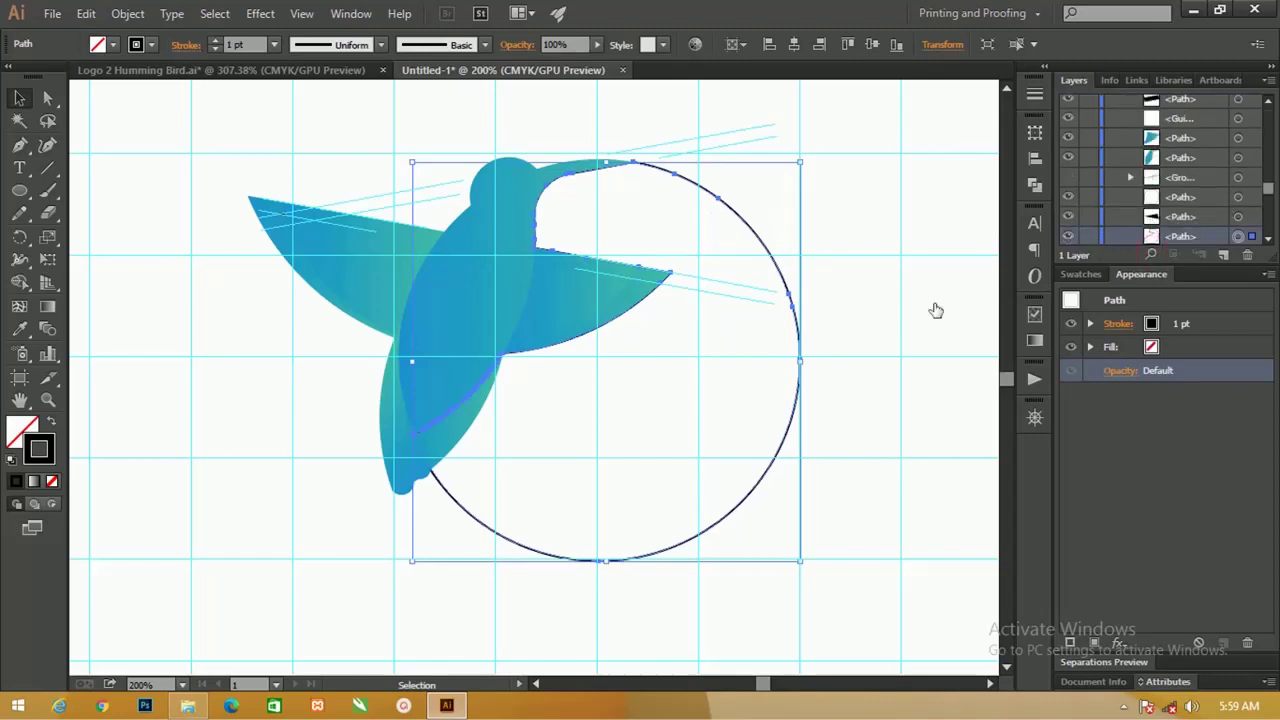
{"action": "key", "text": "ctrl+minus"}
{"action": "key", "text": "ctrl+minus"}
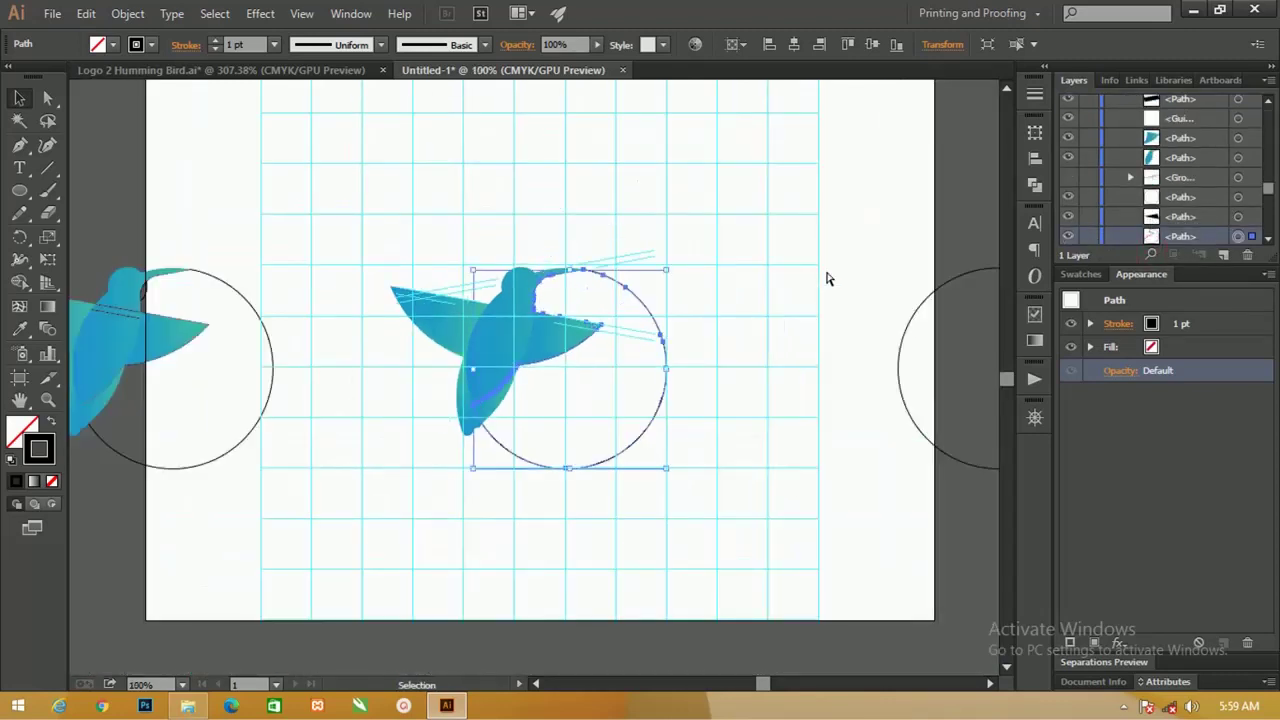
{"action": "left_click", "coordinate": [1069, 236]}
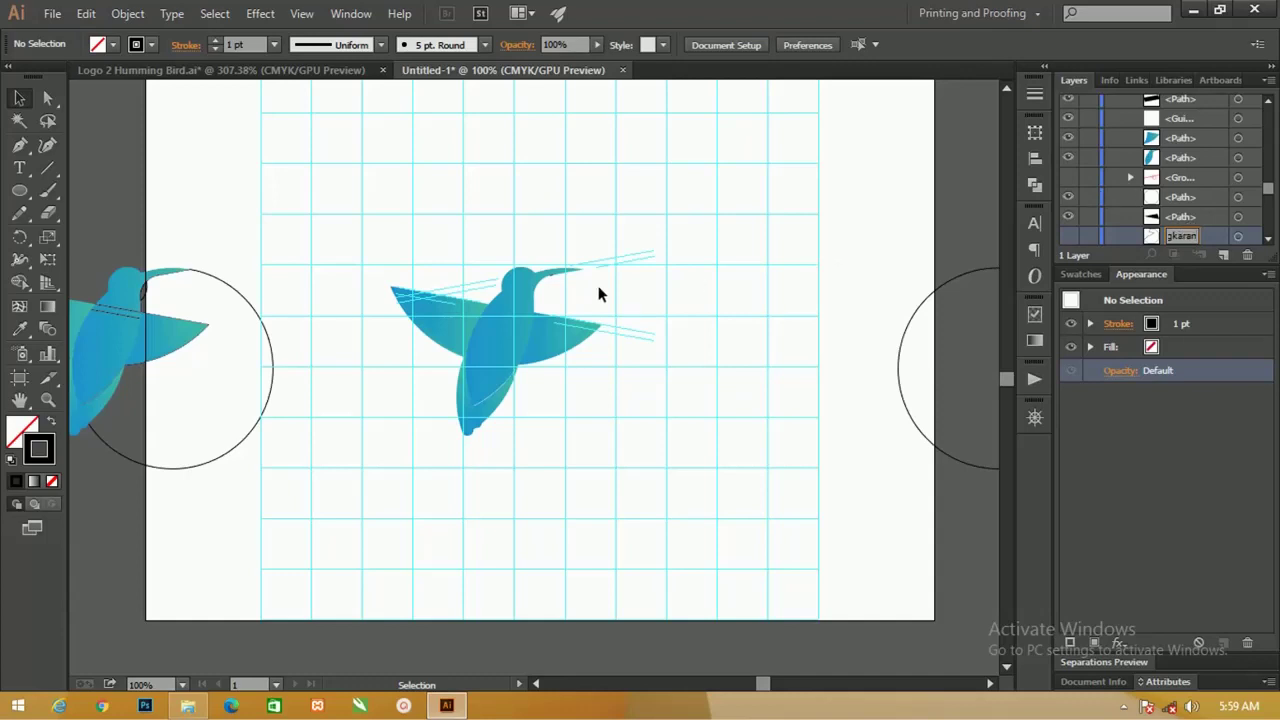
{"action": "key", "text": "Return"}
{"action": "key", "text": "z"}
{"action": "left_click", "coordinate": [436, 249]}
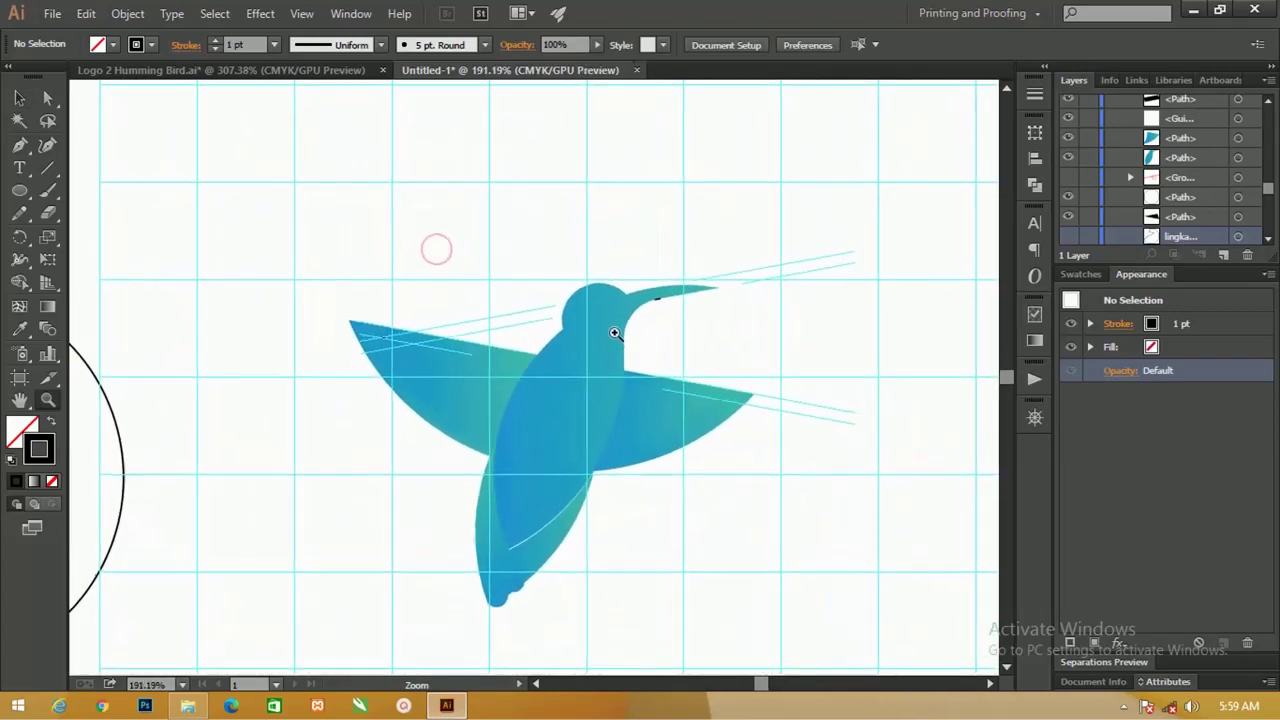
Marquee-select all the hummingbird pieces, undoing an accidental move.
{"action": "scroll", "coordinate": [637, 395], "scroll_direction": "down", "scroll_amount": 3}
{"action": "scroll", "coordinate": [723, 451], "scroll_direction": "right", "scroll_amount": 2}
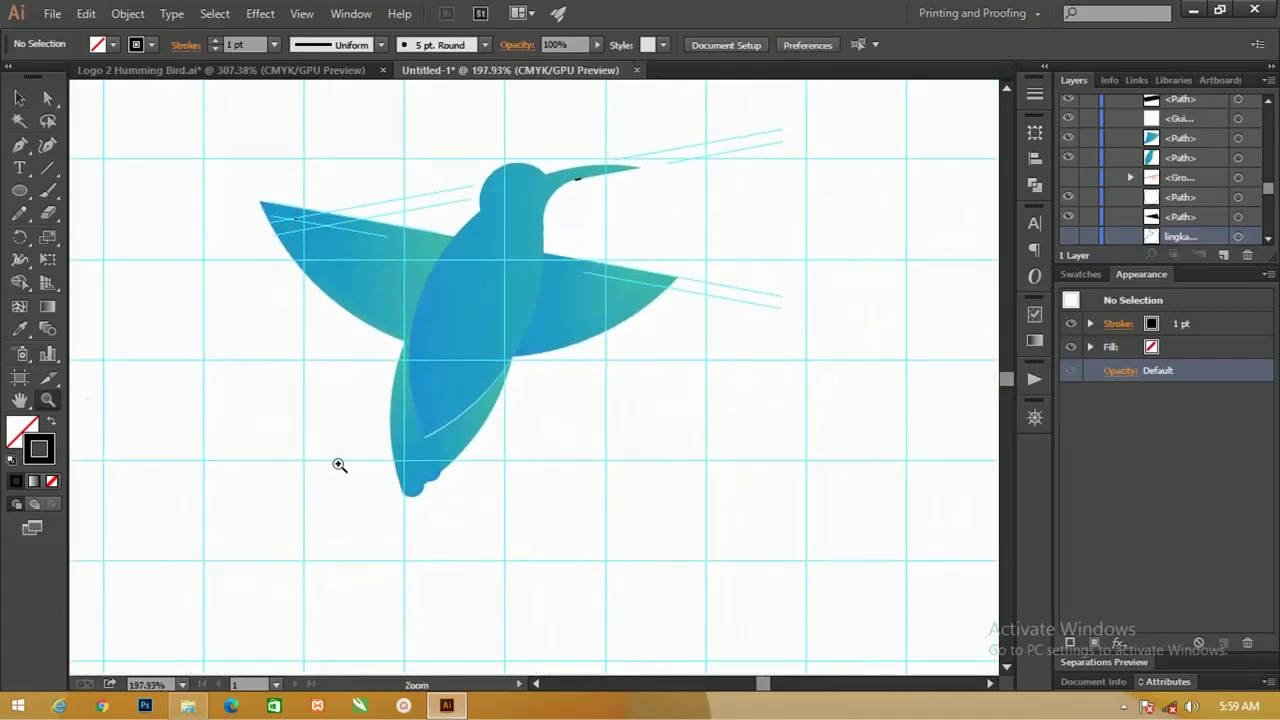
{"action": "left_click", "coordinate": [19, 97]}
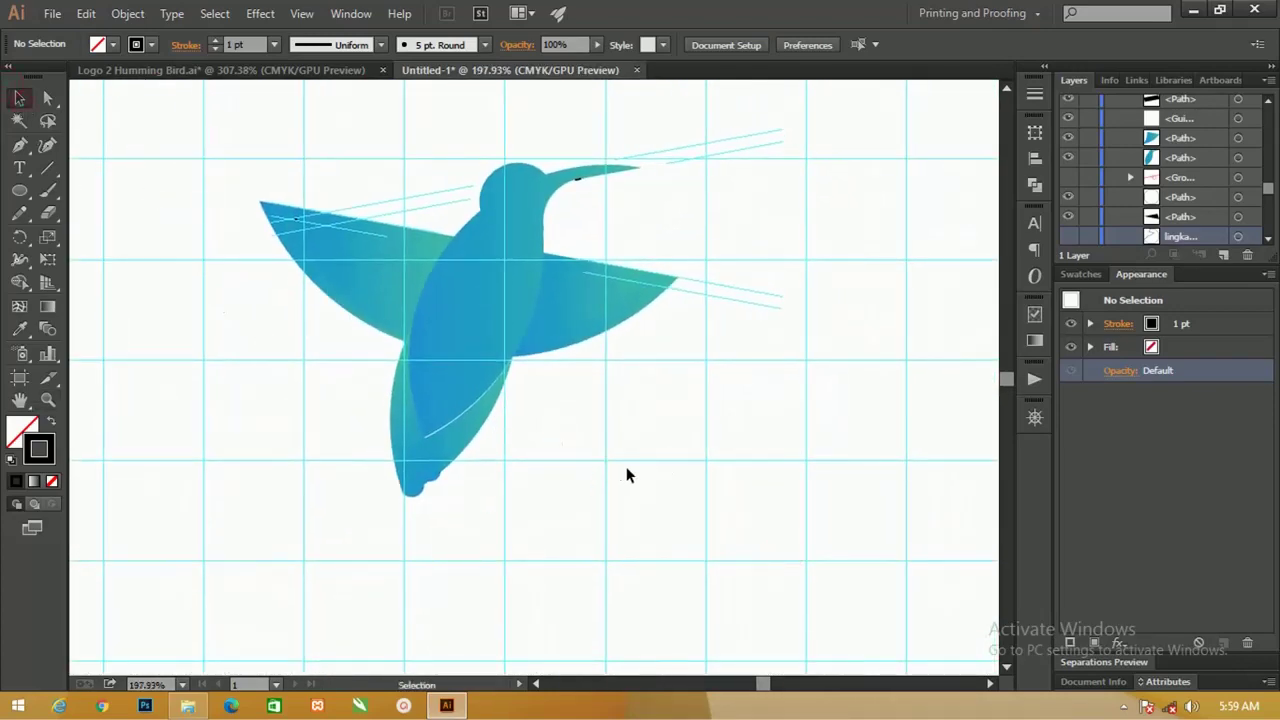
{"action": "left_click_drag", "start_coordinate": [645, 452], "coordinate": [311, 194]}
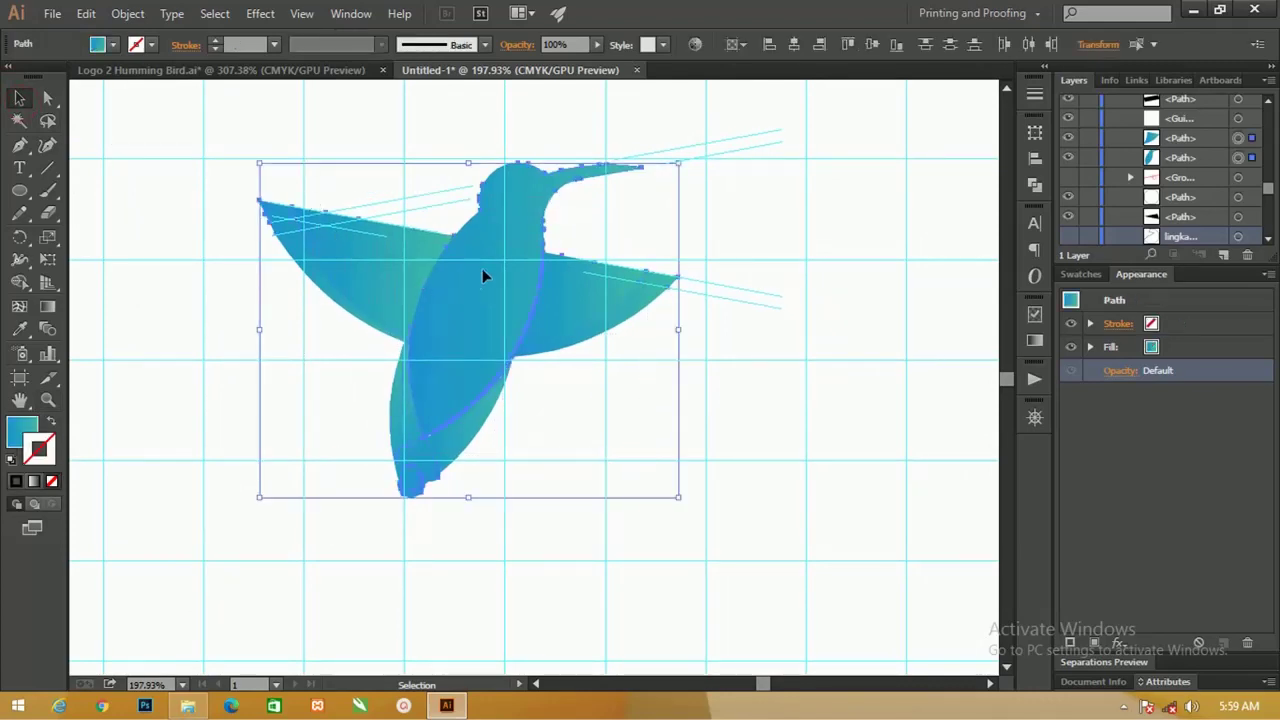
{"action": "left_click_drag", "start_coordinate": [484, 272], "coordinate": [380, 245]}
{"action": "key", "text": "ctrl+z"}
Apply an Offset Path effect of -0.05 cm to the bird, checked with Preview.
{"action": "left_click", "coordinate": [1118, 643]}
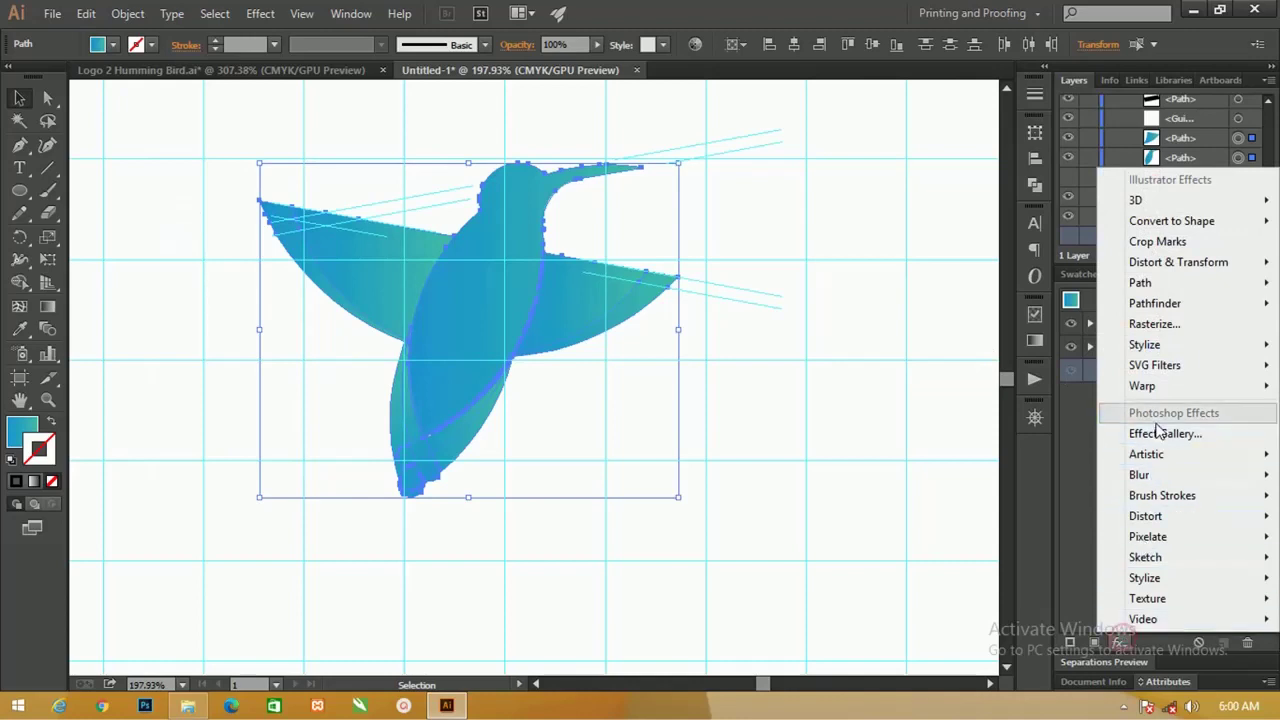
{"action": "mouse_move", "coordinate": [1140, 282]}
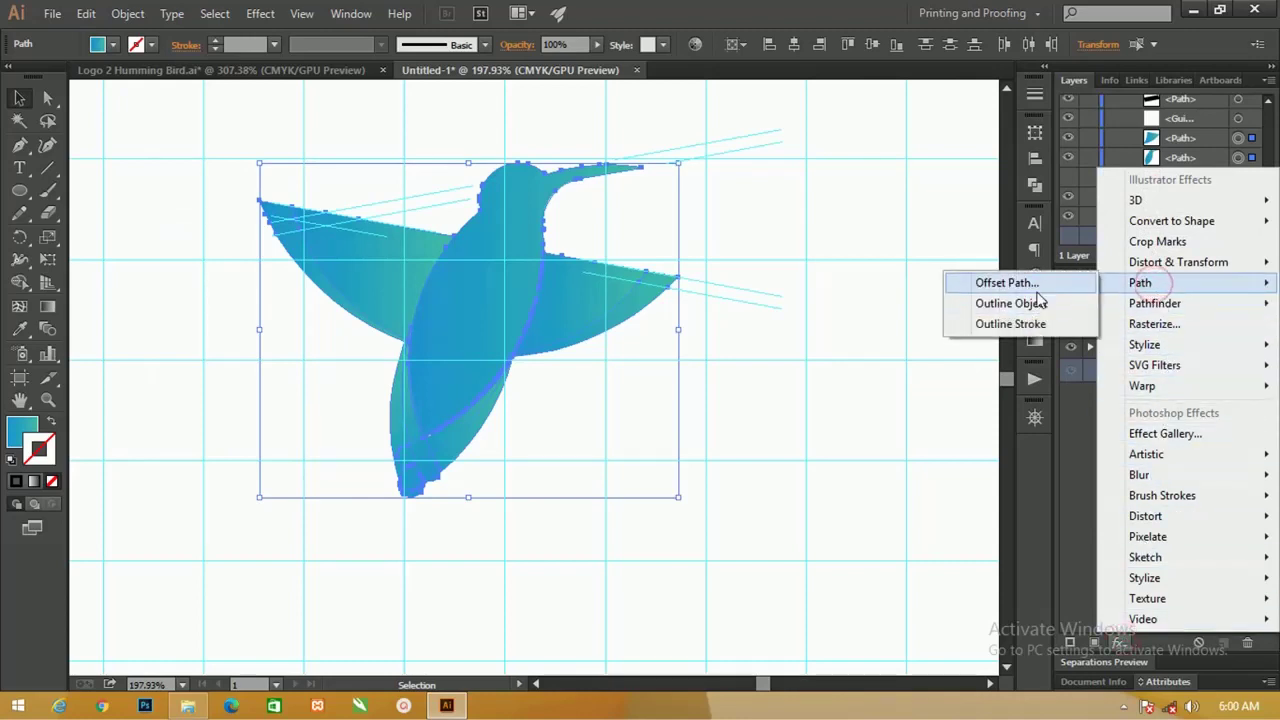
{"action": "left_click", "coordinate": [1035, 282]}
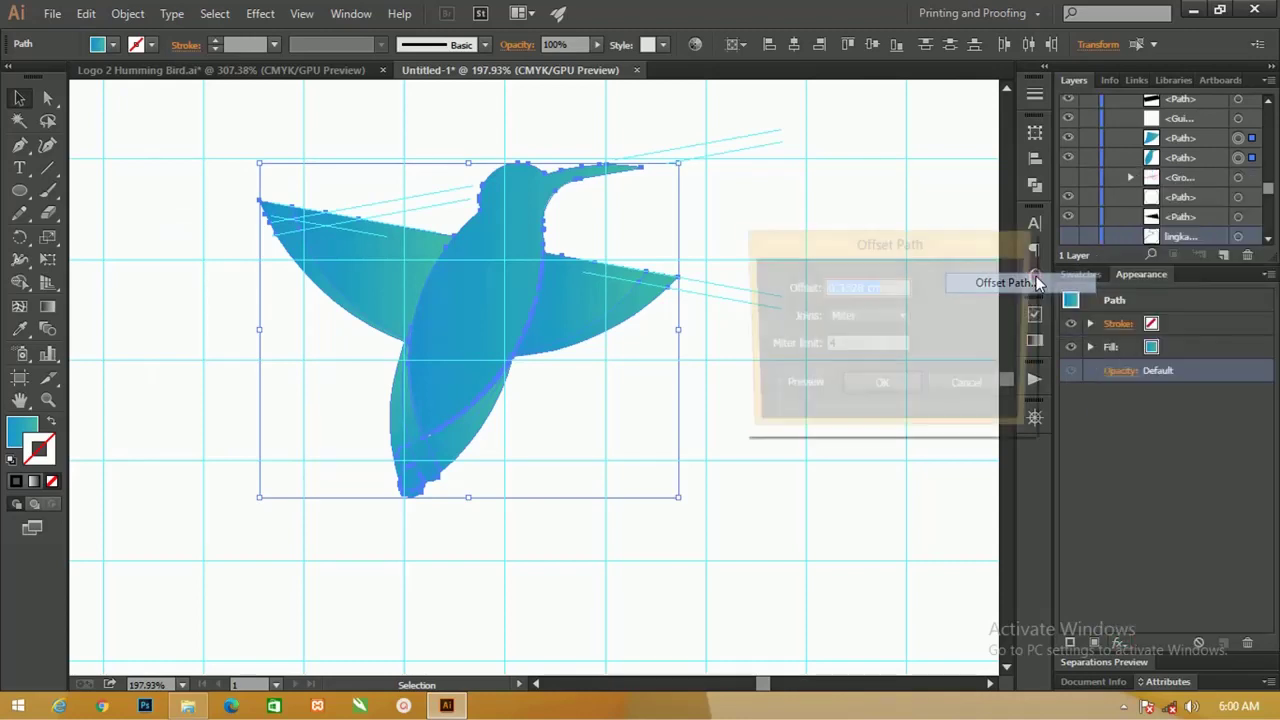
{"action": "left_click", "coordinate": [840, 287]}
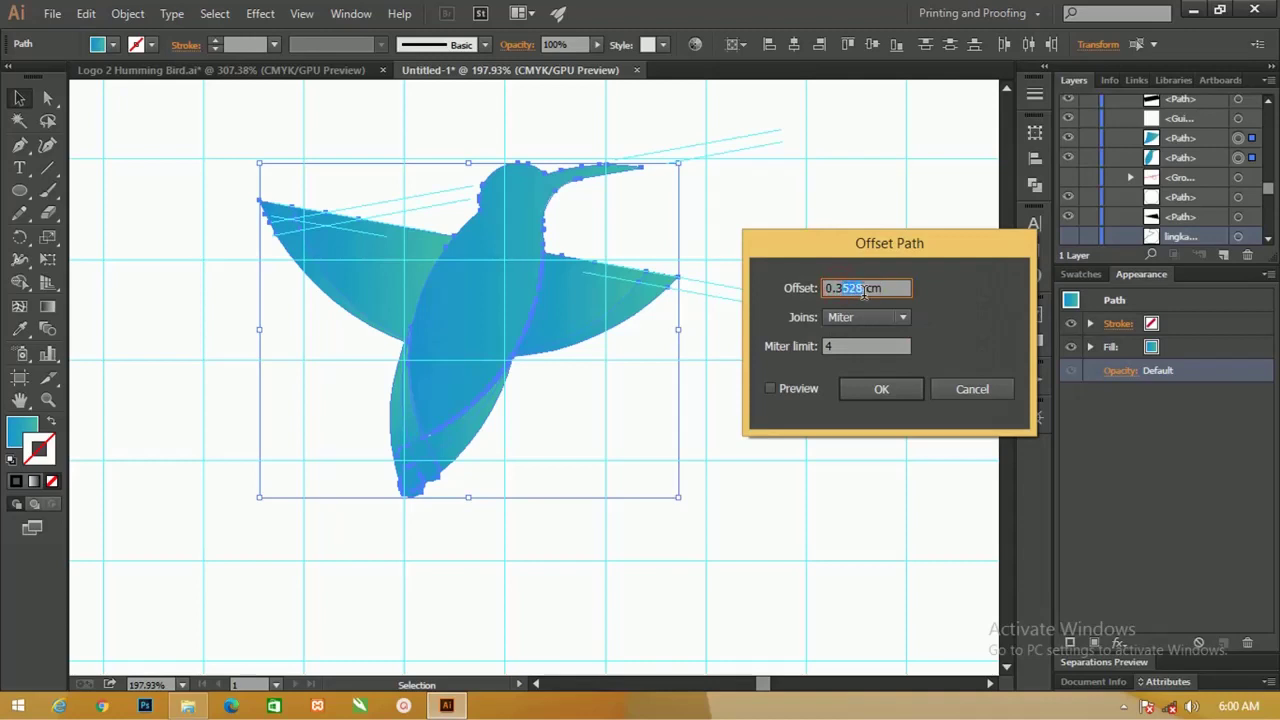
{"action": "left_click_drag", "start_coordinate": [864, 288], "coordinate": [834, 286]}
{"action": "type", "text": "0"}
{"action": "left_click", "coordinate": [771, 389]}
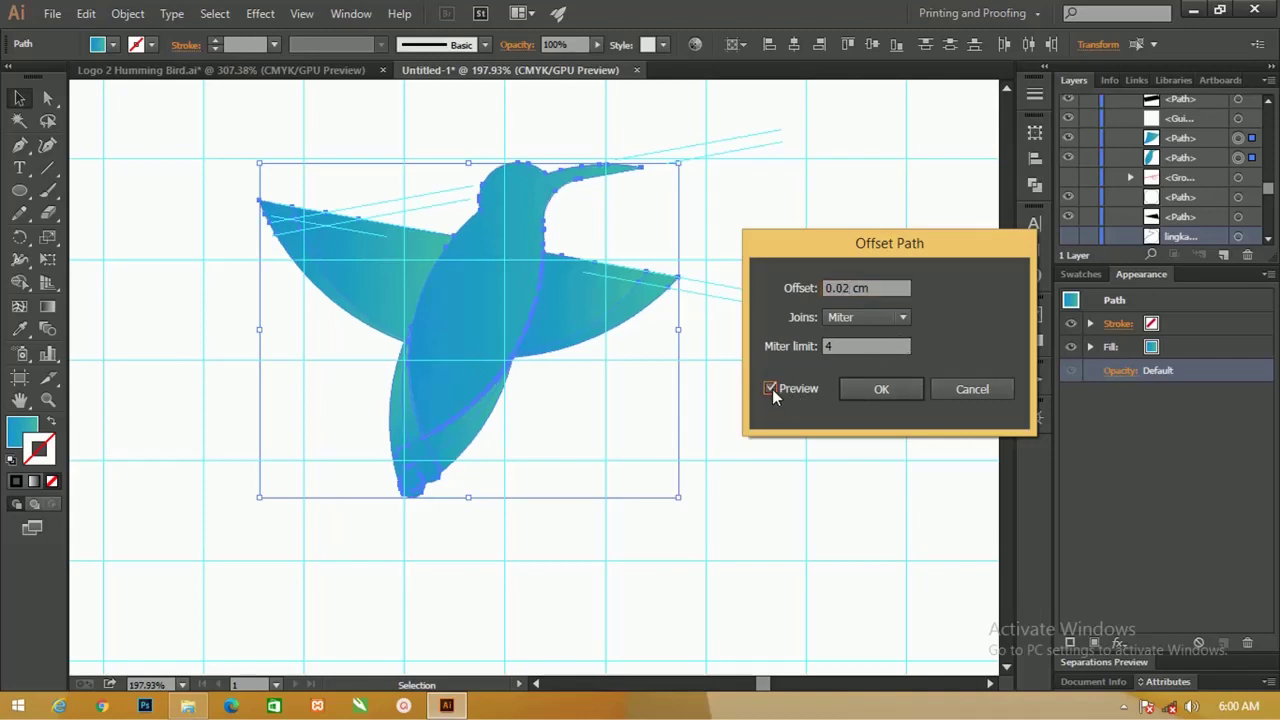
{"action": "left_click", "coordinate": [825, 287]}
{"action": "type", "text": "-0.02"}
{"action": "left_click", "coordinate": [771, 388]}
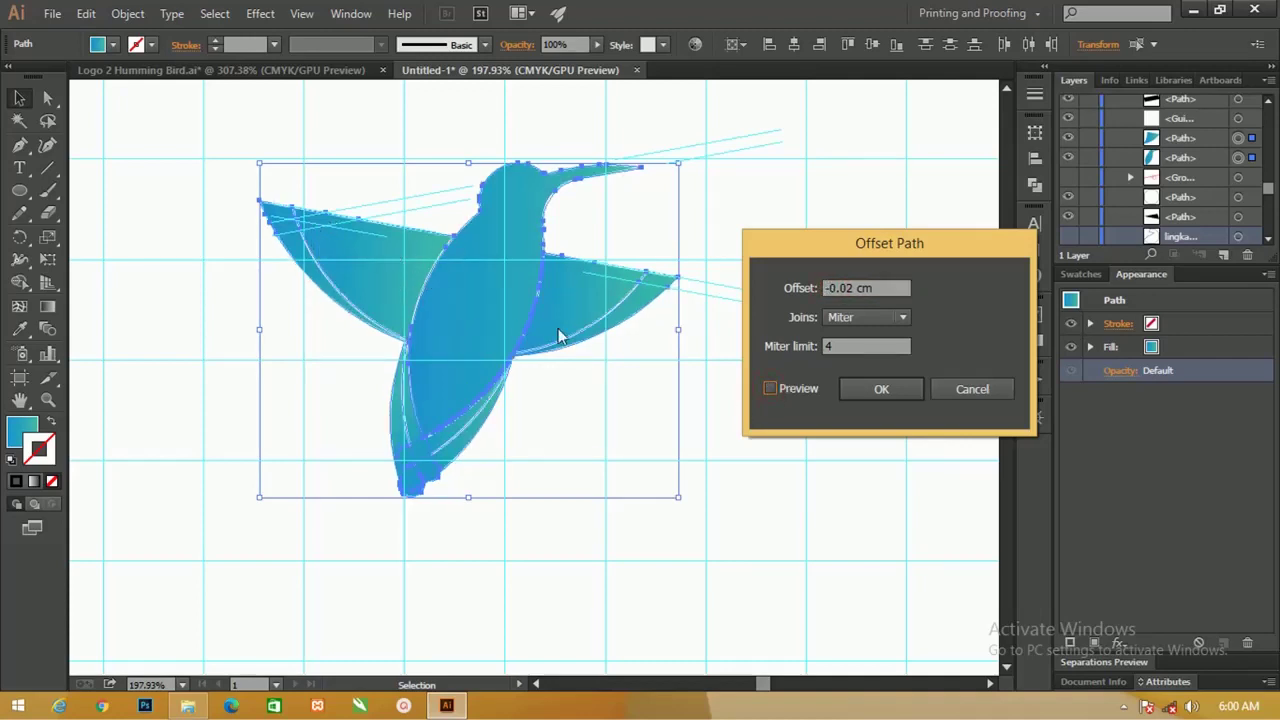
{"action": "left_click", "coordinate": [847, 287]}
{"action": "type", "text": "-0.03"}
{"action": "left_click", "coordinate": [772, 388]}
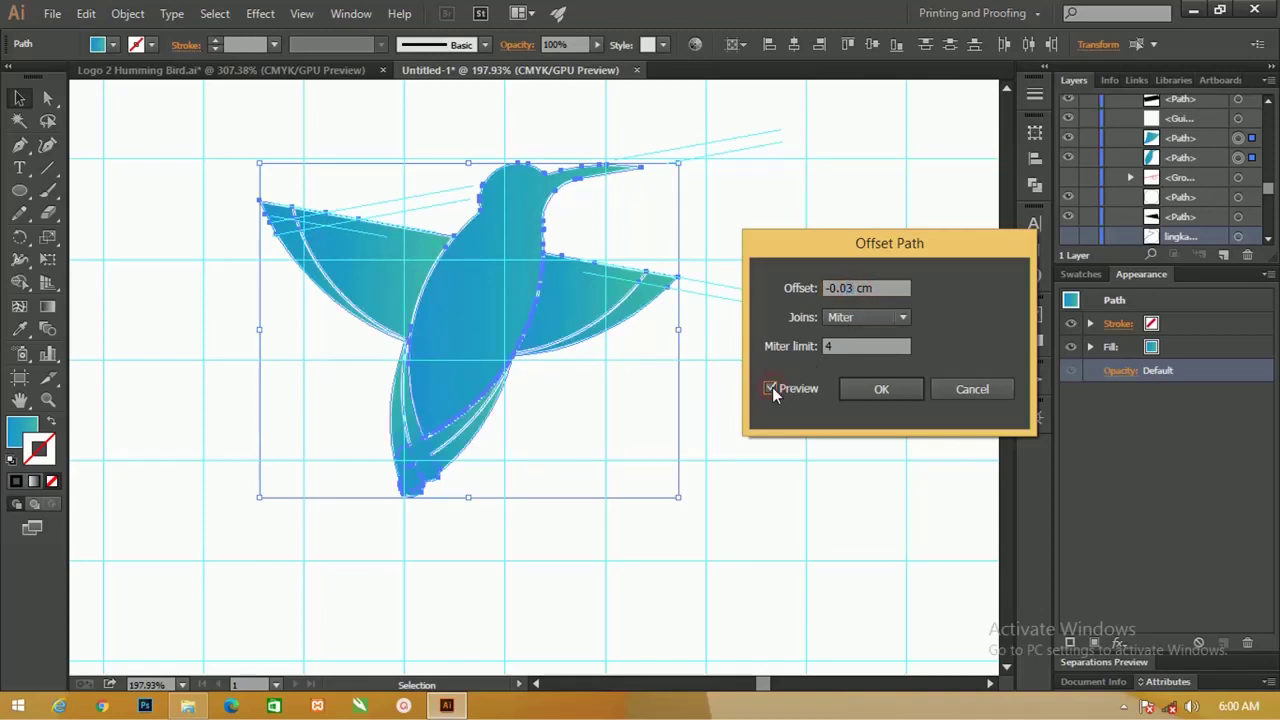
{"action": "type", "text": "-0.05"}
{"action": "left_click", "coordinate": [851, 287]}
{"action": "left_click", "coordinate": [772, 388]}
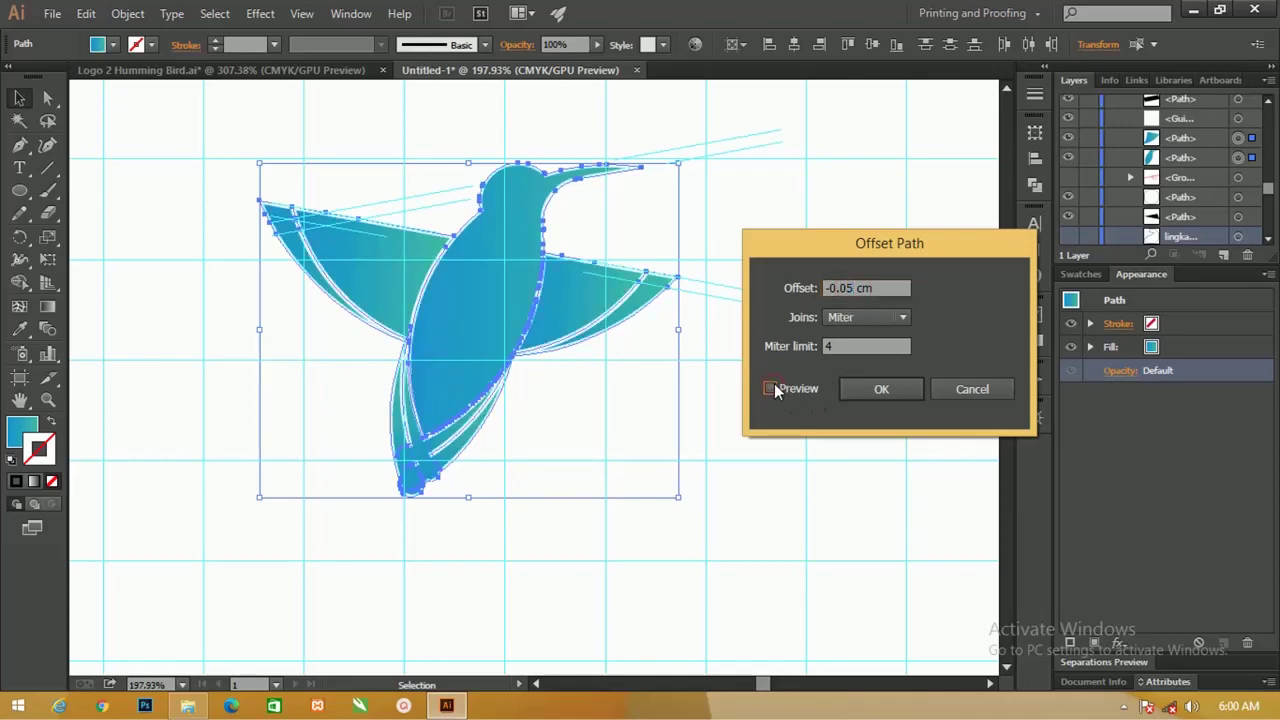
{"action": "left_click", "coordinate": [881, 389]}
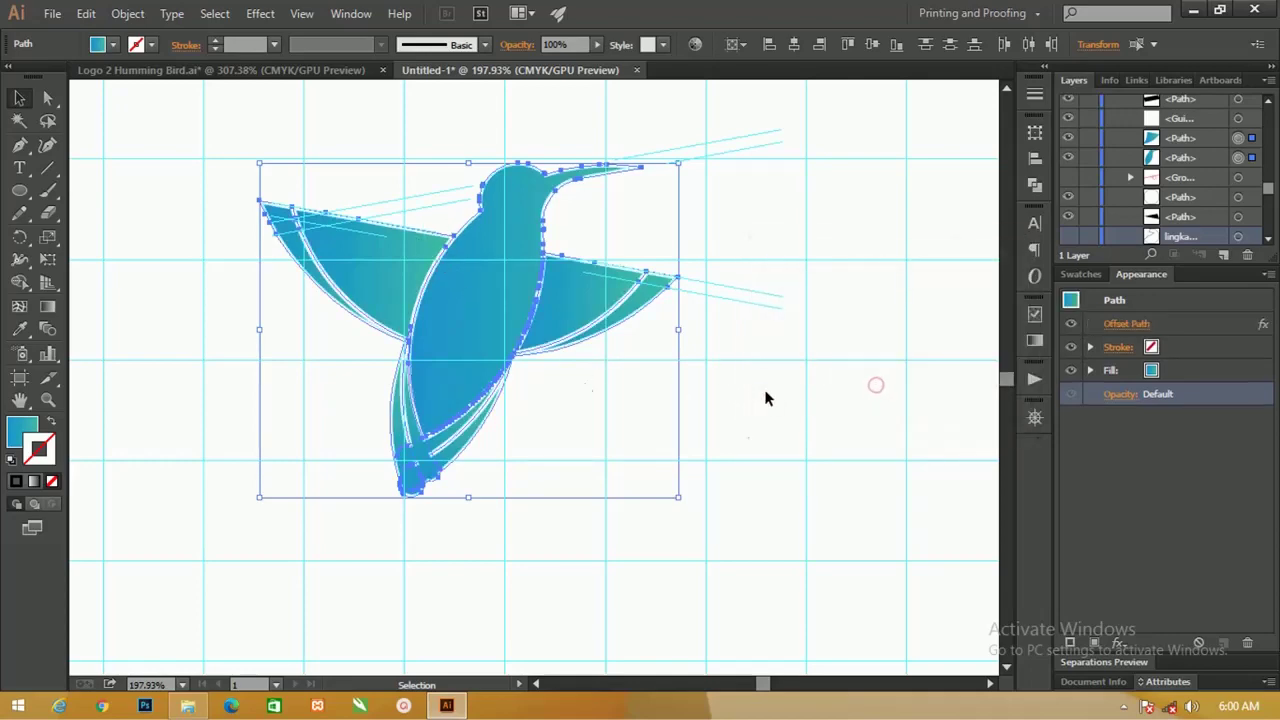
Zoom in to inspect the new white gaps, then frame the bird at 150%.
{"action": "key", "text": "z"}
{"action": "mouse_move", "coordinate": [410, 259]}
{"action": "left_mouse_down"}
{"action": "mouse_move", "coordinate": [903, 400]}
{"action": "mouse_move", "coordinate": [457, 323]}
{"action": "left_mouse_up"}
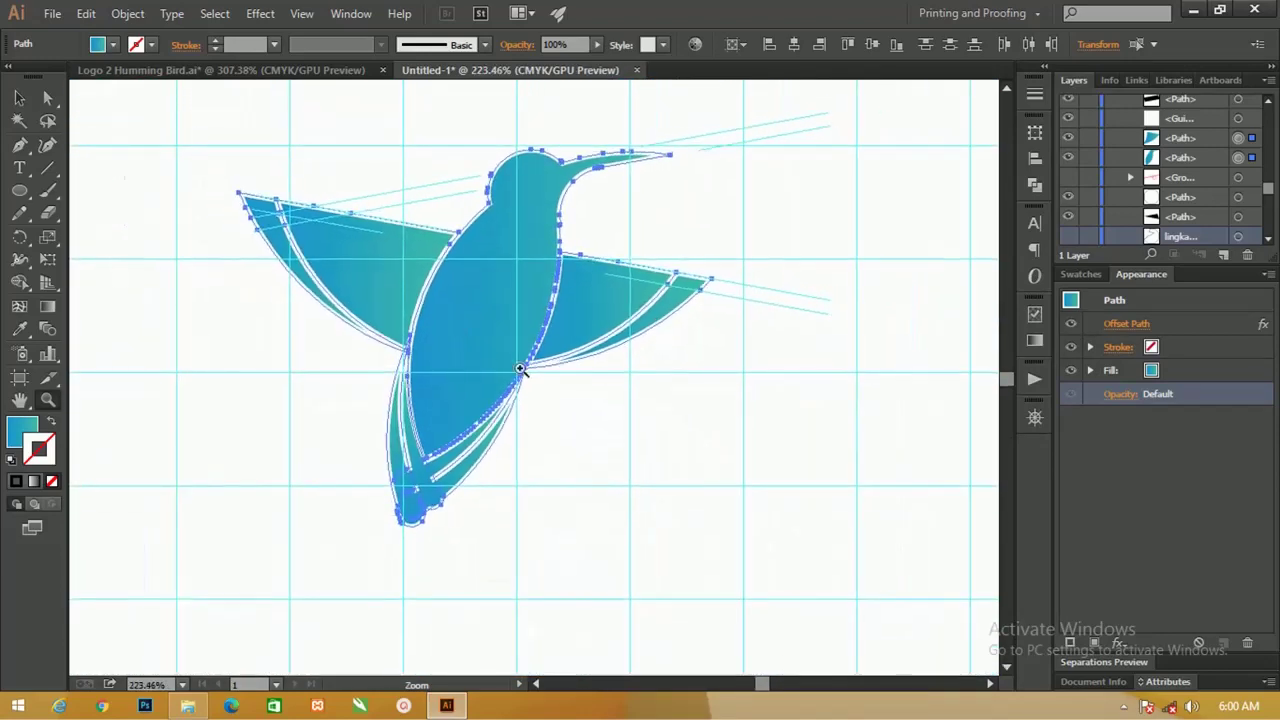
{"action": "left_click_drag", "start_coordinate": [659, 386], "coordinate": [572, 391]}
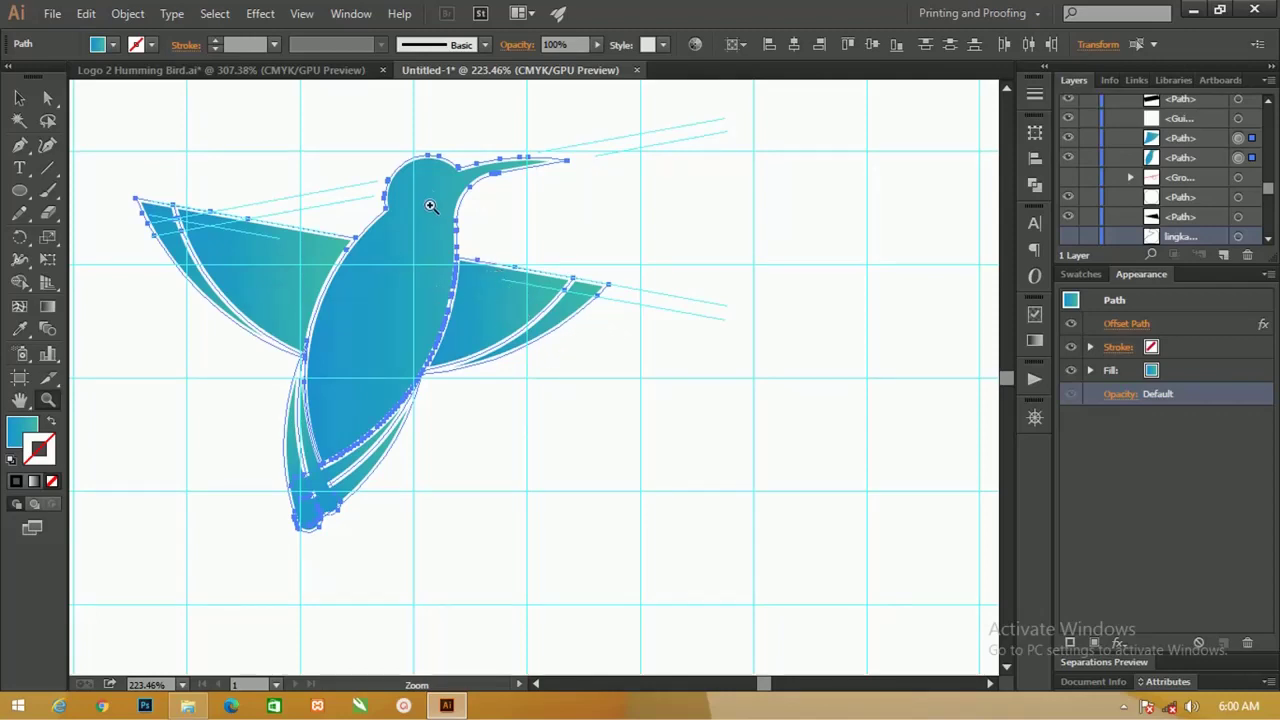
{"action": "left_click", "coordinate": [438, 271], "text": "alt"}
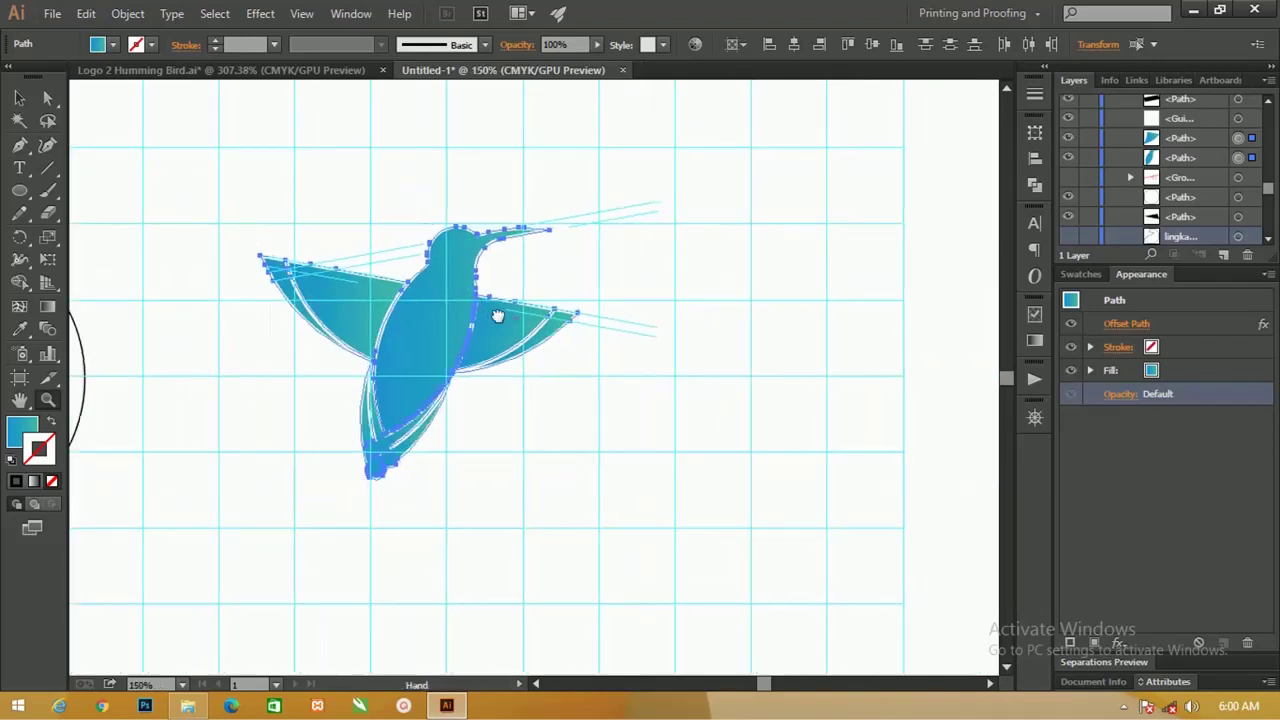
{"action": "left_click_drag", "start_coordinate": [497, 316], "coordinate": [429, 298]}
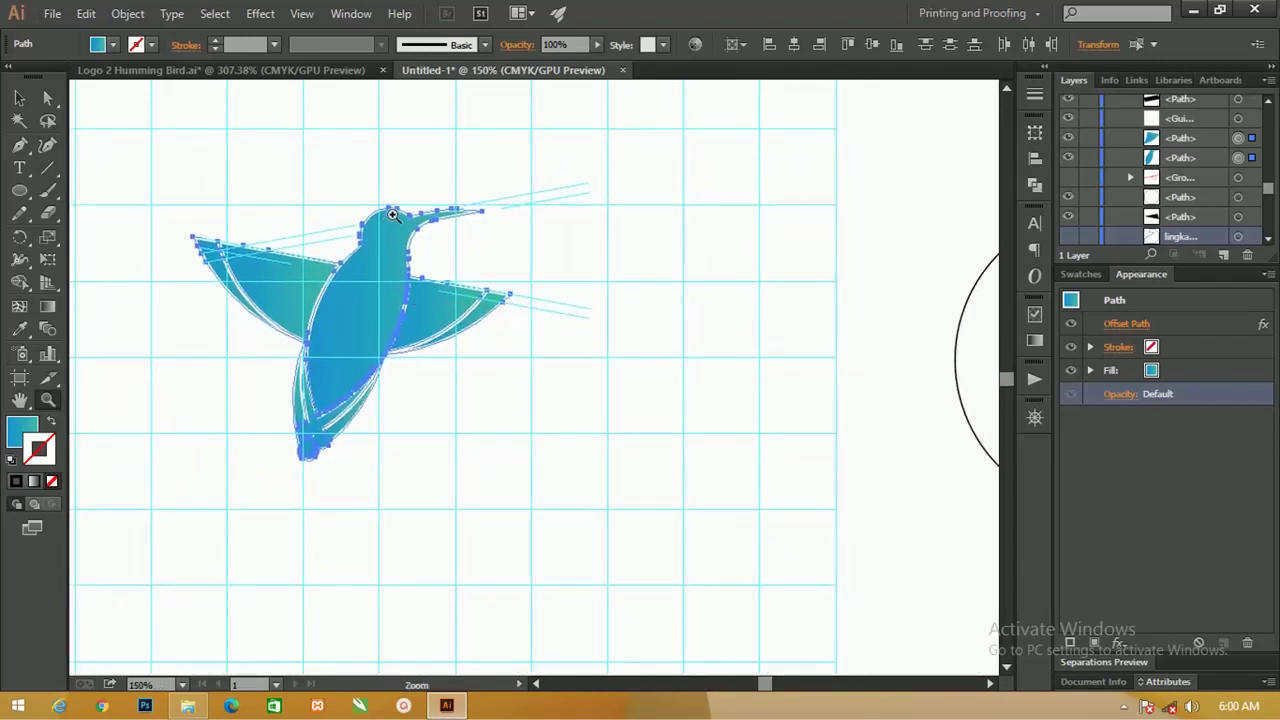
Alt-drag a copy of the bird to the right of the original, then reselect the original.
{"action": "left_click", "coordinate": [19, 97]}
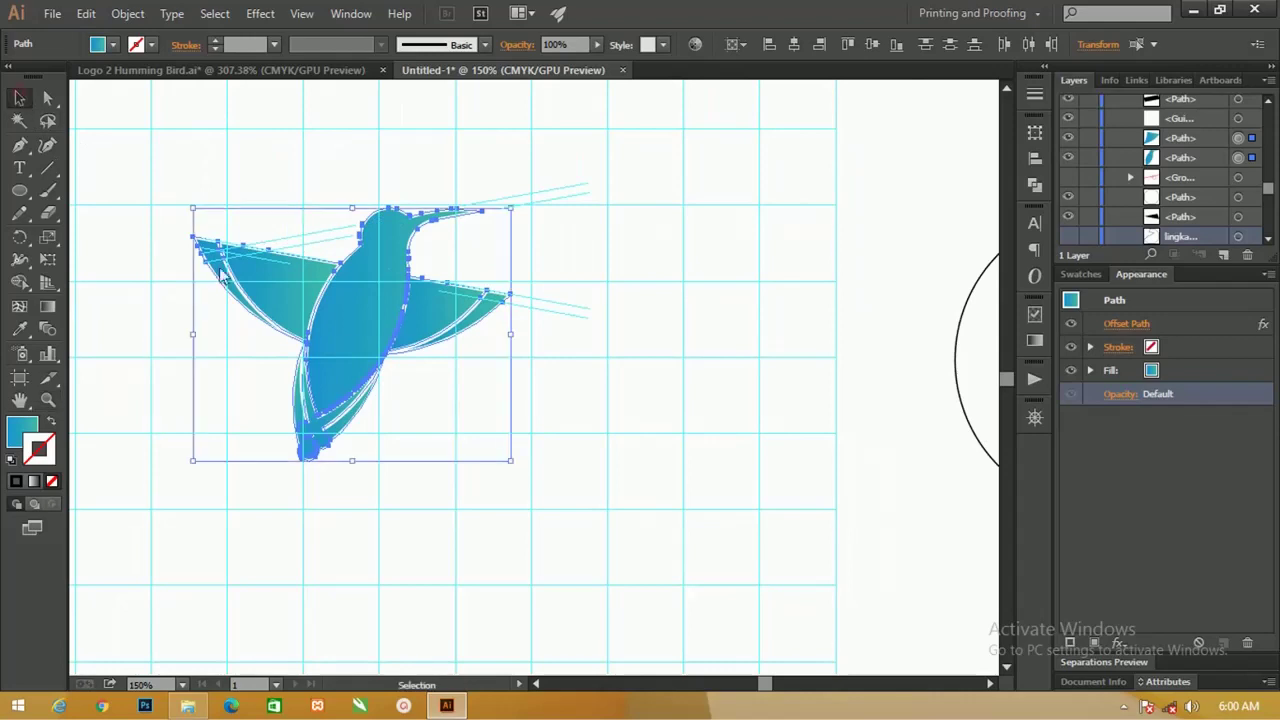
{"action": "left_click", "coordinate": [47, 168]}
{"action": "left_click_drag", "start_coordinate": [583, 297], "coordinate": [585, 297]}
{"action": "left_click", "coordinate": [255, 285], "text": "ctrl"}
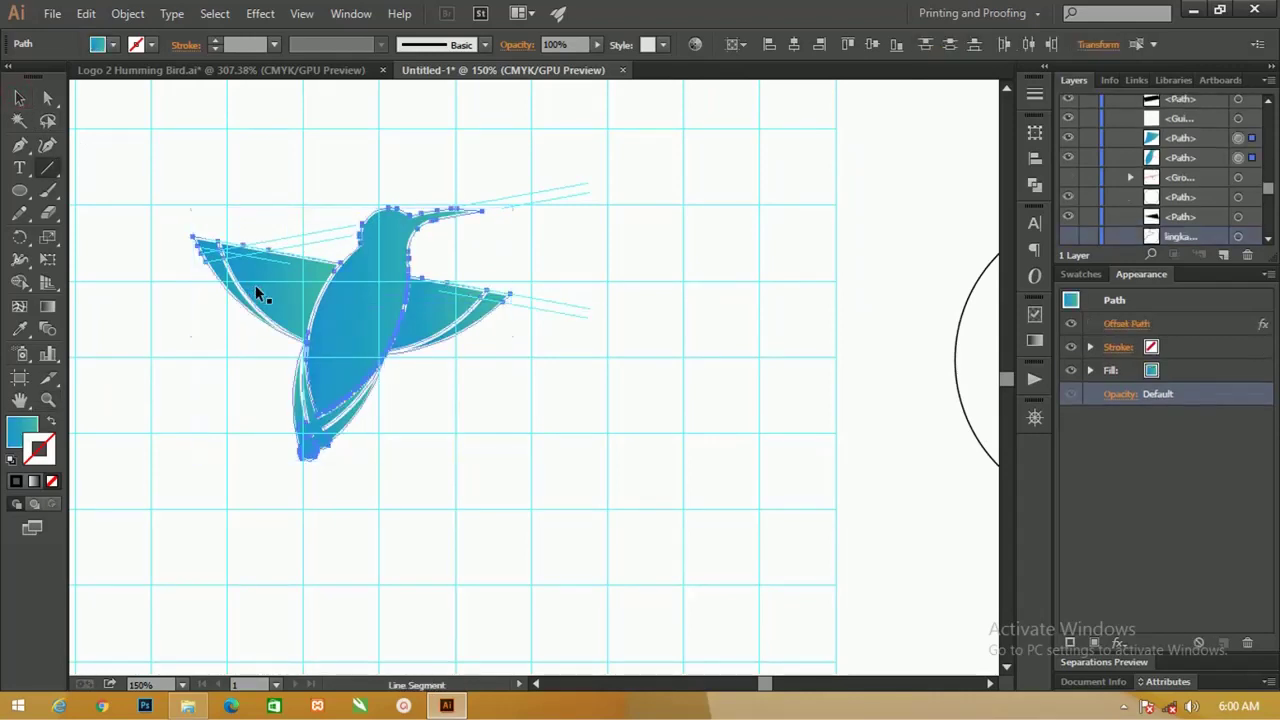
{"action": "left_click", "coordinate": [19, 97]}
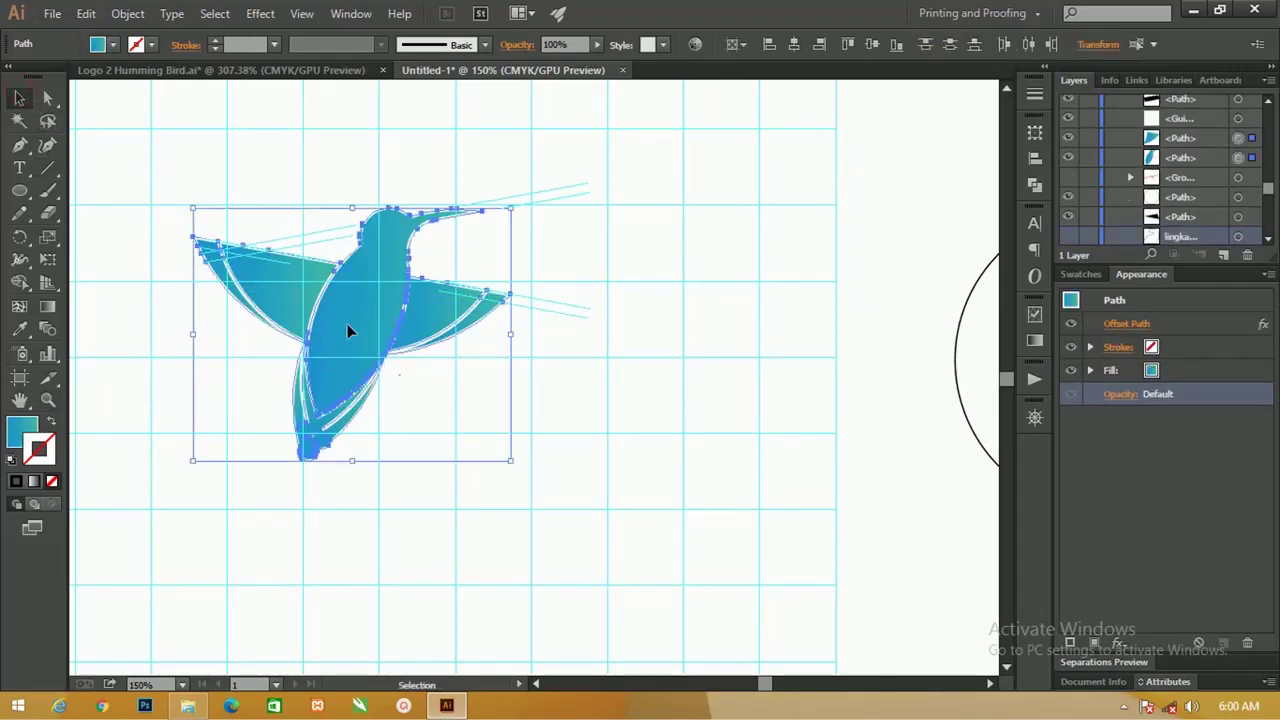
{"action": "left_click_drag", "start_coordinate": [349, 331], "coordinate": [790, 320]}
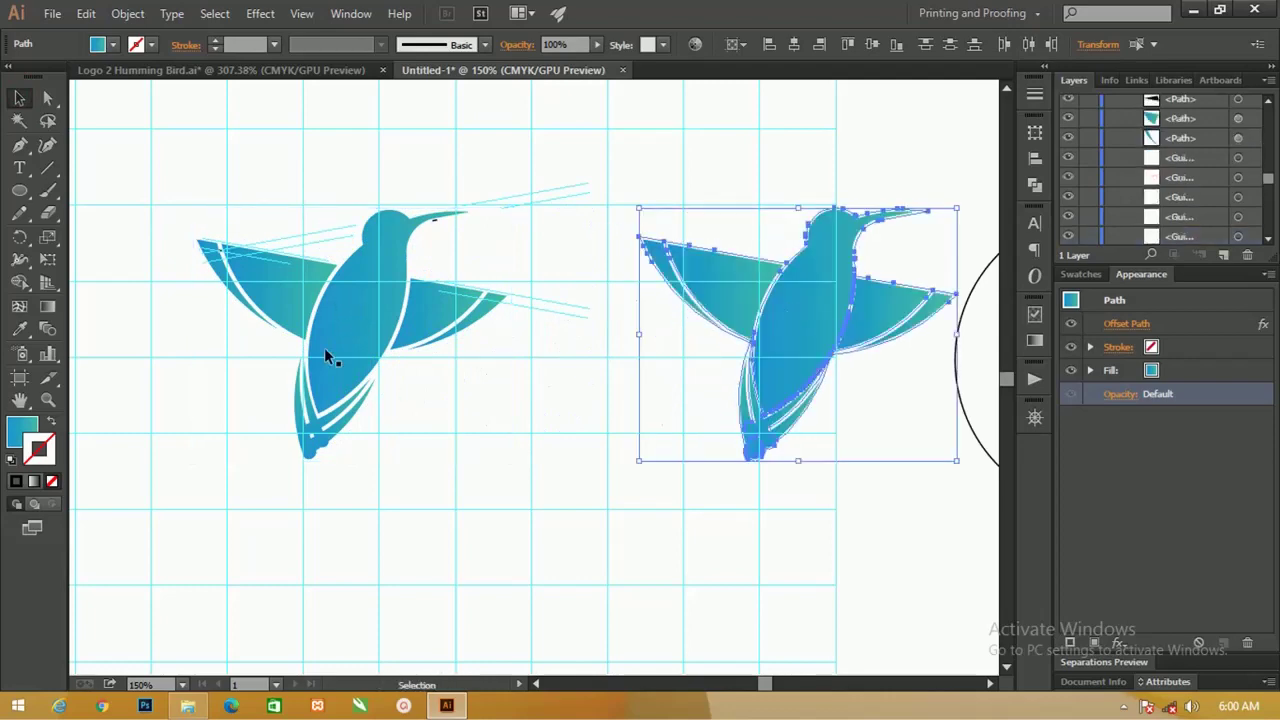
{"action": "left_click_drag", "start_coordinate": [157, 166], "coordinate": [460, 451]}
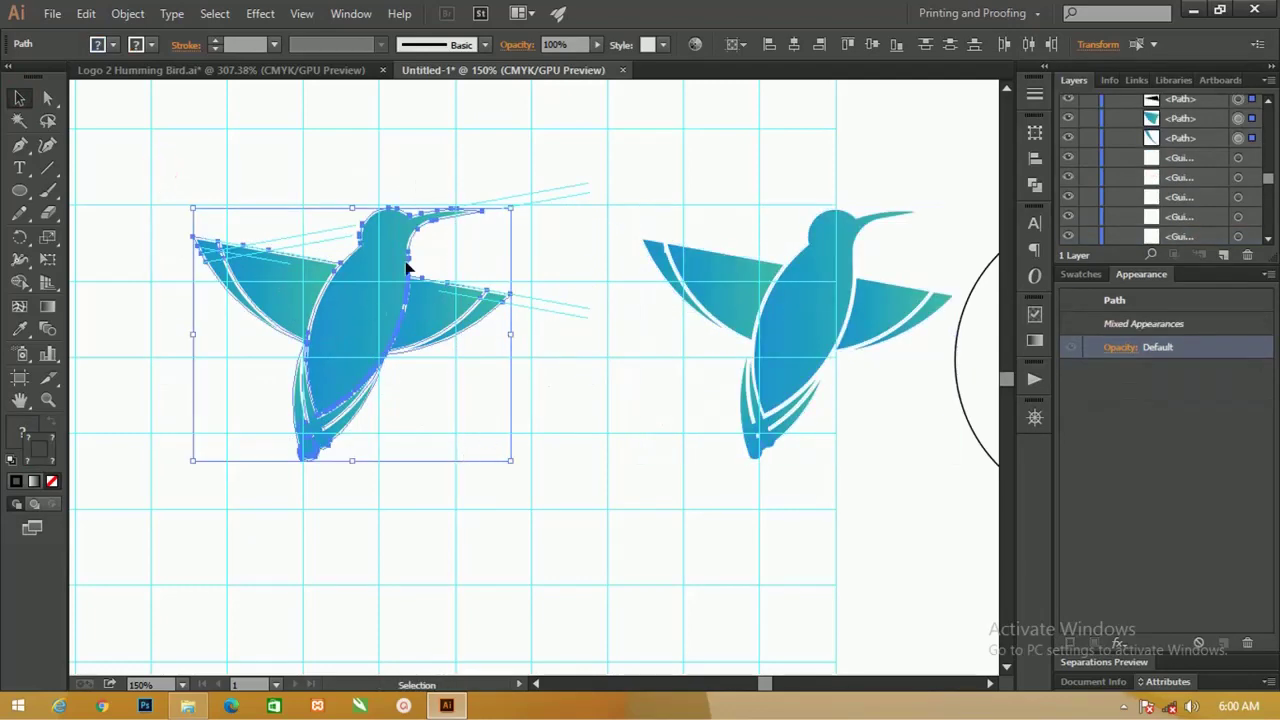
Expand the Offset Path effect into real shapes and select the bird's body.
{"action": "left_click", "coordinate": [128, 14]}
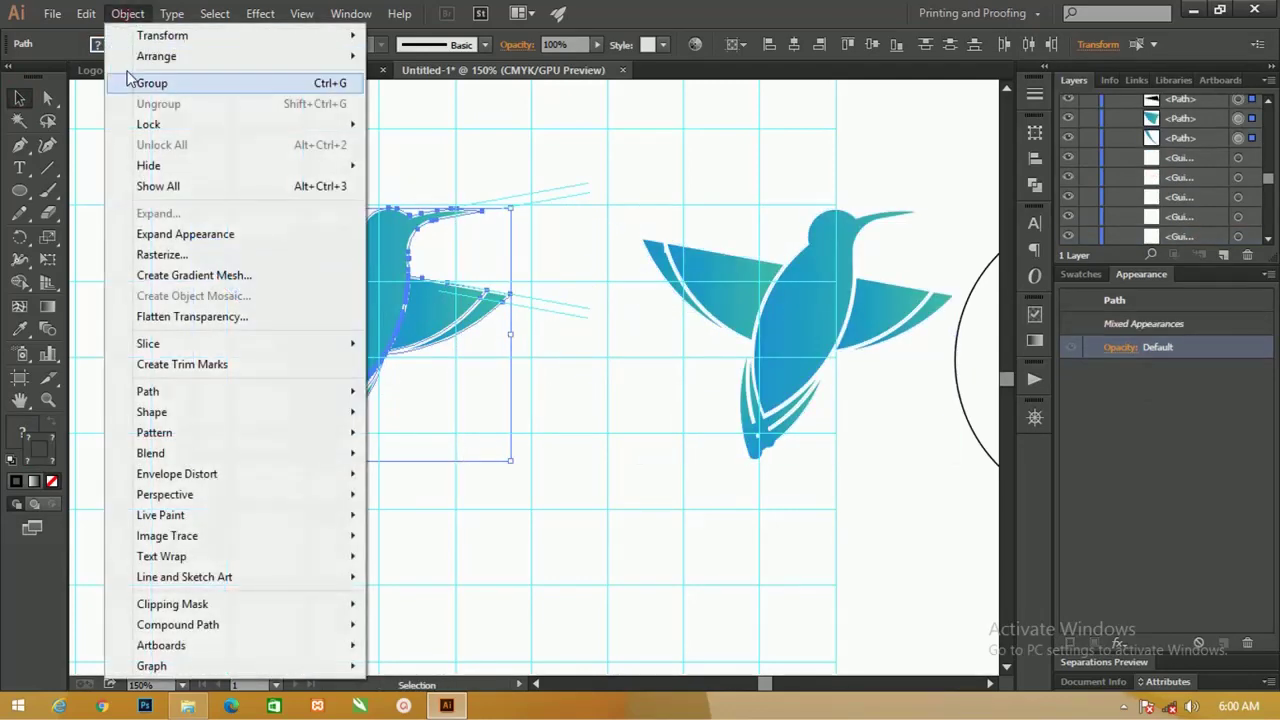
{"action": "left_click", "coordinate": [194, 237]}
{"action": "left_click", "coordinate": [283, 198]}
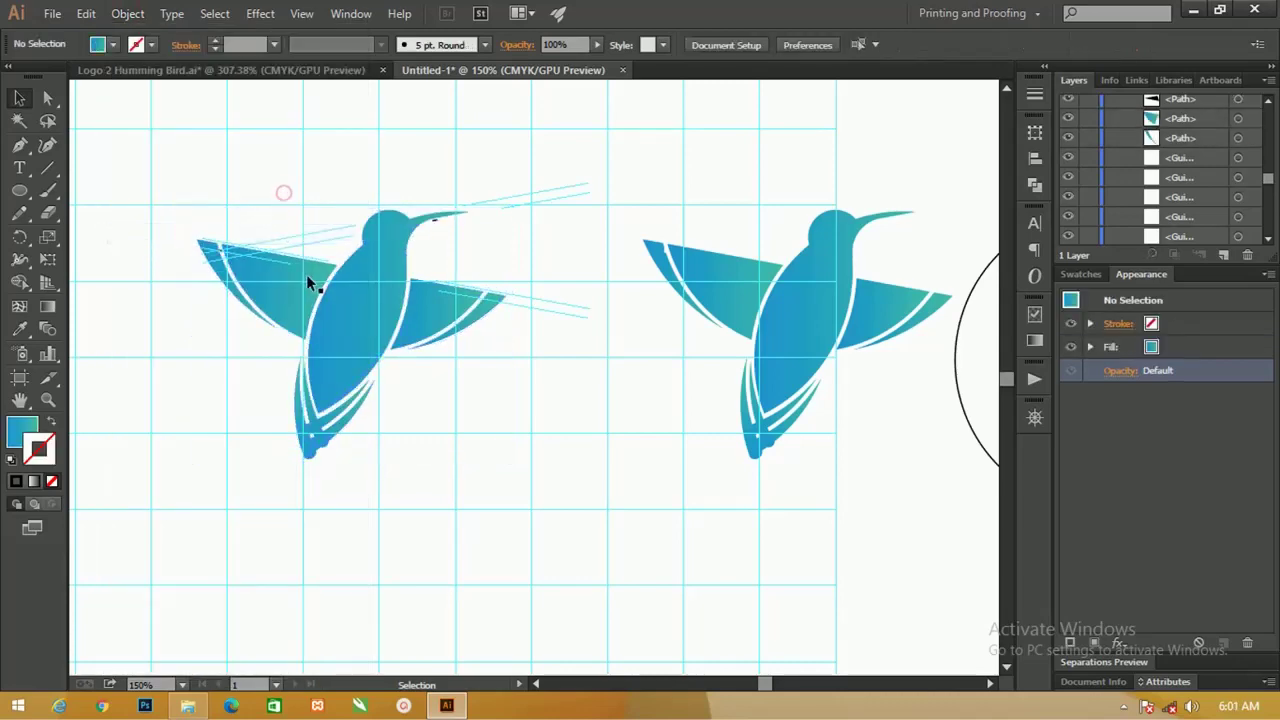
{"action": "left_click", "coordinate": [351, 318]}
On the right hummingbird, pull the thin left-wing strip away to the left.
{"action": "key", "text": "z"}
{"action": "left_click_drag", "start_coordinate": [365, 238], "coordinate": [501, 378]}
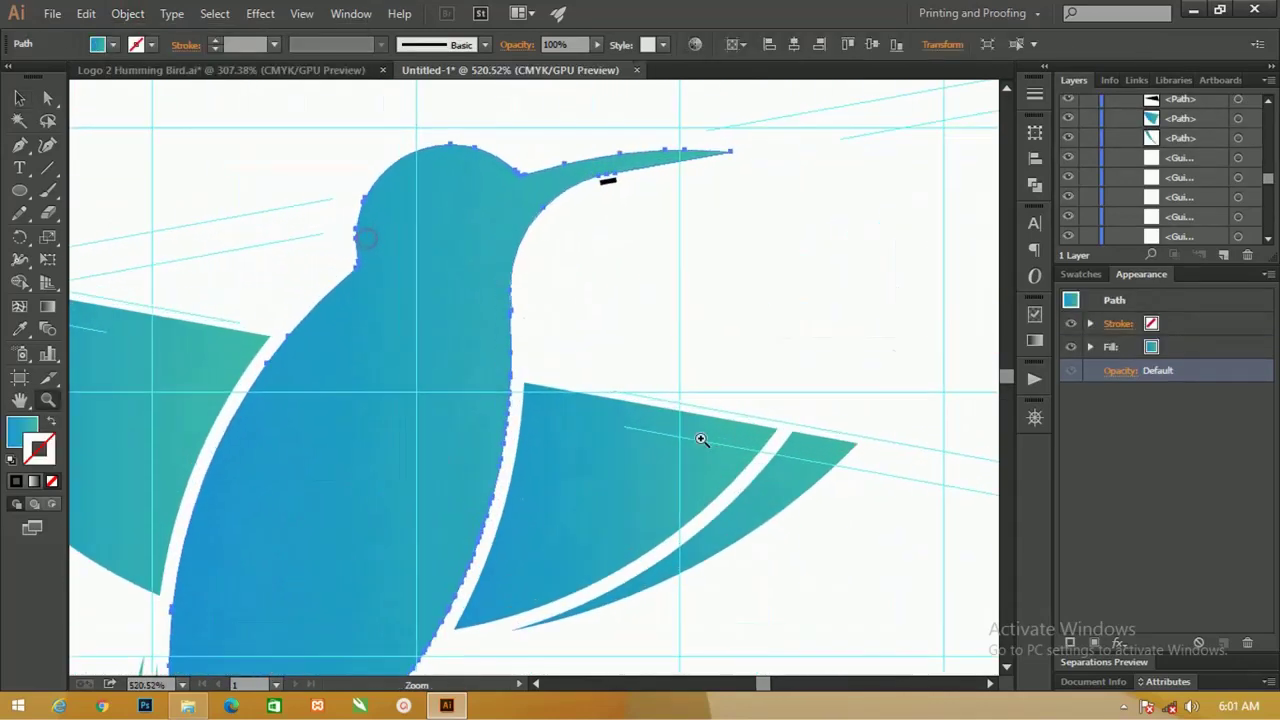
{"action": "left_click", "coordinate": [501, 378], "text": "alt"}
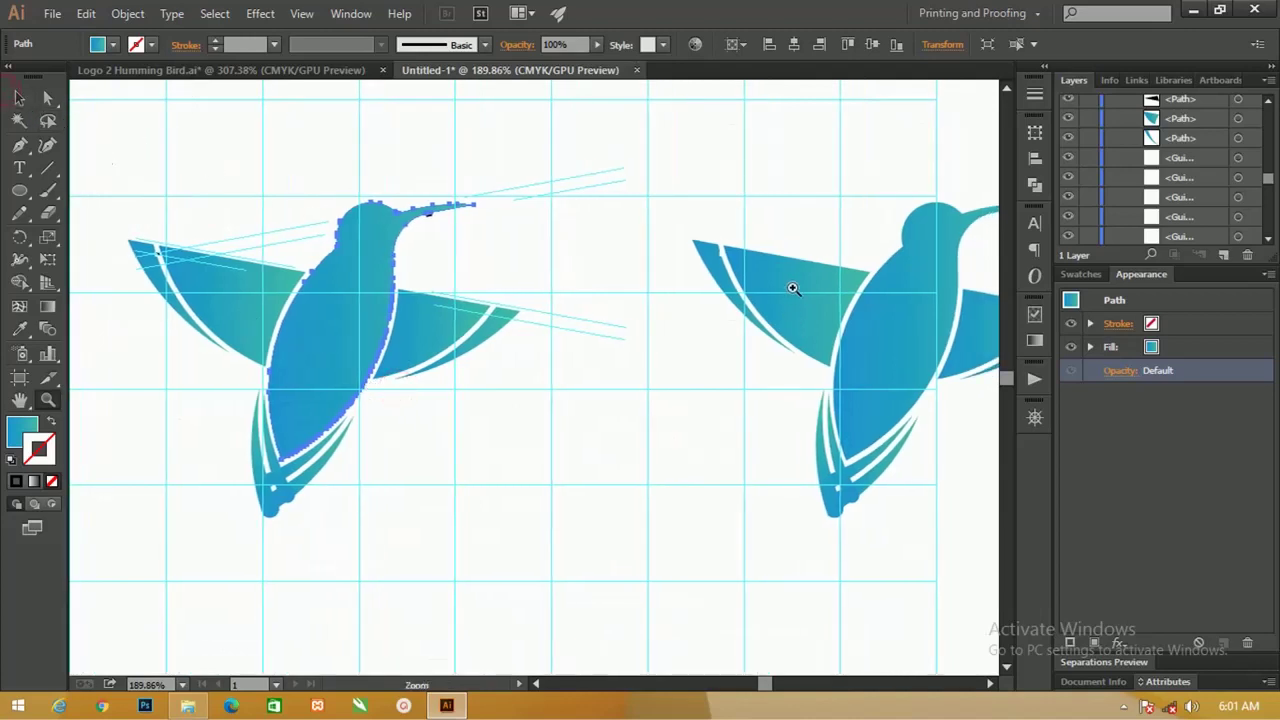
{"action": "left_click", "coordinate": [791, 286]}
{"action": "left_click", "coordinate": [18, 97]}
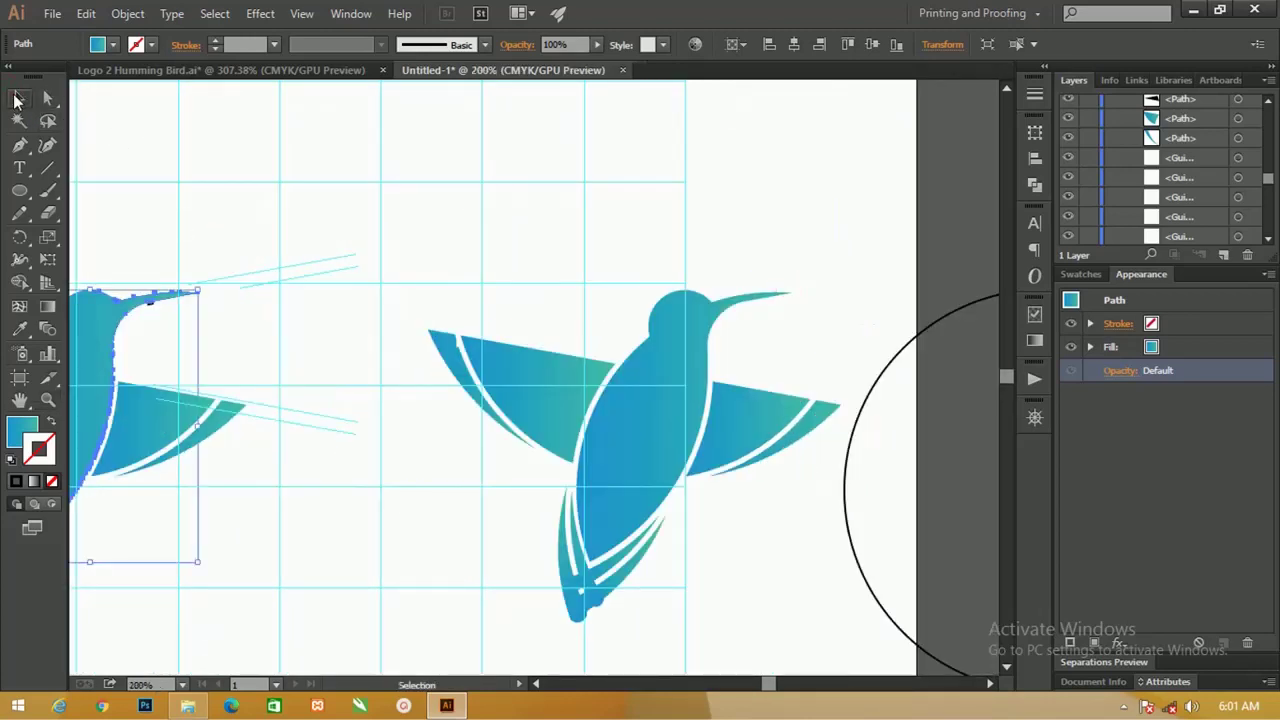
{"action": "left_click", "coordinate": [539, 362]}
{"action": "left_click_drag", "start_coordinate": [443, 349], "coordinate": [400, 343]}
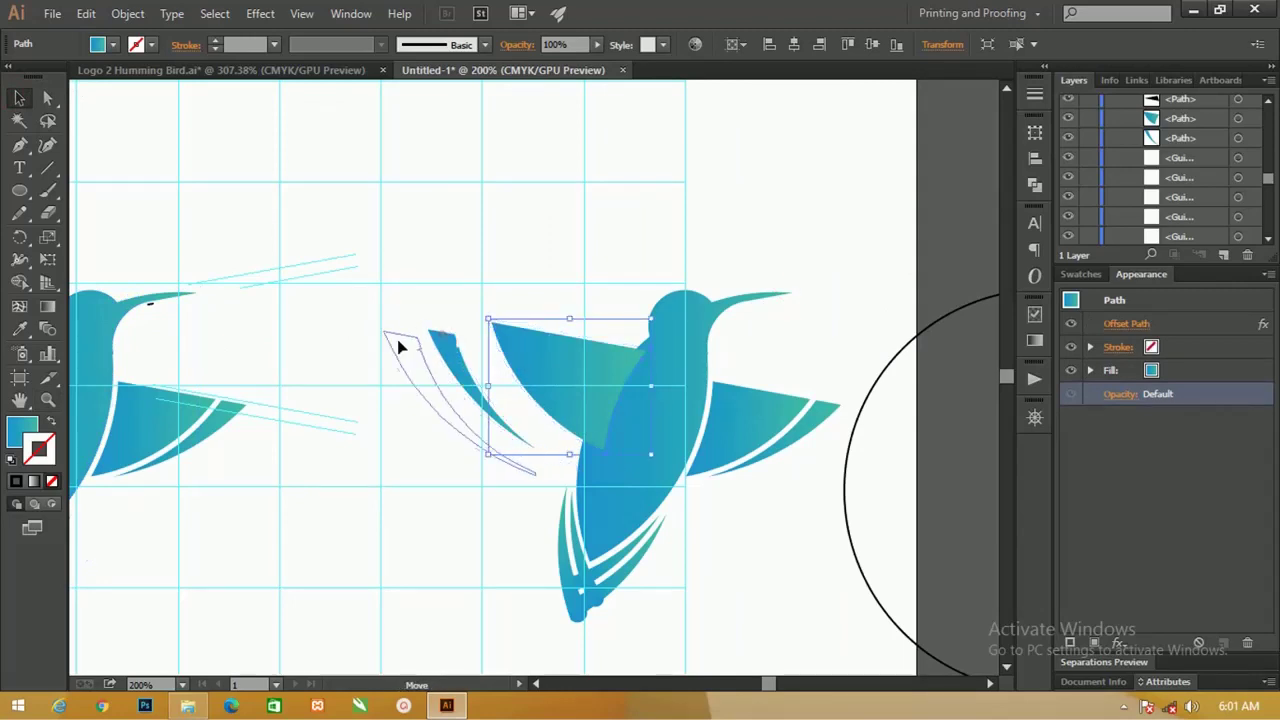
{"action": "scroll", "coordinate": [584, 347], "scroll_direction": "down", "scroll_amount": 1}
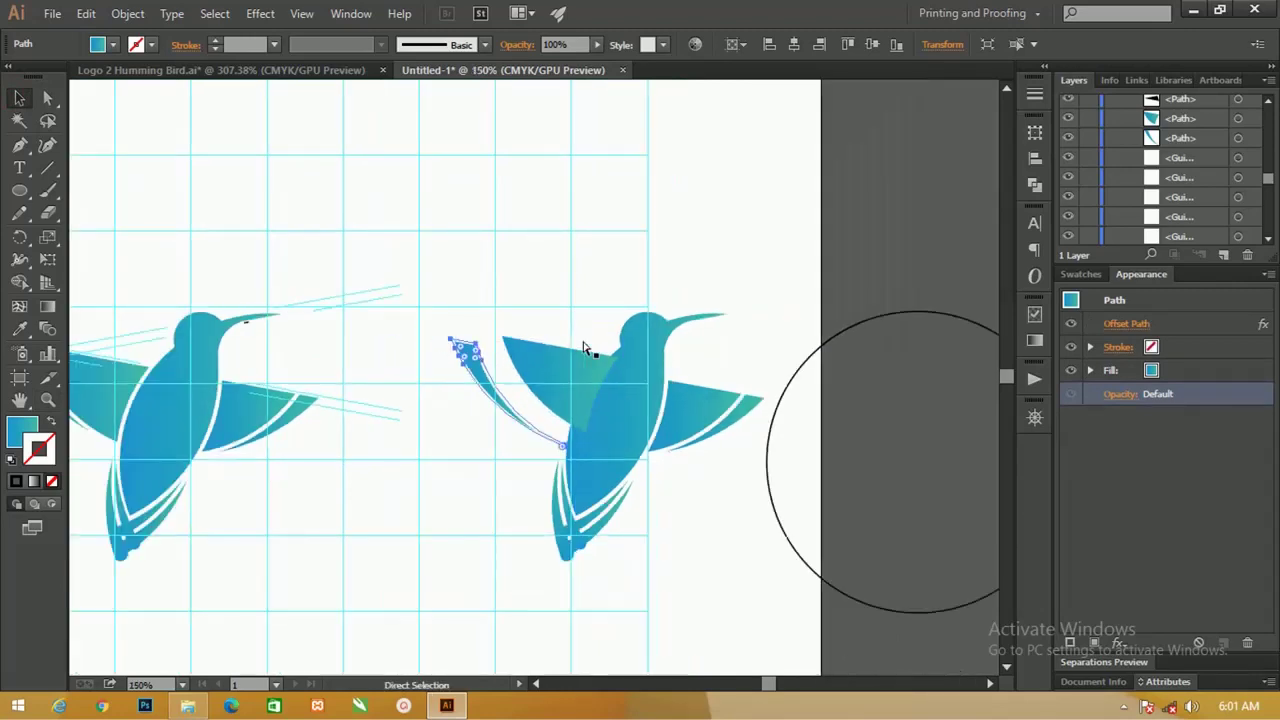
{"action": "scroll", "coordinate": [584, 347], "scroll_direction": "down", "scroll_amount": 1}
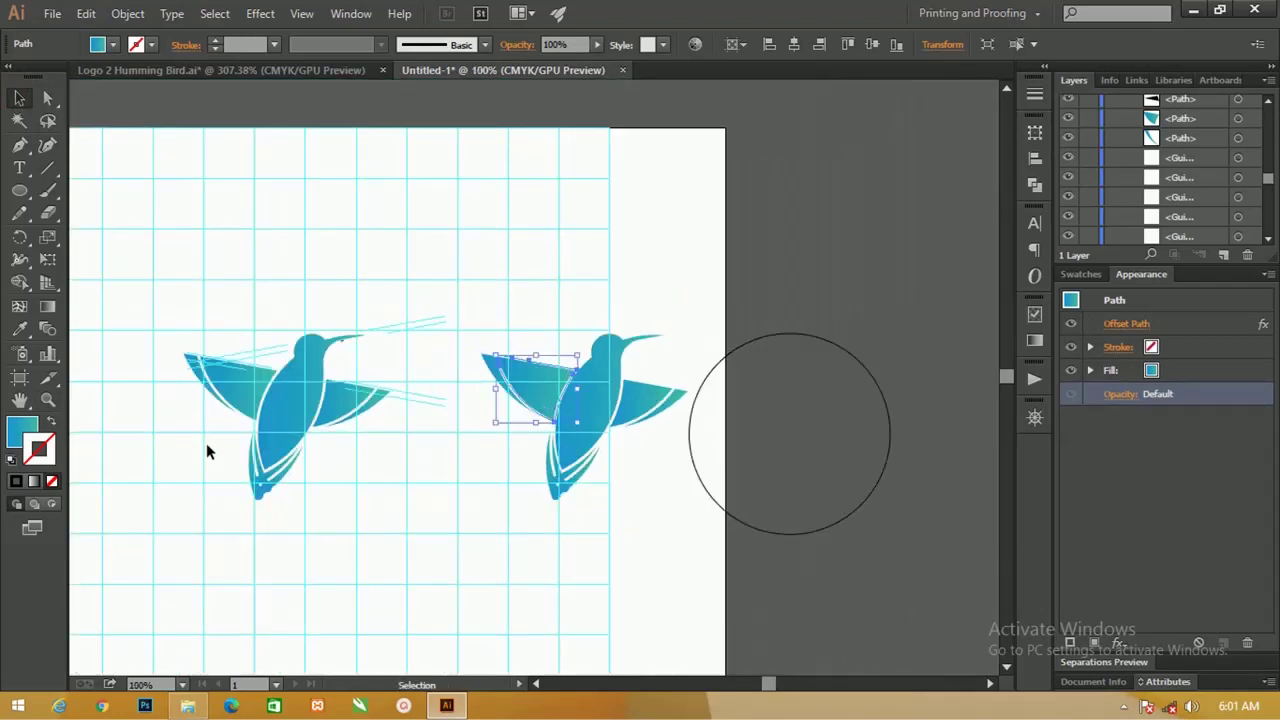
Zoom into the left bird's wing tip and delete the stray black triangle.
{"action": "key", "text": "z"}
{"action": "left_click_drag", "start_coordinate": [306, 406], "coordinate": [186, 337]}
{"action": "left_click_drag", "start_coordinate": [426, 549], "coordinate": [434, 484]}
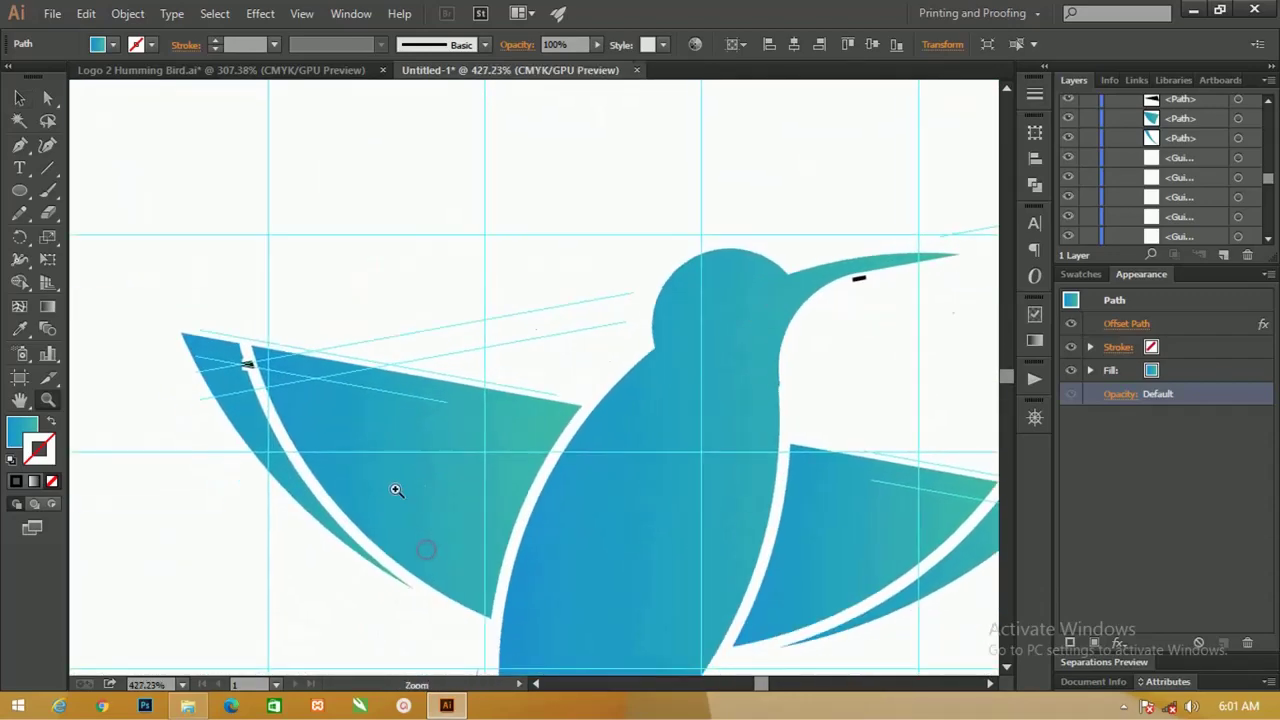
{"action": "left_click_drag", "start_coordinate": [208, 357], "coordinate": [494, 509]}
{"action": "key", "text": "v"}
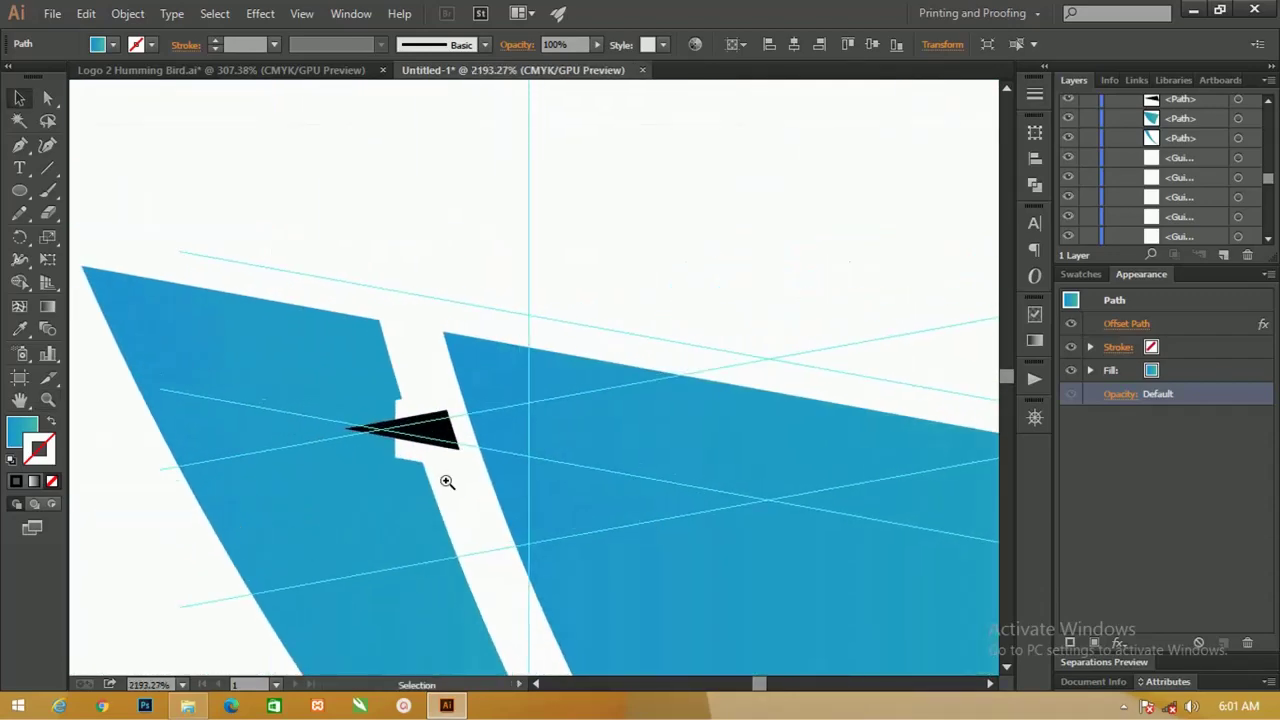
{"action": "left_click", "coordinate": [425, 428]}
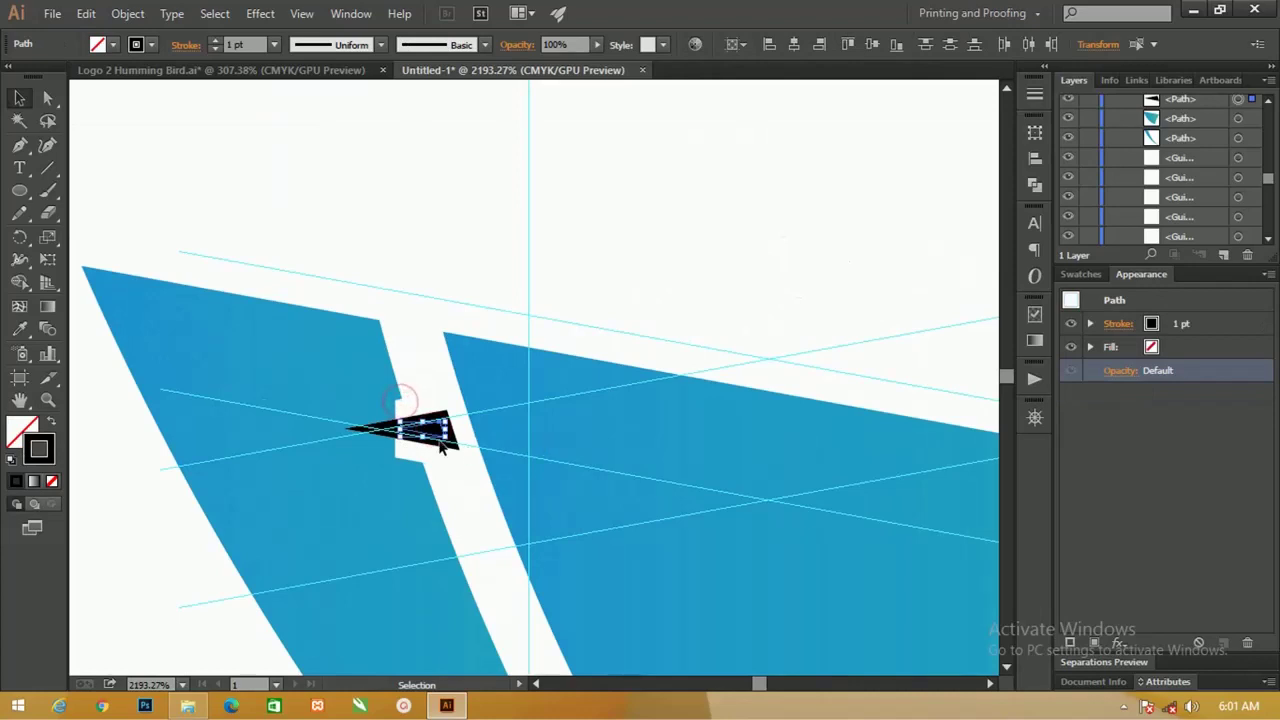
{"action": "key", "text": "Delete"}
Delete the two notch anchor points from the left wing's inner edge.
{"action": "left_click", "coordinate": [366, 401]}
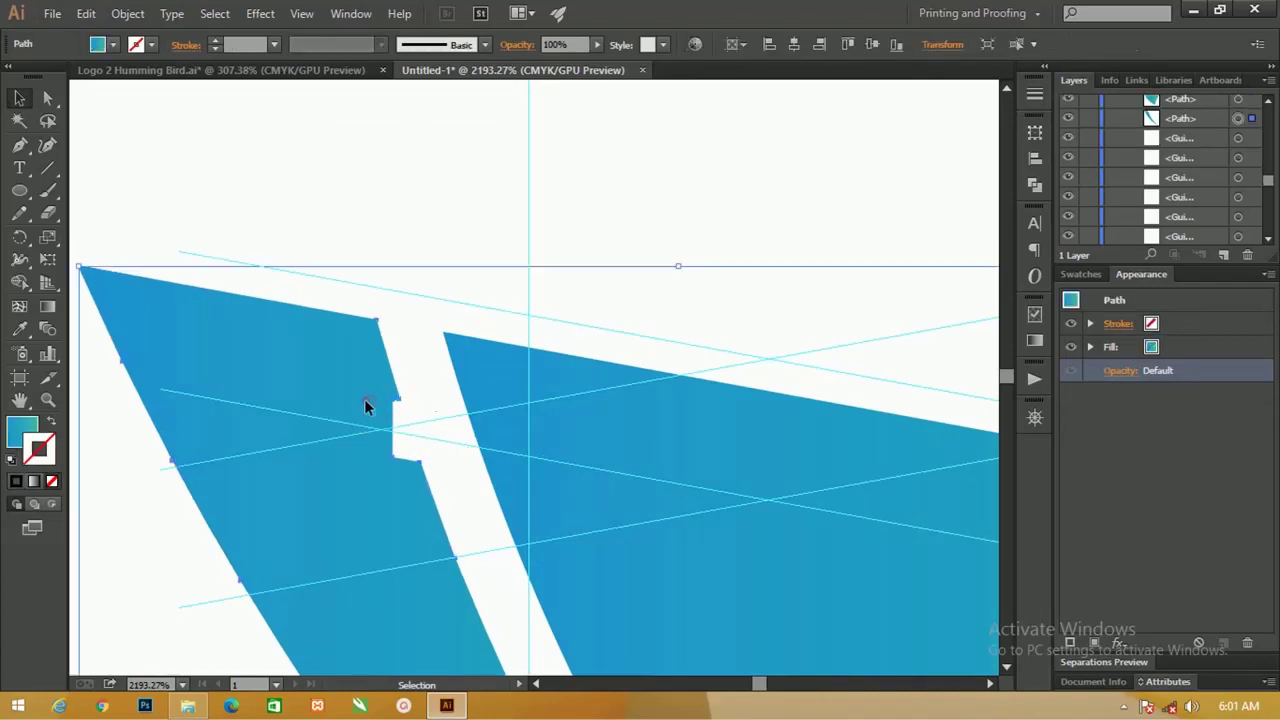
{"action": "key", "text": "minus"}
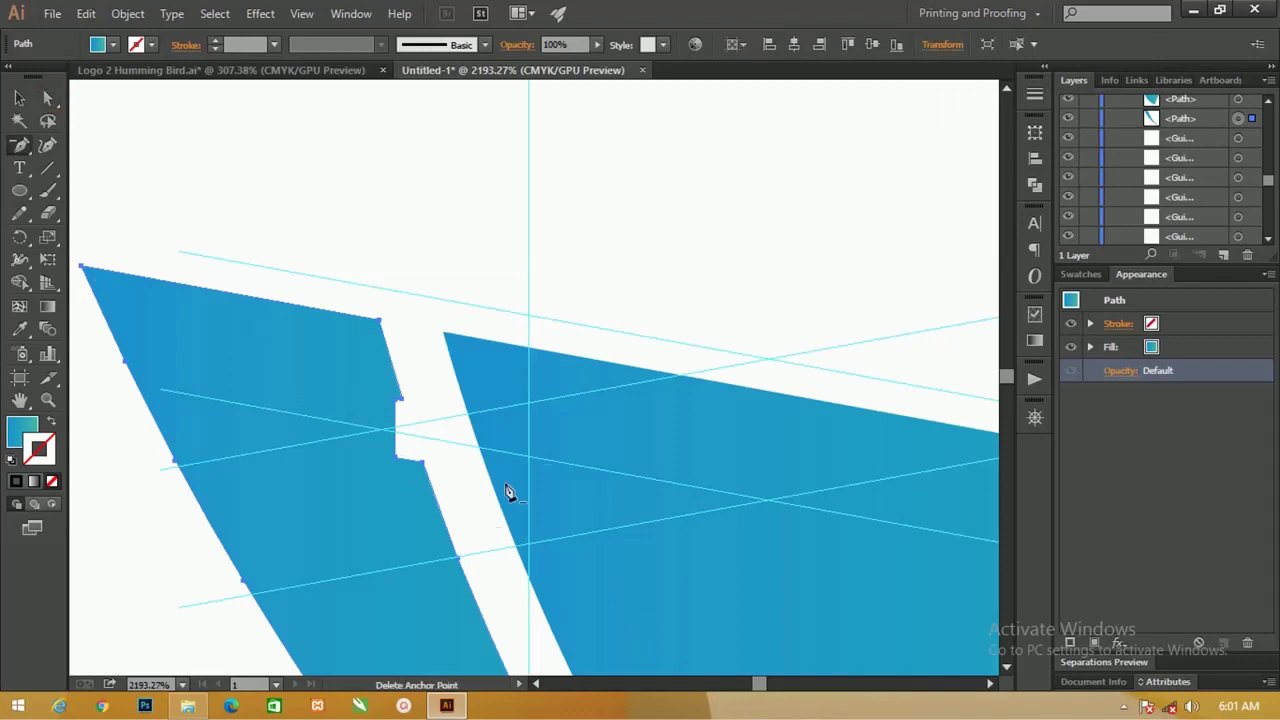
{"action": "left_click", "coordinate": [397, 458]}
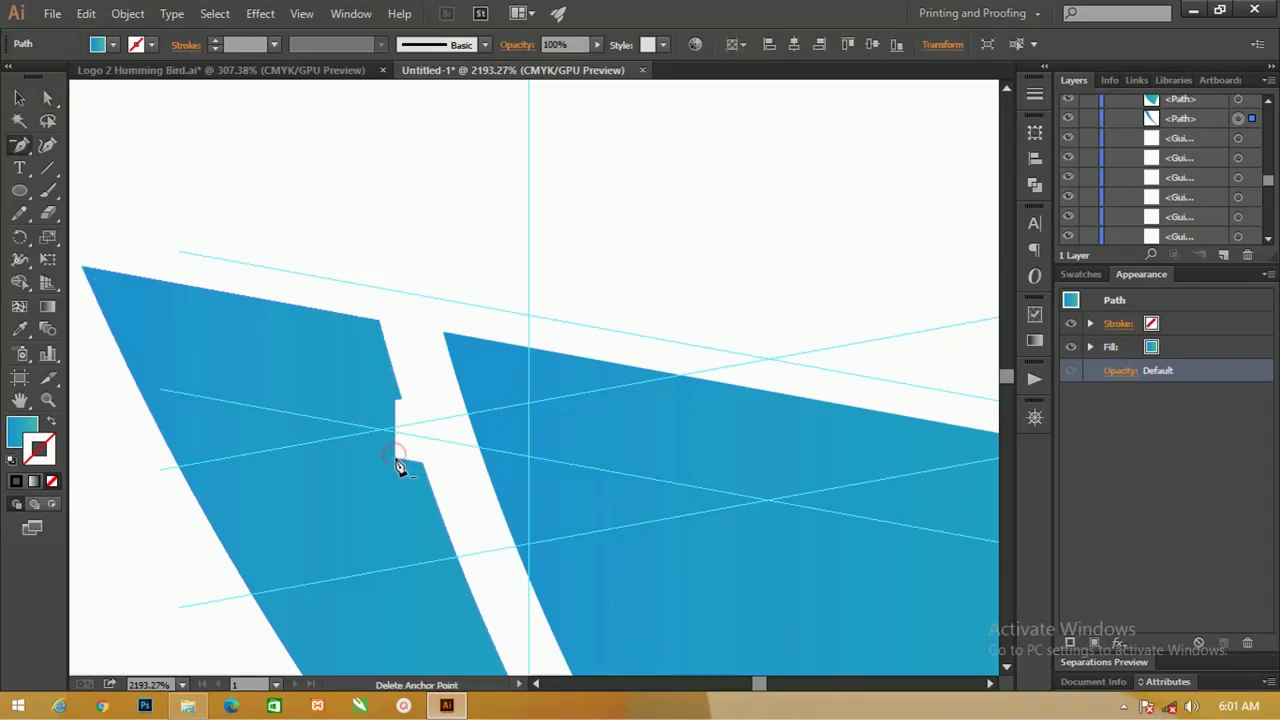
{"action": "left_click", "coordinate": [400, 406]}
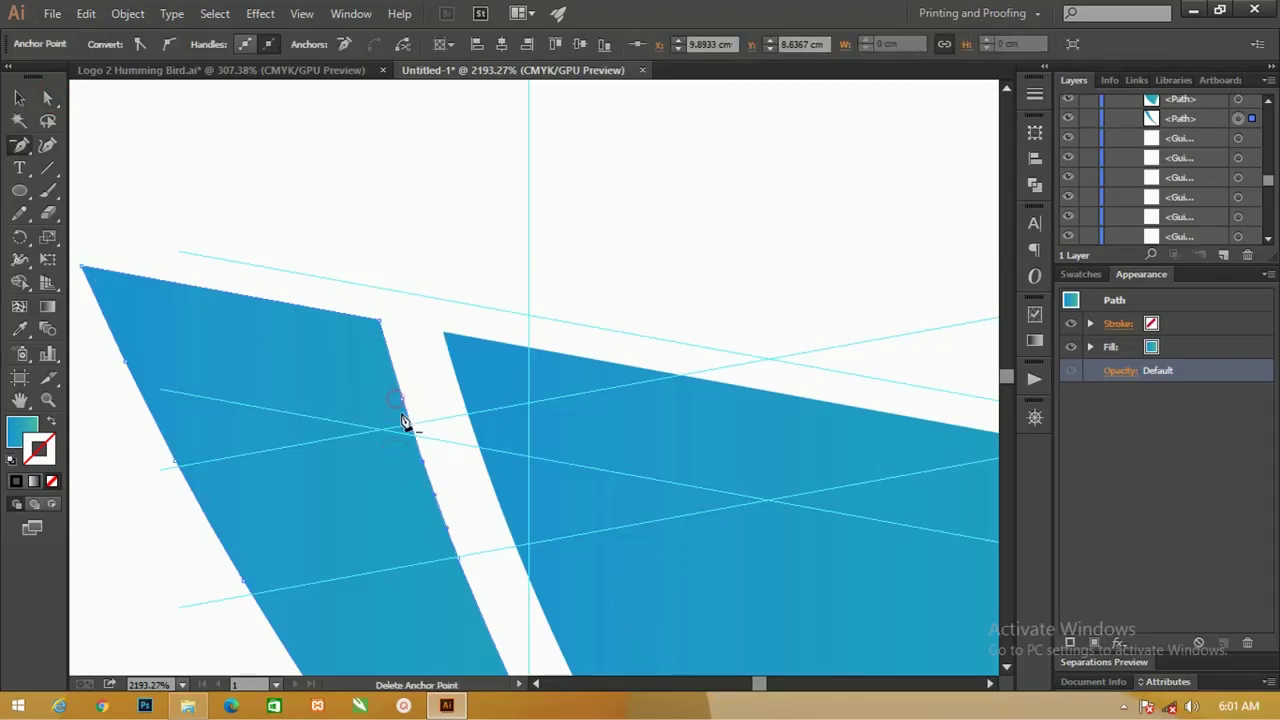
{"action": "left_click", "coordinate": [30, 103]}
{"action": "key", "text": "ctrl+minus"}
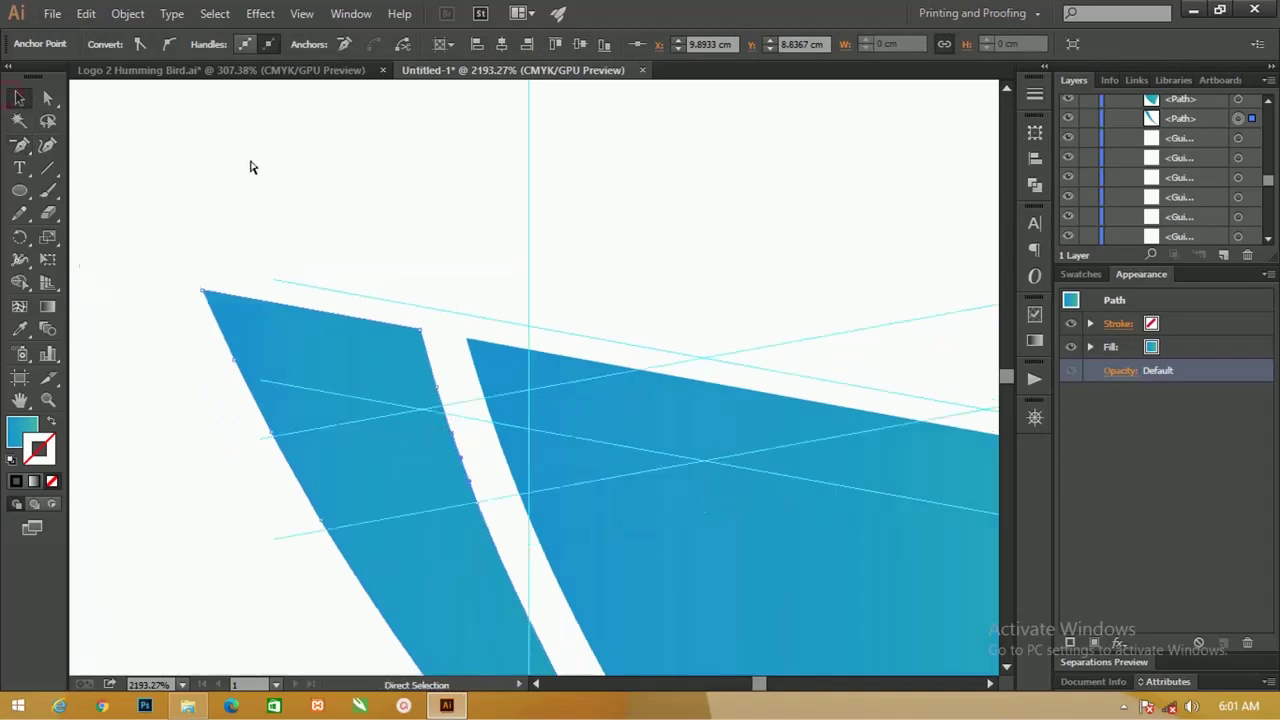
{"action": "key", "text": "ctrl+minus"}
{"action": "key", "text": "ctrl+minus"}
{"action": "key", "text": "ctrl+minus"}
{"action": "key", "text": "ctrl+minus"}
{"action": "key", "text": "ctrl+minus"}
{"action": "key", "text": "ctrl+minus"}
{"action": "key", "text": "ctrl+minus"}
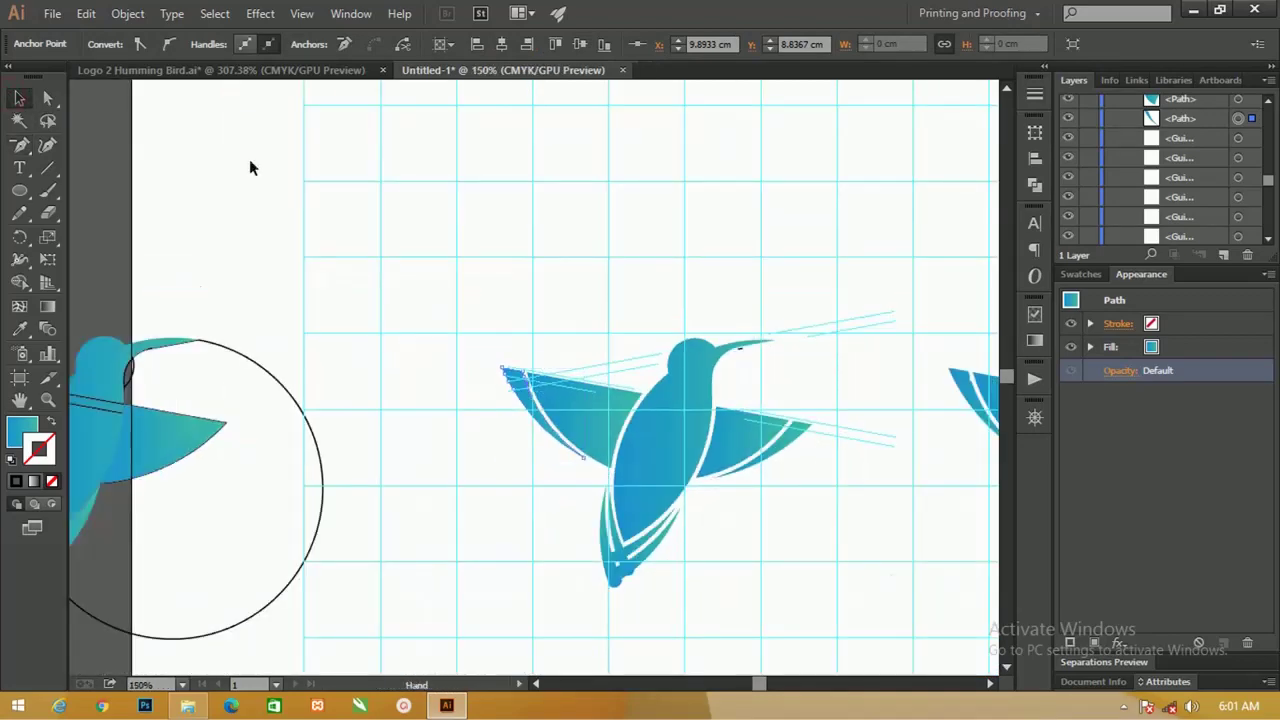
Draw a circle over the left hummingbird with no fill and a black outline.
{"action": "key", "text": "ctrl+plus"}
{"action": "left_click_drag", "start_coordinate": [506, 289], "coordinate": [386, 264]}
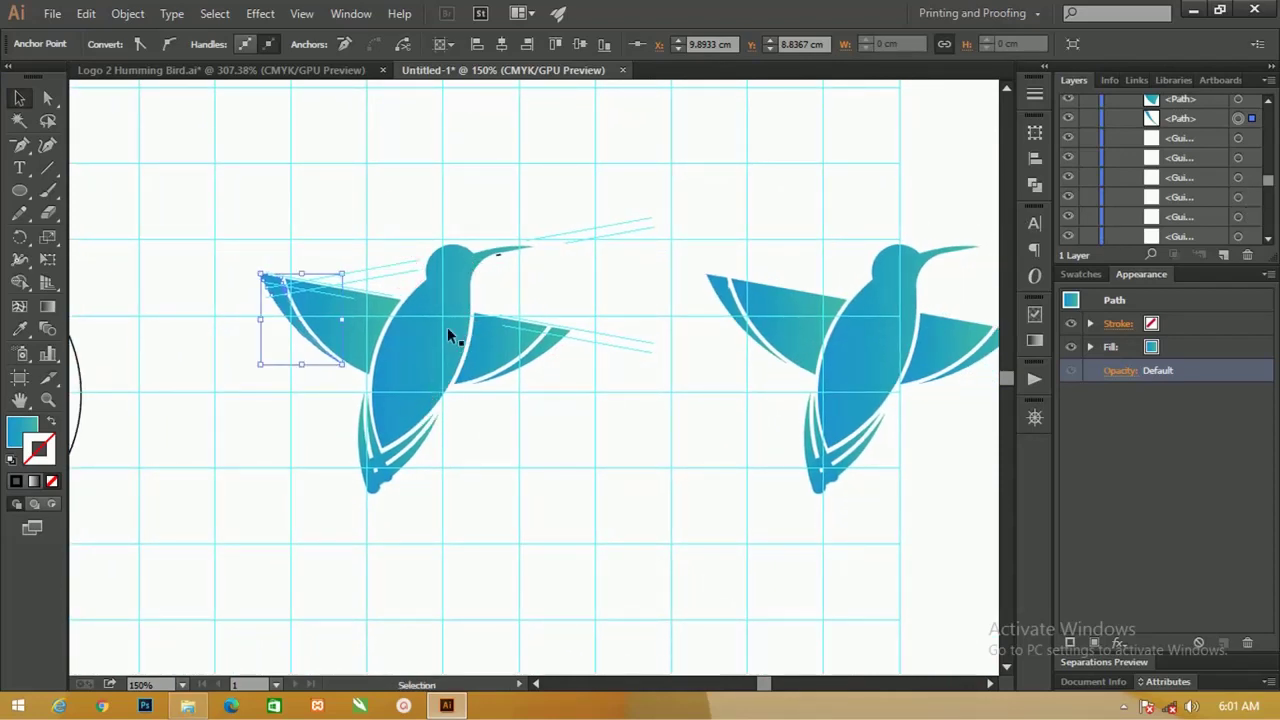
{"action": "key", "text": "l"}
{"action": "mouse_move", "coordinate": [407, 254]}
{"action": "left_mouse_down"}
{"action": "mouse_move", "coordinate": [584, 437]}
{"action": "mouse_move", "coordinate": [555, 425]}
{"action": "left_mouse_up"}
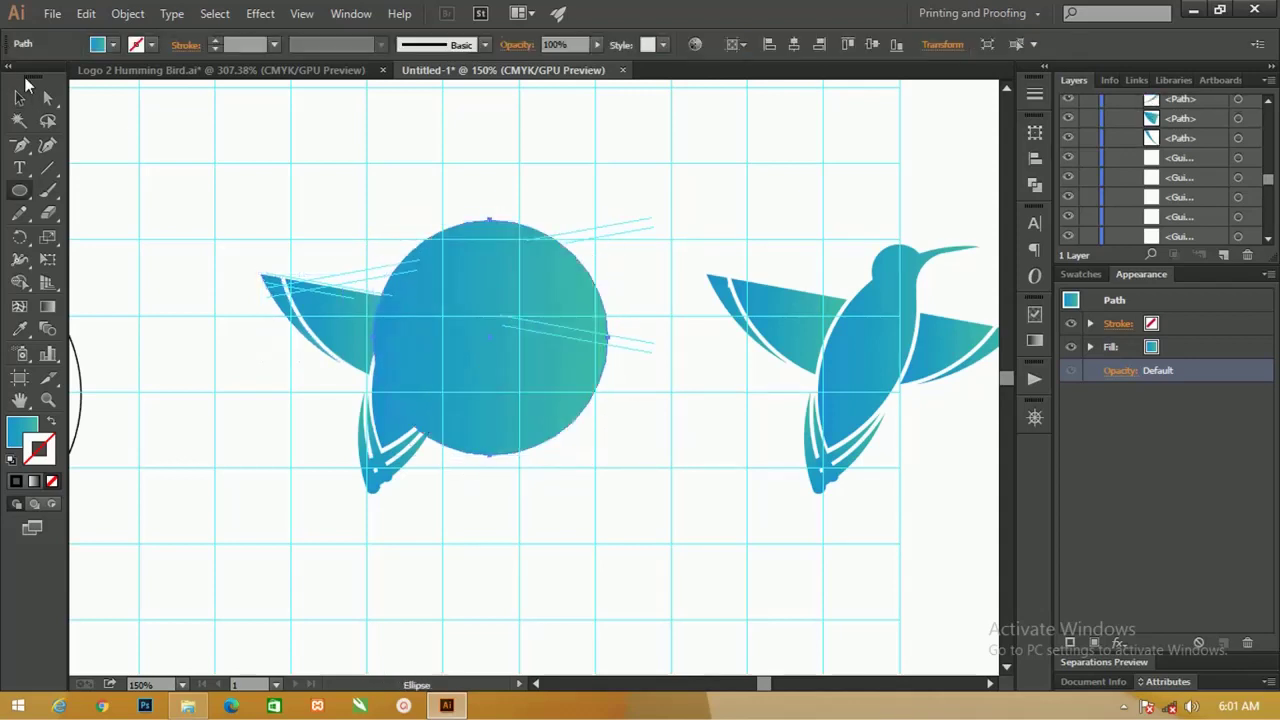
{"action": "left_click", "coordinate": [20, 96]}
{"action": "key", "text": "d"}
{"action": "left_click", "coordinate": [25, 424]}
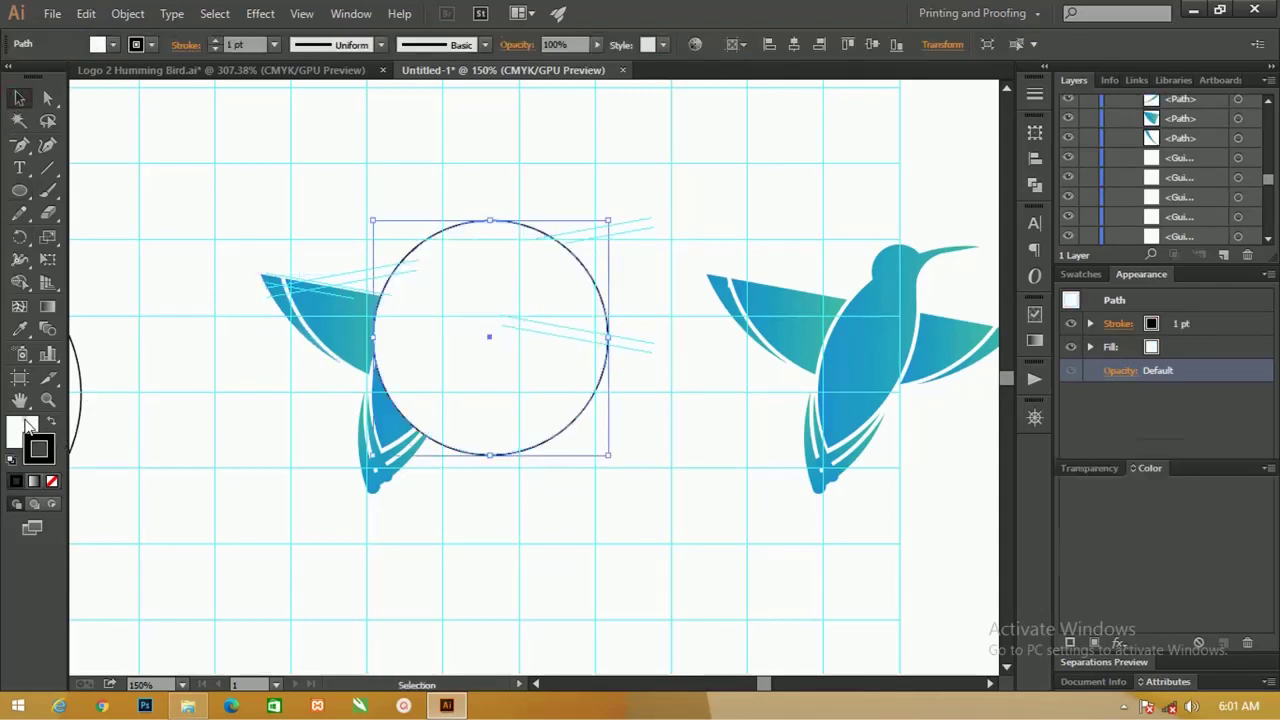
{"action": "left_click", "coordinate": [52, 481]}
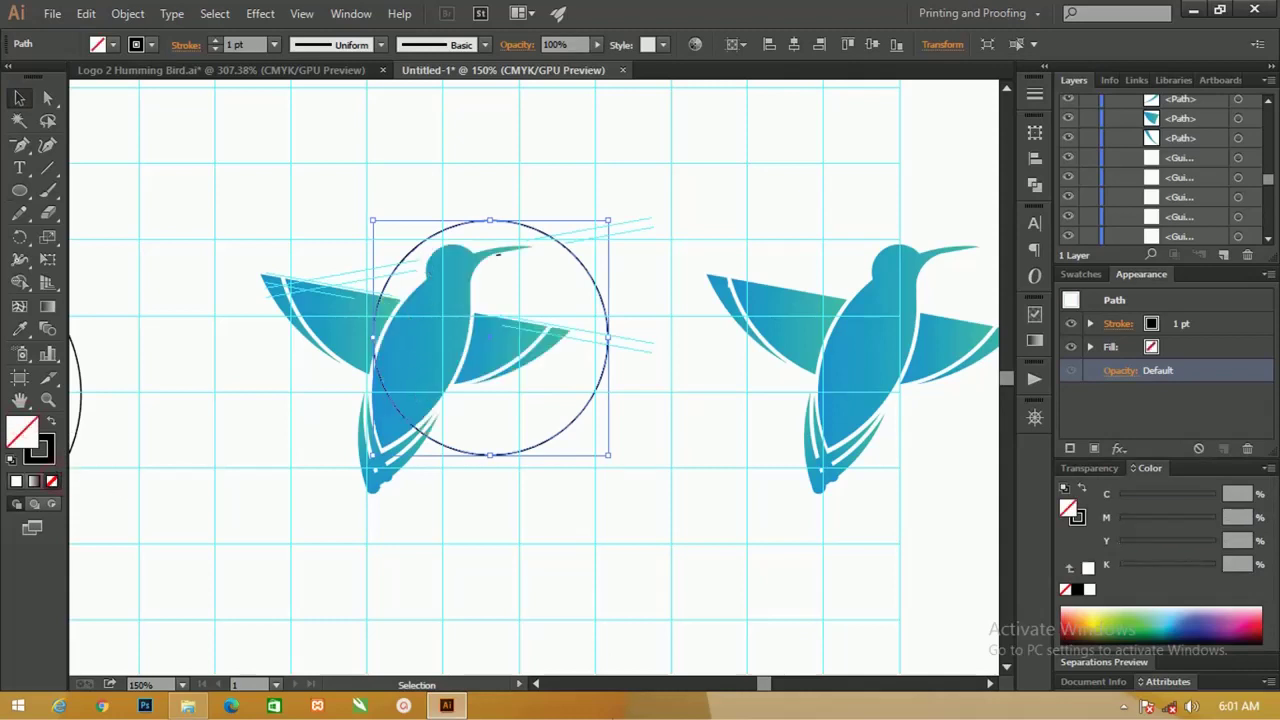
Move the circle down over the bird's body so its edge meets the beak.
{"action": "left_click_drag", "start_coordinate": [527, 231], "coordinate": [557, 263]}
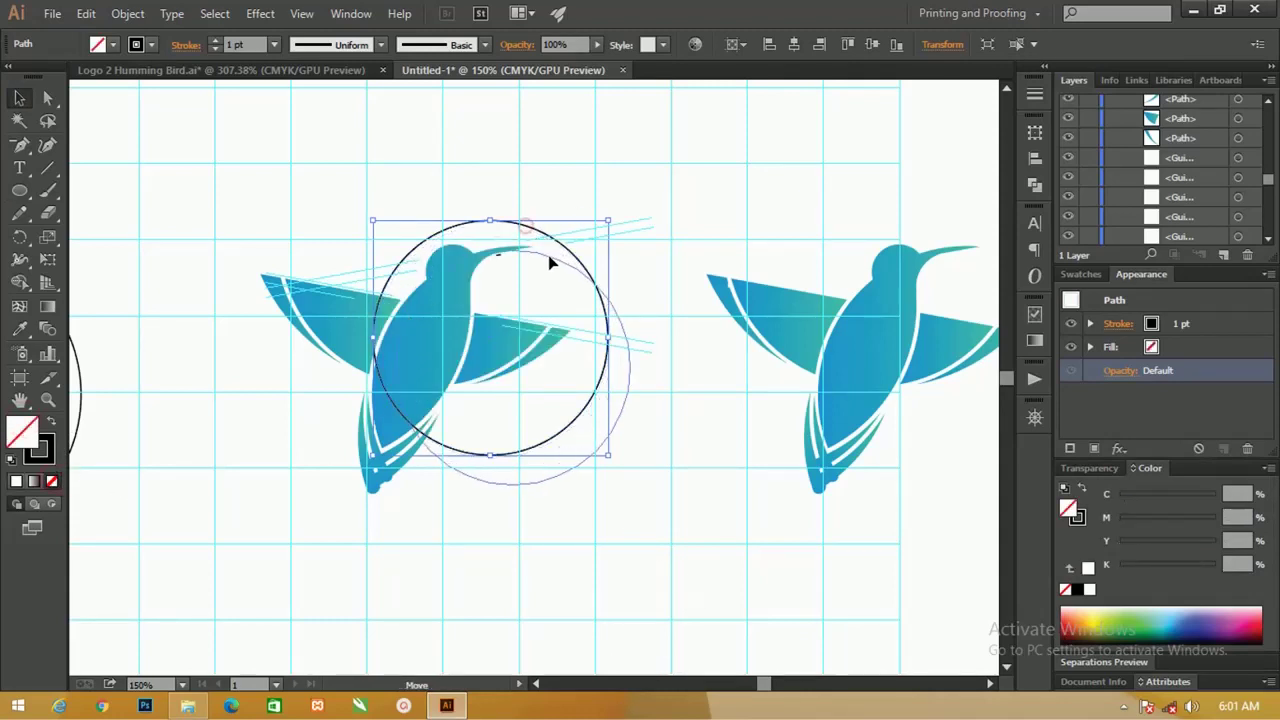
{"action": "left_click_drag", "start_coordinate": [557, 262], "coordinate": [587, 292]}
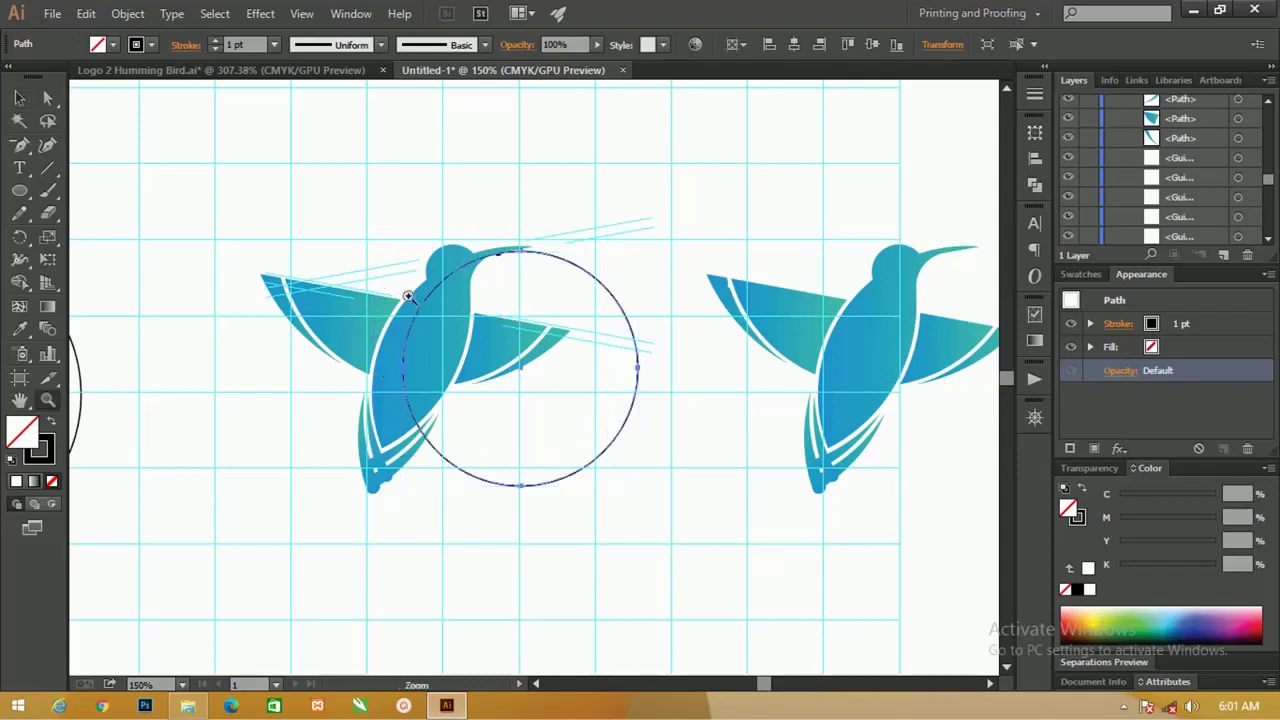
{"action": "left_click_drag", "start_coordinate": [638, 453], "coordinate": [575, 417]}
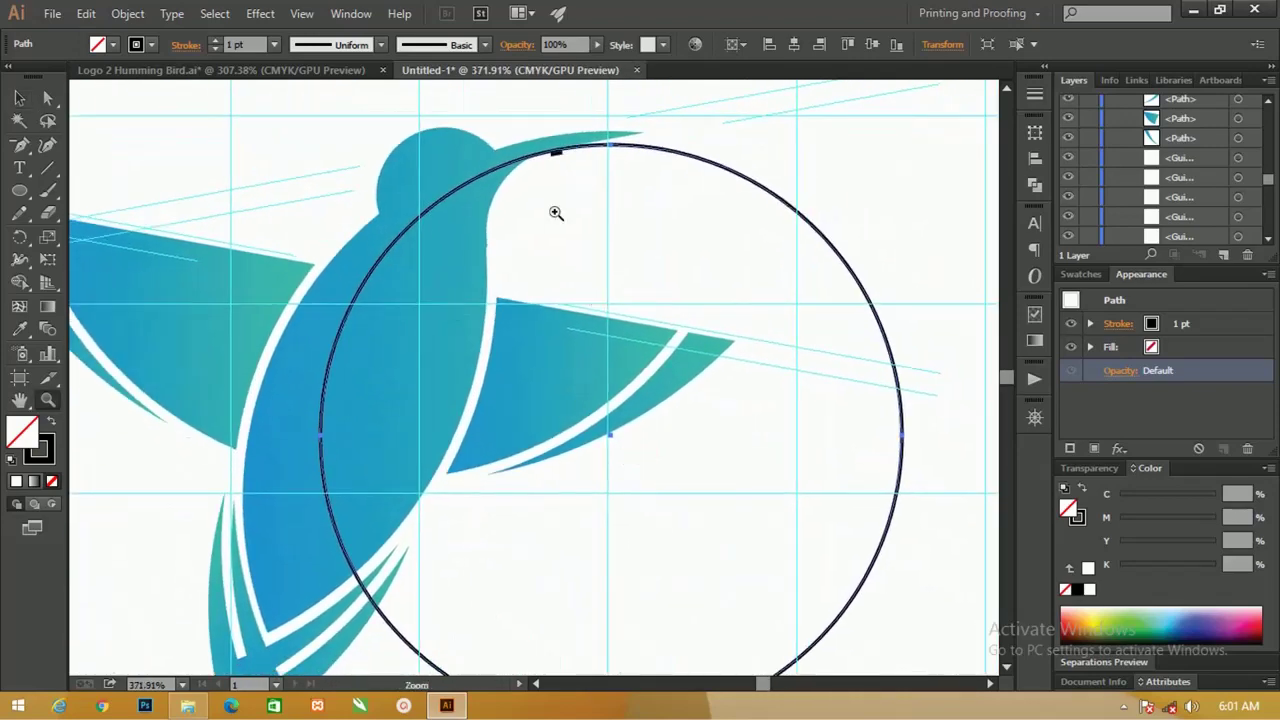
{"action": "left_click_drag", "start_coordinate": [372, 460], "coordinate": [355, 458]}
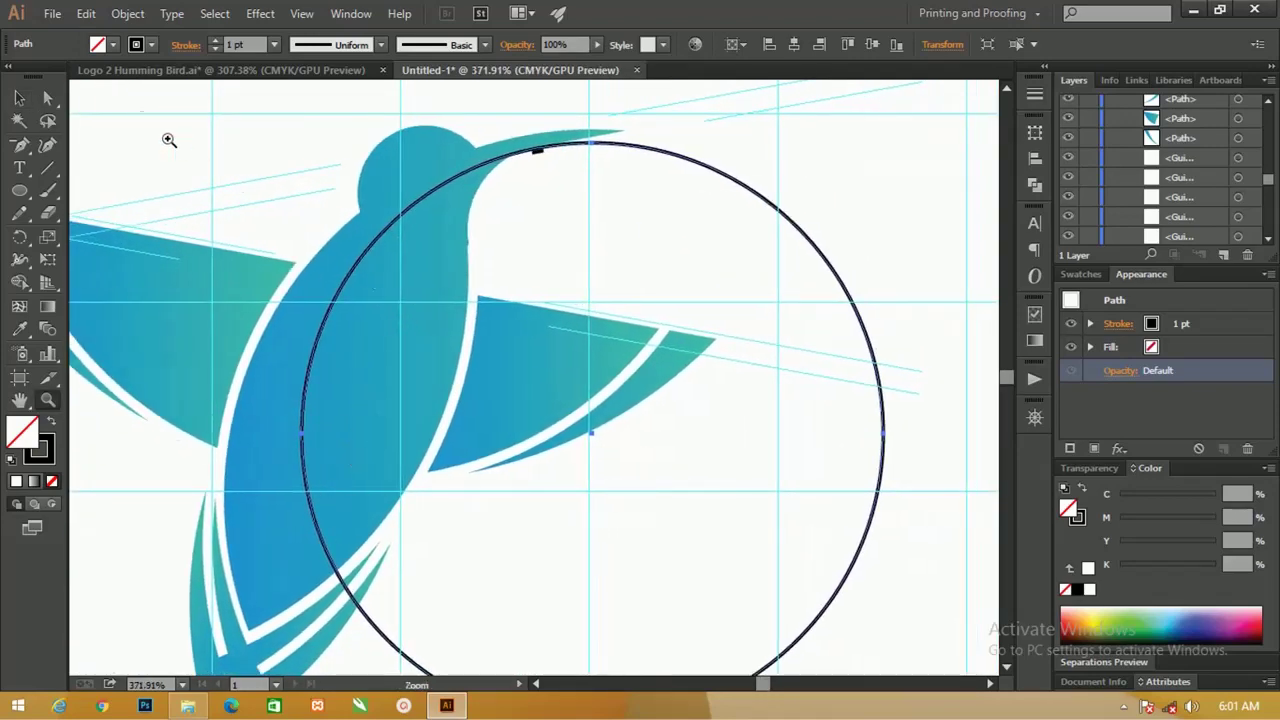
{"action": "left_click", "coordinate": [19, 97]}
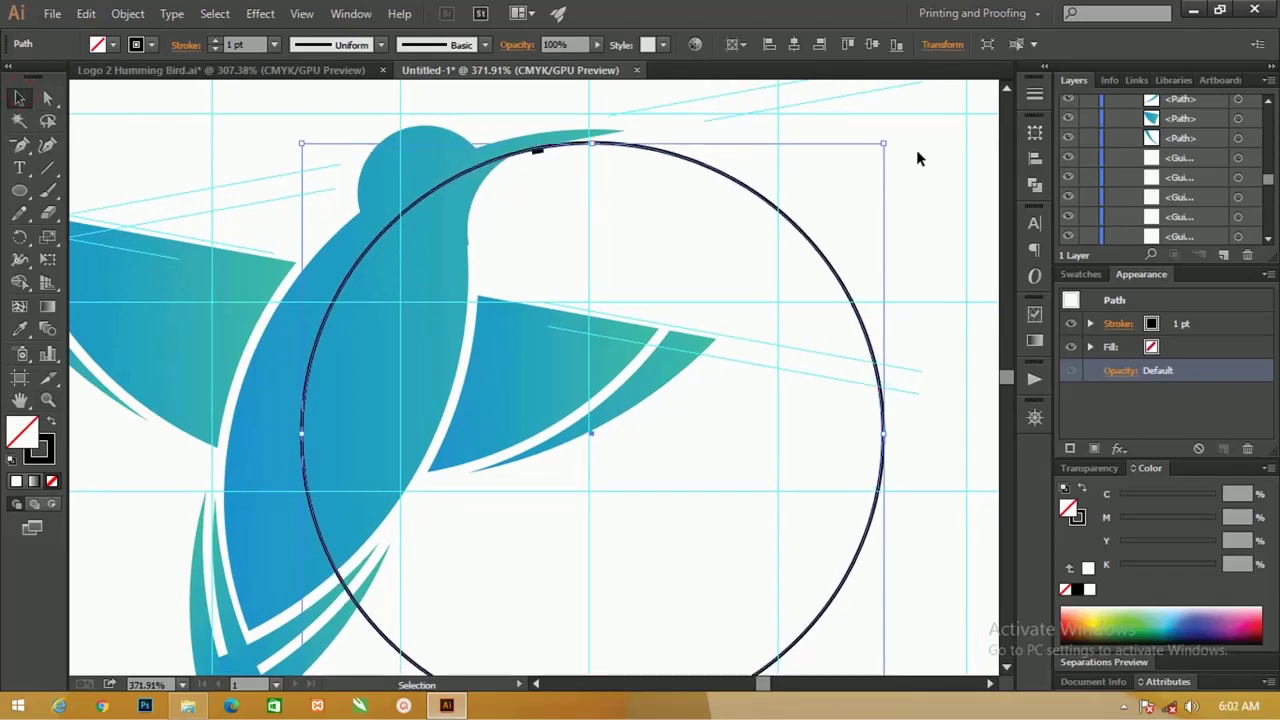
{"action": "key", "text": "r"}
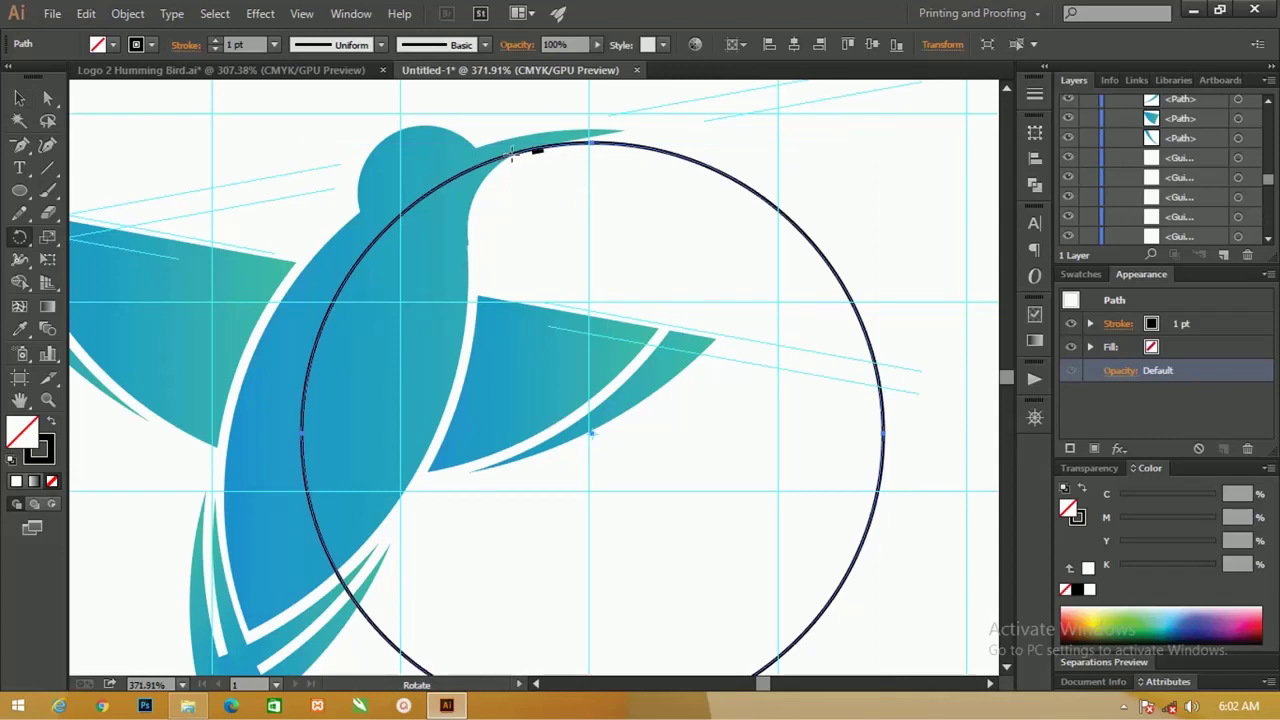
Rotate the circle slightly around a centre point on the right wing.
{"action": "key", "text": "backslash"}
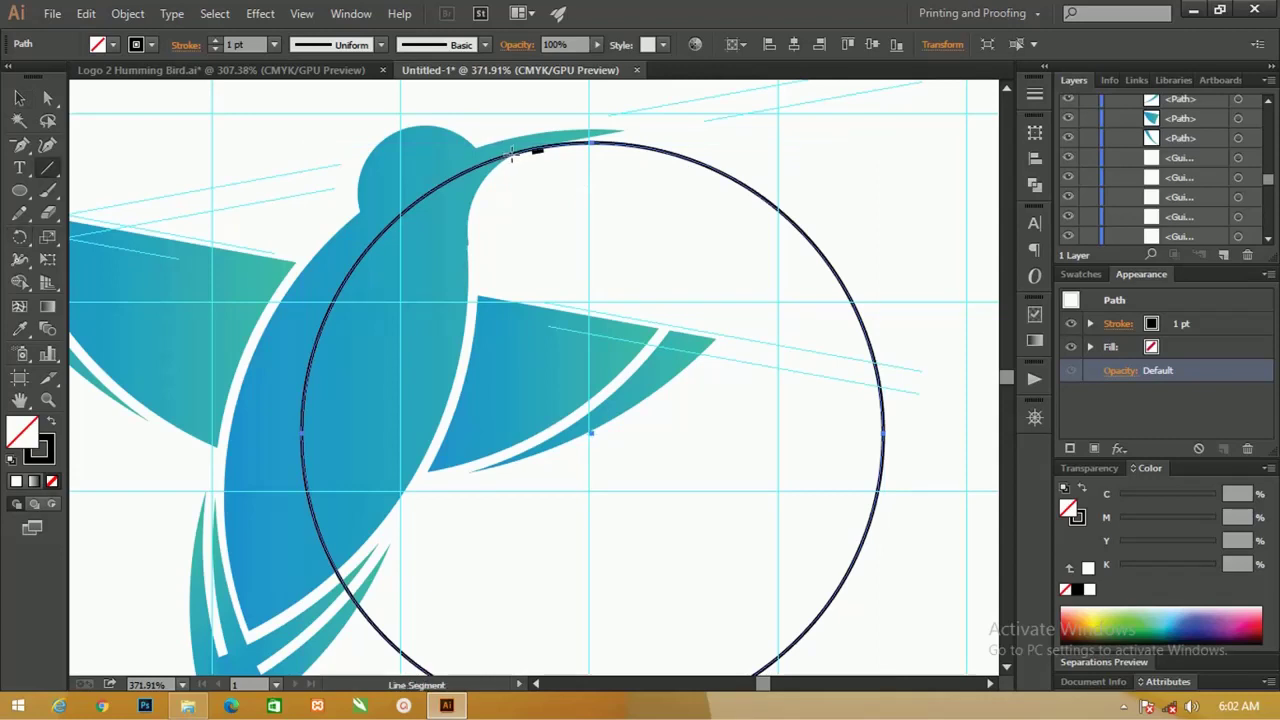
{"action": "key", "text": "r"}
{"action": "left_click", "coordinate": [512, 152], "text": "alt"}
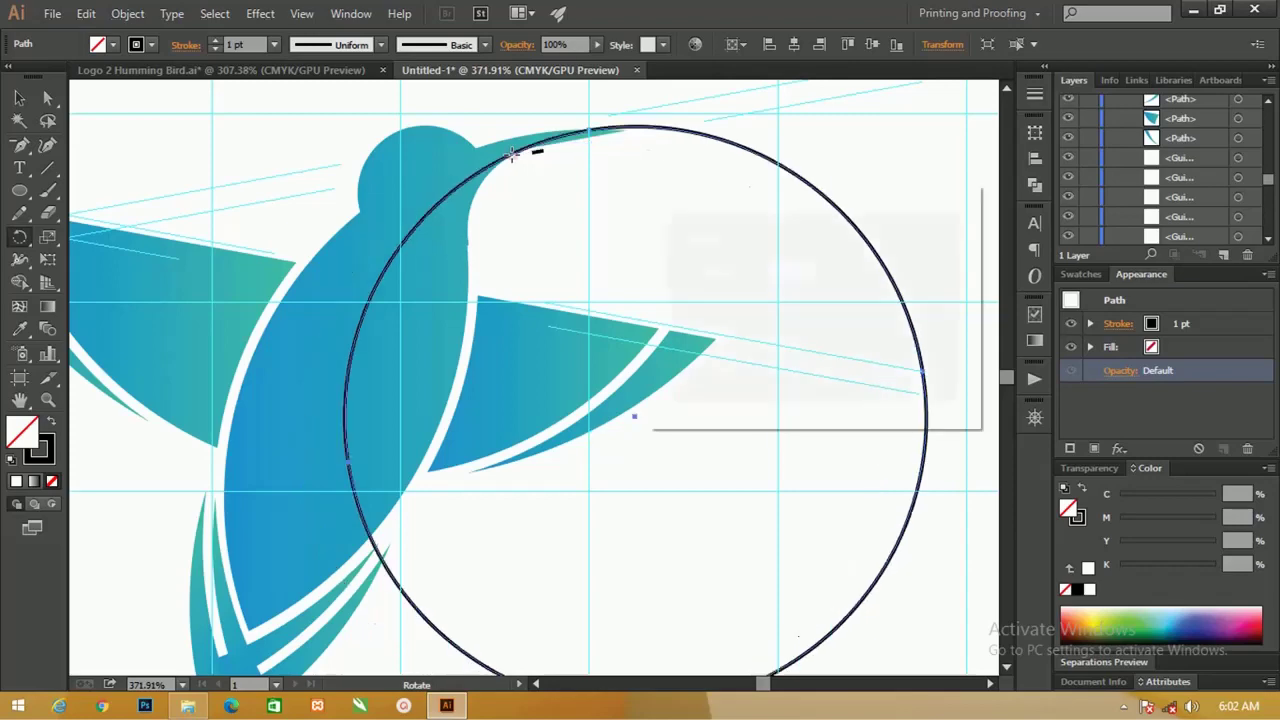
{"action": "left_click", "coordinate": [907, 381]}
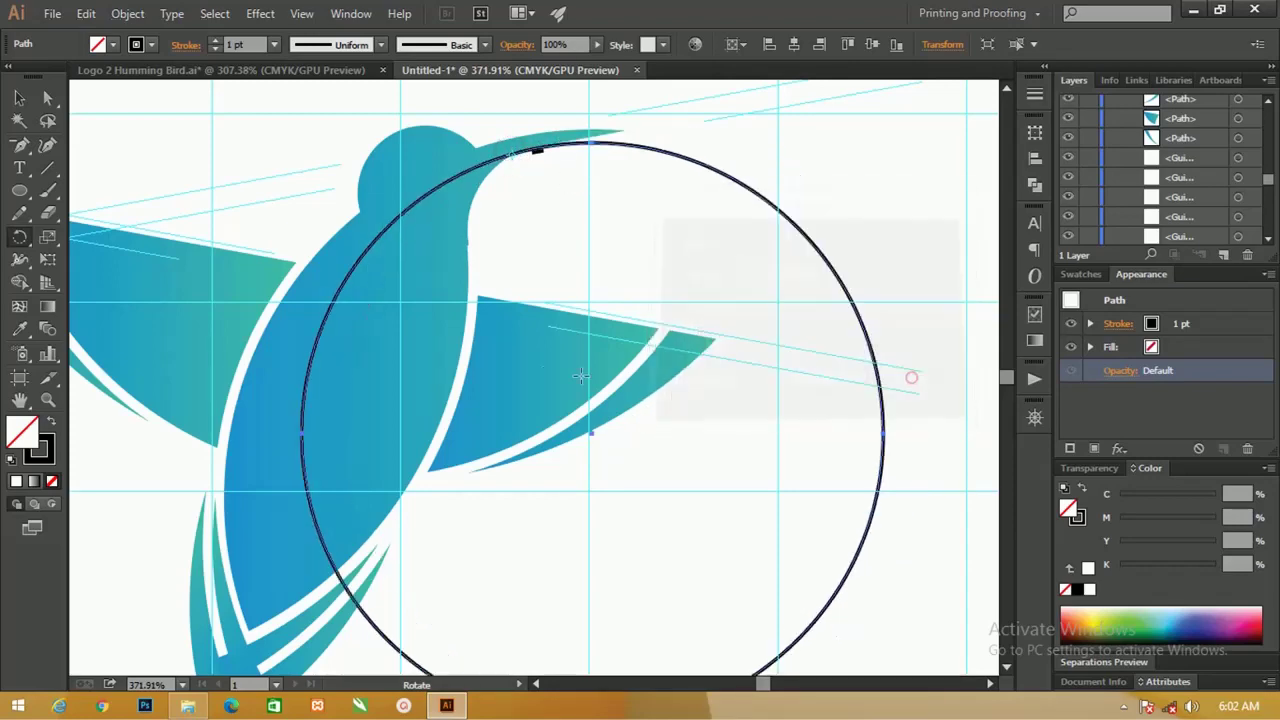
{"action": "left_click", "coordinate": [378, 347]}
{"action": "left_click_drag", "start_coordinate": [379, 352], "coordinate": [383, 374]}
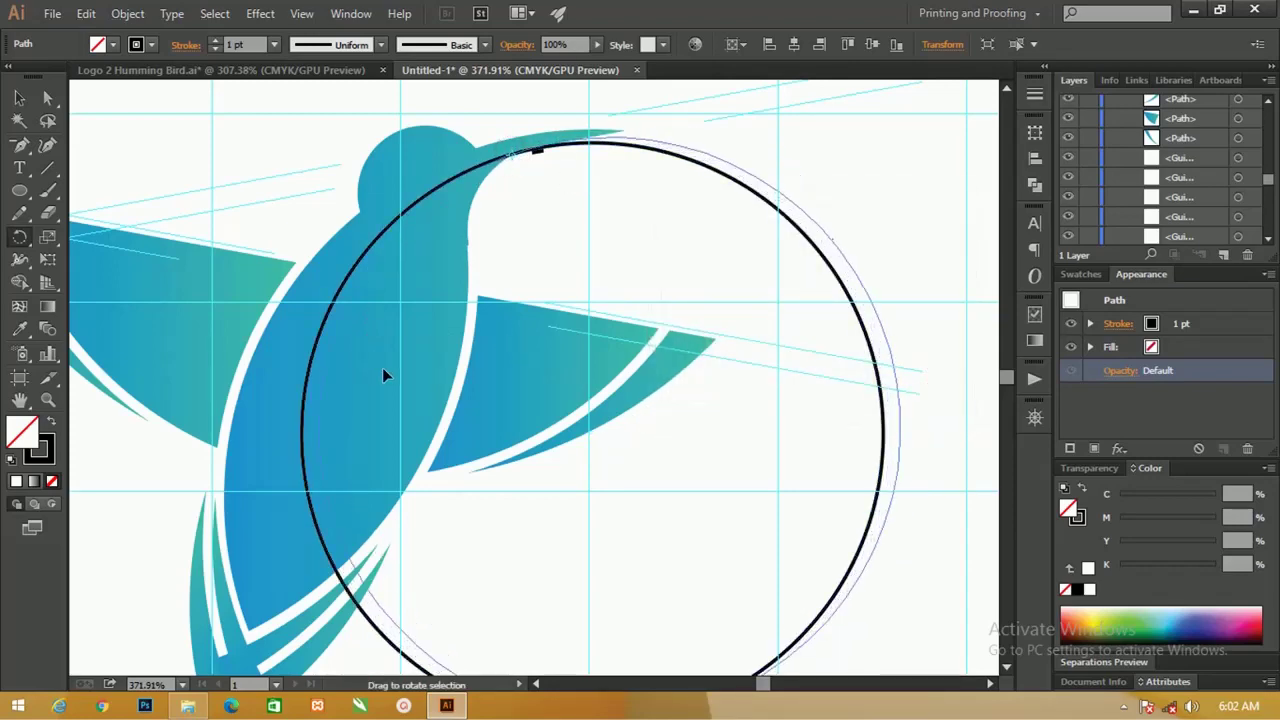
{"action": "scroll", "coordinate": [376, 378], "scroll_direction": "down", "scroll_amount": 3}
Enlarge the circle from its bounding-box corners so its edge curves through the body.
{"action": "left_click", "coordinate": [22, 101]}
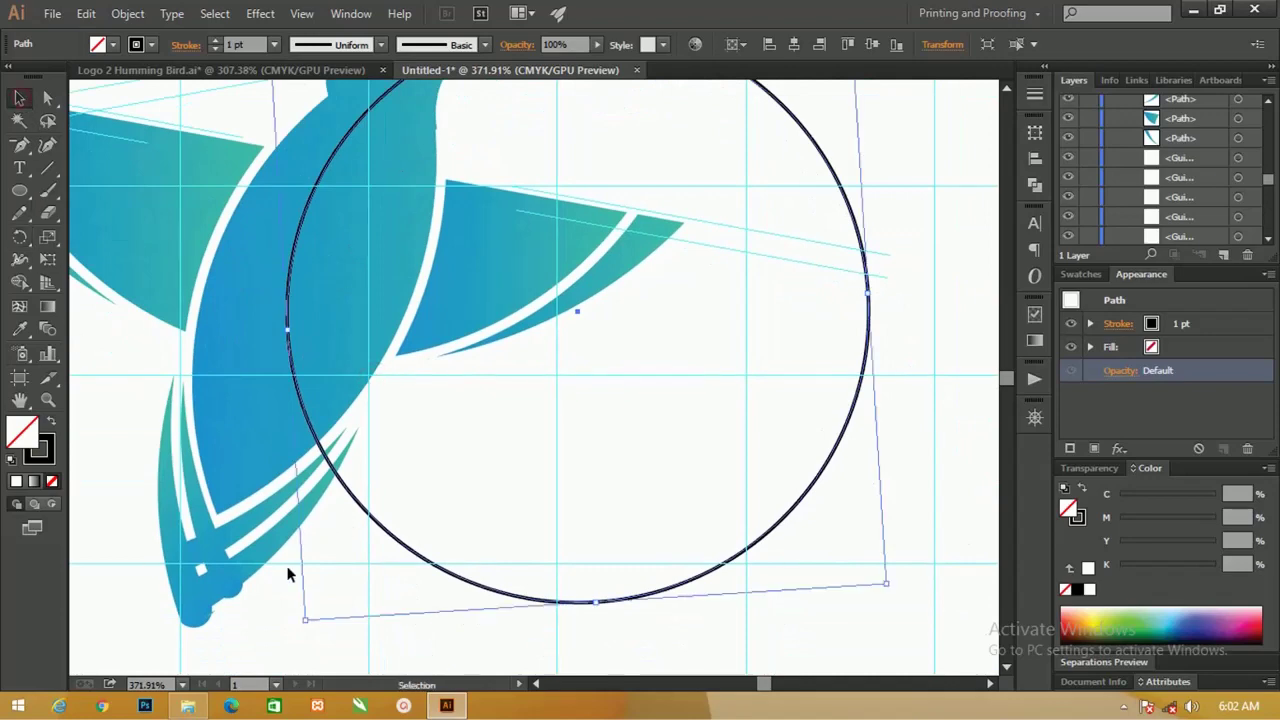
{"action": "left_click_drag", "start_coordinate": [307, 621], "coordinate": [263, 648]}
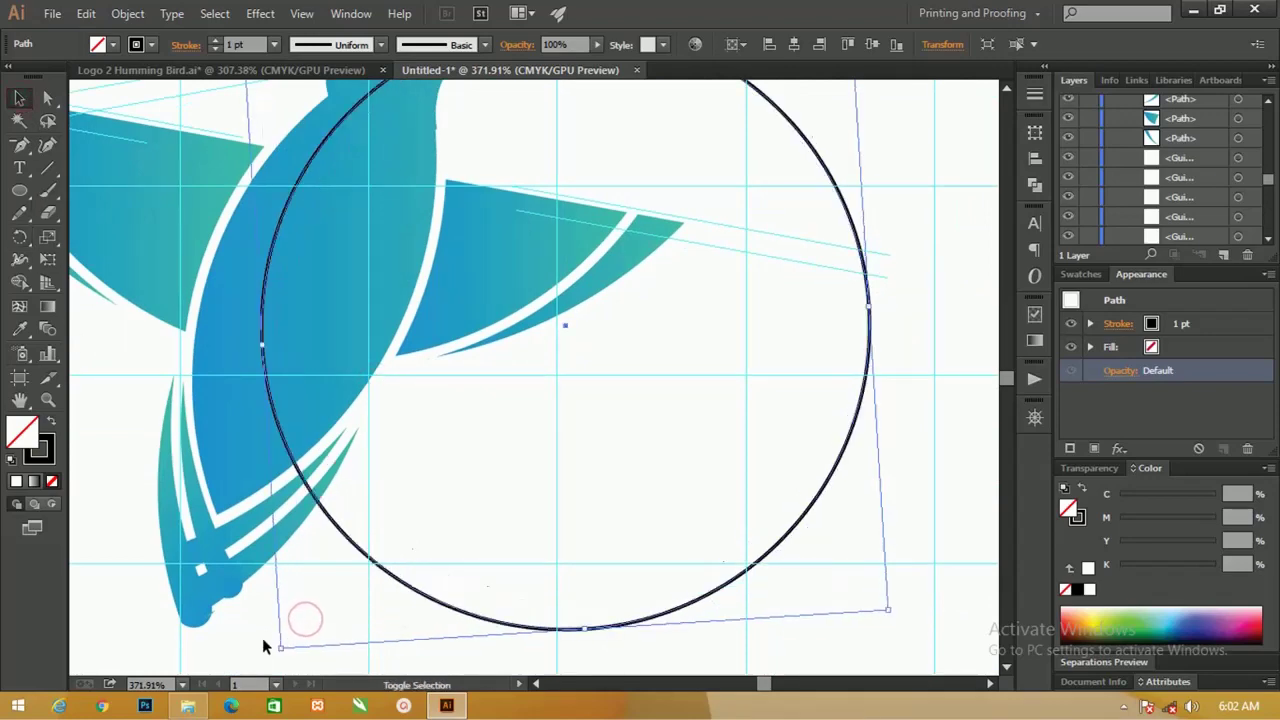
{"action": "left_click_drag", "start_coordinate": [460, 330], "coordinate": [493, 445]}
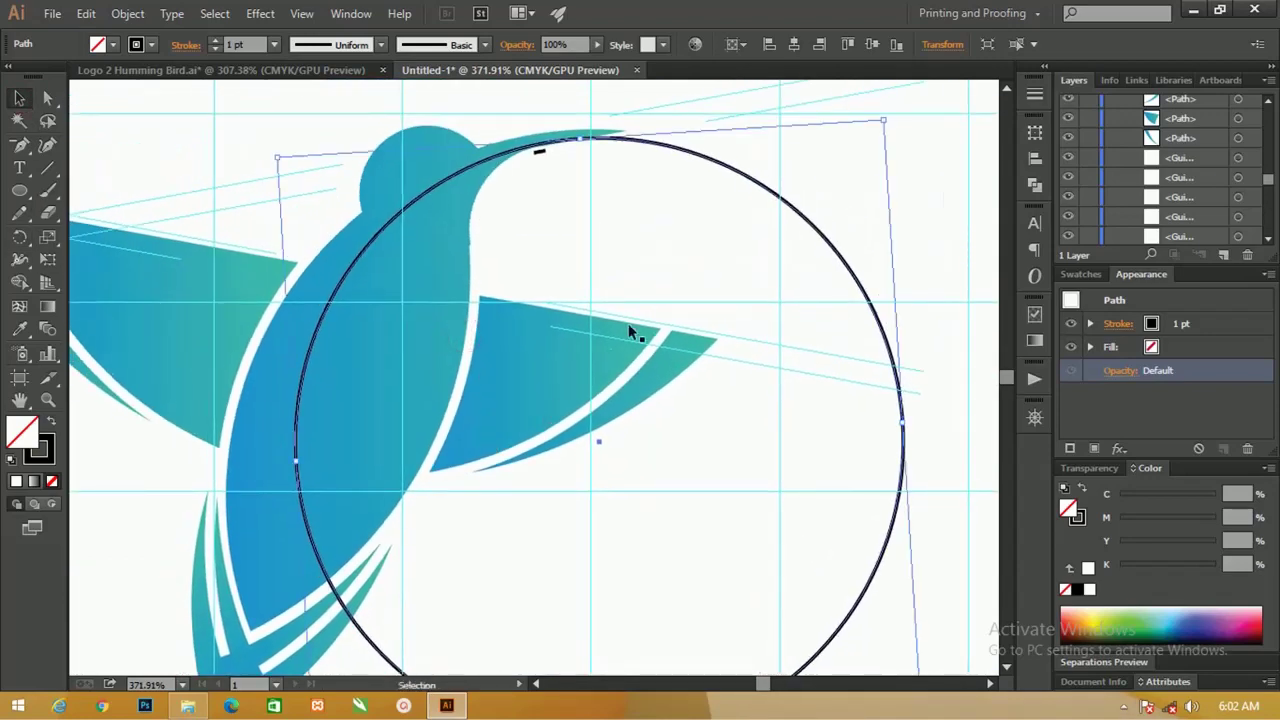
{"action": "left_click_drag", "start_coordinate": [628, 325], "coordinate": [617, 293]}
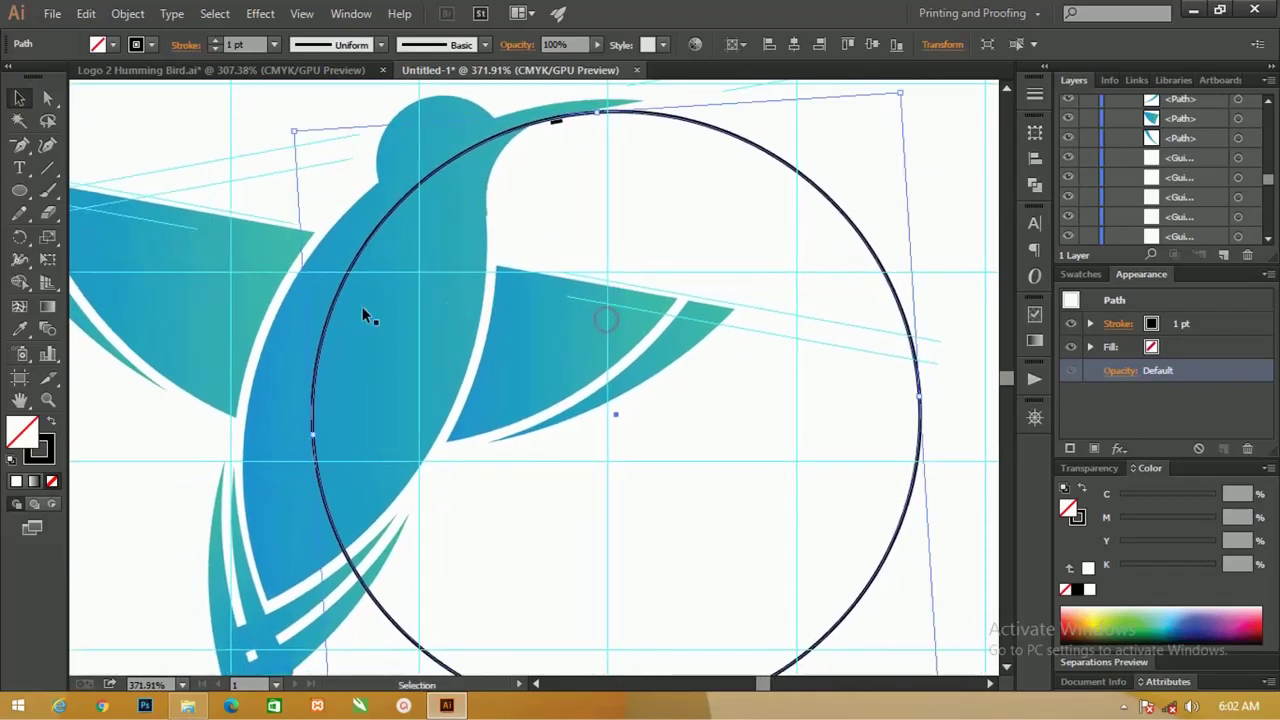
{"action": "left_click", "coordinate": [280, 319], "text": "shift"}
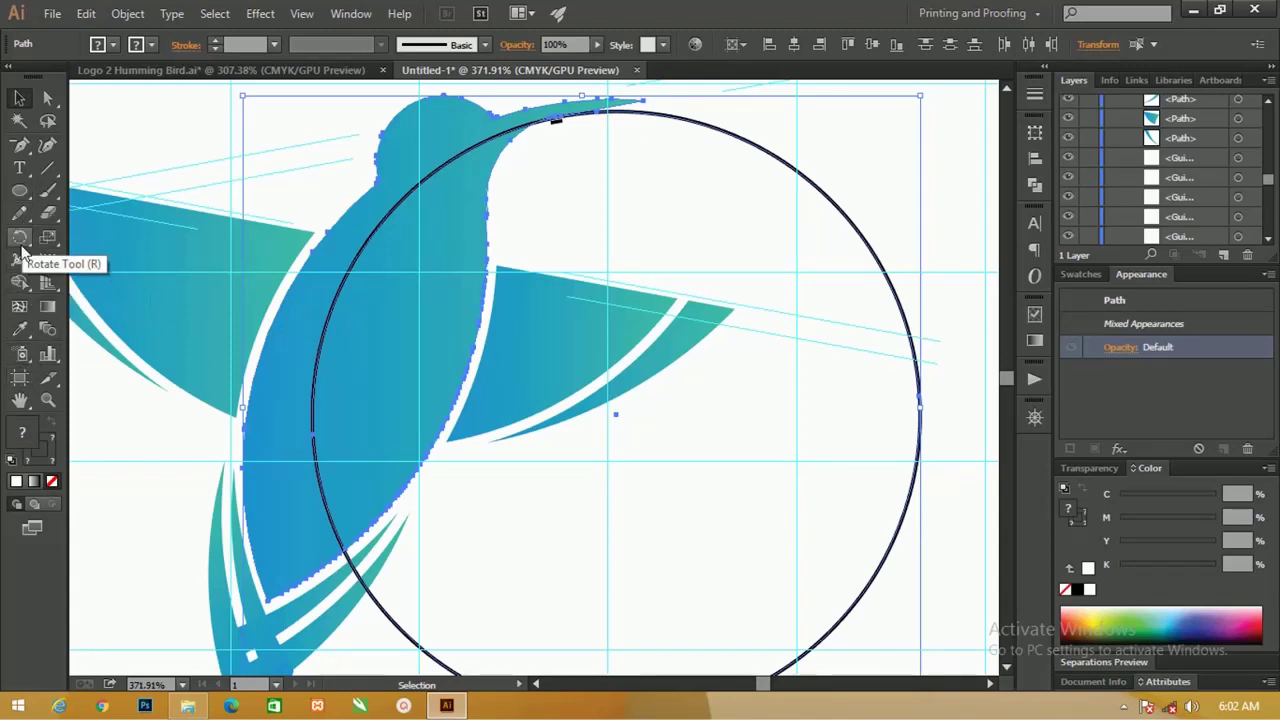
Intersect the body with the circle, then eyedropper the head's gradient onto the result.
{"action": "left_click", "coordinate": [112, 116]}
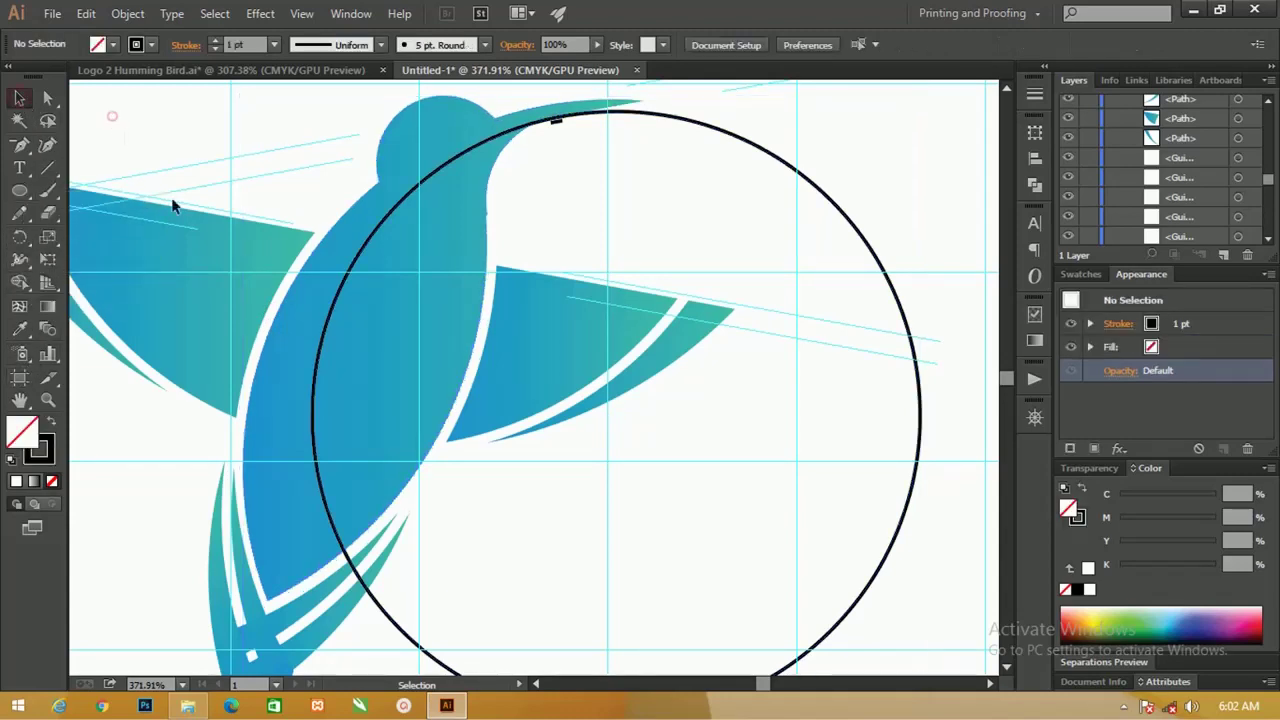
{"action": "left_click", "coordinate": [297, 300]}
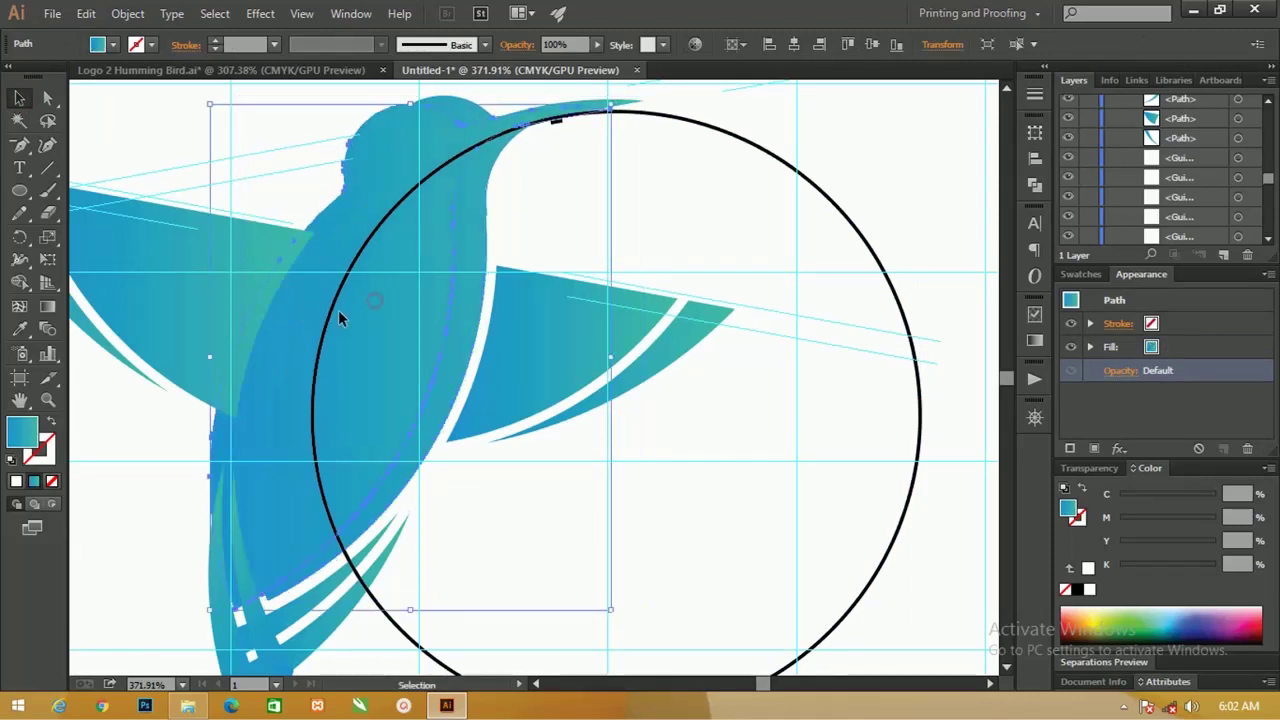
{"action": "key", "text": "ctrl"}
{"action": "left_click", "coordinate": [773, 158], "text": "shift"}
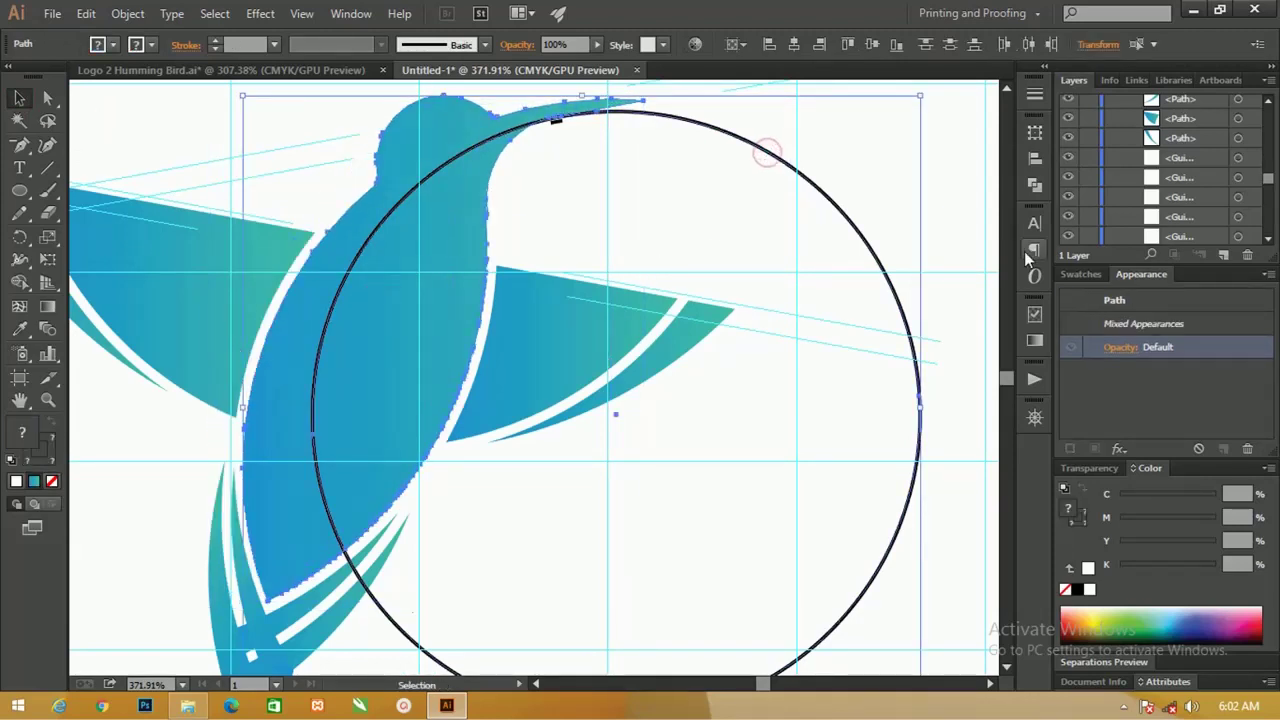
{"action": "left_click", "coordinate": [1033, 186]}
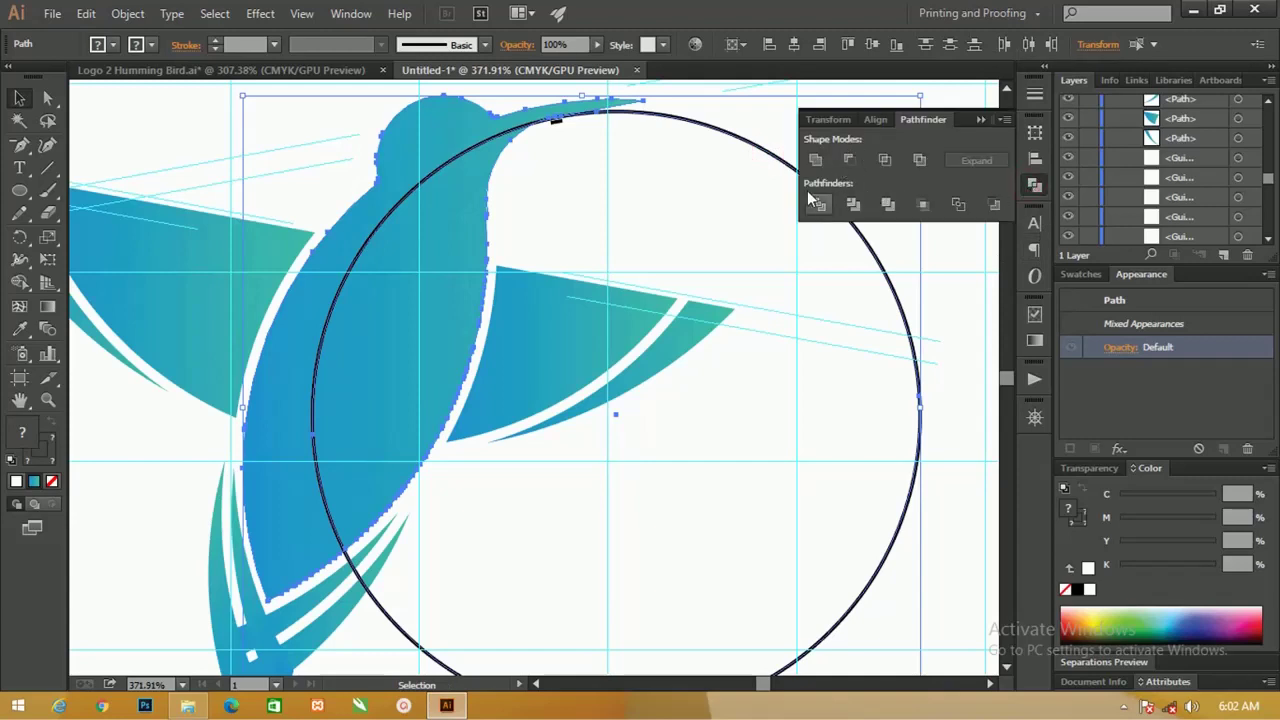
{"action": "left_click", "coordinate": [886, 161]}
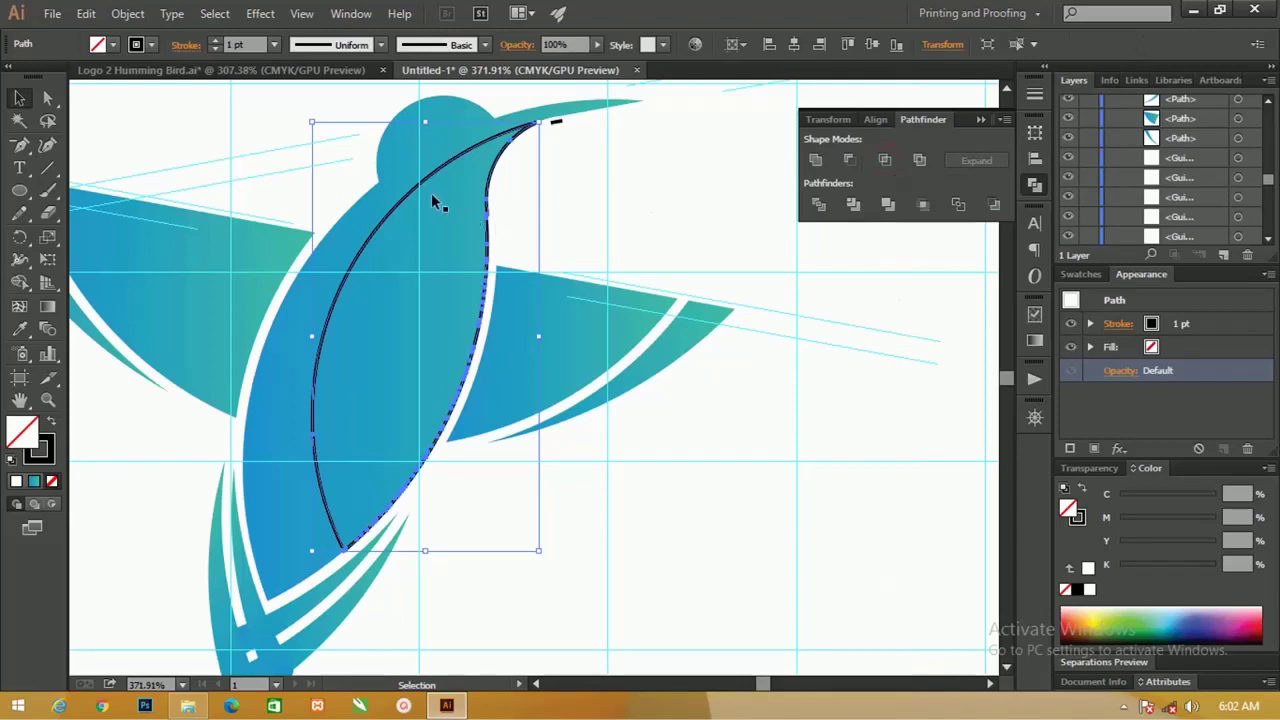
{"action": "key", "text": "i"}
{"action": "left_click", "coordinate": [449, 146]}
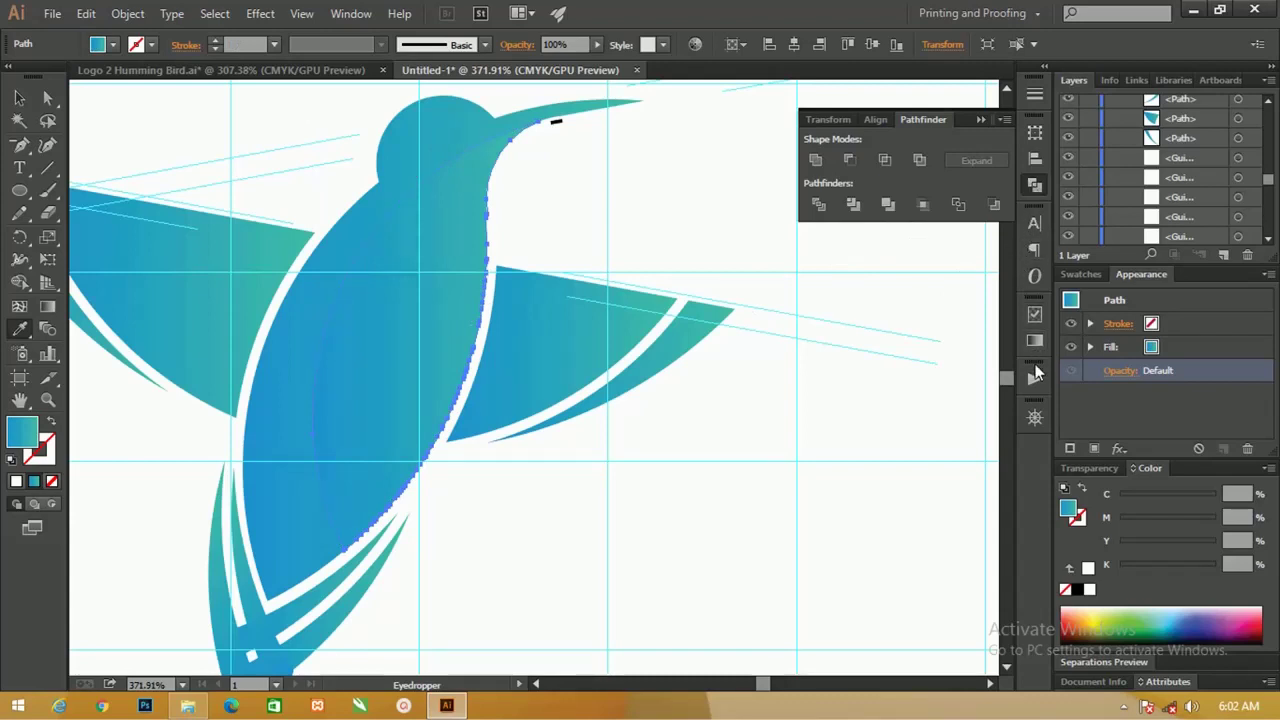
Make the gradient's starting stop bluer and redraw it diagonally lower across the inner body.
{"action": "left_click", "coordinate": [1035, 340]}
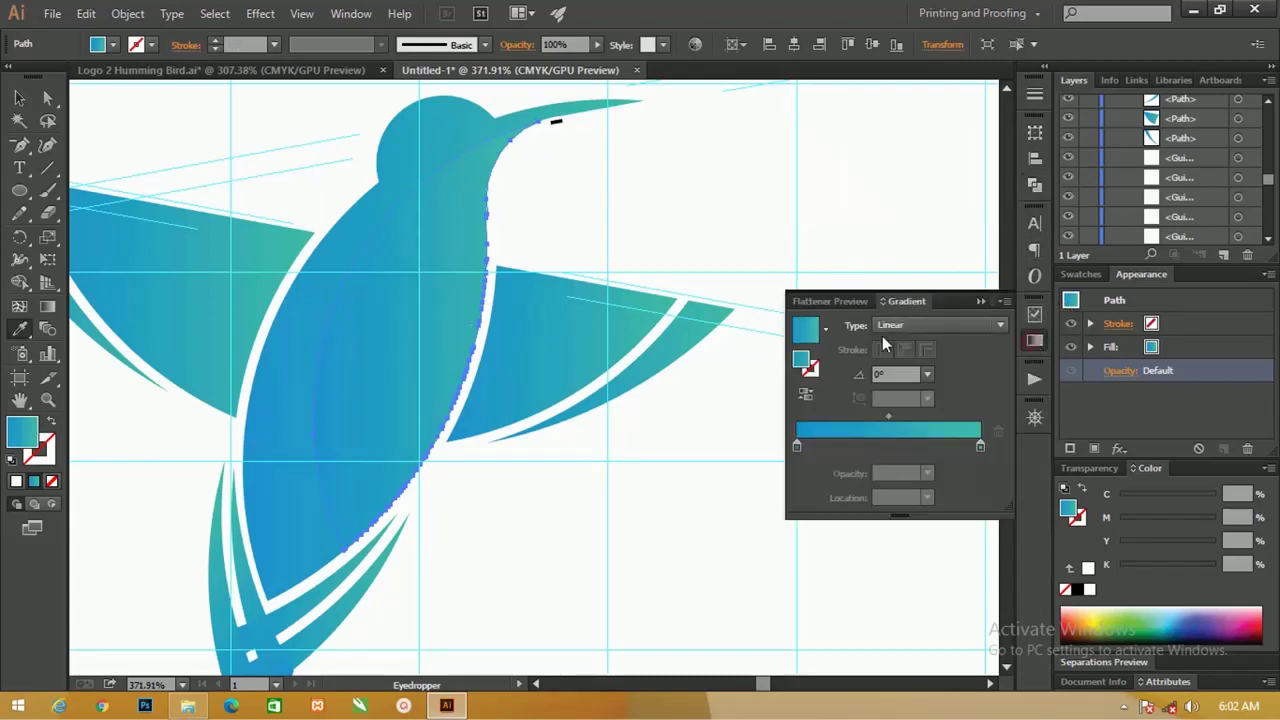
{"action": "left_click", "coordinate": [798, 447]}
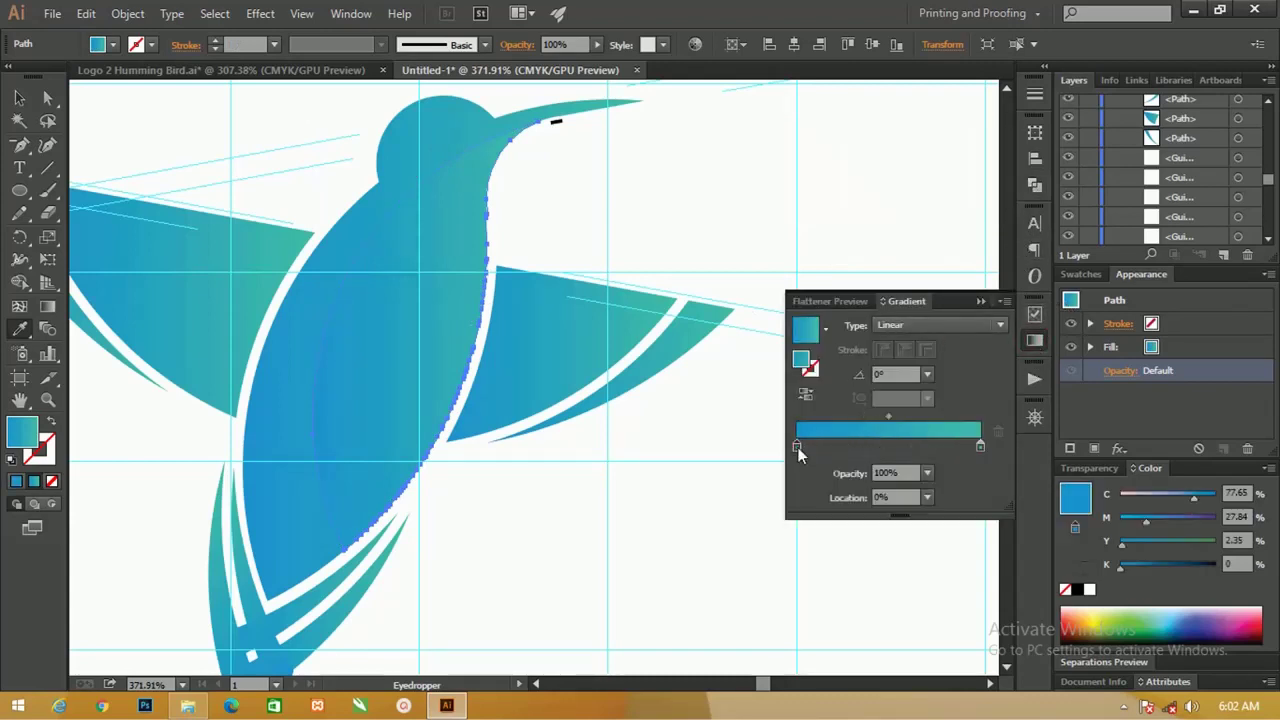
{"action": "double_click", "coordinate": [797, 447]}
{"action": "left_click_drag", "start_coordinate": [847, 541], "coordinate": [868, 540]}
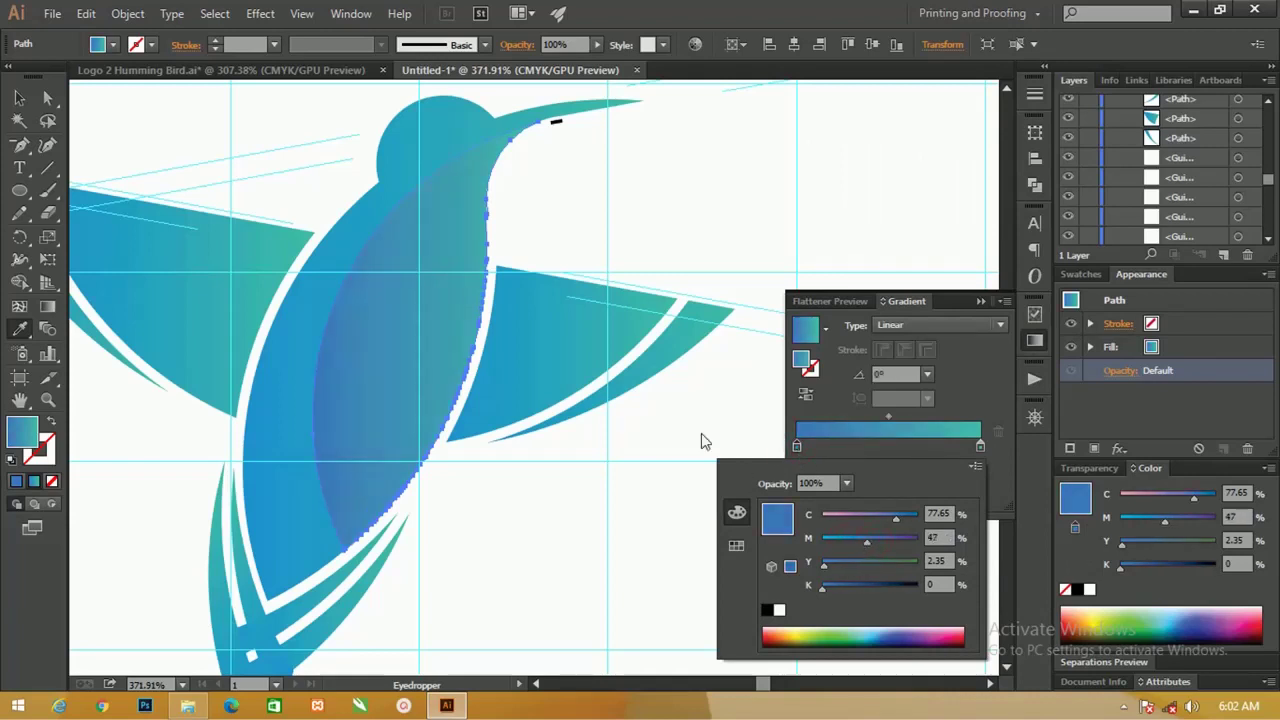
{"action": "key", "text": "Escape"}
{"action": "key", "text": "g"}
{"action": "mouse_move", "coordinate": [477, 181]}
{"action": "left_mouse_down"}
{"action": "mouse_move", "coordinate": [346, 453]}
{"action": "mouse_move", "coordinate": [461, 198]}
{"action": "left_mouse_up"}
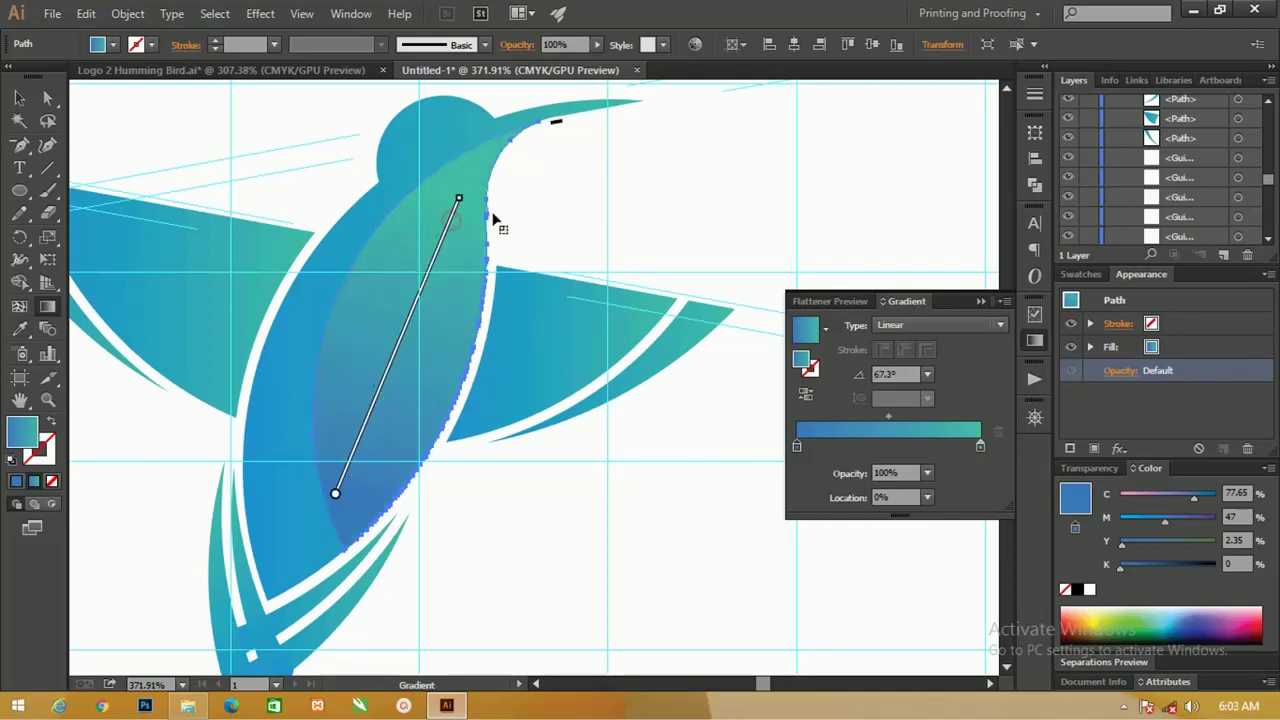
{"action": "left_click_drag", "start_coordinate": [338, 495], "coordinate": [311, 555]}
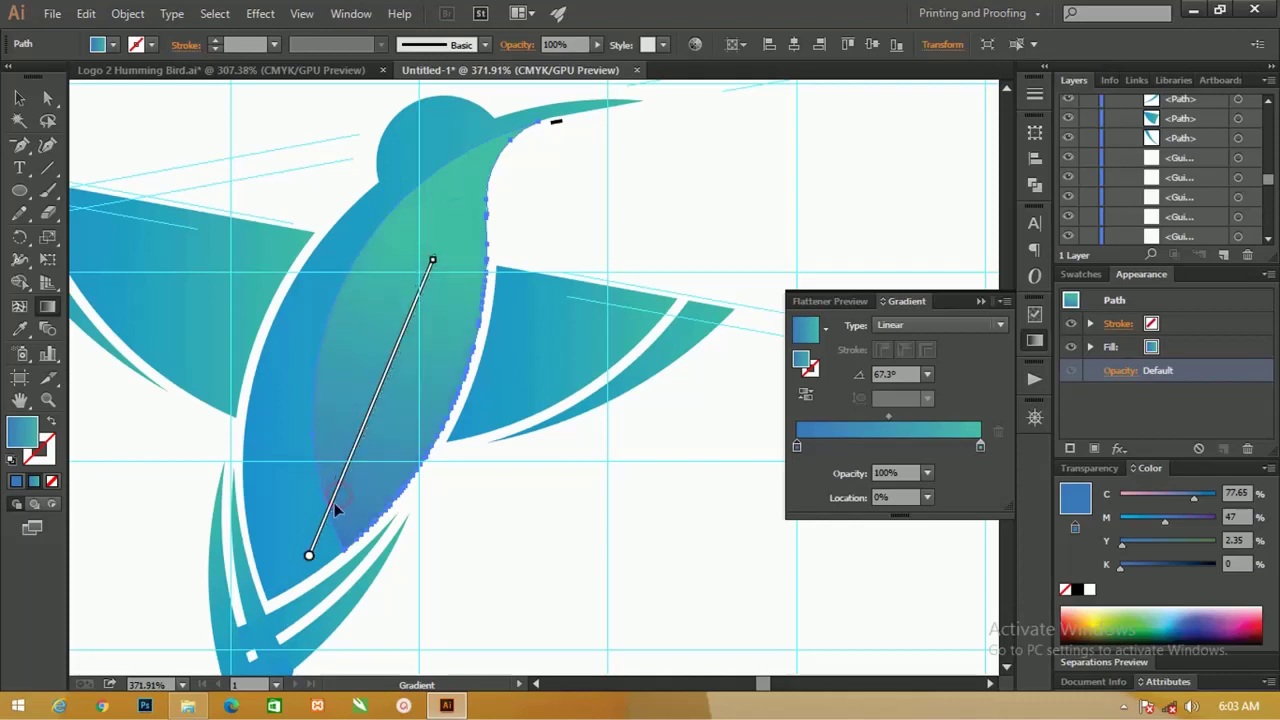
Replace the green end stop with a lighter cyan-blue stop.
{"action": "left_click", "coordinate": [980, 447]}
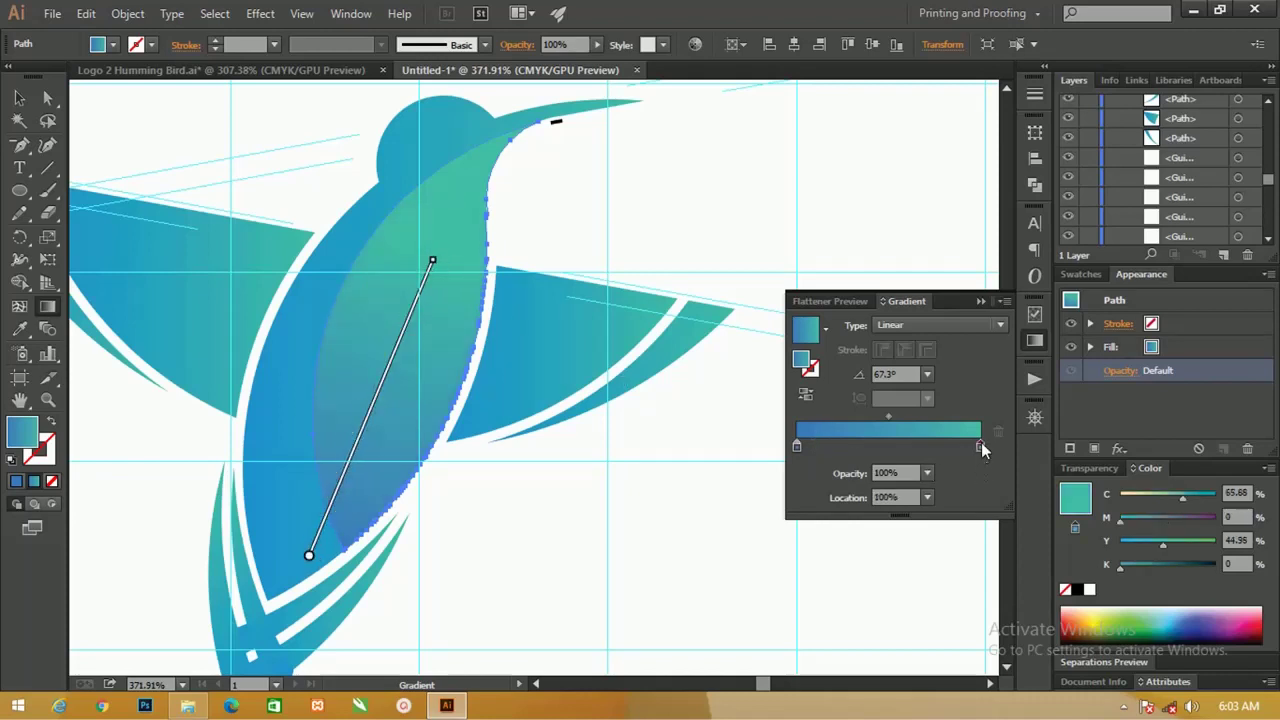
{"action": "double_click", "coordinate": [980, 447]}
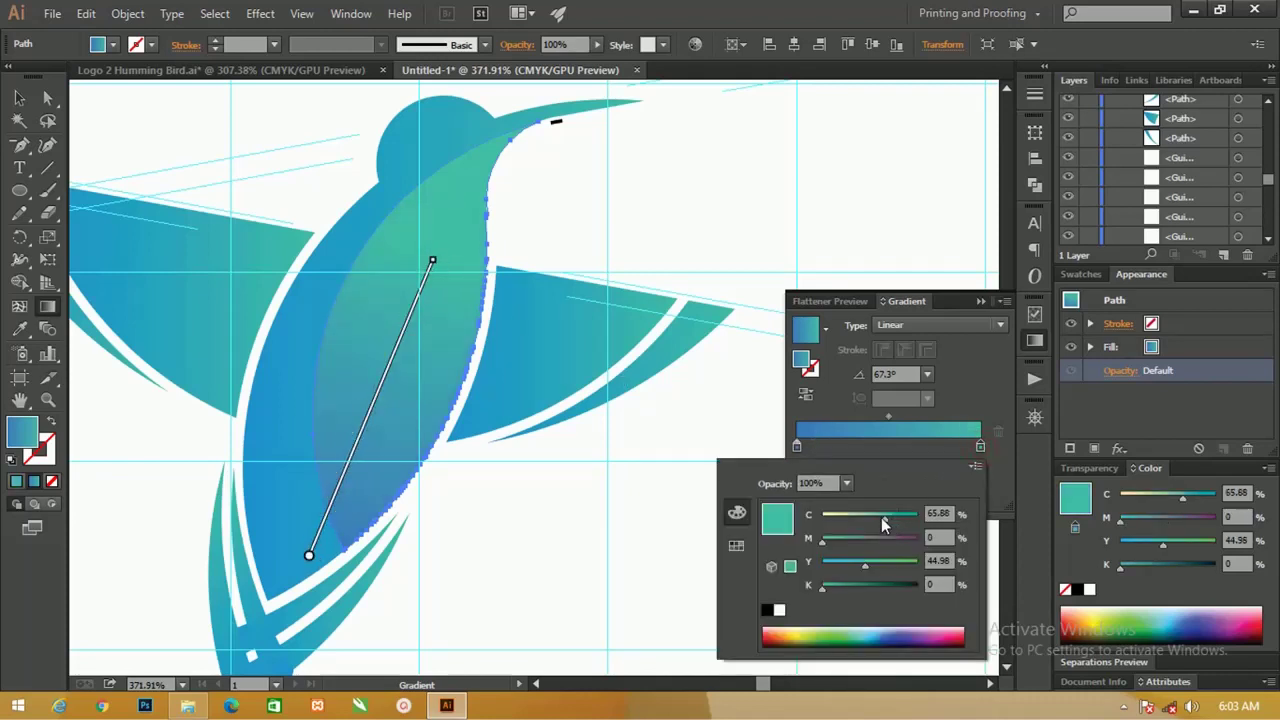
{"action": "left_click", "coordinate": [834, 456]}
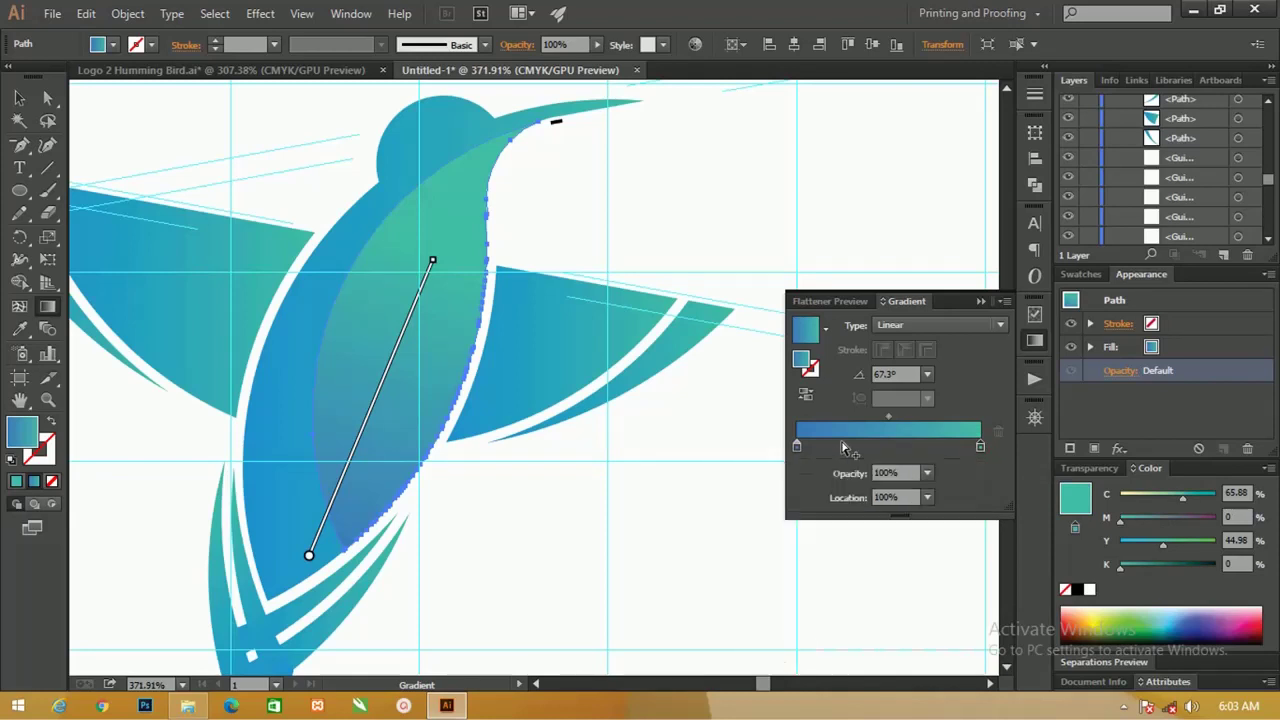
{"action": "left_click", "coordinate": [858, 447]}
{"action": "left_click_drag", "start_coordinate": [980, 447], "coordinate": [998, 431]}
{"action": "left_click_drag", "start_coordinate": [857, 447], "coordinate": [930, 447]}
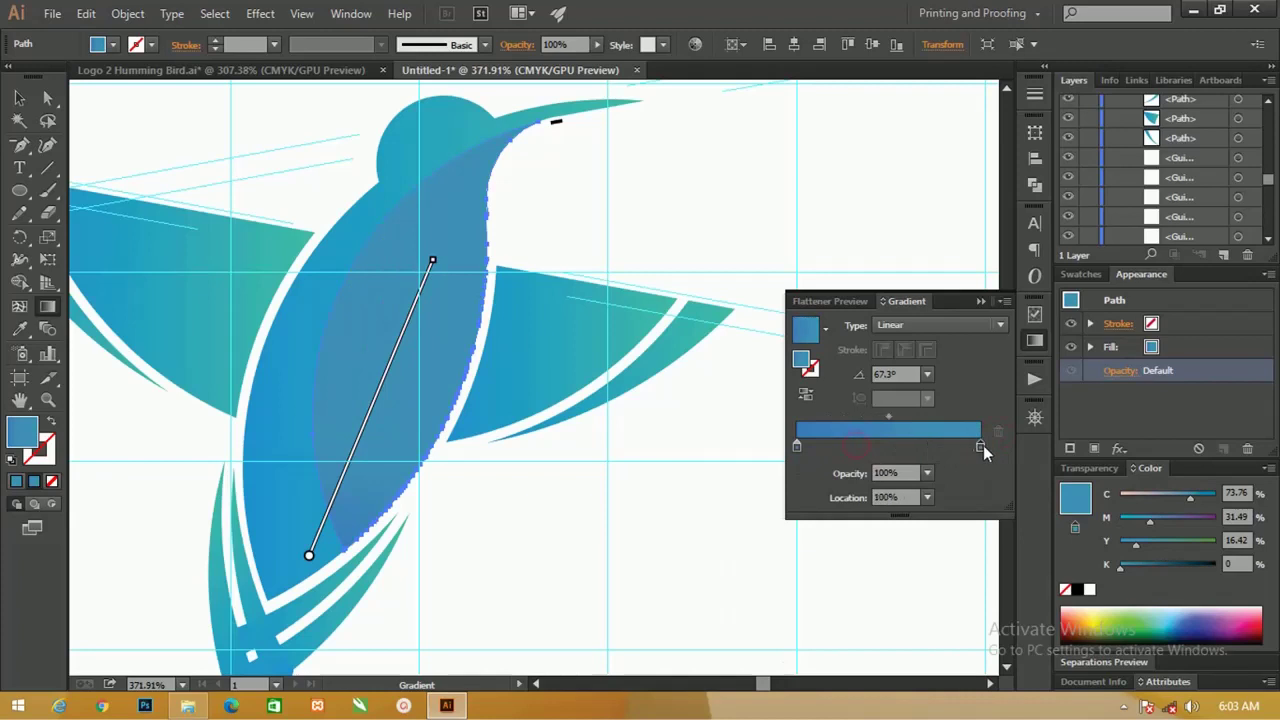
{"action": "double_click", "coordinate": [980, 446]}
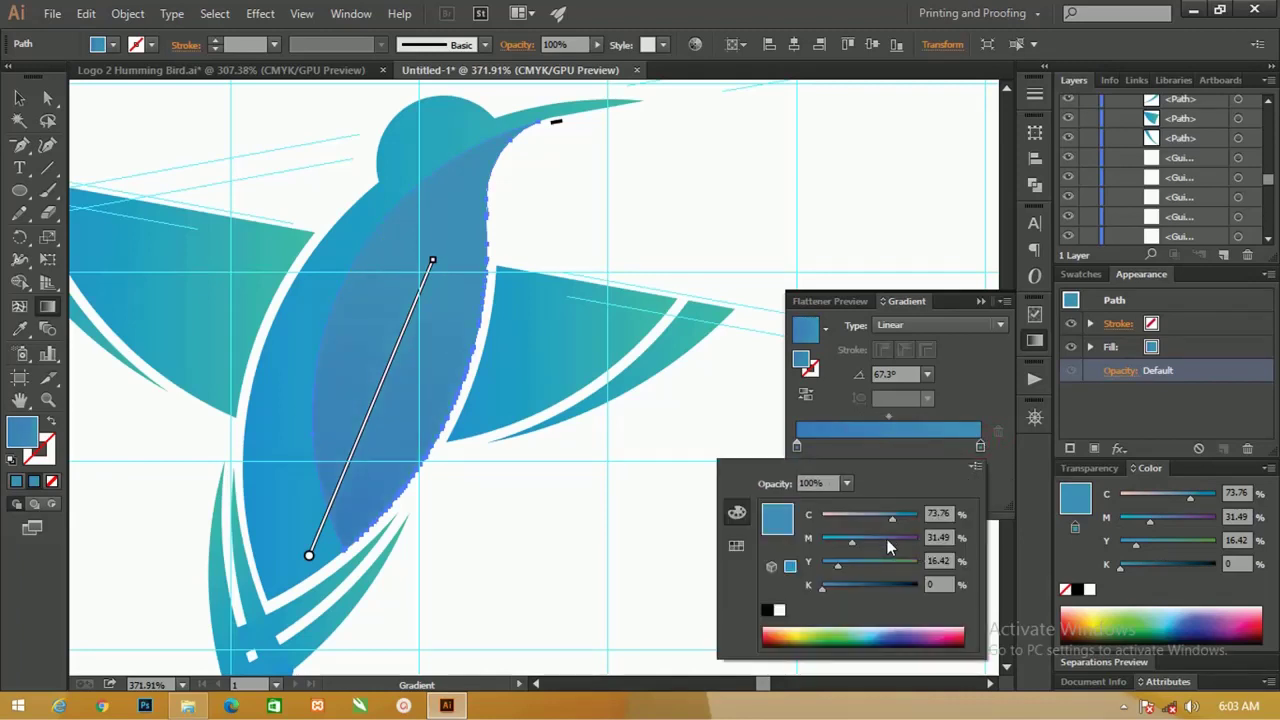
{"action": "left_click_drag", "start_coordinate": [851, 543], "coordinate": [835, 541]}
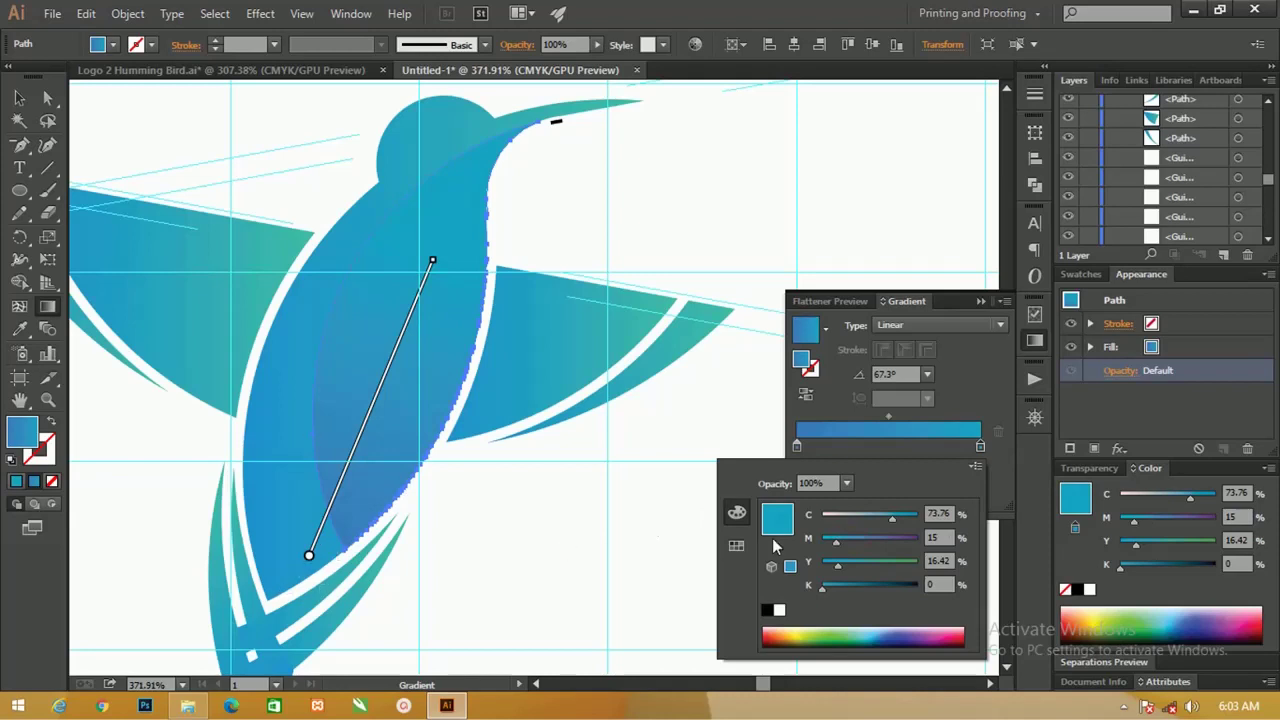
Deepen the starting stop to C 77.65, M 51, Y 2.35 and review the whole bird.
{"action": "double_click", "coordinate": [797, 446]}
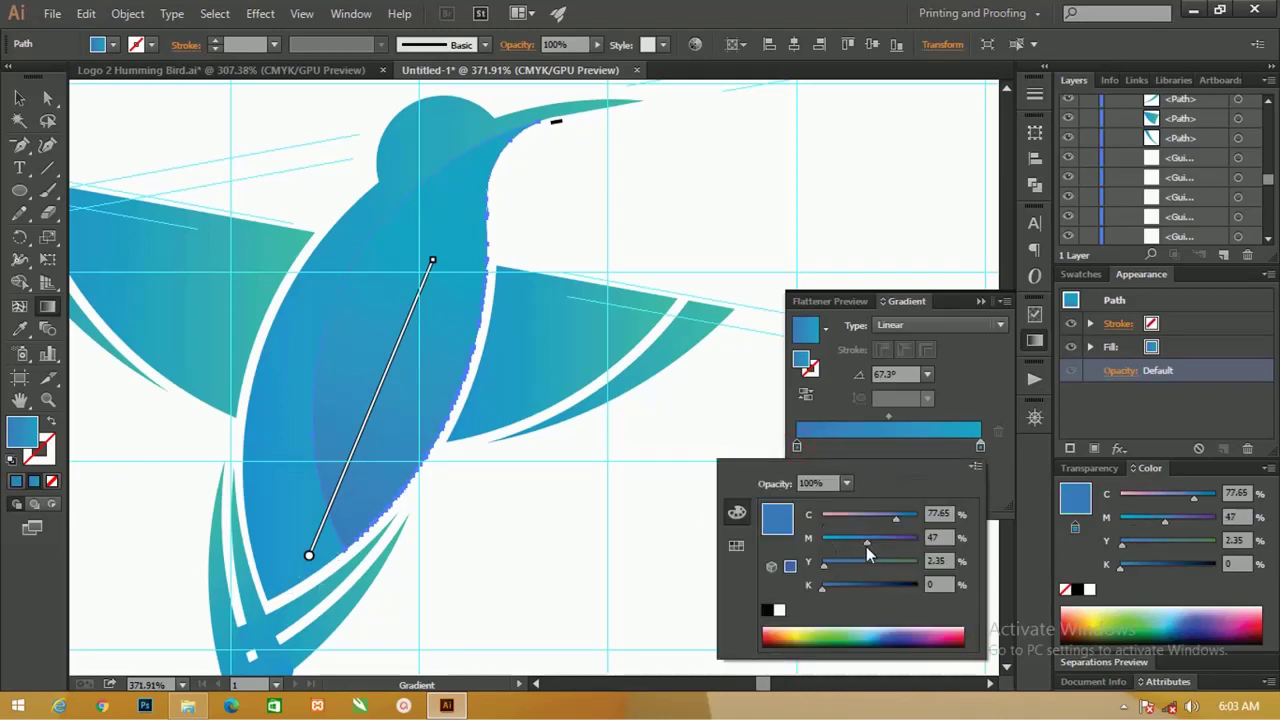
{"action": "left_click_drag", "start_coordinate": [866, 541], "coordinate": [870, 540]}
{"action": "left_click", "coordinate": [19, 97]}
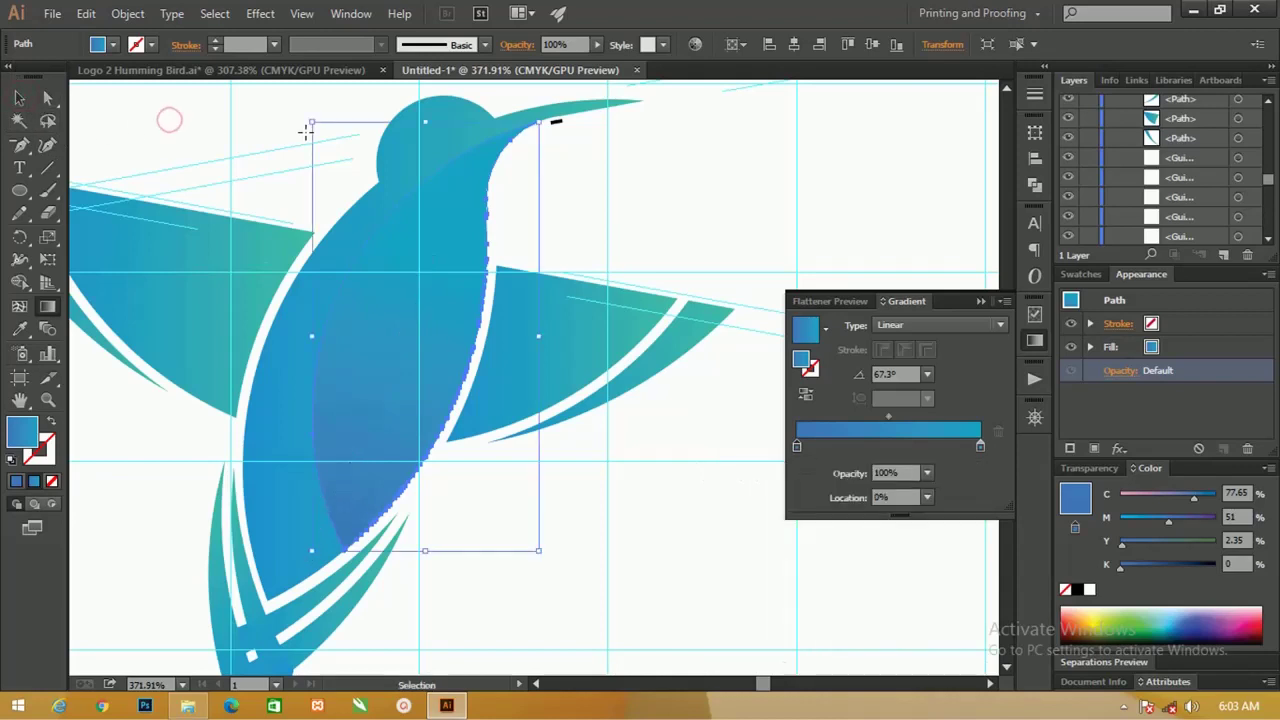
{"action": "key", "text": "ctrl+minus"}
{"action": "key", "text": "ctrl+minus"}
{"action": "left_click_drag", "start_coordinate": [314, 160], "coordinate": [235, 167]}
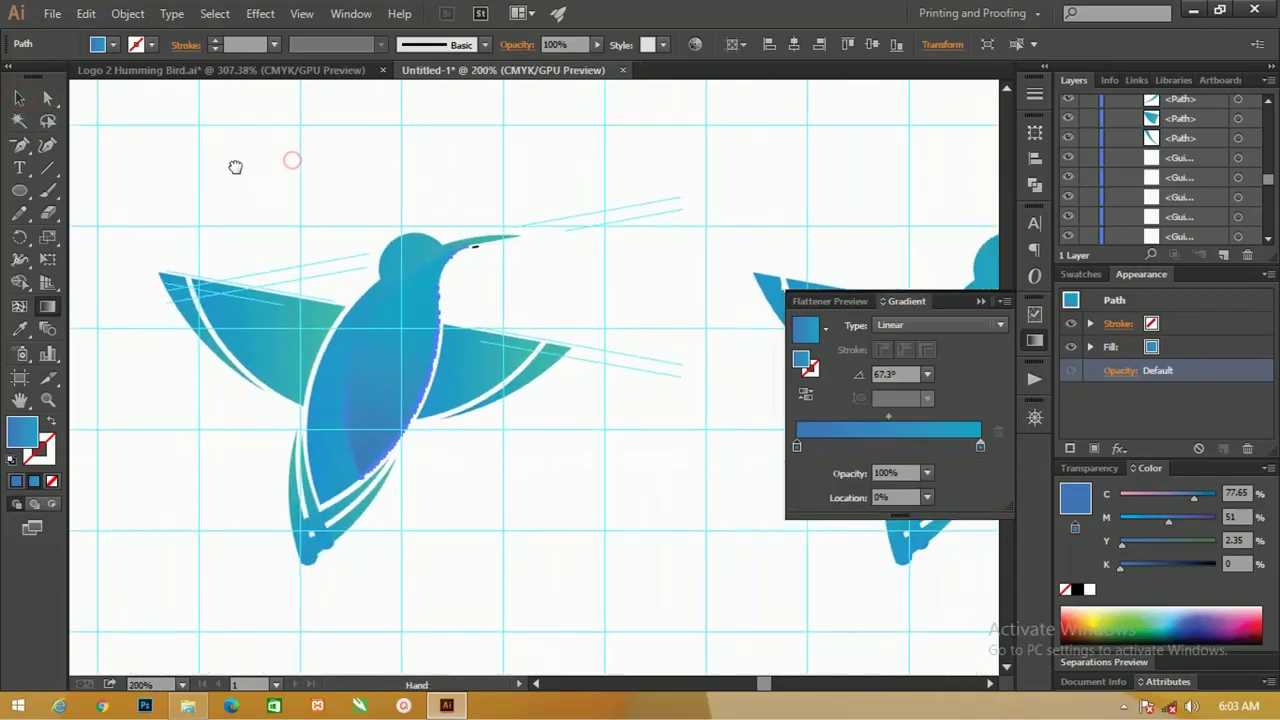
{"action": "key", "text": "g"}
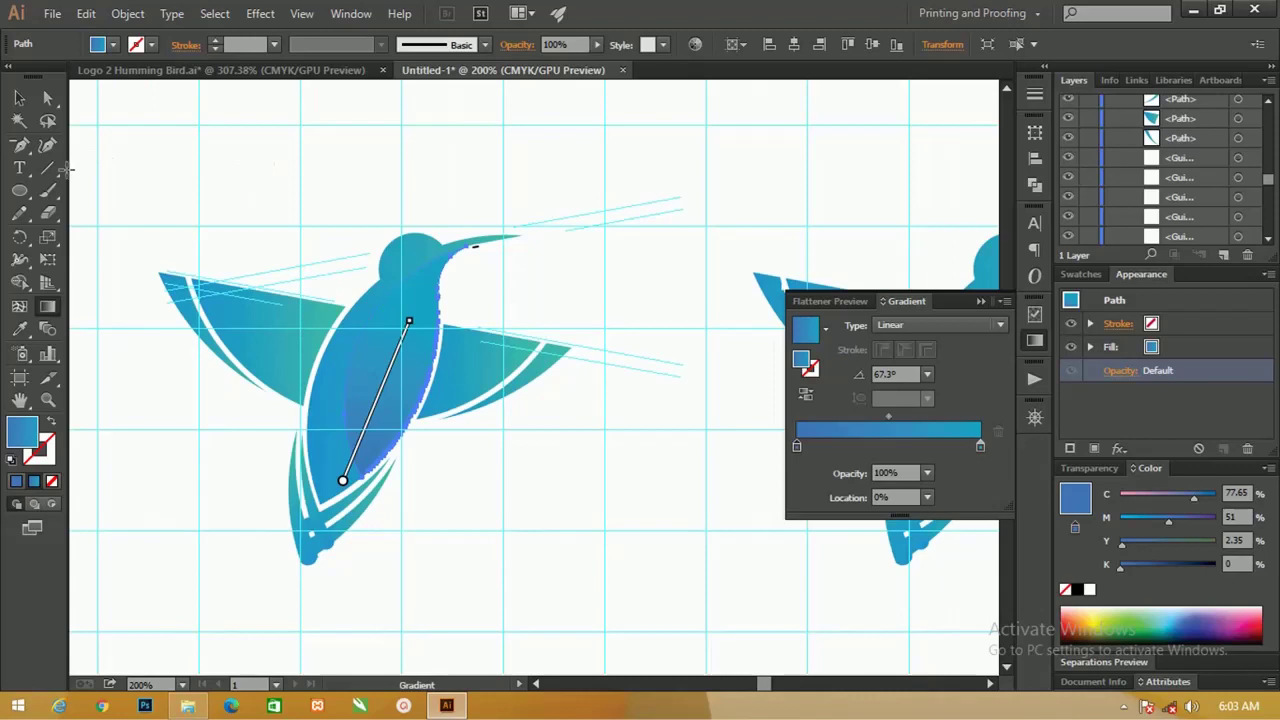
{"action": "left_click", "coordinate": [19, 190]}
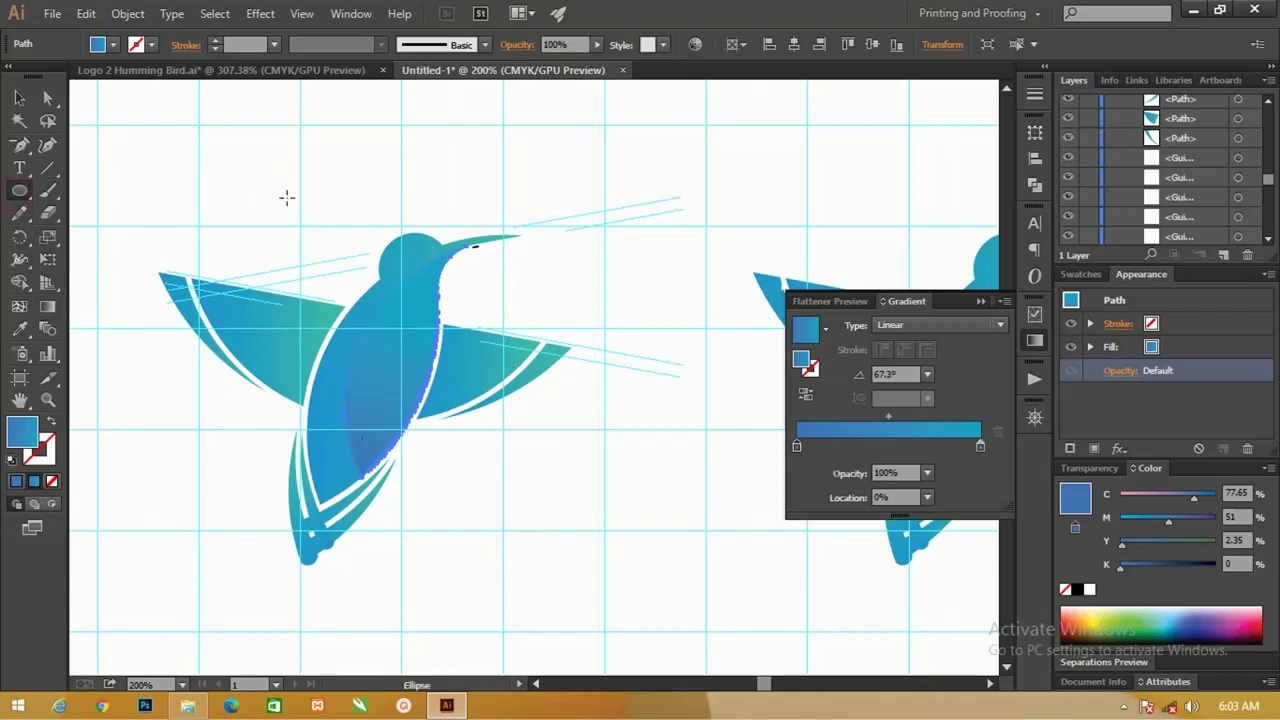
Draw a large unfilled, black-outlined circle over the bird's upper body.
{"action": "left_click_drag", "start_coordinate": [277, 197], "coordinate": [343, 286], "text": "ctrl"}
{"action": "left_click", "coordinate": [192, 183], "text": "ctrl"}
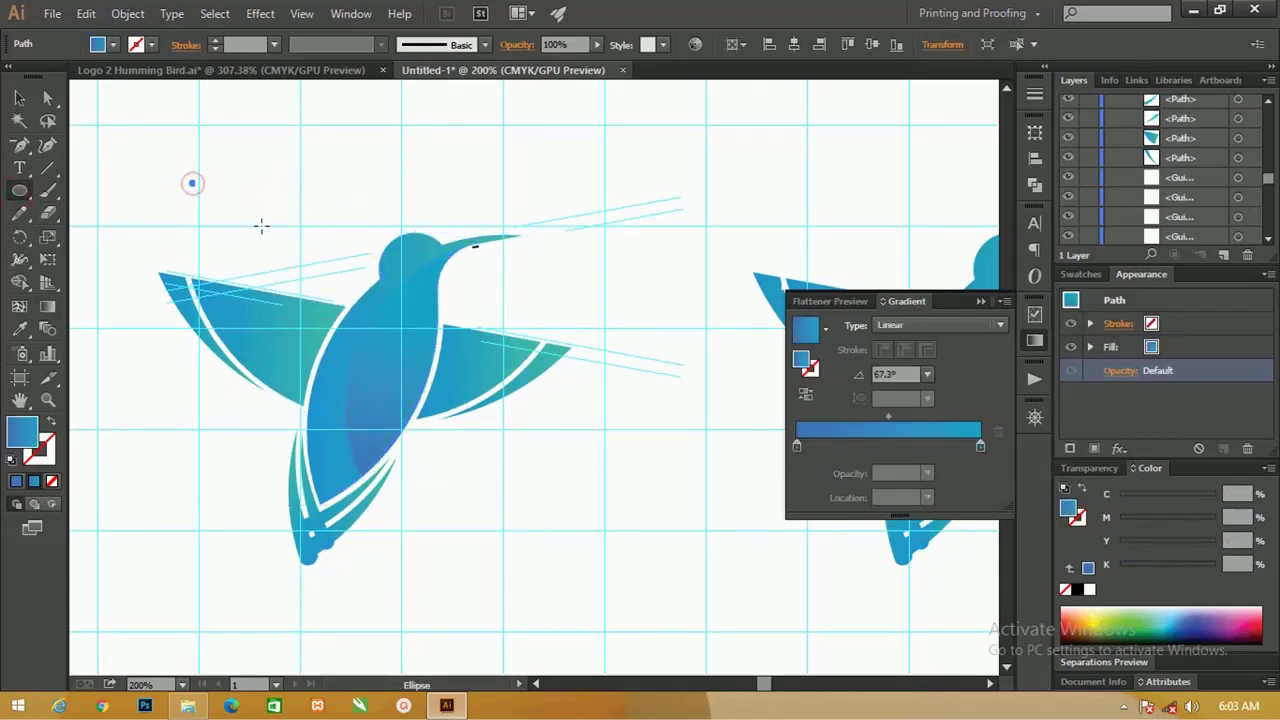
{"action": "left_click_drag", "start_coordinate": [257, 177], "coordinate": [496, 404]}
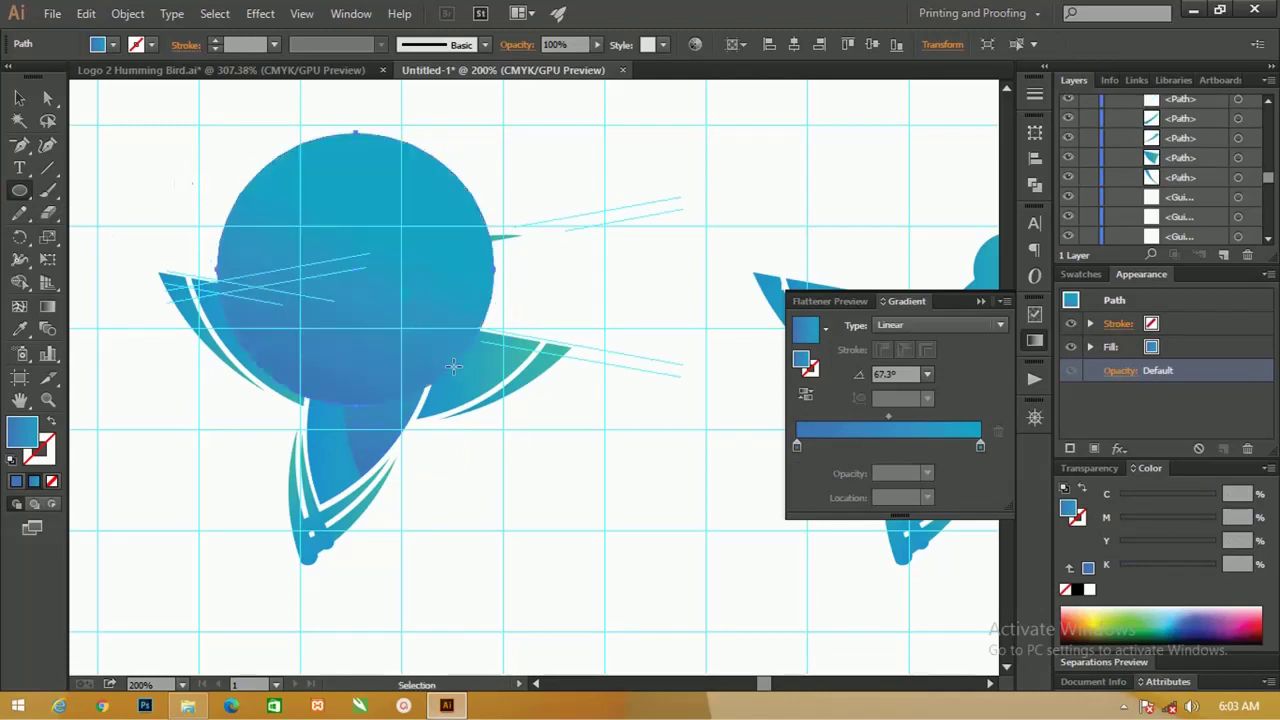
{"action": "left_click", "coordinate": [19, 97]}
{"action": "key", "text": "d"}
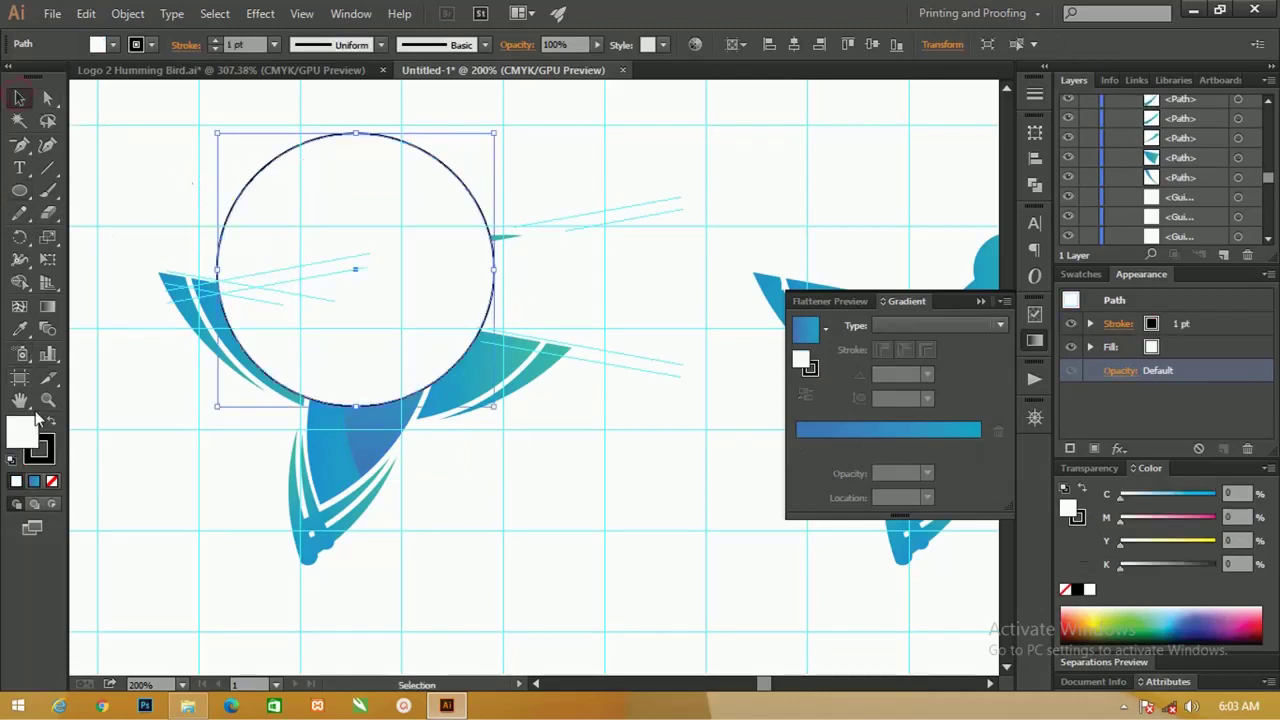
{"action": "left_click", "coordinate": [53, 481]}
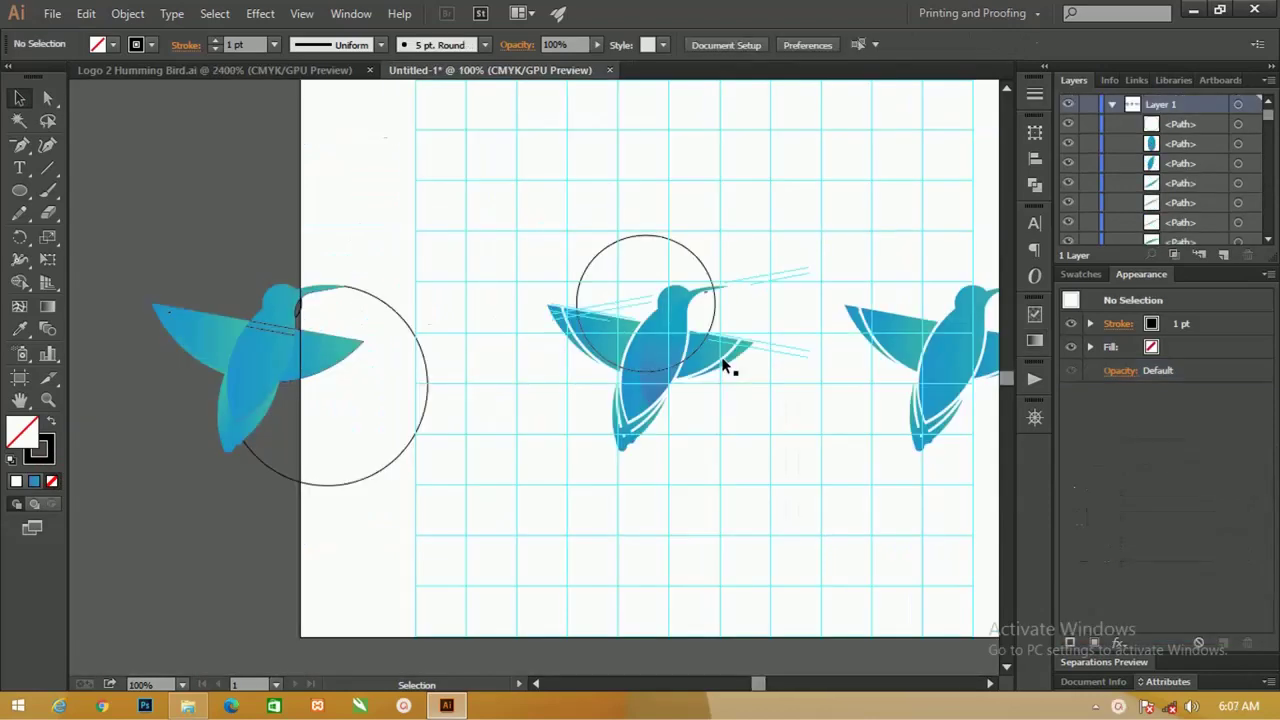
Zoom in on the bird and resize the outline circle by its bounding box.
{"action": "key", "text": "z"}
{"action": "left_click", "coordinate": [555, 270]}
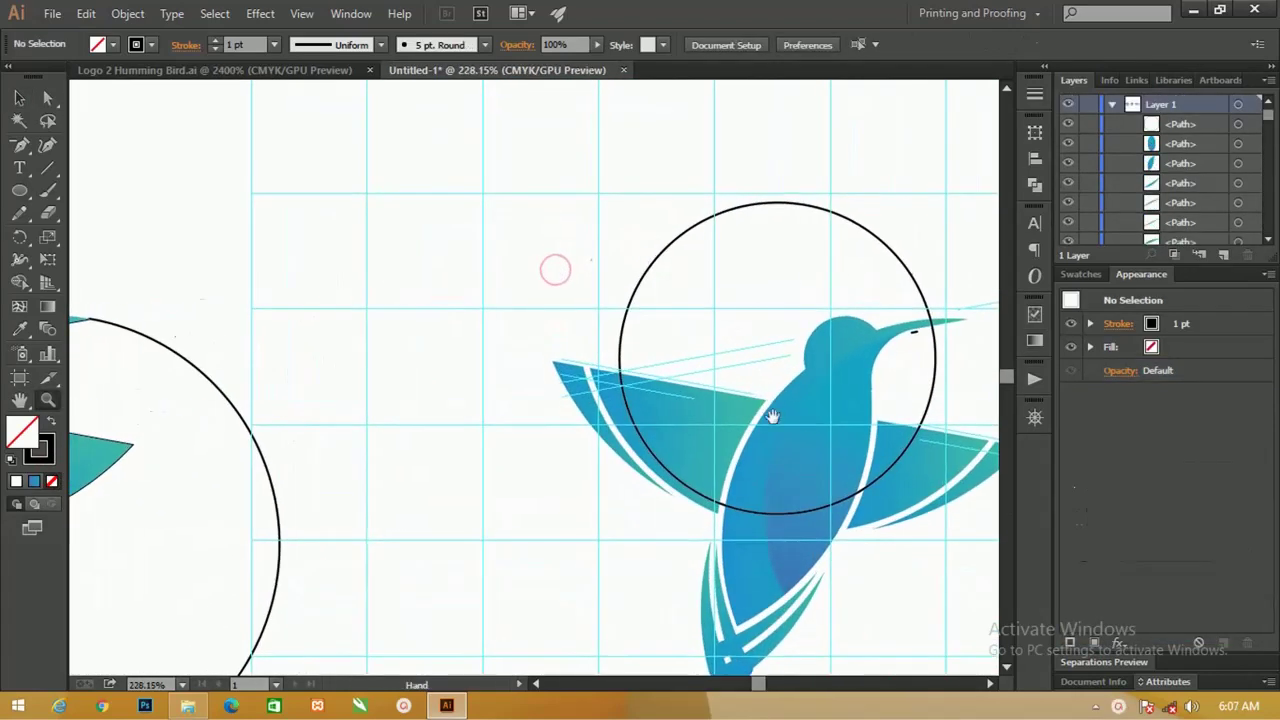
{"action": "left_click_drag", "start_coordinate": [772, 416], "coordinate": [466, 305]}
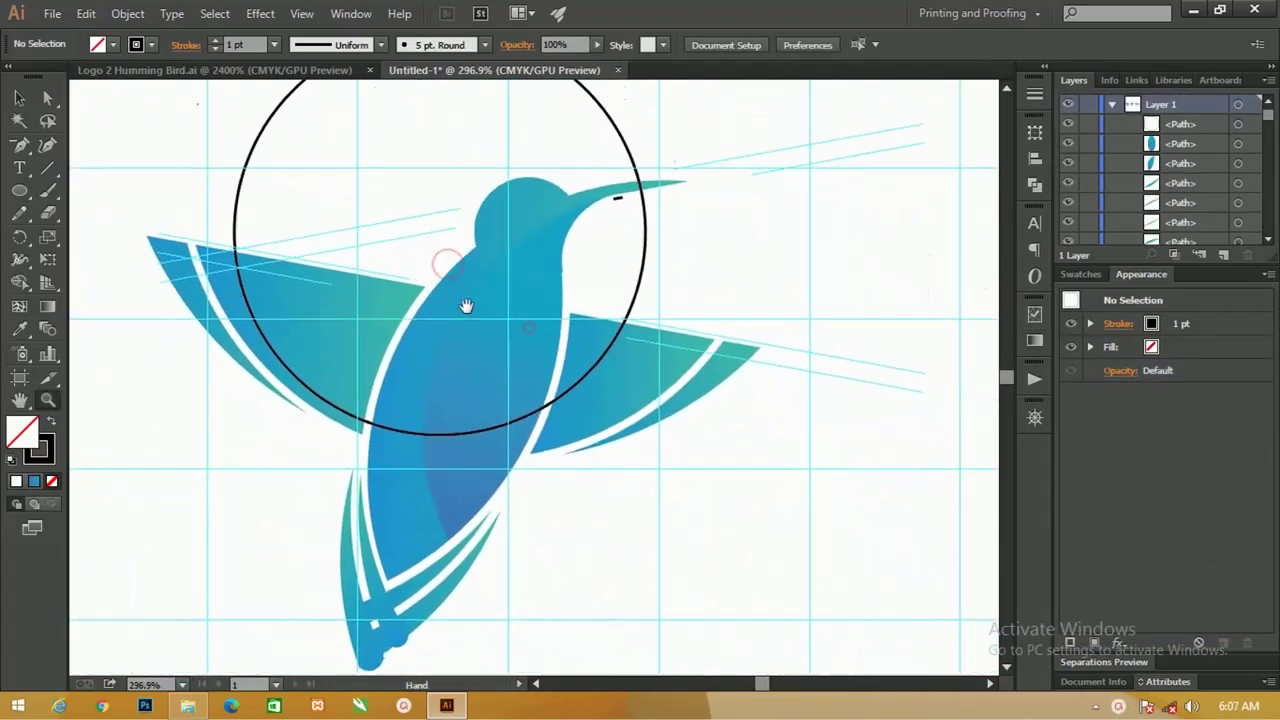
{"action": "left_click", "coordinate": [19, 97]}
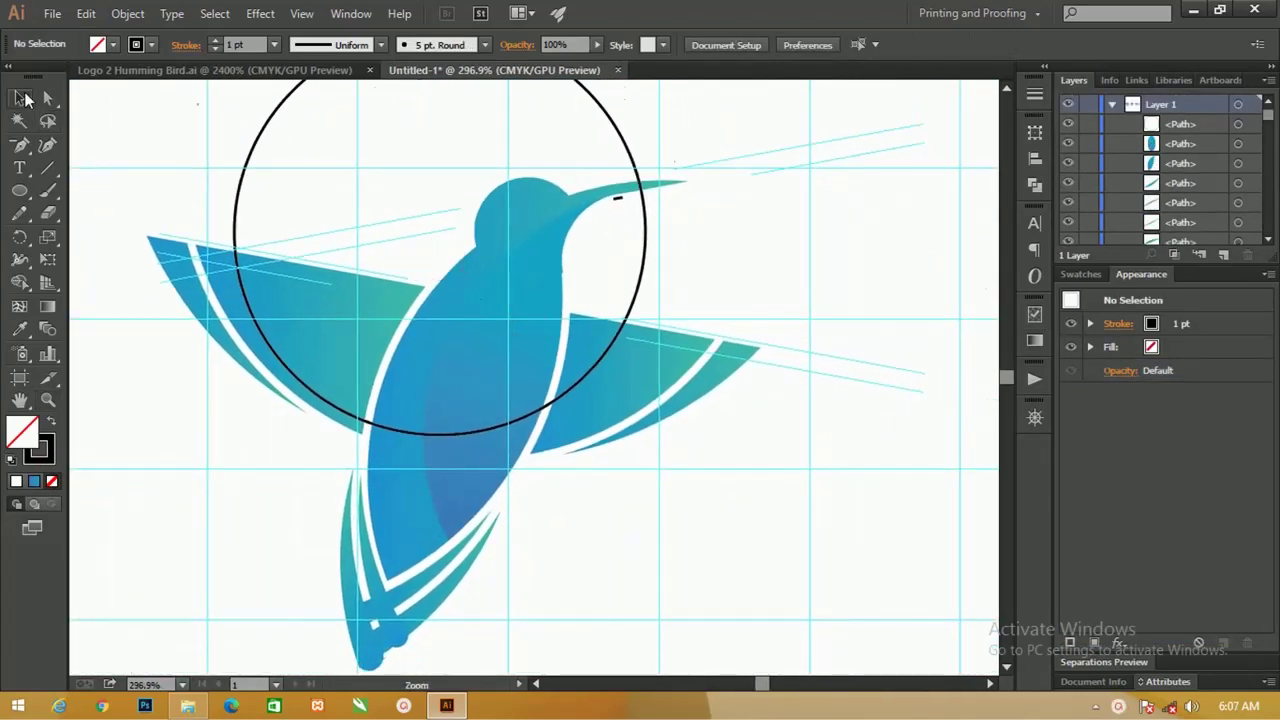
{"action": "left_click", "coordinate": [570, 396]}
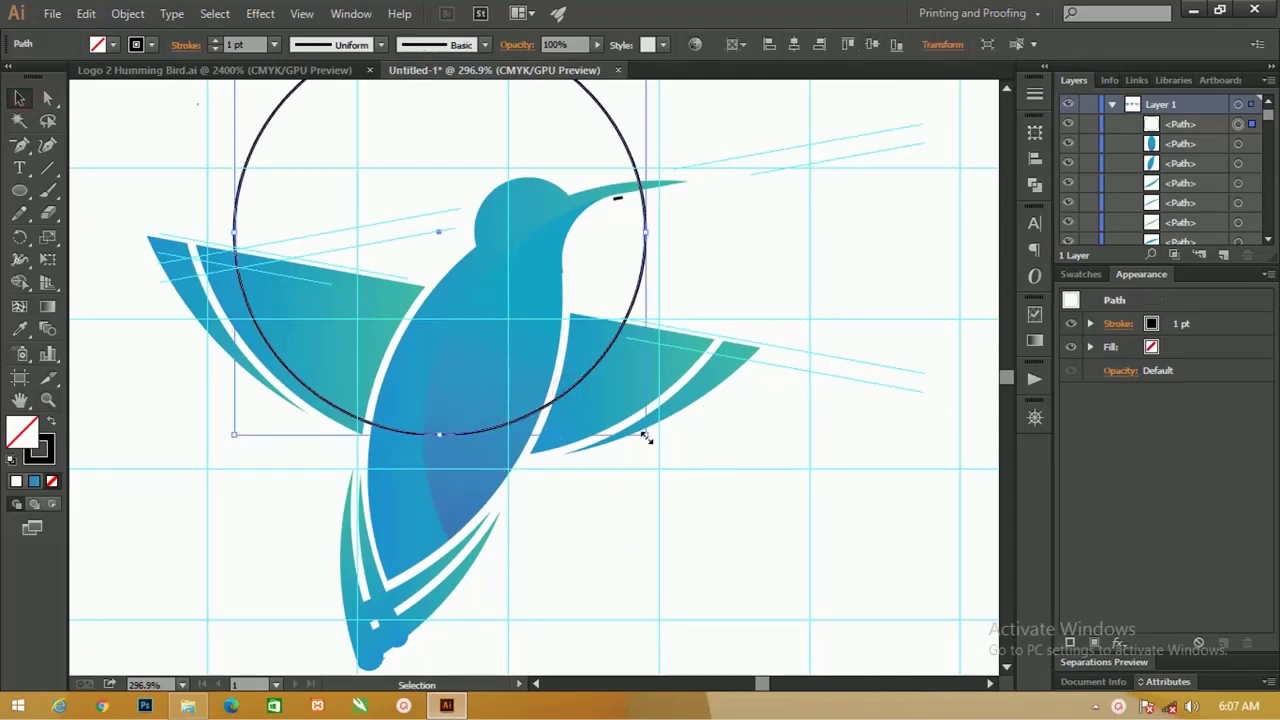
{"action": "left_click_drag", "start_coordinate": [646, 437], "coordinate": [728, 517]}
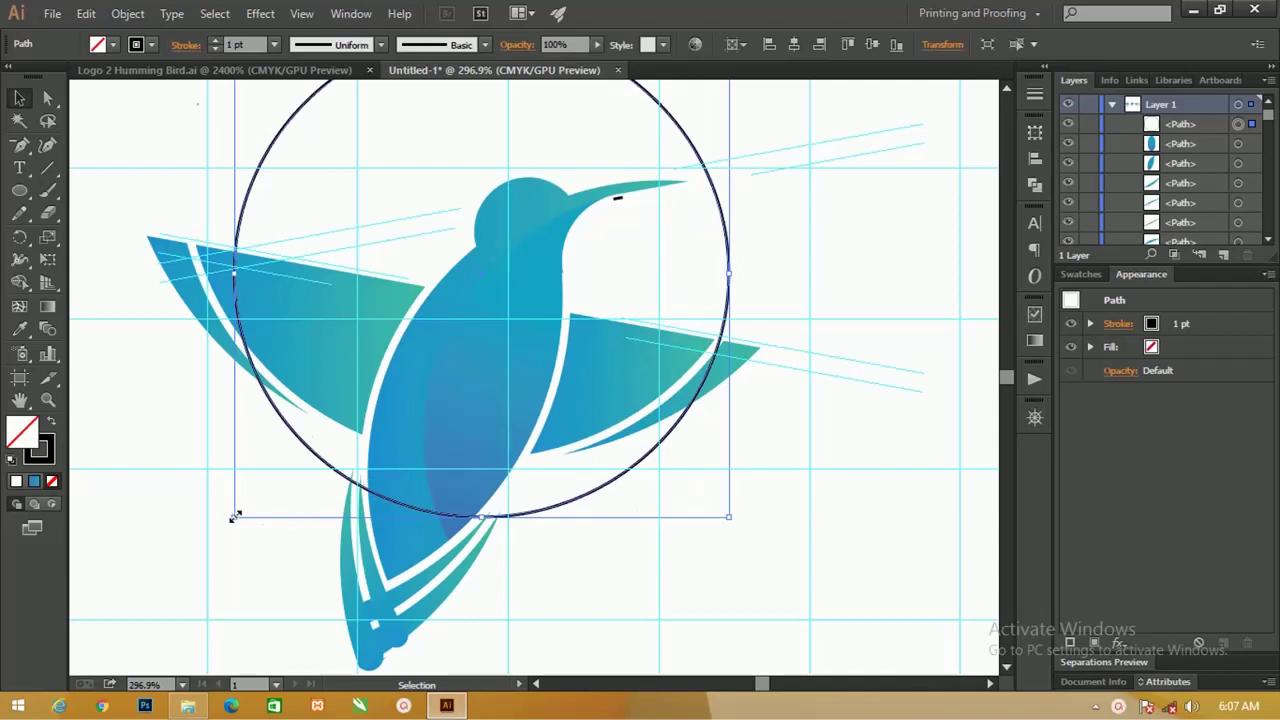
{"action": "left_click_drag", "start_coordinate": [233, 517], "coordinate": [303, 450]}
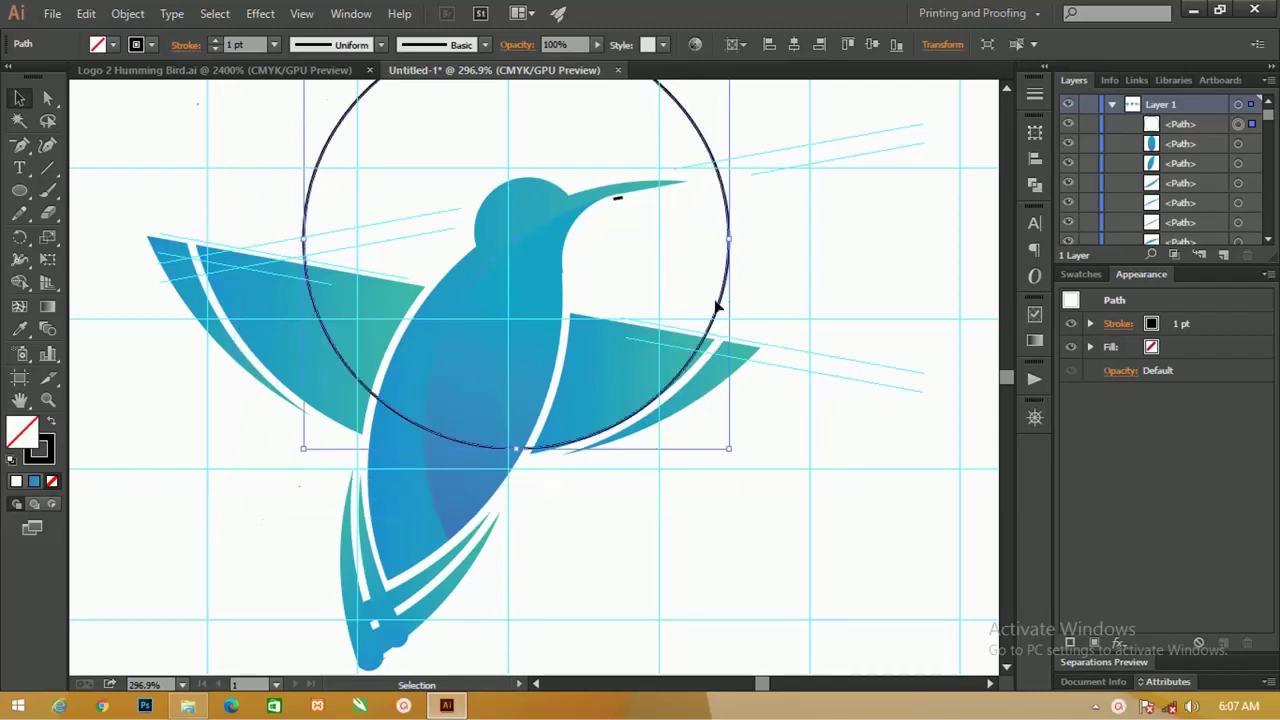
Isolate the circle and move it left and down over the body.
{"action": "left_click", "coordinate": [656, 363], "text": "shift"}
{"action": "mouse_move", "coordinate": [722, 289]}
{"action": "left_mouse_down"}
{"action": "mouse_move", "coordinate": [688, 335]}
{"action": "mouse_move", "coordinate": [722, 289]}
{"action": "left_mouse_up"}
{"action": "left_click", "coordinate": [793, 218]}
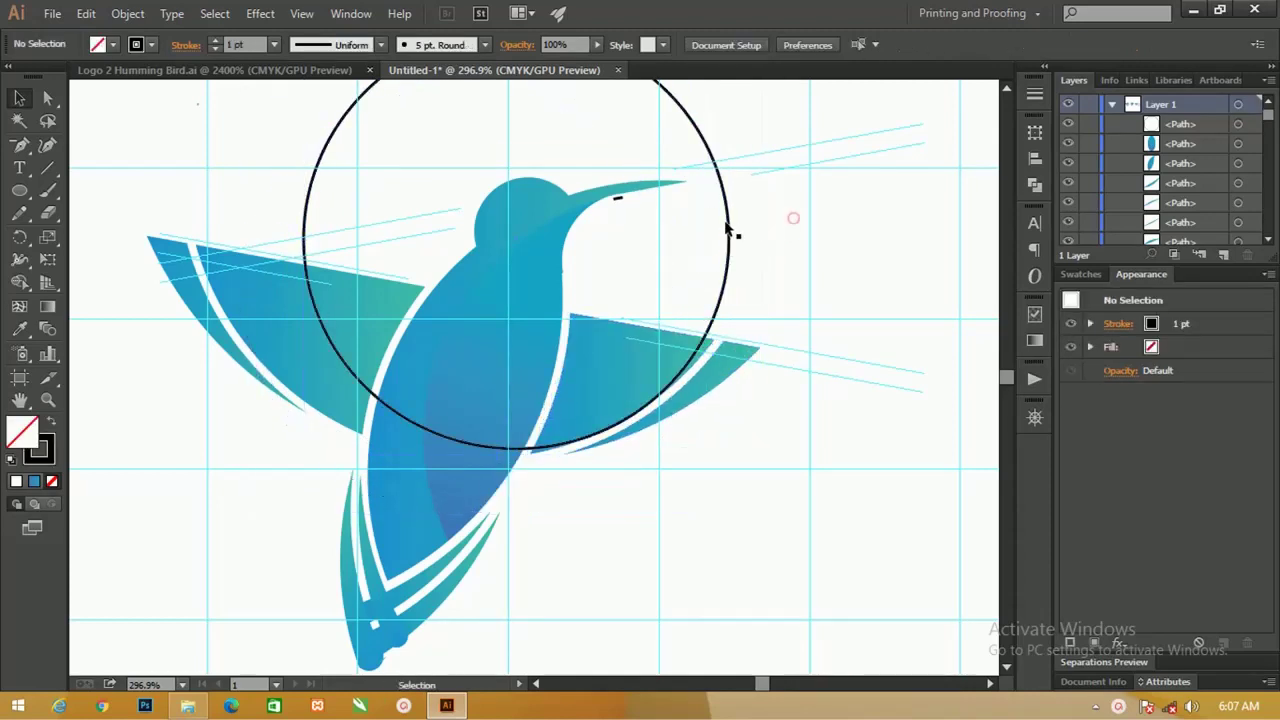
{"action": "double_click", "coordinate": [727, 230]}
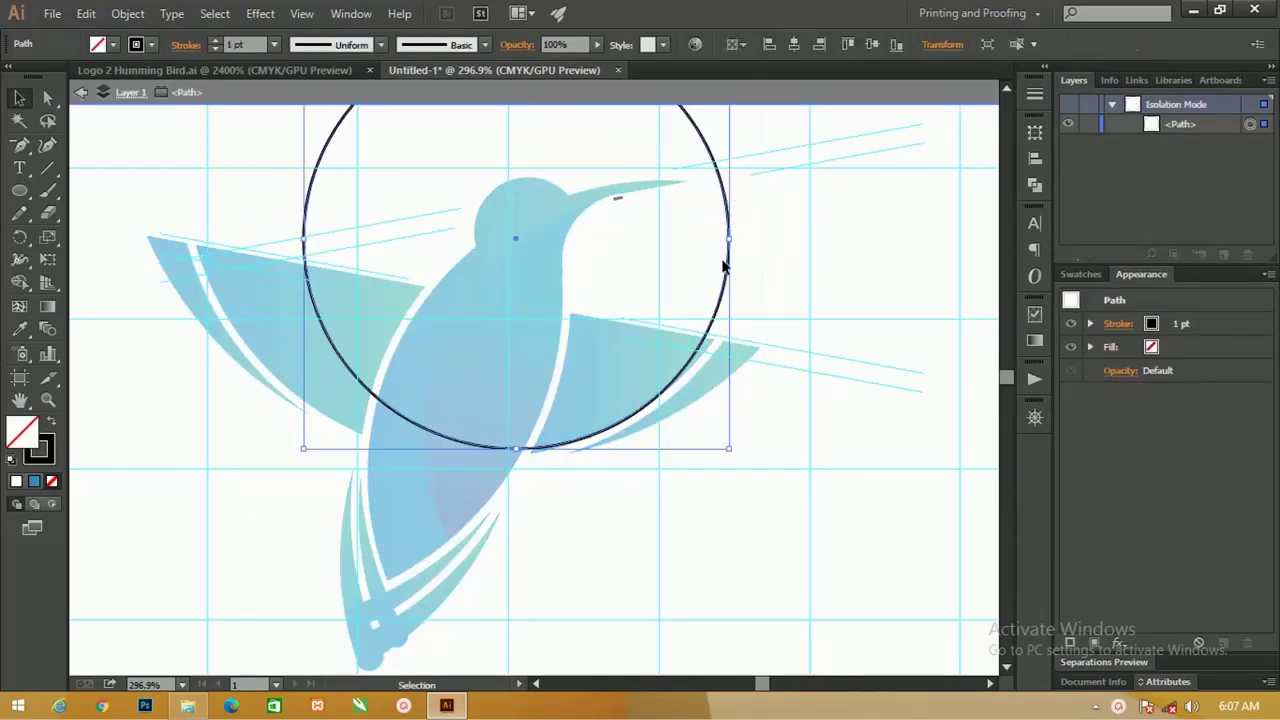
{"action": "left_click_drag", "start_coordinate": [724, 265], "coordinate": [657, 330]}
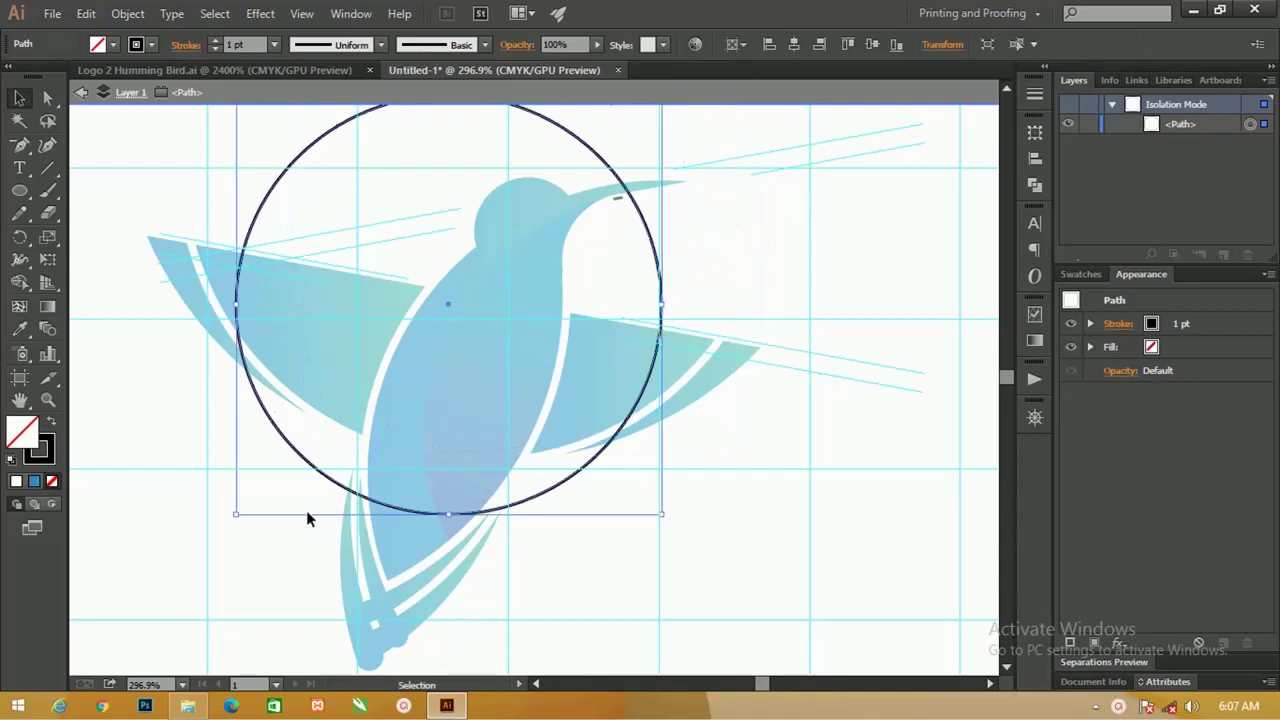
Shrink the circle, nudge it right over the body, and exit isolation mode.
{"action": "left_click_drag", "start_coordinate": [236, 515], "coordinate": [312, 438]}
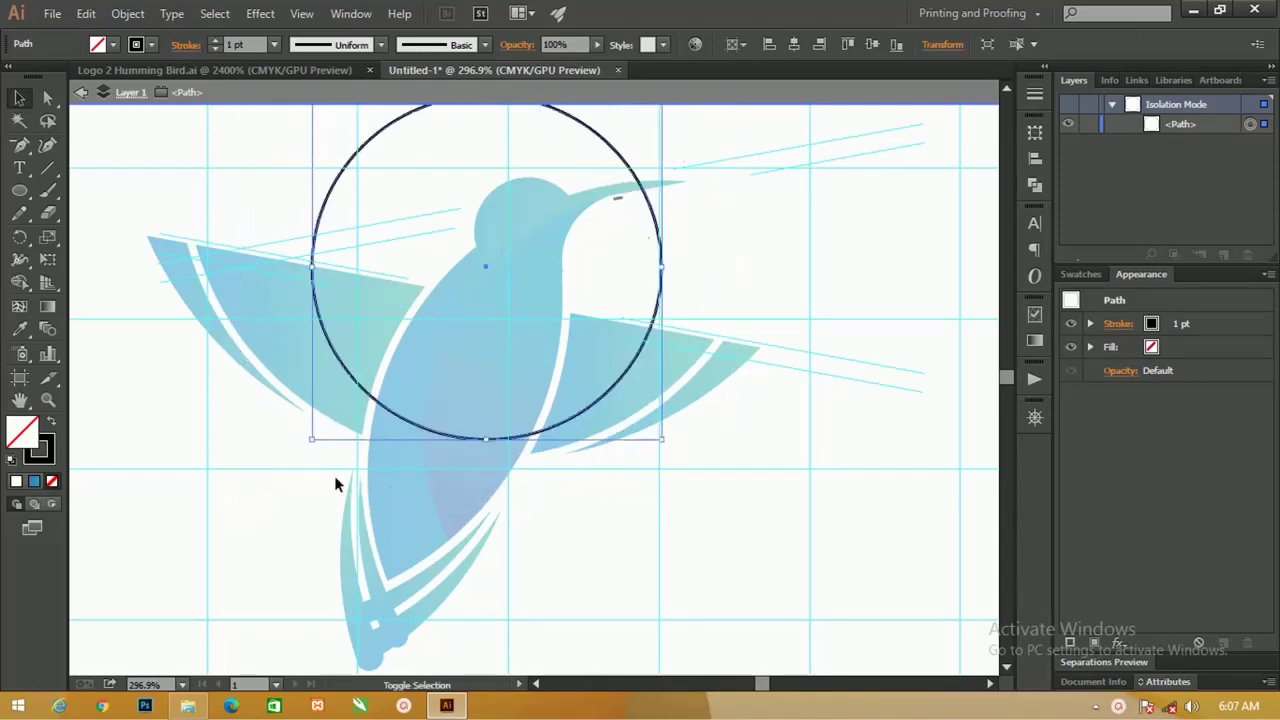
{"action": "left_click_drag", "start_coordinate": [586, 416], "coordinate": [568, 487]}
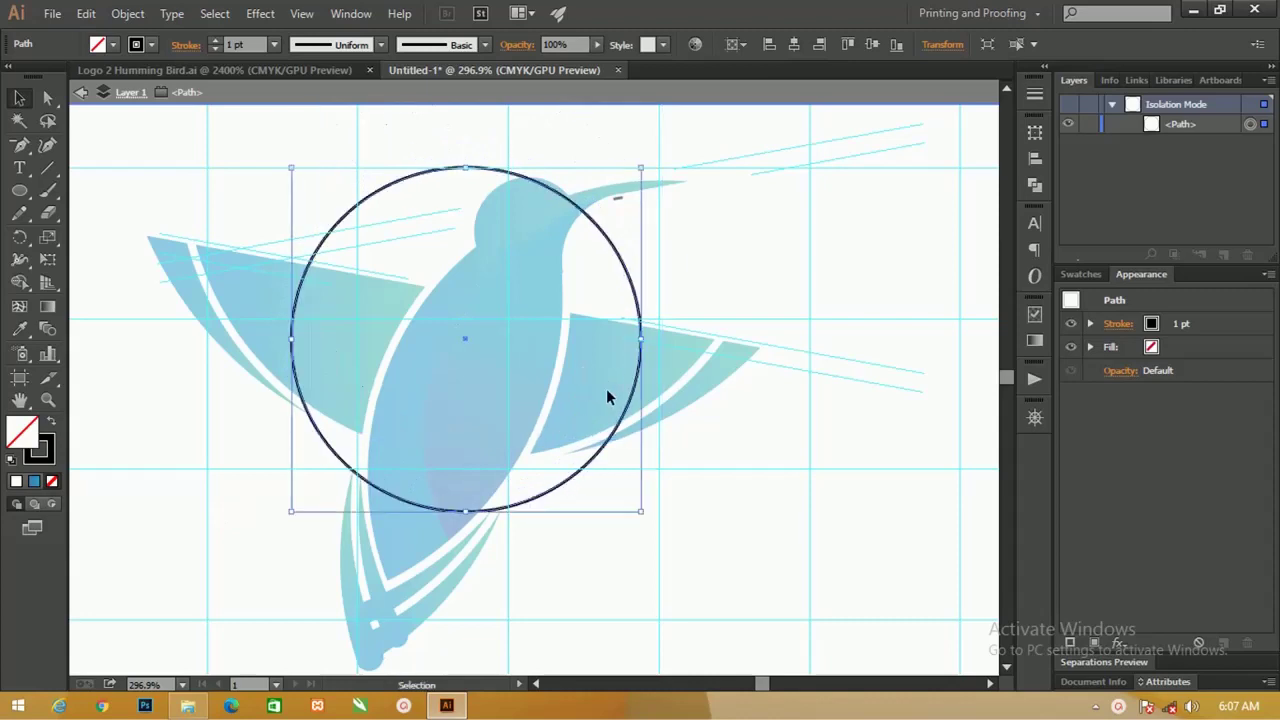
{"action": "key", "text": "Right"}
{"action": "key", "text": "Right"}
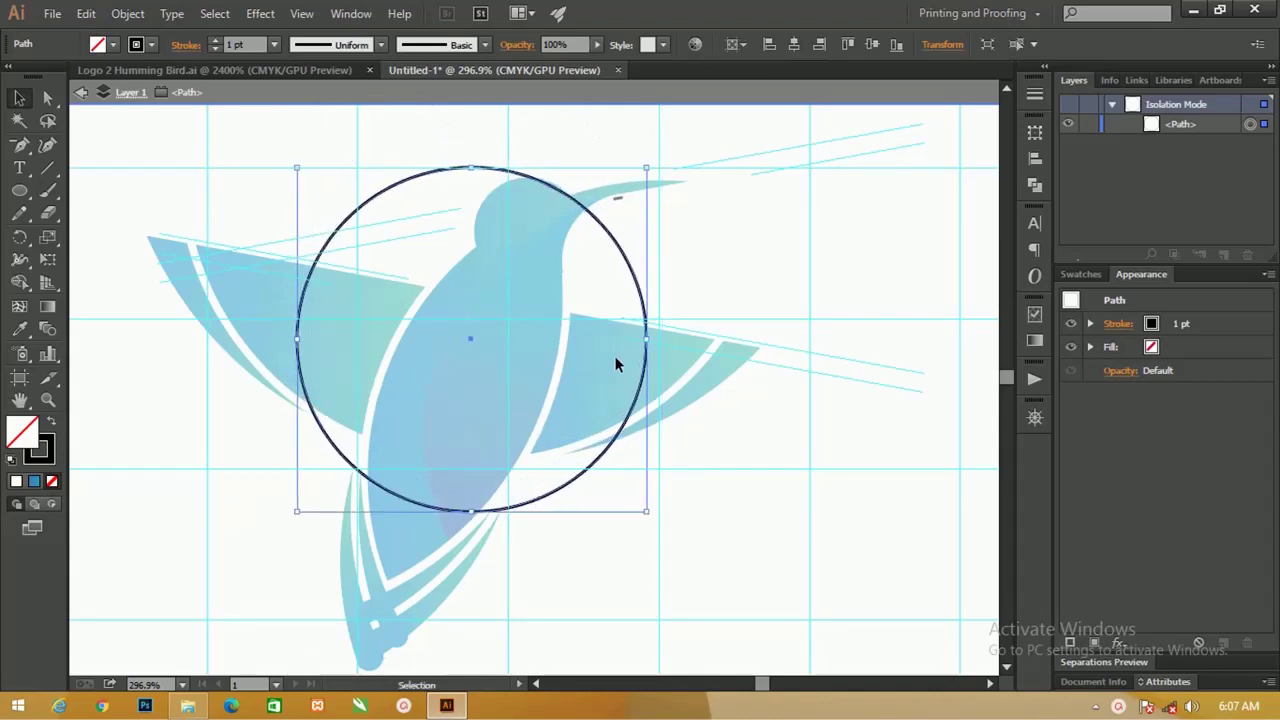
{"action": "key", "text": "Escape"}
{"action": "left_click", "coordinate": [695, 276]}
{"action": "key", "text": "a"}
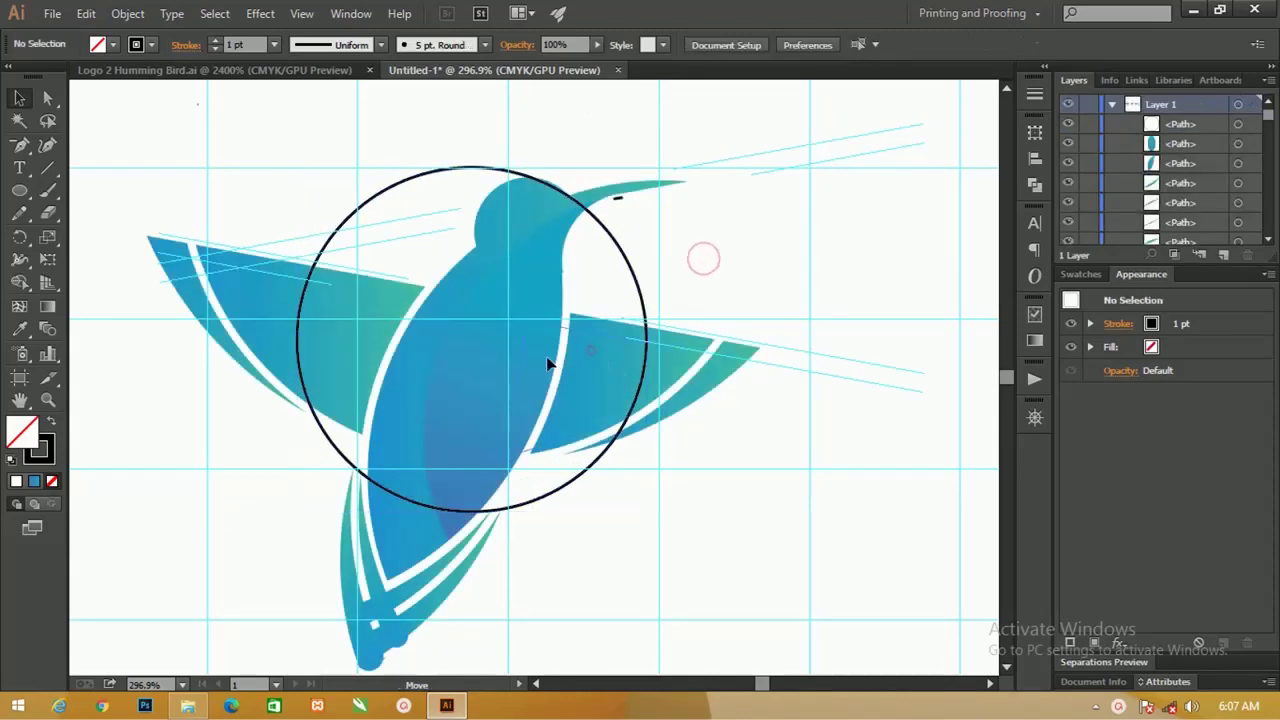
{"action": "left_click", "coordinate": [548, 365]}
Combine both selected wings into a single compound path.
{"action": "left_click", "coordinate": [266, 297], "text": "shift"}
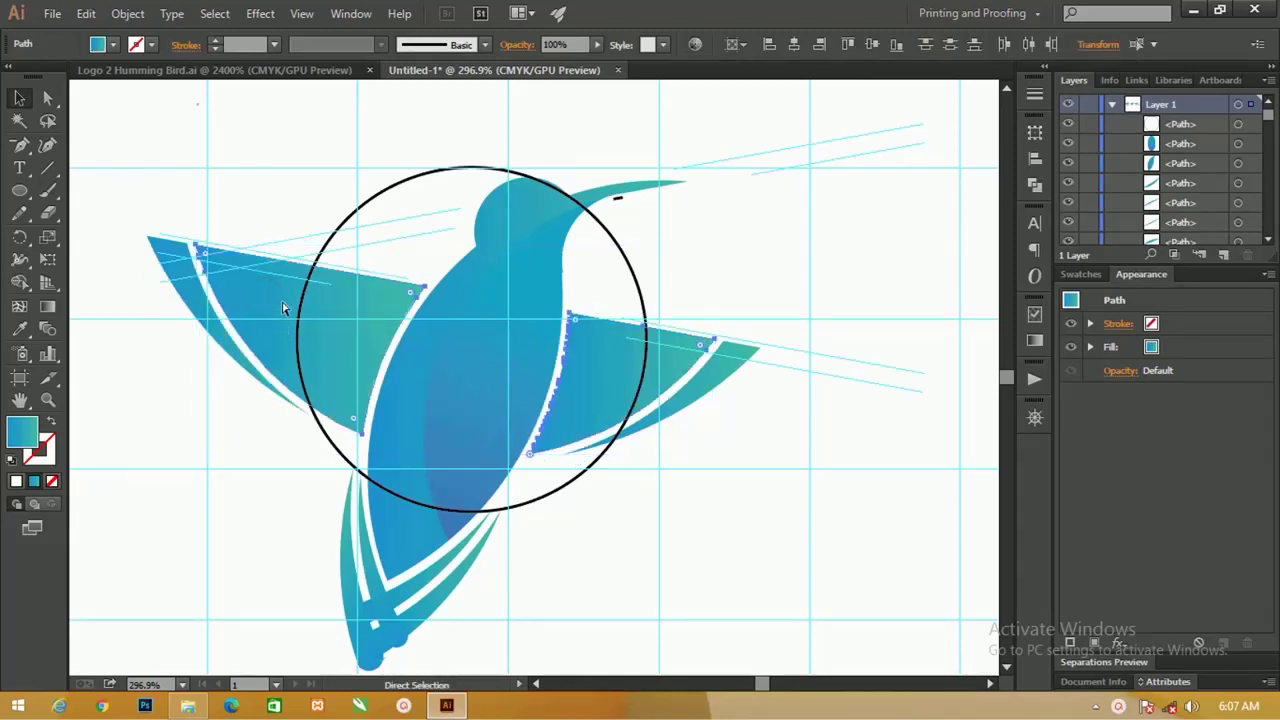
{"action": "key", "text": "v"}
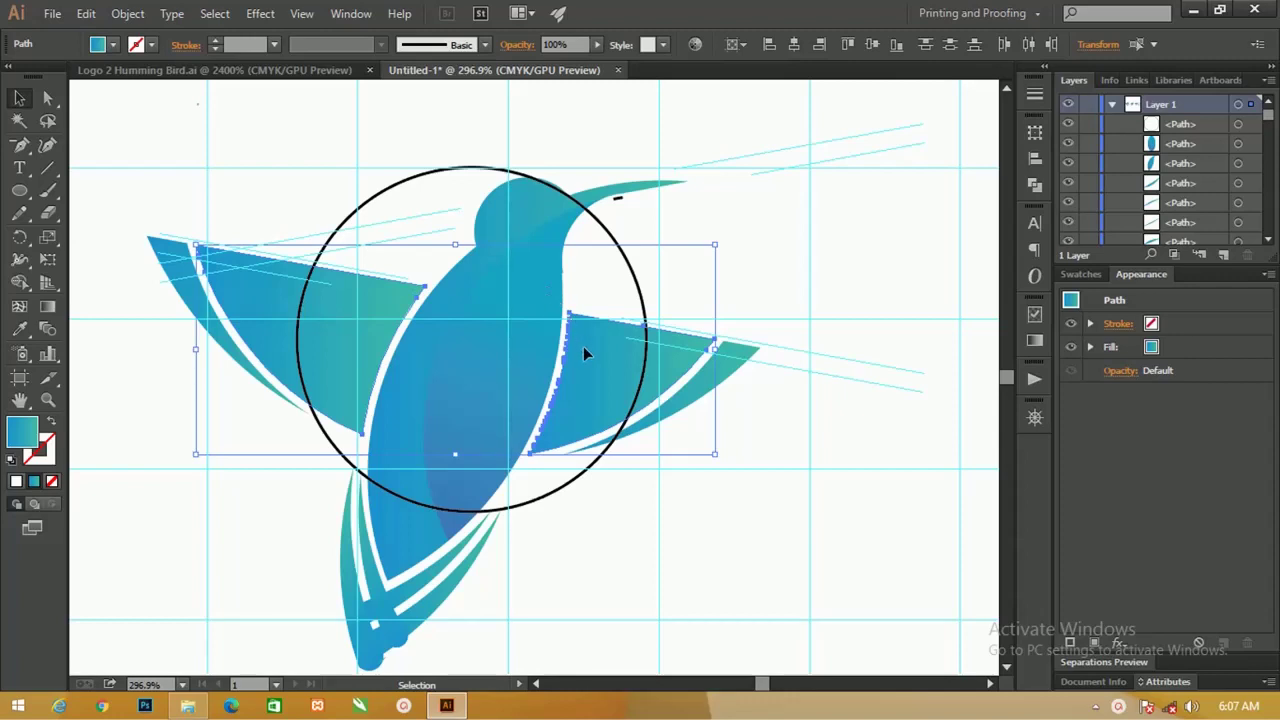
{"action": "right_click", "coordinate": [586, 352]}
{"action": "left_click", "coordinate": [702, 525]}
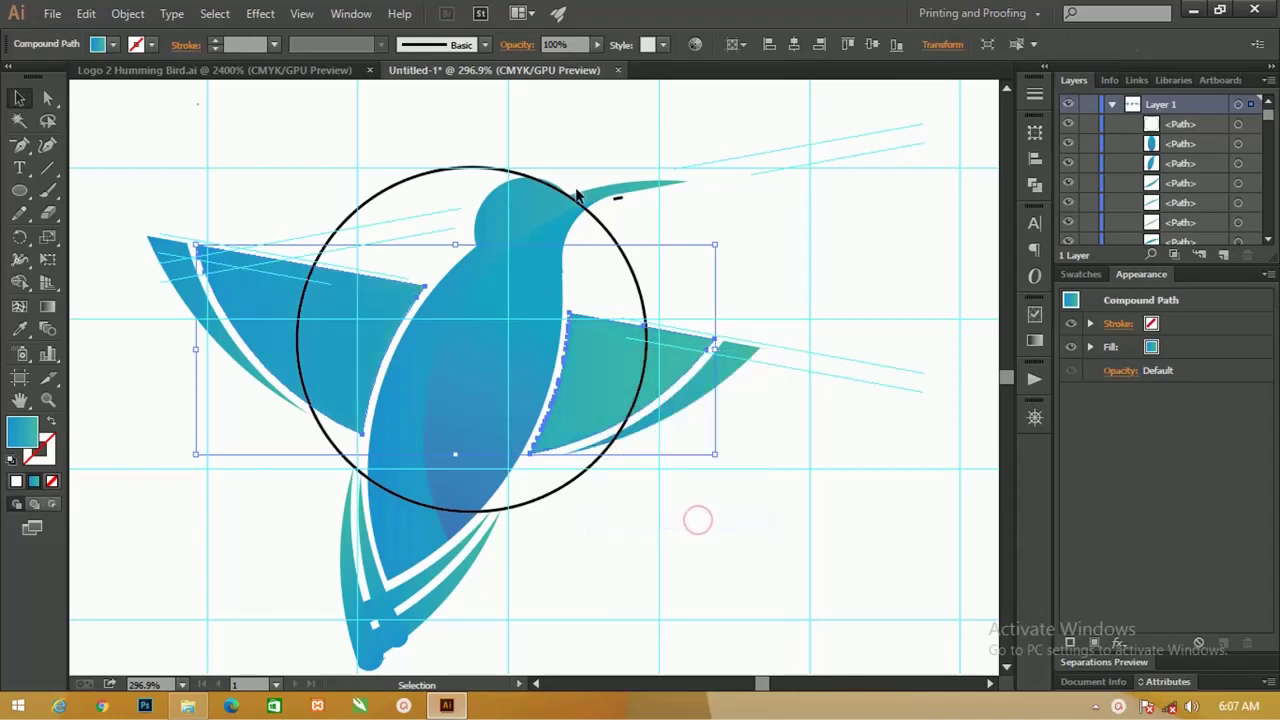
Intersect the wings with the circle to leave separate inner wing pieces.
{"action": "left_click", "coordinate": [600, 217], "text": "shift"}
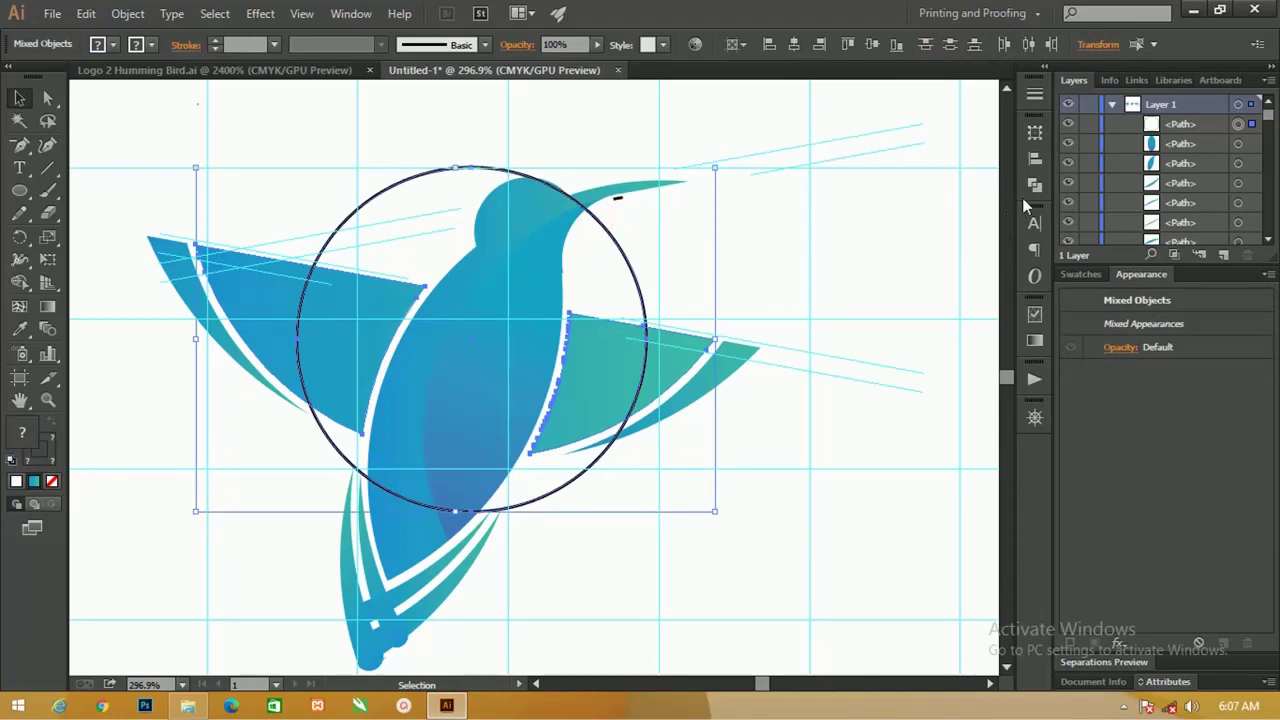
{"action": "left_click", "coordinate": [1035, 184]}
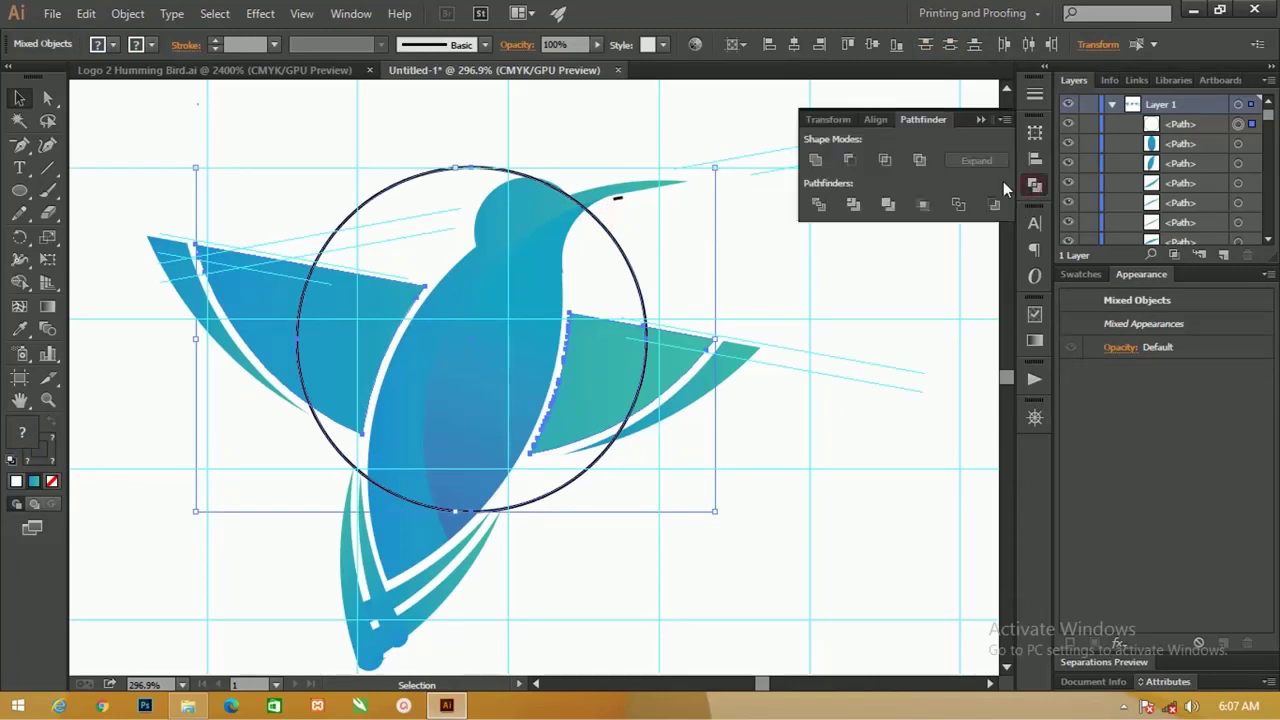
{"action": "left_click", "coordinate": [881, 162]}
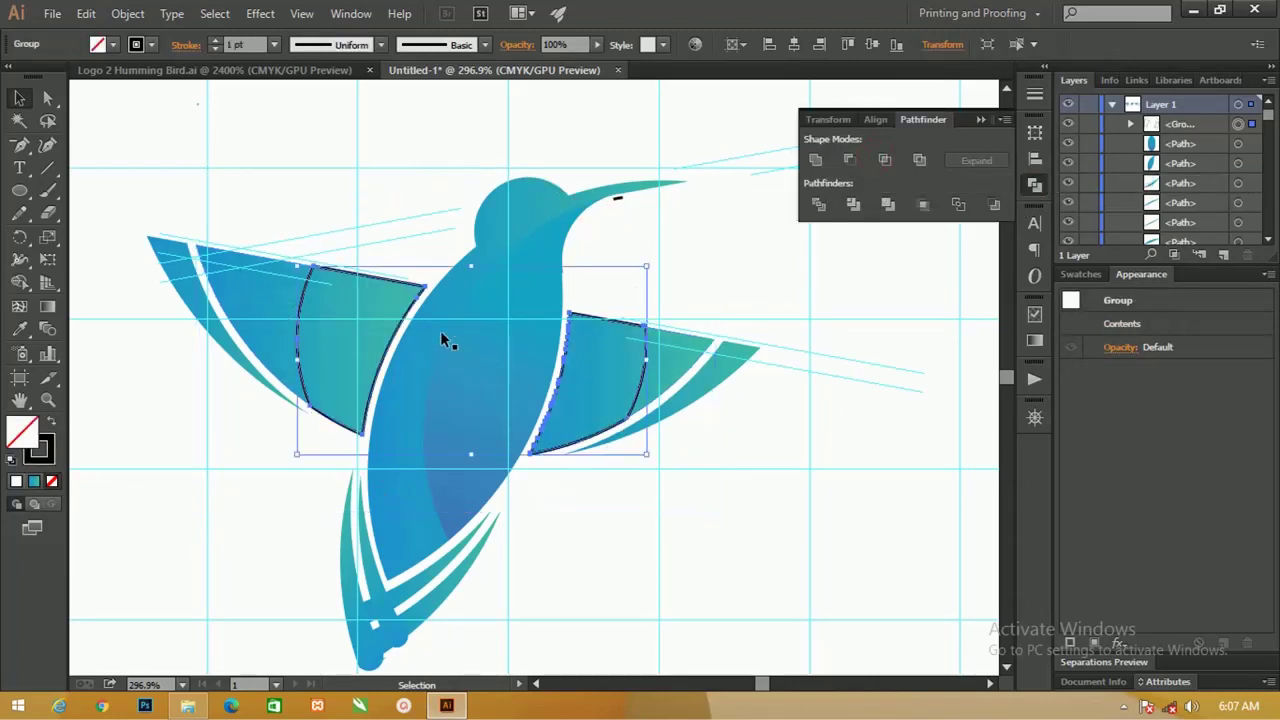
Fill the inner wing pieces with the body's blue and set their blend mode to Overlay.
{"action": "key", "text": "i"}
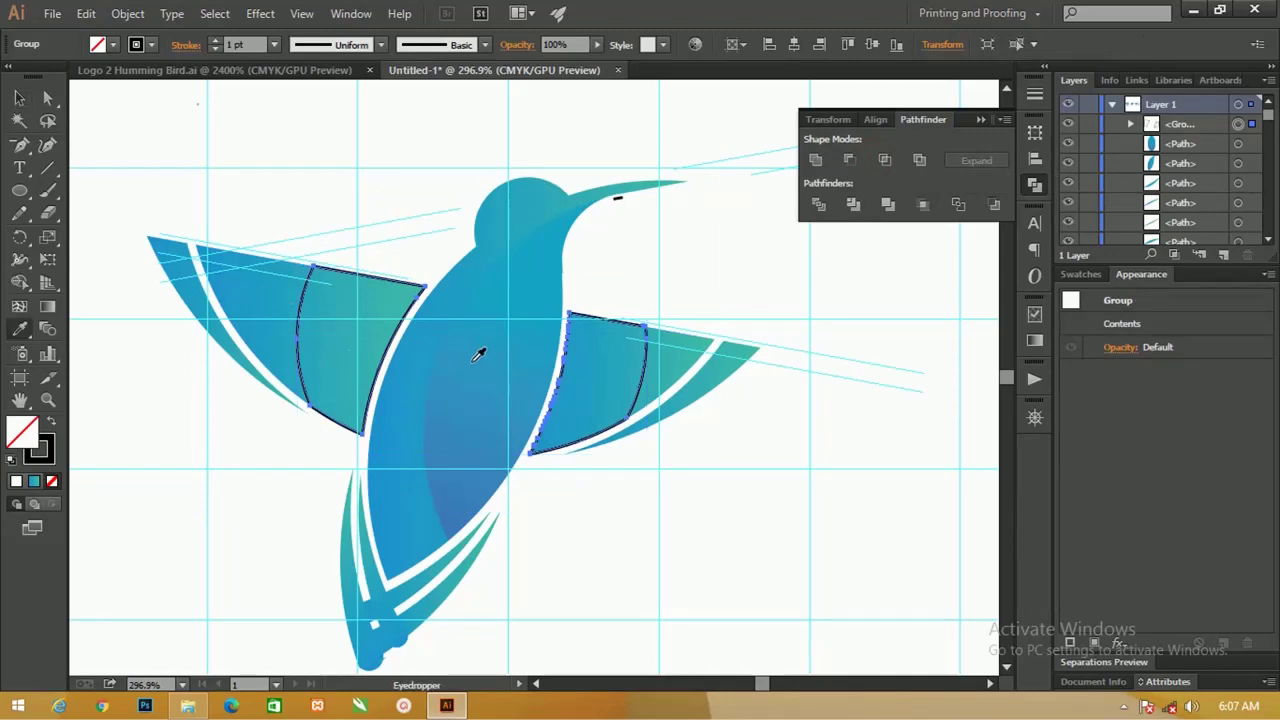
{"action": "left_click", "coordinate": [473, 362]}
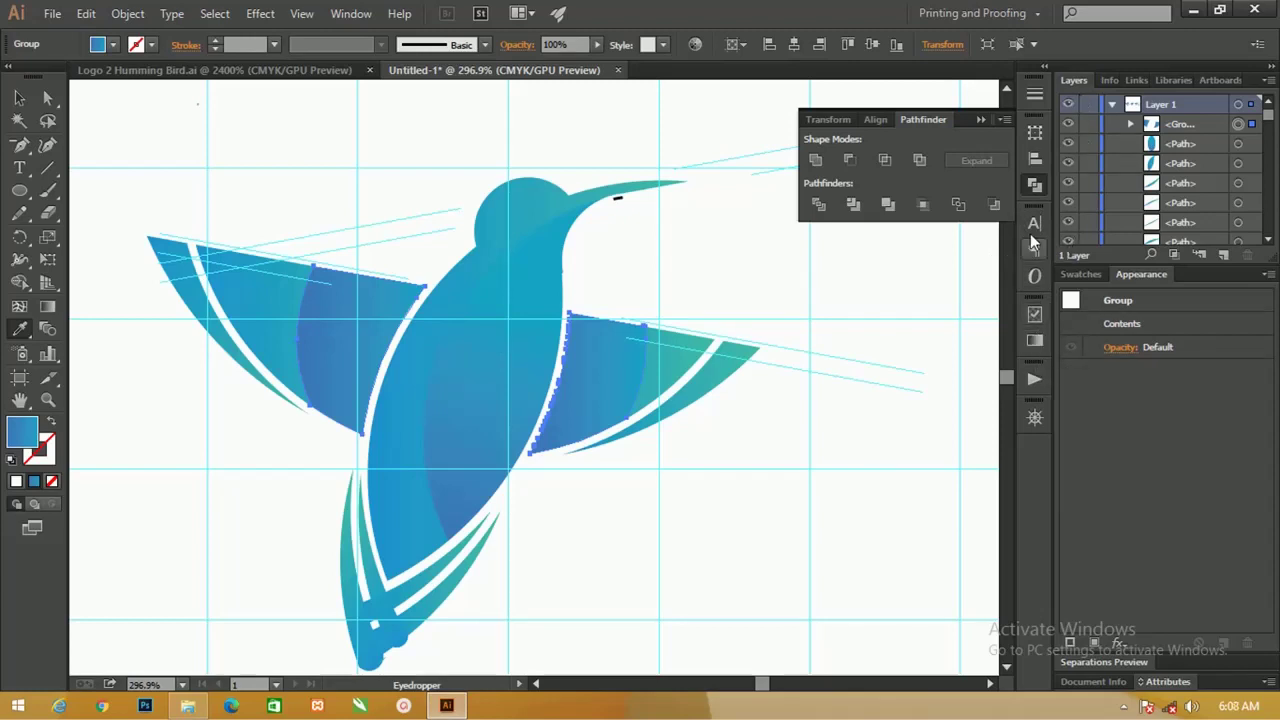
{"action": "left_click", "coordinate": [1113, 347]}
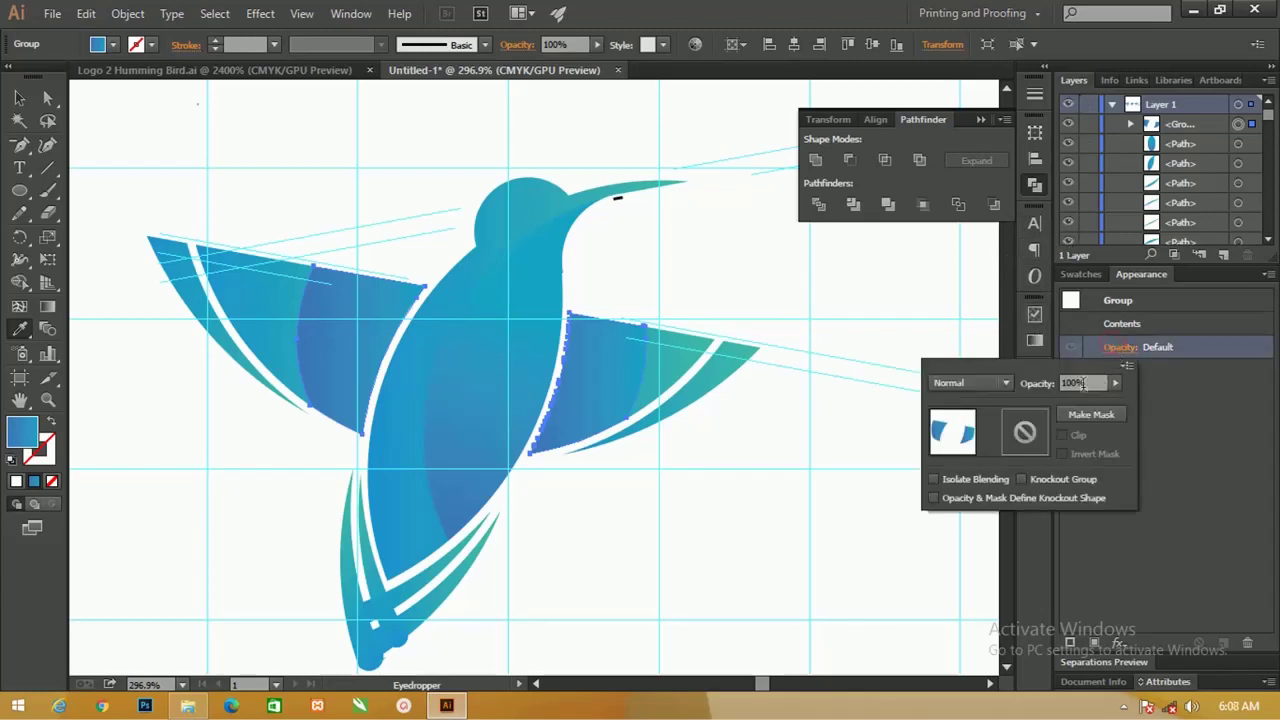
{"action": "left_click", "coordinate": [1007, 384]}
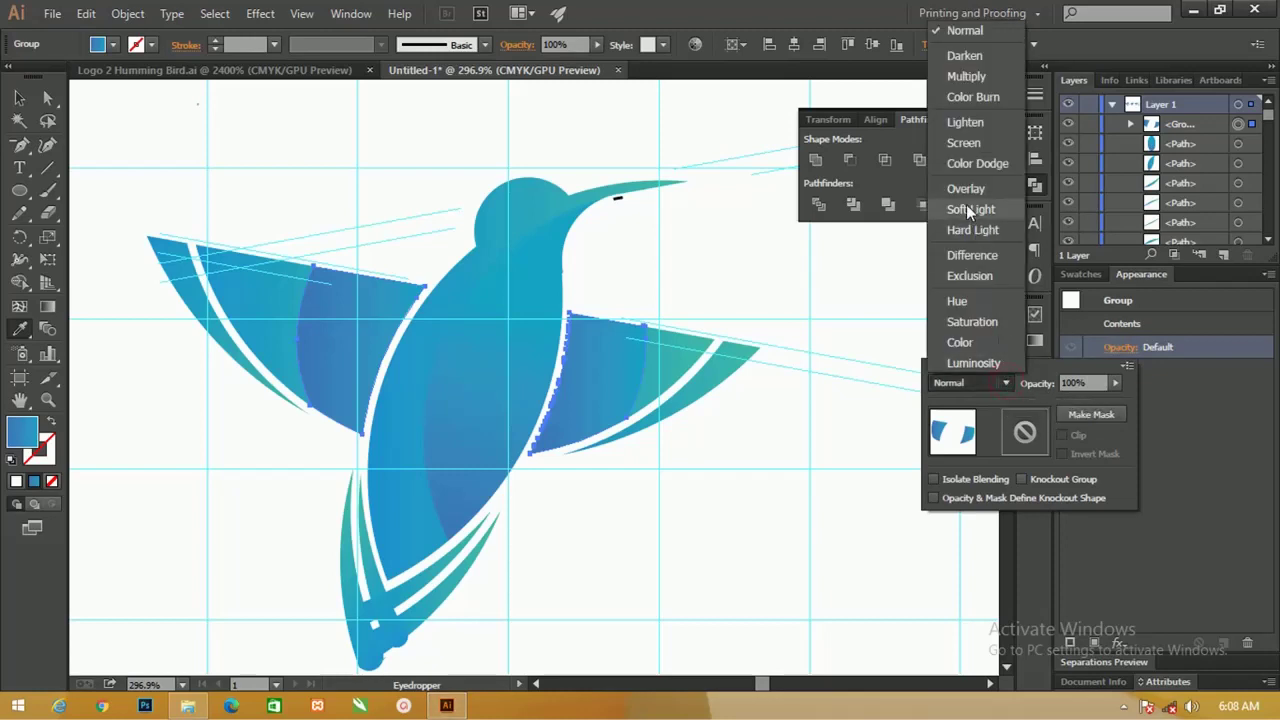
{"action": "left_click", "coordinate": [964, 202]}
{"action": "left_click", "coordinate": [962, 383]}
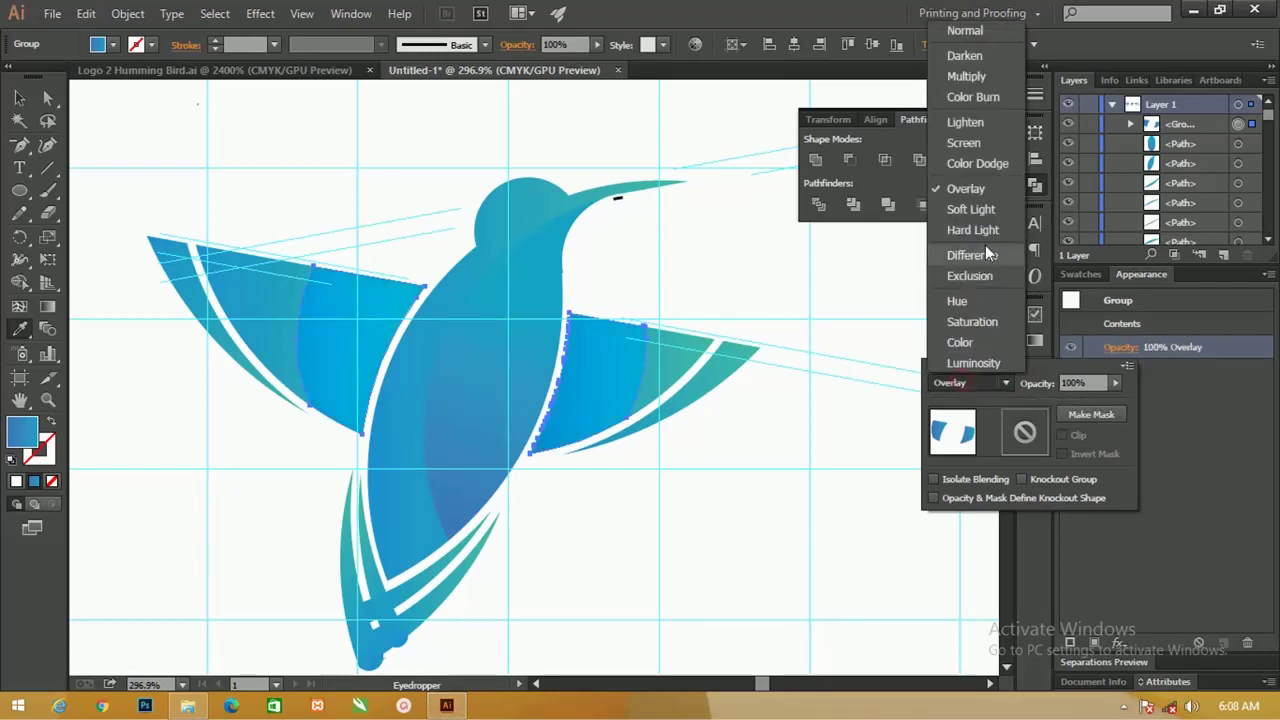
{"action": "left_click", "coordinate": [963, 142]}
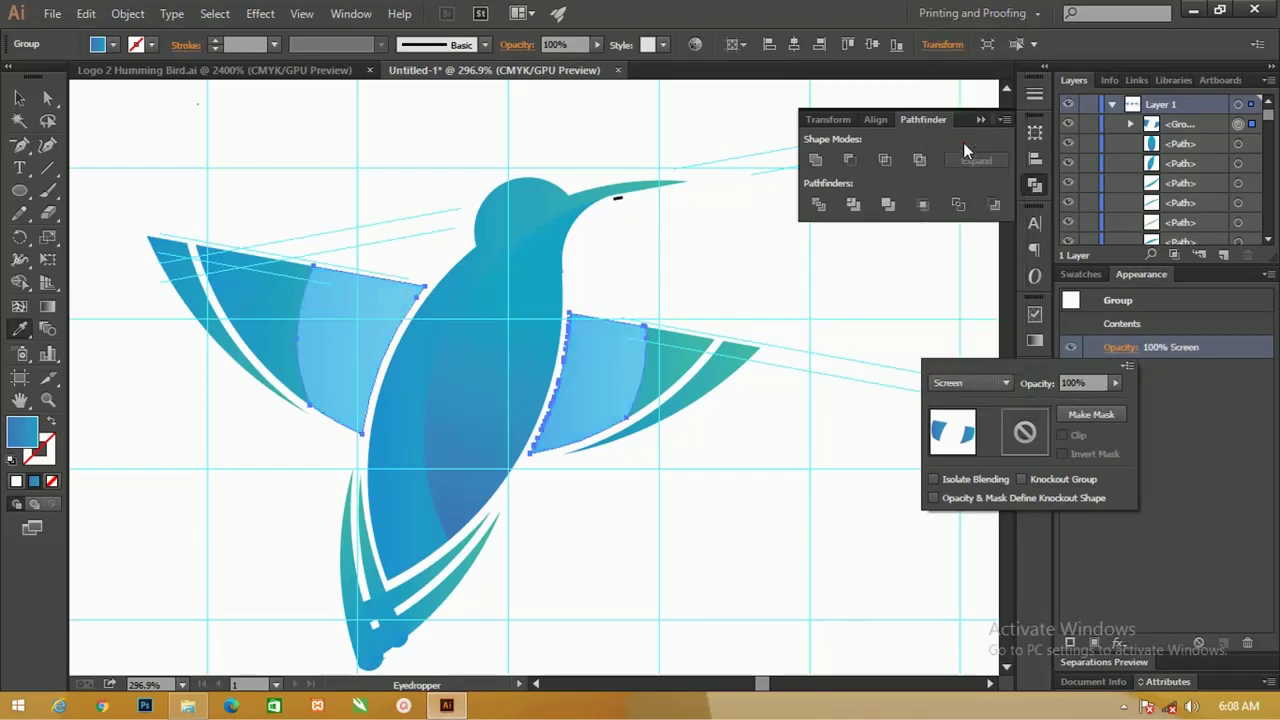
{"action": "left_click", "coordinate": [990, 382]}
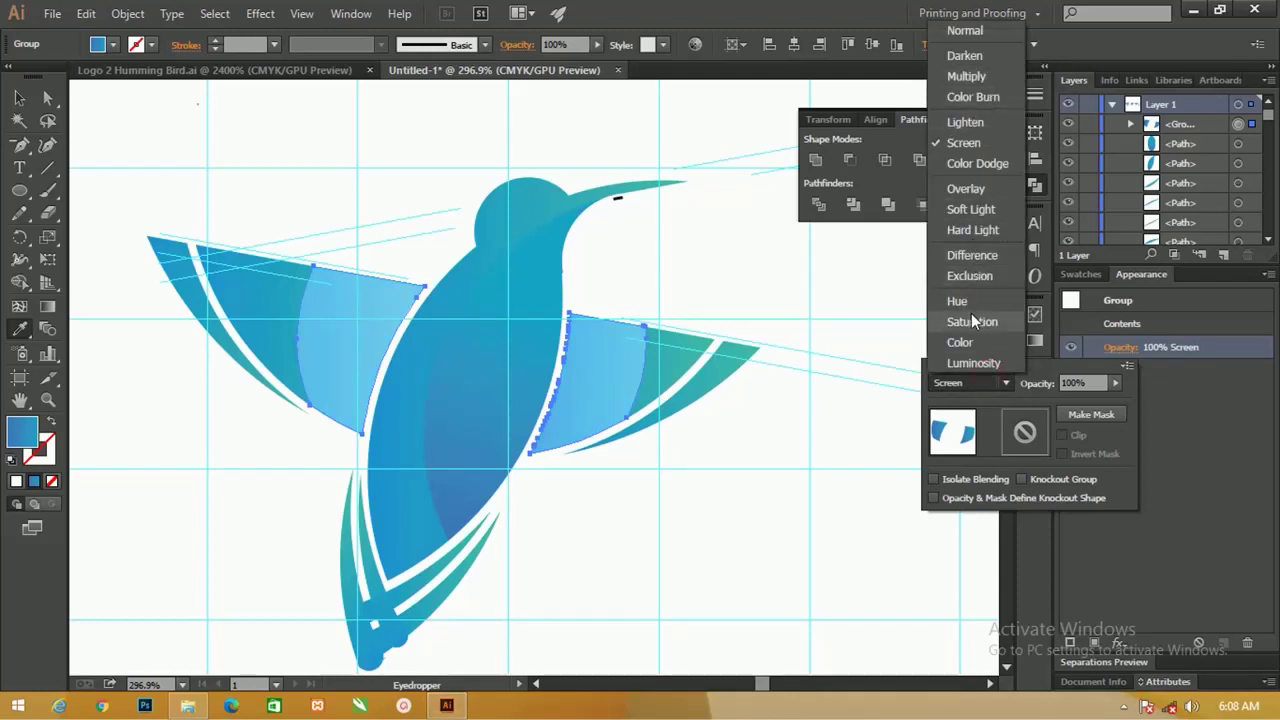
{"action": "left_click", "coordinate": [972, 189]}
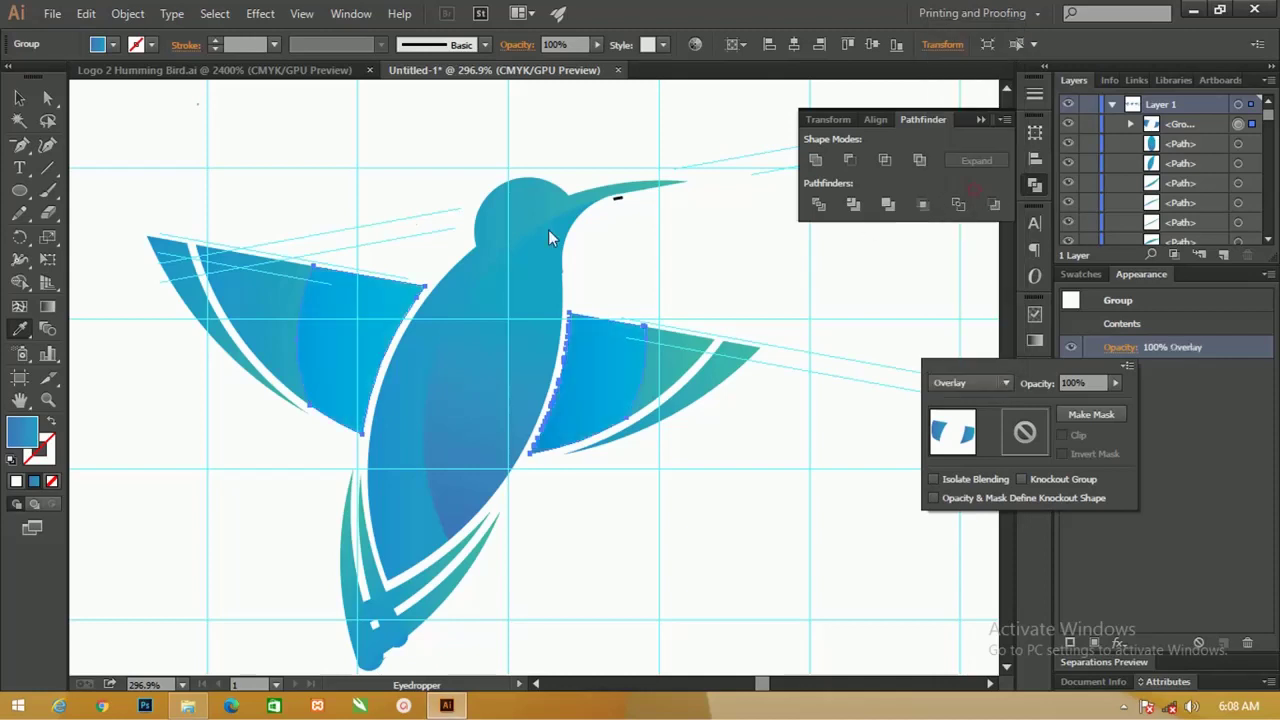
{"action": "key", "text": "v"}
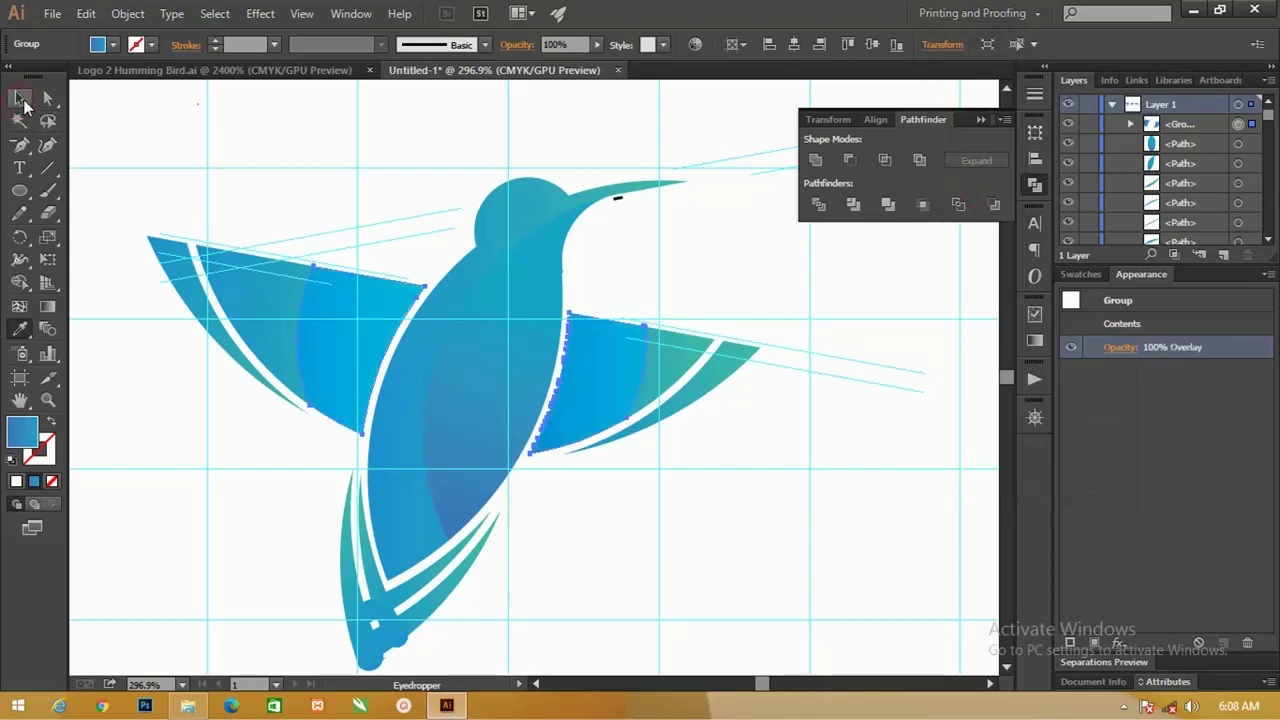
Bring copies of both wings to the front as unfilled black outlines.
{"action": "left_click", "coordinate": [716, 291]}
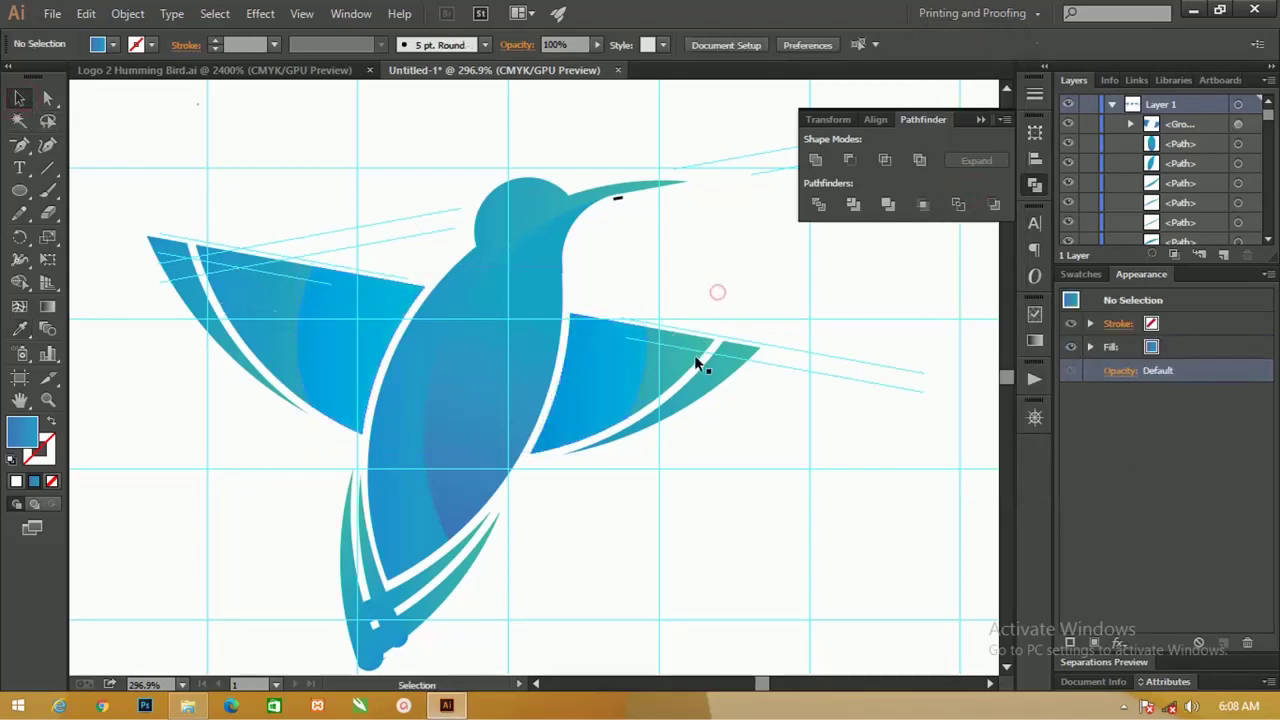
{"action": "left_click", "coordinate": [697, 358]}
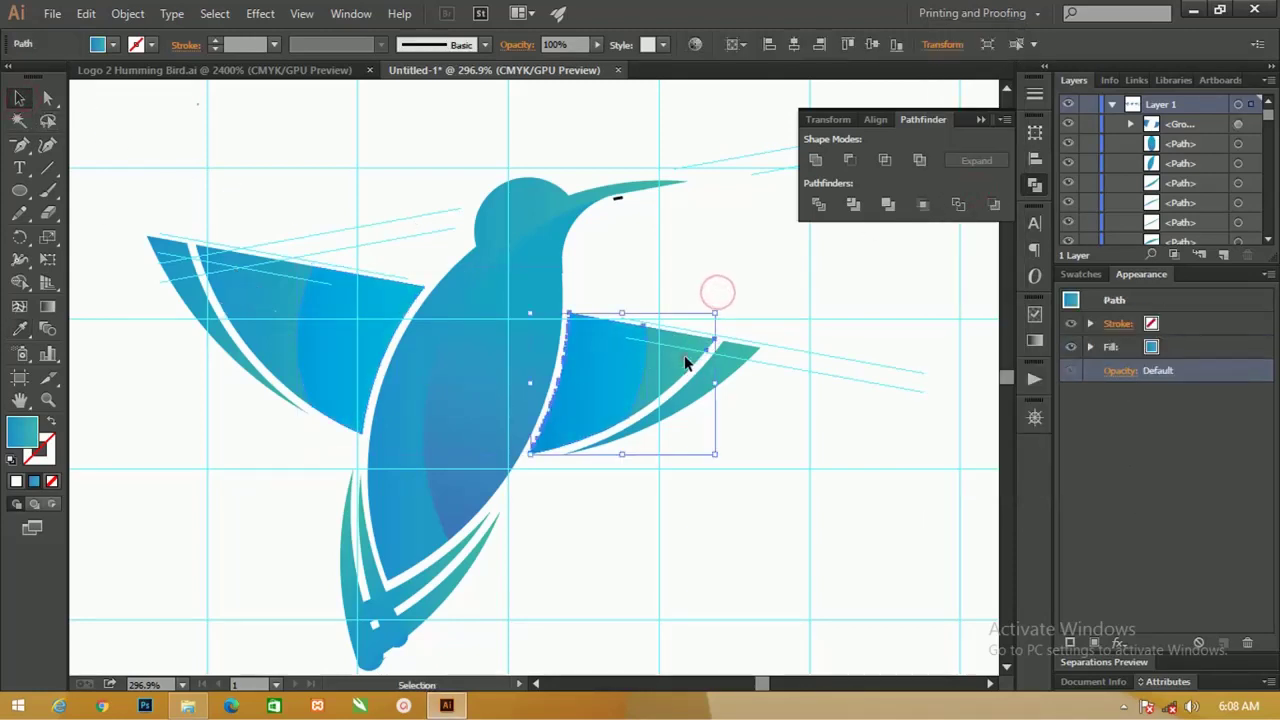
{"action": "left_click", "coordinate": [255, 314], "text": "shift"}
{"action": "key", "text": "a"}
{"action": "key", "text": "v"}
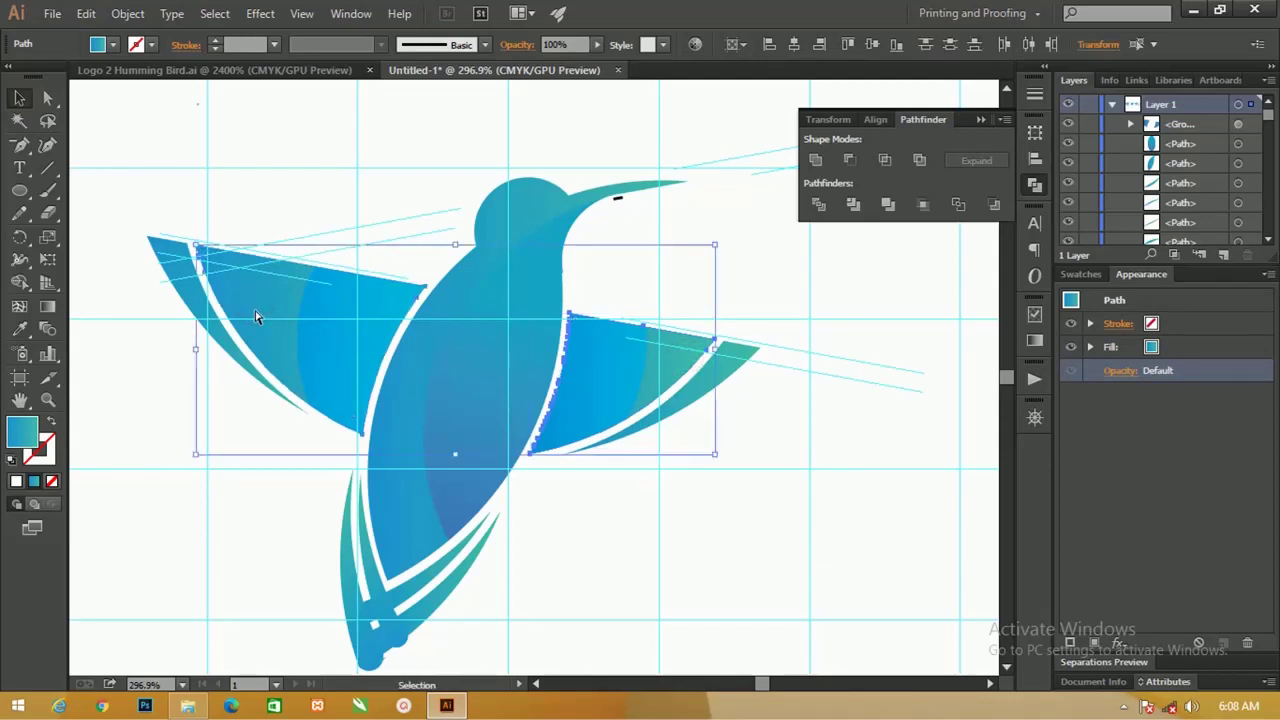
{"action": "key", "text": "ctrl+shift+bracketright"}
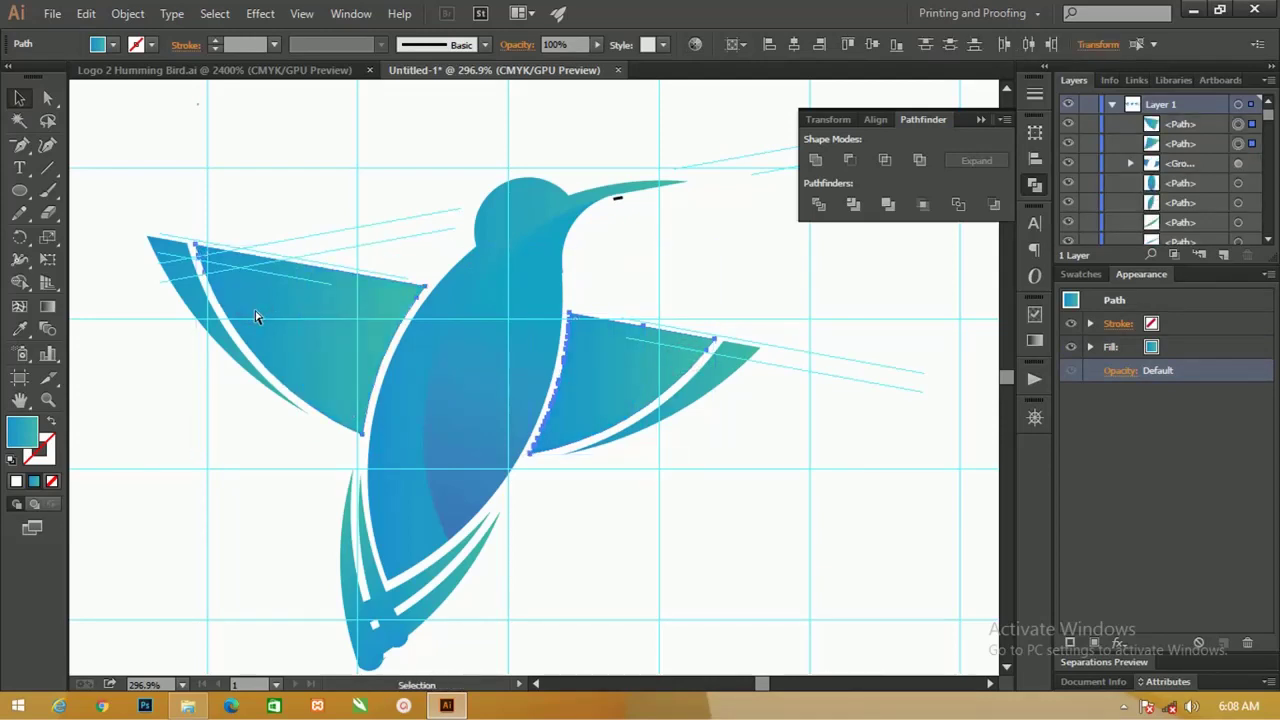
{"action": "key", "text": "d"}
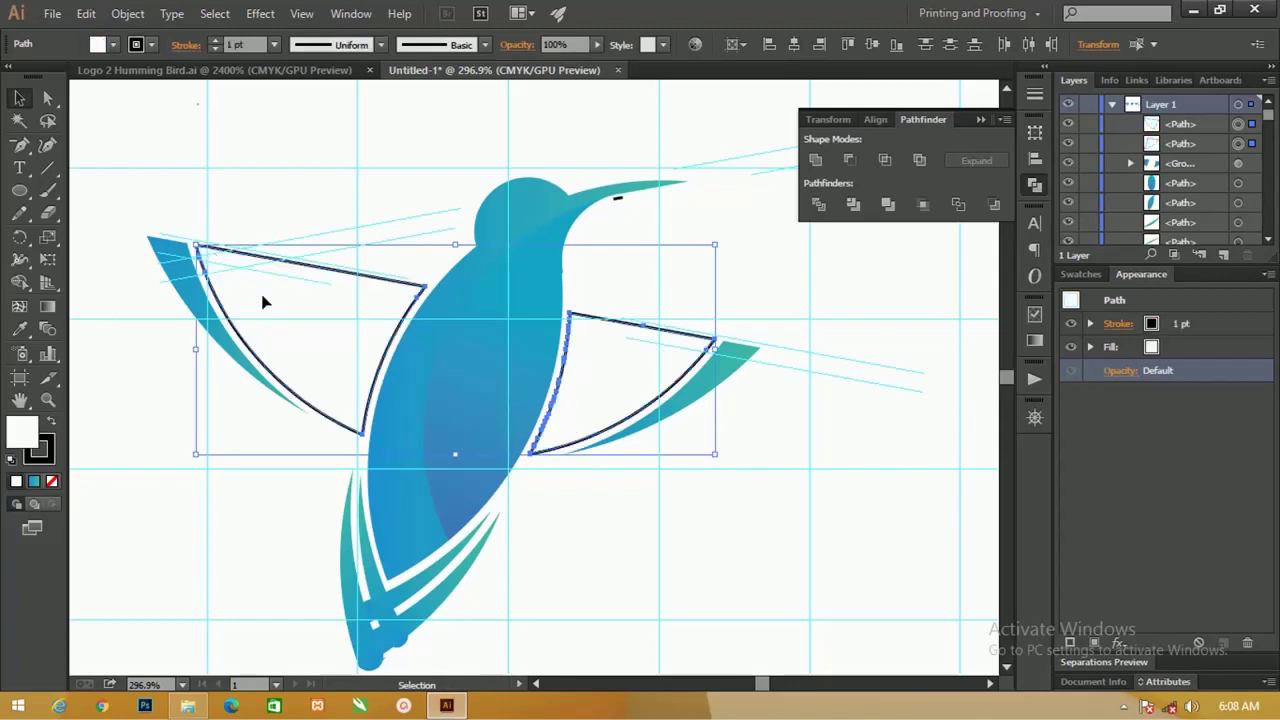
{"action": "key", "text": "a"}
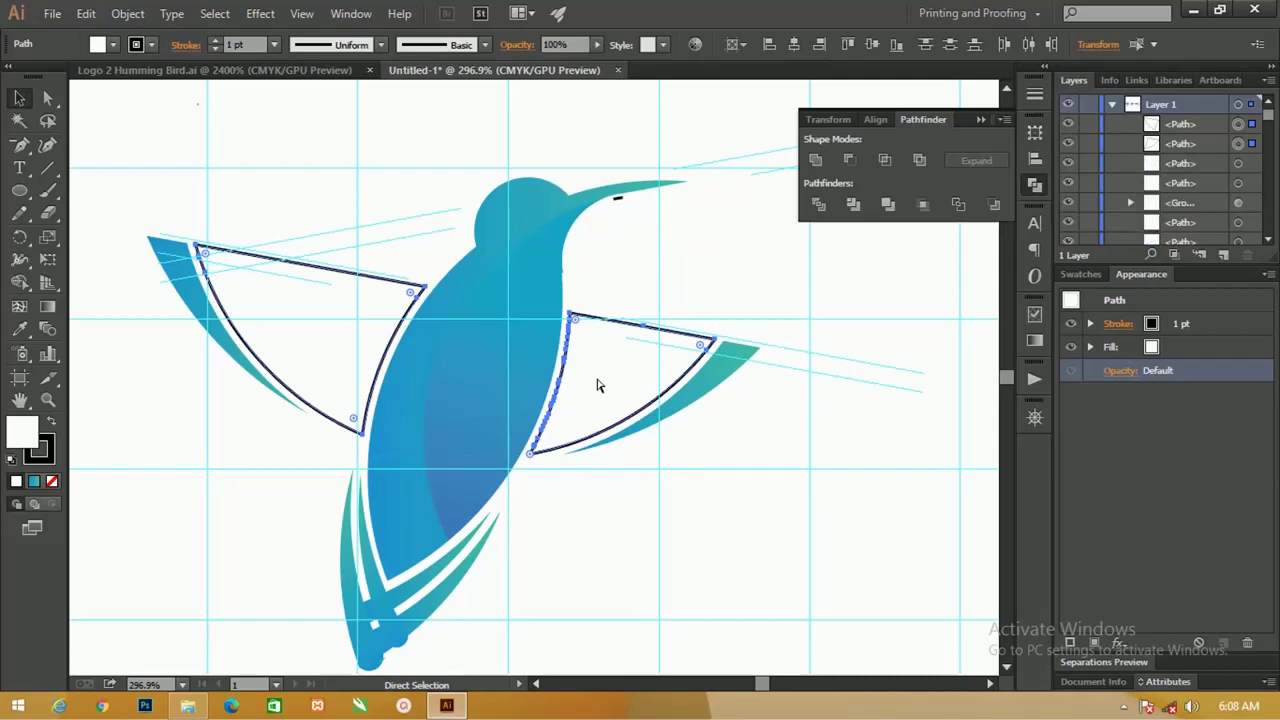
{"action": "key", "text": "v"}
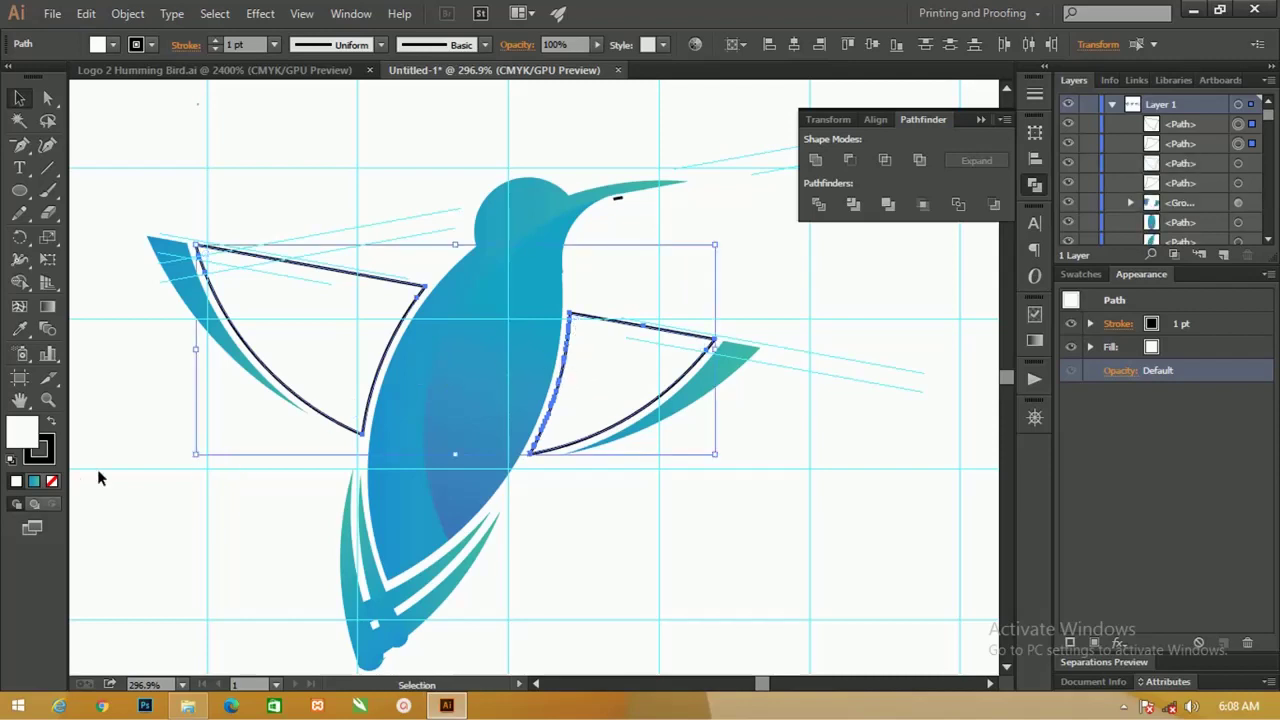
{"action": "left_click", "coordinate": [53, 481]}
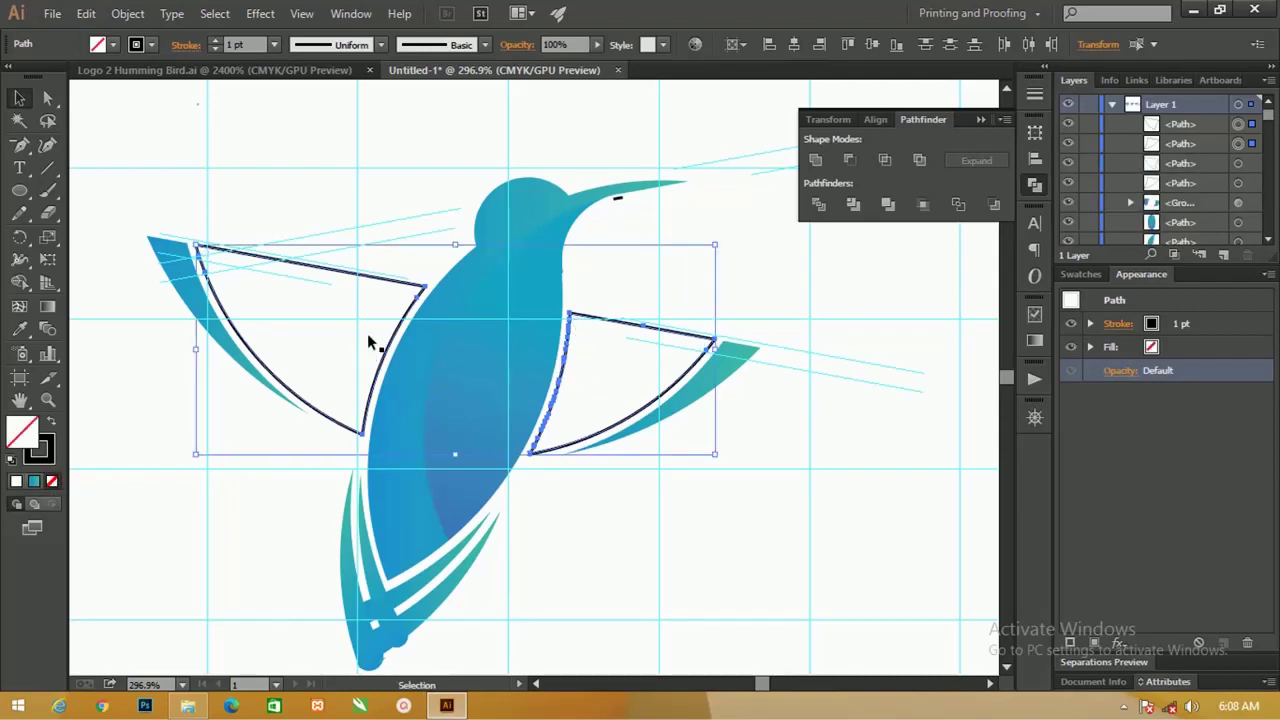
Duplicate the wing outlines in place and nudge the copy slightly upward.
{"action": "key", "text": "ctrl+c"}
{"action": "key", "text": "ctrl+f"}
{"action": "key", "text": "Up"}
{"action": "key", "text": "Up"}
{"action": "key", "text": "Up"}
{"action": "key", "text": "Up"}
{"action": "key", "text": "Up"}
{"action": "key", "text": "Up"}
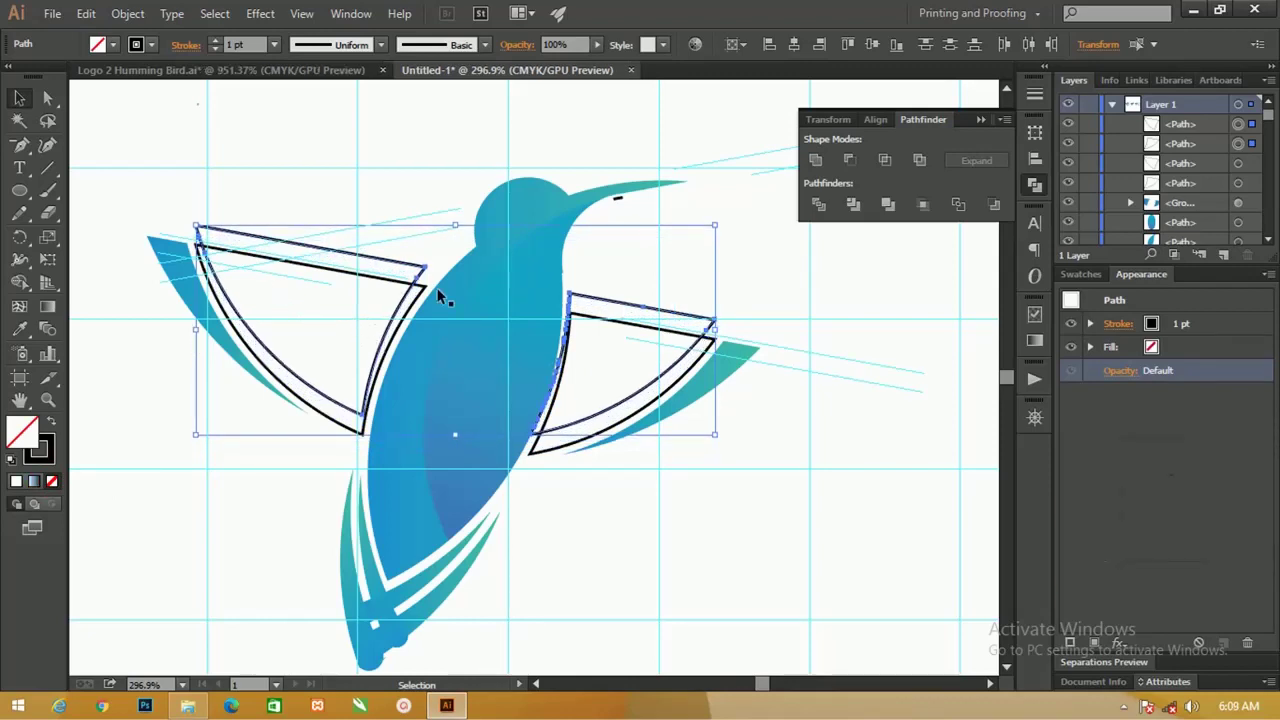
{"action": "left_click", "coordinate": [372, 218]}
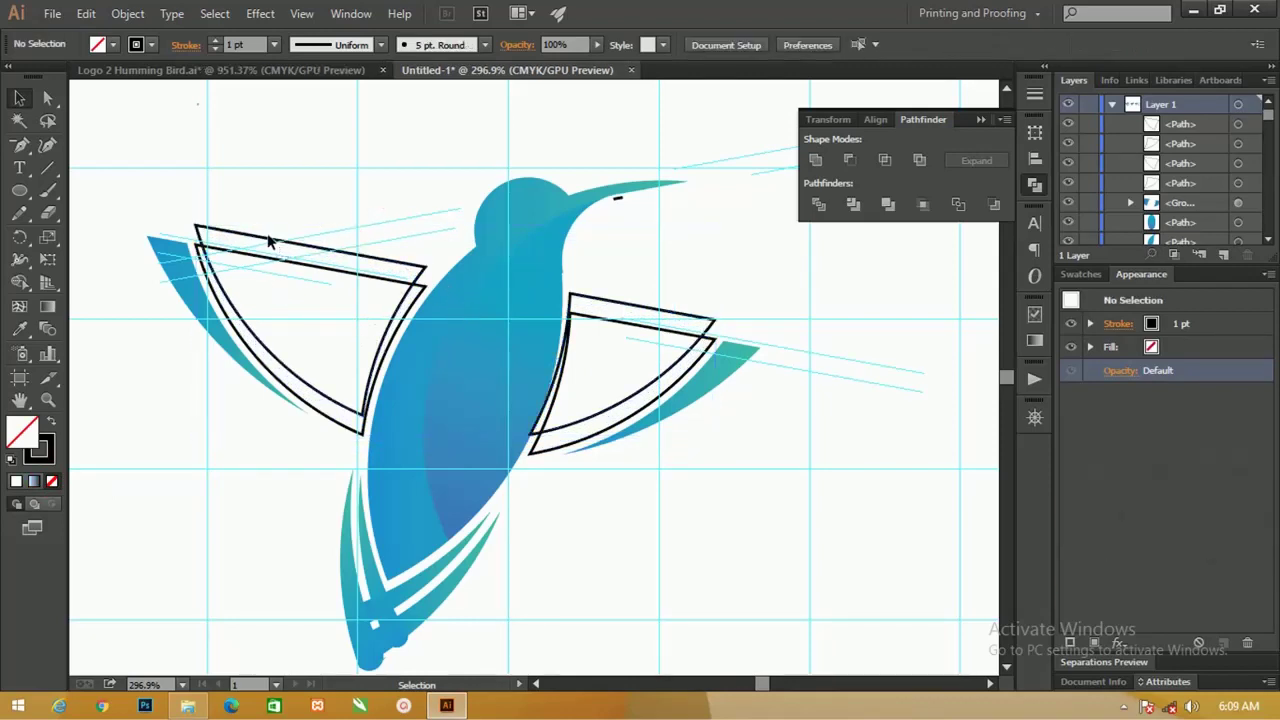
{"action": "left_click", "coordinate": [265, 242]}
Scale, rotate and shift the left wing's copied outline to line up with the body edge.
{"action": "key", "text": "z"}
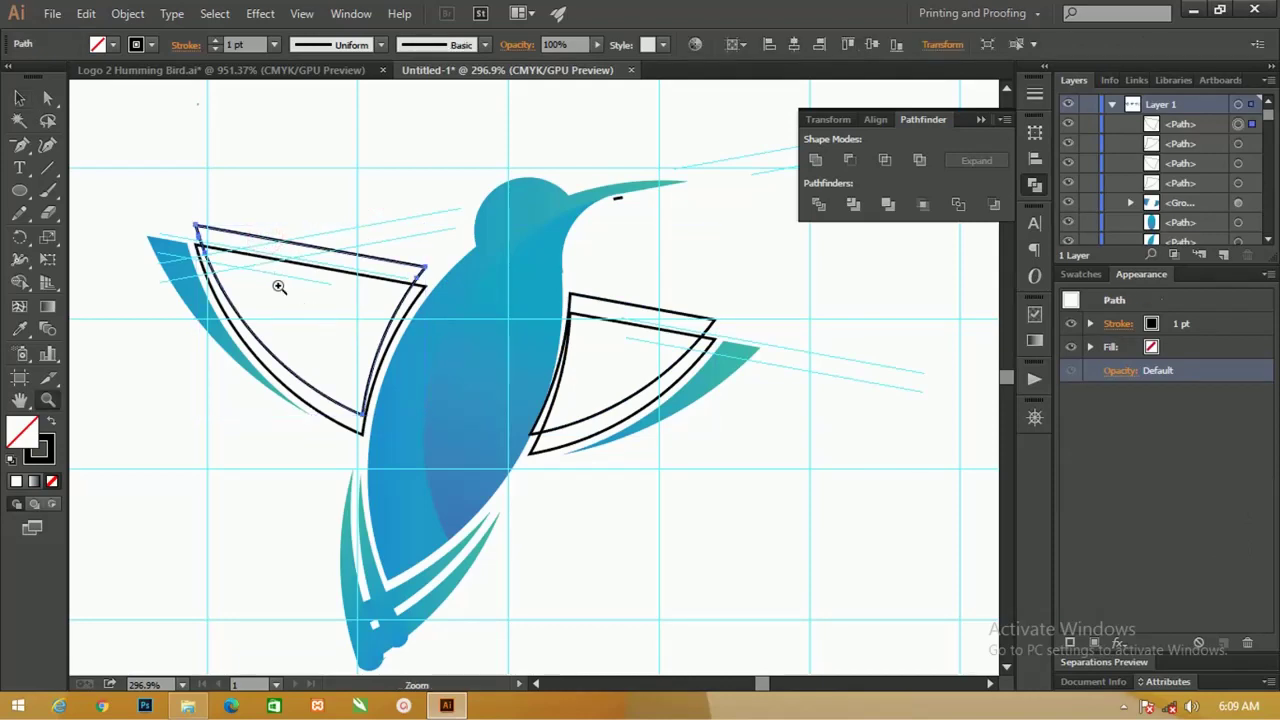
{"action": "left_click", "coordinate": [276, 282]}
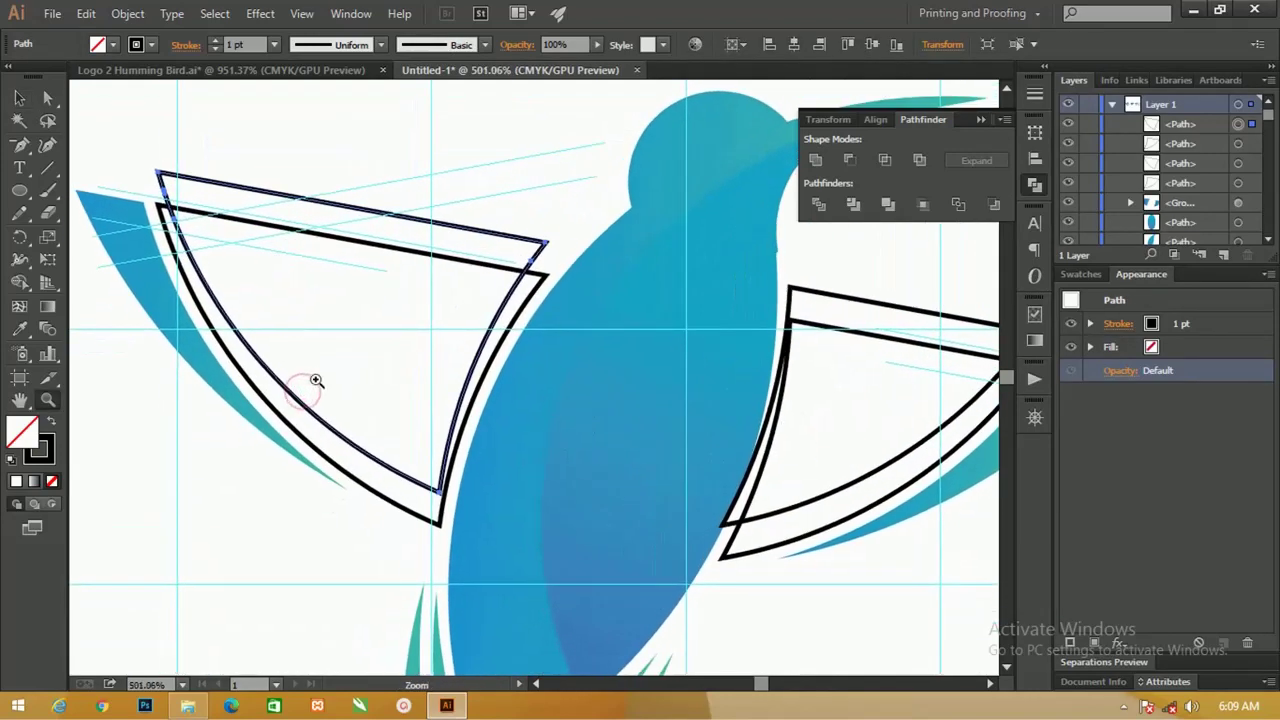
{"action": "key", "text": "v"}
{"action": "left_click_drag", "start_coordinate": [558, 181], "coordinate": [557, 182]}
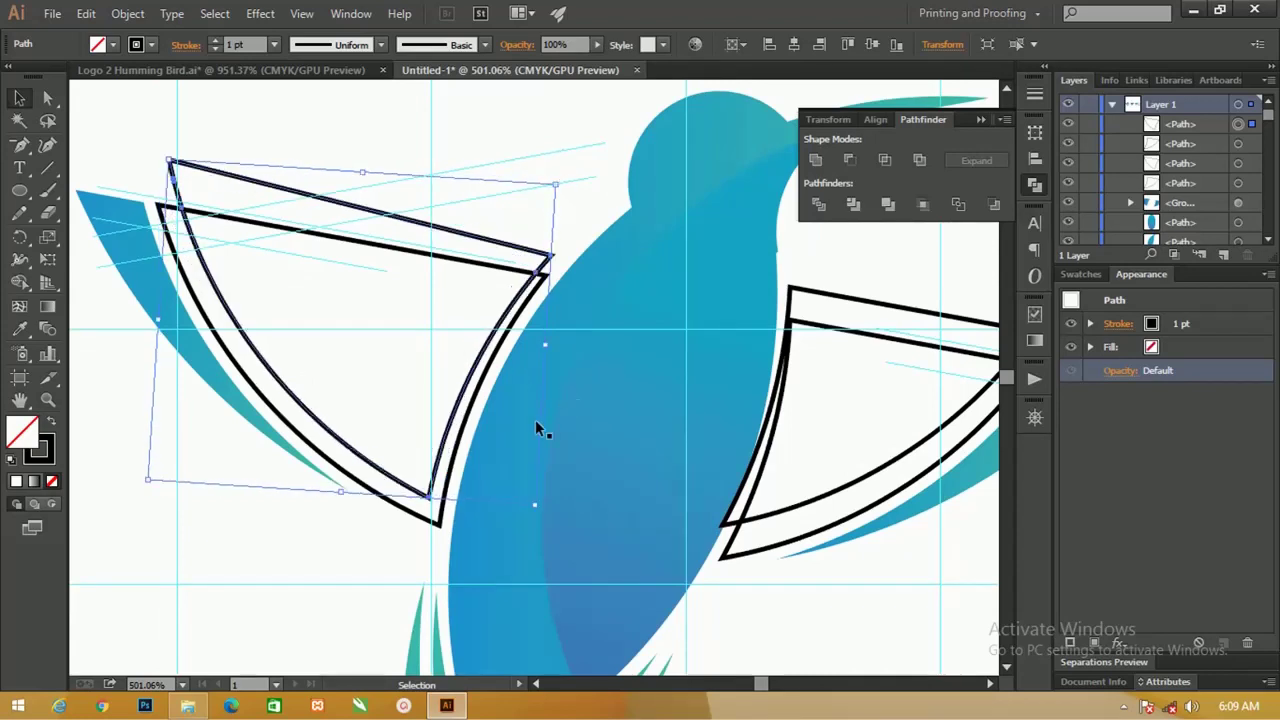
{"action": "left_click_drag", "start_coordinate": [534, 506], "coordinate": [562, 530]}
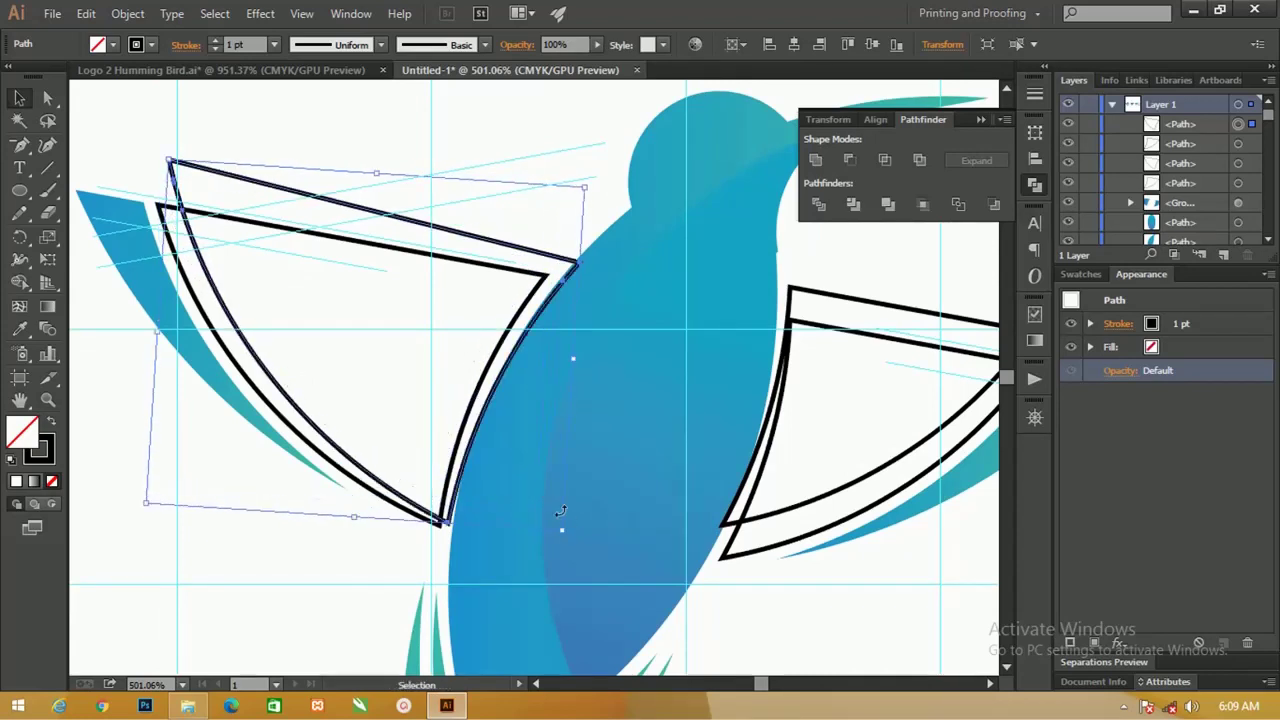
{"action": "left_click_drag", "start_coordinate": [590, 188], "coordinate": [582, 172]}
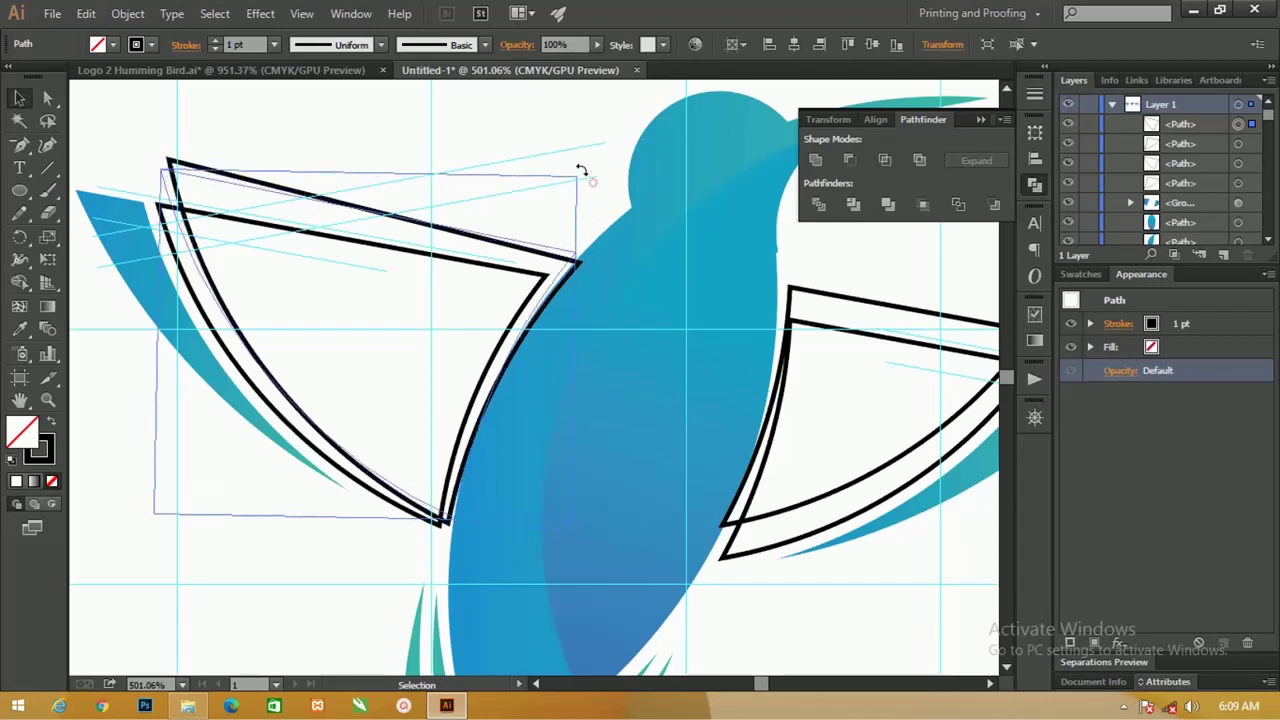
{"action": "left_click_drag", "start_coordinate": [547, 246], "coordinate": [556, 244]}
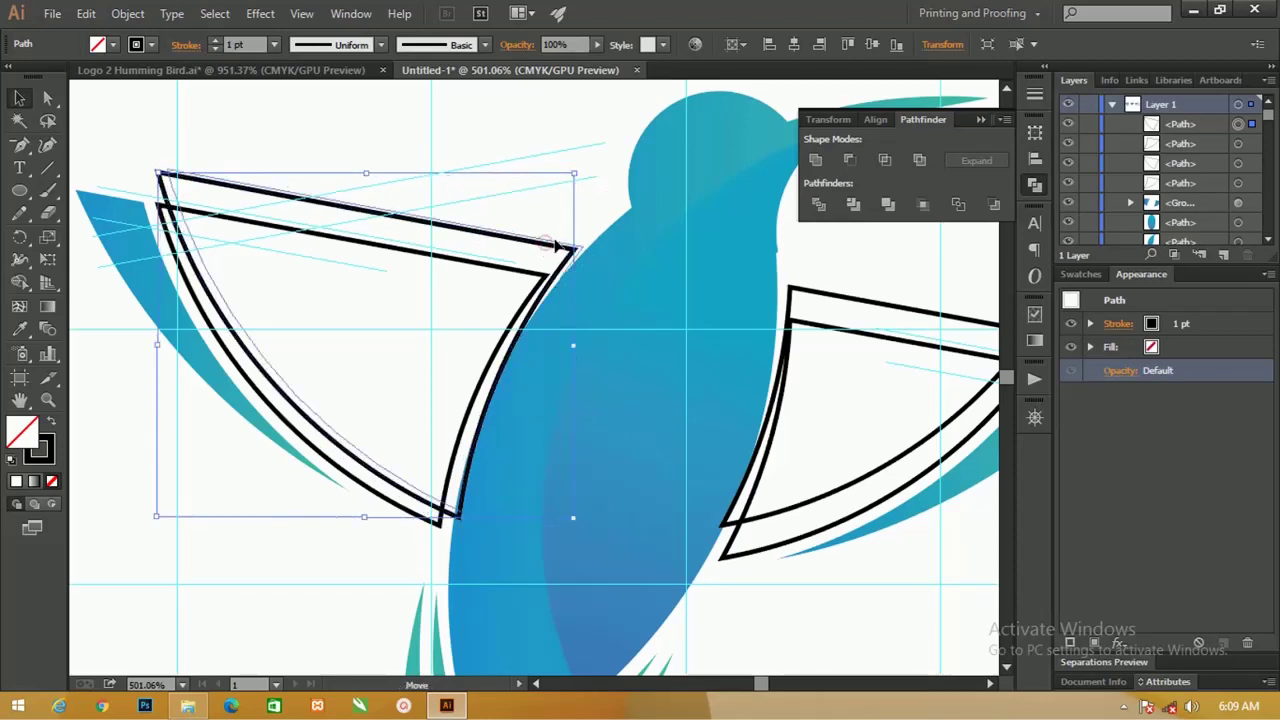
Rotate the right wing's copied outline to fit the body, then select both right-wing paths.
{"action": "left_click_drag", "start_coordinate": [731, 369], "coordinate": [555, 341]}
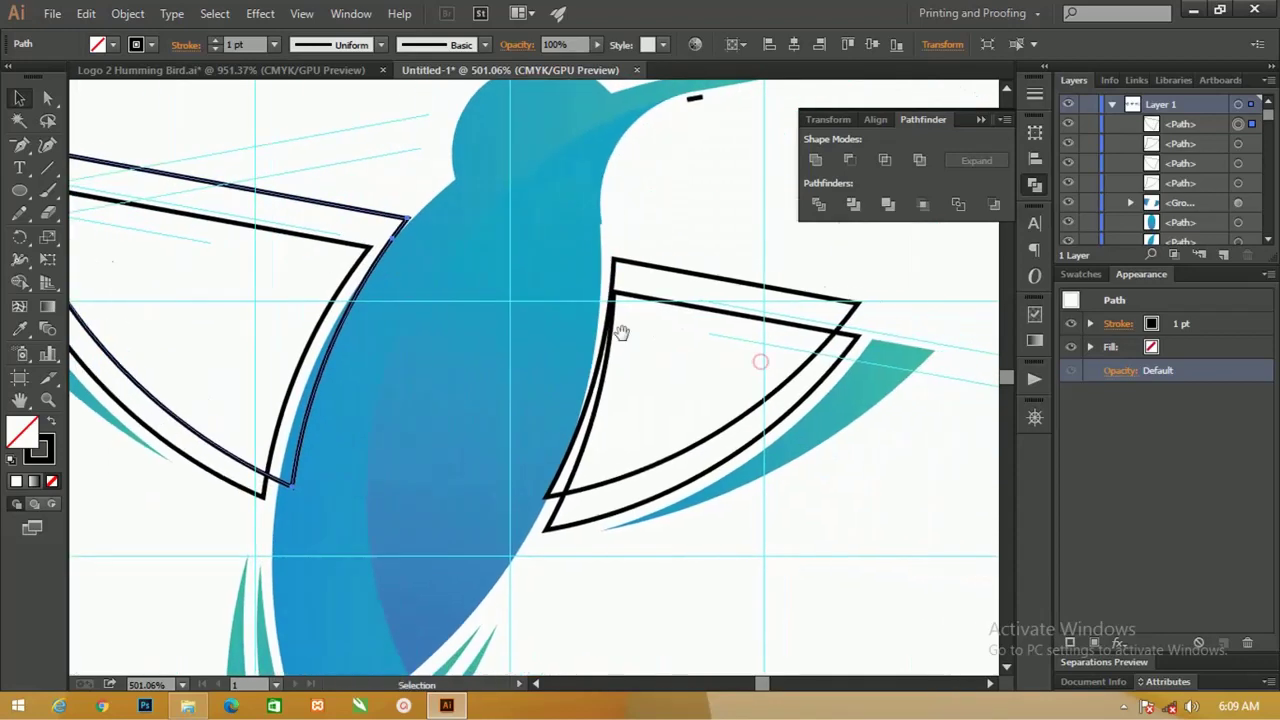
{"action": "left_click", "coordinate": [697, 284]}
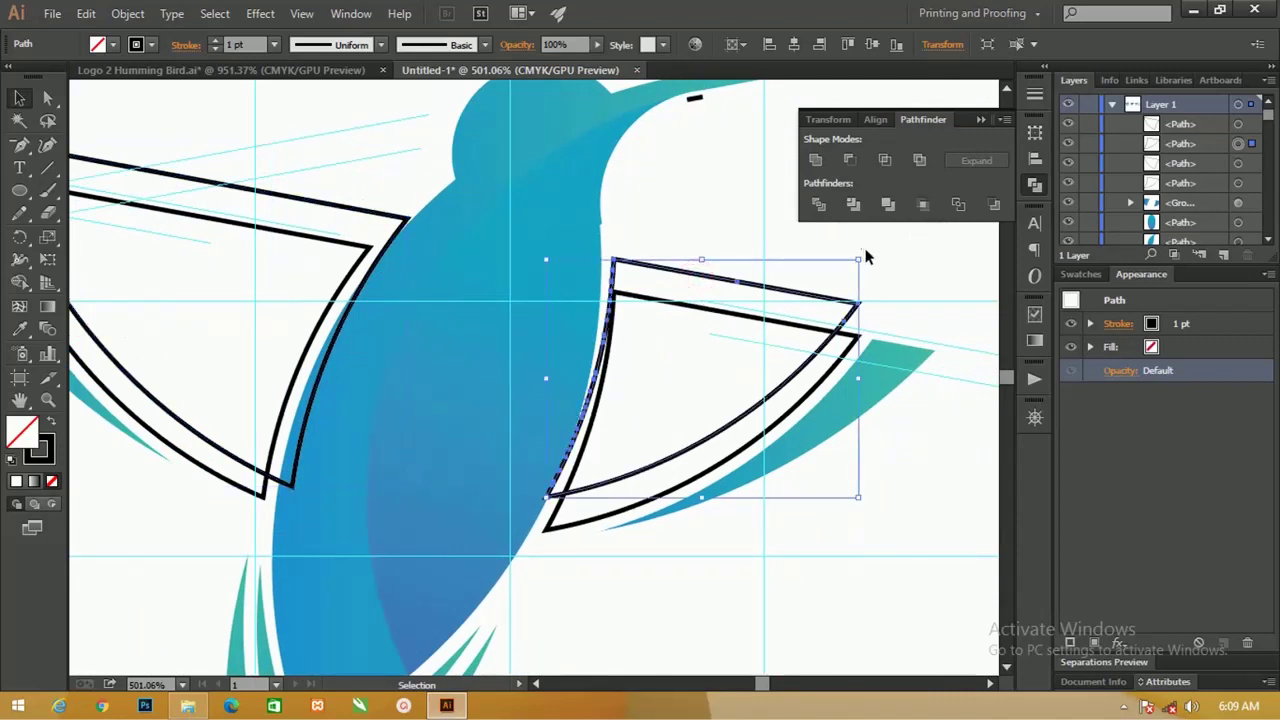
{"action": "left_click_drag", "start_coordinate": [864, 249], "coordinate": [857, 243]}
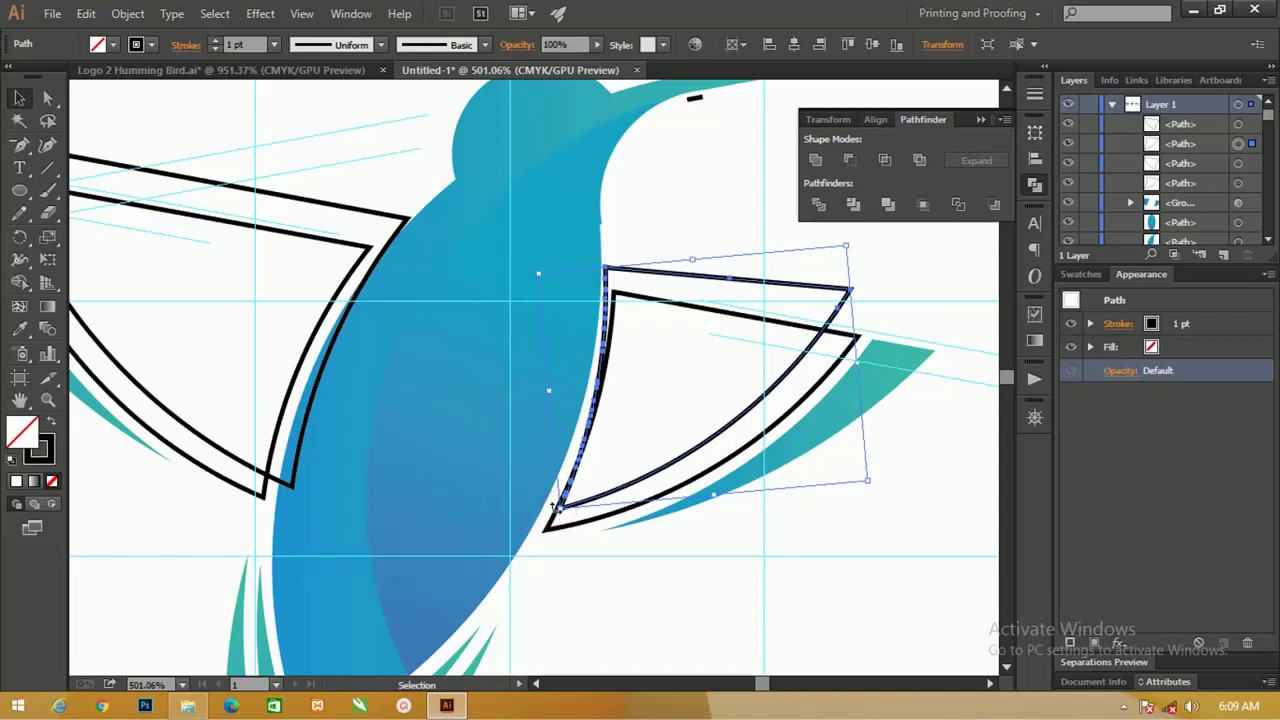
{"action": "left_click_drag", "start_coordinate": [530, 515], "coordinate": [527, 516]}
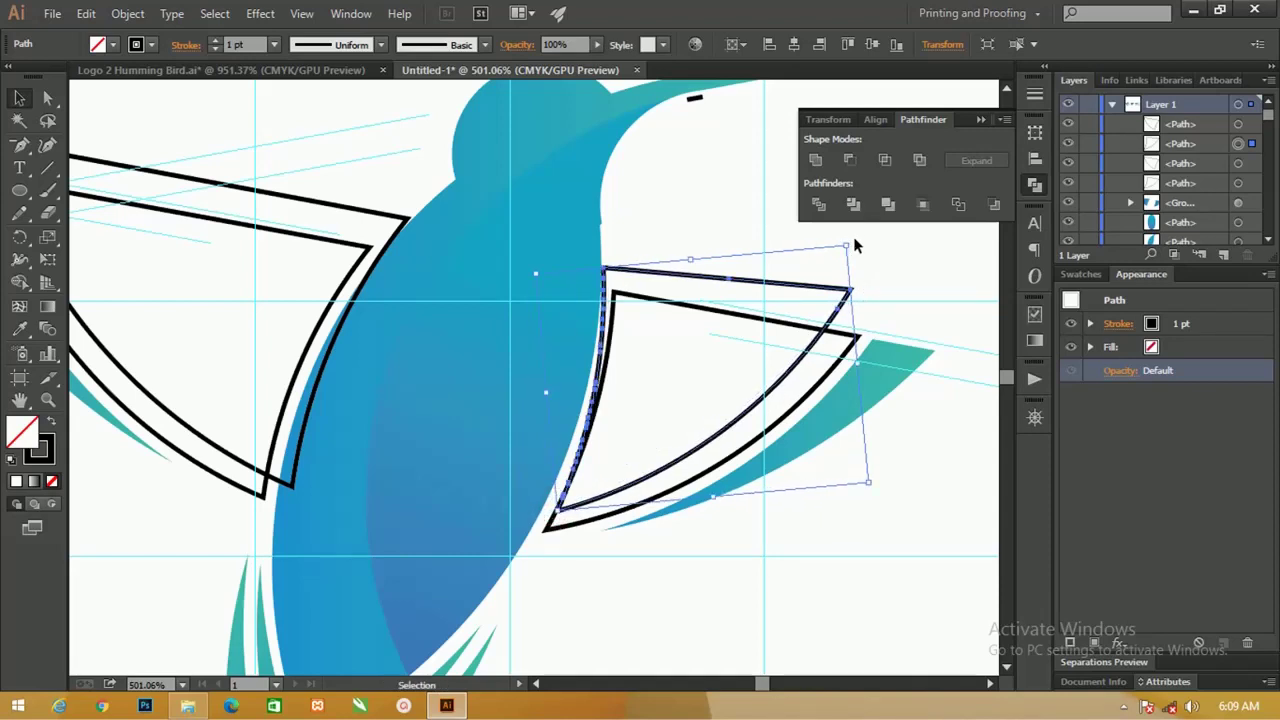
{"action": "left_click_drag", "start_coordinate": [858, 243], "coordinate": [863, 249]}
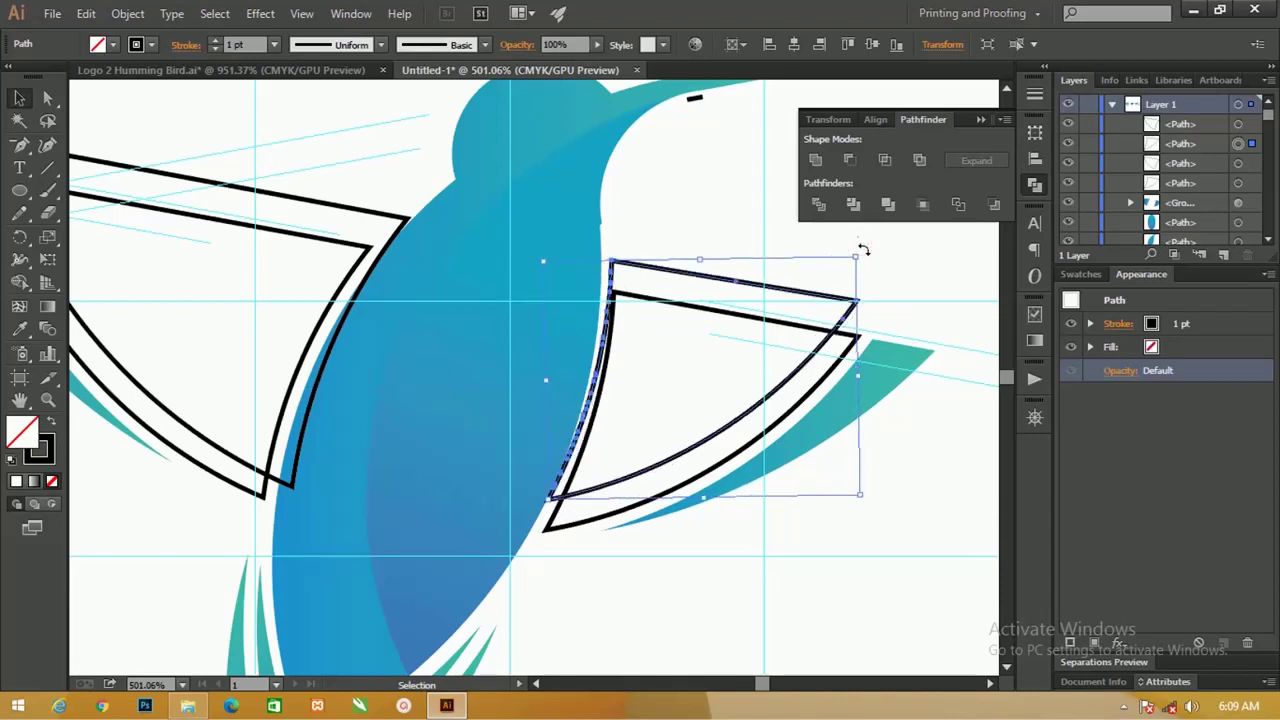
{"action": "key", "text": "ctrl+minus"}
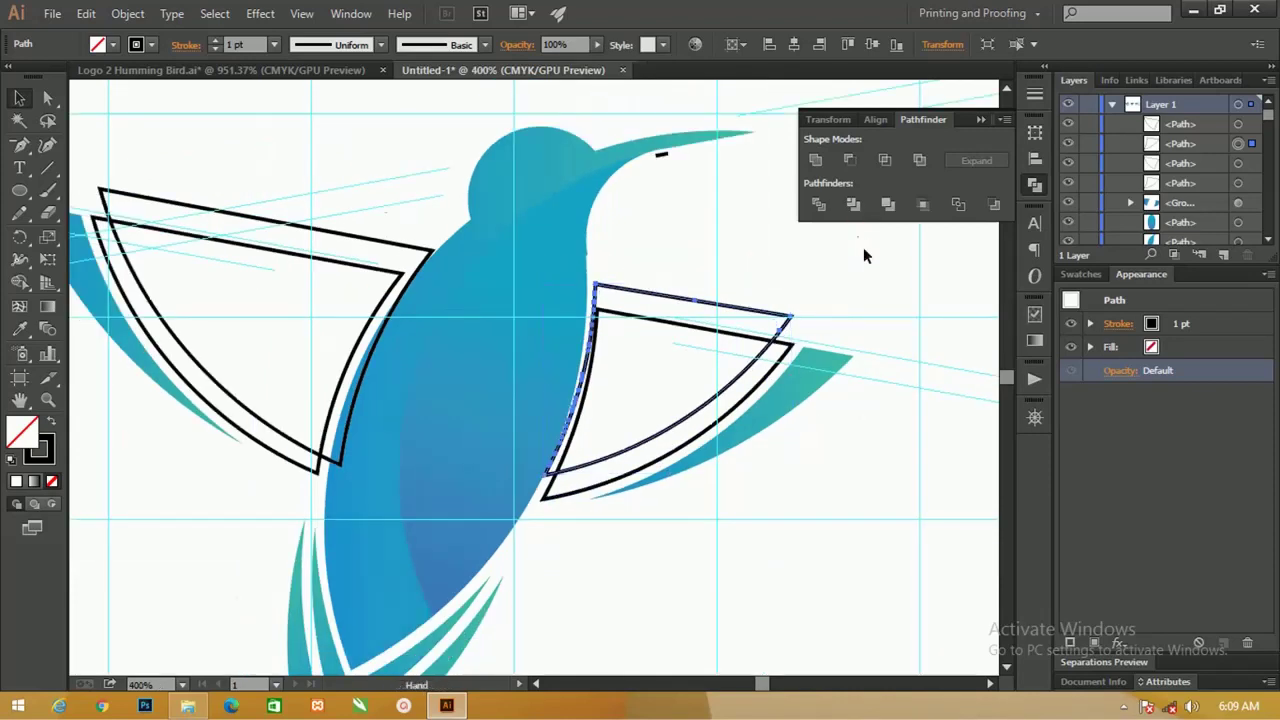
{"action": "left_click_drag", "start_coordinate": [831, 266], "coordinate": [809, 340]}
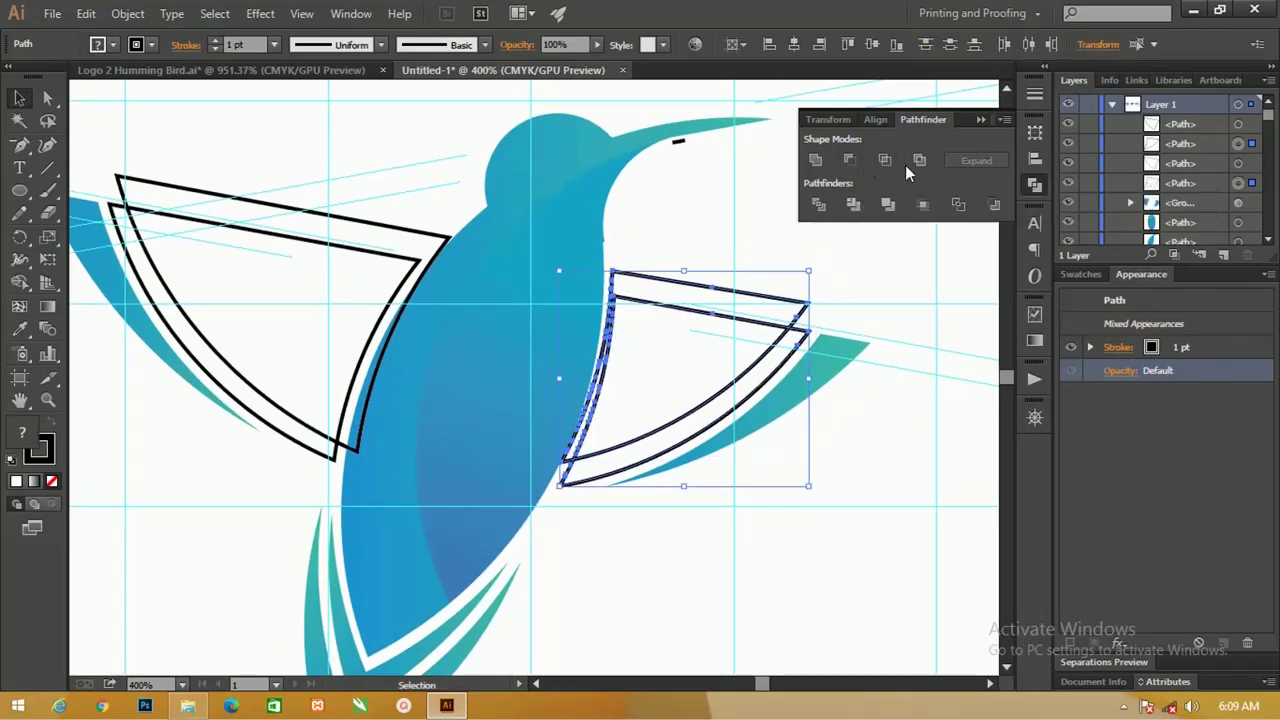
Apply Minus Front to each wing's outline pair to cut thin crescent strips.
{"action": "left_click", "coordinate": [849, 160]}
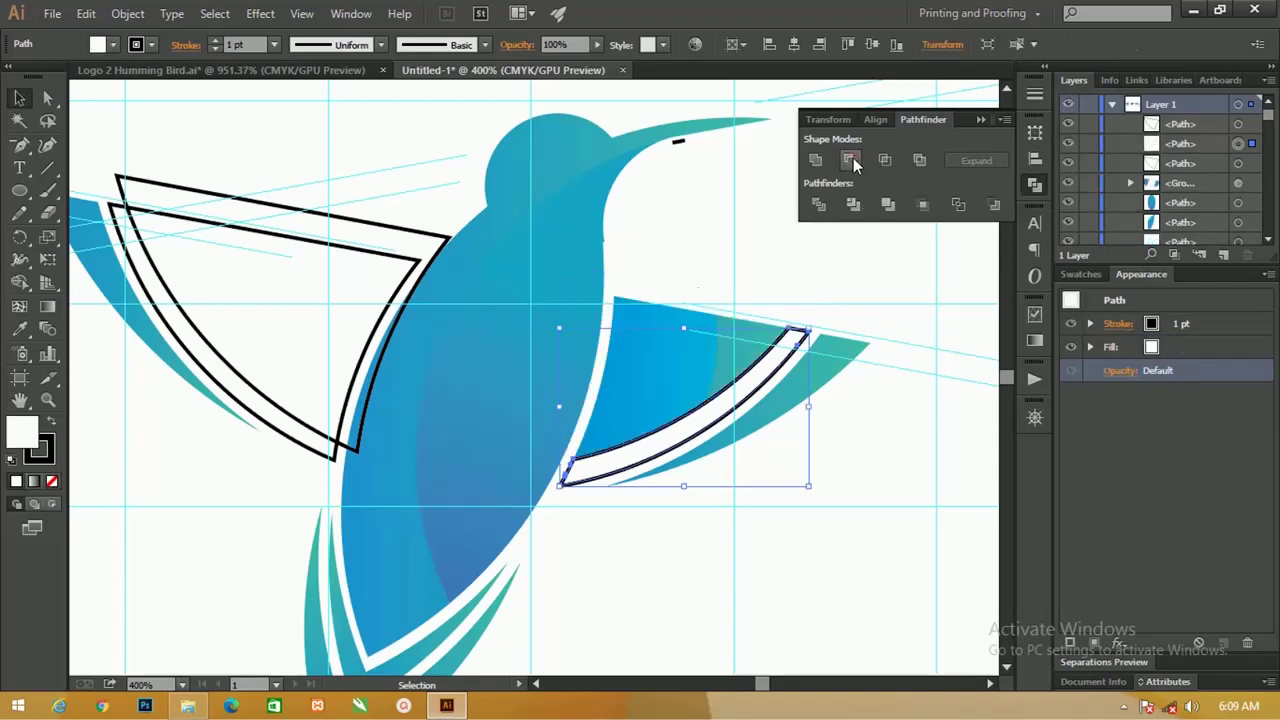
{"action": "left_click", "coordinate": [413, 245]}
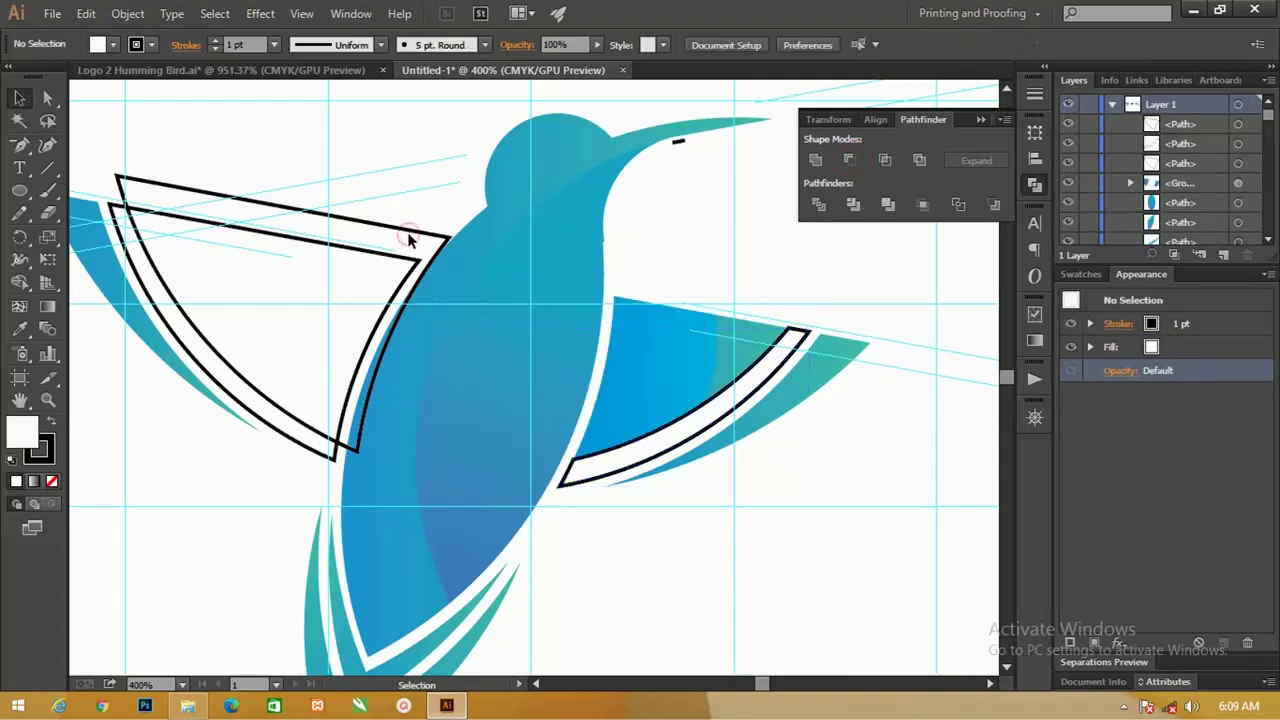
{"action": "left_click", "coordinate": [117, 208], "text": "shift"}
{"action": "left_click", "coordinate": [848, 162]}
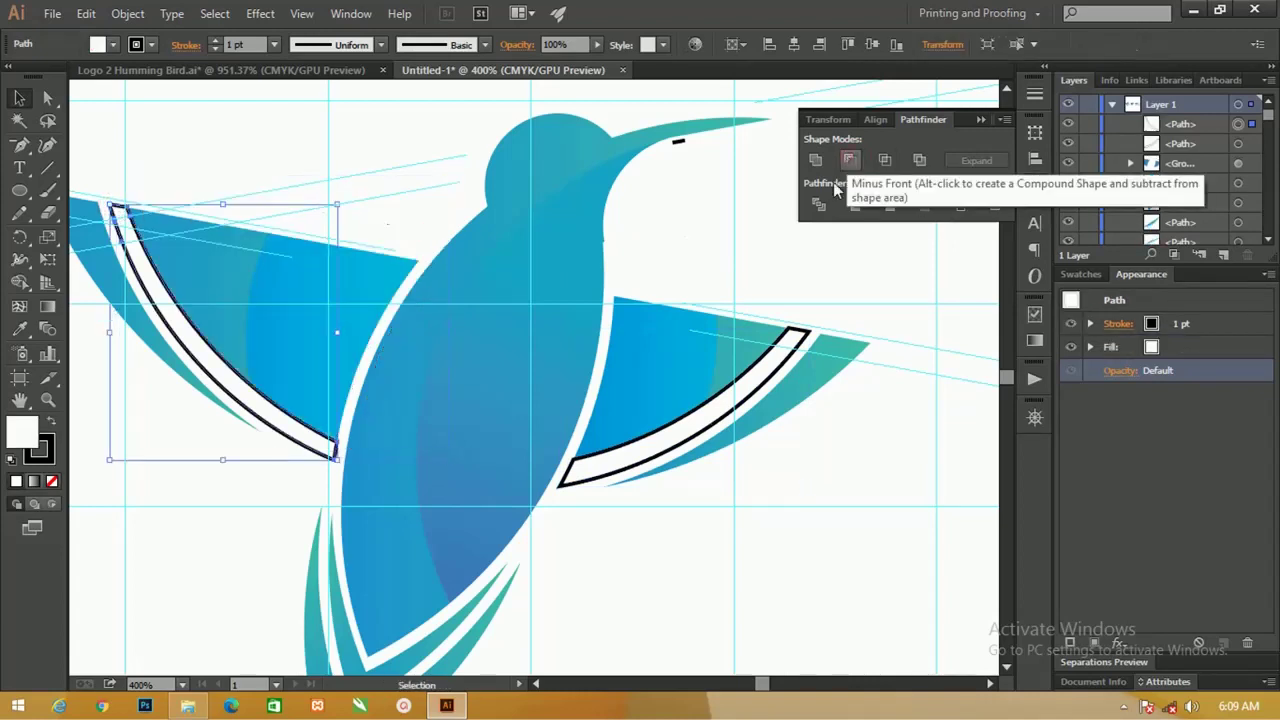
Give both wing strips the wing's blue fill by sampling it with the Eyedropper.
{"action": "left_click", "coordinate": [773, 374]}
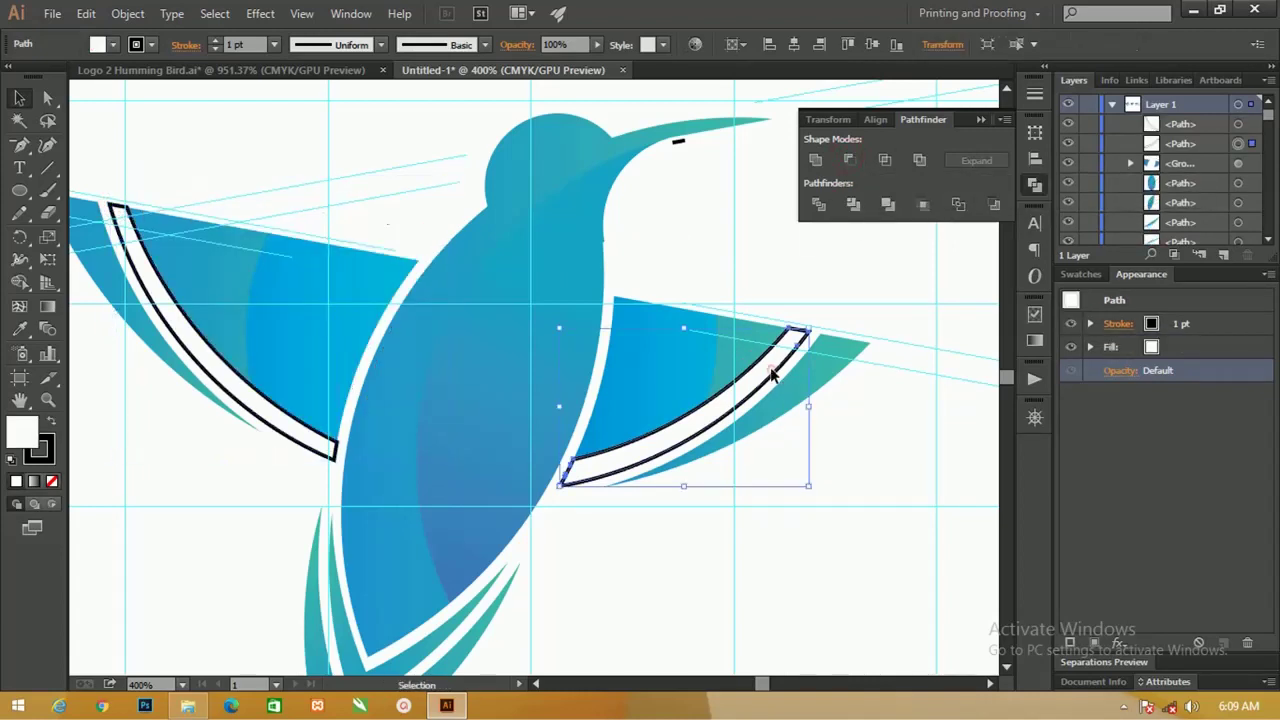
{"action": "left_click", "coordinate": [222, 364], "text": "shift"}
{"action": "key", "text": "i"}
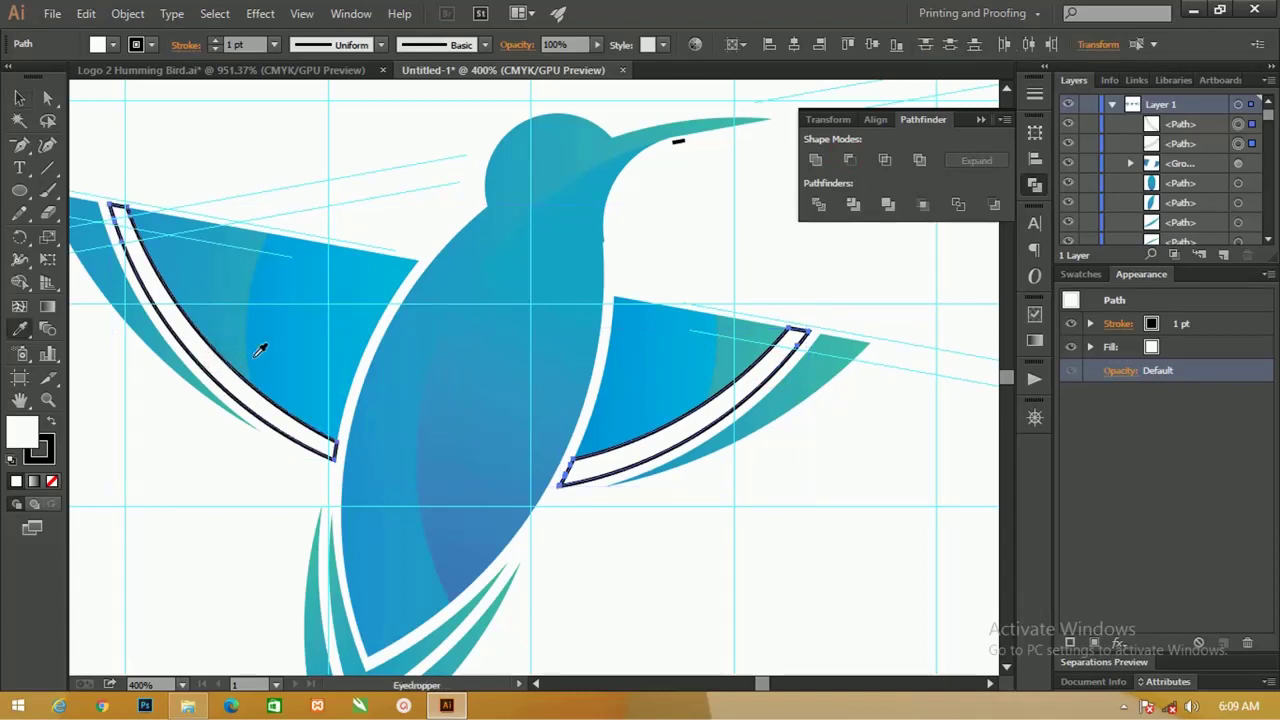
{"action": "left_click", "coordinate": [299, 323]}
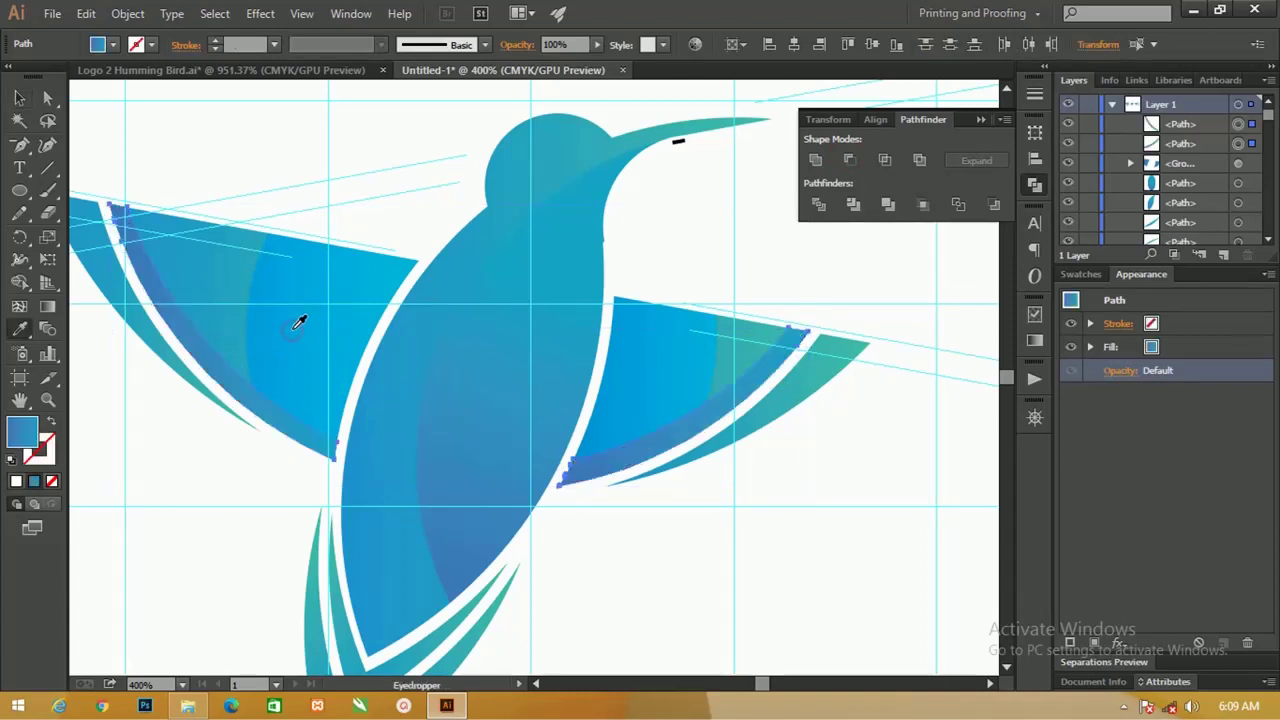
{"action": "left_click", "coordinate": [16, 99]}
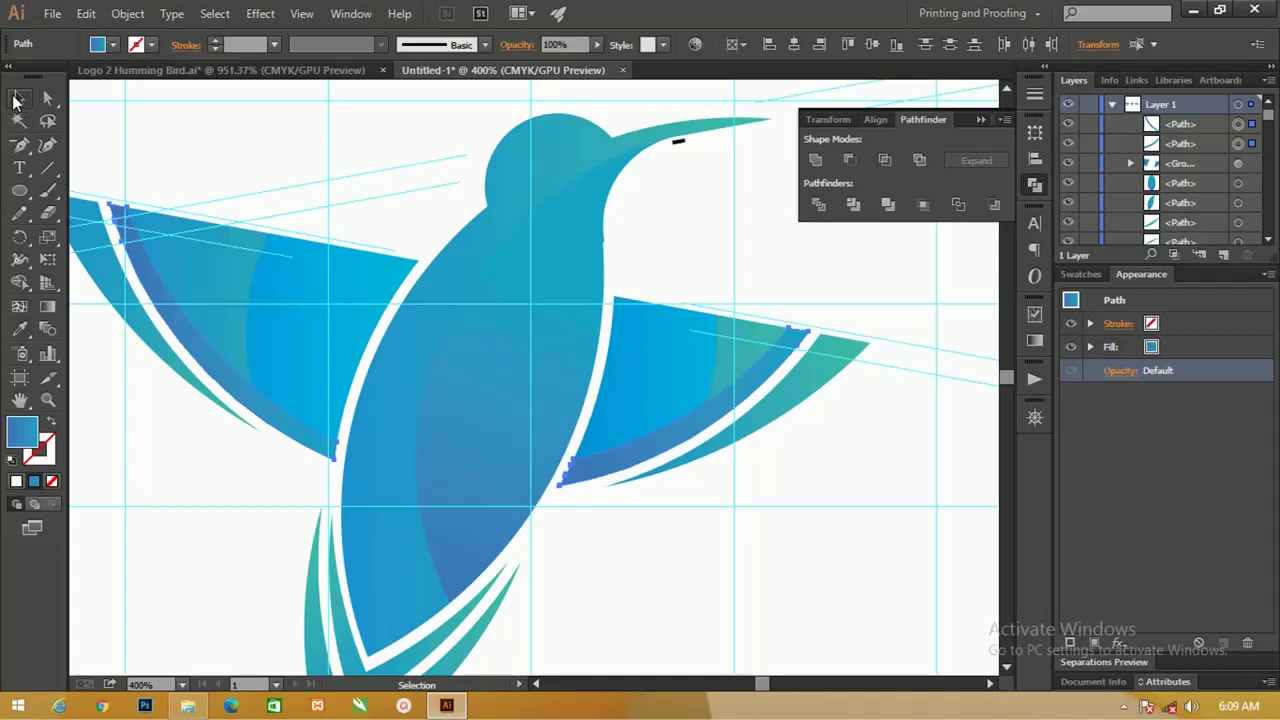
{"action": "left_click", "coordinate": [185, 138]}
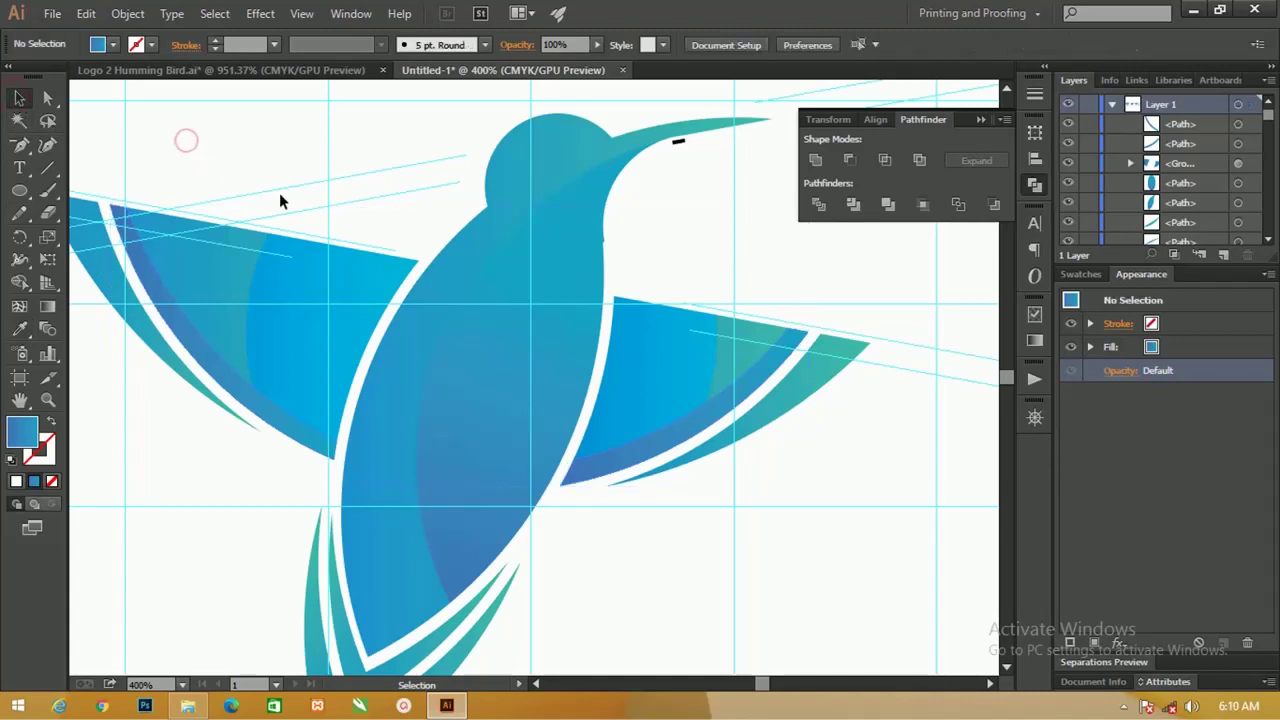
Clear the beak mark and draw a small white eye circle with no outline on the head.
{"action": "left_click", "coordinate": [678, 142]}
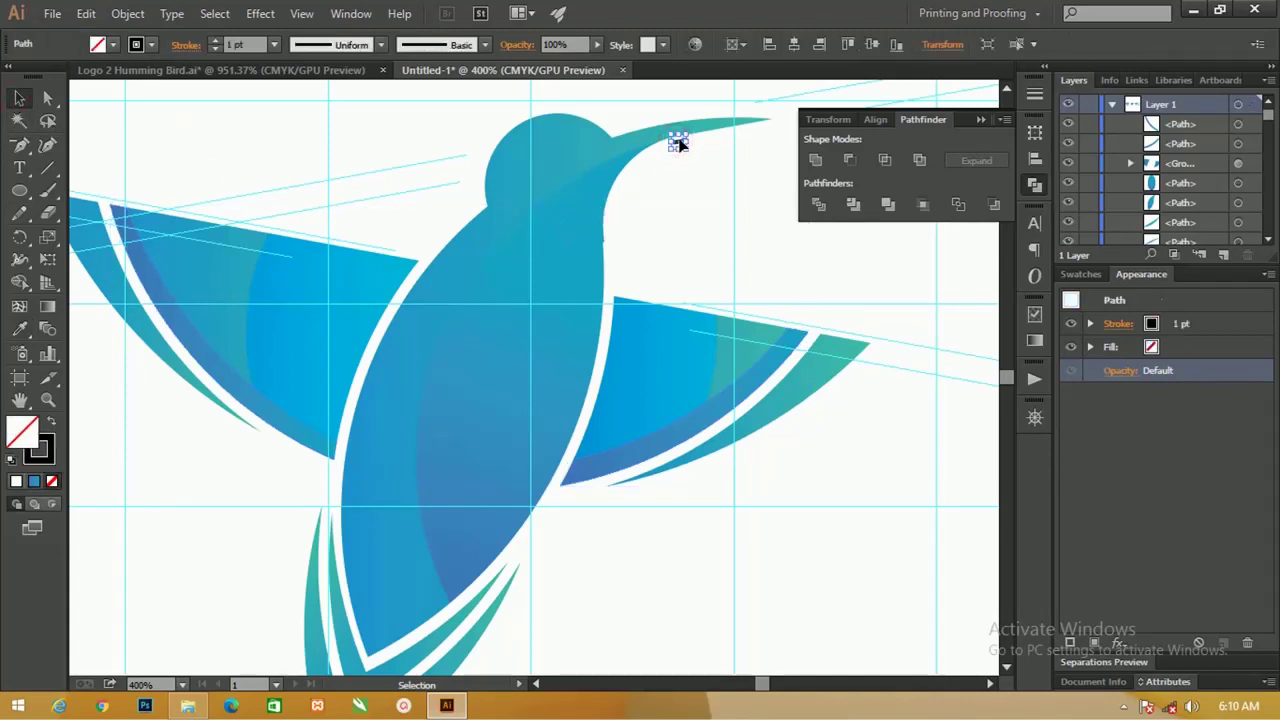
{"action": "left_click", "coordinate": [680, 143]}
{"action": "left_click", "coordinate": [19, 190]}
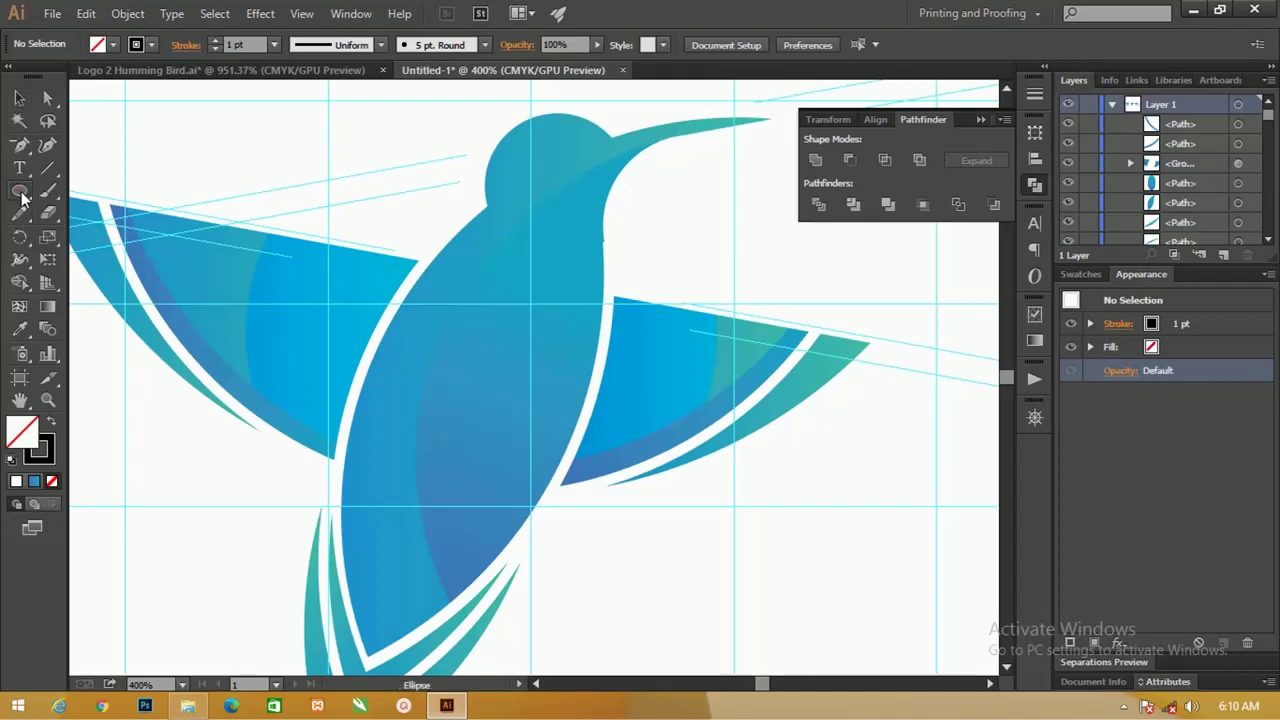
{"action": "left_click", "coordinate": [554, 153], "text": "ctrl"}
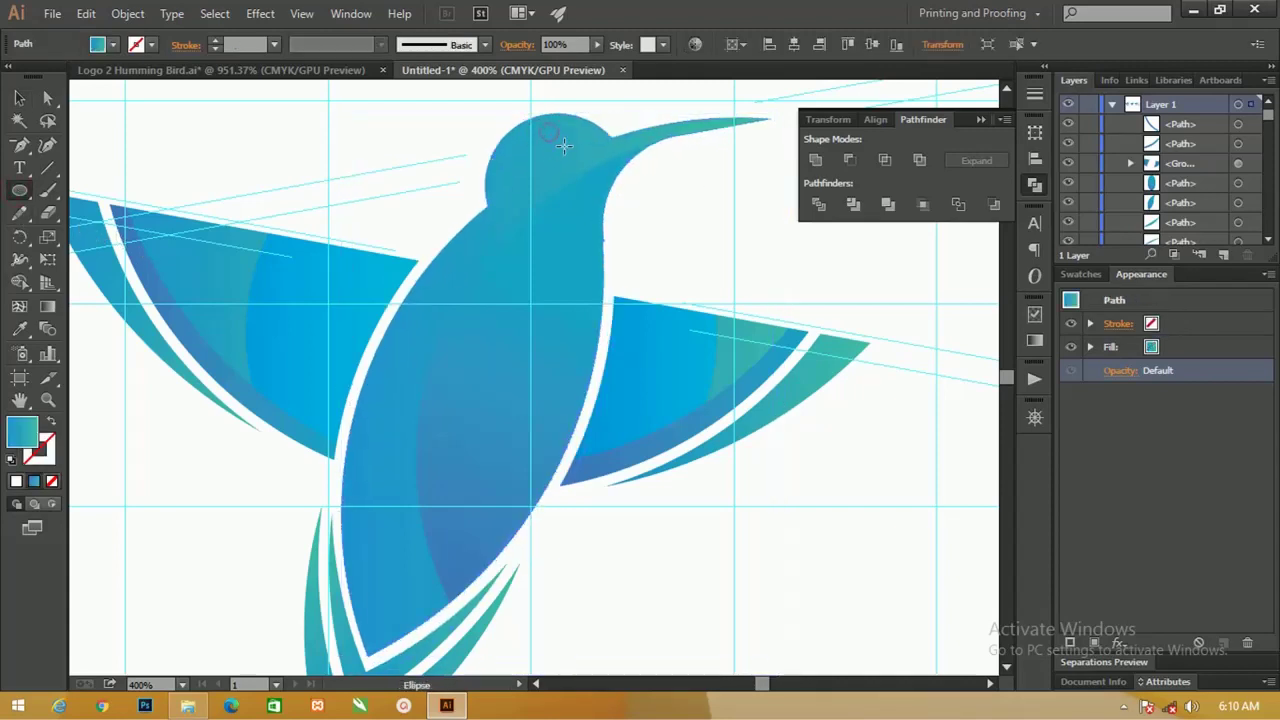
{"action": "left_click_drag", "start_coordinate": [560, 142], "coordinate": [568, 148]}
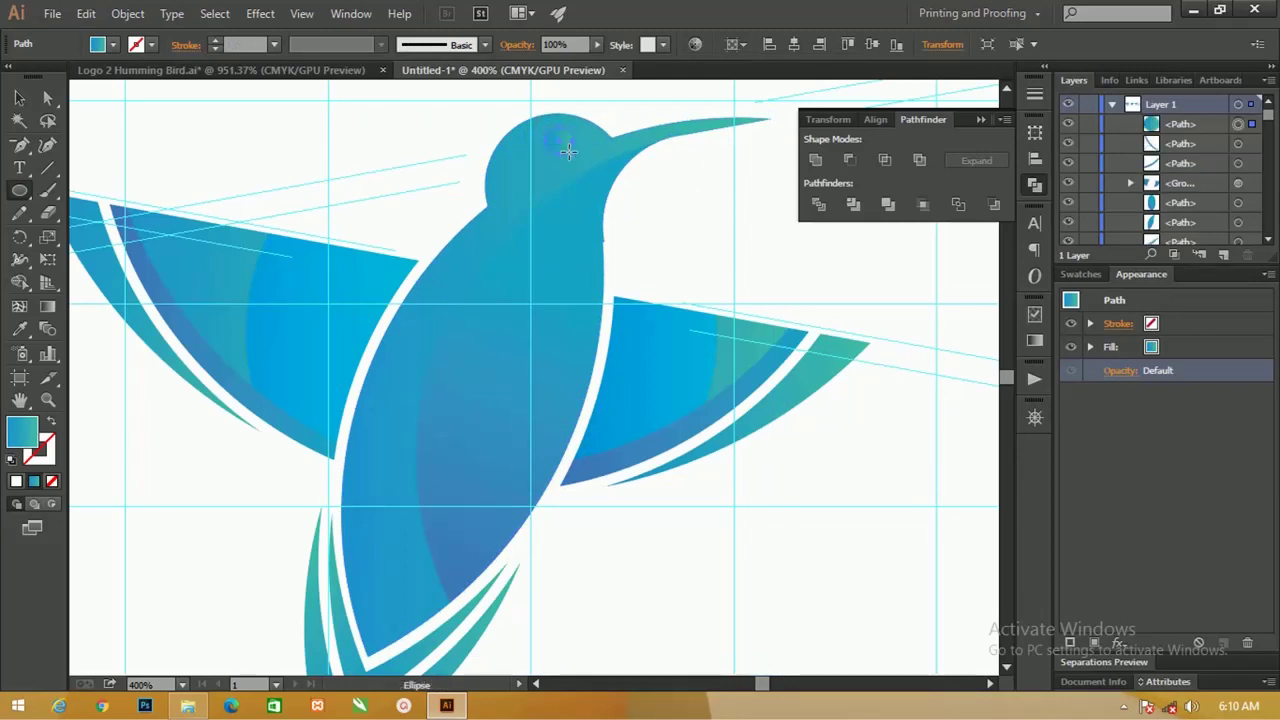
{"action": "key", "text": "d"}
{"action": "left_click", "coordinate": [56, 455]}
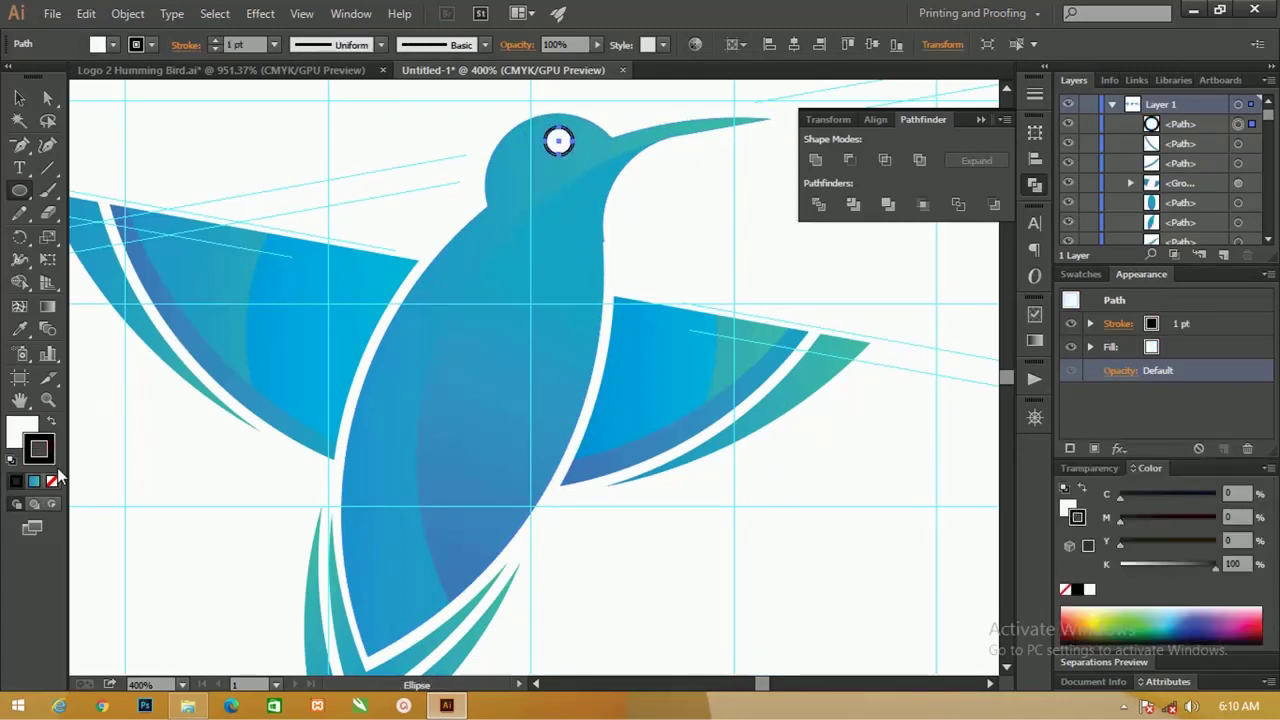
{"action": "left_click", "coordinate": [52, 481]}
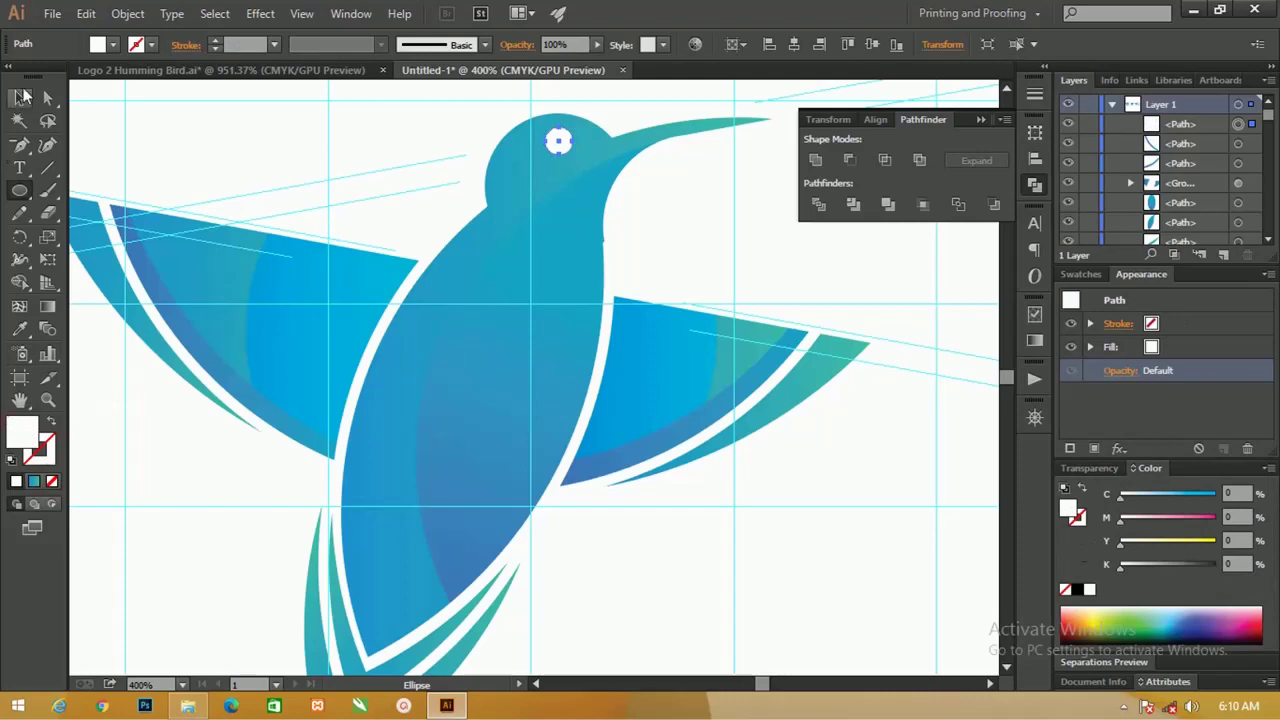
Move the eye circle into place on the head and zoom out to check it.
{"action": "left_click", "coordinate": [19, 97]}
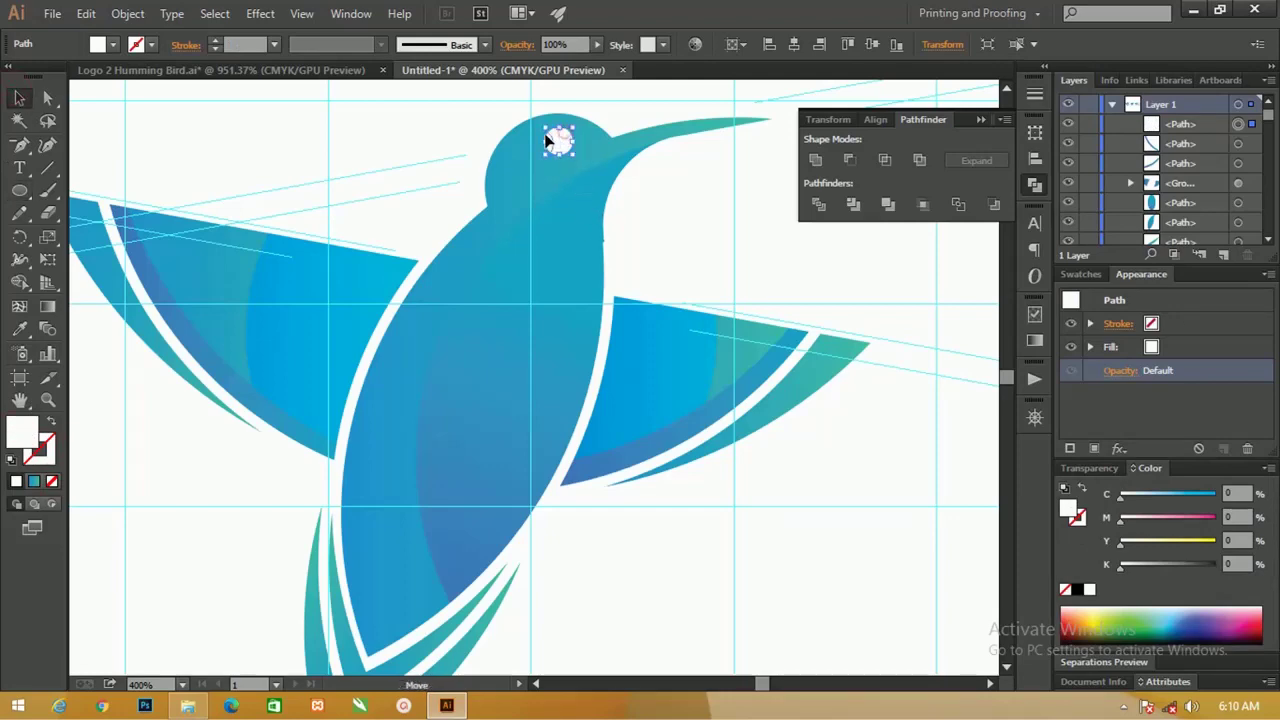
{"action": "left_click_drag", "start_coordinate": [565, 140], "coordinate": [504, 134]}
{"action": "left_click", "coordinate": [590, 91]}
{"action": "key", "text": "z"}
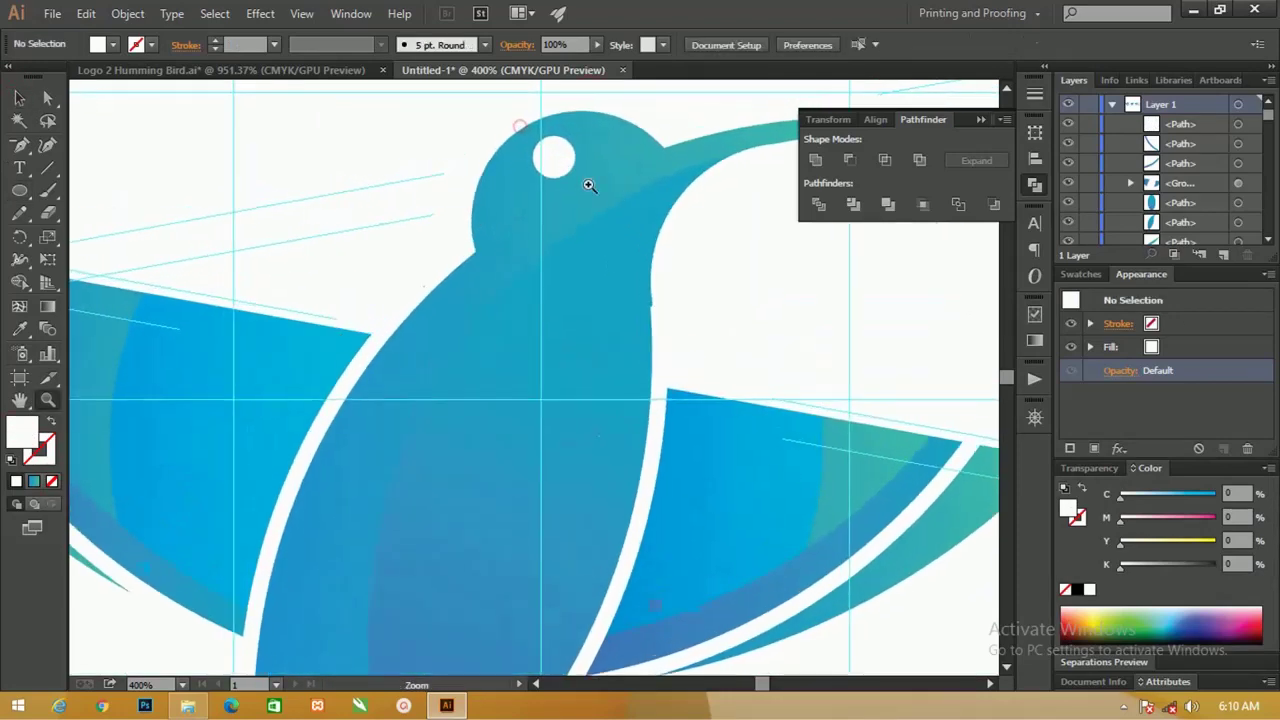
{"action": "key", "text": "v"}
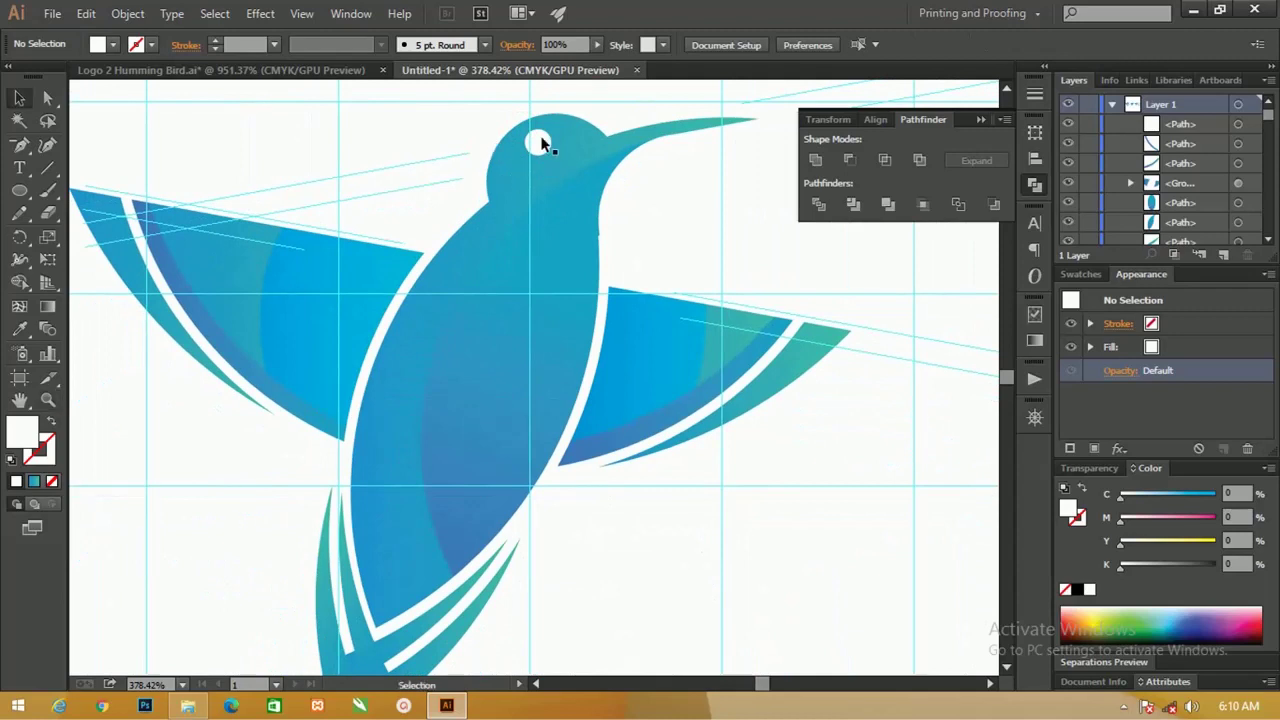
{"action": "left_click", "coordinate": [547, 132]}
{"action": "left_click", "coordinate": [627, 121]}
{"action": "key", "text": "a"}
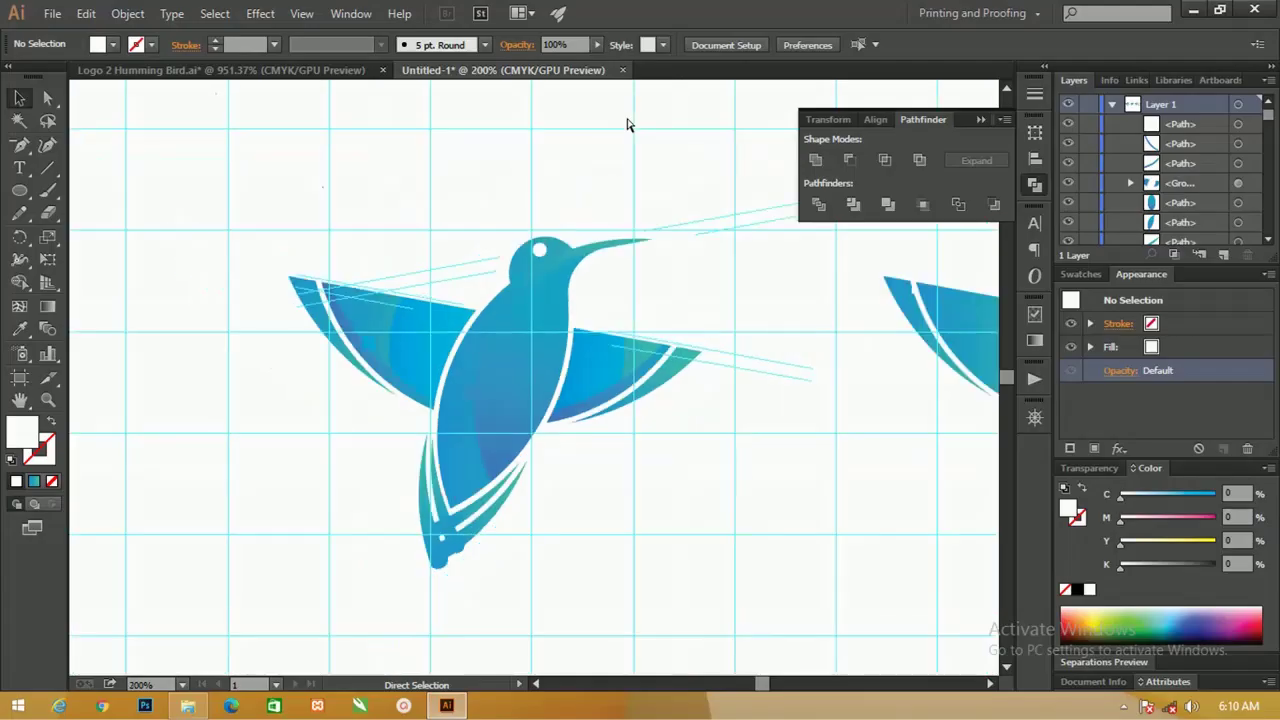
{"action": "left_click_drag", "start_coordinate": [580, 306], "coordinate": [479, 289]}
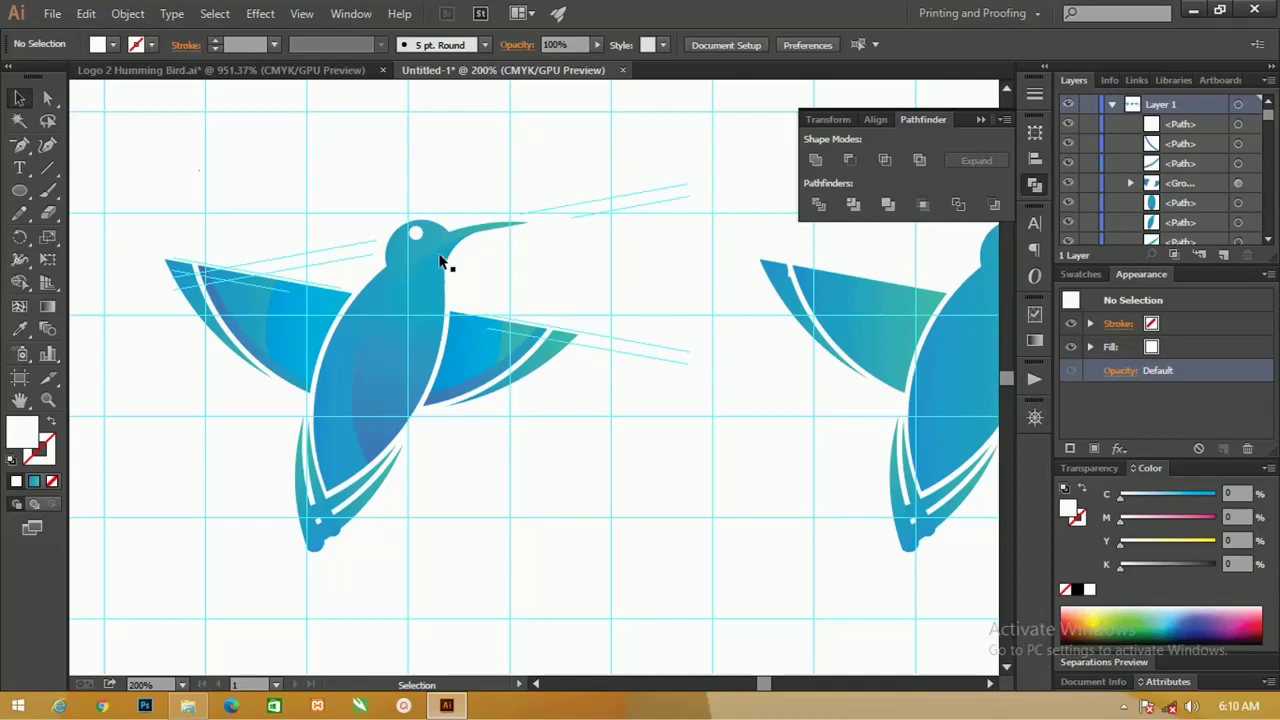
{"action": "key", "text": "a"}
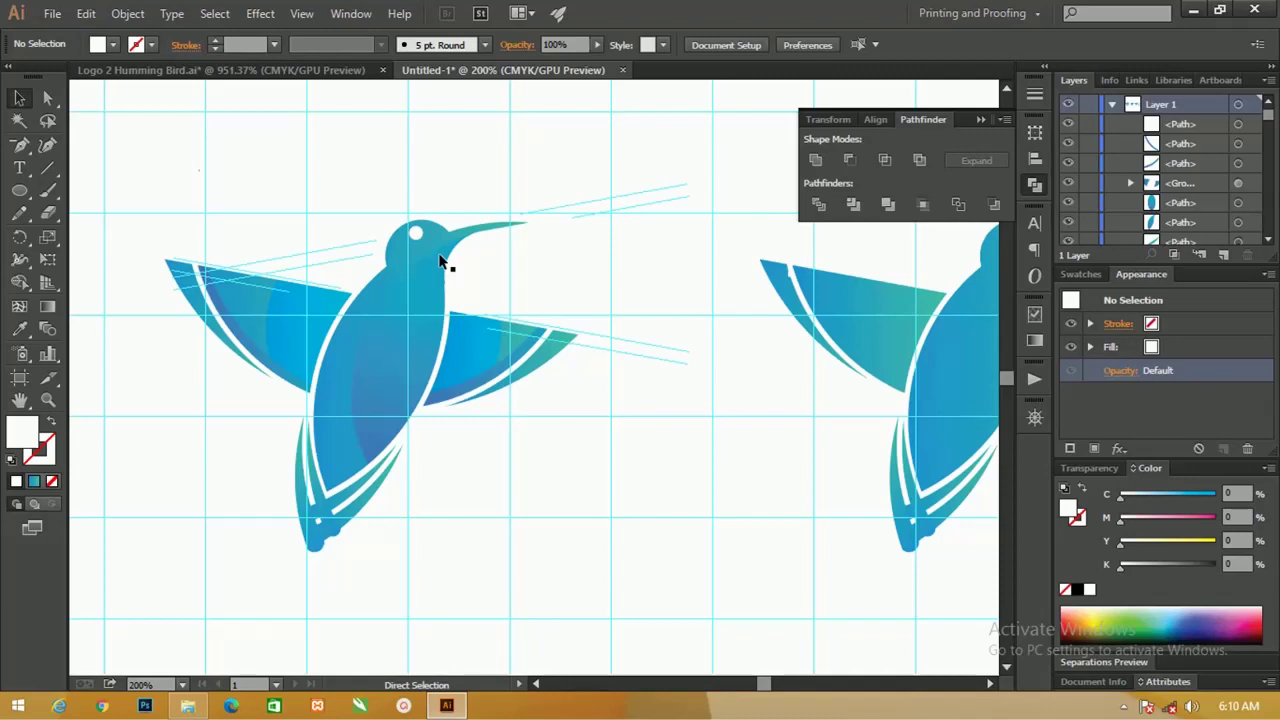